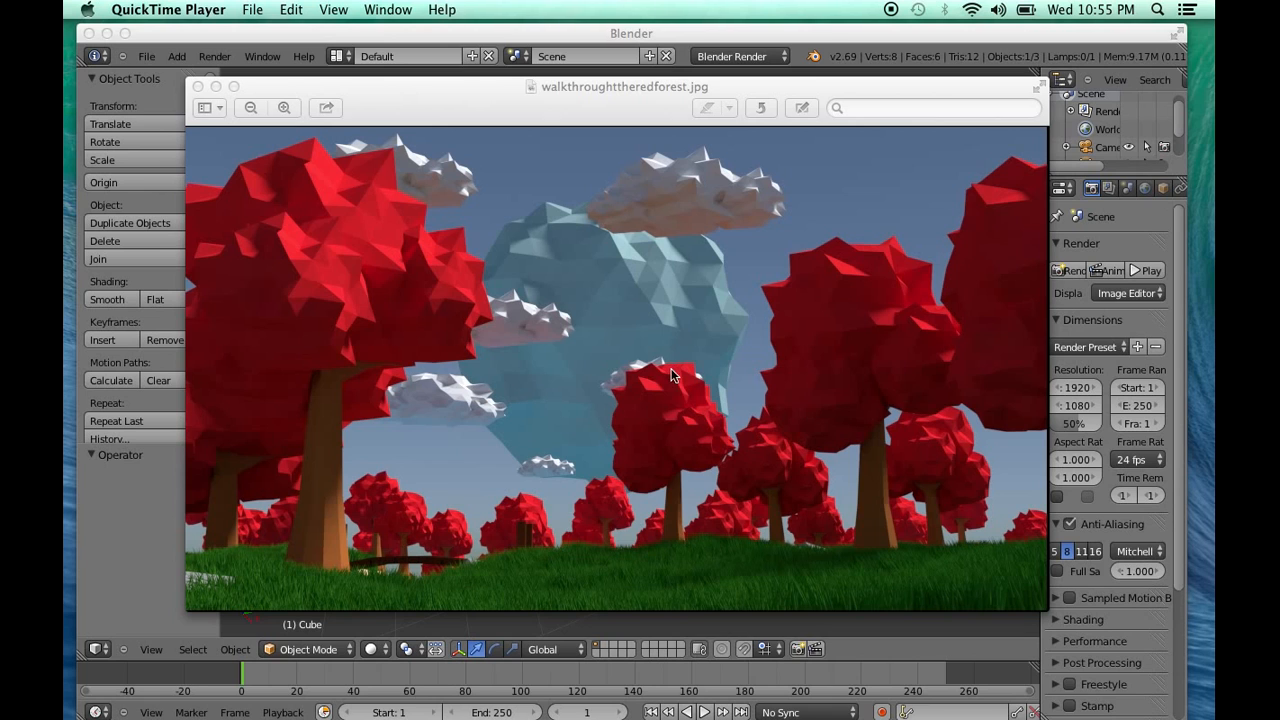
# Close the red forest reference image and delete the default cube from the scene
pyautogui.click(197, 87)
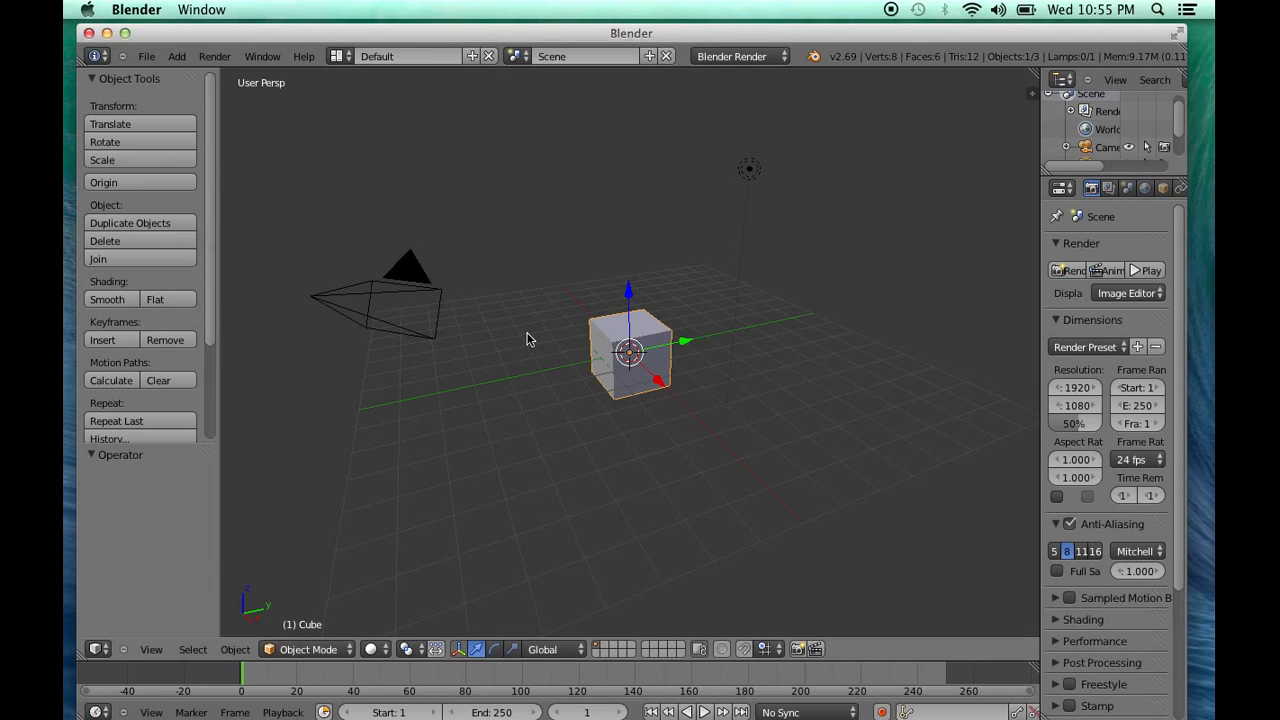
pyautogui.moveTo(515, 380); pyautogui.dragTo(638, 393, button='middle')
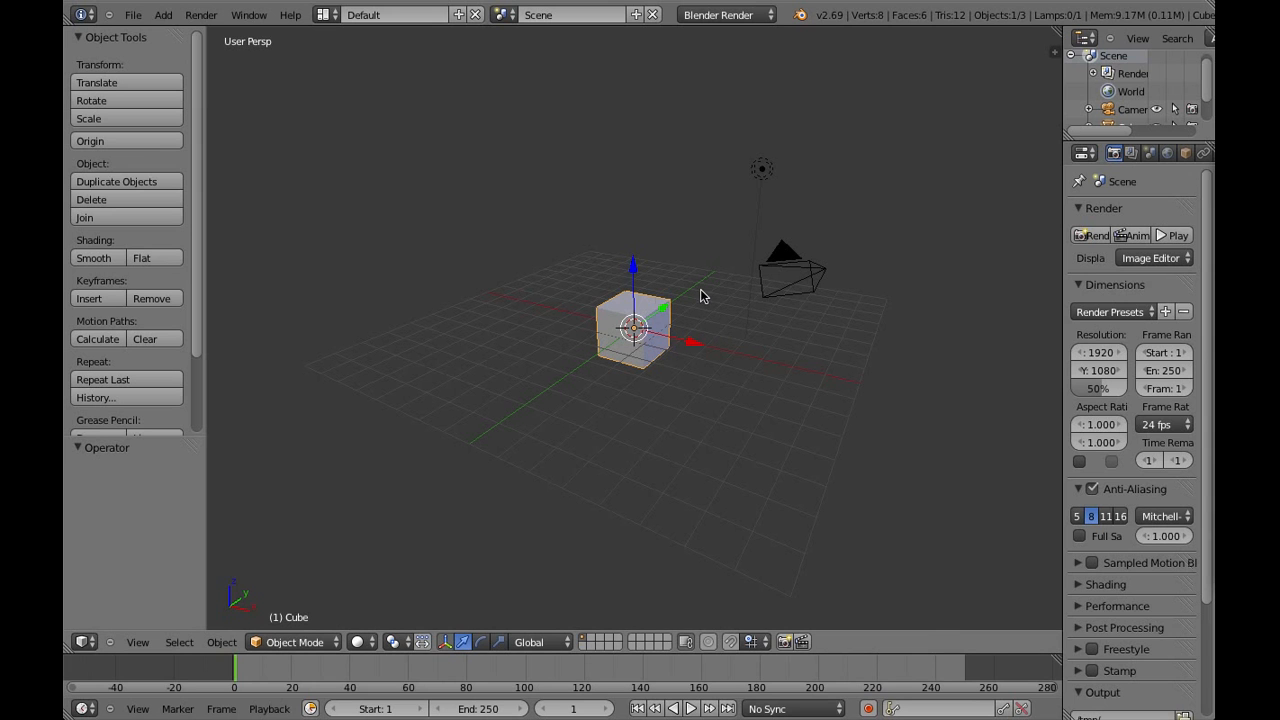
pyautogui.moveTo(855, 327); pyautogui.dragTo(648, 358, button='middle')
pyautogui.press('x')
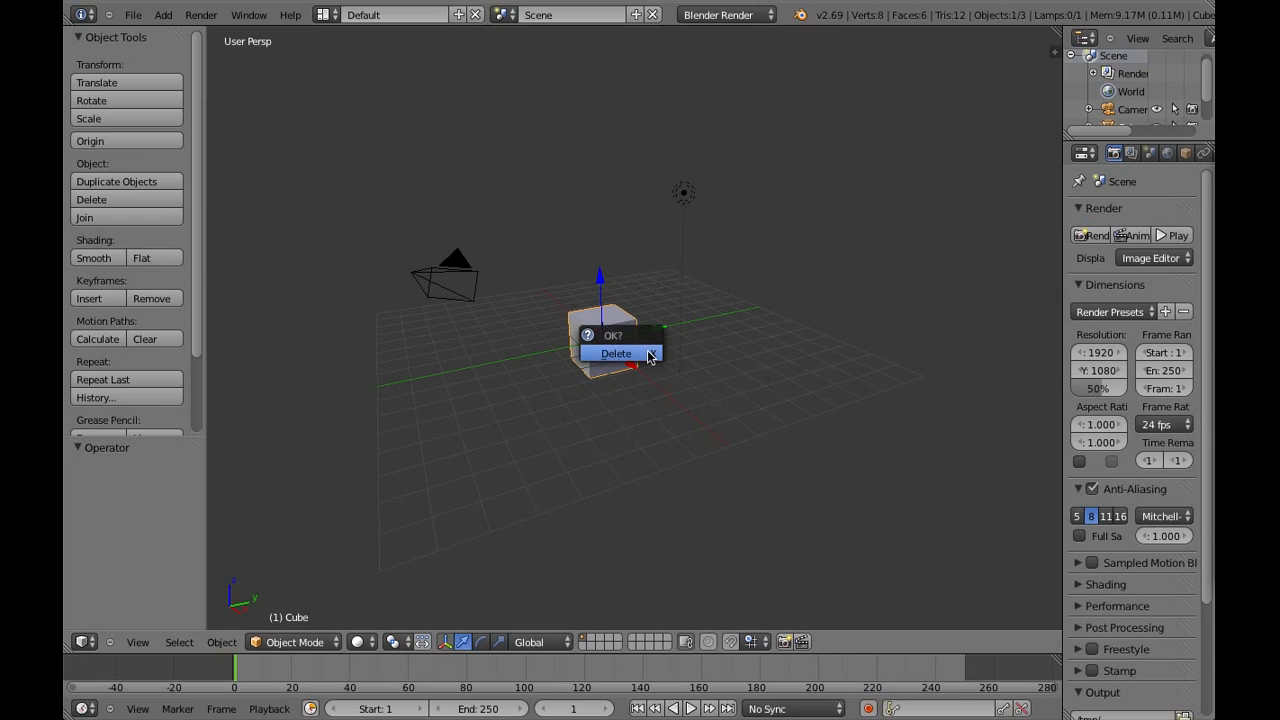
pyautogui.click(647, 352)
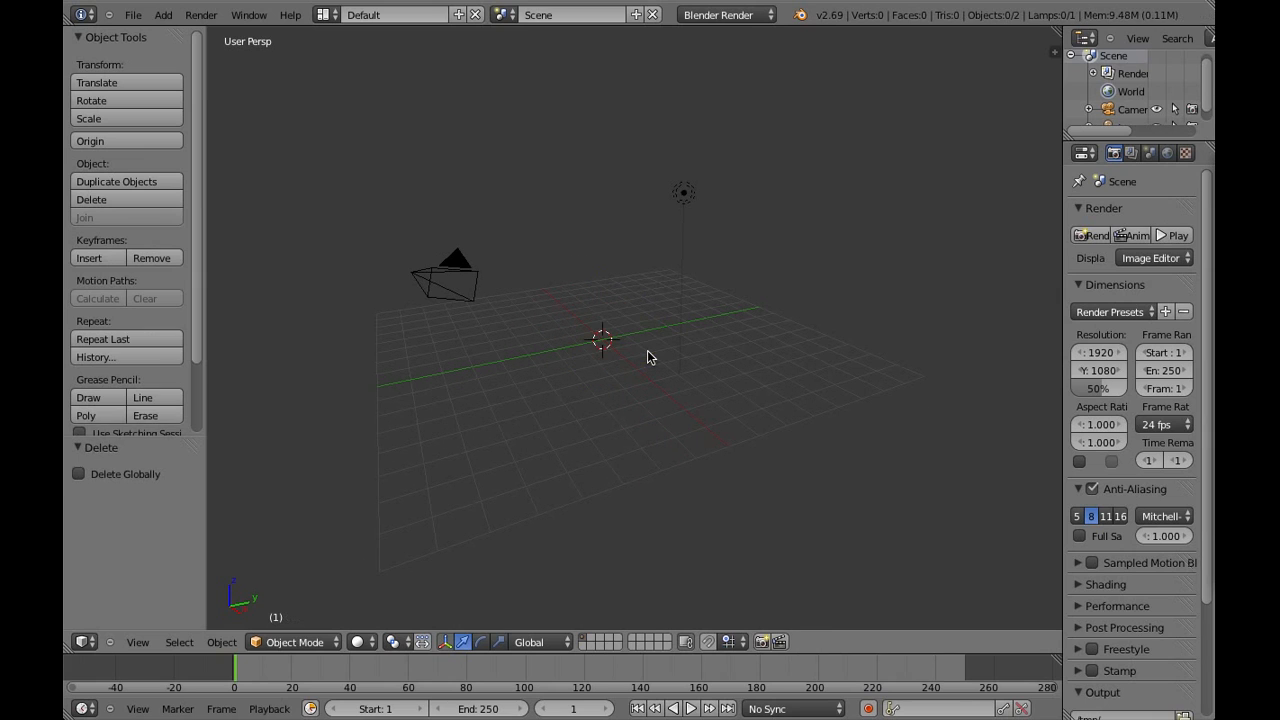
# Set the camera's rotation to 90° on X, 0° on Y and 0° on Z
pyautogui.rightClick(476, 289)
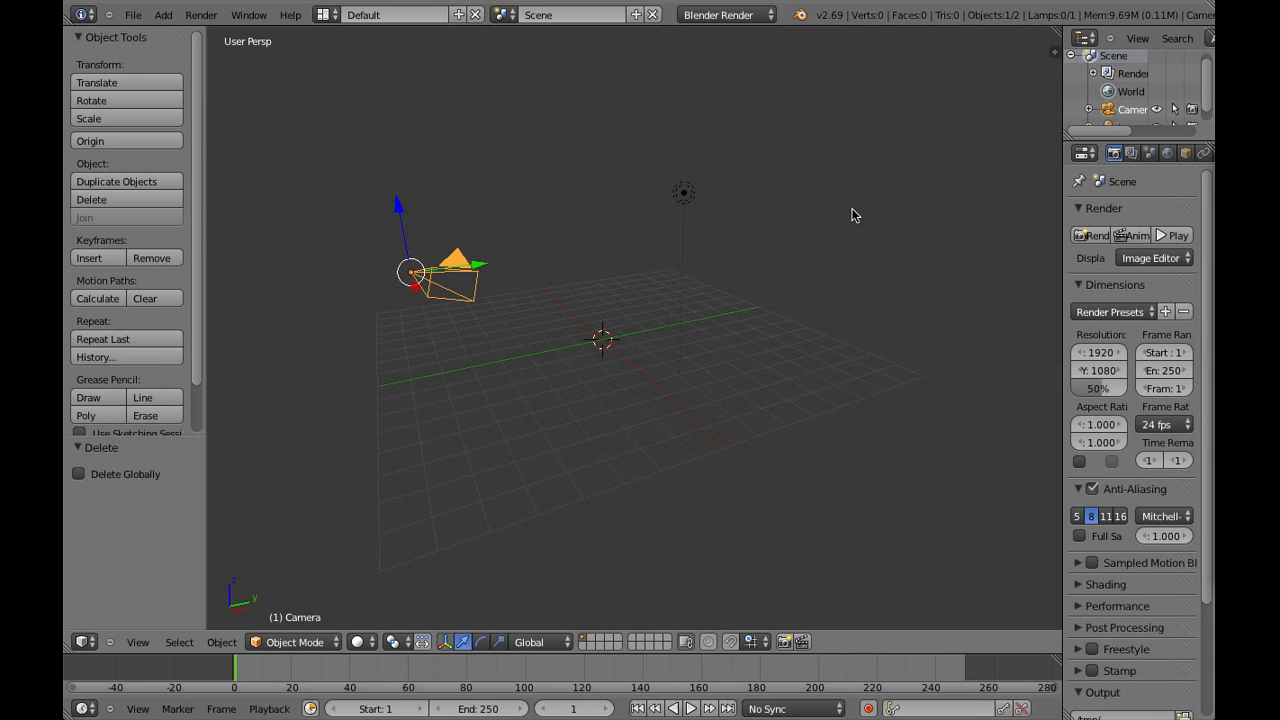
pyautogui.click(1054, 55)
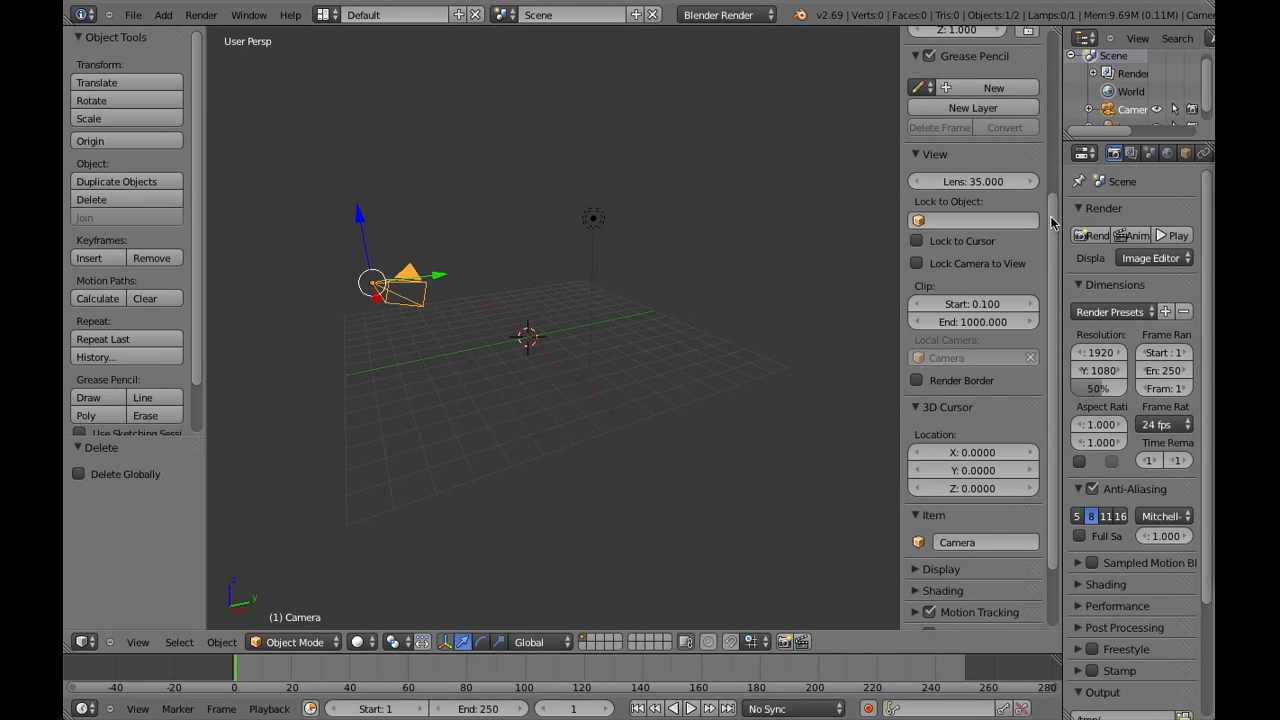
pyautogui.moveTo(1052, 216); pyautogui.dragTo(1051, 75)
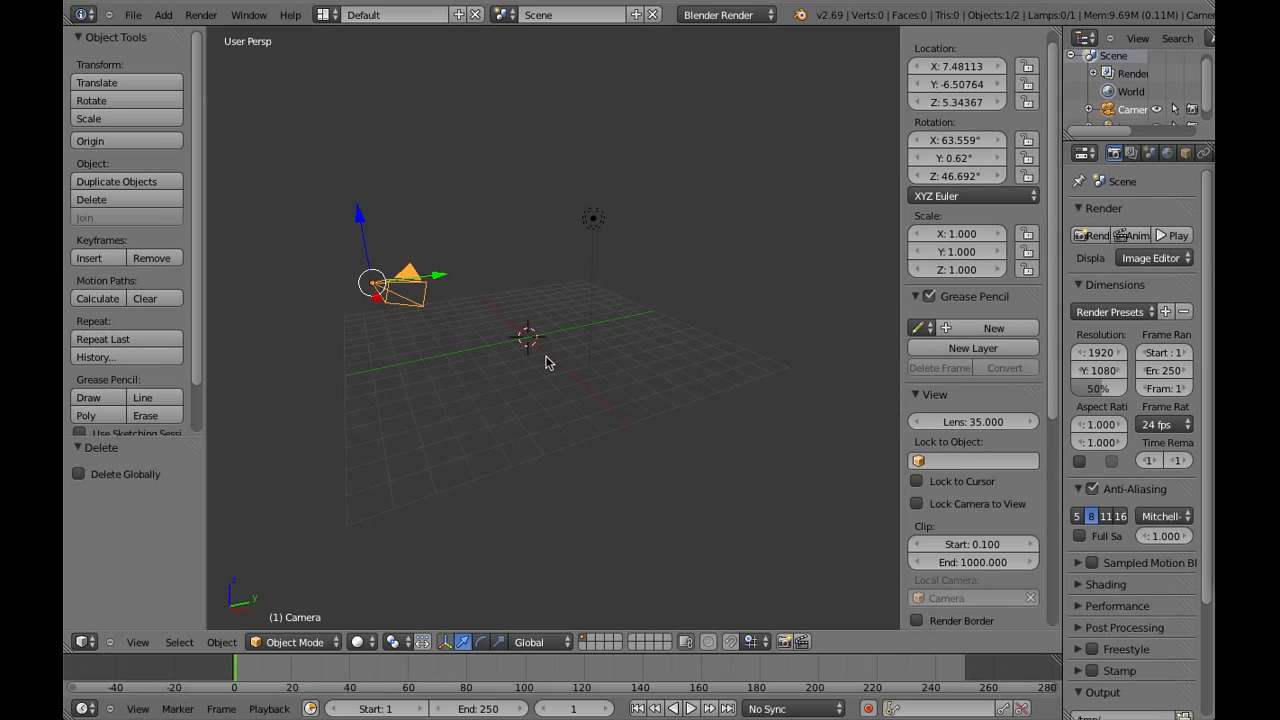
pyautogui.click(950, 140)
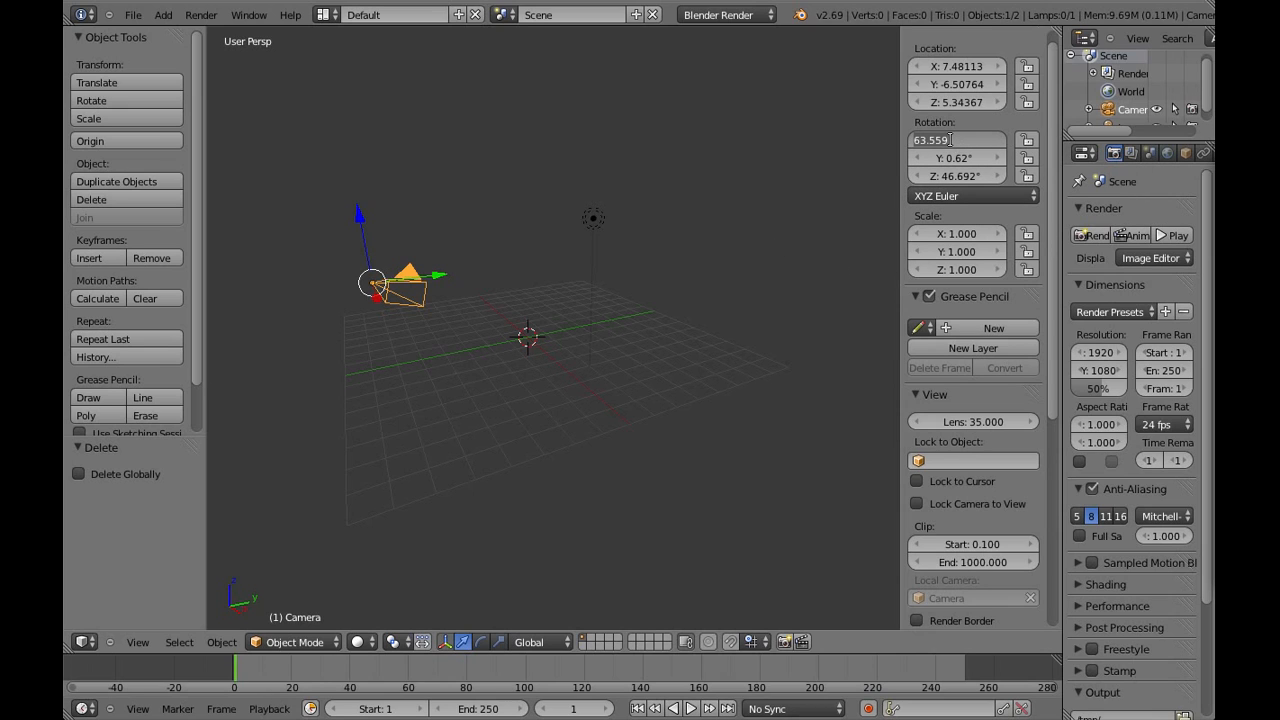
pyautogui.write('90')
pyautogui.press('Return')
pyautogui.click(948, 158)
pyautogui.write('0')
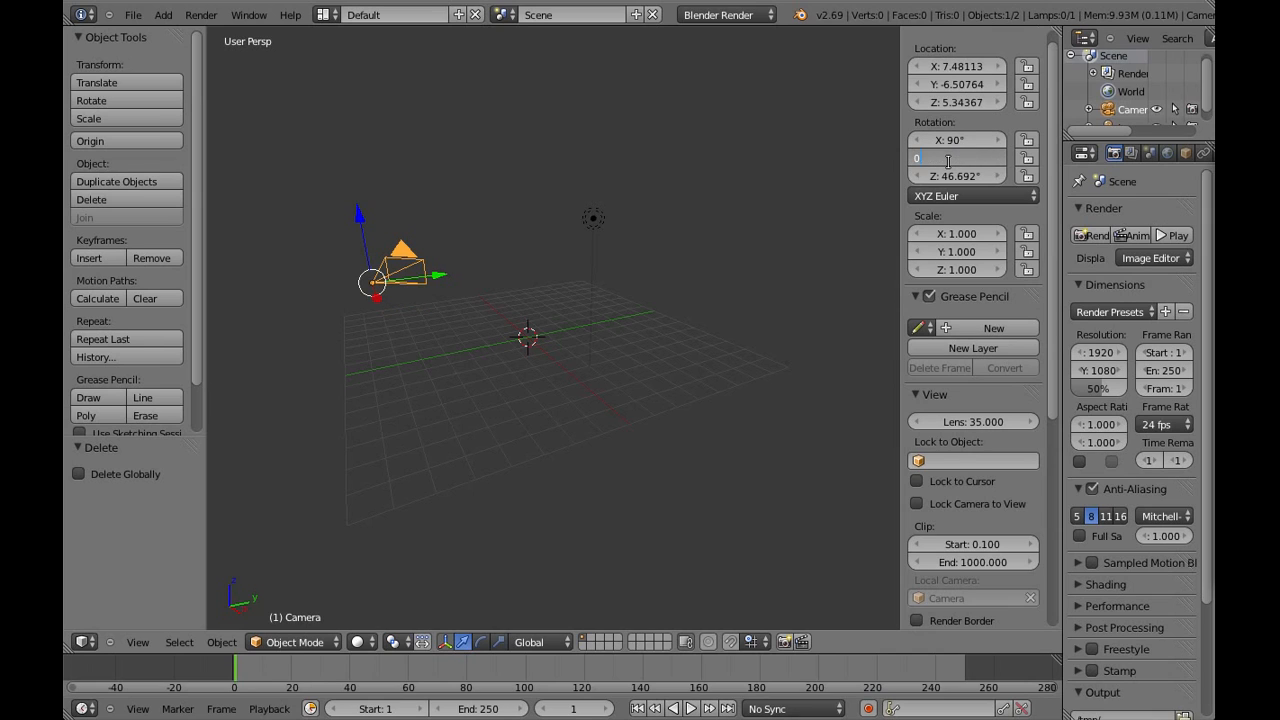
pyautogui.press('Return')
pyautogui.click(959, 176)
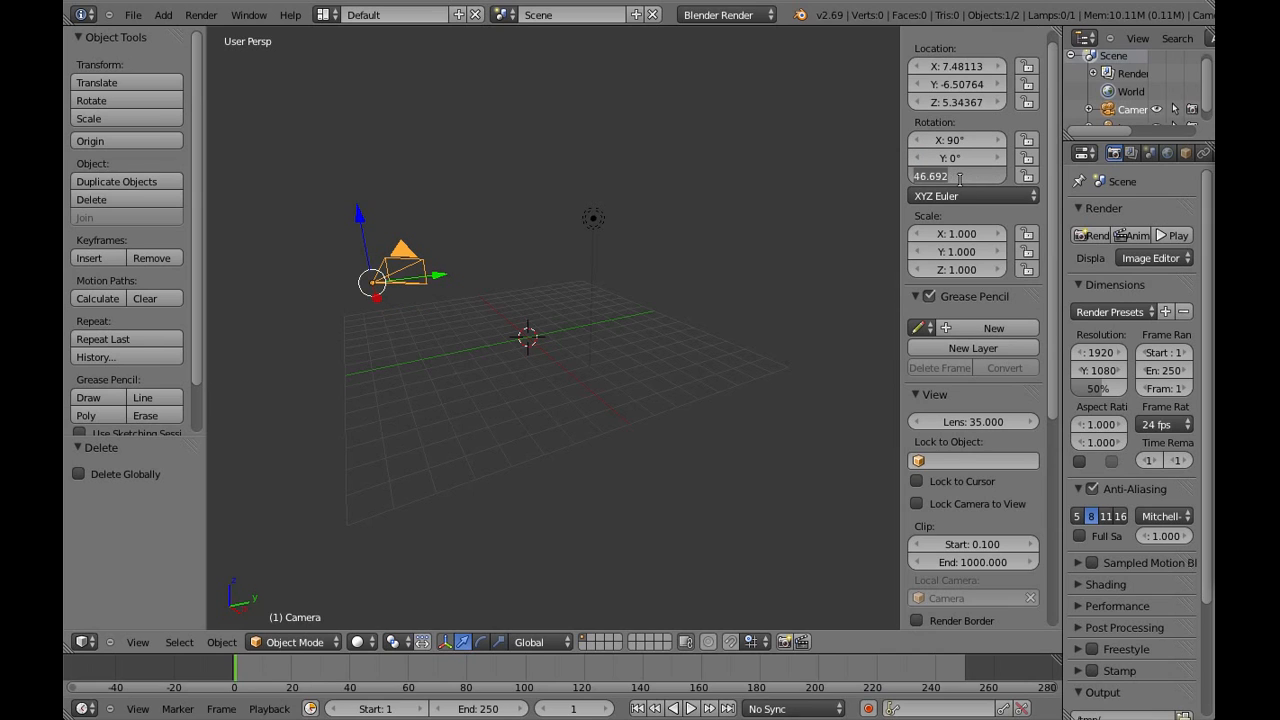
pyautogui.write('0')
pyautogui.press('Return')
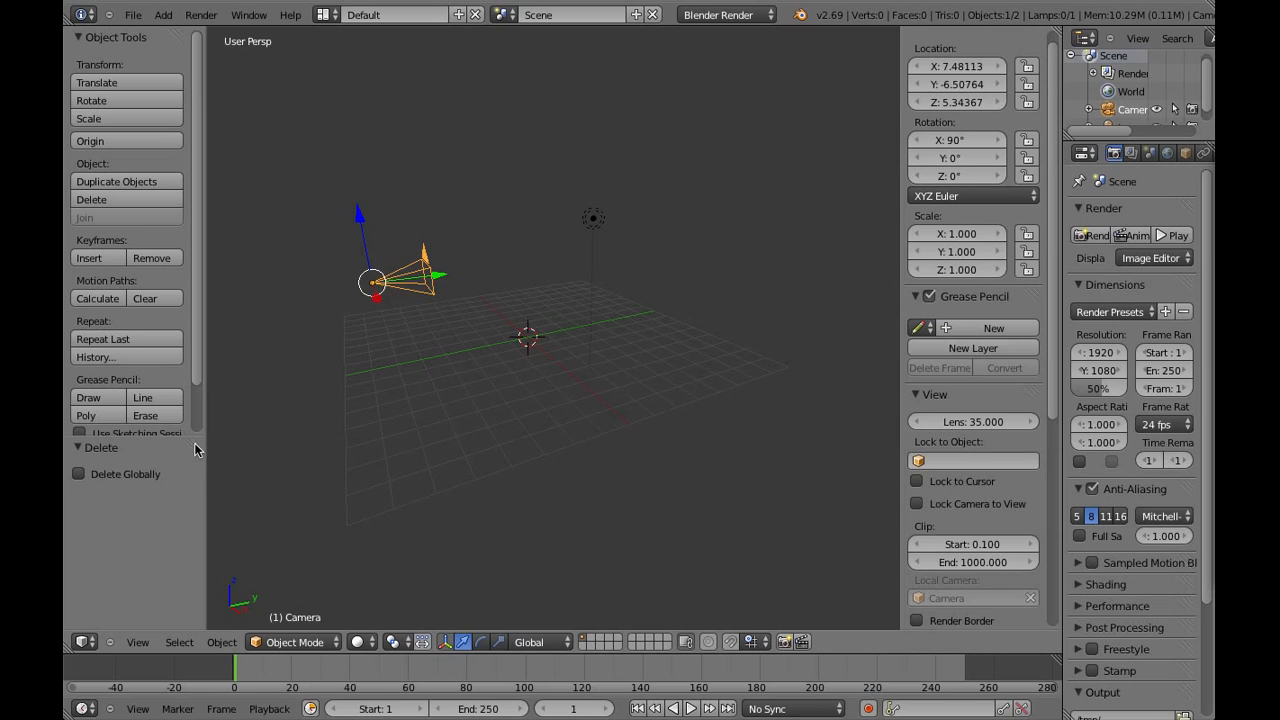
# Hide the tool shelf and switch the 3D view to look through the camera
pyautogui.moveTo(203, 433); pyautogui.dragTo(72, 458)
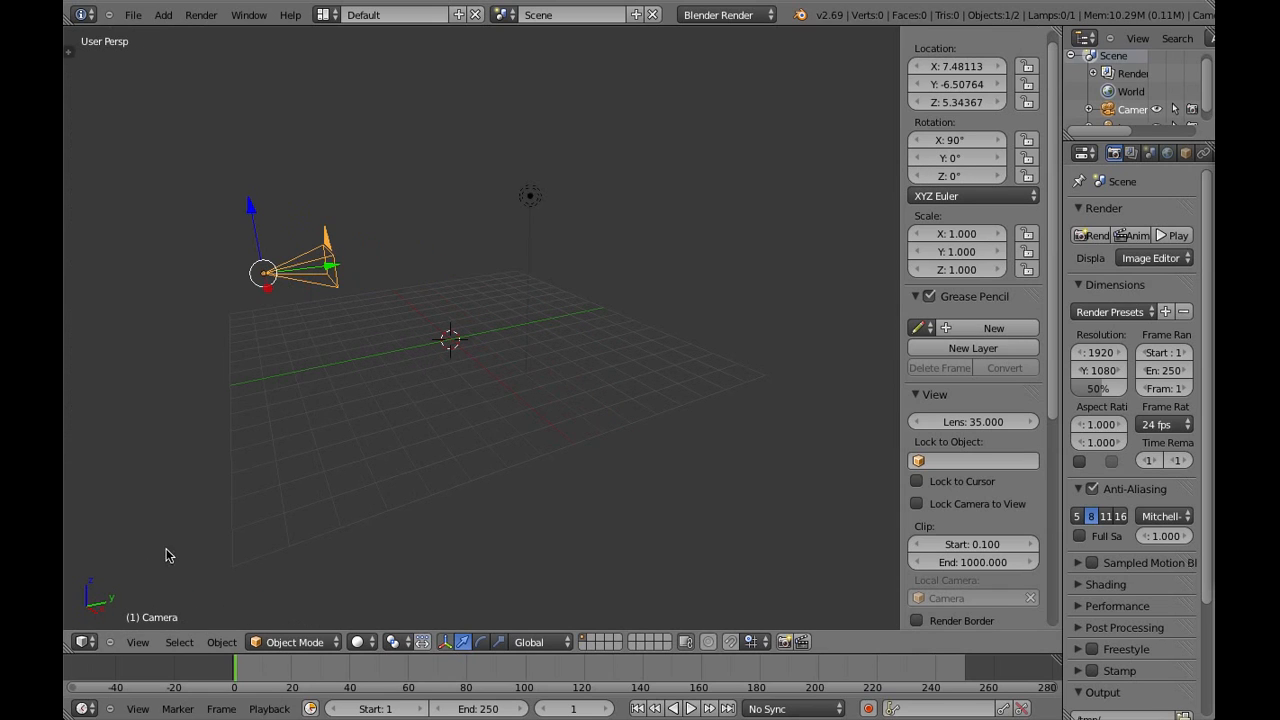
pyautogui.click(140, 643)
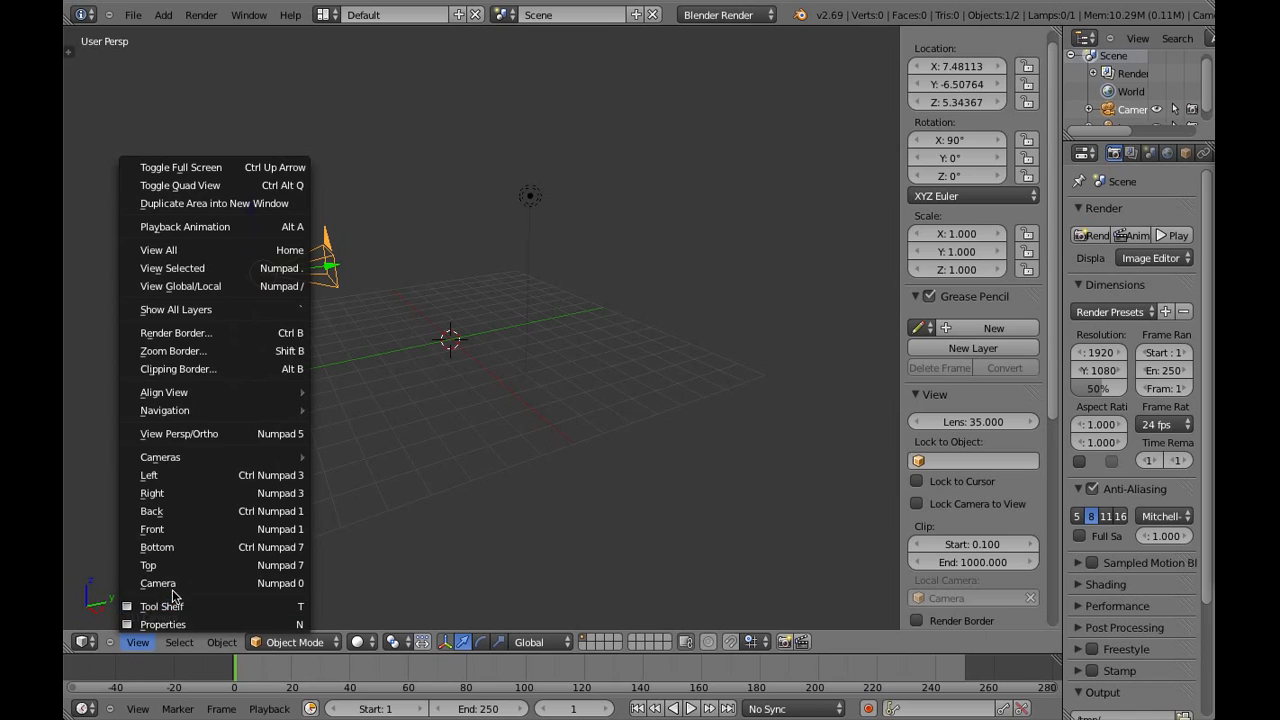
pyautogui.click(170, 584)
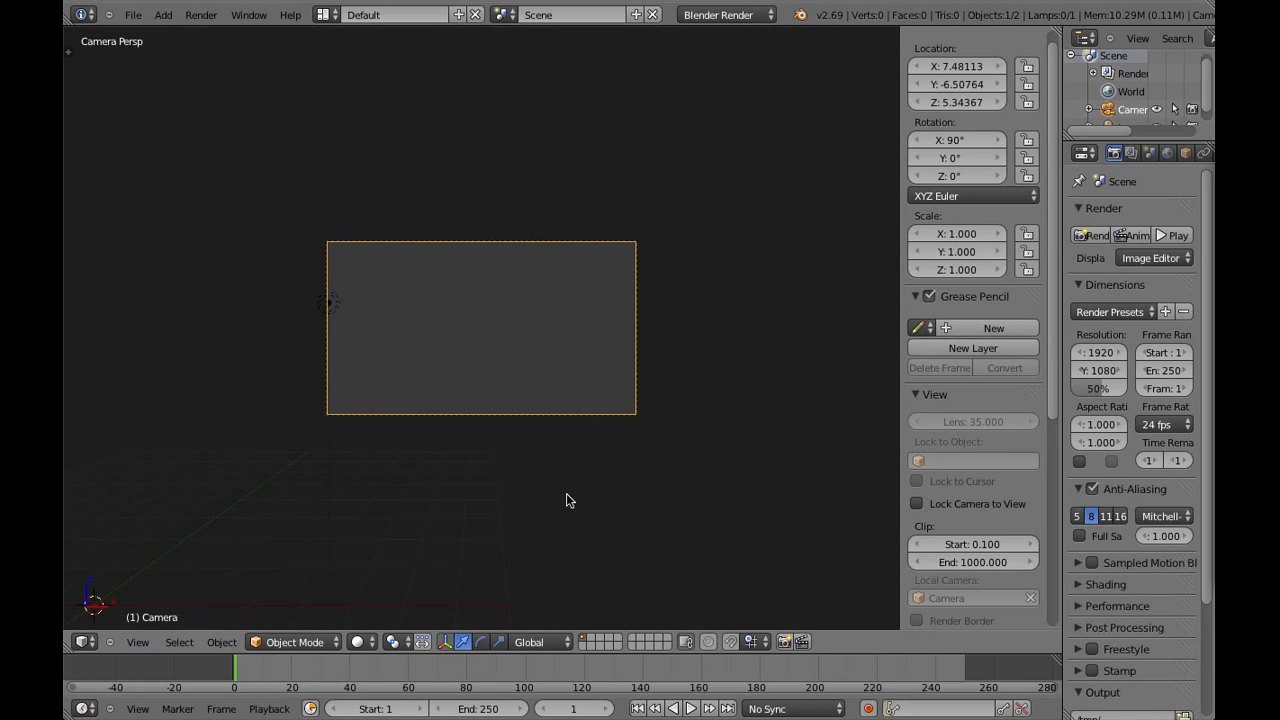
# Move the camera back along its local Z axis and centre it at about X 0.07, Y -21.76, Z 3.02
pyautogui.press('g')
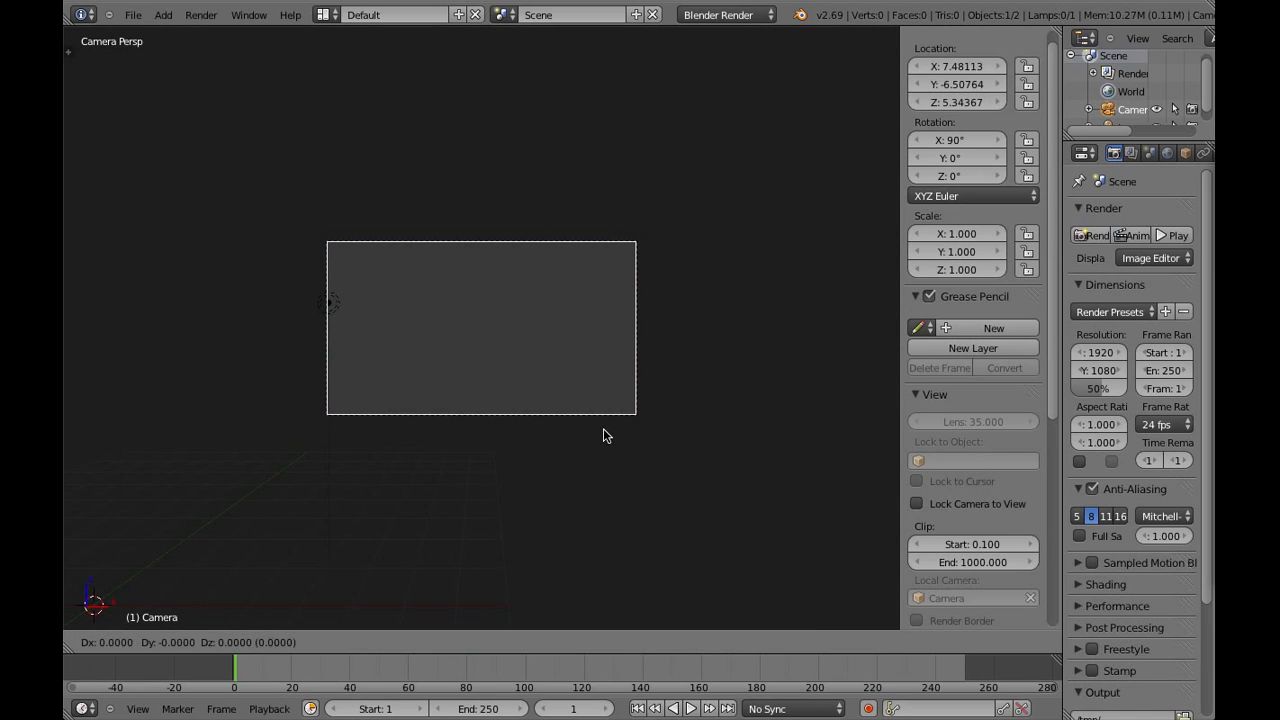
pyautogui.press('z')
pyautogui.press('z')
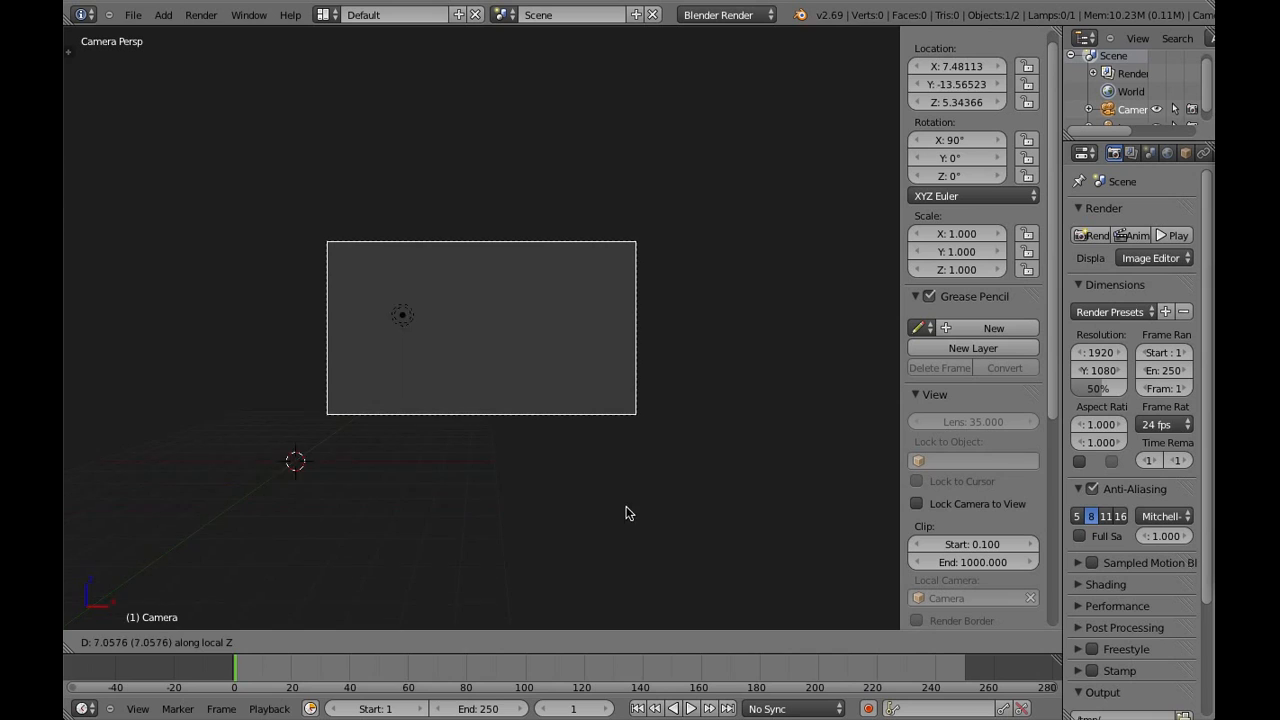
pyautogui.click(635, 540)
pyautogui.press('g')
pyautogui.click(404, 483)
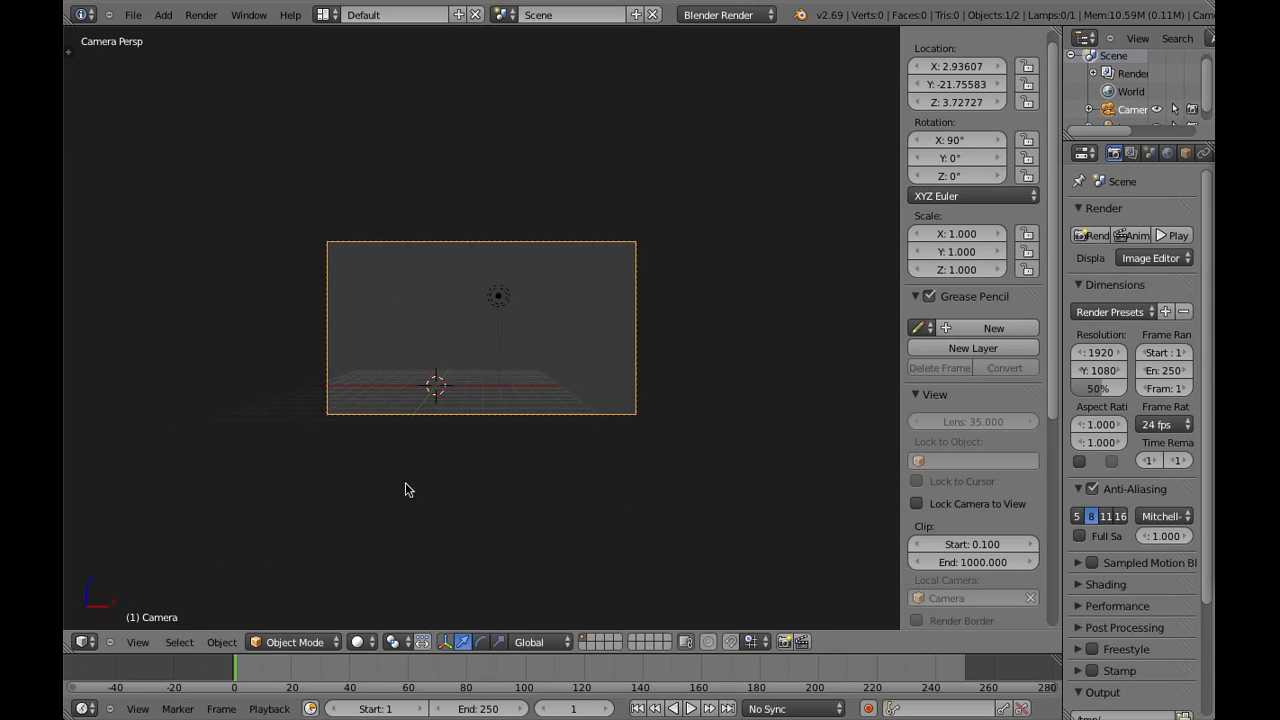
pyautogui.press('g')
pyautogui.click(514, 457)
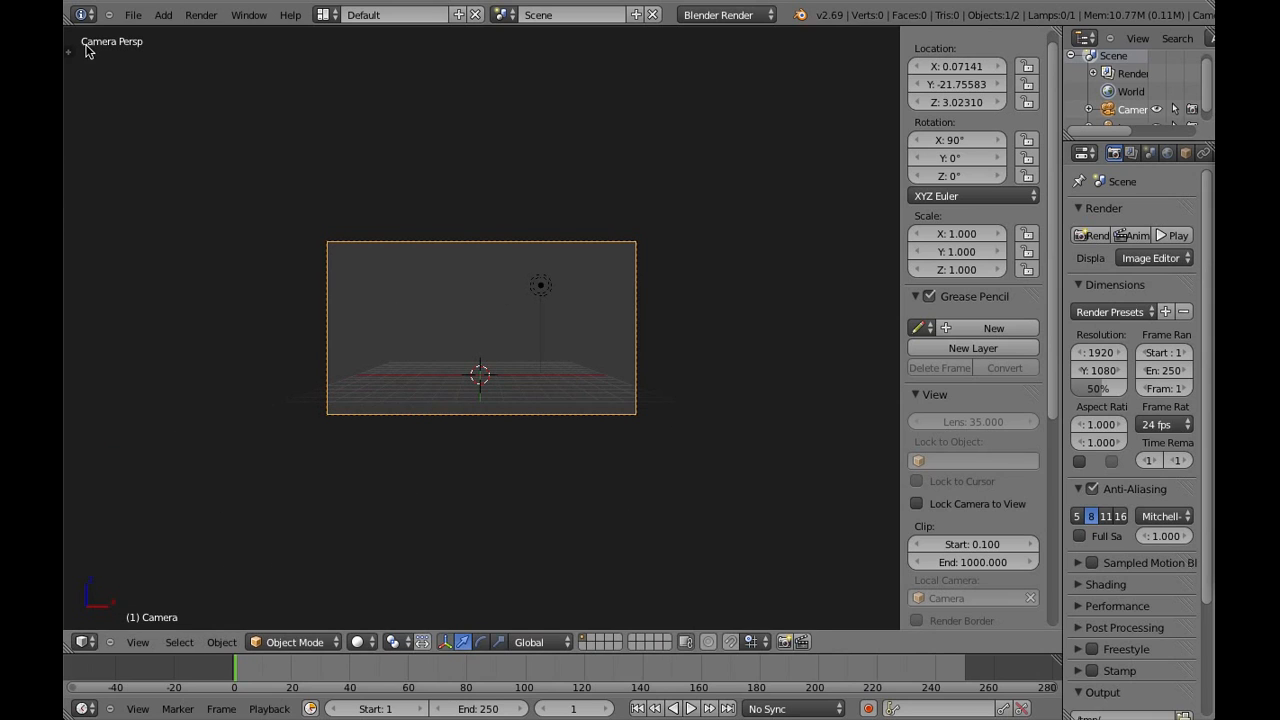
# Check the Screencast Keys add-on in the user preferences and start its key display in the 3D view
pyautogui.click(132, 15)
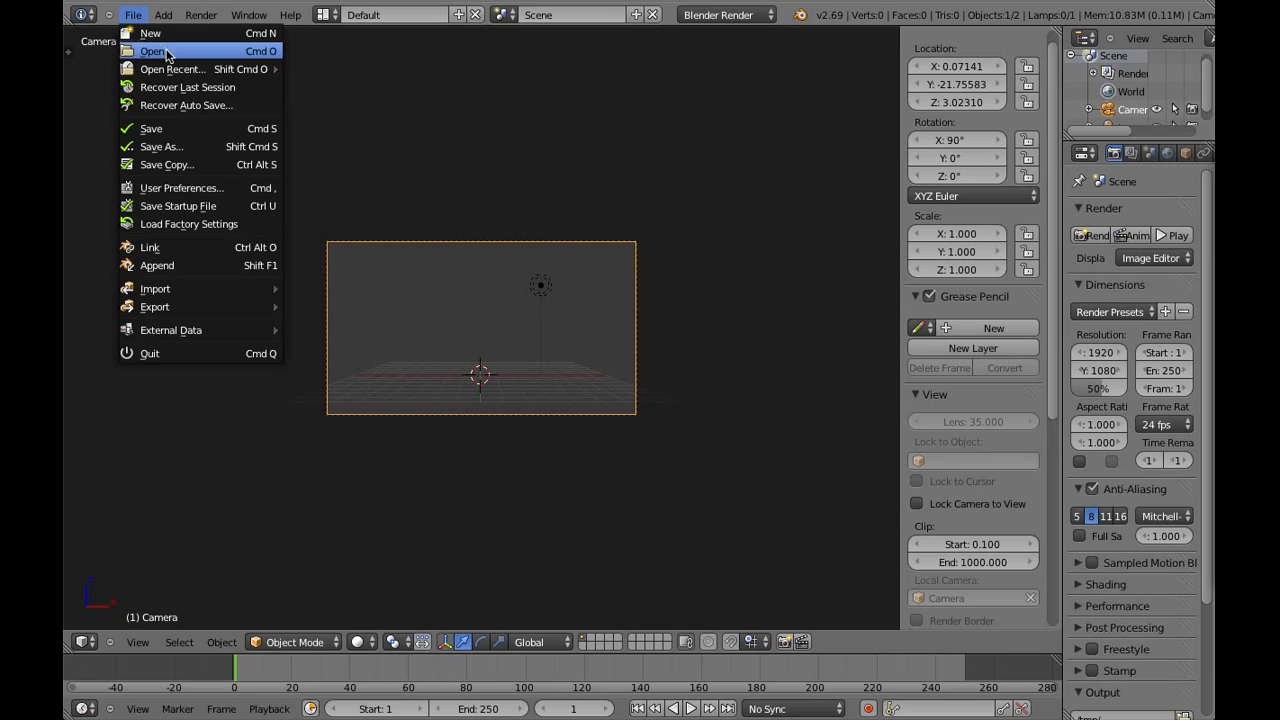
pyautogui.click(184, 190)
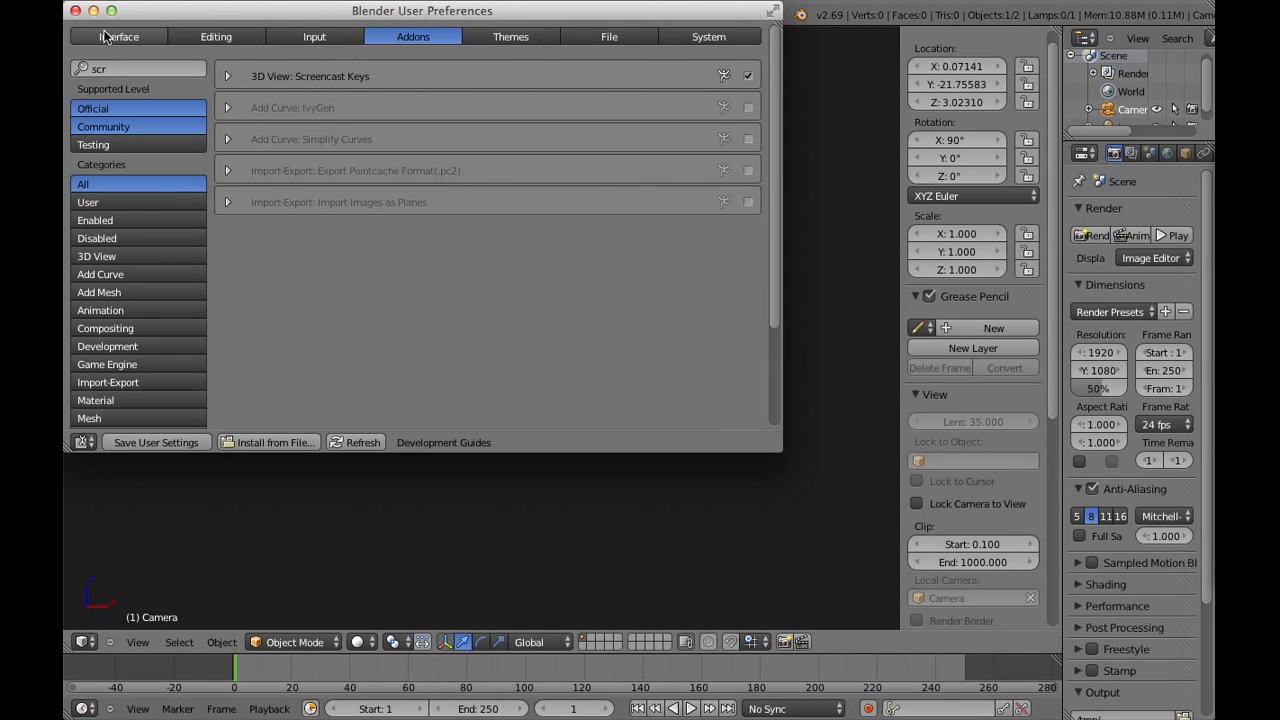
pyautogui.click(75, 11)
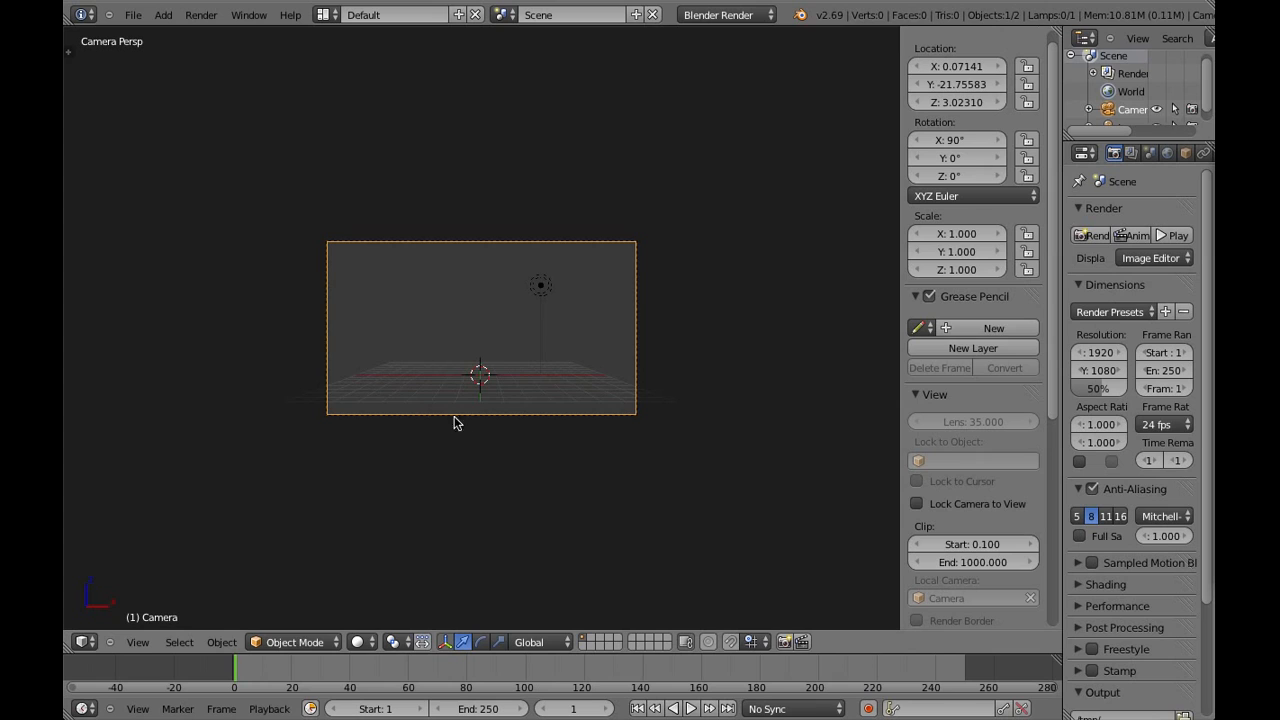
pyautogui.moveTo(1048, 311); pyautogui.dragTo(1046, 530)
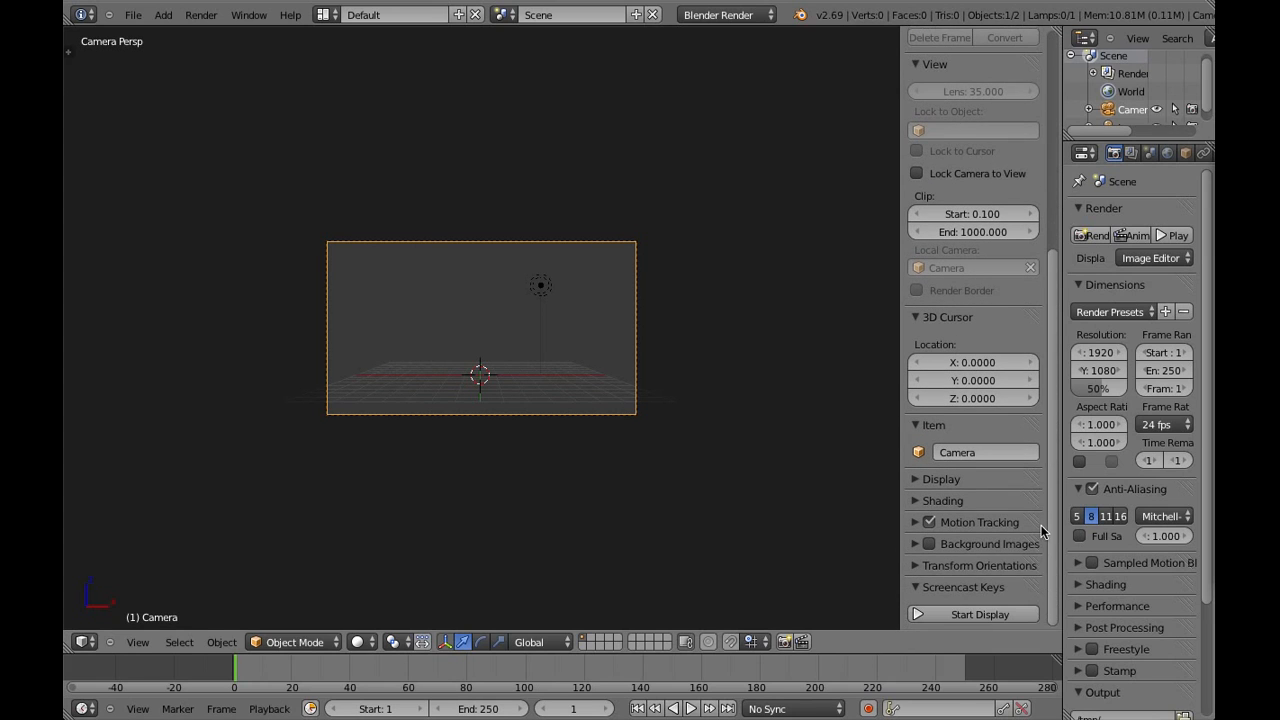
pyautogui.click(980, 616)
# Hide the 3D view's properties sidebar and shift the camera slightly to adjust its framing
pyautogui.scroll(3, 547, 470)
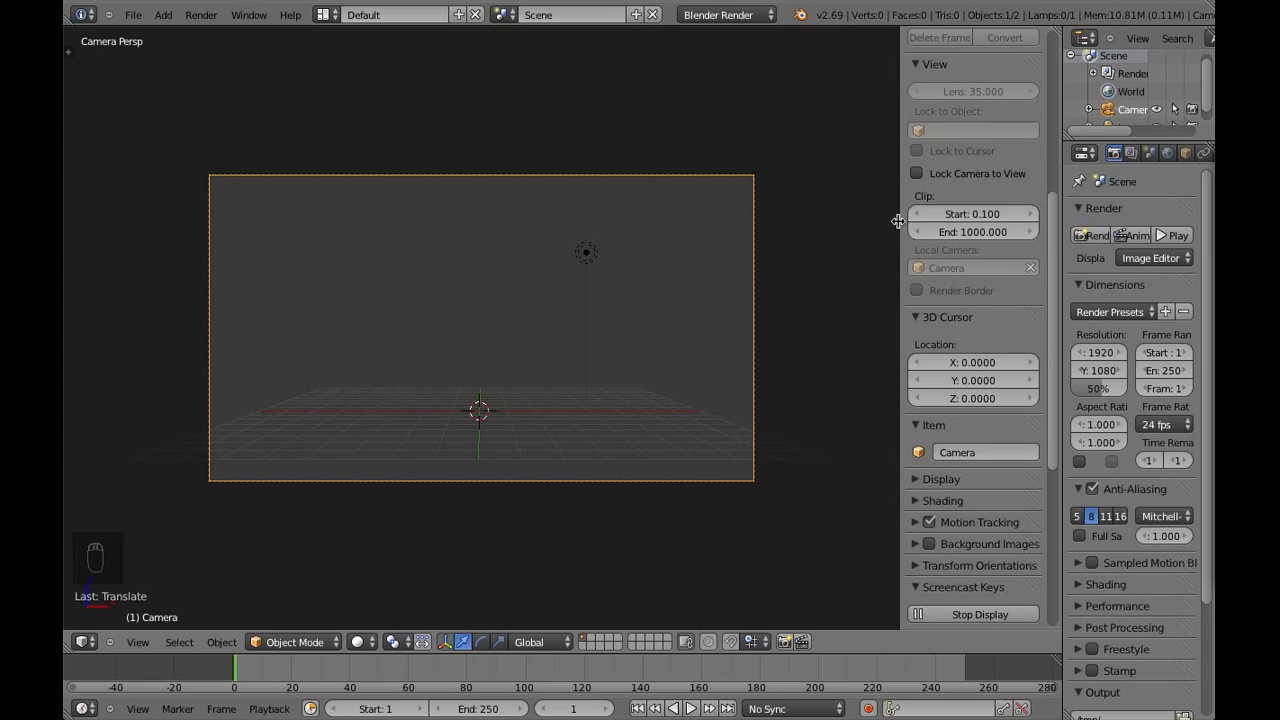
pyautogui.moveTo(901, 221); pyautogui.dragTo(1069, 229)
pyautogui.keyDown('shift'); pyautogui.moveTo(820, 352); pyautogui.dragTo(798, 348, button='middle'); pyautogui.keyUp('shift')
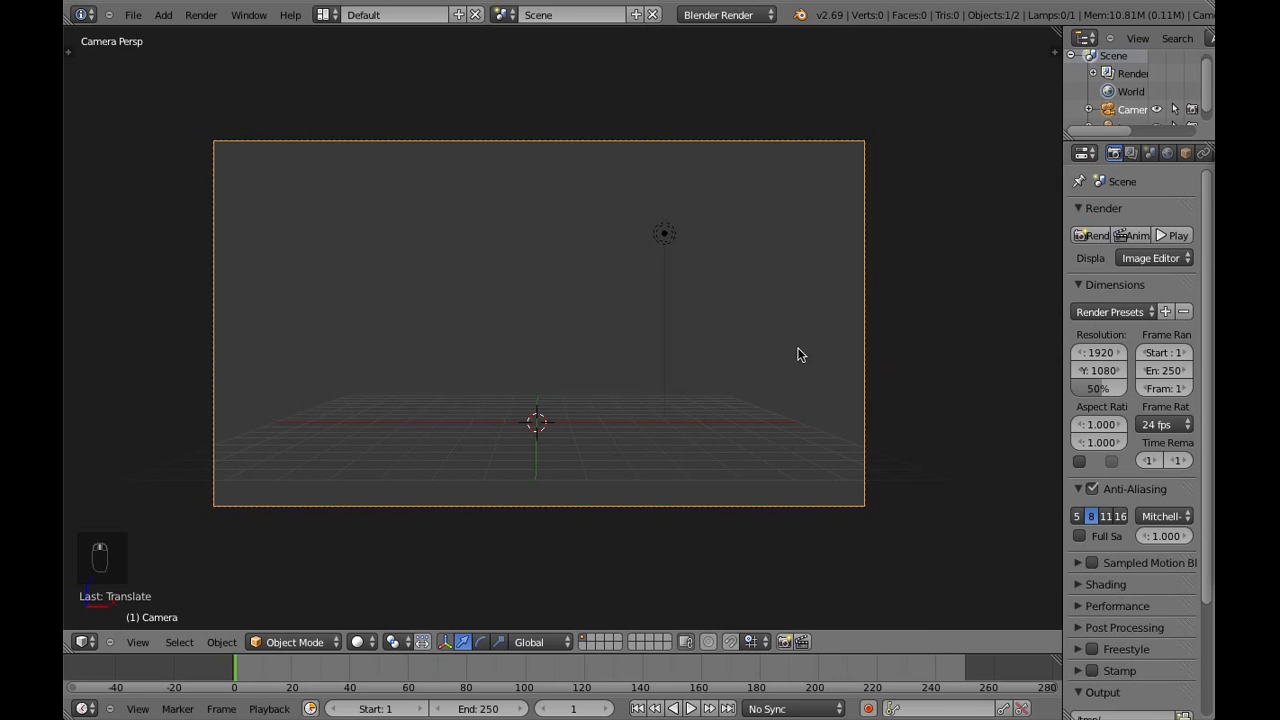
pyautogui.press('g')
pyautogui.click(660, 505)
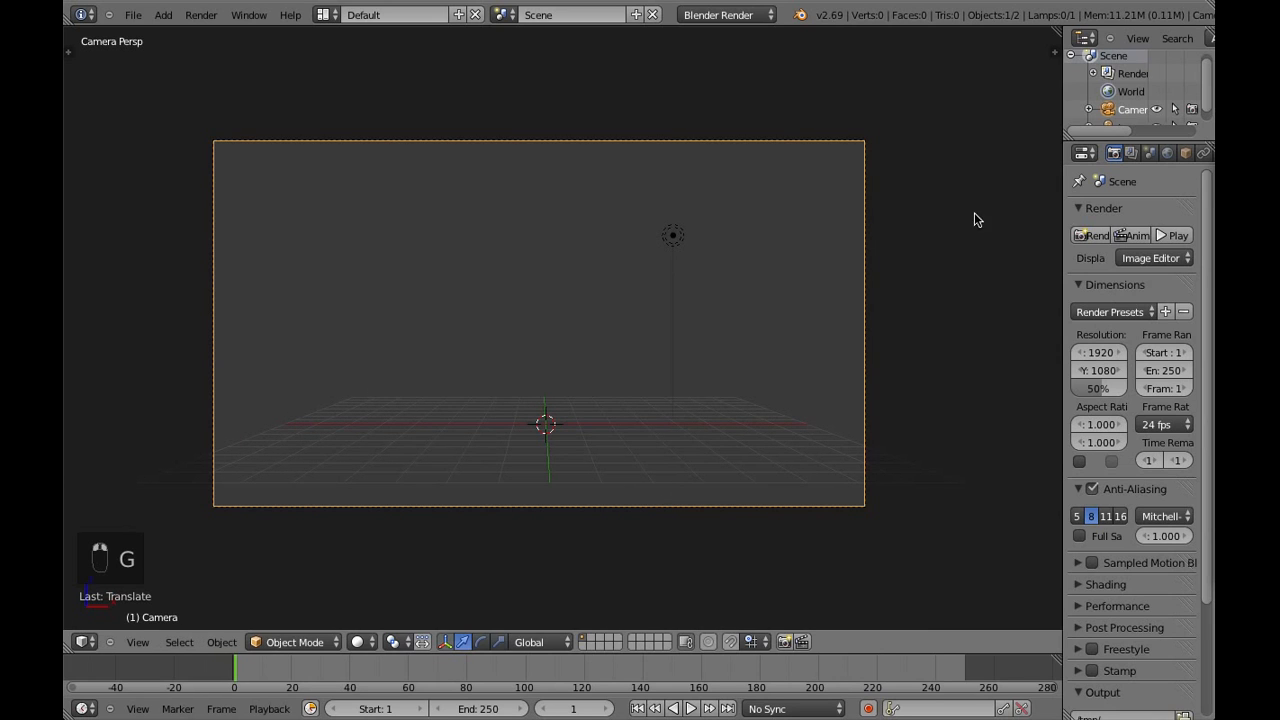
# Split the 3D view into two side-by-side viewports and show a Cycles rendered preview in one of them
pyautogui.moveTo(1060, 36); pyautogui.dragTo(556, 134)
pyautogui.click(721, 15)
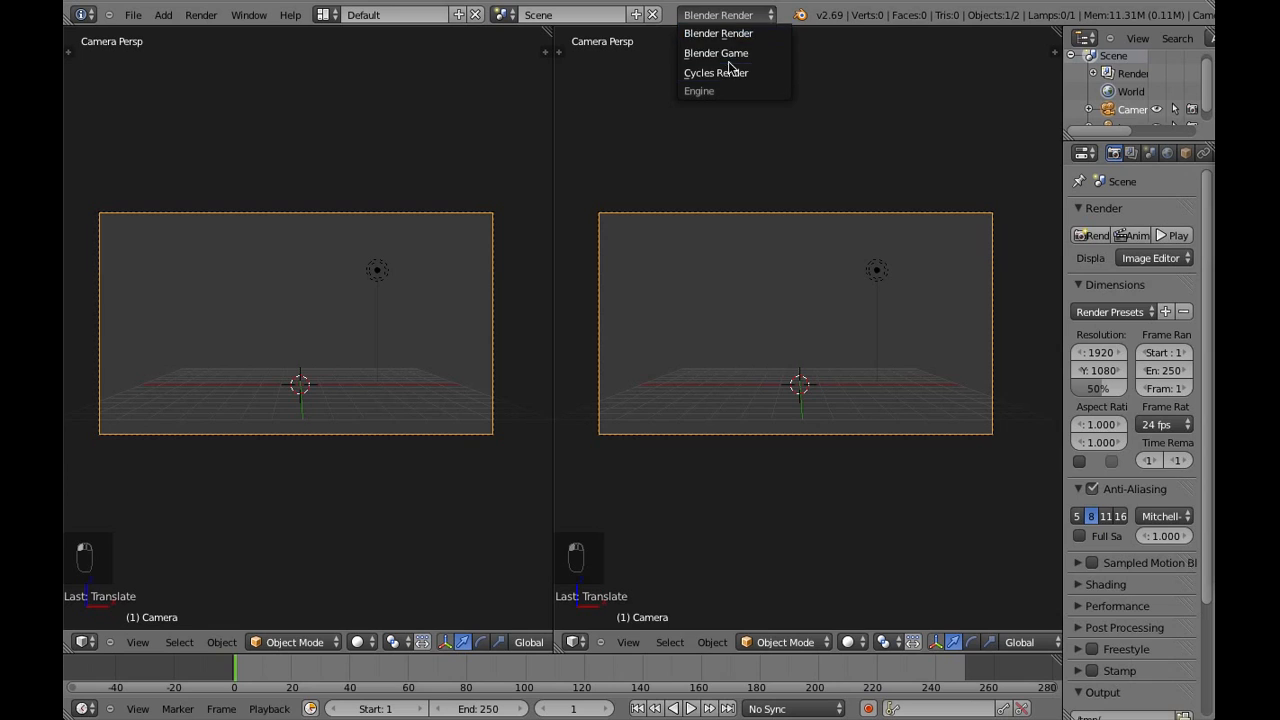
pyautogui.click(731, 69)
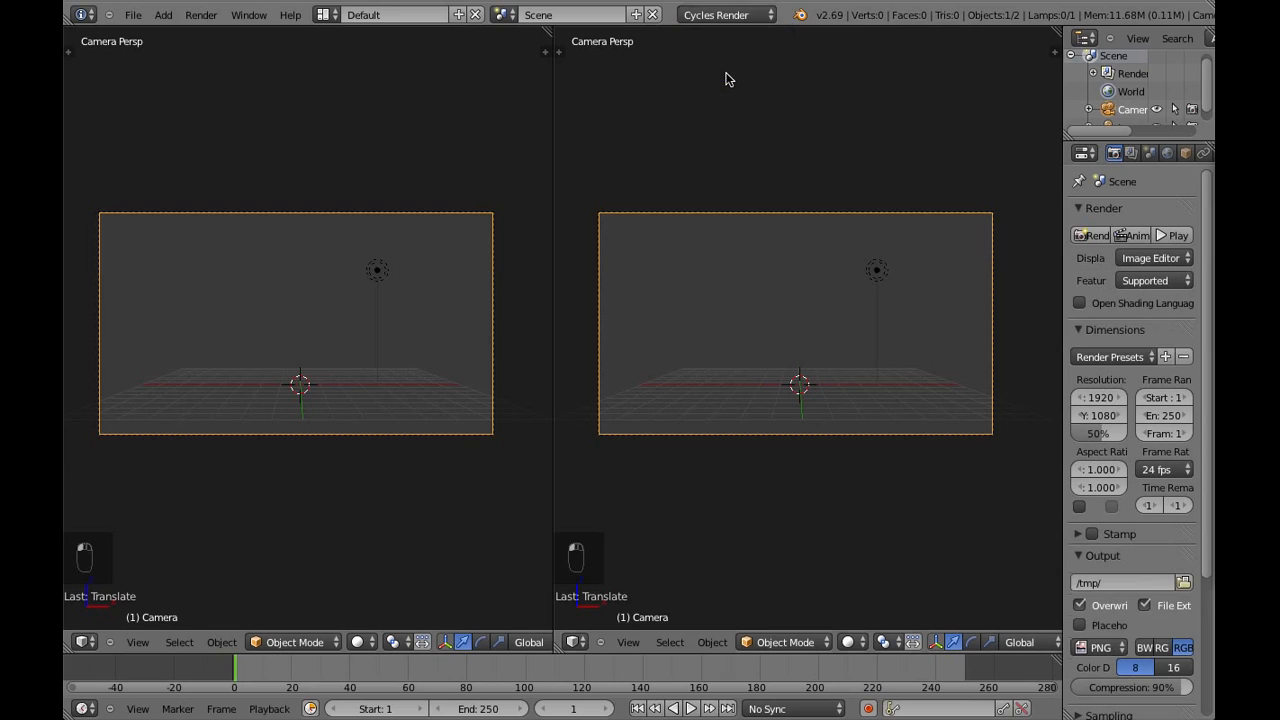
pyautogui.click(359, 643)
pyautogui.click(437, 527)
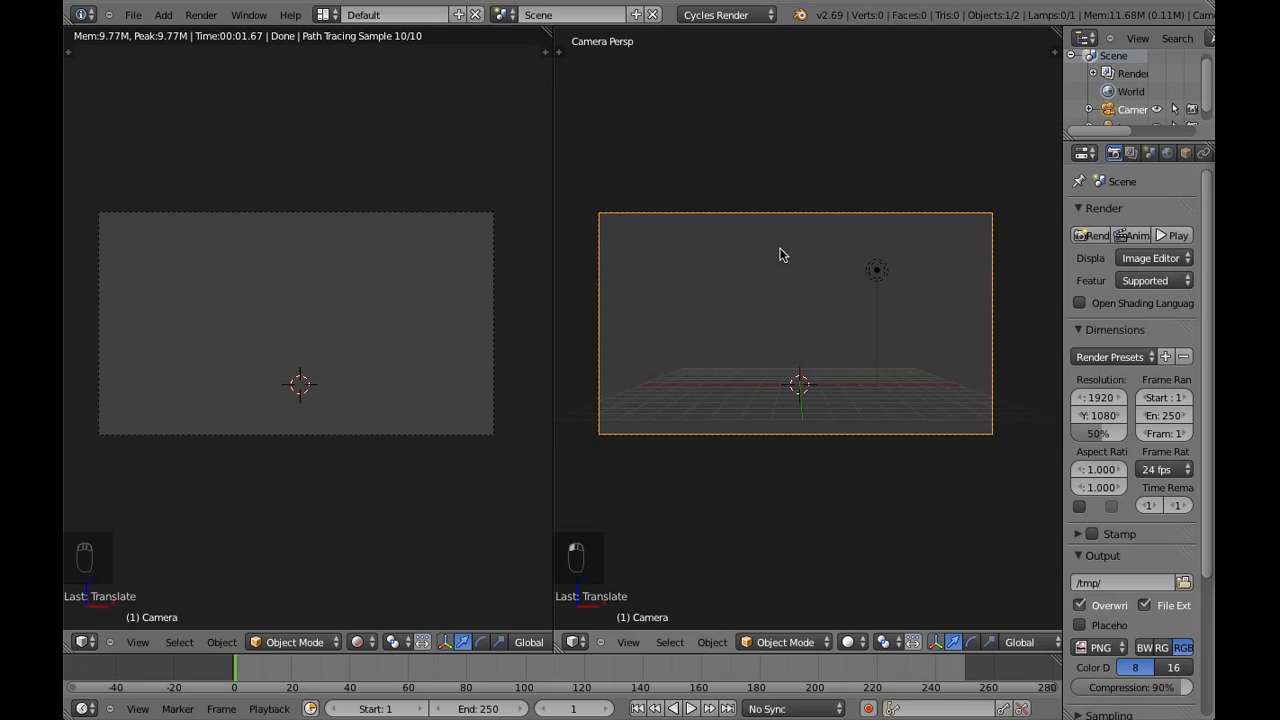
# Take the non-rendered viewport out of camera view and enable Border rendering, widening the render settings area
pyautogui.press('KP_0')
pyautogui.moveTo(863, 320); pyautogui.dragTo(808, 353, button='middle')
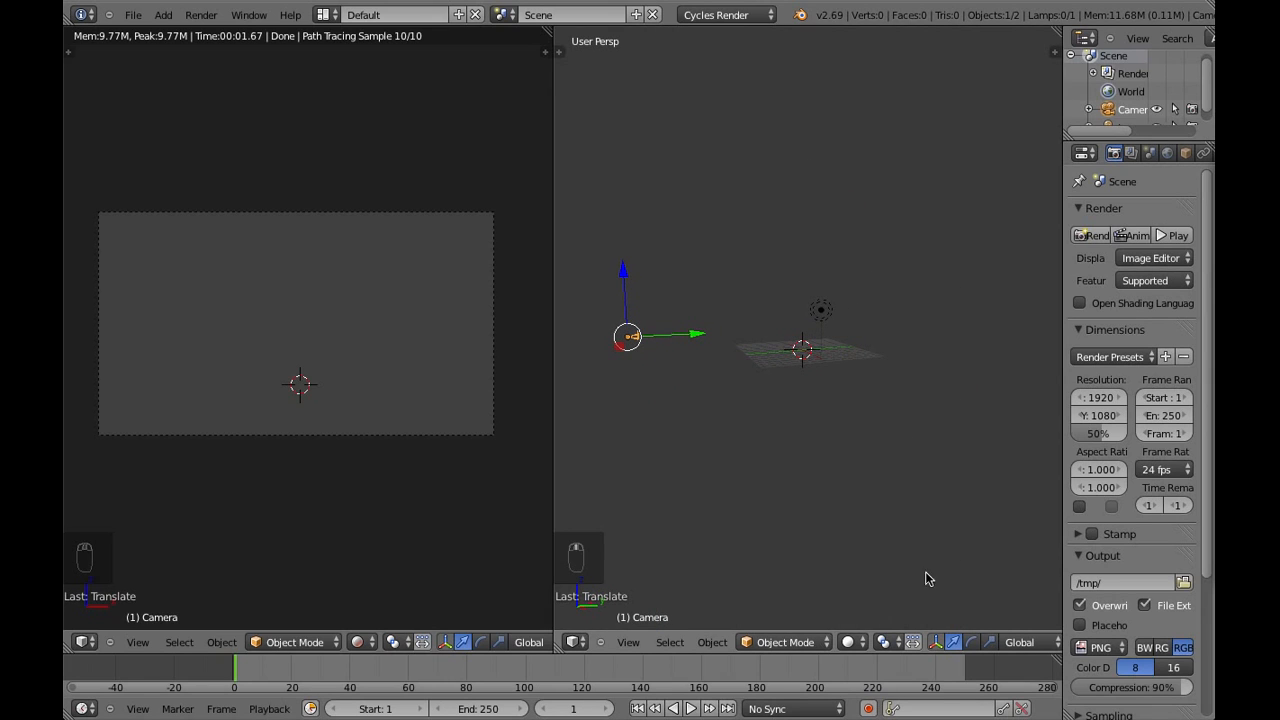
pyautogui.click(1079, 506)
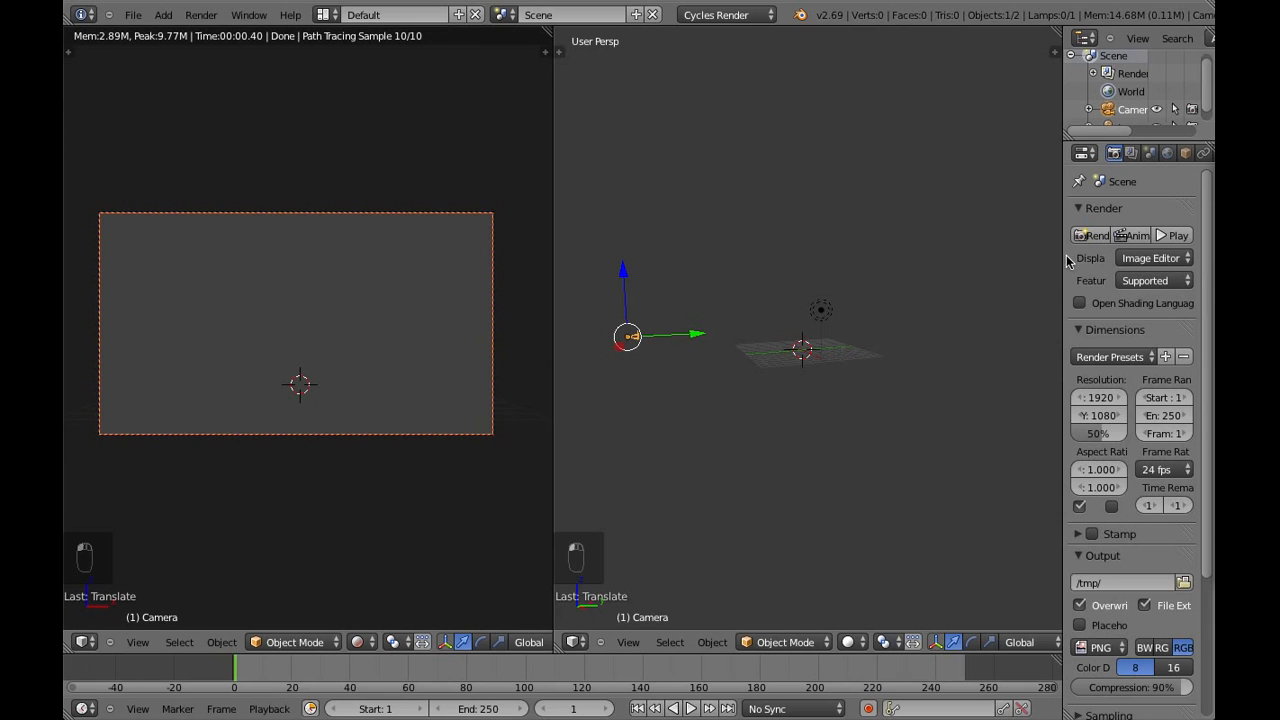
pyautogui.moveTo(1065, 261); pyautogui.dragTo(975, 259)
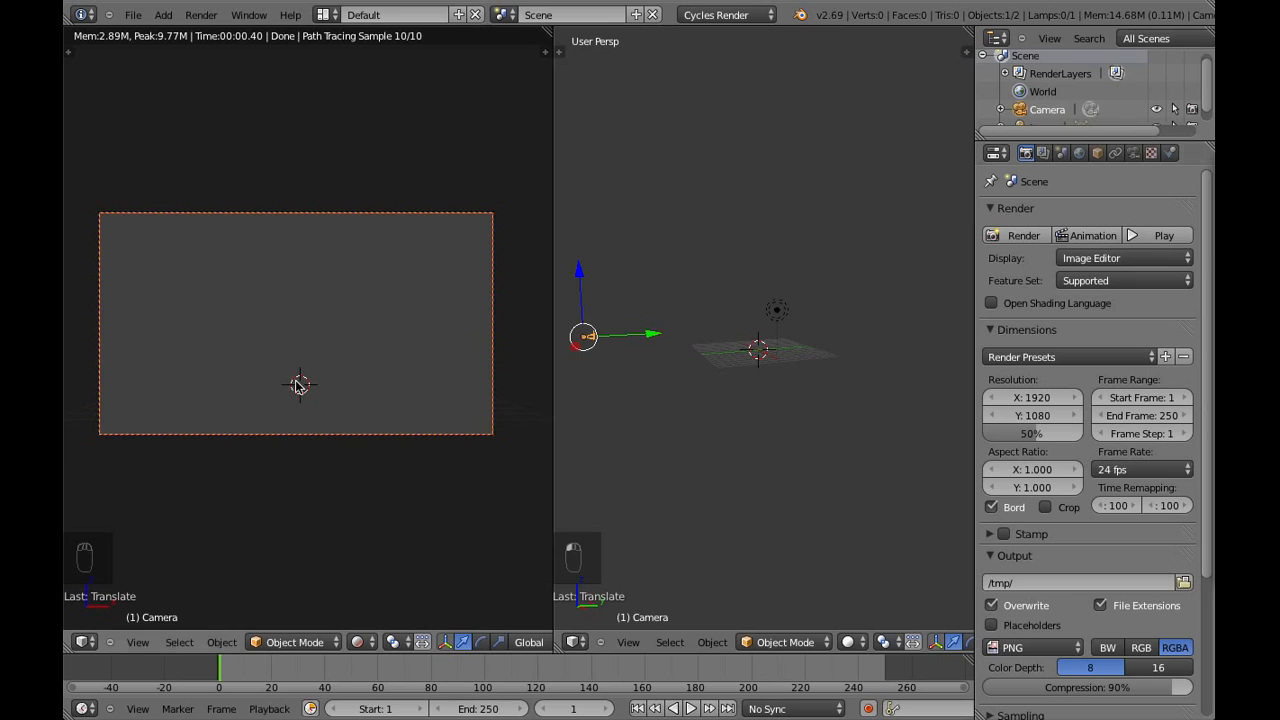
# Expand the Cycles sampling settings and set the preview samples to 1000
pyautogui.scroll(-5, 1027, 621)
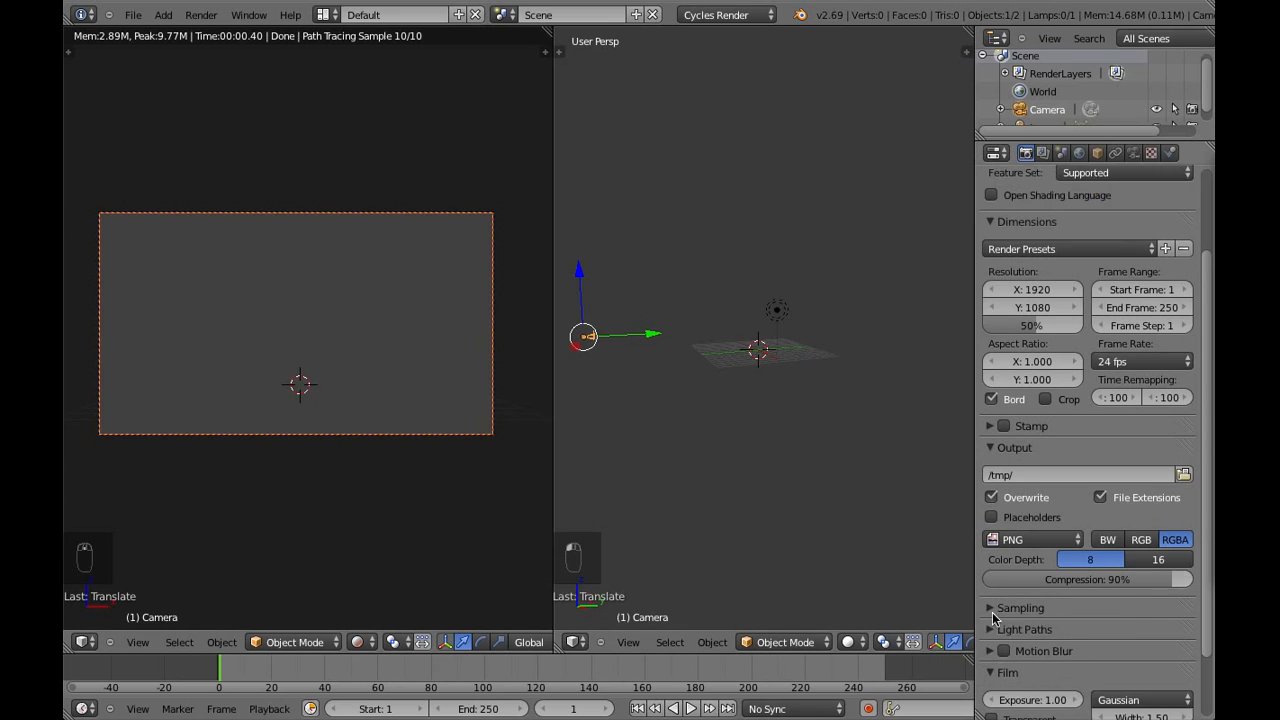
pyautogui.scroll(-1, 1027, 620)
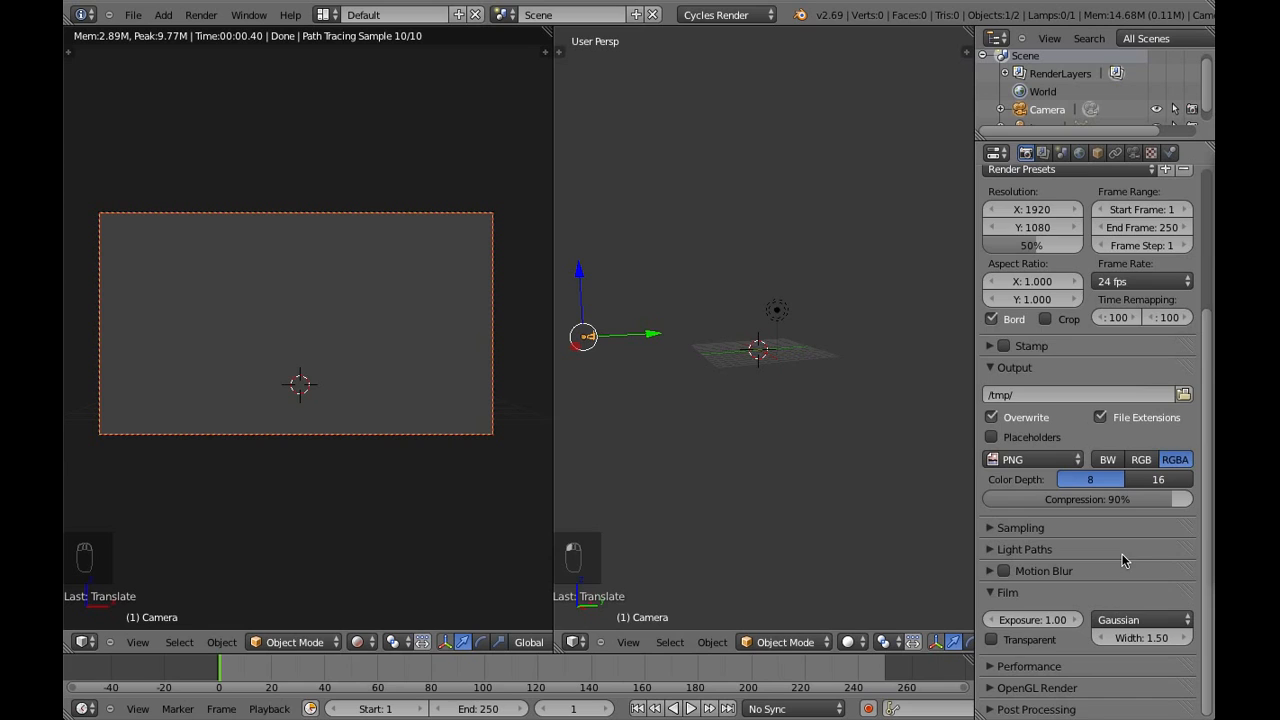
pyautogui.scroll(2, 1133, 500)
pyautogui.scroll(2, 1140, 470)
pyautogui.scroll(-3, 1145, 430)
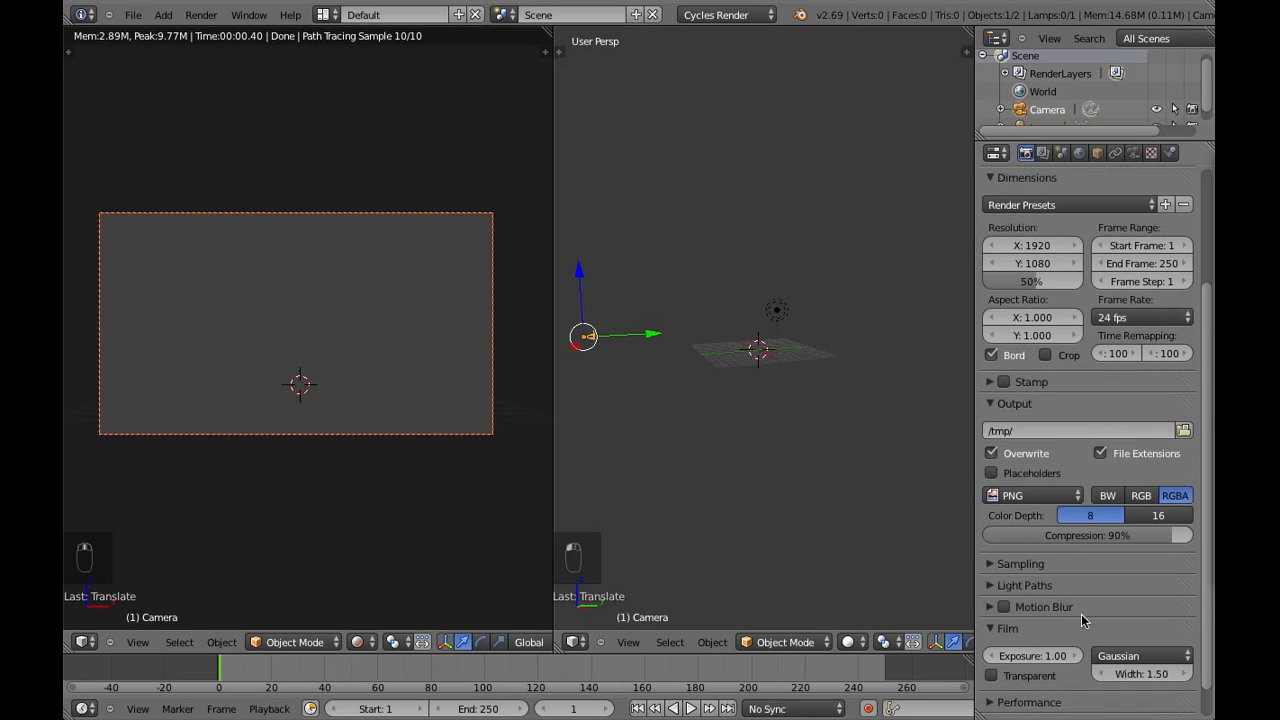
pyautogui.click(1040, 566)
pyautogui.click(1156, 672)
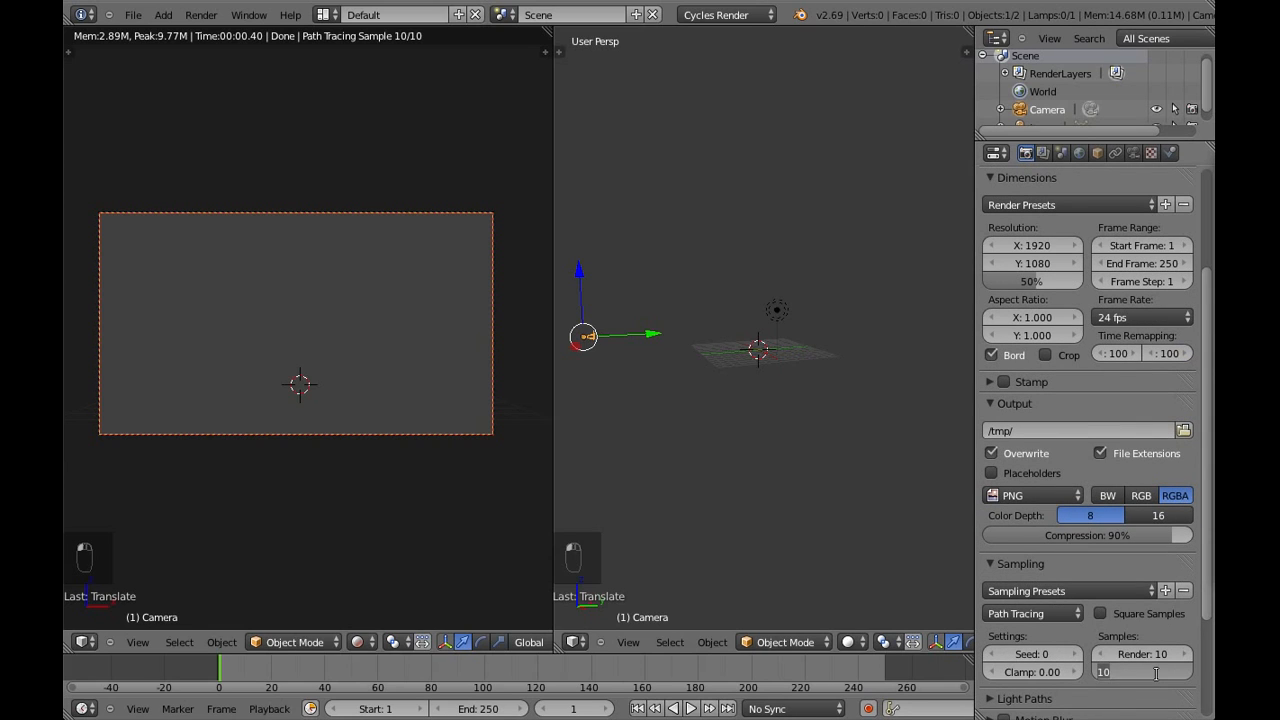
pyautogui.write('00')
pyautogui.press('Return')
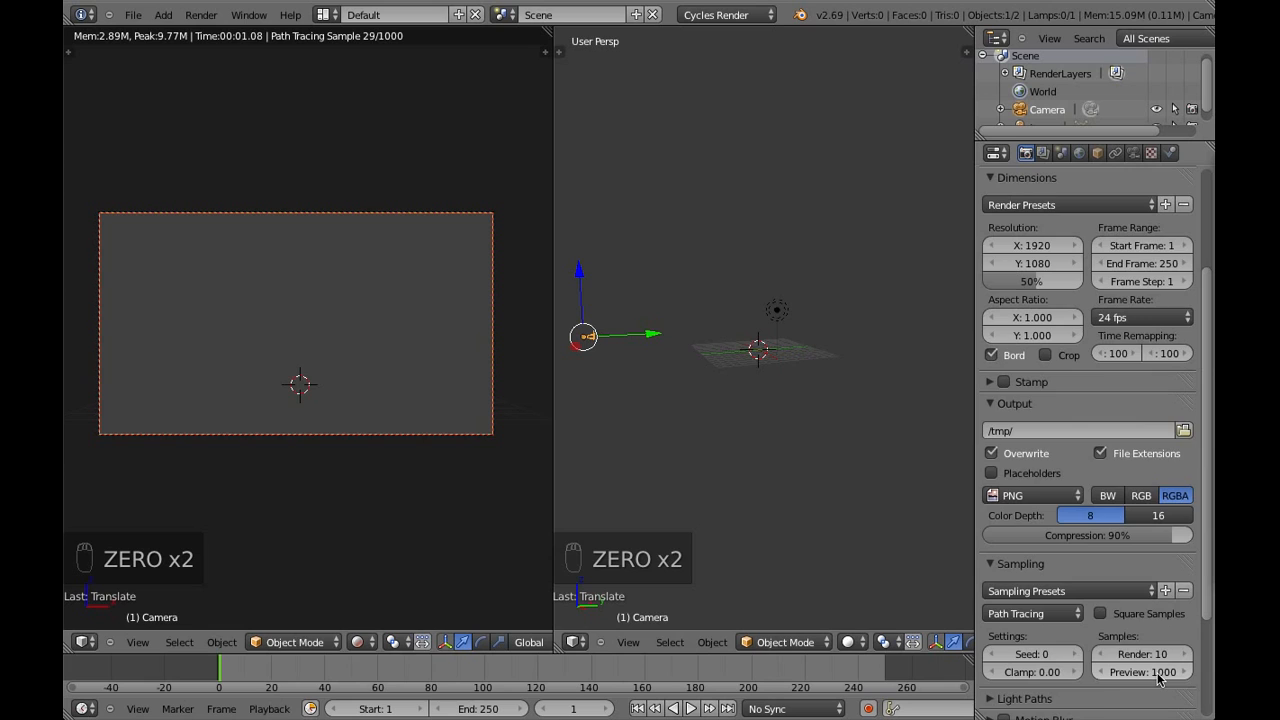
# Enable nodes for the world surface, use a Sky Texture as its color and set the background strength to 1.5
pyautogui.scroll(4, 1160, 672)
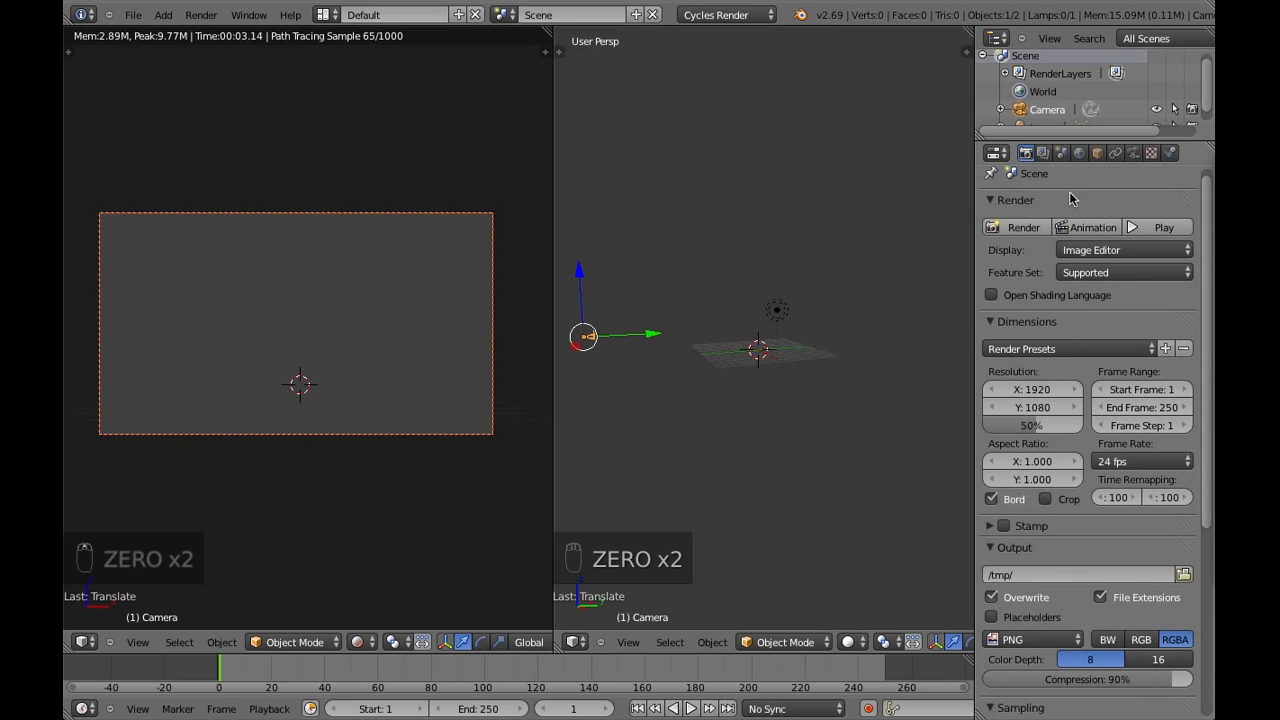
pyautogui.click(1079, 152)
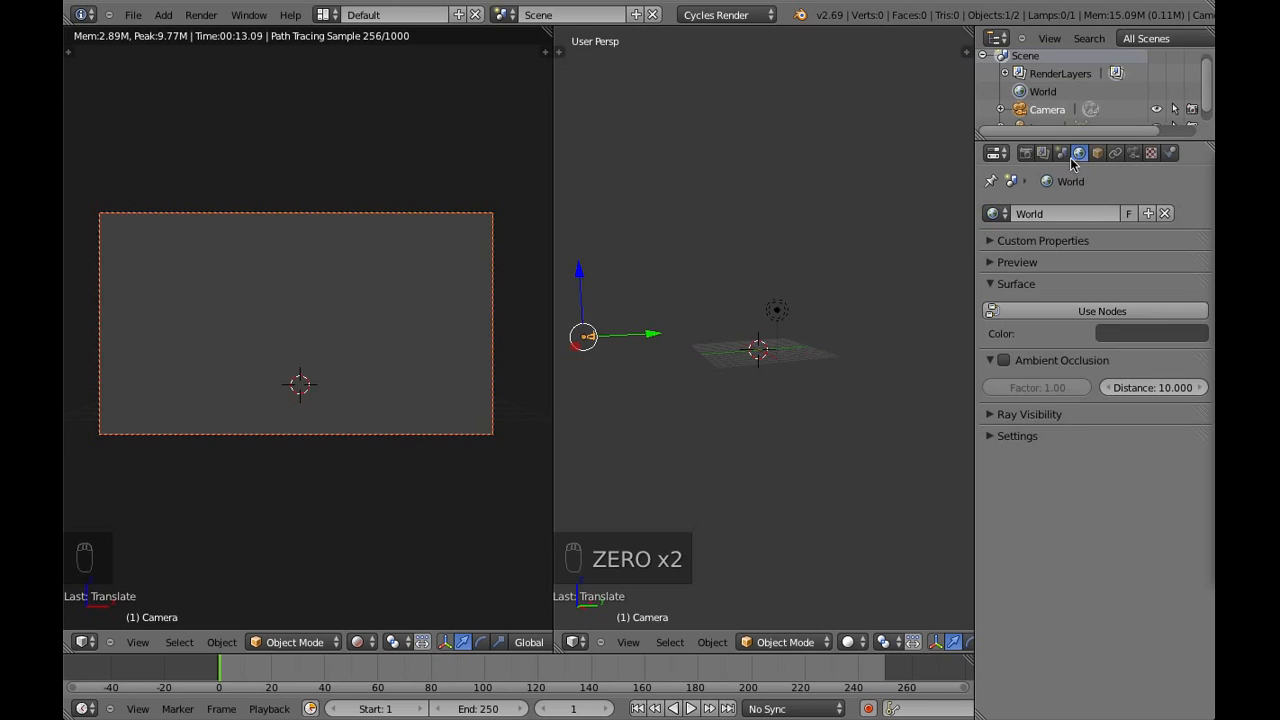
pyautogui.click(1126, 312)
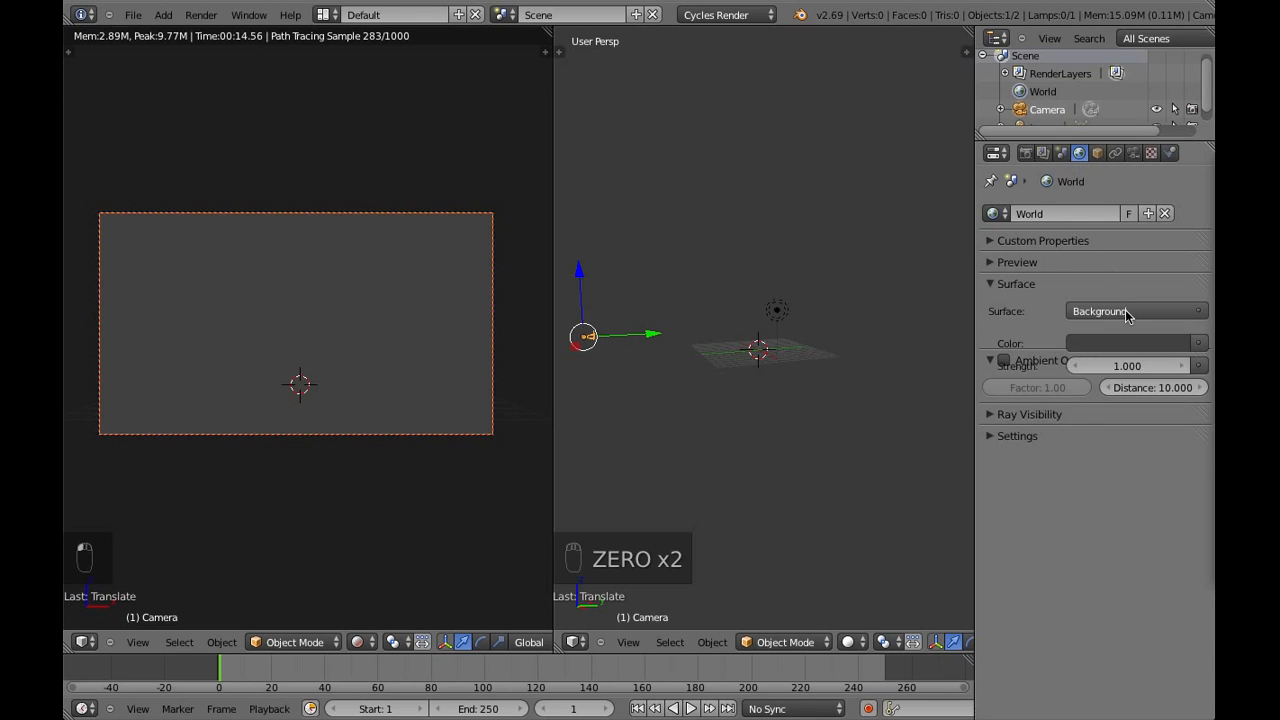
pyautogui.click(1199, 343)
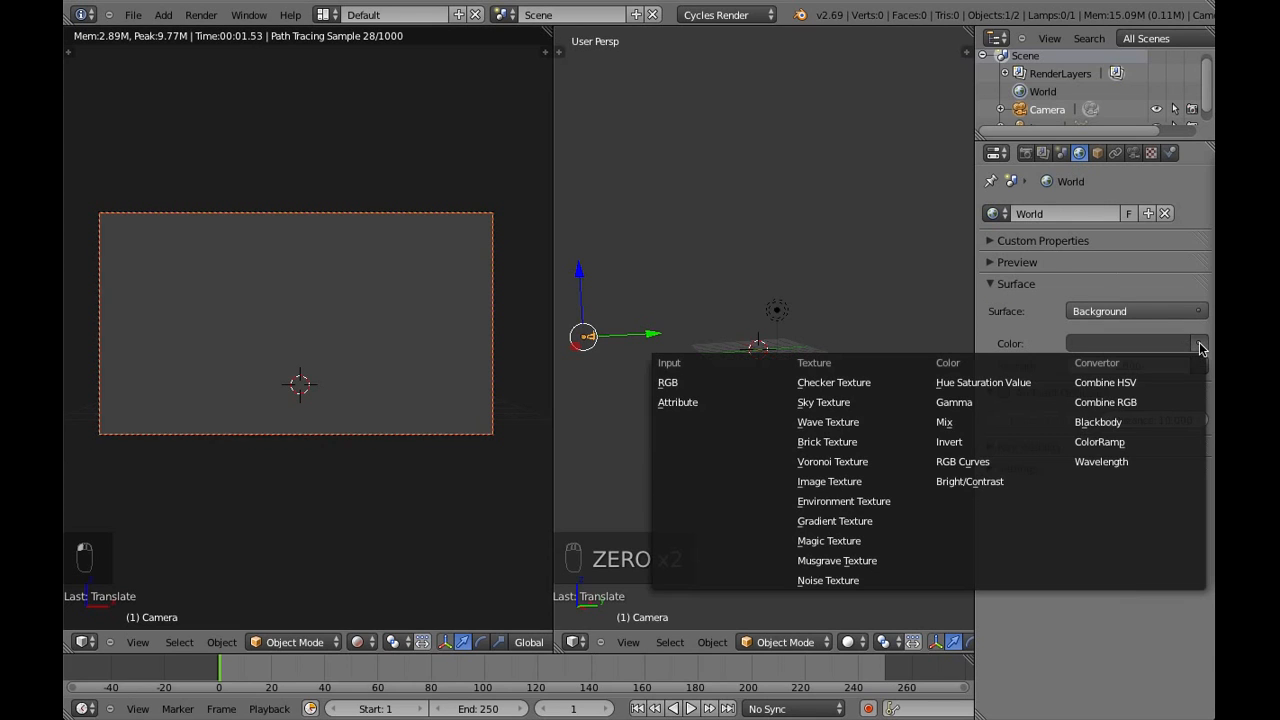
pyautogui.click(857, 405)
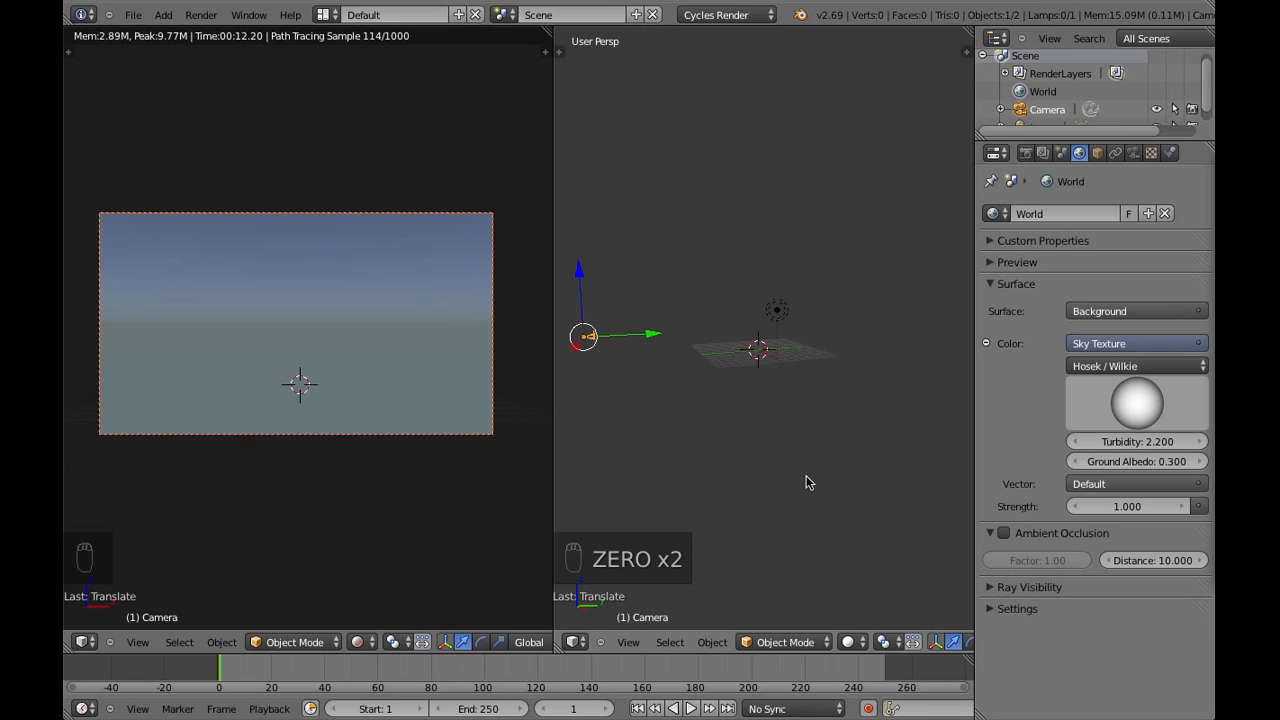
pyautogui.click(1120, 508)
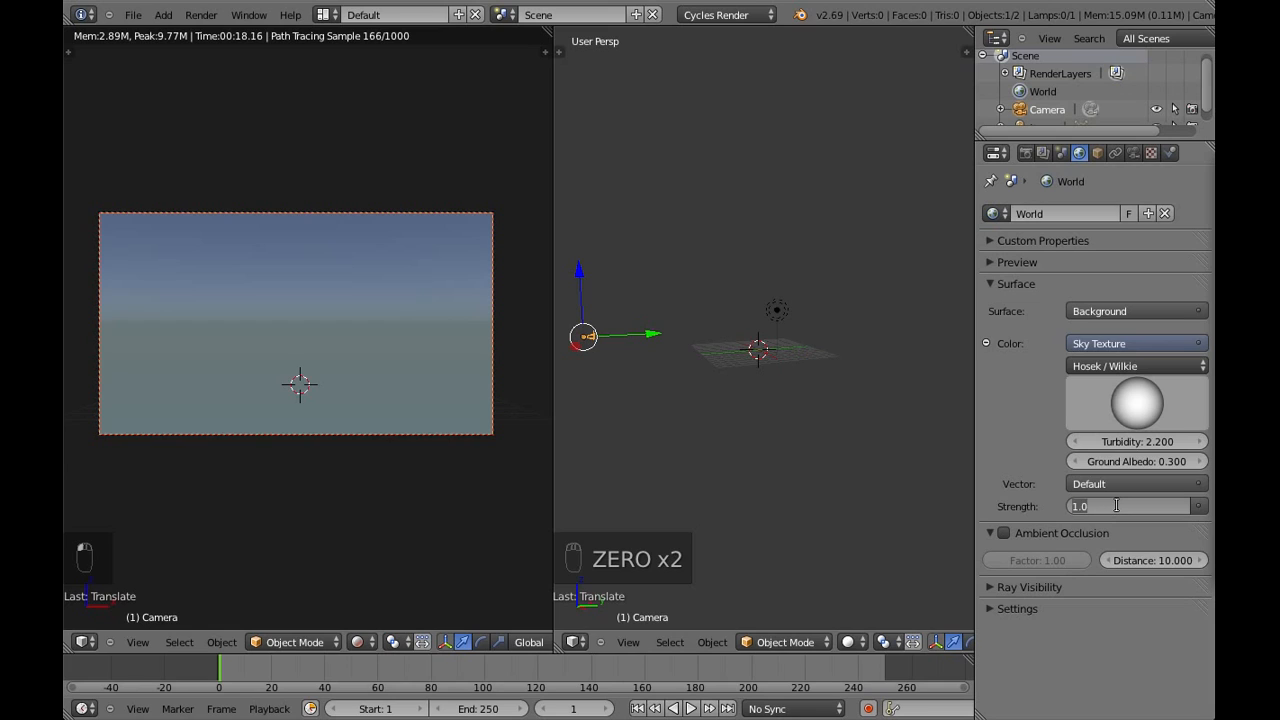
pyautogui.write('1.5')
pyautogui.press('Return')
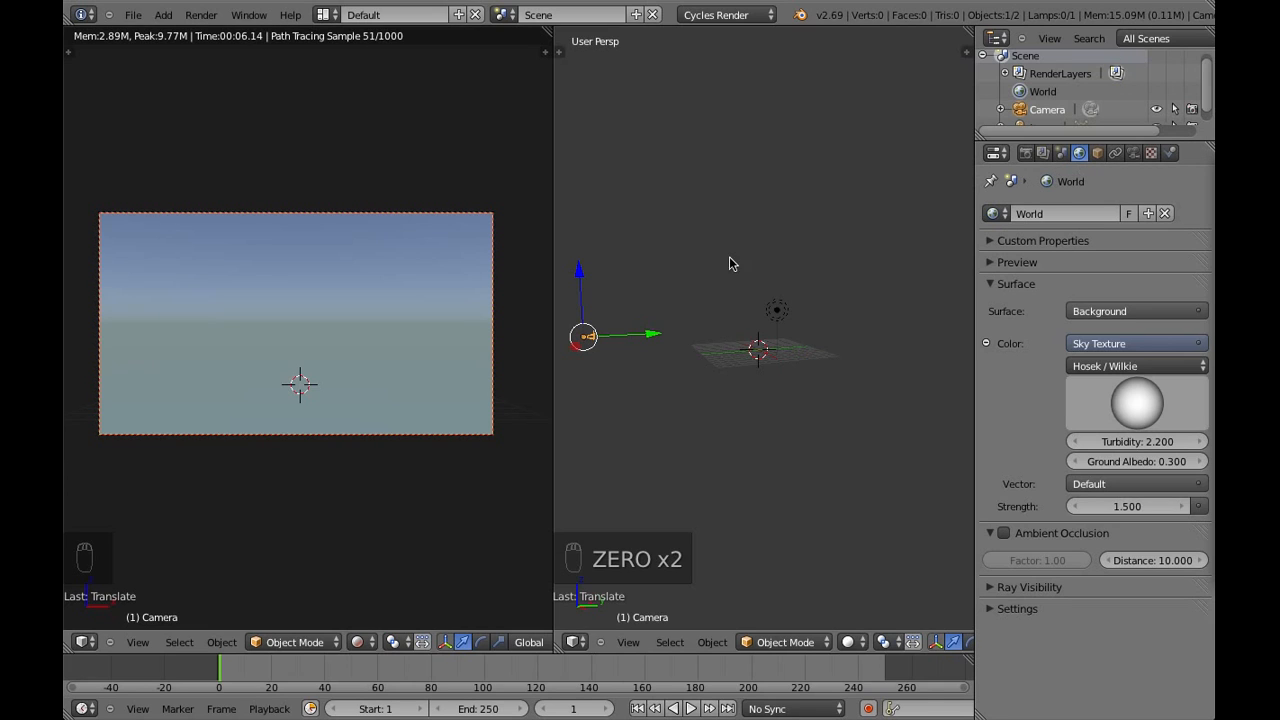
# Change the lamp to a Sun with an Emission node surface and set its strength to 5
pyautogui.rightClick(776, 312)
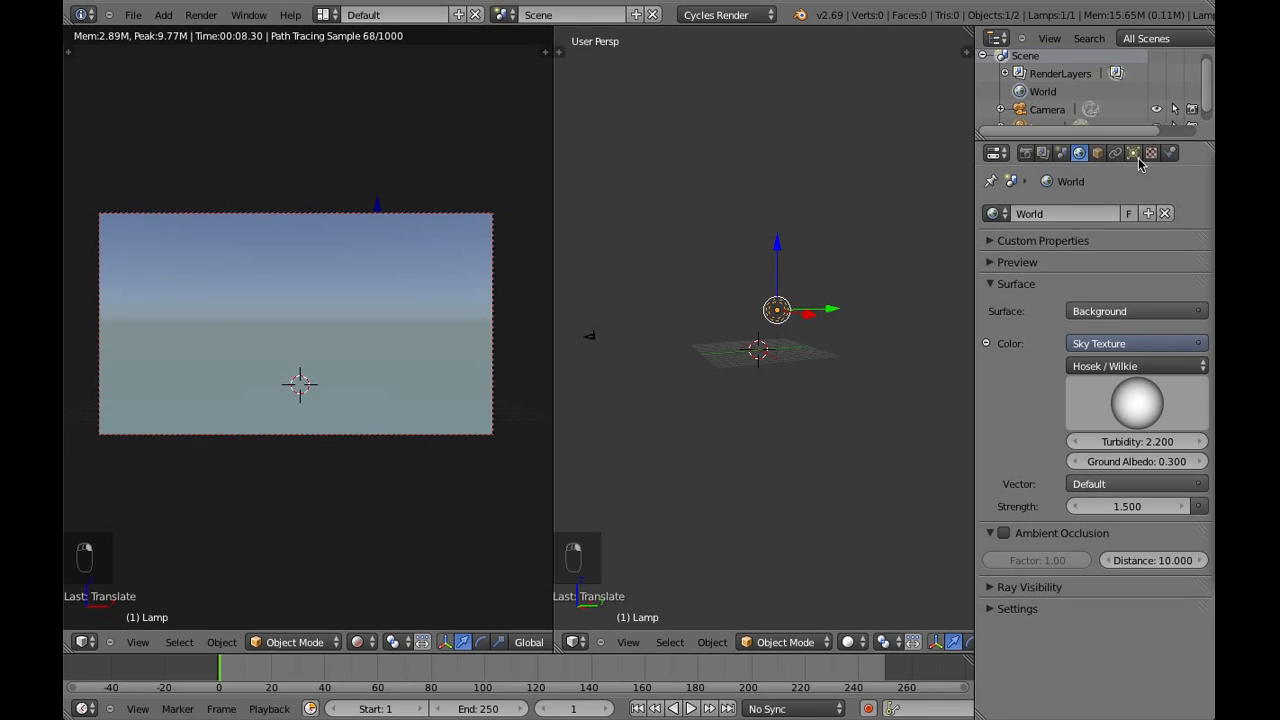
pyautogui.click(1134, 153)
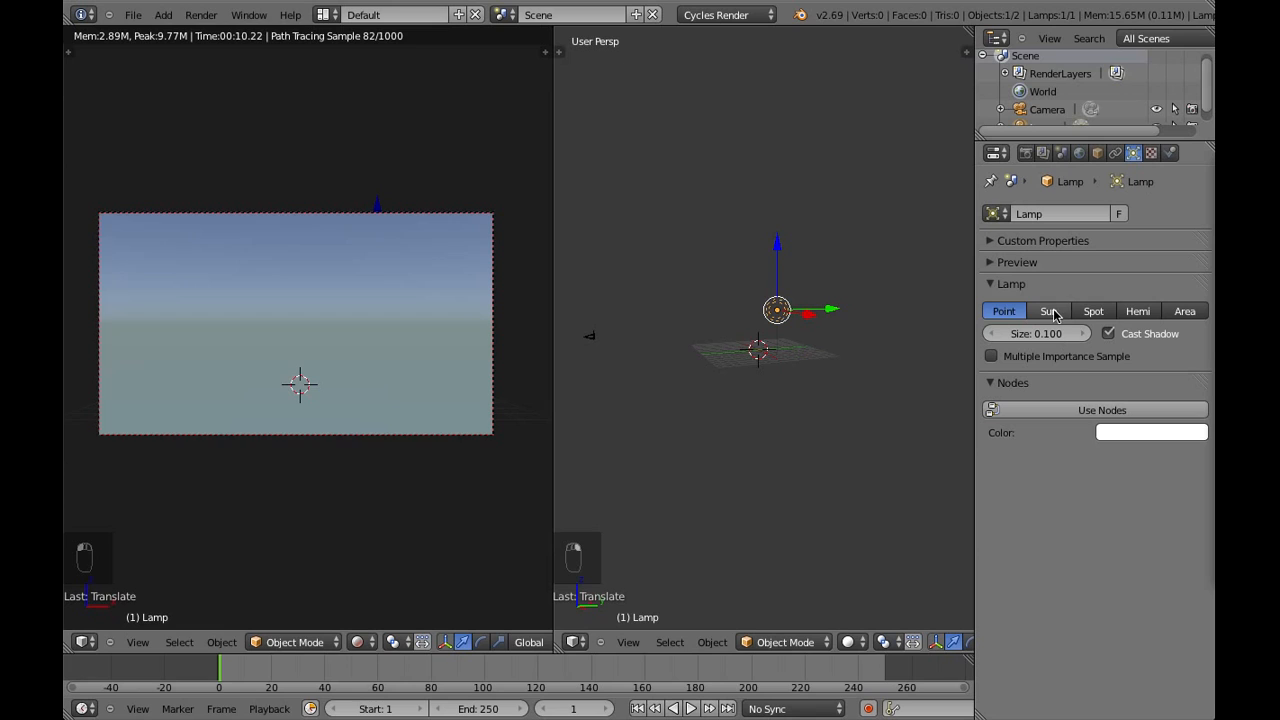
pyautogui.click(1051, 312)
pyautogui.click(1088, 410)
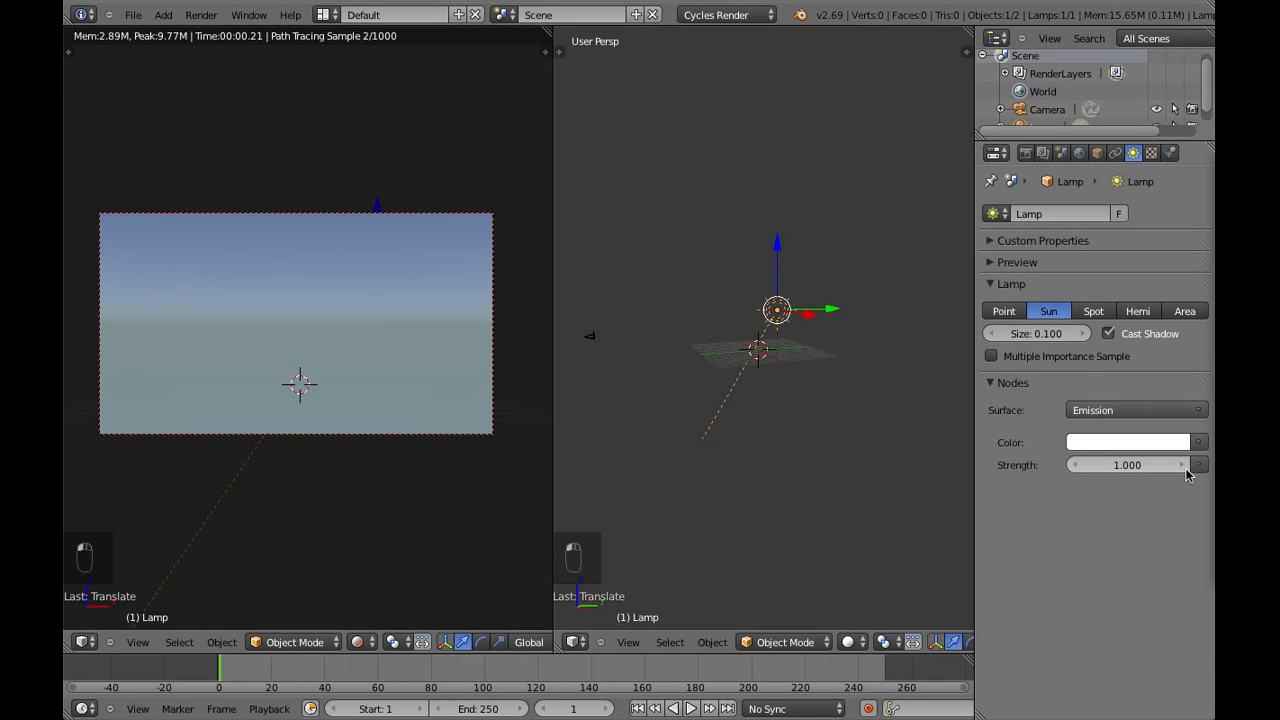
pyautogui.click(1117, 465)
pyautogui.write('5')
pyautogui.press('Return')
# Move the sun lamp sideways along the X axis and deselect everything
pyautogui.moveTo(640, 460); pyautogui.dragTo(877, 440, button='middle')
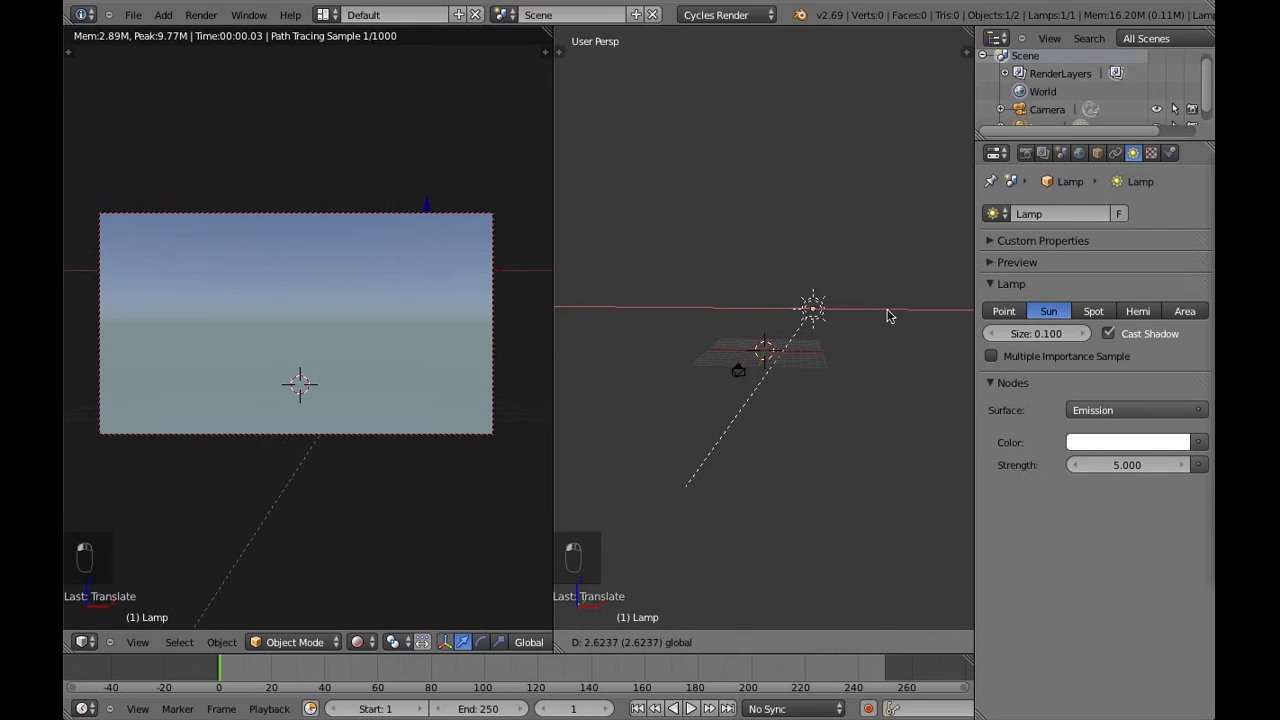
pyautogui.click(890, 320)
pyautogui.press('a')
# Add a mesh plane at the 3D cursor as the ground
pyautogui.scroll(5, 816, 418)
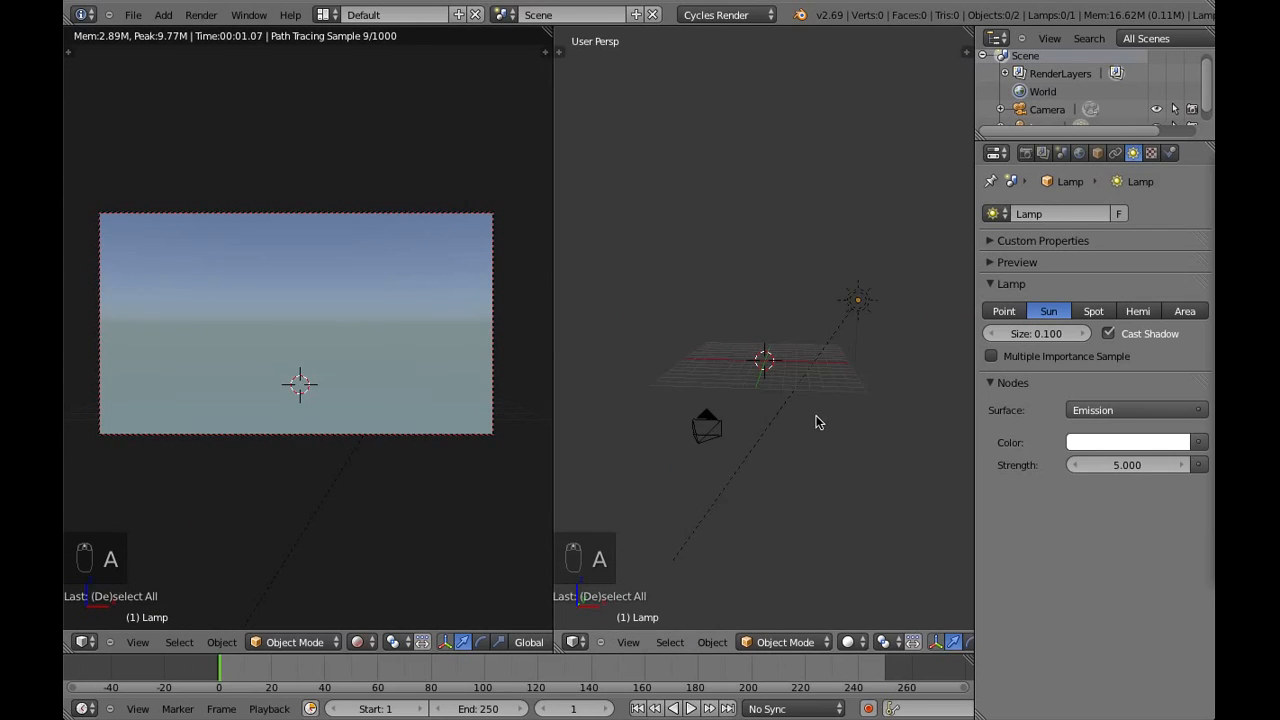
pyautogui.scroll(-3, 808, 409)
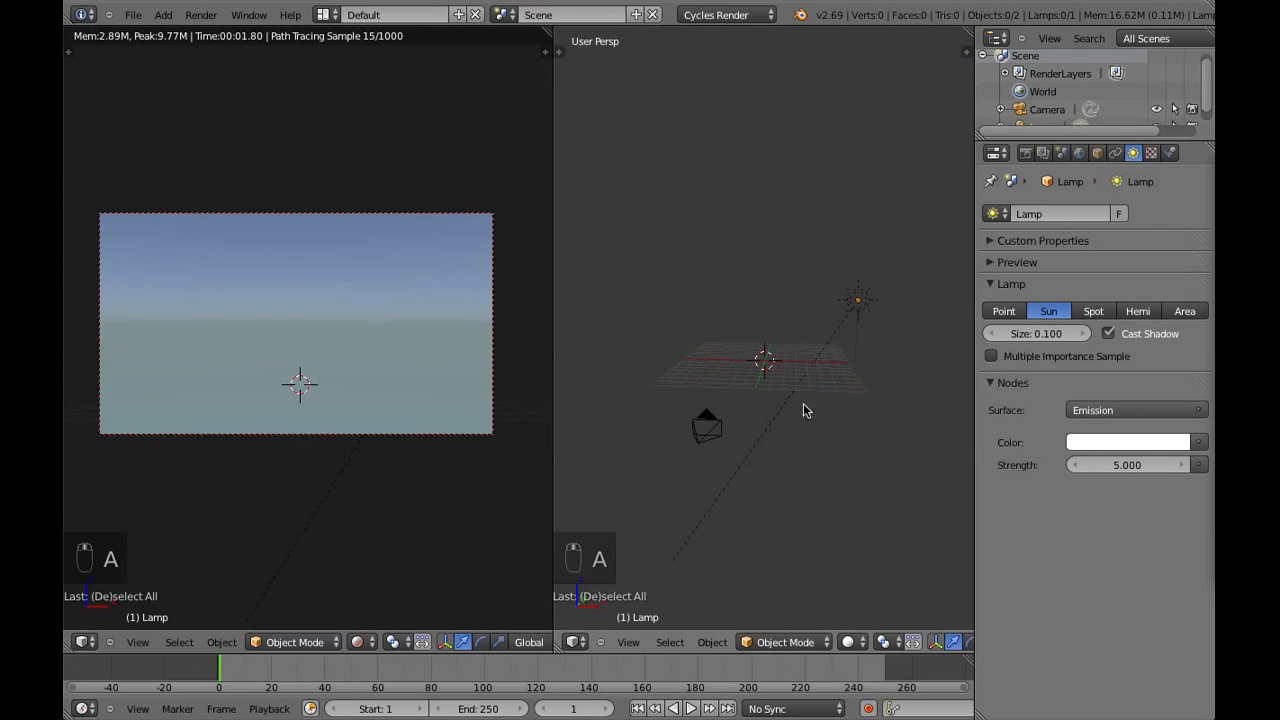
pyautogui.click(163, 14)
pyautogui.moveTo(179, 34)
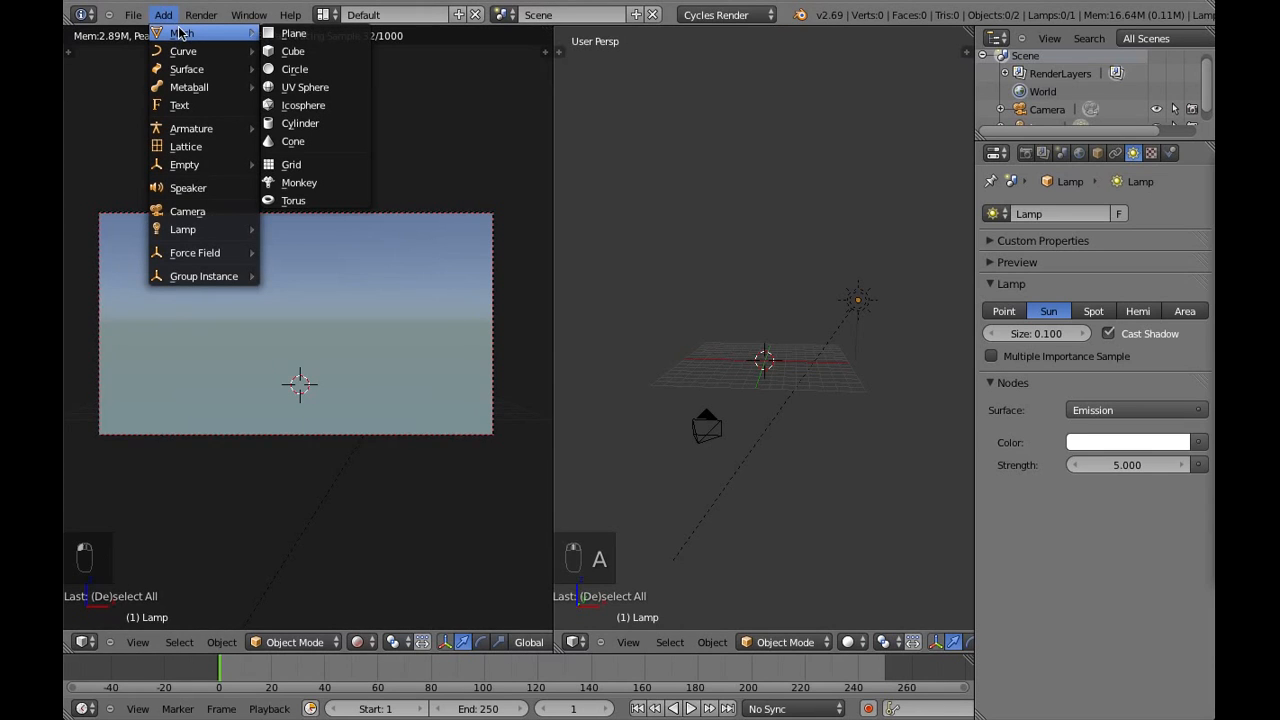
pyautogui.click(320, 34)
# Scale the plane up uniformly until it extends well beyond the grid and spans the camera frame's width
pyautogui.press('s')
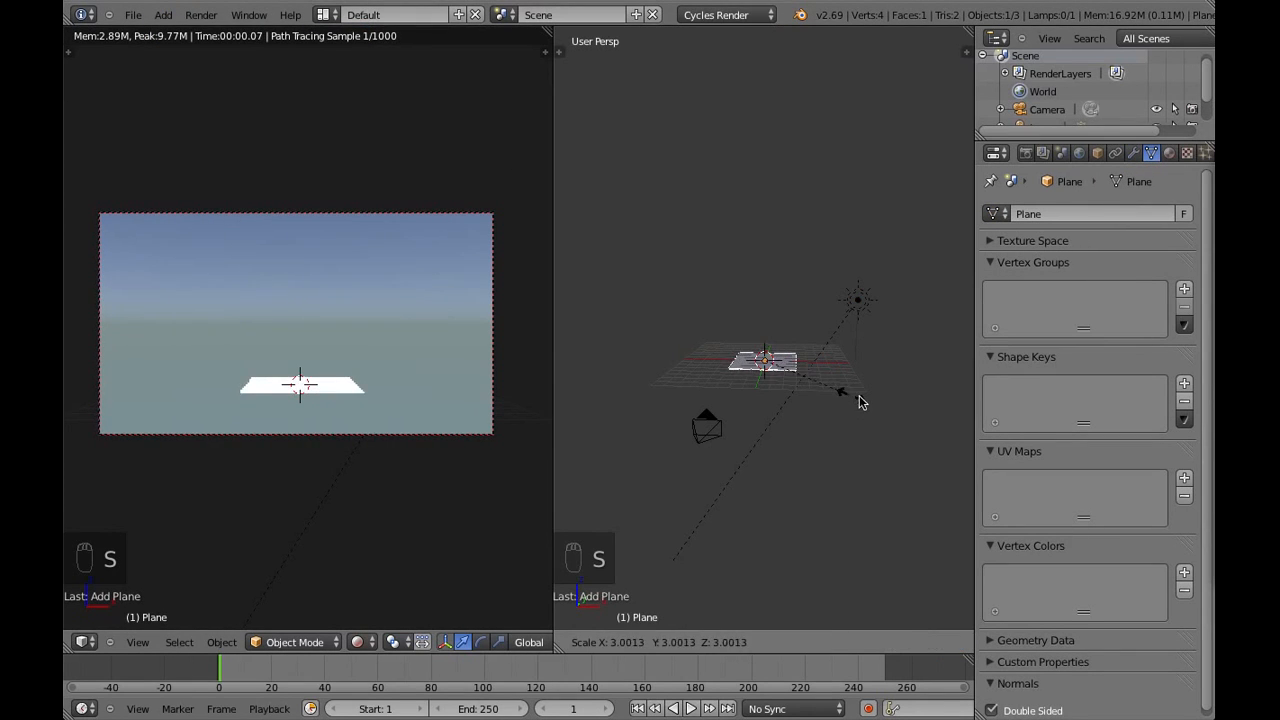
pyautogui.click(862, 395)
pyautogui.press('s')
pyautogui.click(843, 413)
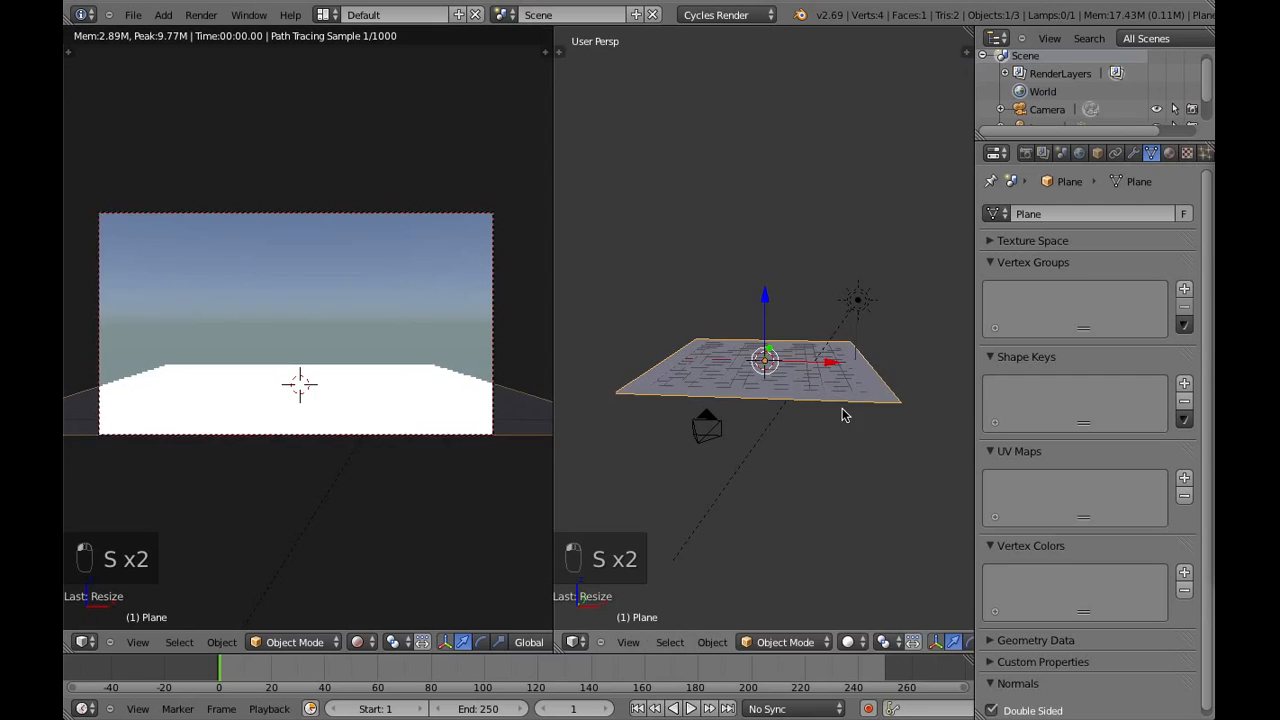
pyautogui.press('s')
pyautogui.click(818, 405)
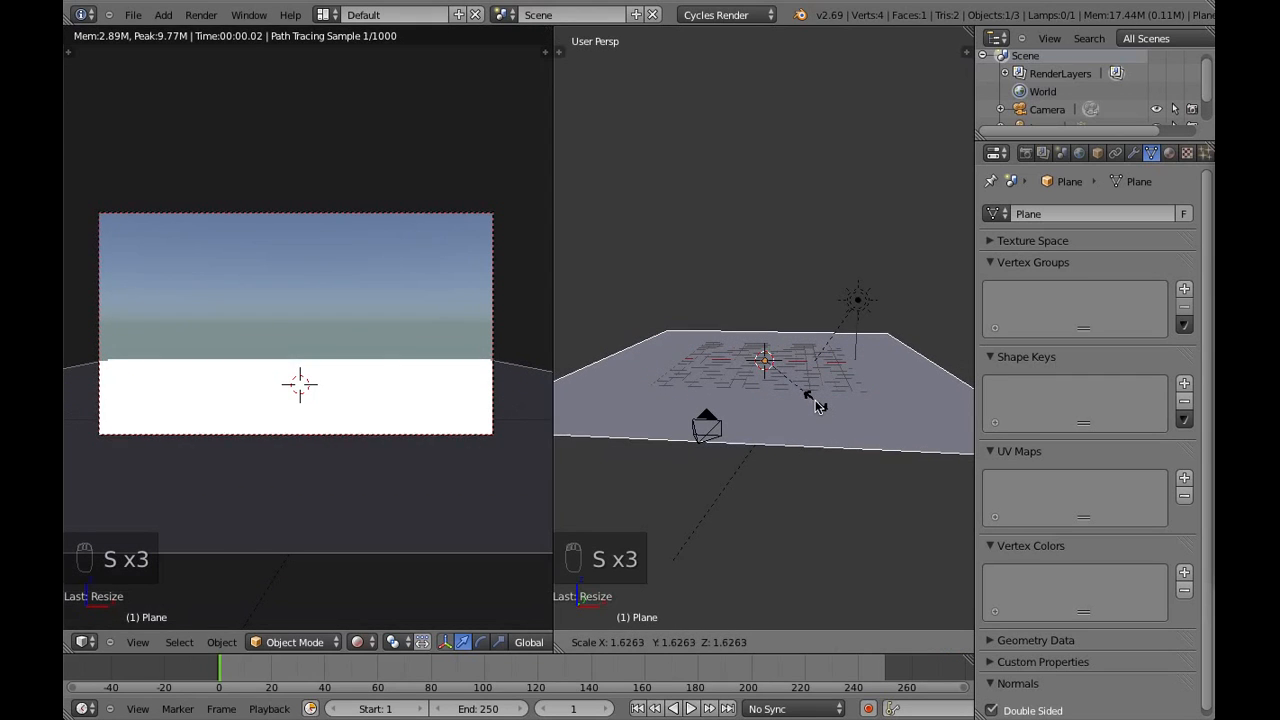
pyautogui.press('s')
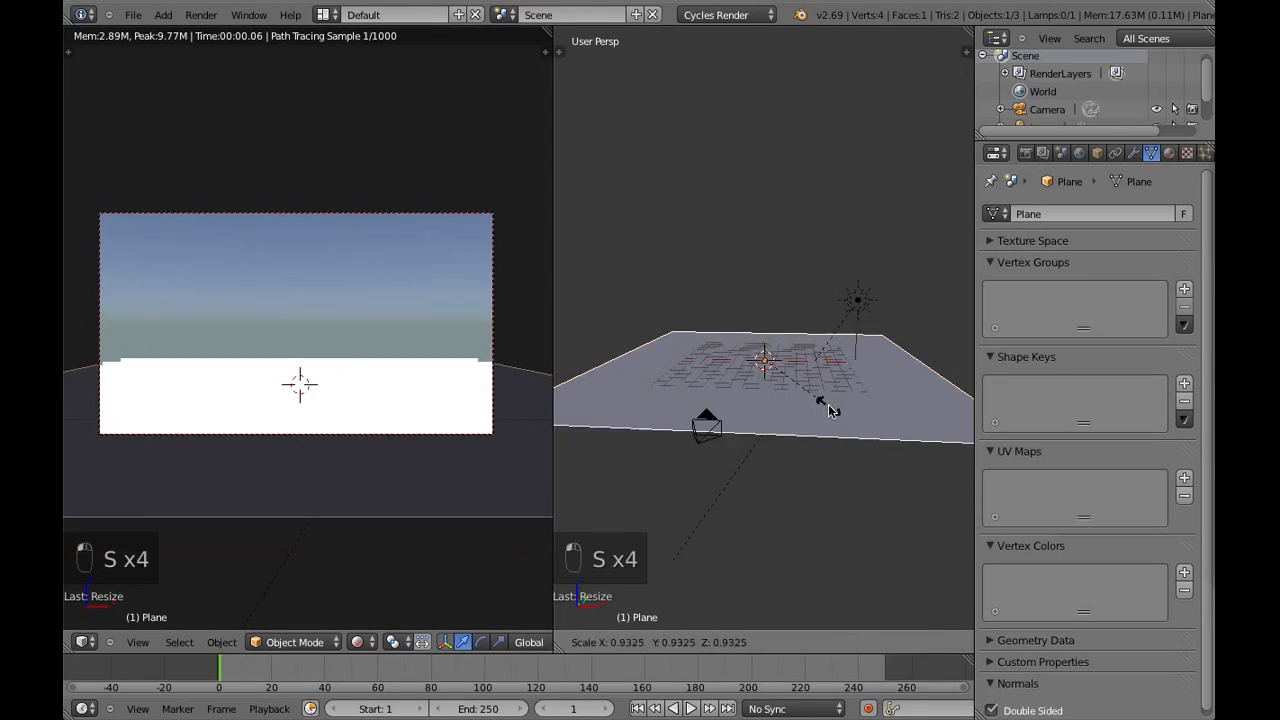
pyautogui.click(822, 407)
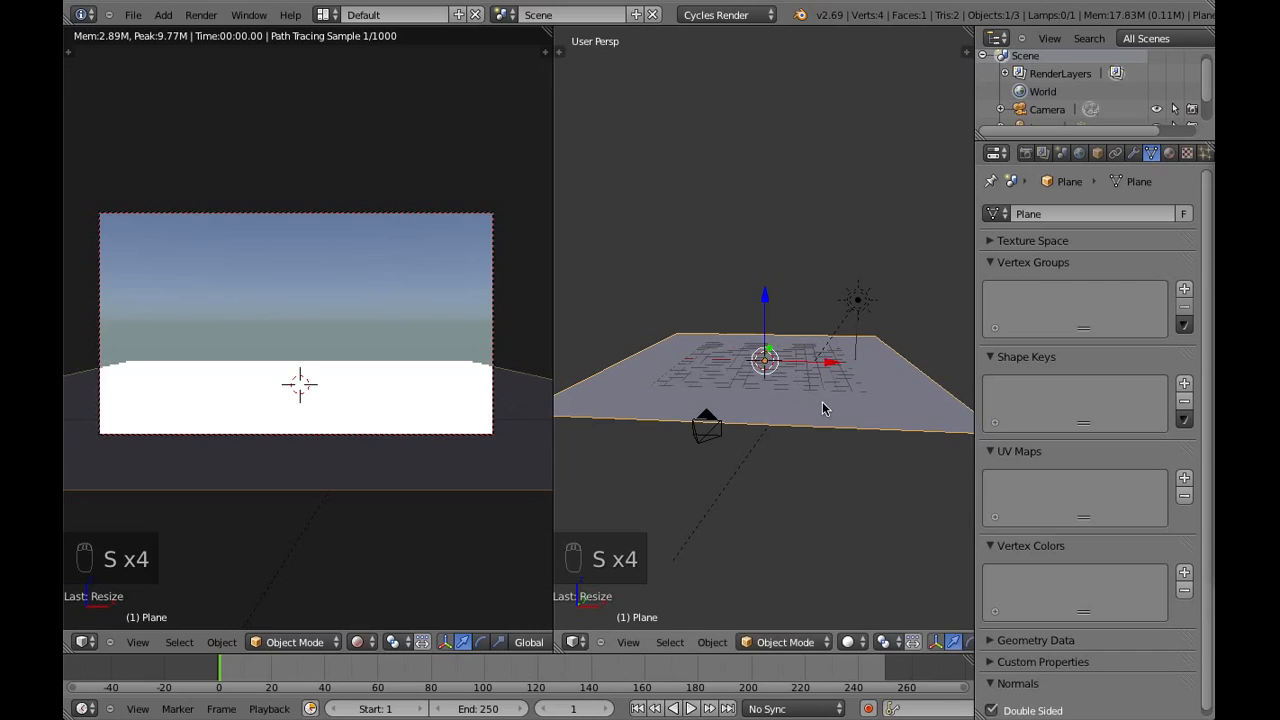
# Move the camera forward along the Y axis toward the ground plane, and select the plane
pyautogui.rightClick(733, 440)
pyautogui.press('g')
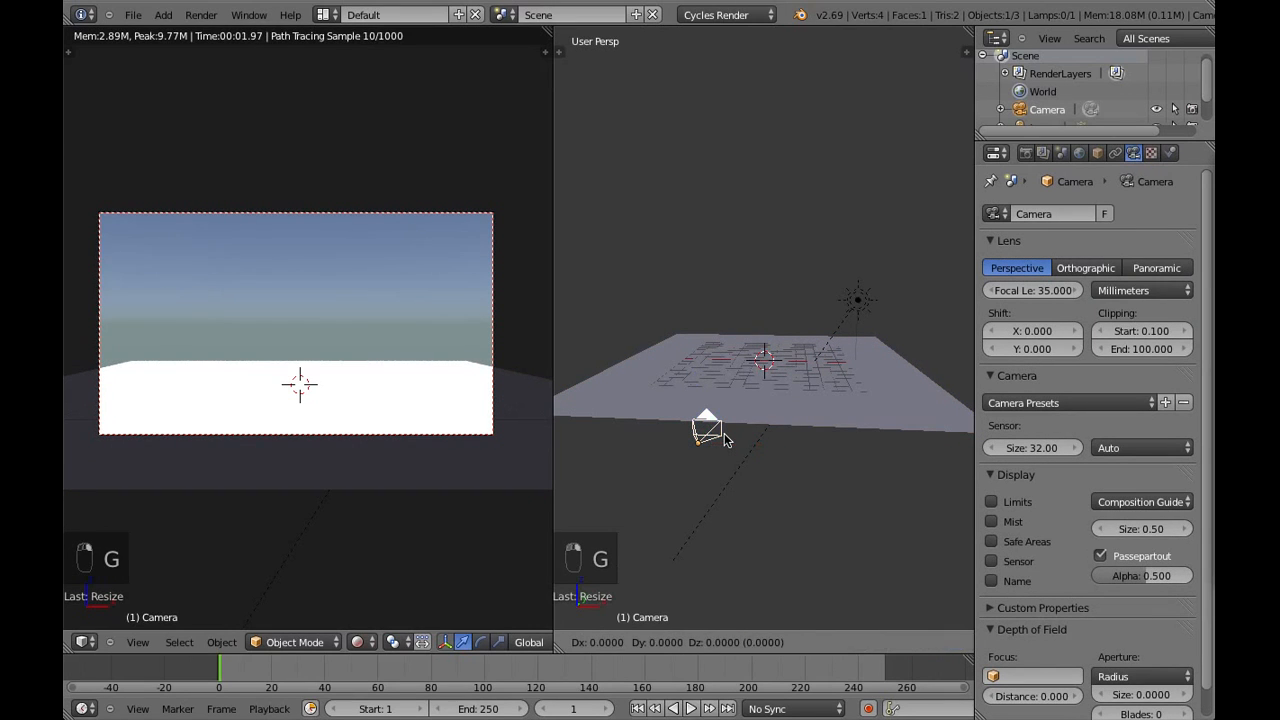
pyautogui.press('y')
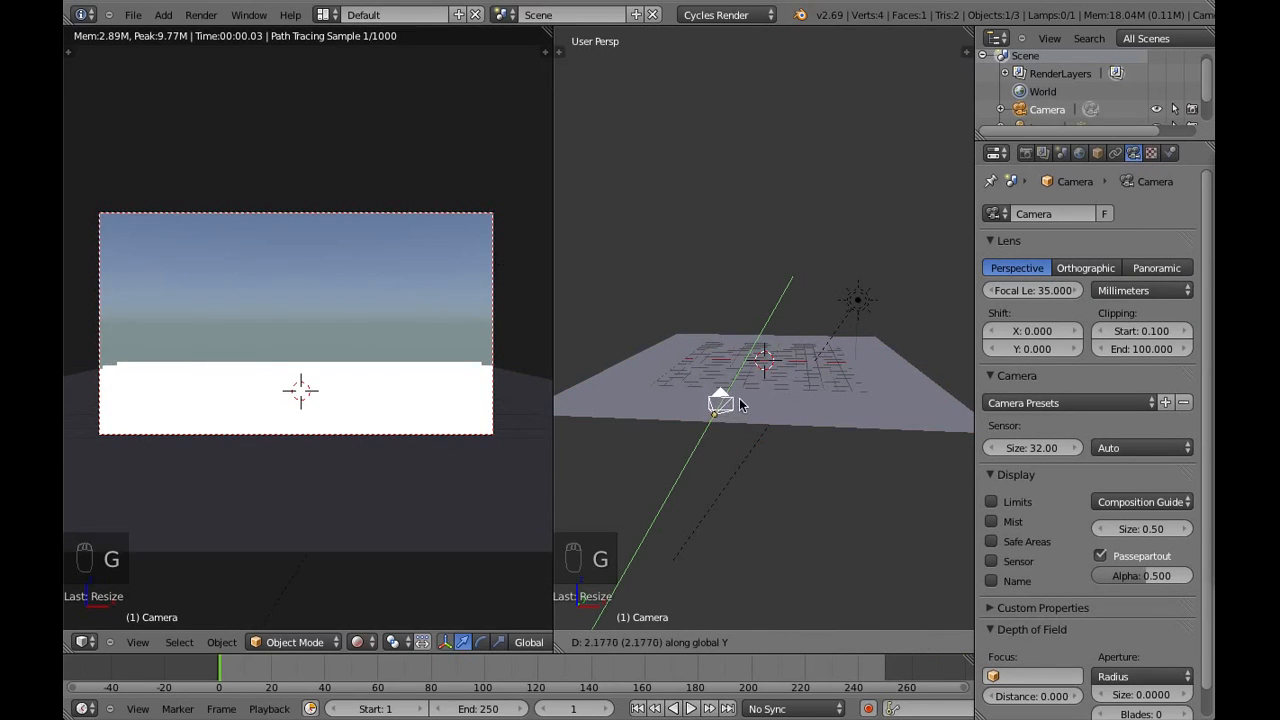
pyautogui.click(740, 394)
pyautogui.rightClick(806, 389)
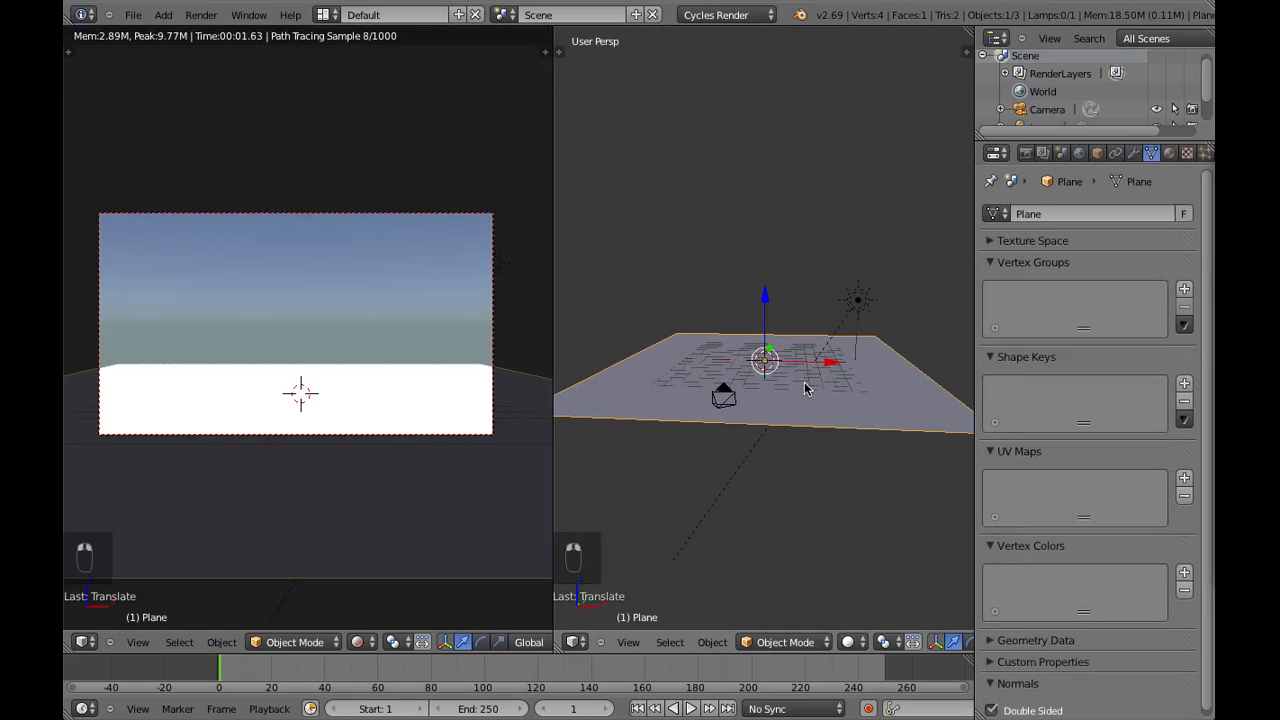
pyautogui.moveTo(904, 386); pyautogui.dragTo(811, 394, button='middle')
pyautogui.press('s')
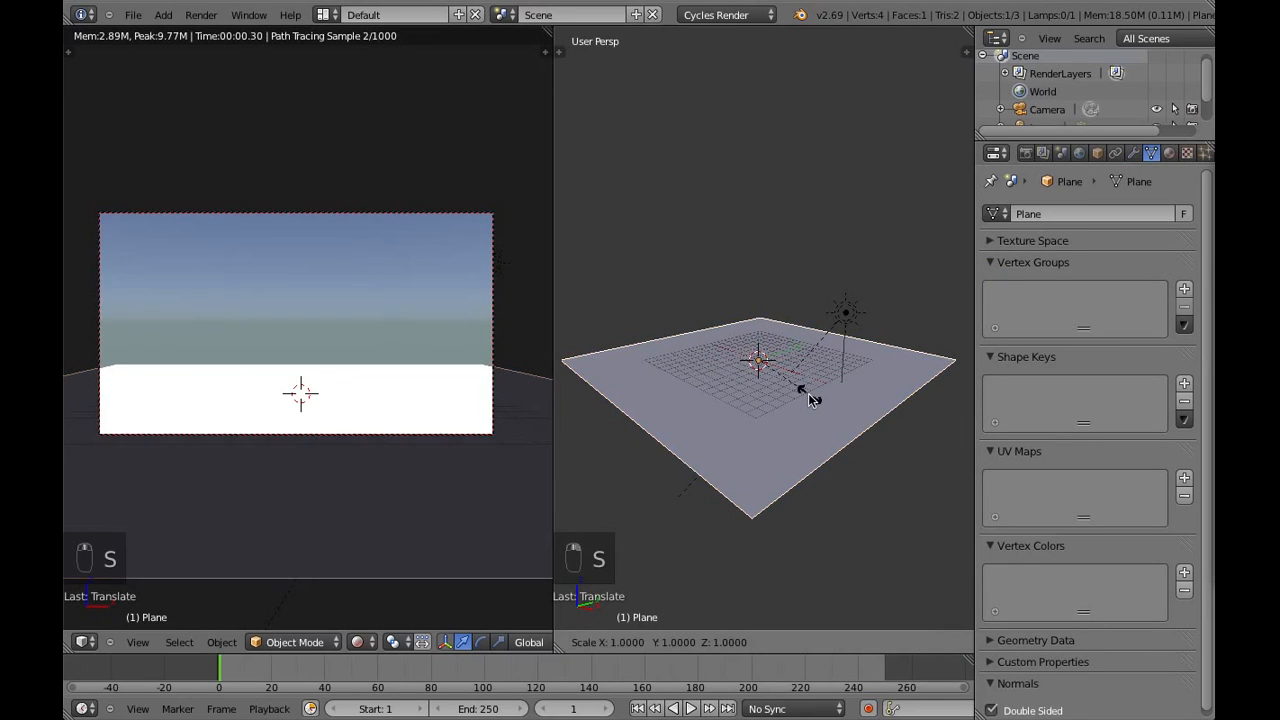
pyautogui.press('x')
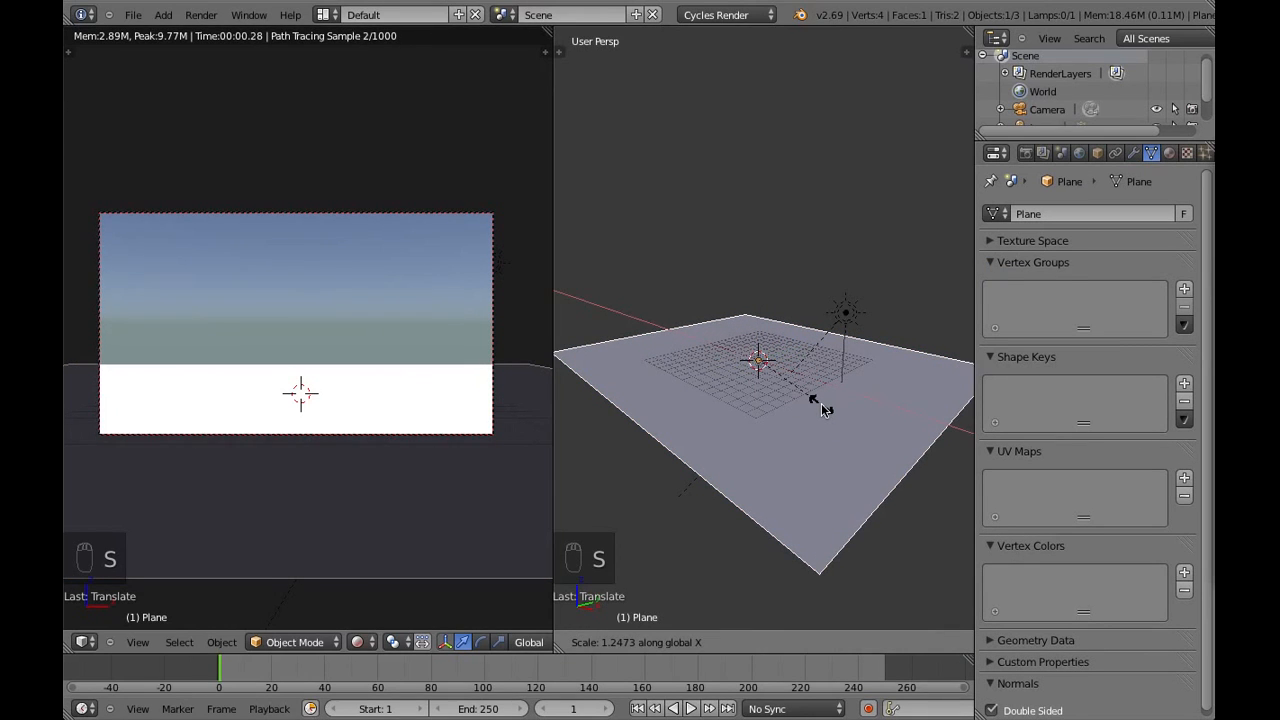
pyautogui.rightClick(824, 408)
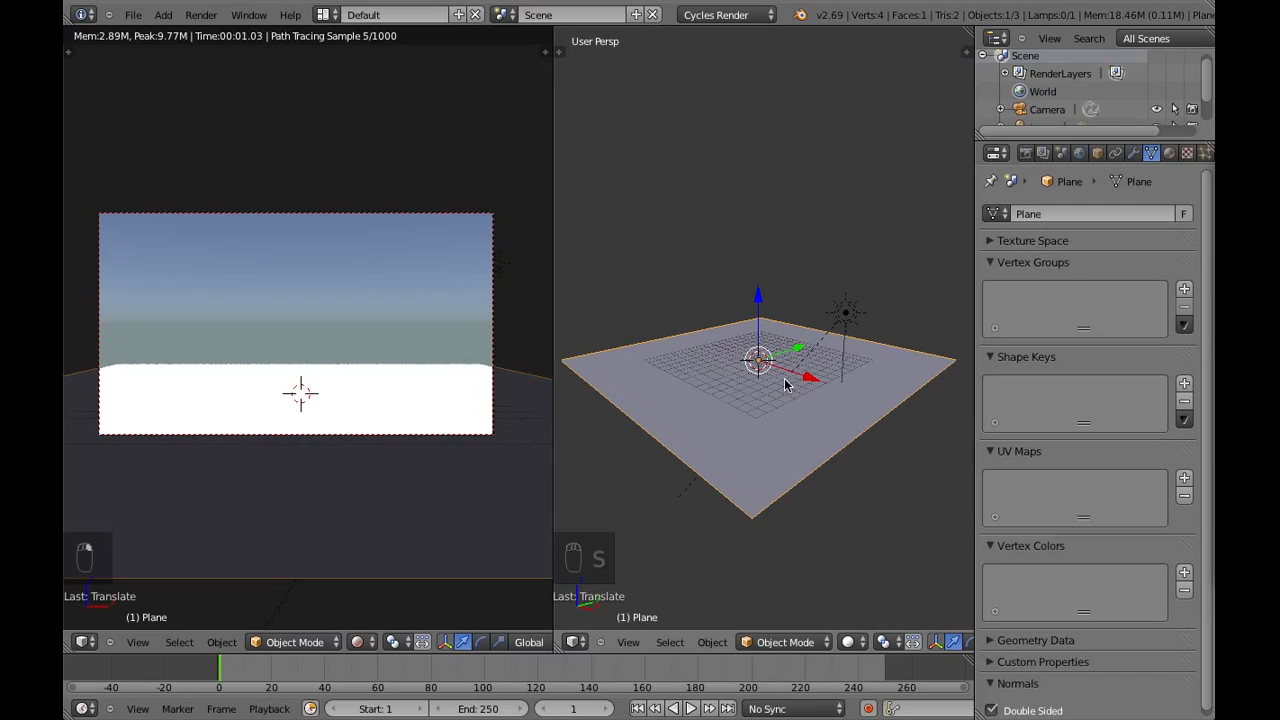
# Widen the ground plane along the X axis by a factor of about 1.2
pyautogui.press('s')
pyautogui.press('x')
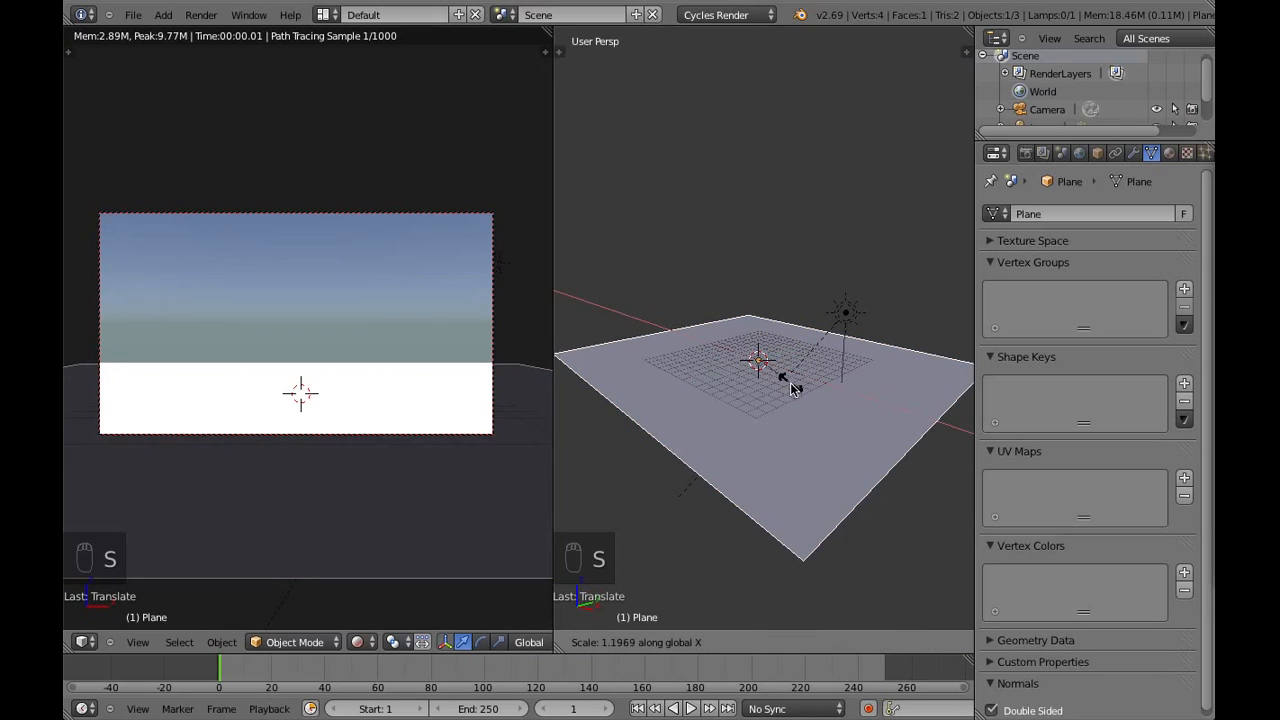
pyautogui.click(793, 389)
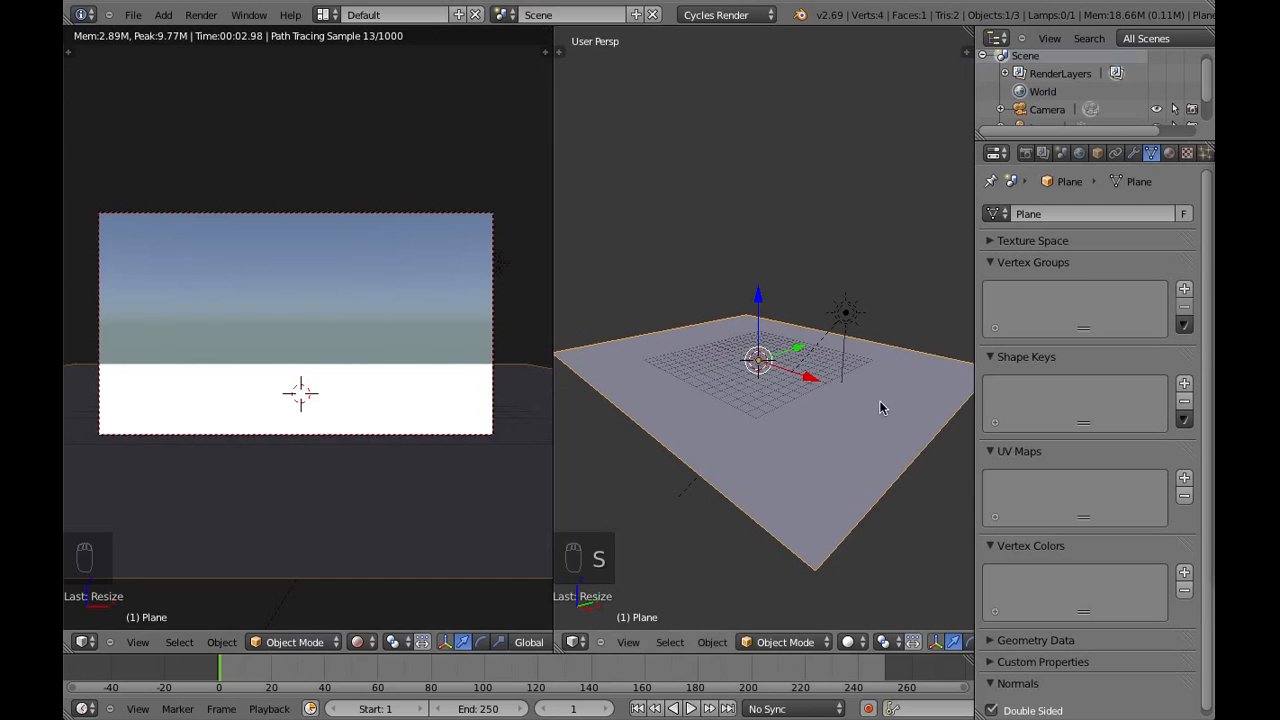
# Switch the ground plane from Object Mode to Edit Mode
pyautogui.press('a')
pyautogui.press('a')
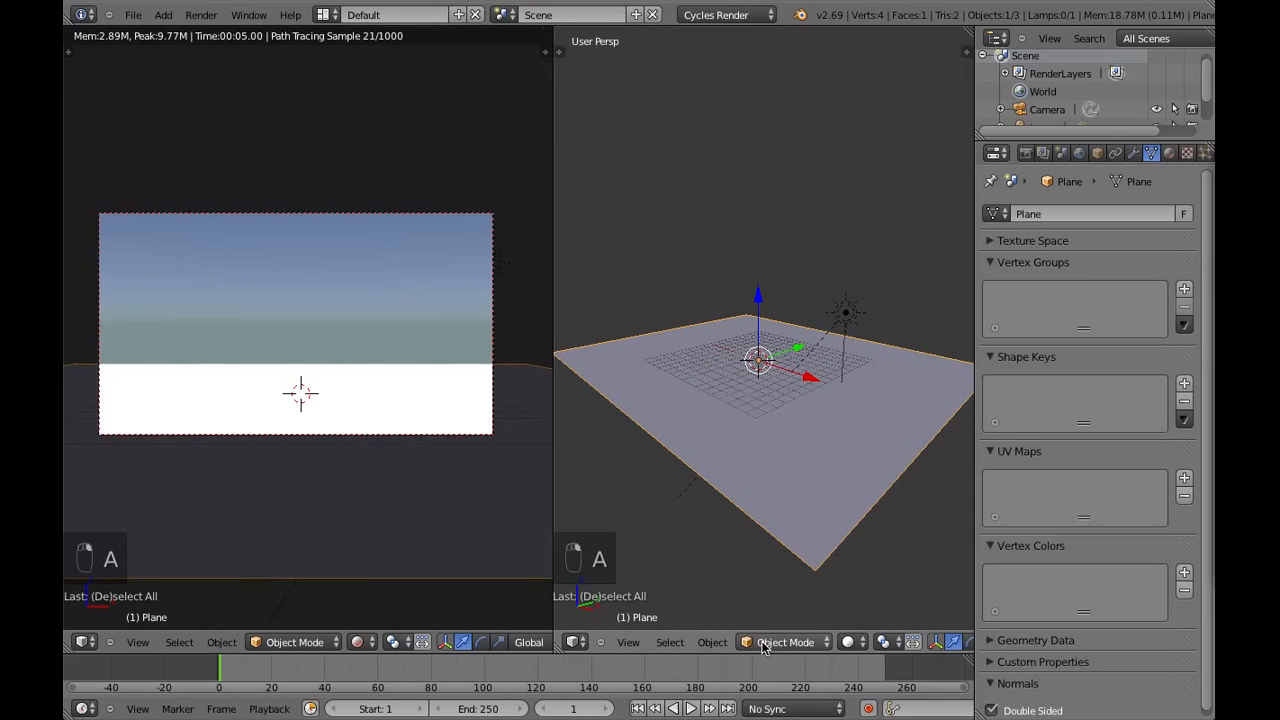
pyautogui.moveTo(783, 548); pyautogui.dragTo(810, 528, button='middle')
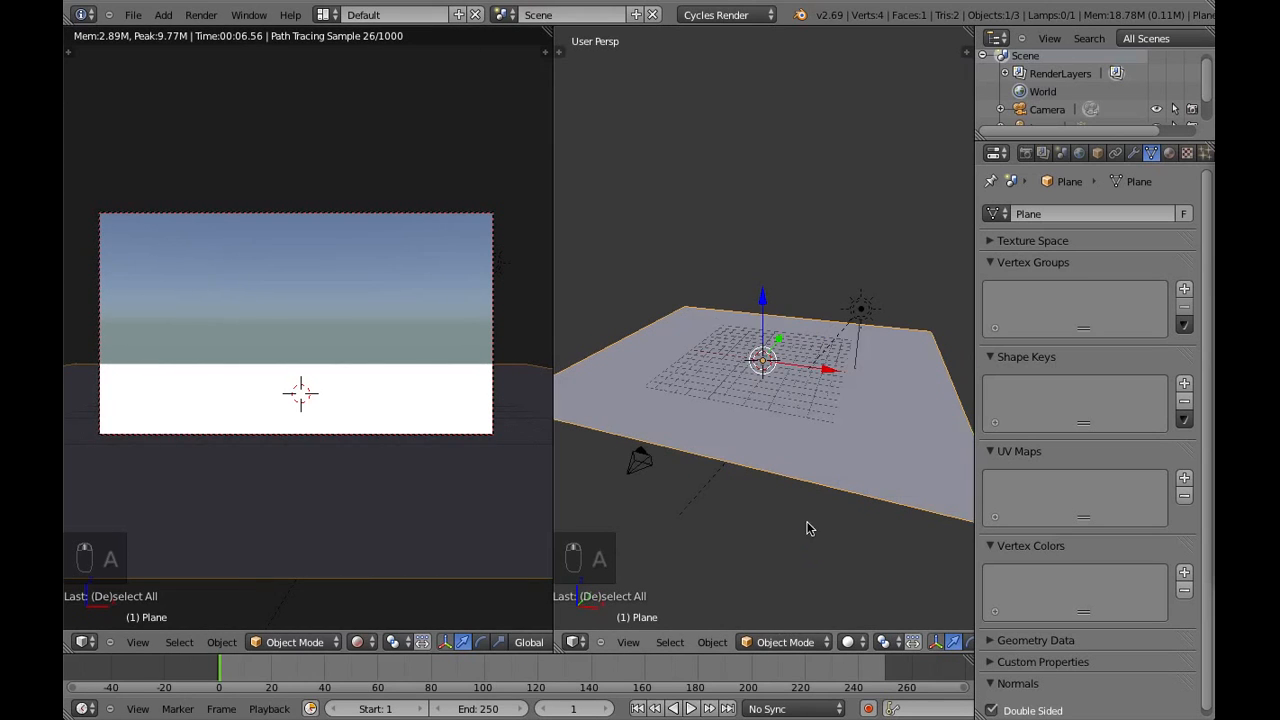
pyautogui.click(784, 642)
pyautogui.click(770, 603)
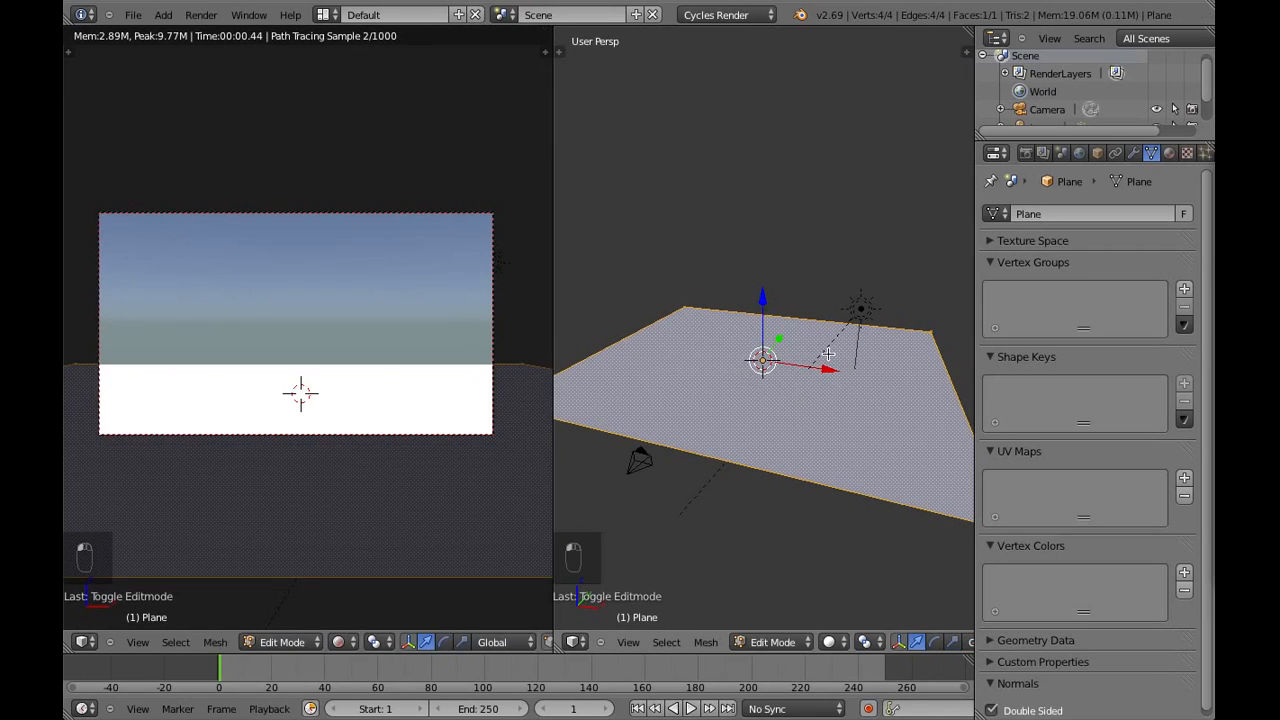
# Subdivide the whole ground plane with 10 cuts
pyautogui.press('w')
pyautogui.click(757, 220)
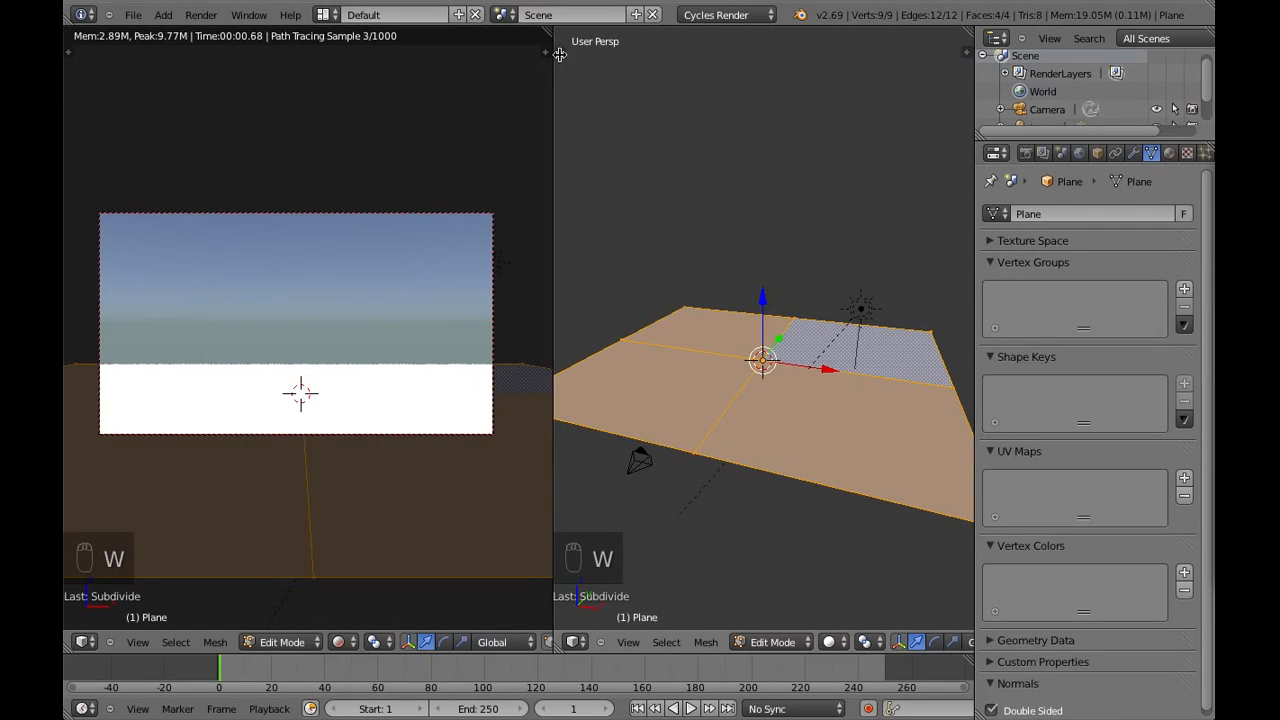
pyautogui.click(560, 52)
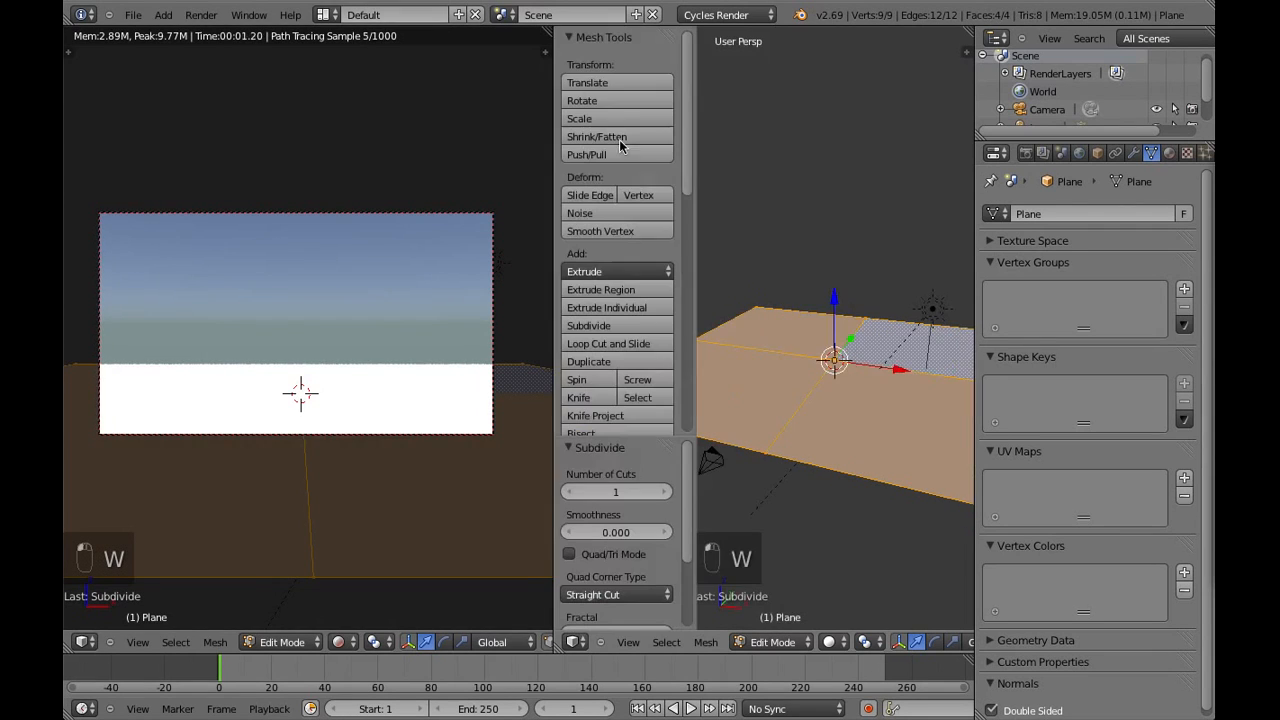
pyautogui.click(667, 492)
pyautogui.click(667, 492)
pyautogui.click(669, 494)
pyautogui.click(669, 494)
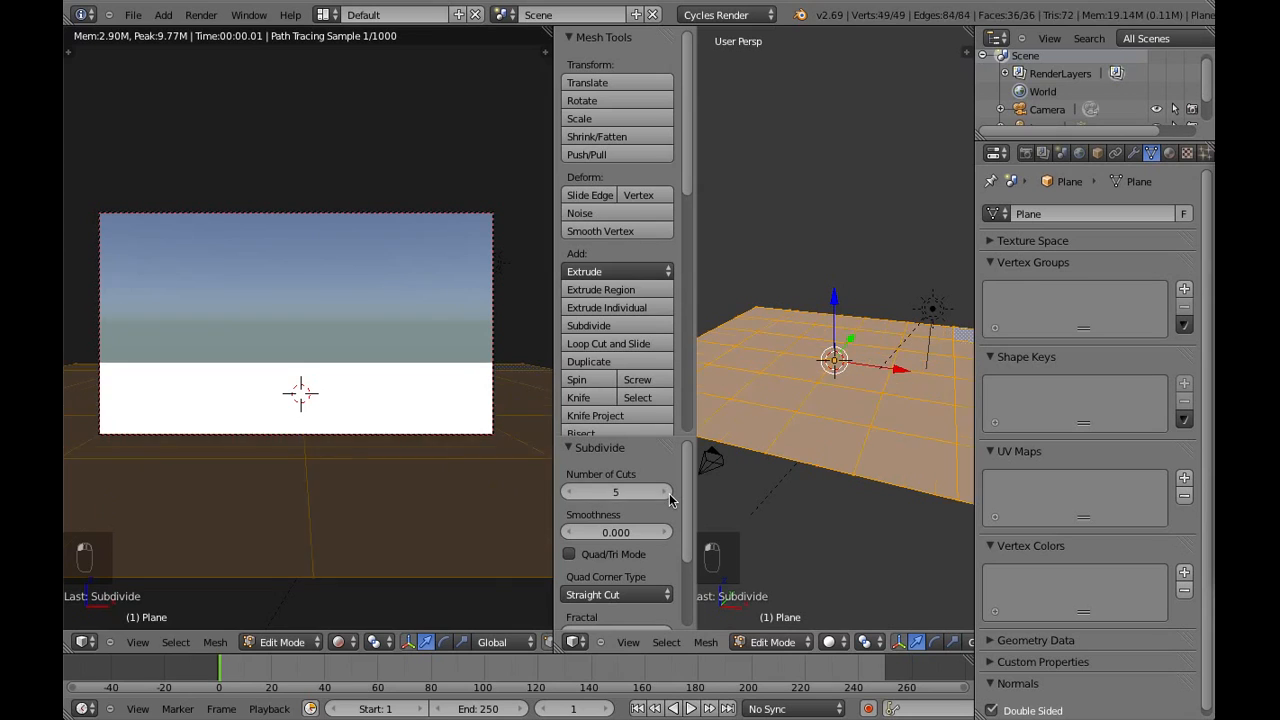
pyautogui.click(669, 494)
pyautogui.click(669, 494)
pyautogui.click(669, 494)
pyautogui.click(669, 494)
pyautogui.click(669, 494)
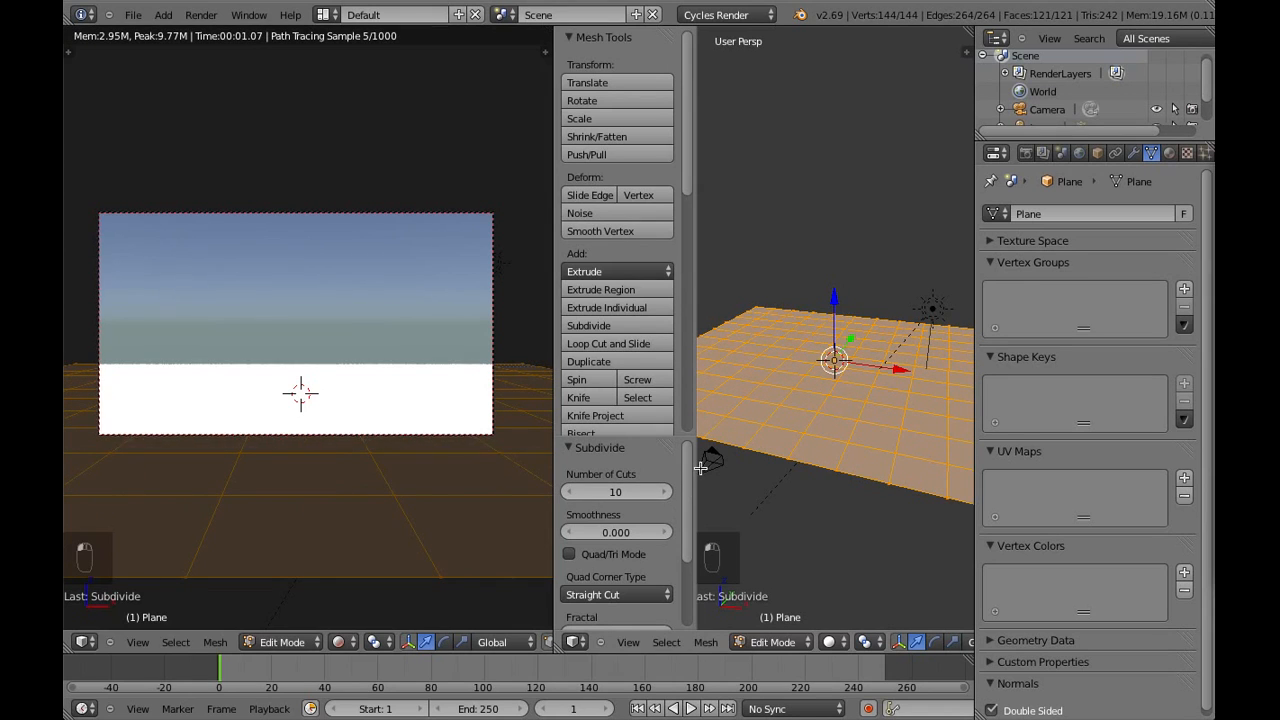
pyautogui.moveTo(696, 466); pyautogui.dragTo(517, 467)
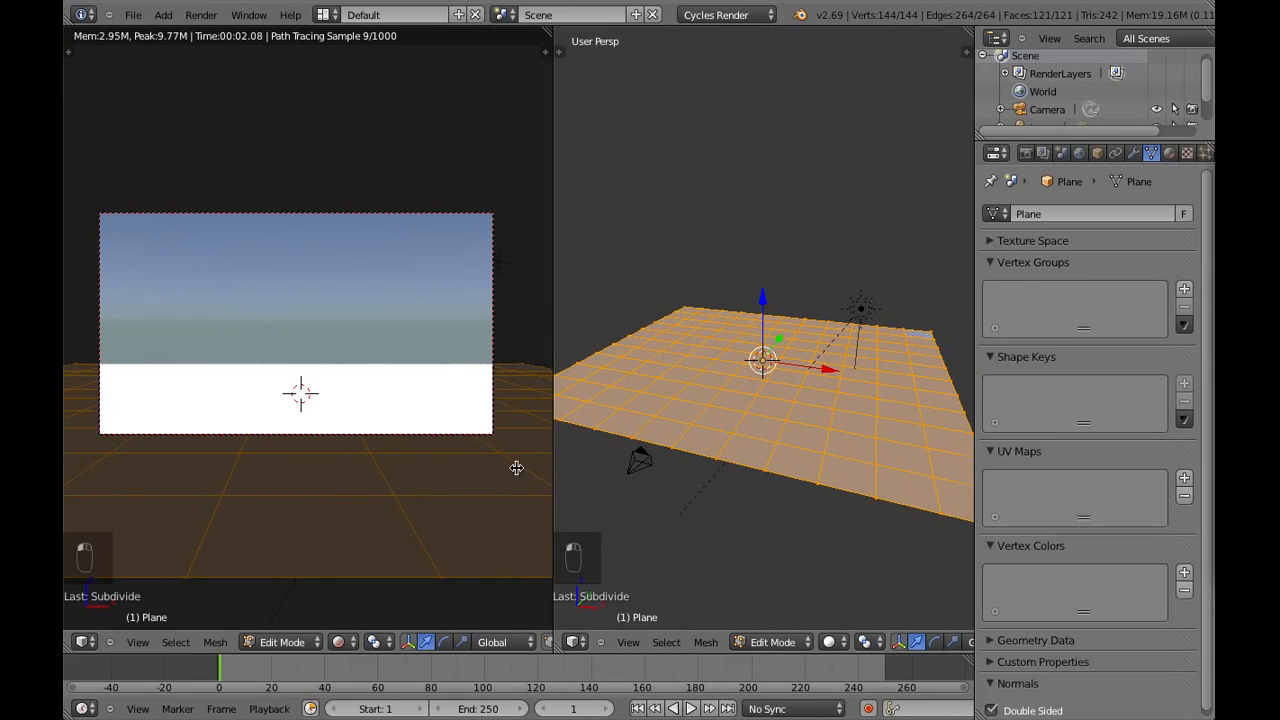
# Subdivide the ground mesh two more times with one cut each, and deselect all its vertices
pyautogui.press('w')
pyautogui.click(813, 112)
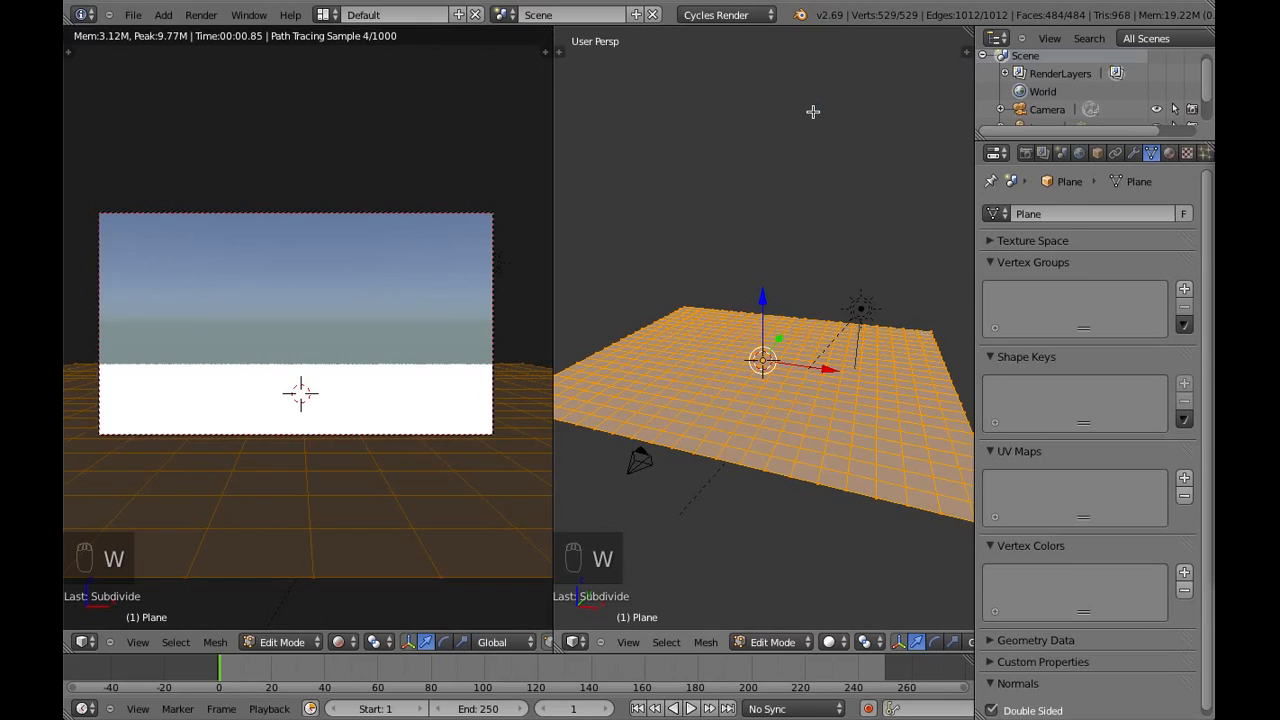
pyautogui.press('w')
pyautogui.click(813, 112)
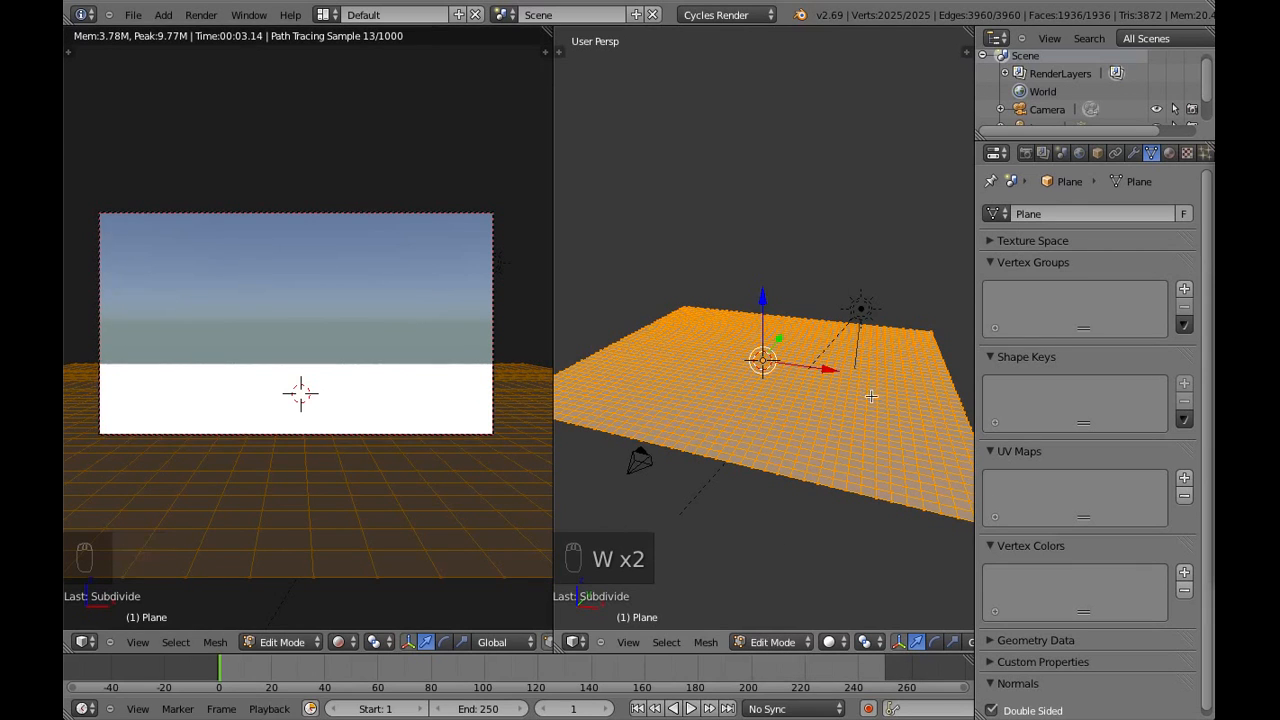
pyautogui.moveTo(871, 396); pyautogui.dragTo(848, 414, button='middle')
pyautogui.press('a')
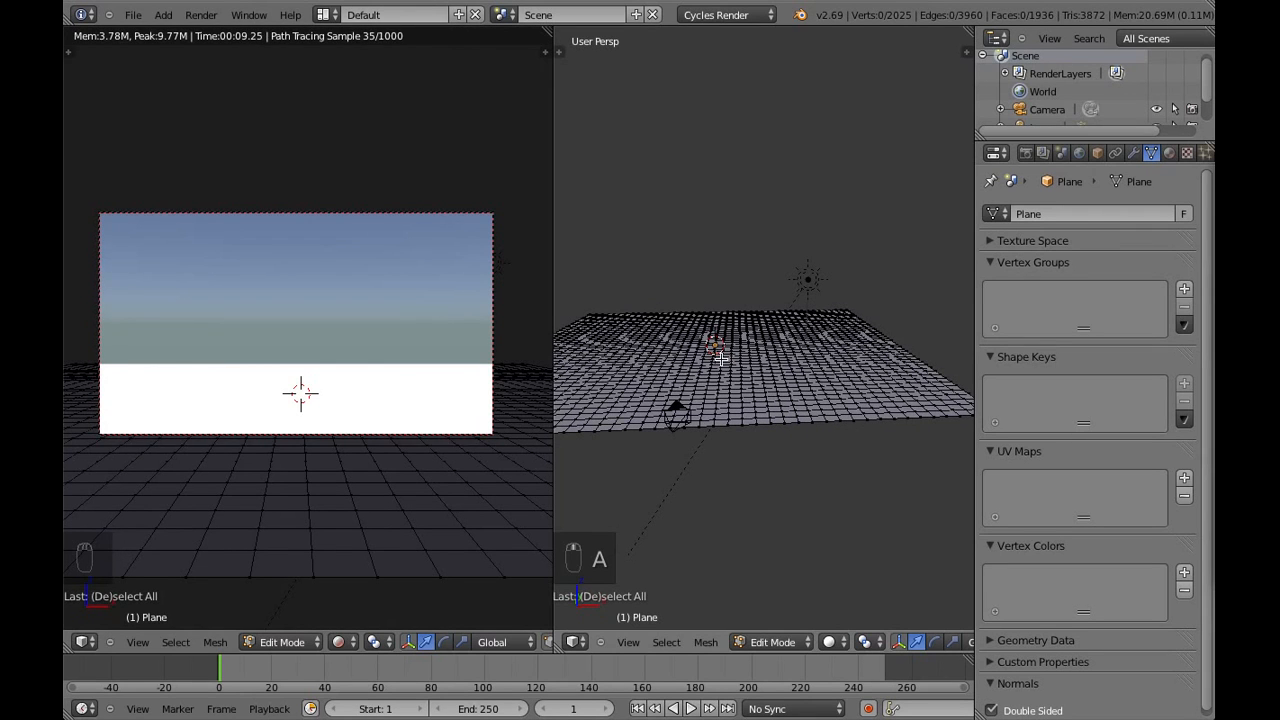
# Select a single vertex in the front right area of the ground mesh and enable proportional editing
pyautogui.moveTo(793, 389); pyautogui.dragTo(798, 426, button='middle')
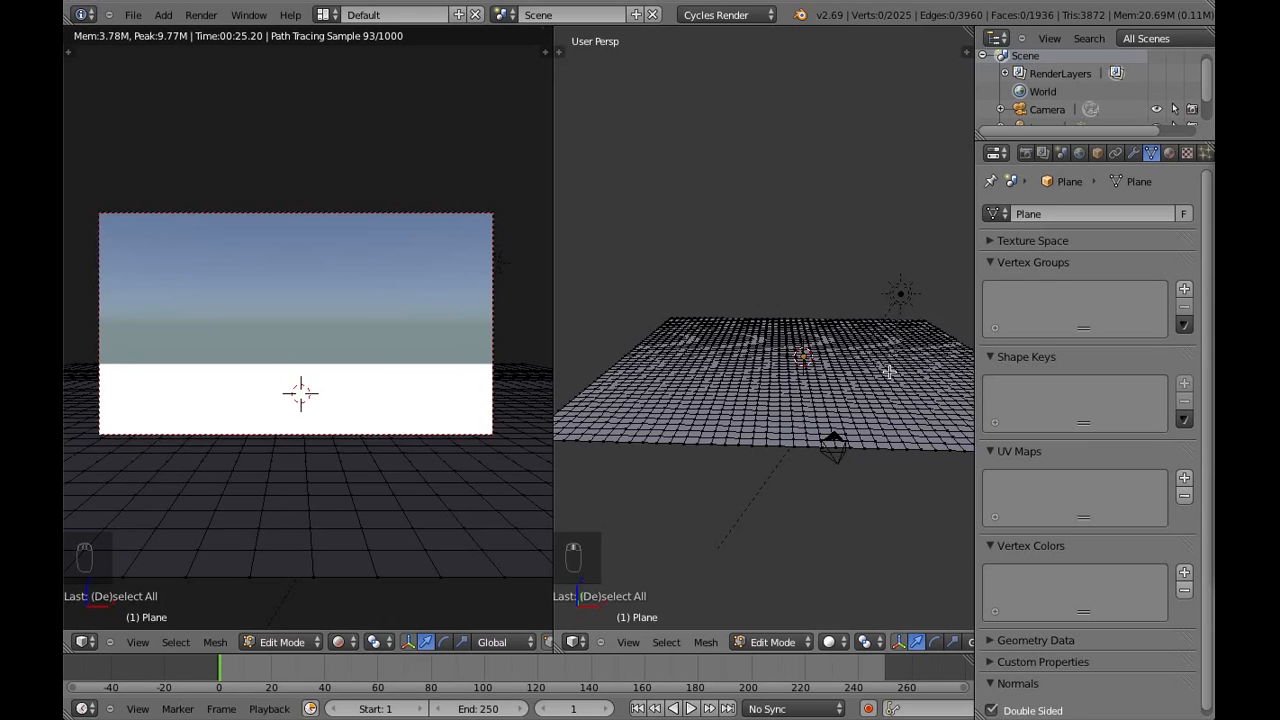
pyautogui.moveTo(861, 364); pyautogui.dragTo(788, 353, button='middle')
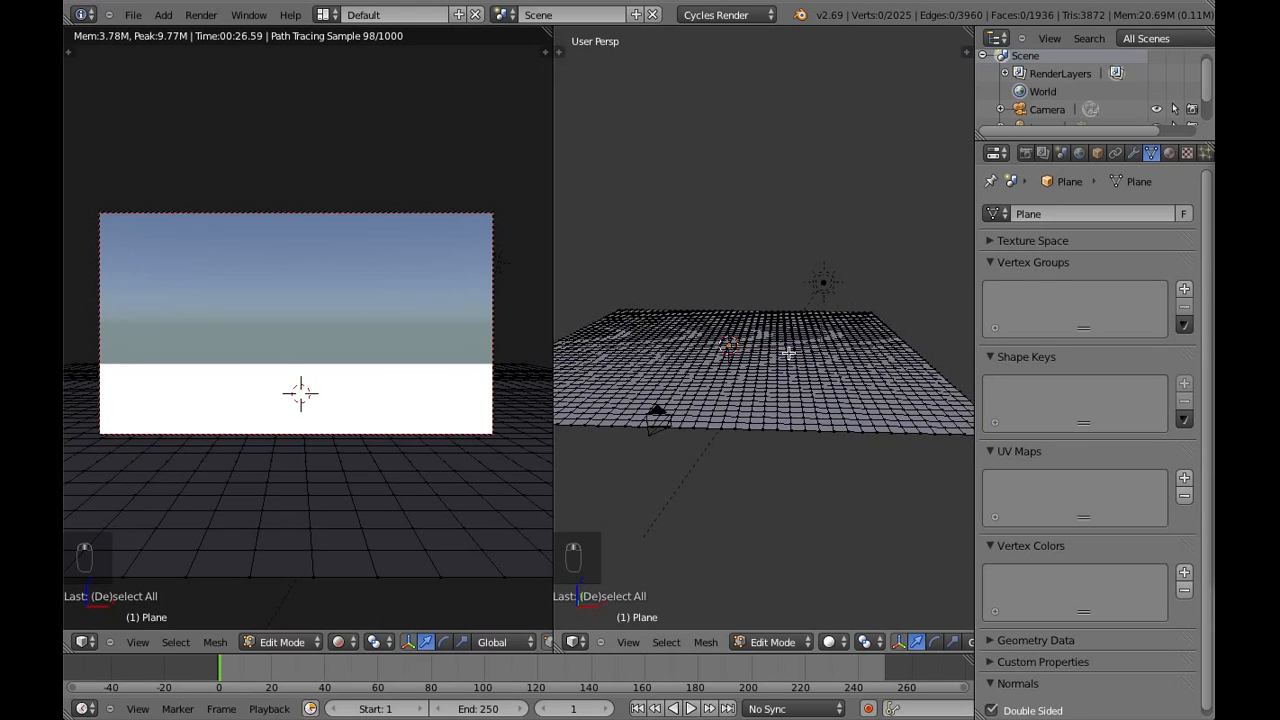
pyautogui.rightClick(824, 389)
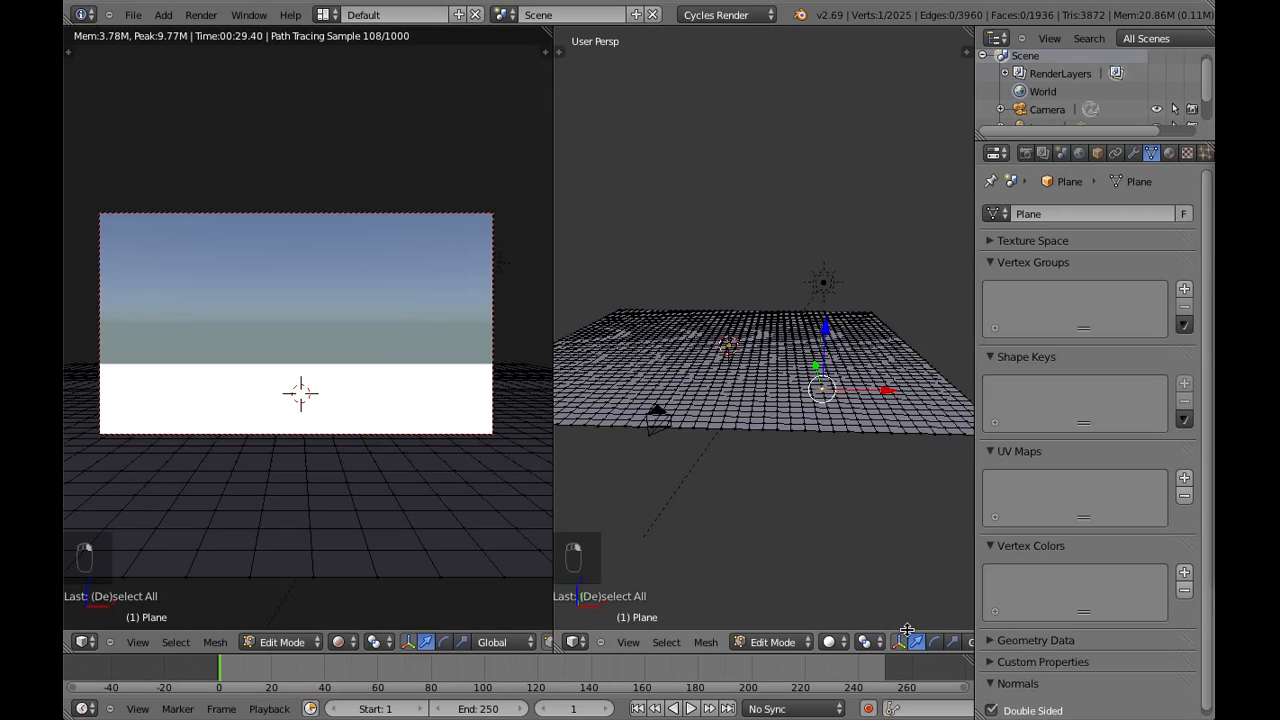
pyautogui.moveTo(936, 648); pyautogui.dragTo(859, 643, button='middle')
pyautogui.moveTo(920, 661); pyautogui.dragTo(820, 645, button='middle')
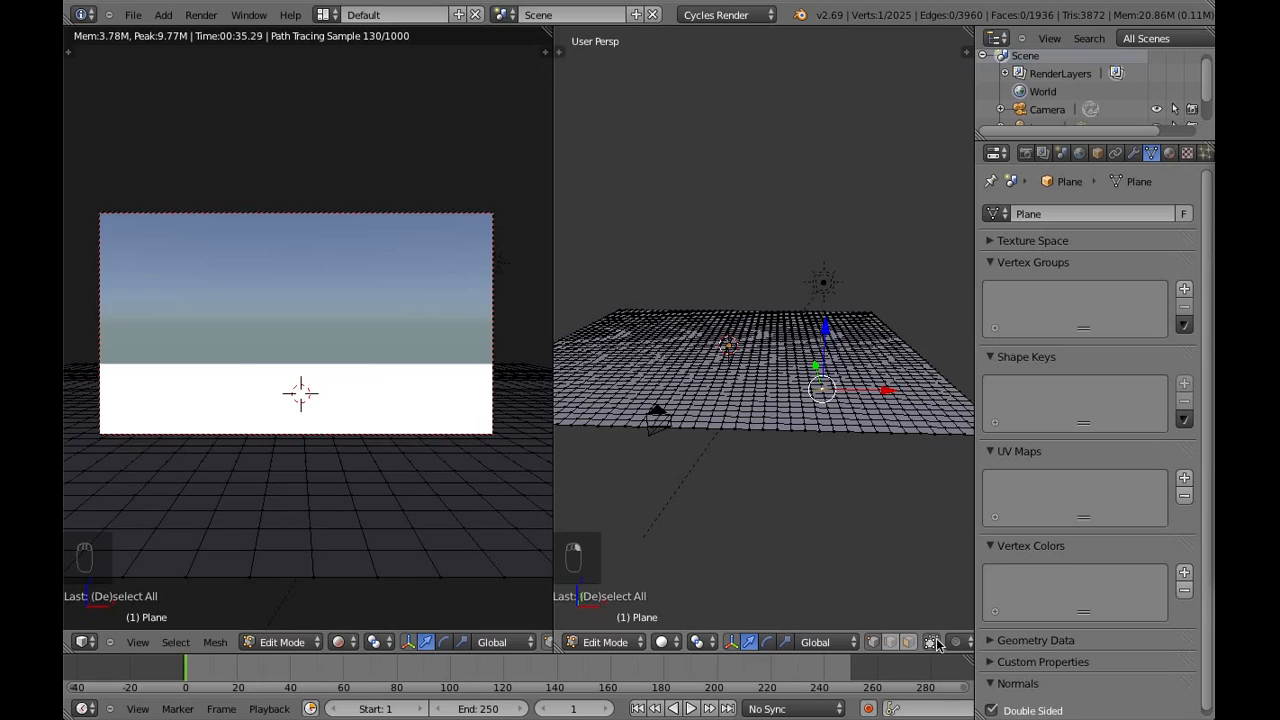
pyautogui.moveTo(937, 644); pyautogui.dragTo(860, 643, button='middle')
pyautogui.click(893, 646)
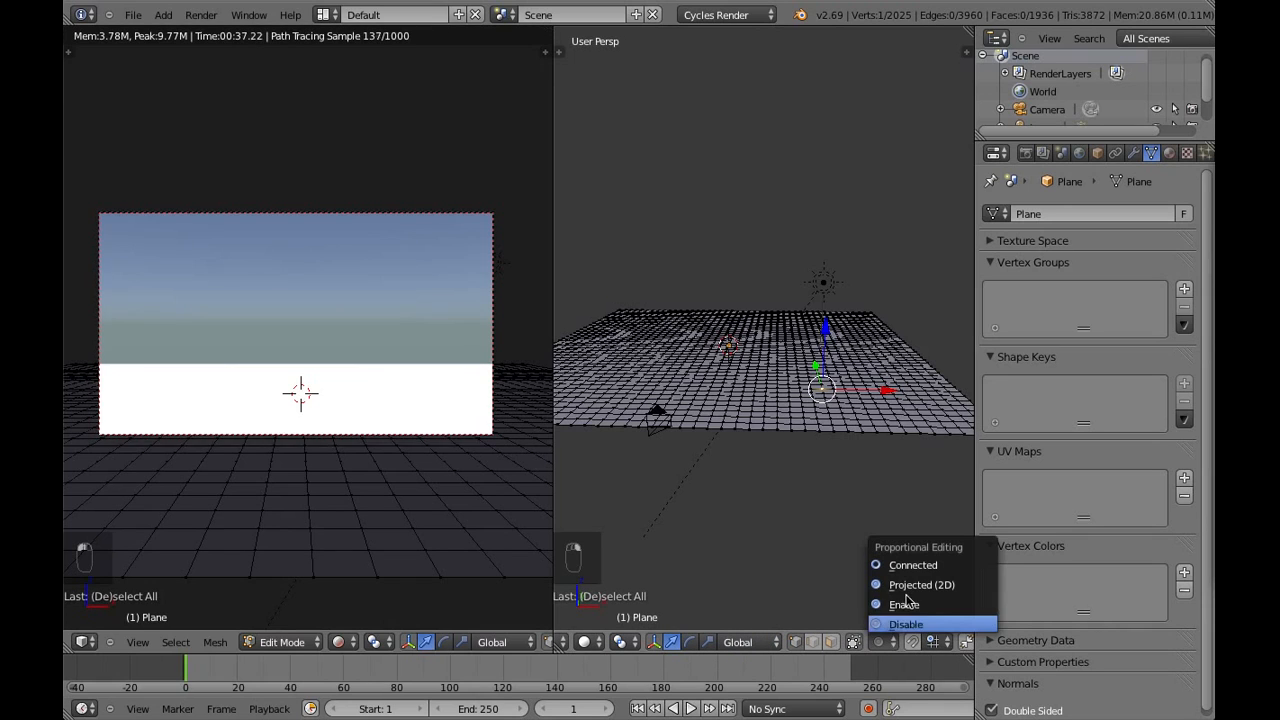
pyautogui.click(905, 602)
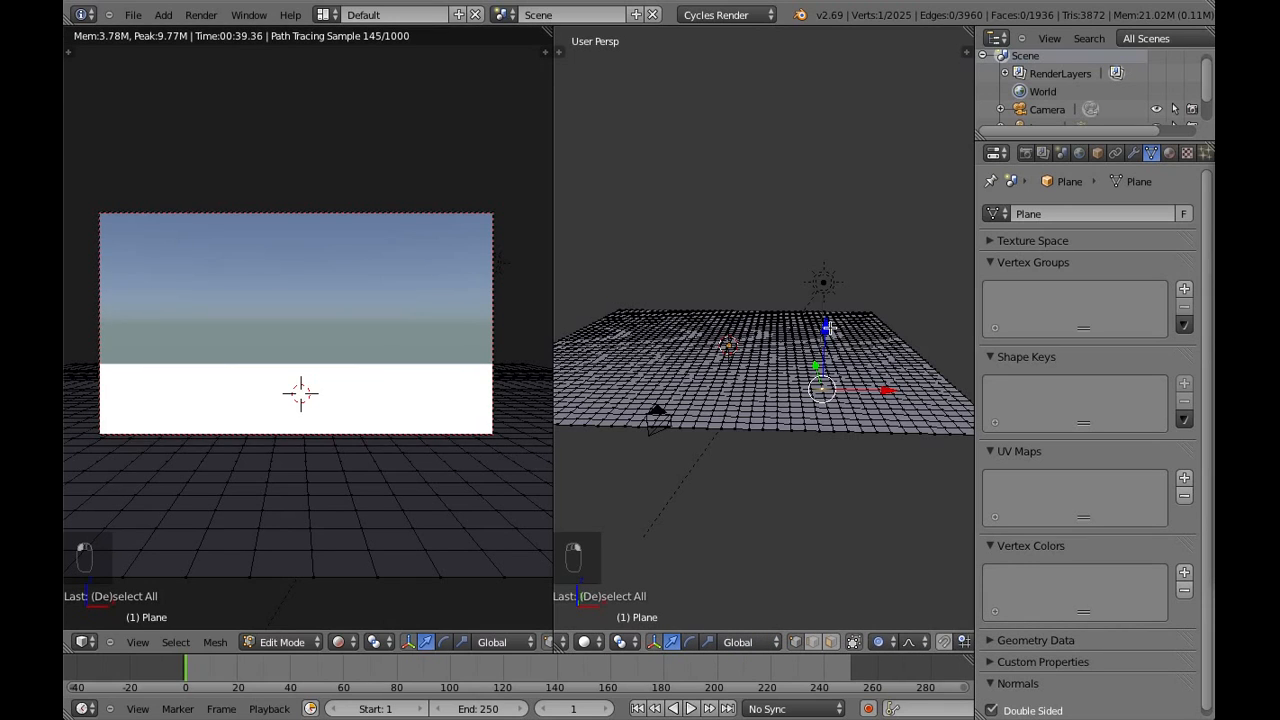
# Lower the selected vertex slightly along Z with a smooth proportional falloff of about 15.9, forming a shallow dip, and deselect it
pyautogui.moveTo(829, 328); pyautogui.dragTo(852, 293)
pyautogui.scroll(-12, 830, 319)
pyautogui.scroll(-10, 836, 310)
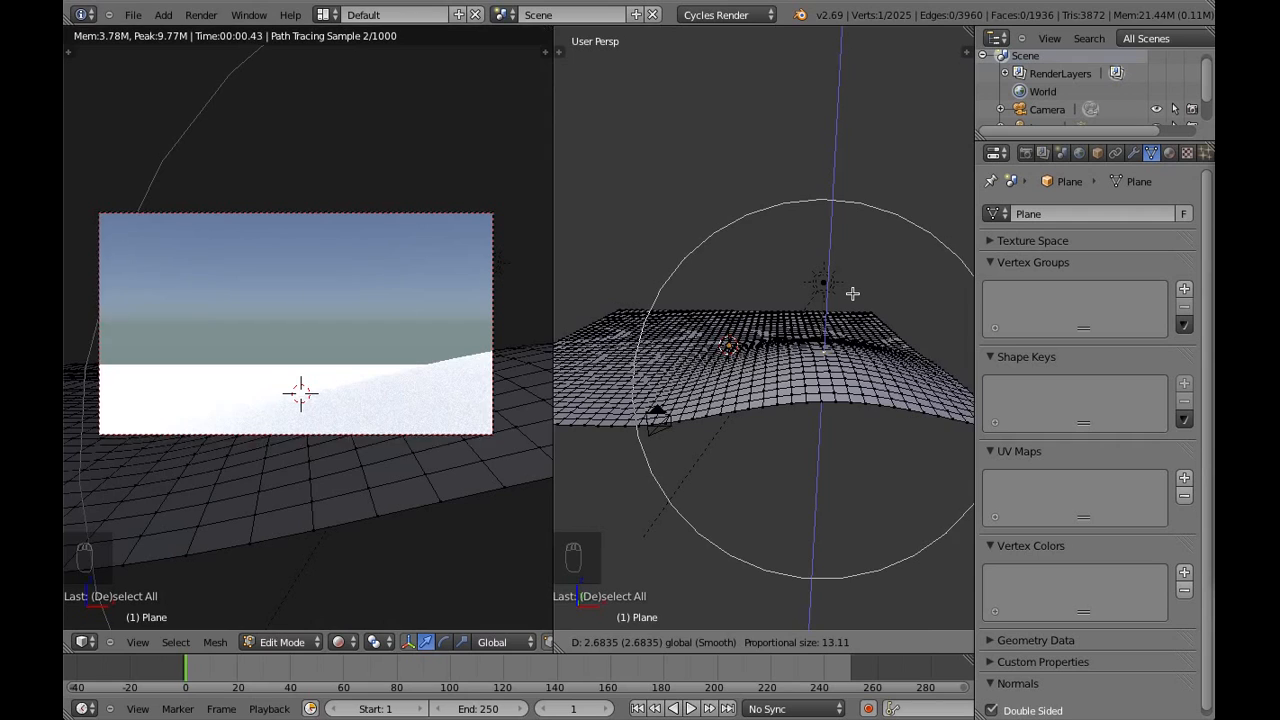
pyautogui.scroll(-2, 852, 293)
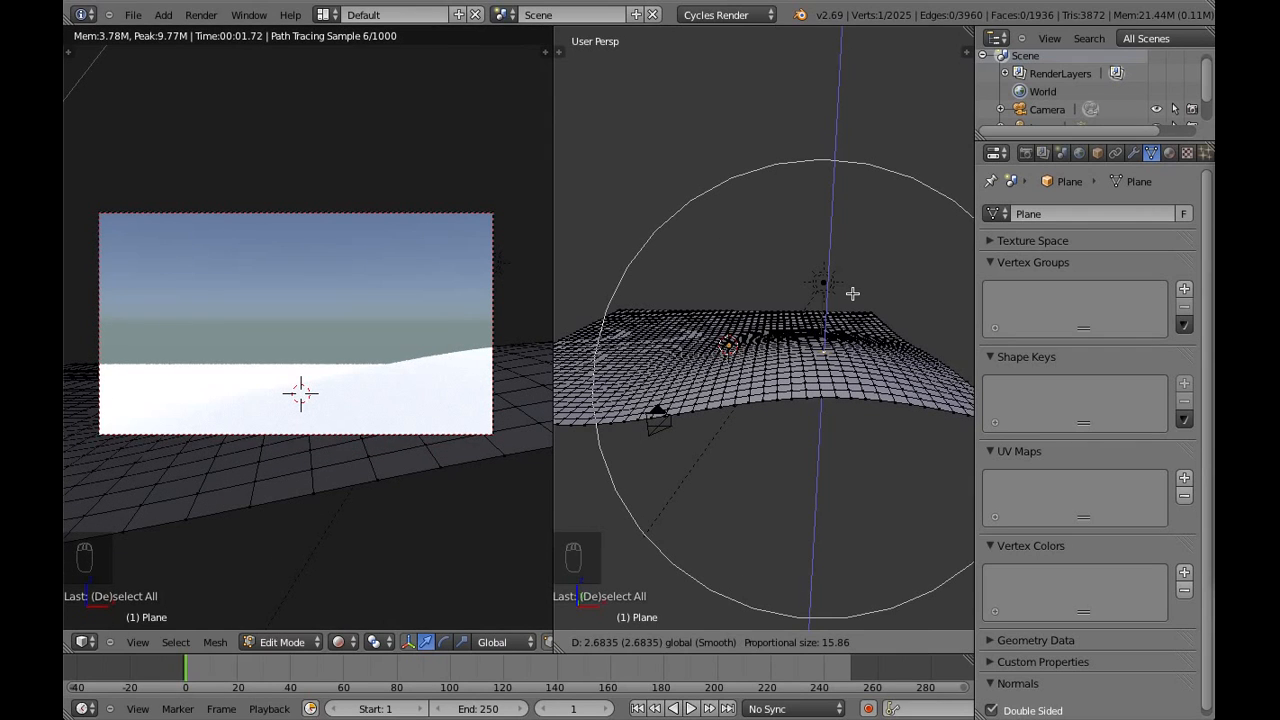
pyautogui.moveTo(852, 293); pyautogui.dragTo(848, 341)
pyautogui.press('a')
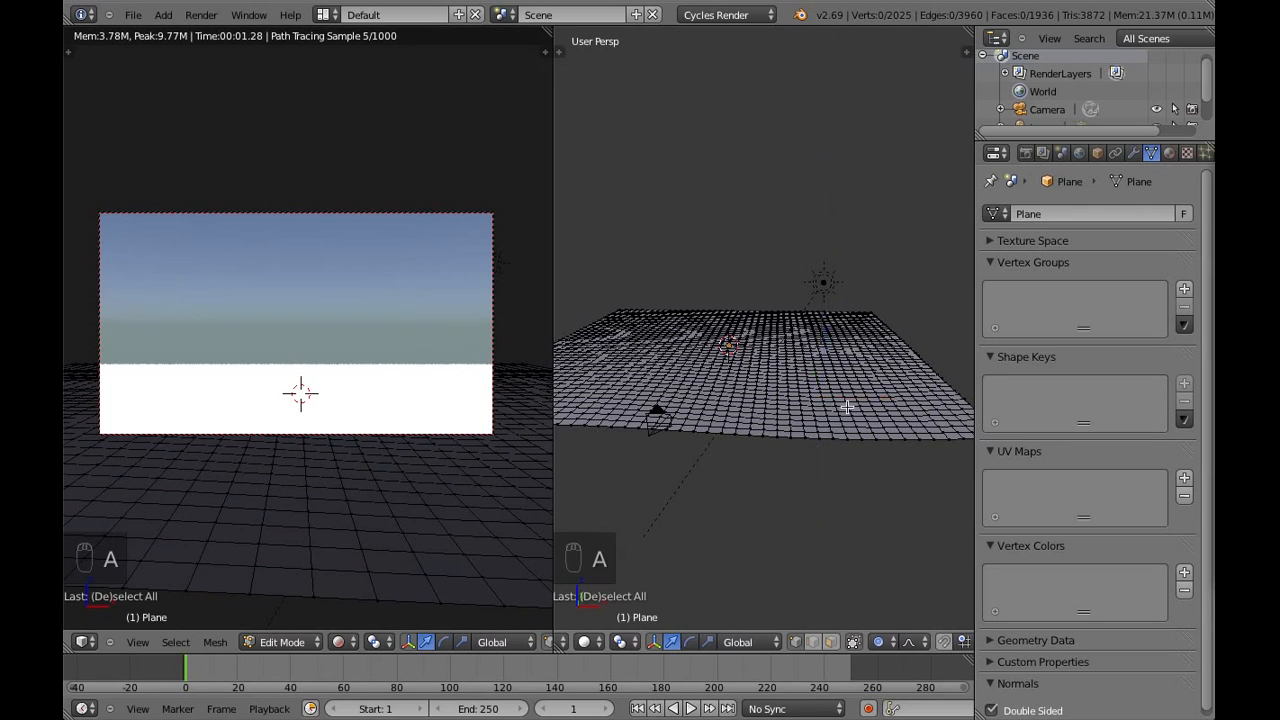
# Add a new material to the plane and set its Diffuse BSDF color to light orange
pyautogui.click(1172, 154)
pyautogui.click(1102, 296)
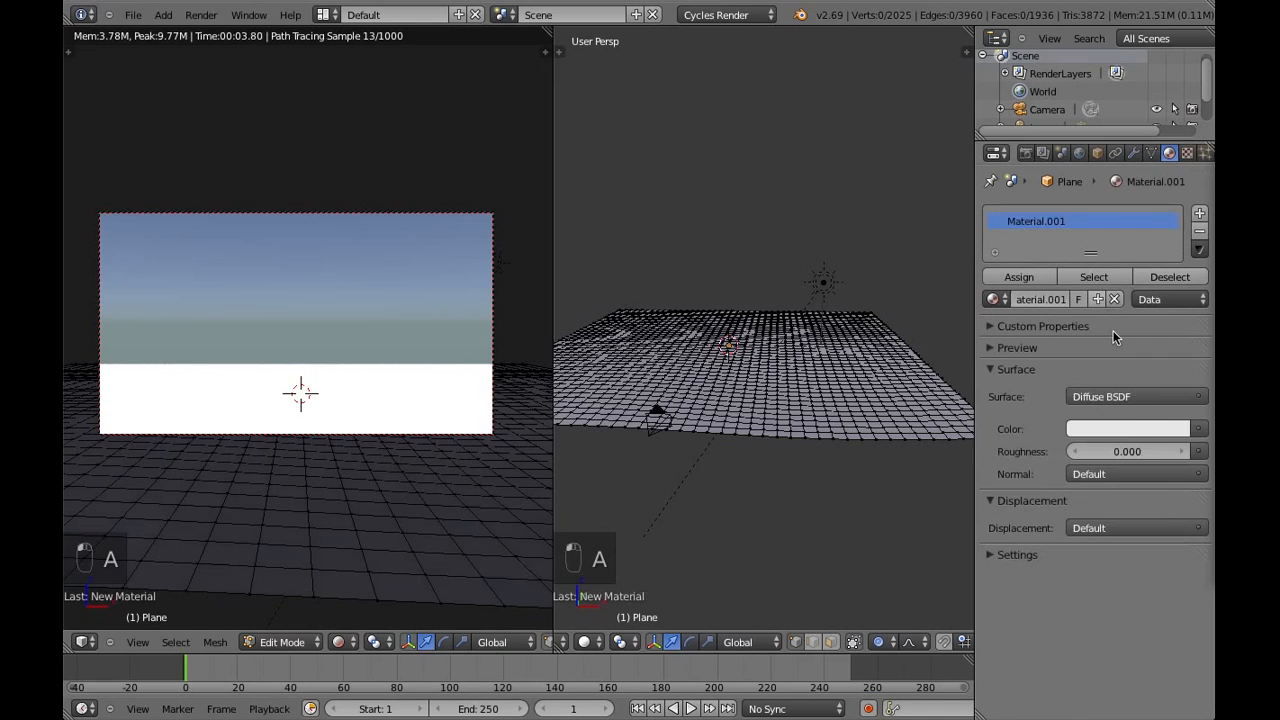
pyautogui.click(1133, 430)
pyautogui.moveTo(1093, 245); pyautogui.dragTo(1075, 287)
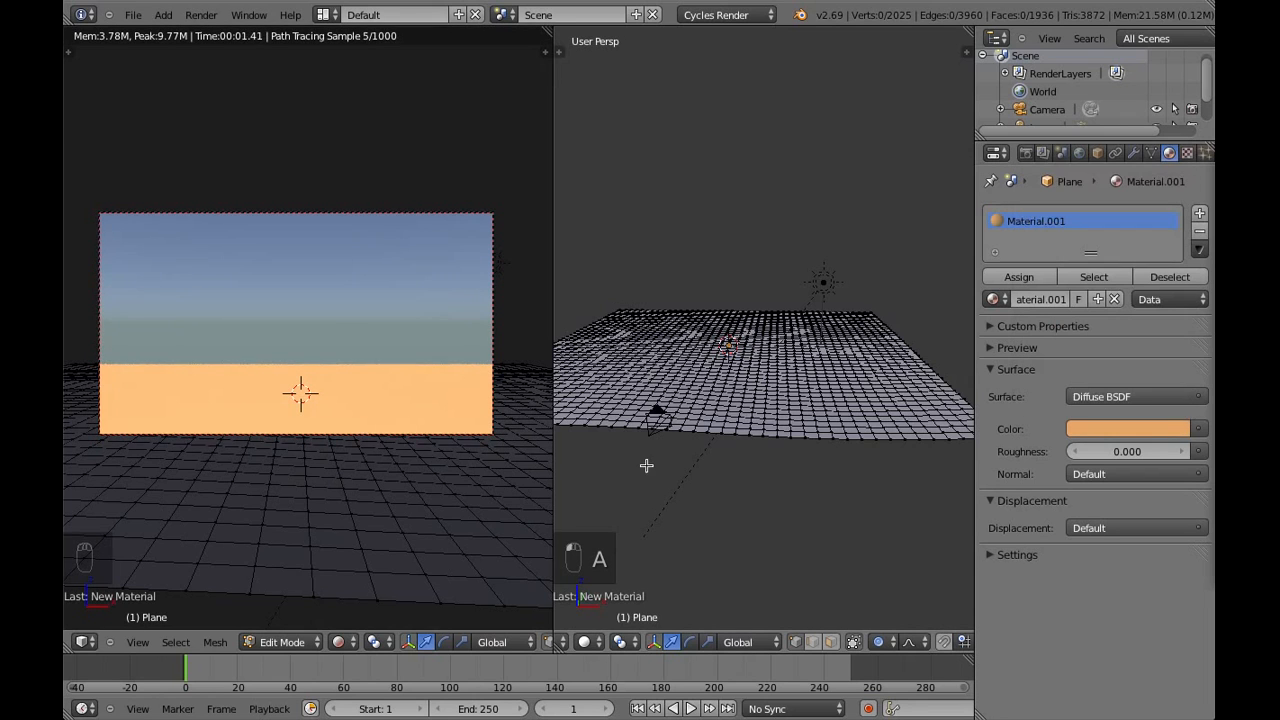
pyautogui.press('a')
# Raise a vertex in the front left area of the ground along Z into a gentle mound, and deselect it
pyautogui.press('a')
pyautogui.moveTo(709, 427); pyautogui.dragTo(727, 400, button='middle')
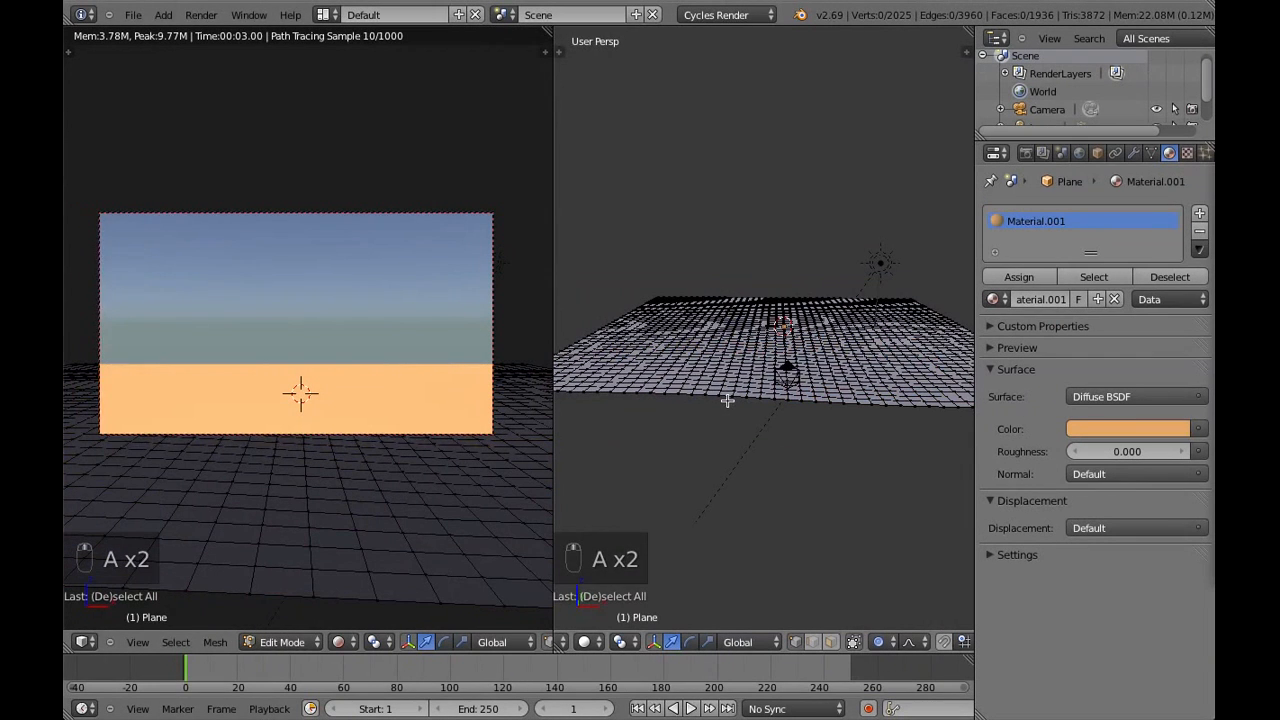
pyautogui.rightClick(692, 354)
pyautogui.moveTo(686, 300); pyautogui.dragTo(690, 288)
pyautogui.rightClick(690, 288)
pyautogui.press('a')
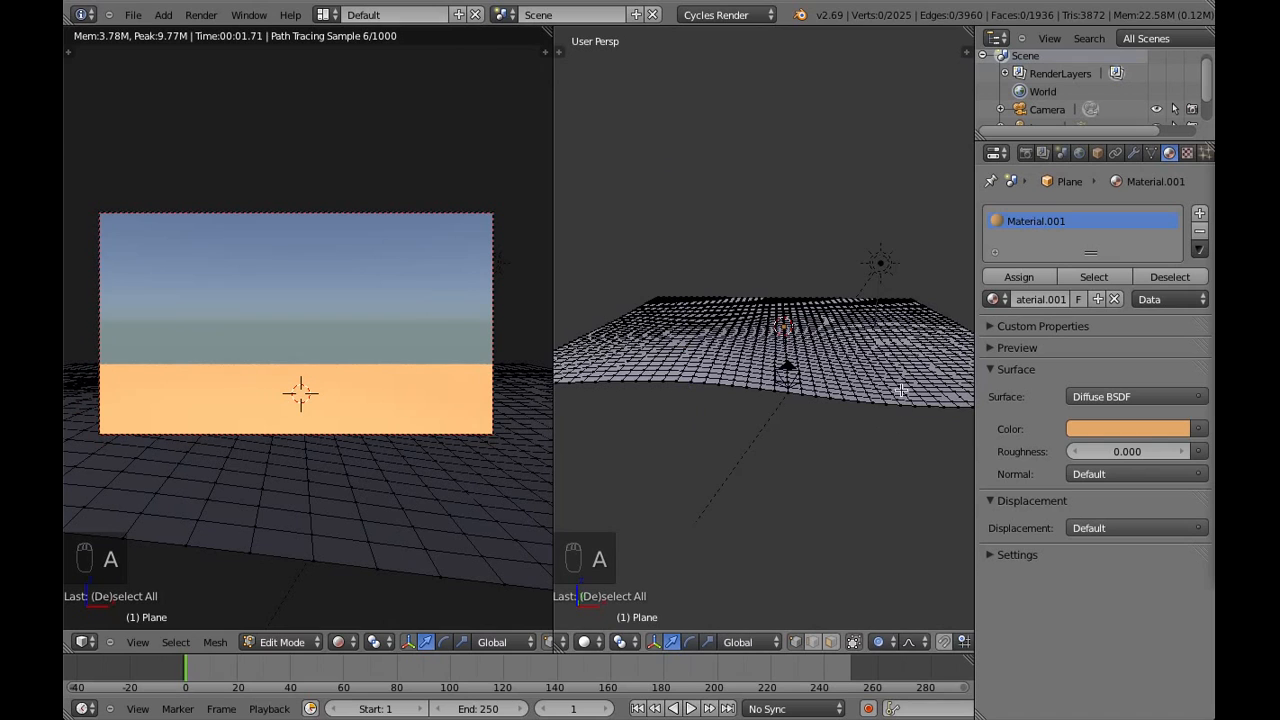
# Raise a vertex in the far right area of the ground along Z into a broad hill, using a proportional size of about 17.5
pyautogui.moveTo(690, 288); pyautogui.dragTo(830, 418, button='middle')
pyautogui.rightClick(797, 346)
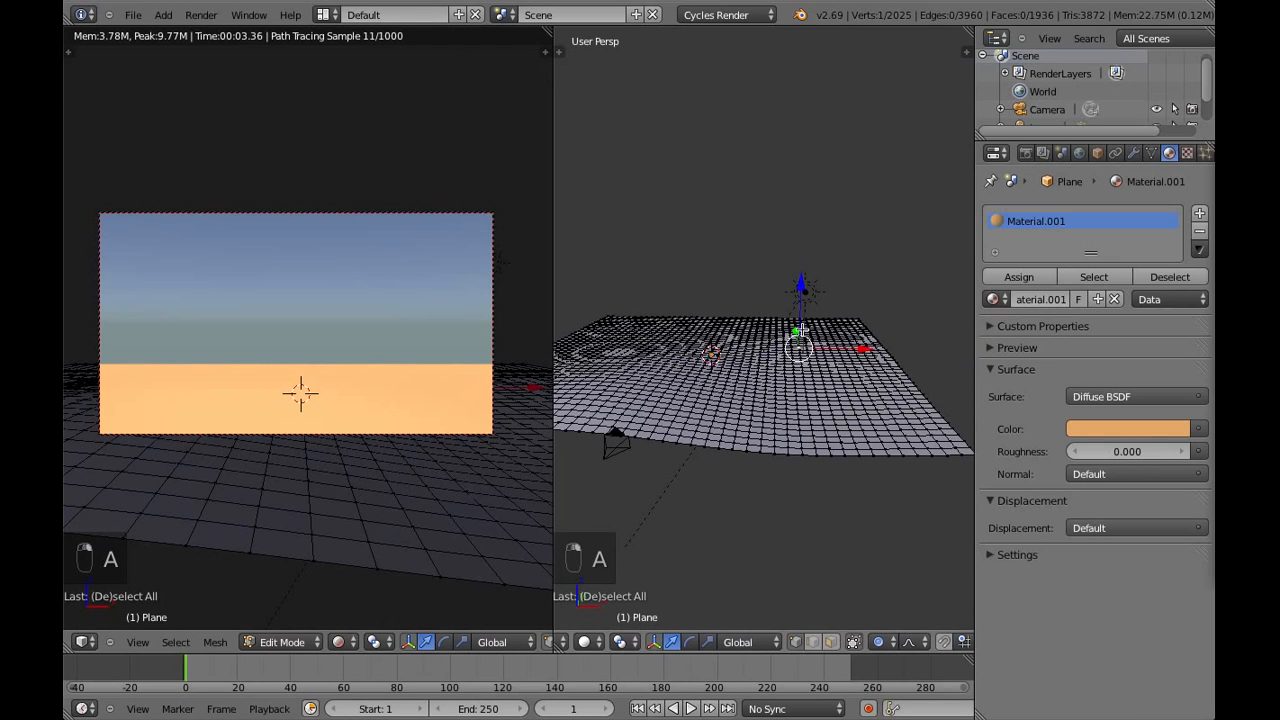
pyautogui.moveTo(806, 284)
pyautogui.mouseDown()
pyautogui.moveTo(817, 252)
pyautogui.moveTo(820, 267)
pyautogui.mouseUp()
pyautogui.scroll(-1, 819, 253)
pyautogui.click(820, 267)
# Raise a far left ground vertex about 2.5 units along Z with a proportional size of about 11.9, and deselect it
pyautogui.rightClick(634, 323)
pyautogui.press('g')
pyautogui.press('z')
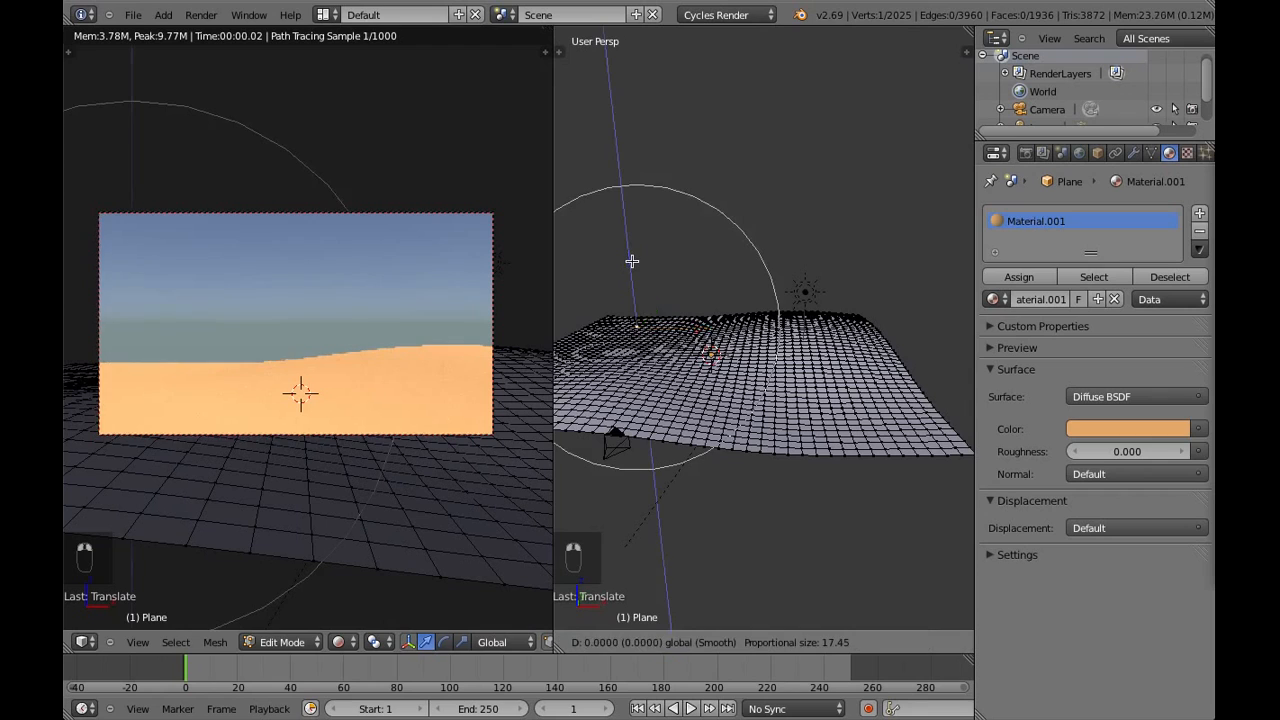
pyautogui.scroll(4, 633, 252)
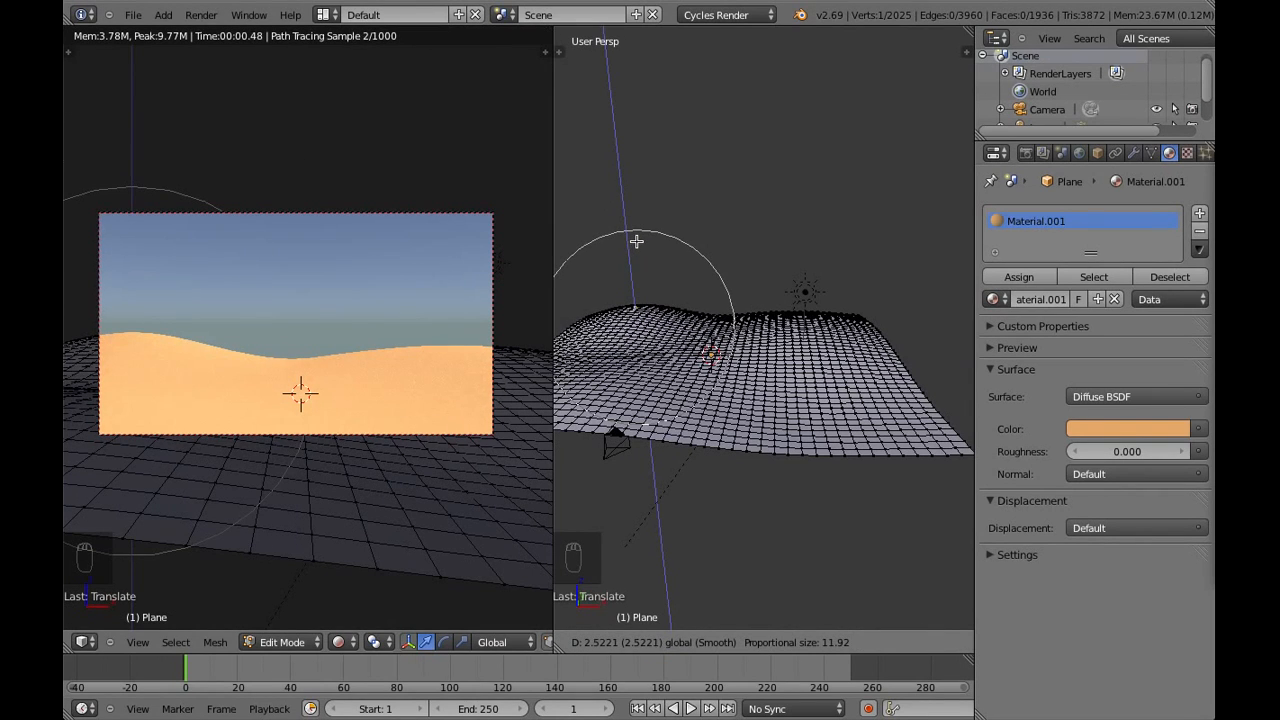
pyautogui.click(636, 241)
pyautogui.press('a')
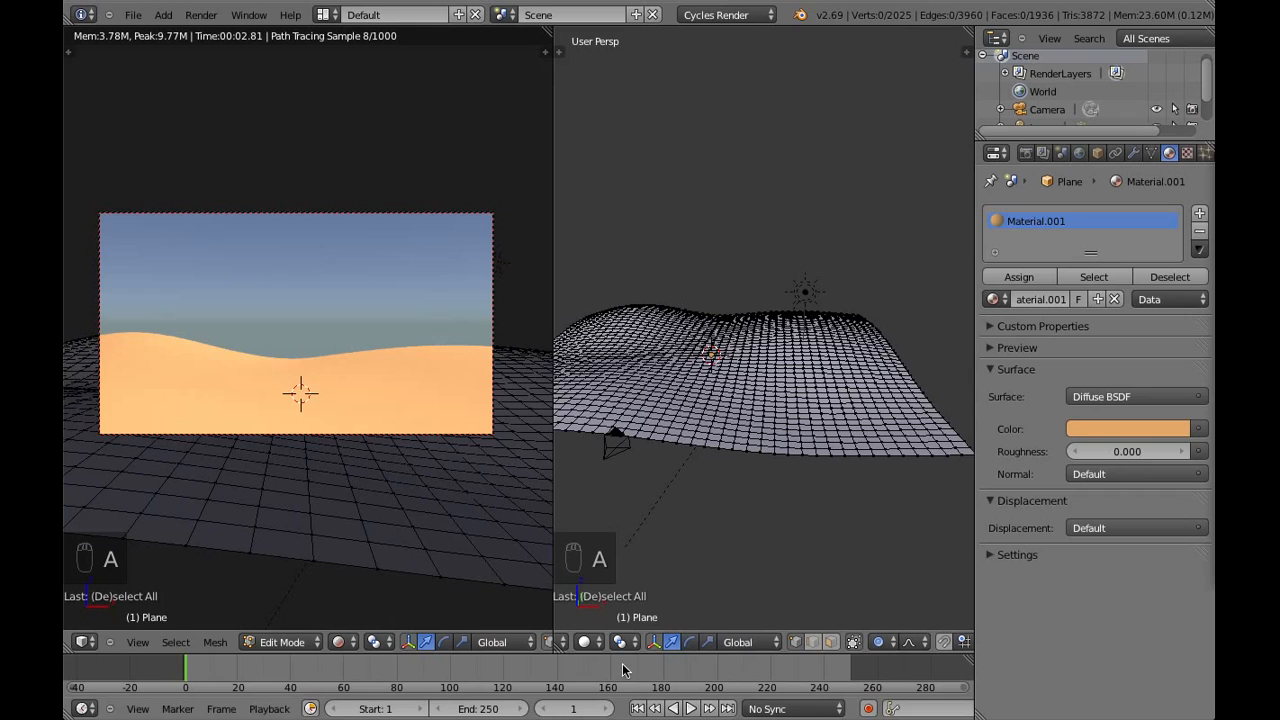
# Switch the ground plane back to Object Mode and select it as a whole object
pyautogui.scroll(3, 577, 652)
pyautogui.click(665, 642)
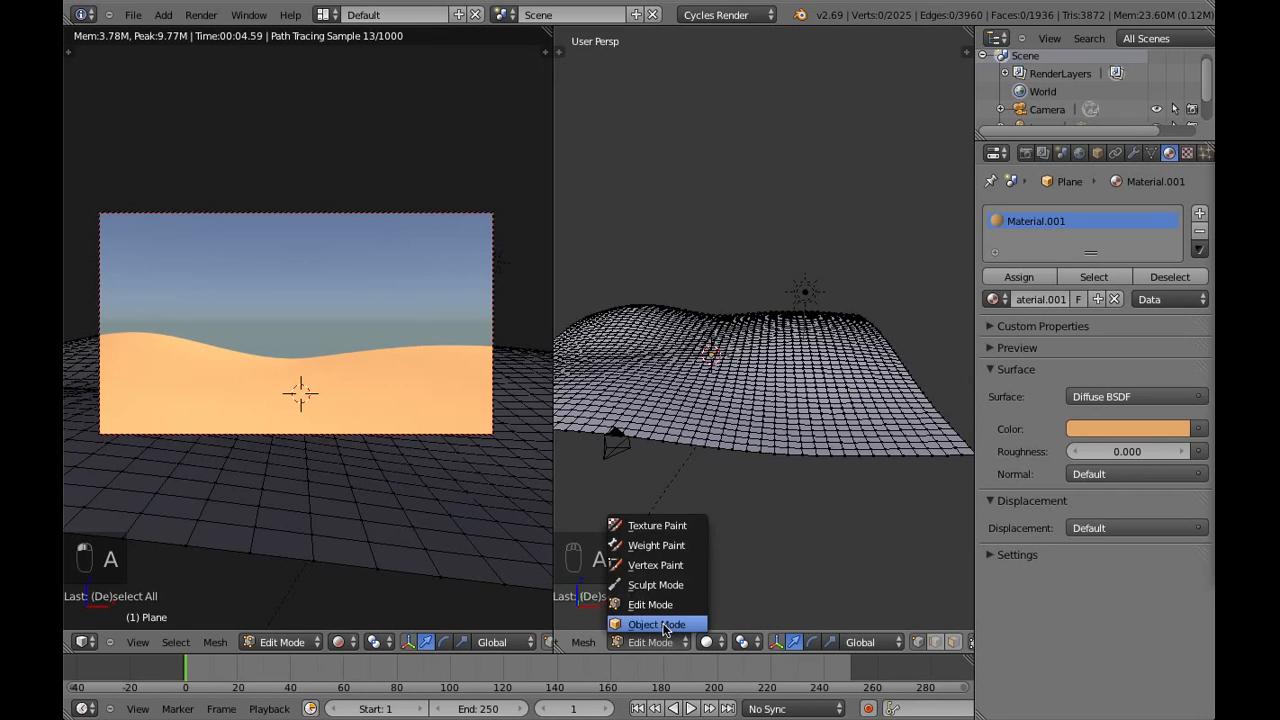
pyautogui.click(665, 616)
pyautogui.press('a')
pyautogui.scroll(5, 697, 504)
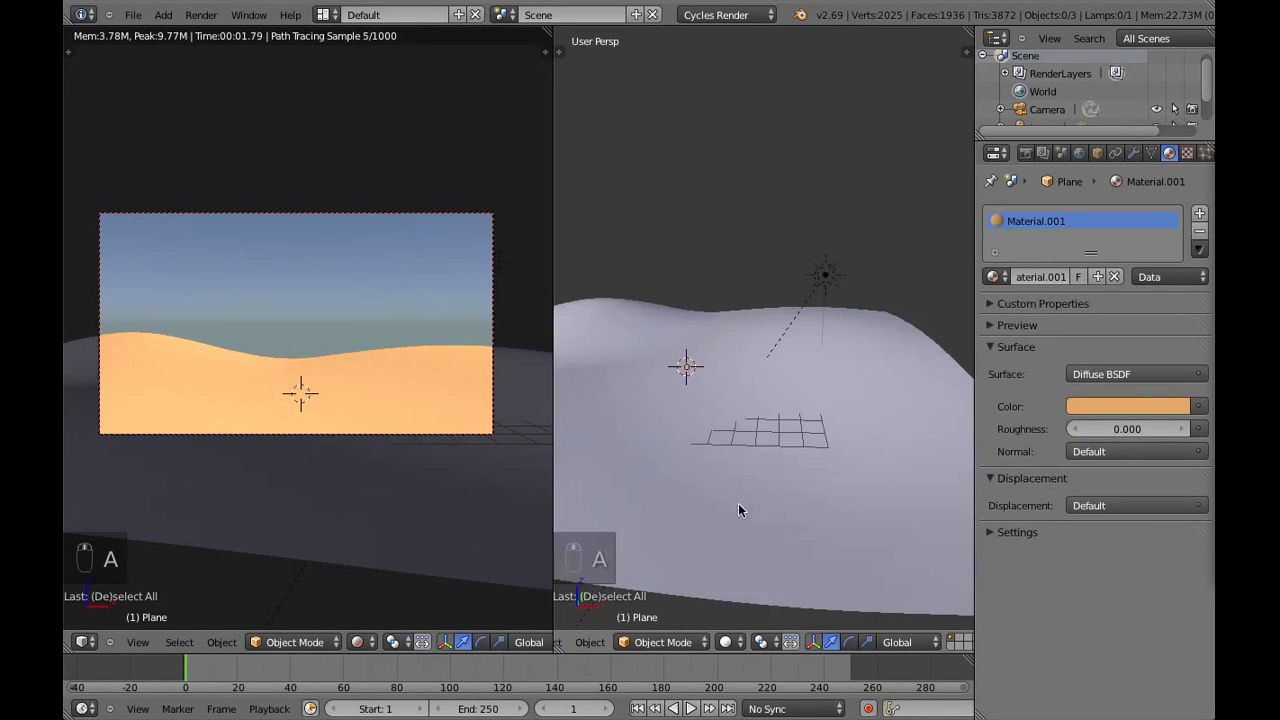
pyautogui.scroll(-5, 738, 500)
pyautogui.moveTo(737, 500); pyautogui.dragTo(771, 452, button='middle')
pyautogui.rightClick(771, 452)
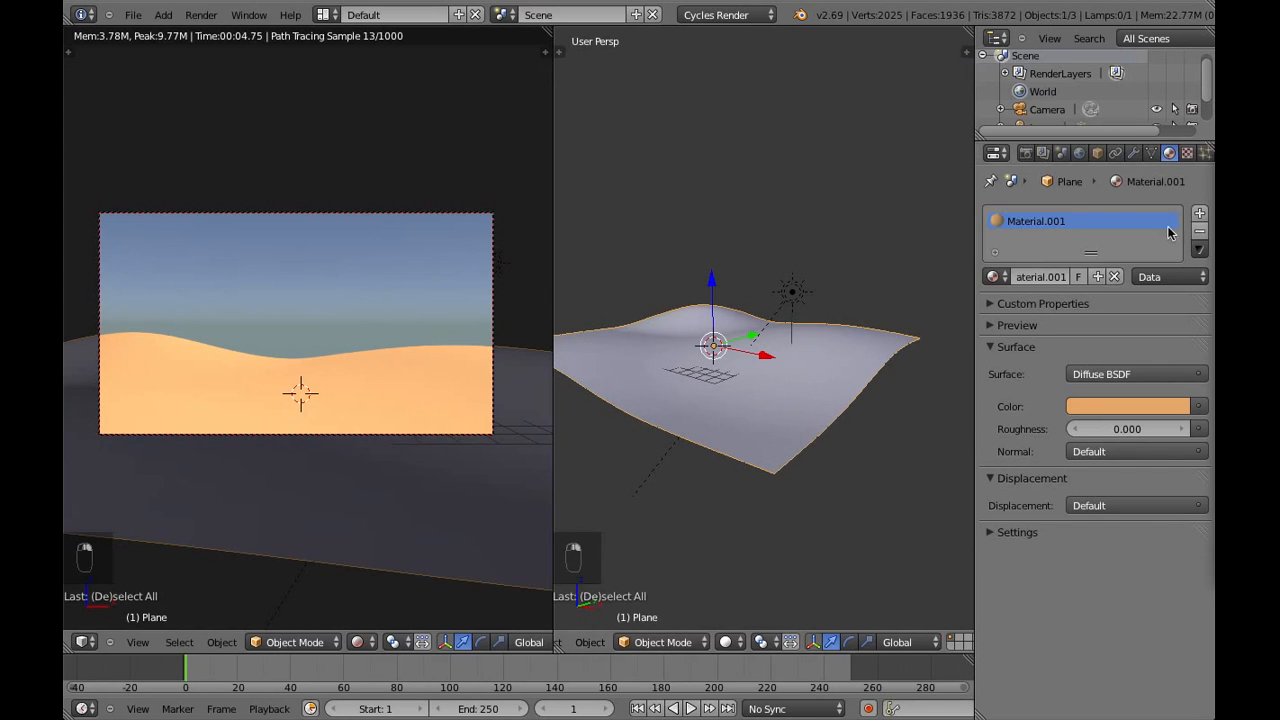
# Add a Displace modifier to the ground plane and give it a new texture
pyautogui.click(1134, 153)
pyautogui.click(1069, 213)
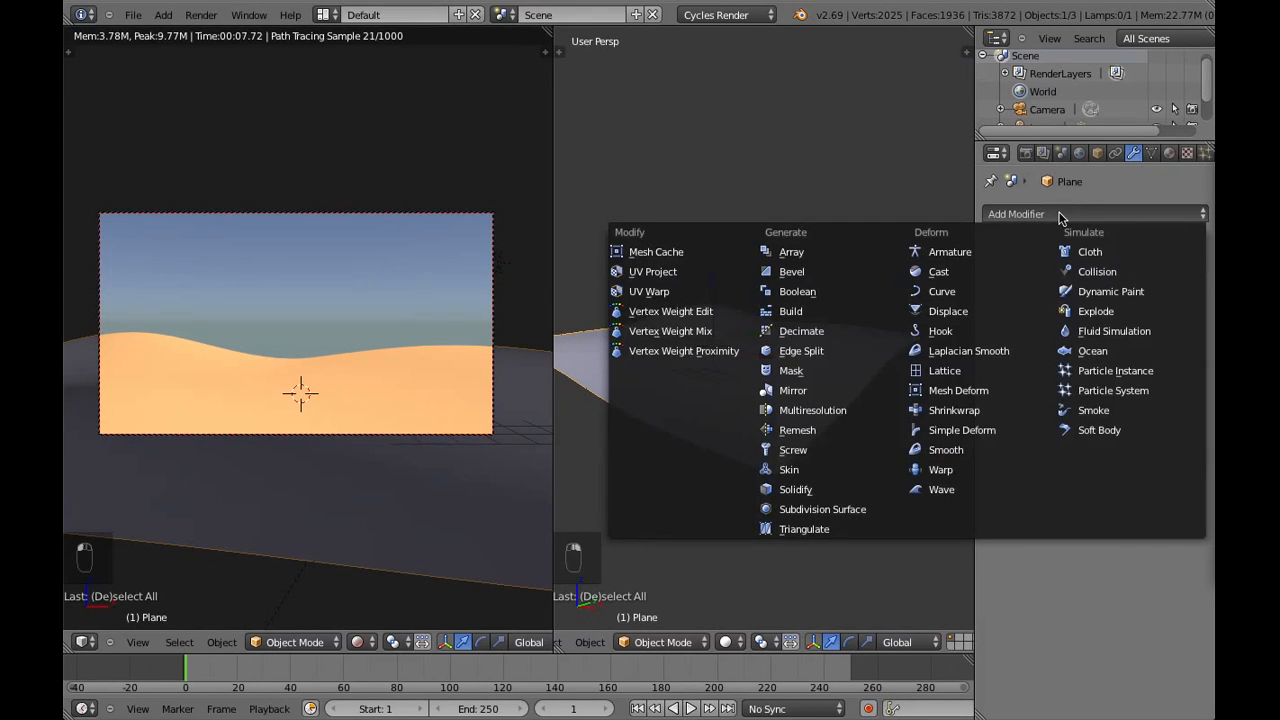
pyautogui.click(966, 311)
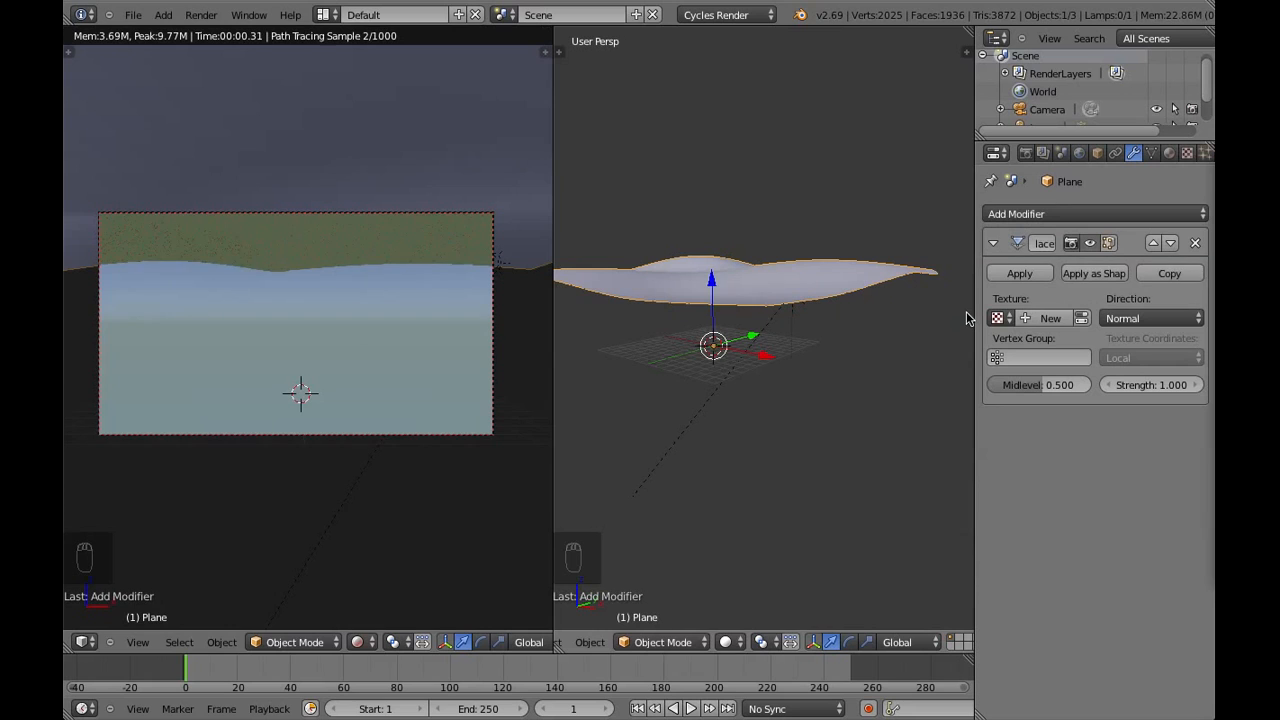
pyautogui.click(1044, 320)
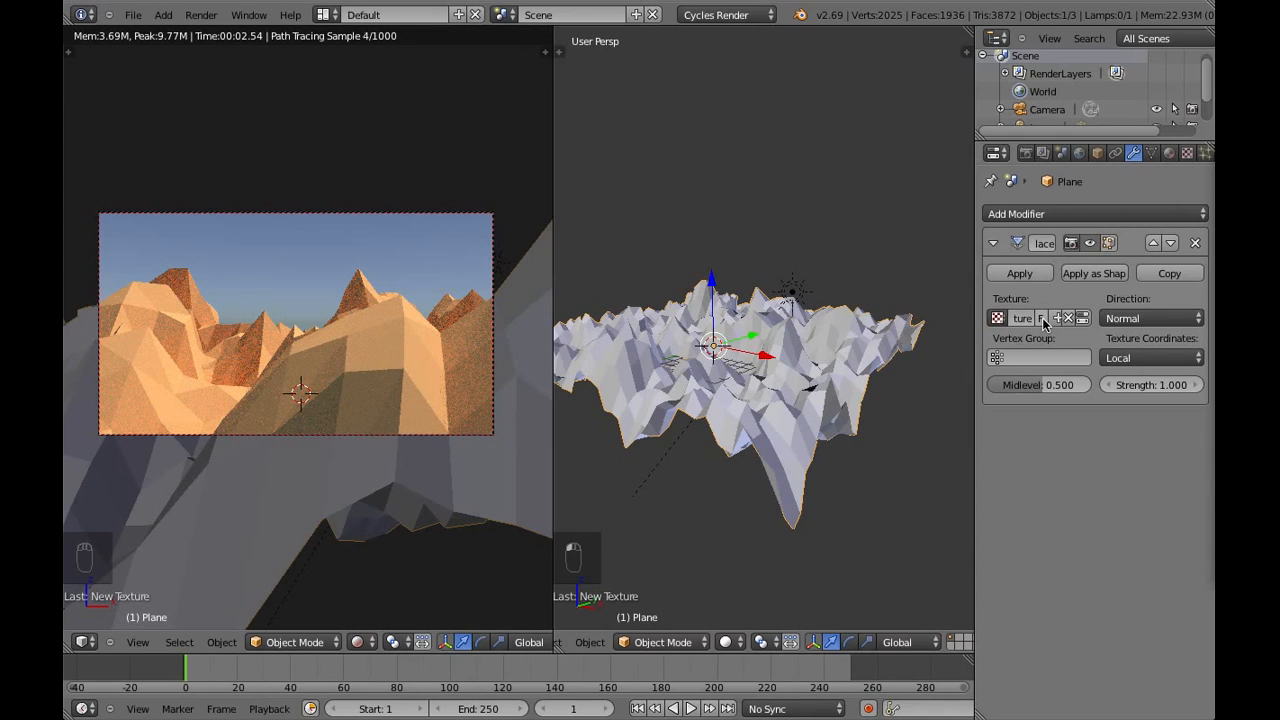
# Set the Displace modifier's strength to 0.15
pyautogui.click(1154, 385)
pyautogui.moveTo(1150, 386); pyautogui.dragTo(1105, 378)
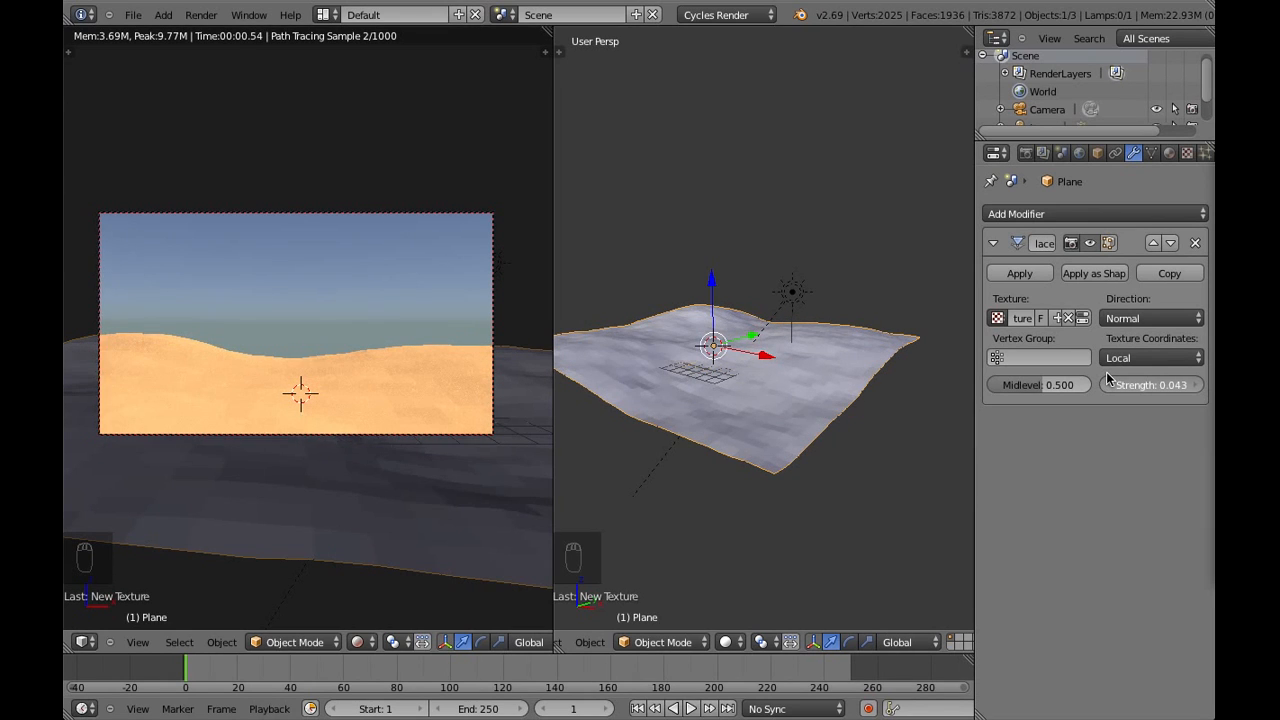
pyautogui.click(1193, 386)
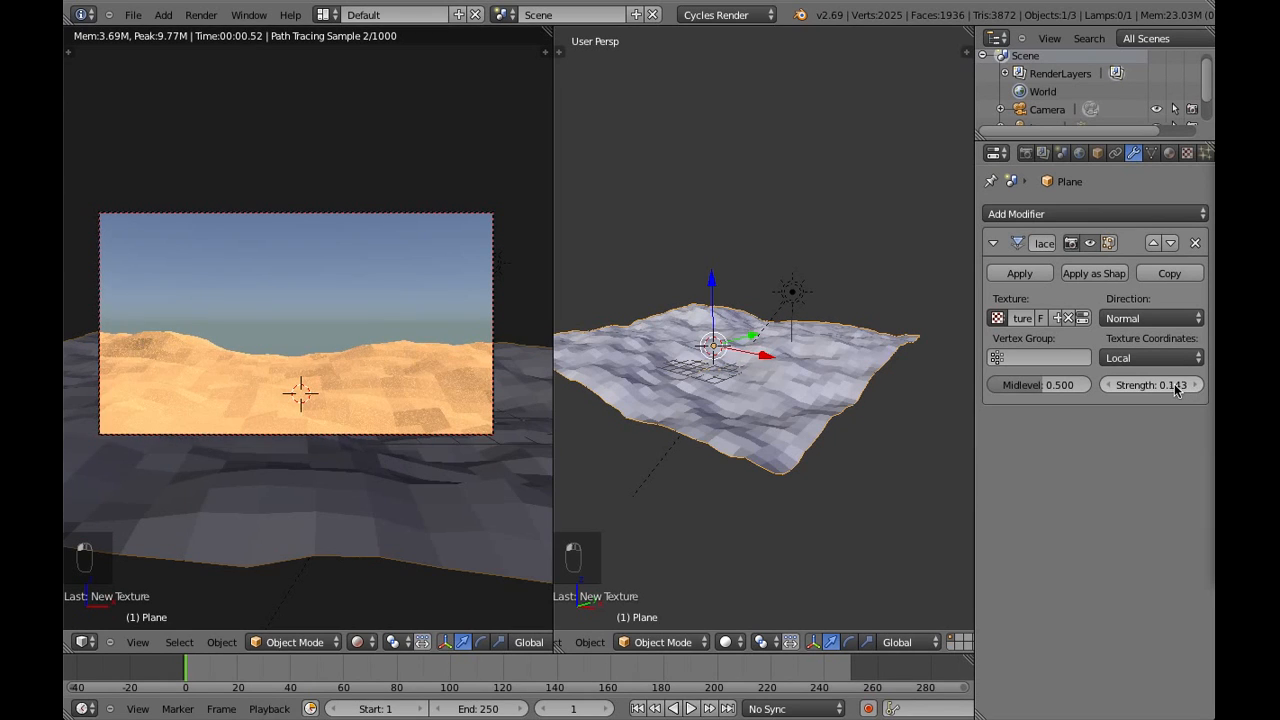
pyautogui.click(1170, 385)
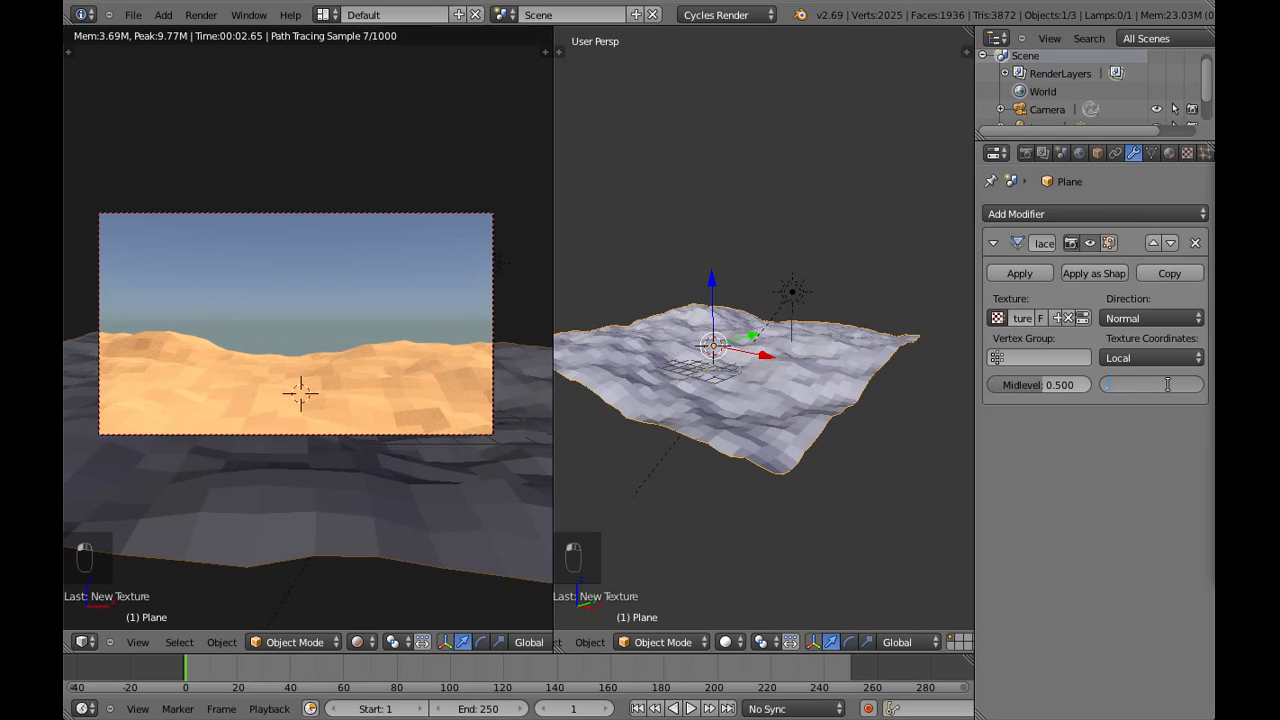
pyautogui.press('Return')
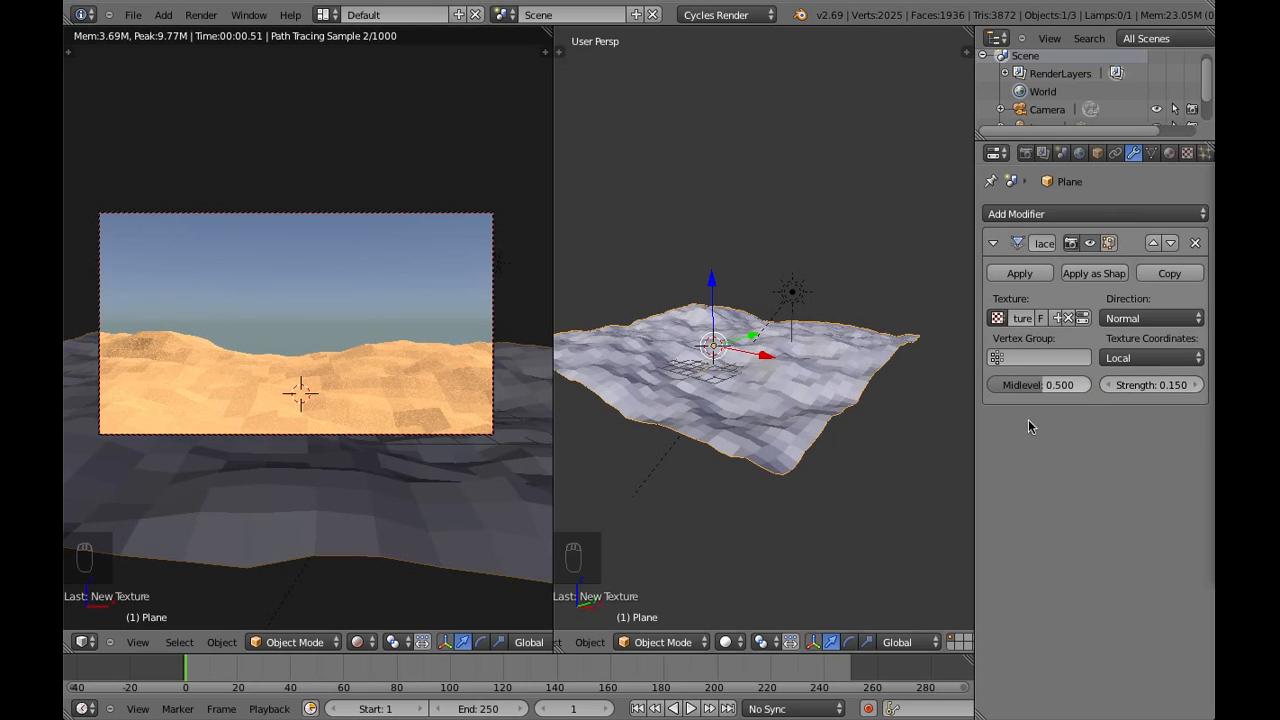
# Set the Displace modifier's strength to 0.12 and deselect the ground plane
pyautogui.click(1166, 386)
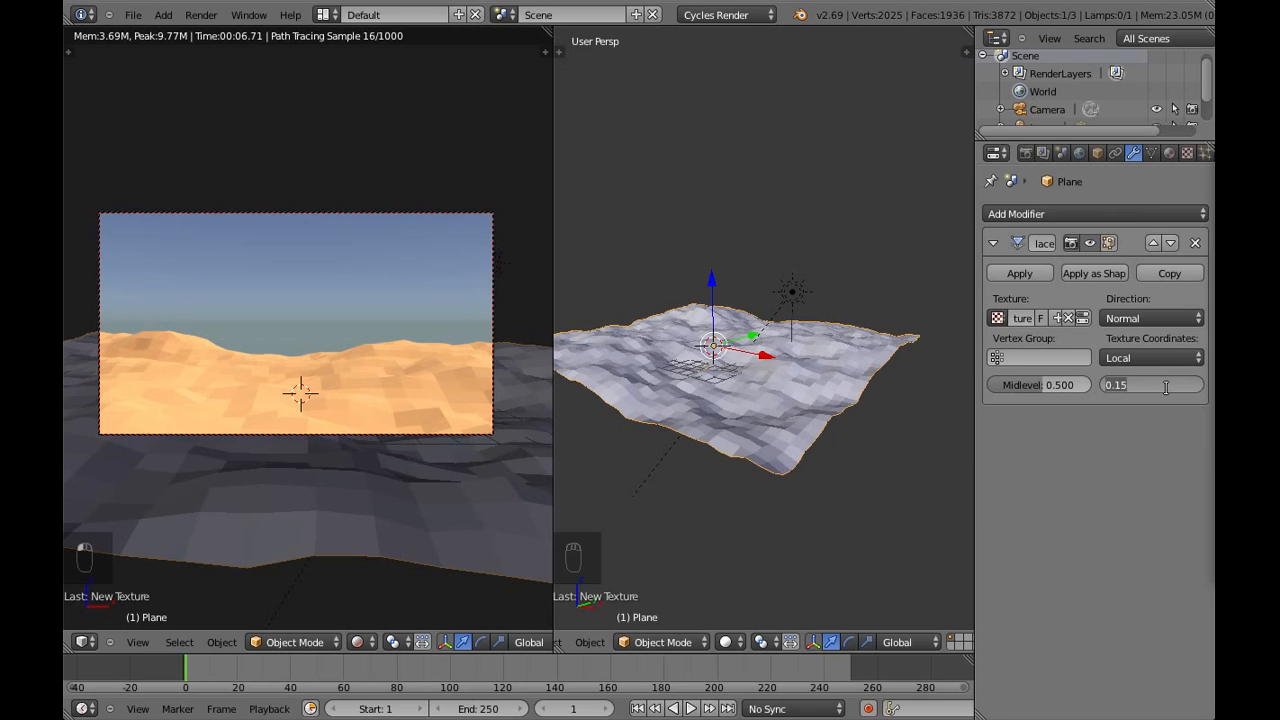
pyautogui.press('Return')
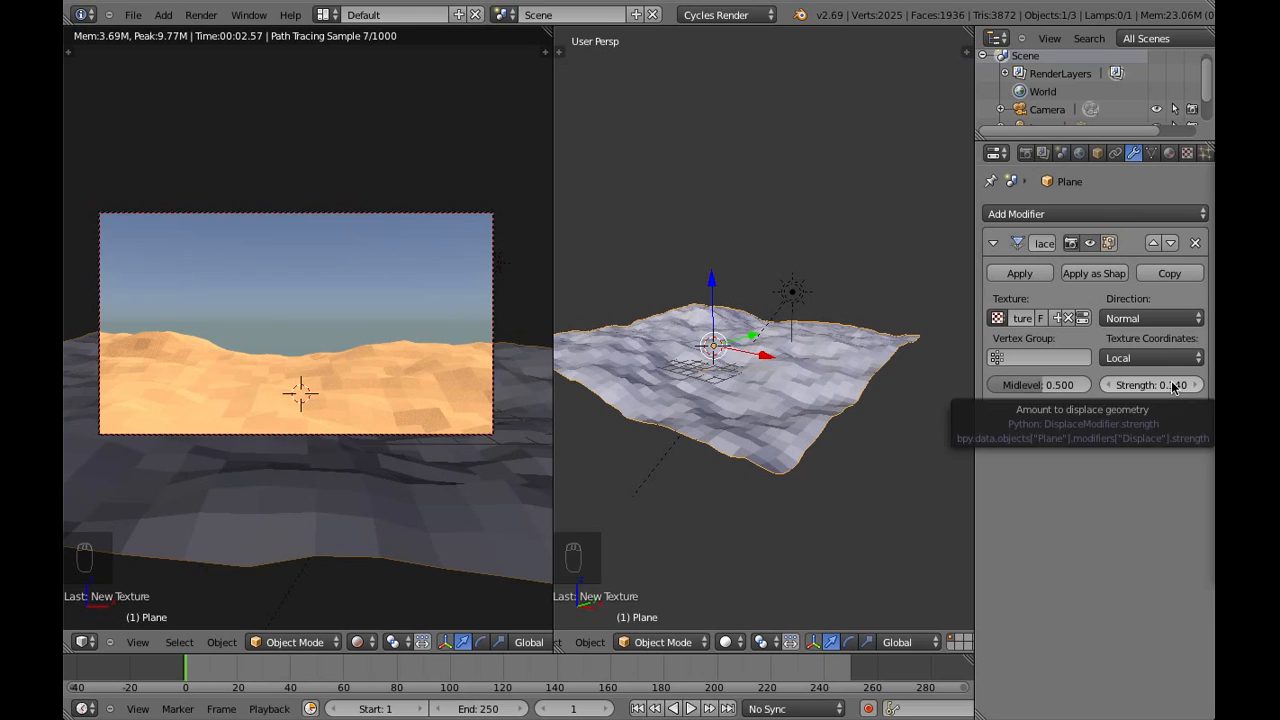
pyautogui.click(1170, 384)
pyautogui.write('.12')
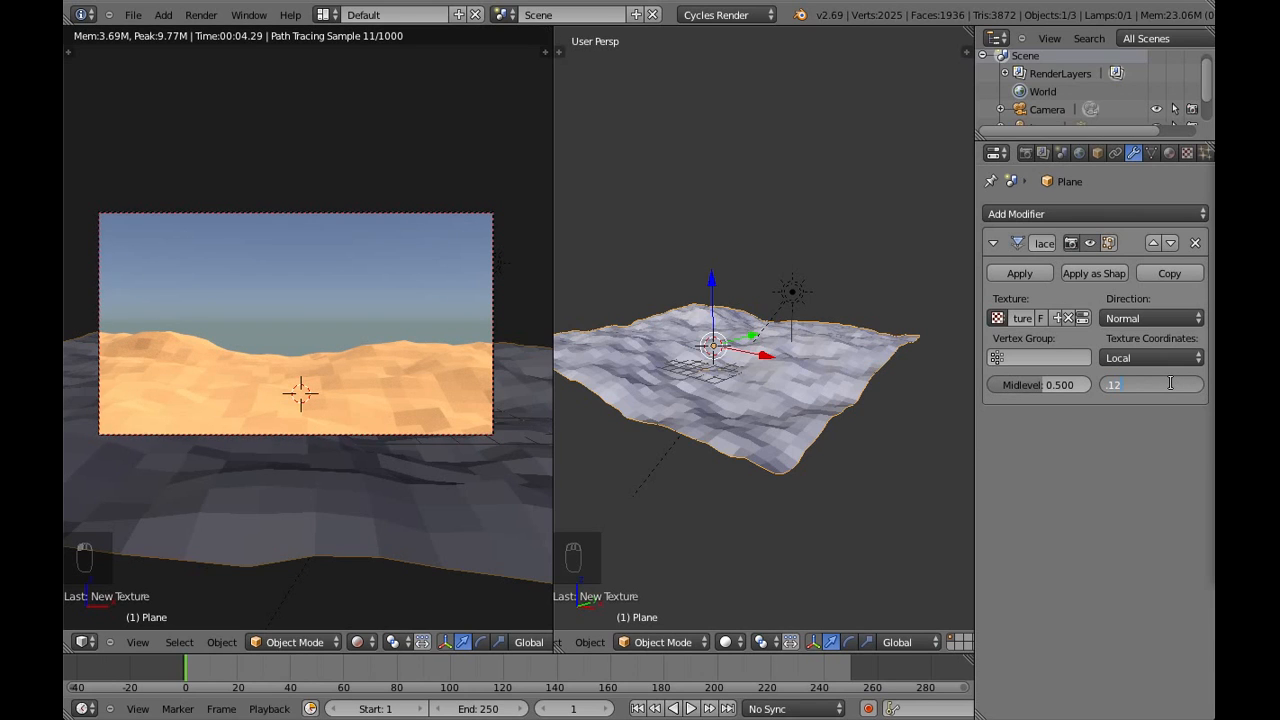
pyautogui.press('Return')
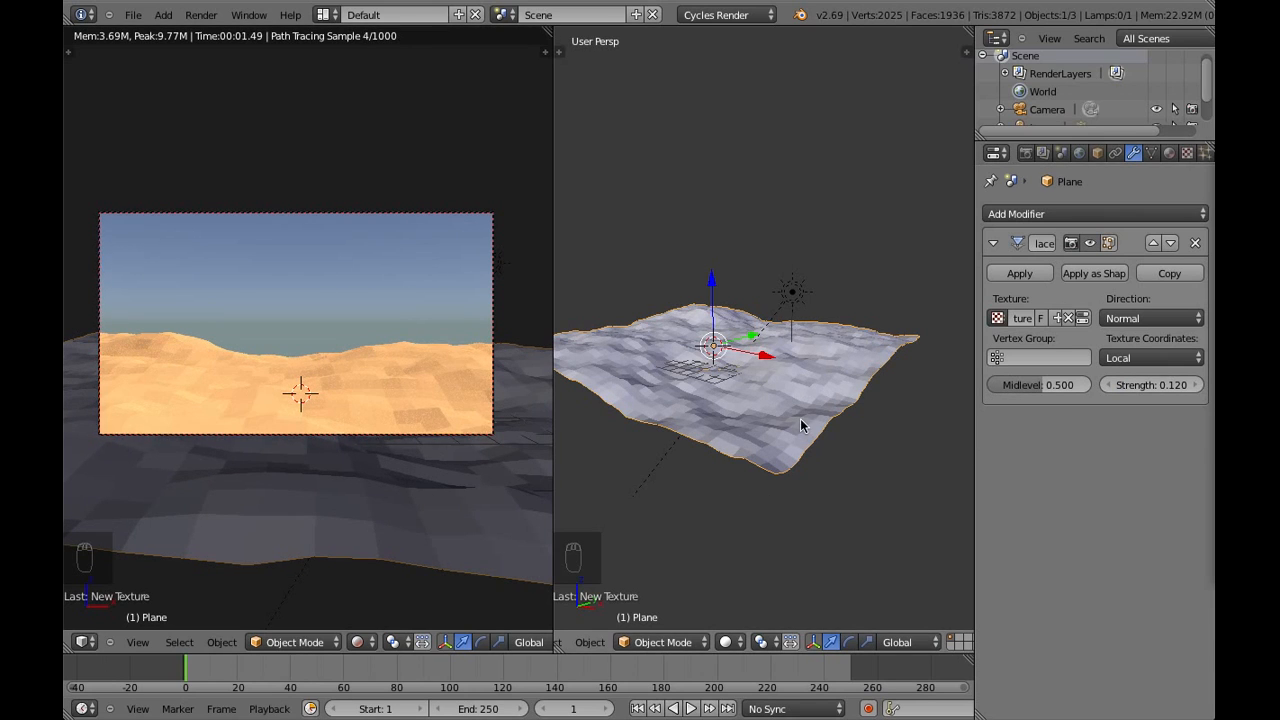
pyautogui.moveTo(716, 418); pyautogui.dragTo(787, 421, button='middle')
pyautogui.press('a')
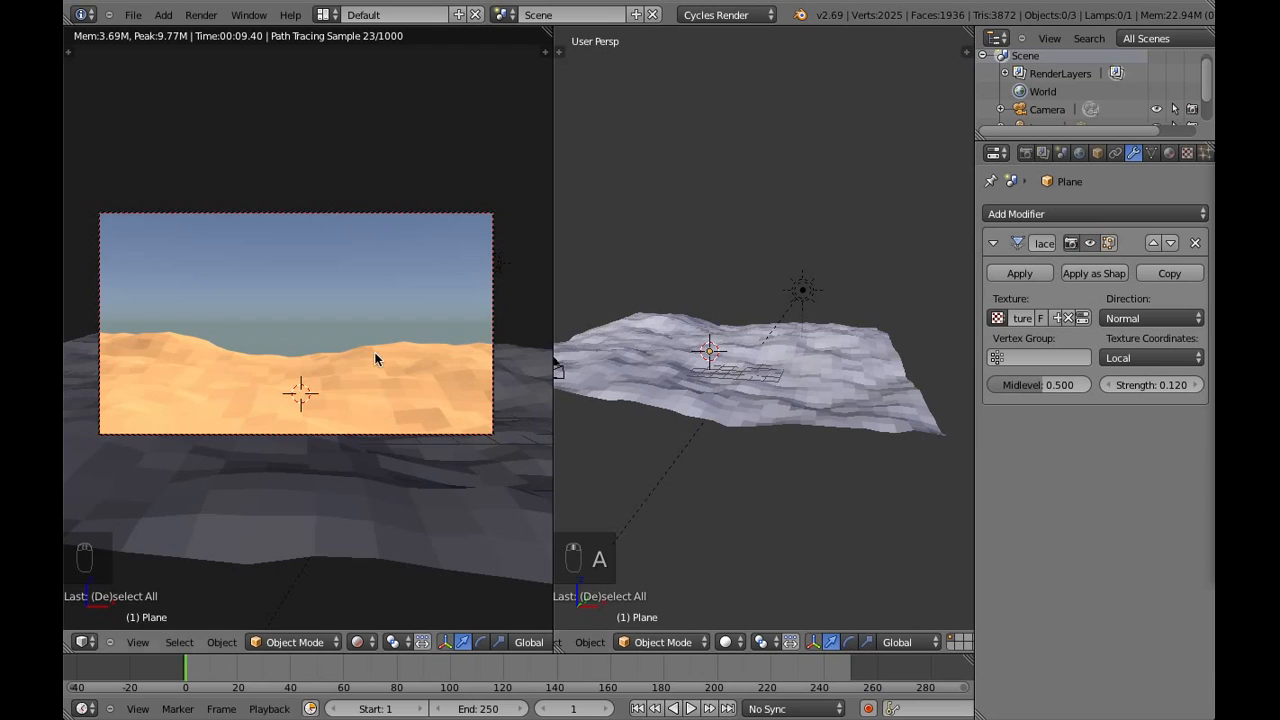
# Reselect the ground plane and add a new particle system to it
pyautogui.scroll(-3, 377, 360)
pyautogui.scroll(1, 376, 352)
pyautogui.scroll(-1, 376, 352)
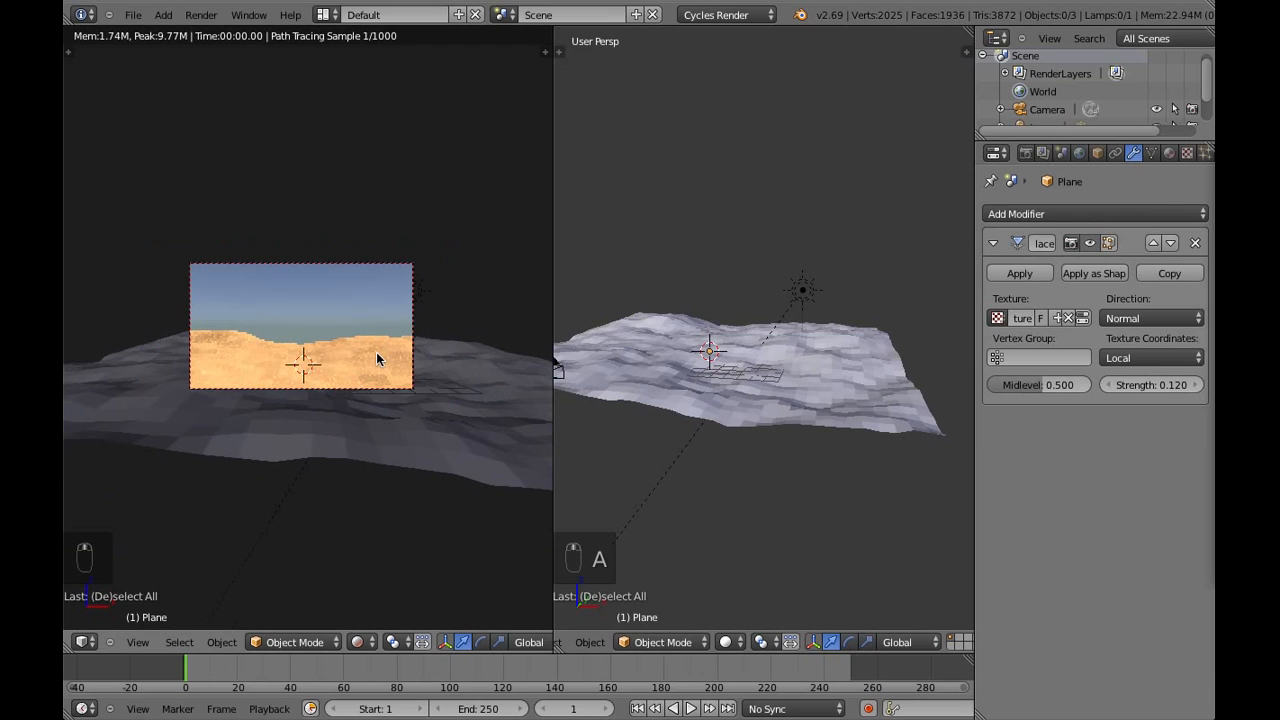
pyautogui.scroll(-3, 1145, 156)
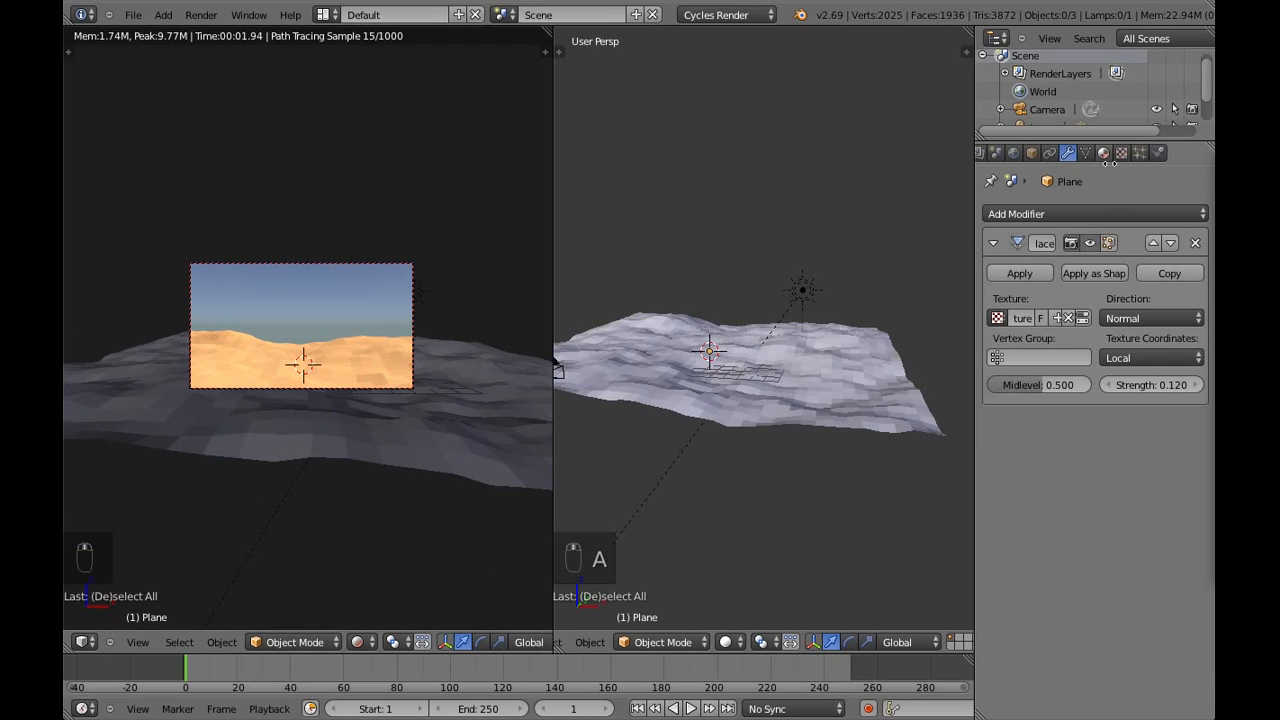
pyautogui.rightClick(800, 424)
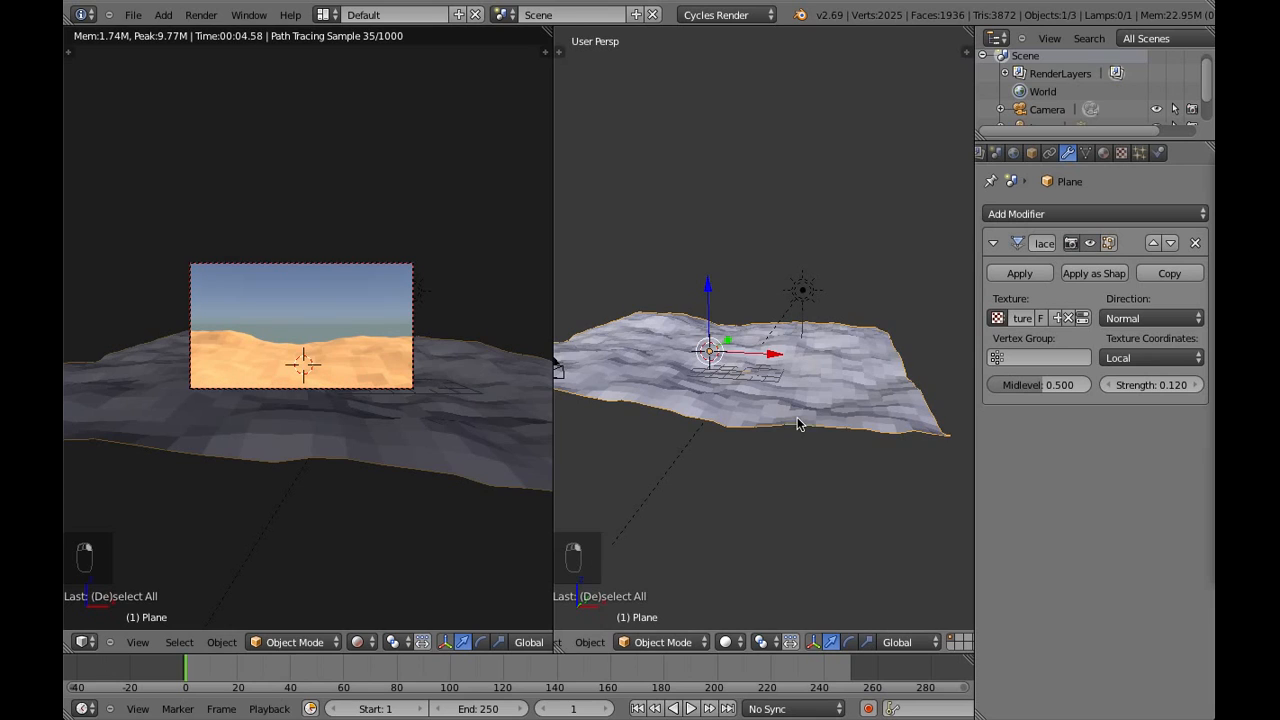
pyautogui.click(1145, 154)
pyautogui.click(1185, 213)
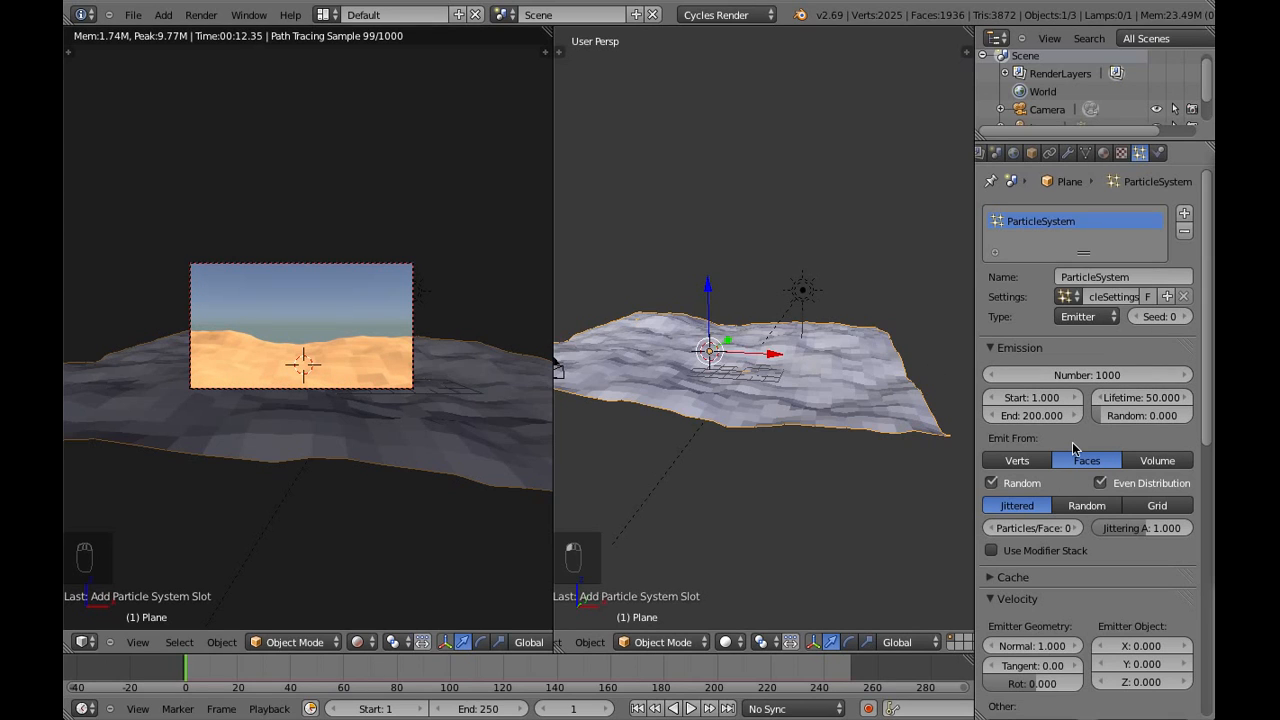
# Change the ground plane's particle system type from Emitter to Hair
pyautogui.scroll(-2, 1113, 440)
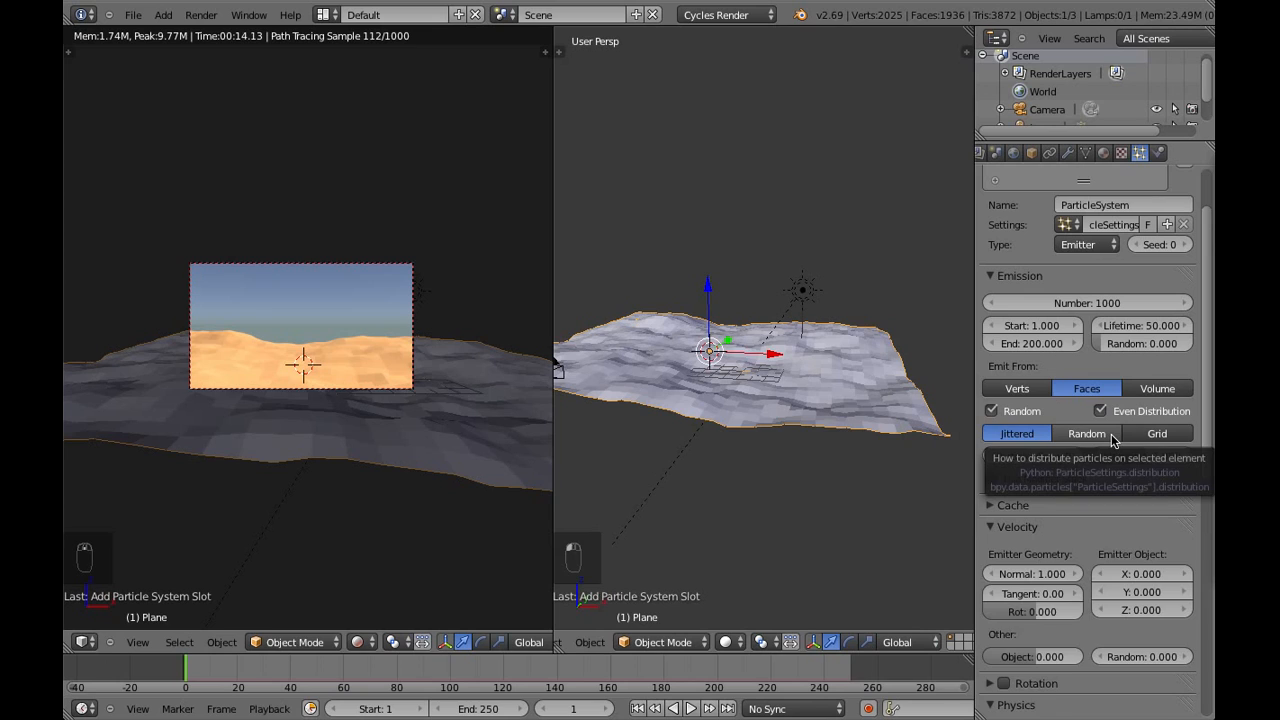
pyautogui.scroll(-1, 1113, 440)
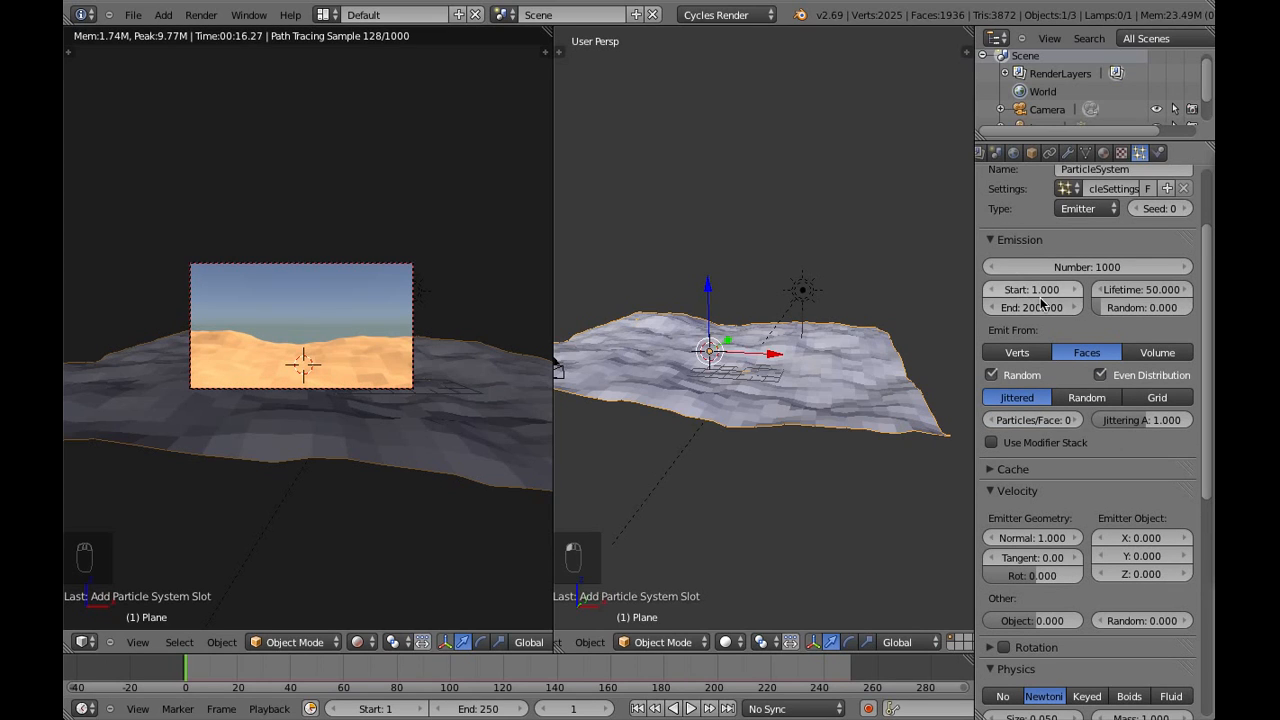
pyautogui.click(1080, 210)
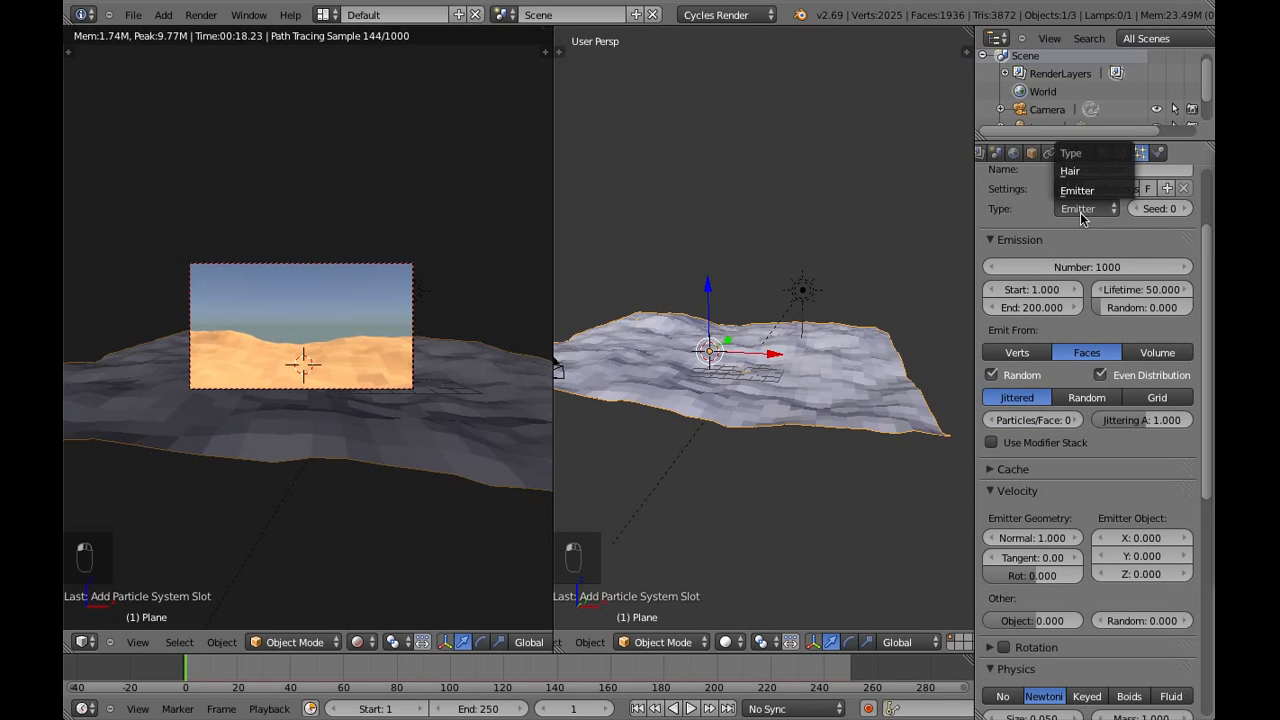
pyautogui.click(1079, 172)
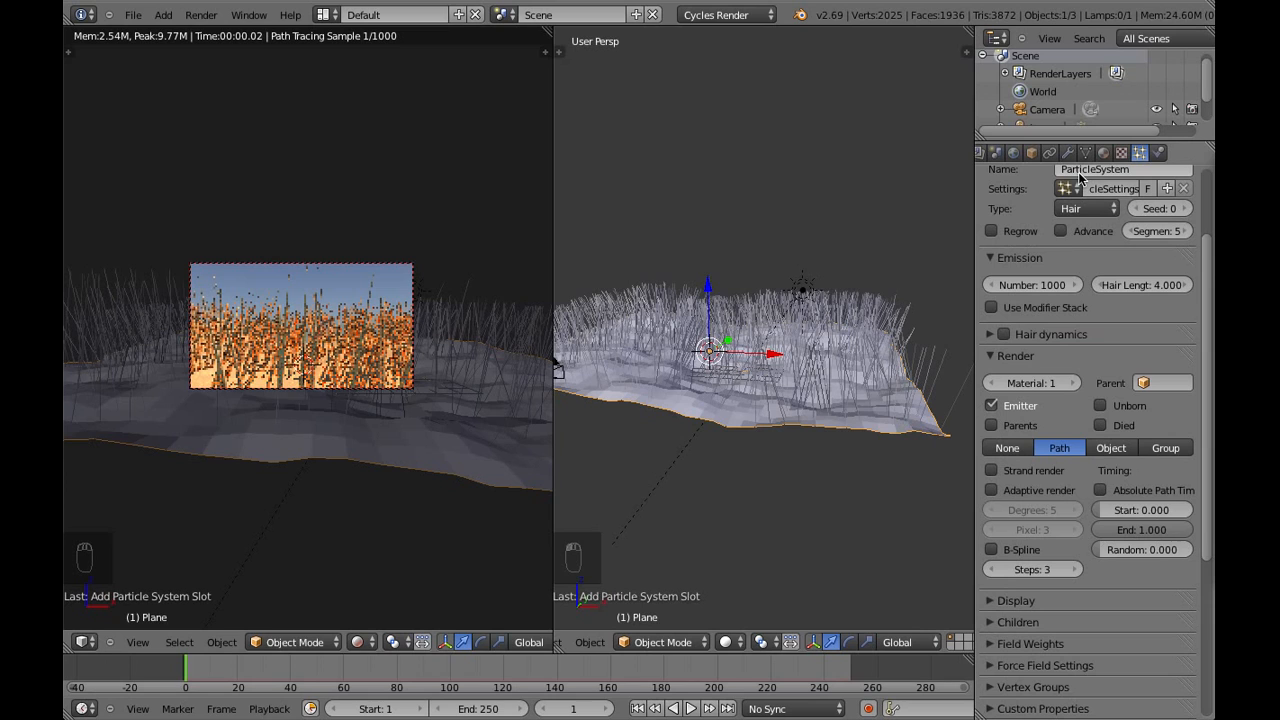
# Enable the advanced hair options and emit with Random distribution and Even Distribution turned off
pyautogui.click(1062, 231)
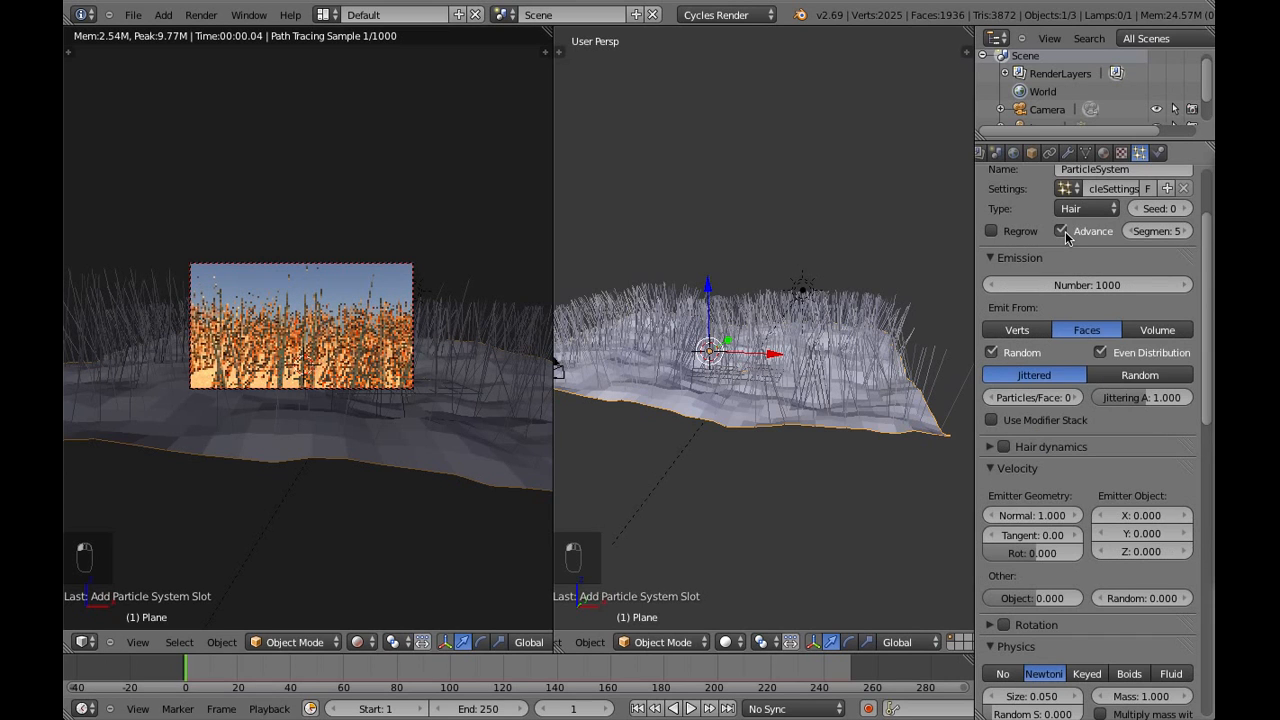
pyautogui.click(1101, 353)
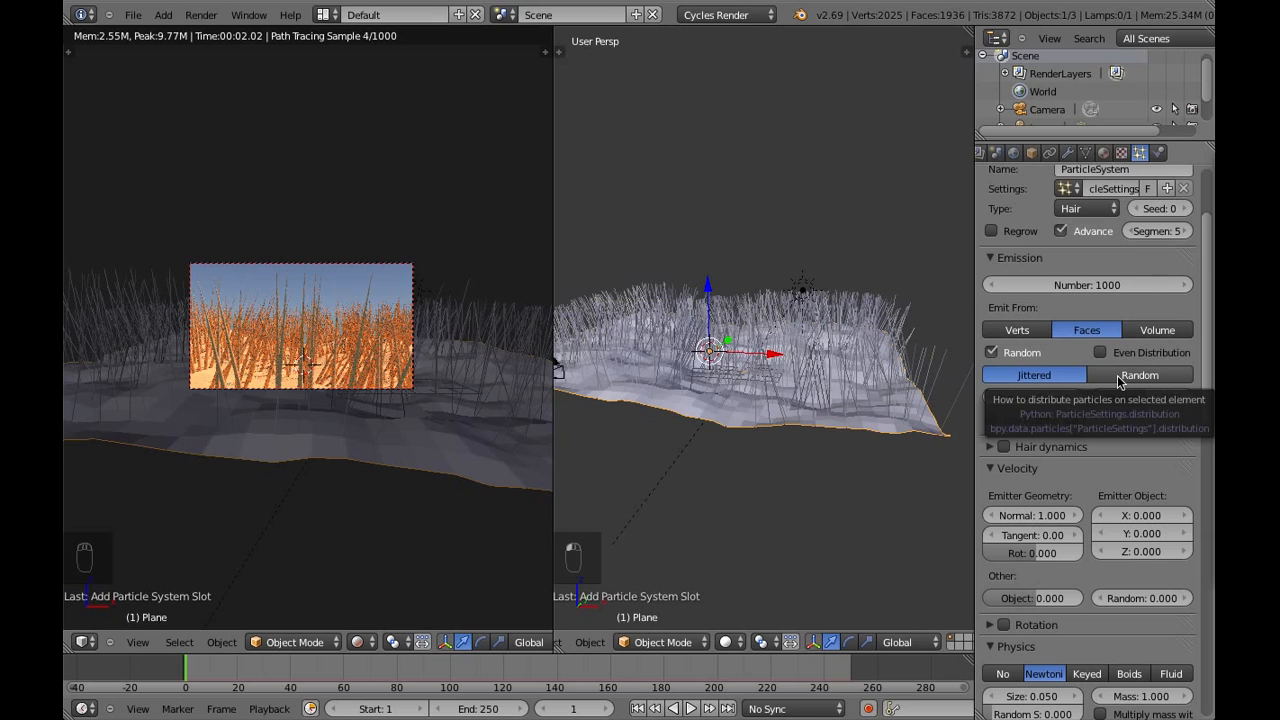
pyautogui.click(1120, 376)
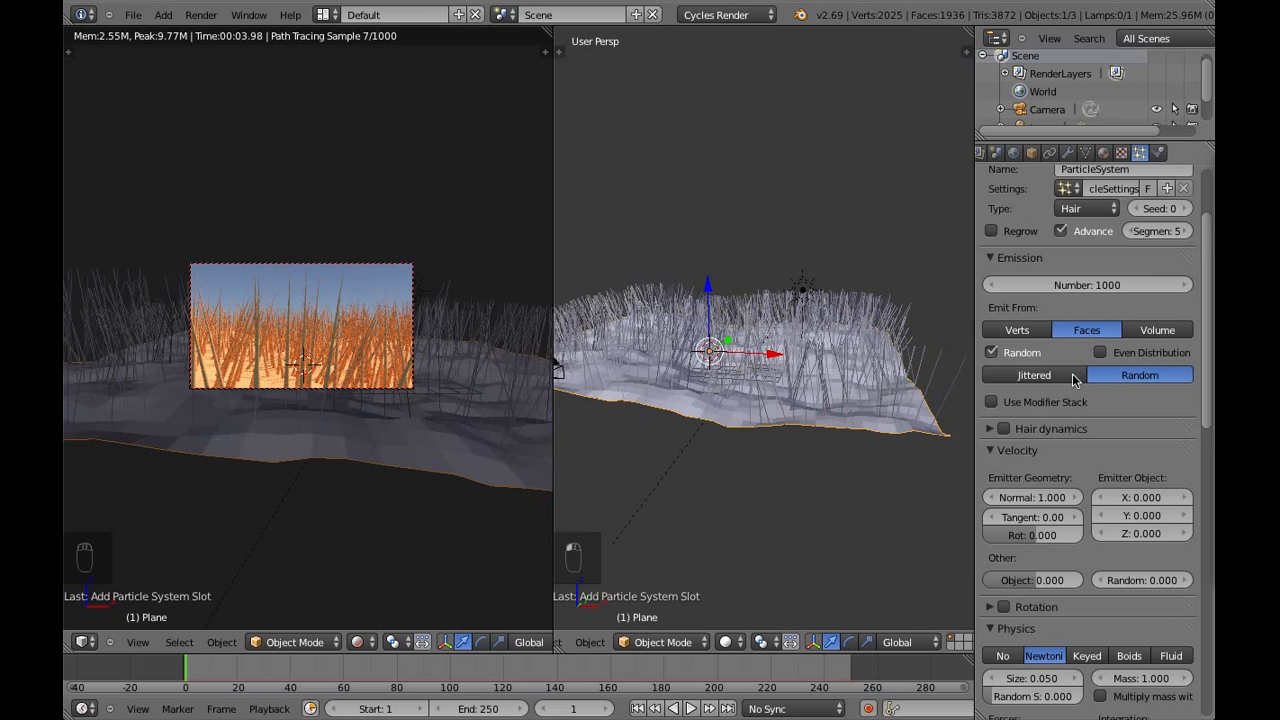
# Set the hair particles' emitter geometry Normal velocity to 0.19
pyautogui.scroll(-3, 1051, 409)
pyautogui.moveTo(808, 422); pyautogui.dragTo(805, 388, button='middle')
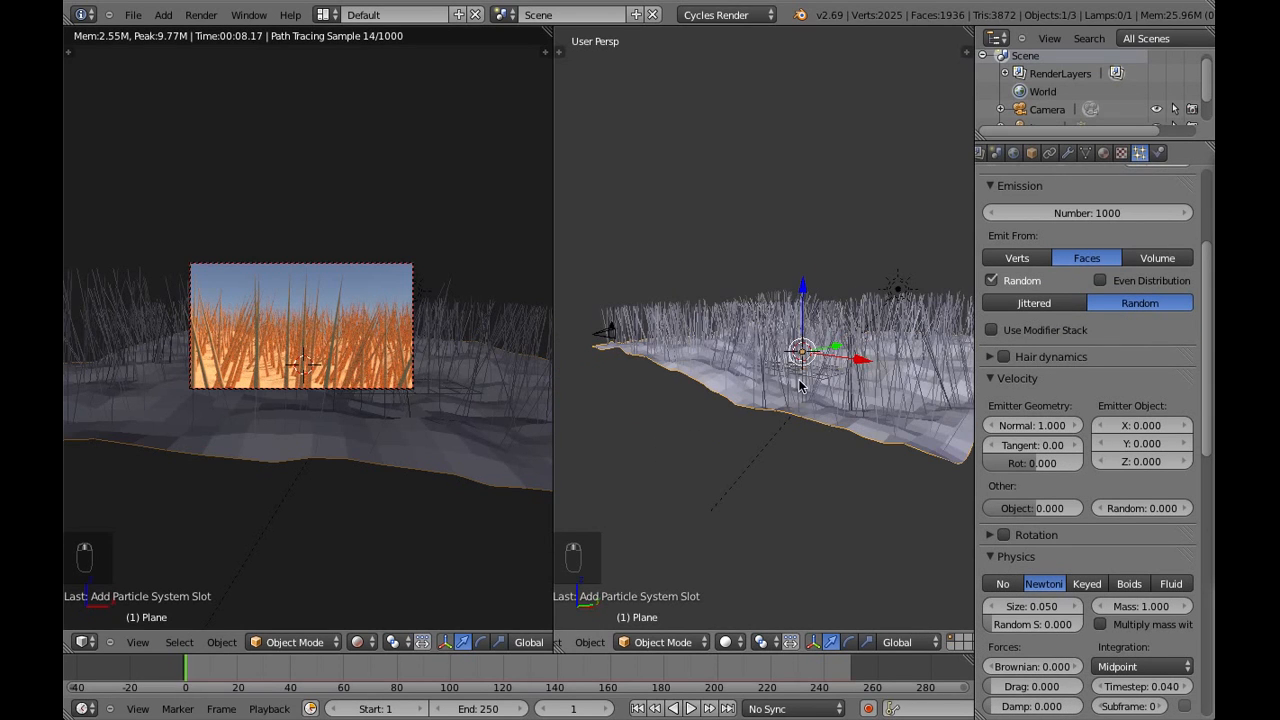
pyautogui.click(1043, 426)
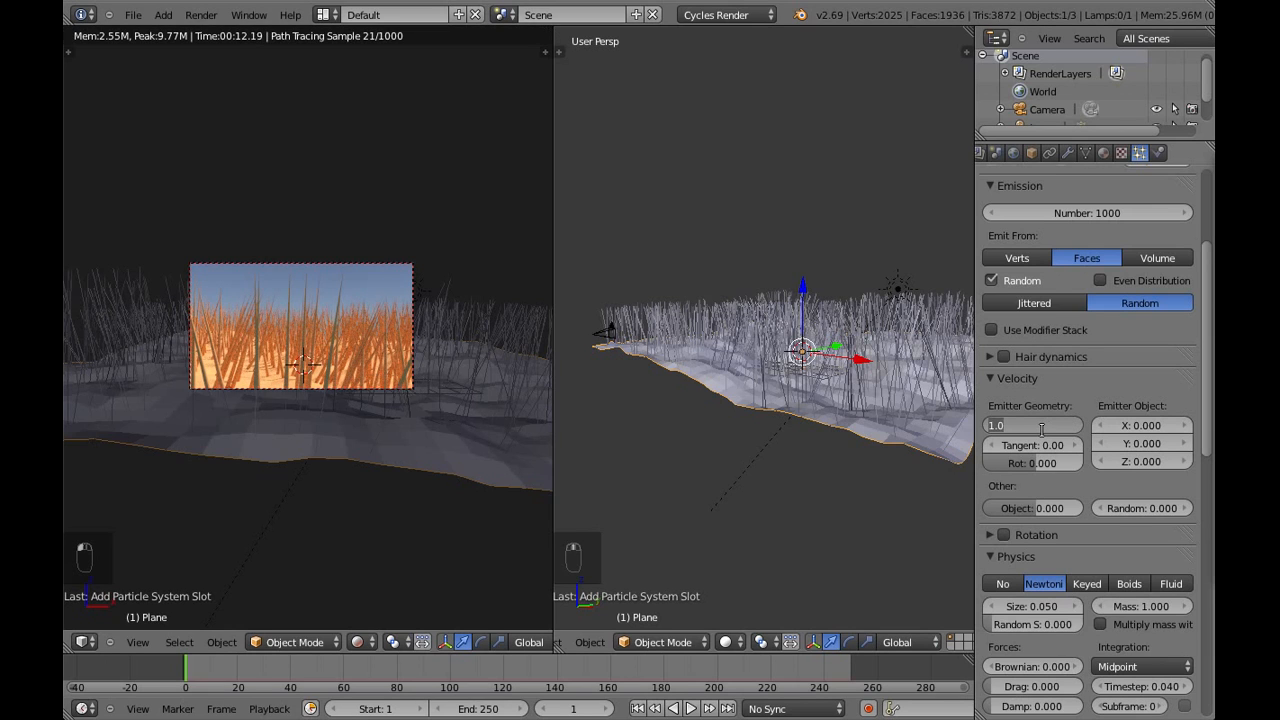
pyautogui.press('BackSpace')
pyautogui.write('.19')
pyautogui.press('Return')
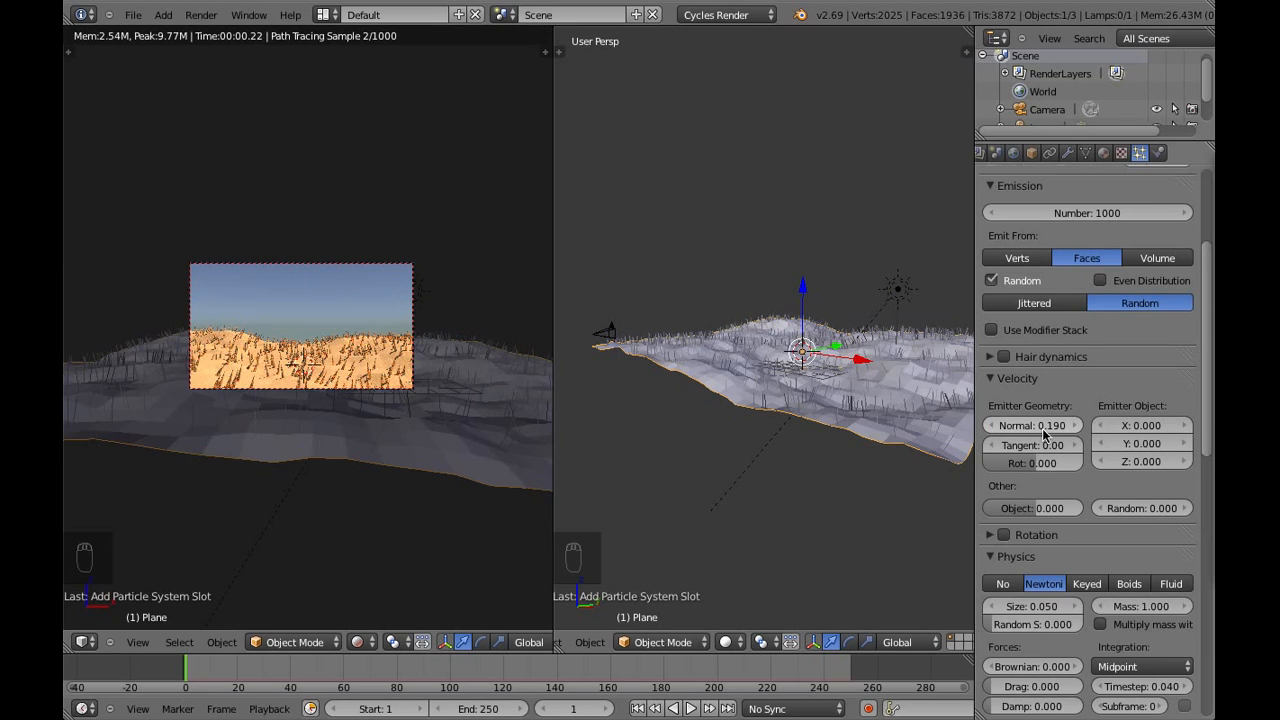
pyautogui.moveTo(849, 434); pyautogui.dragTo(882, 454, button='middle')
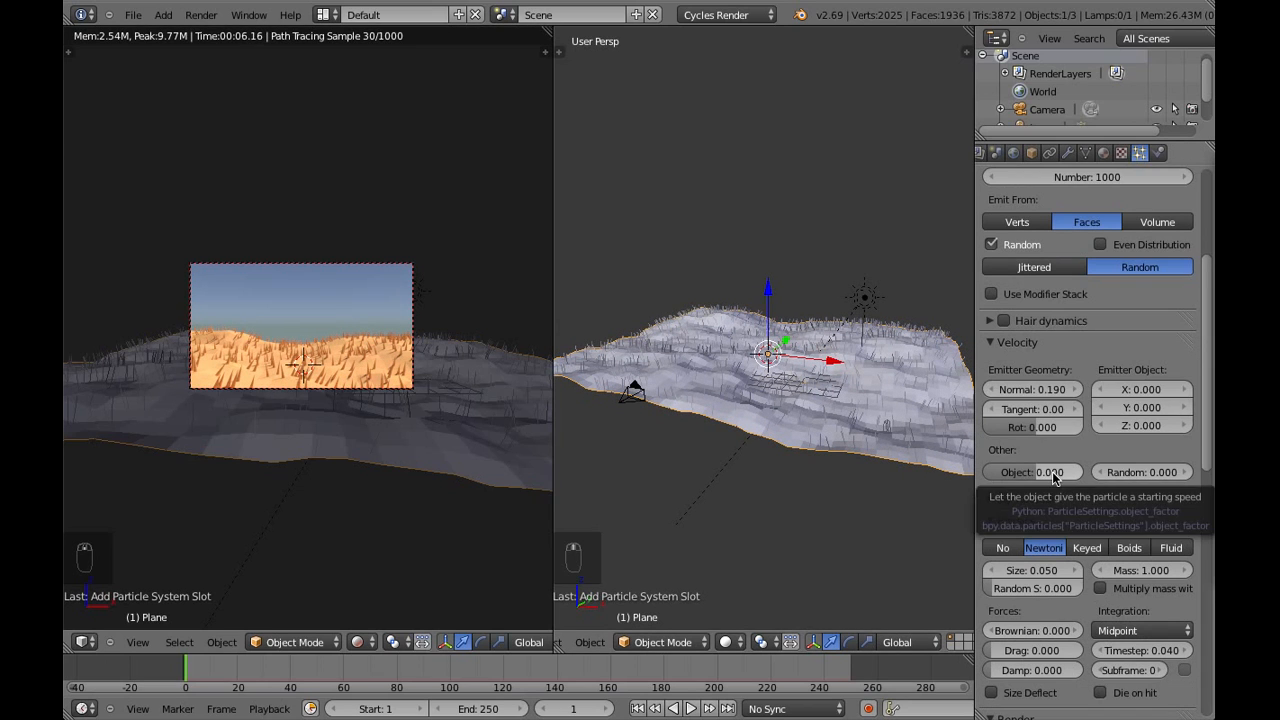
# Set the hair particles' physics size to 0.02 and their random size to 0.02
pyautogui.scroll(-2, 1052, 471)
pyautogui.scroll(-1, 1026, 348)
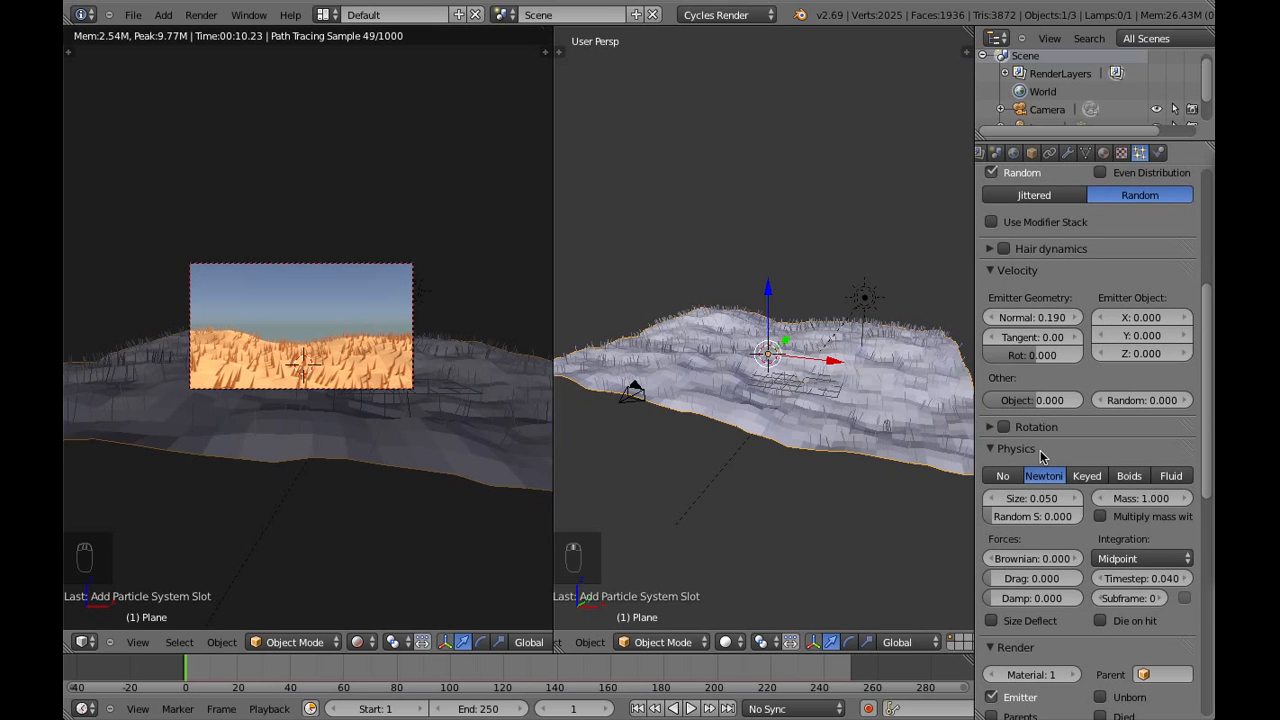
pyautogui.scroll(-3, 1034, 454)
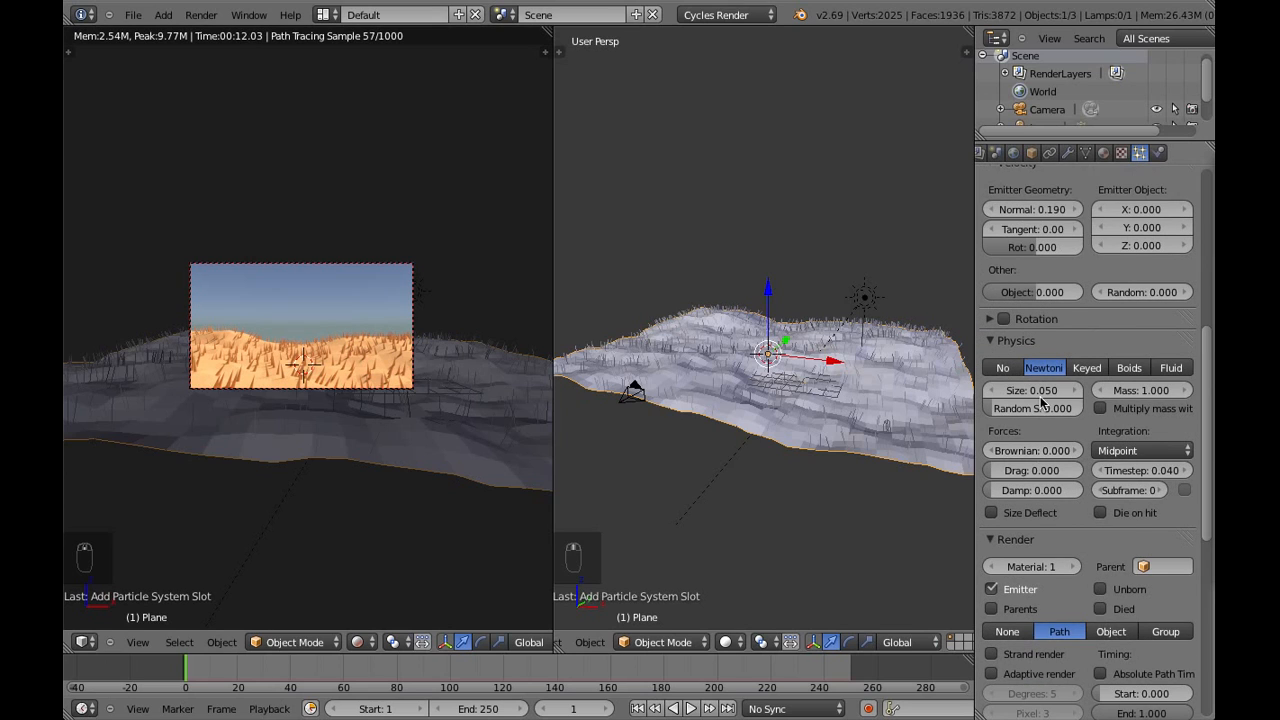
pyautogui.click(1040, 392)
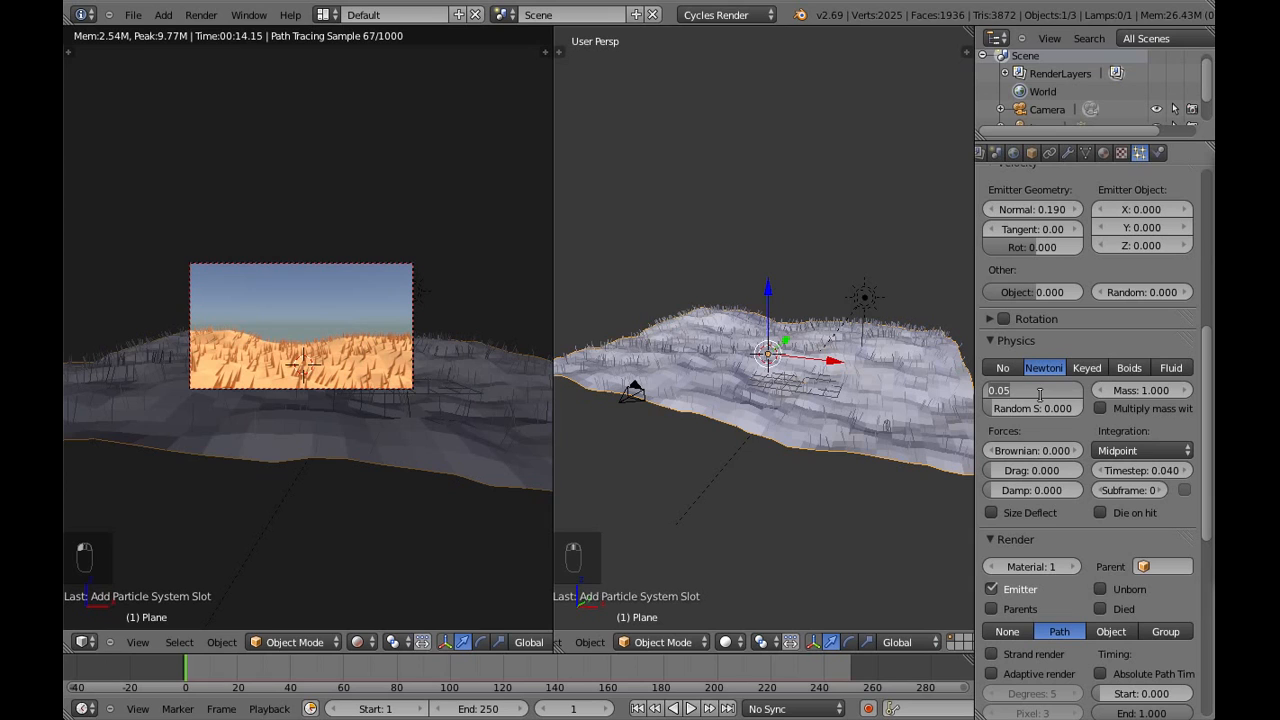
pyautogui.press('BackSpace')
pyautogui.write('.02')
pyautogui.press('Return')
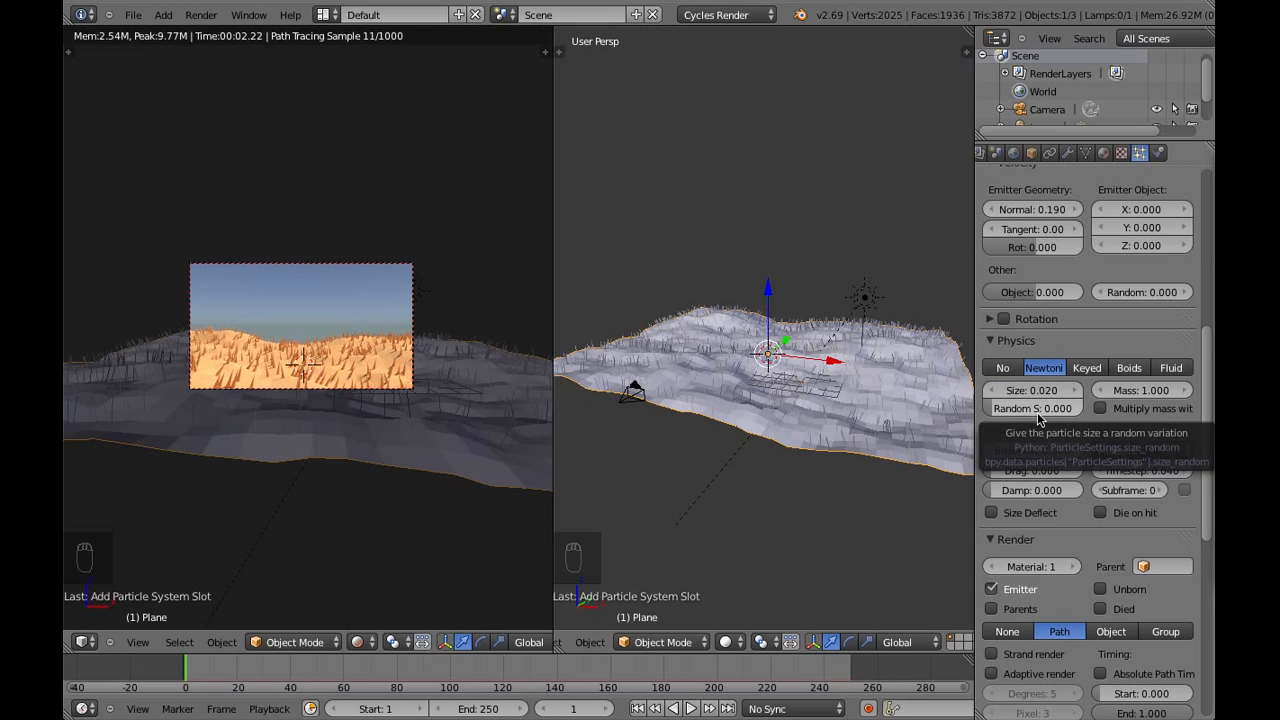
pyautogui.click(1037, 410)
pyautogui.write('.0')
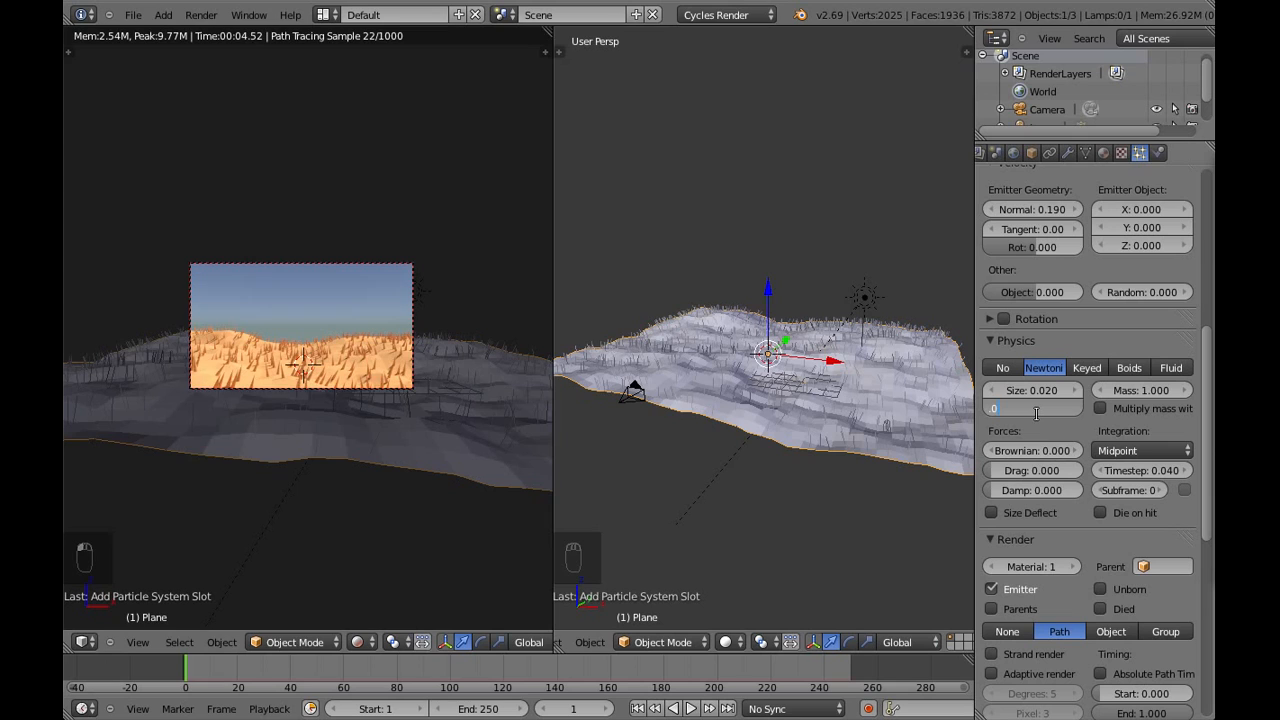
pyautogui.write('2')
pyautogui.press('Return')
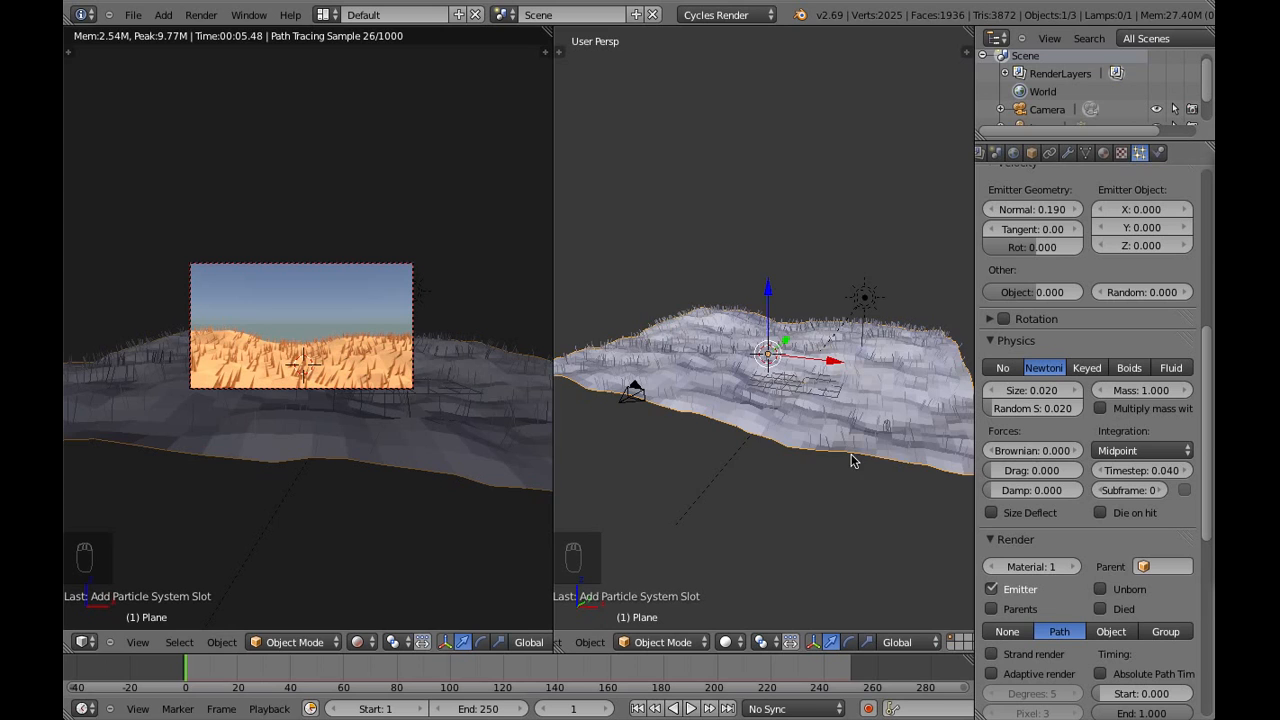
# Set the hair particles' Brownian force to 0.02
pyautogui.scroll(1, 849, 456)
pyautogui.moveTo(849, 456); pyautogui.dragTo(894, 453, button='middle')
pyautogui.scroll(3, 793, 458)
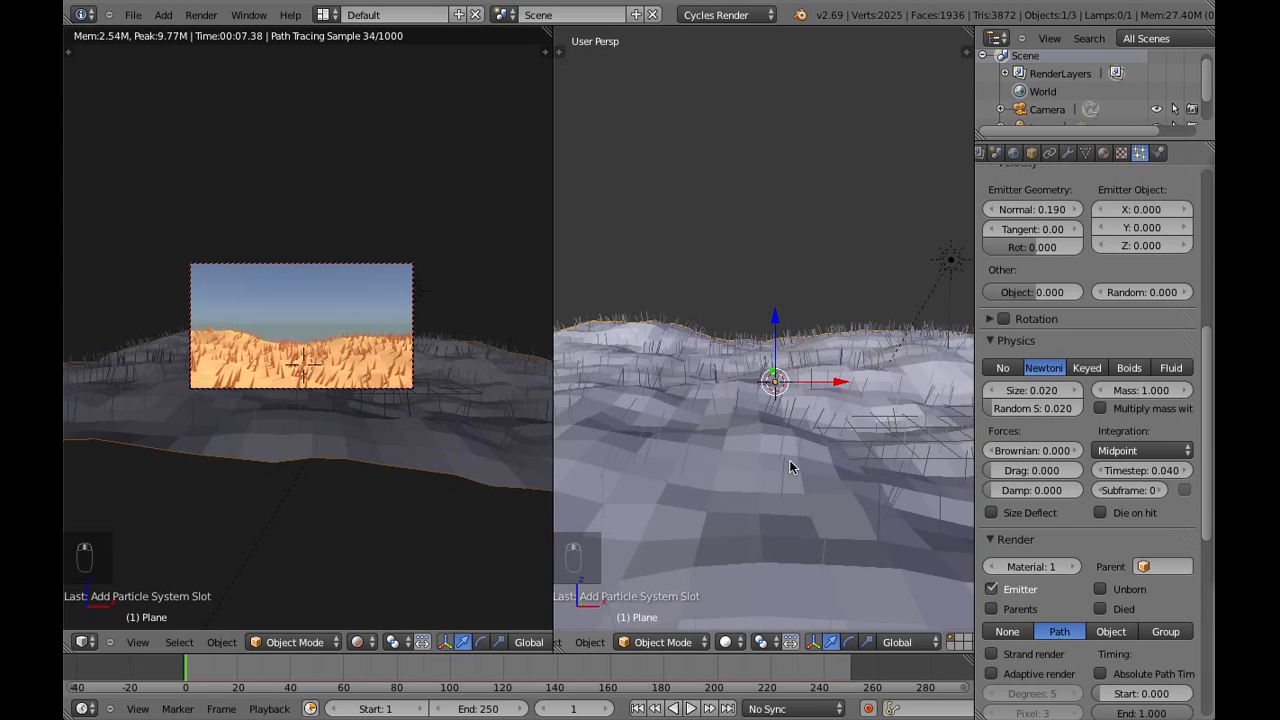
pyautogui.moveTo(791, 458)
pyautogui.mouseDown(button='middle')
pyautogui.moveTo(804, 456)
pyautogui.moveTo(799, 442)
pyautogui.mouseUp(button='middle')
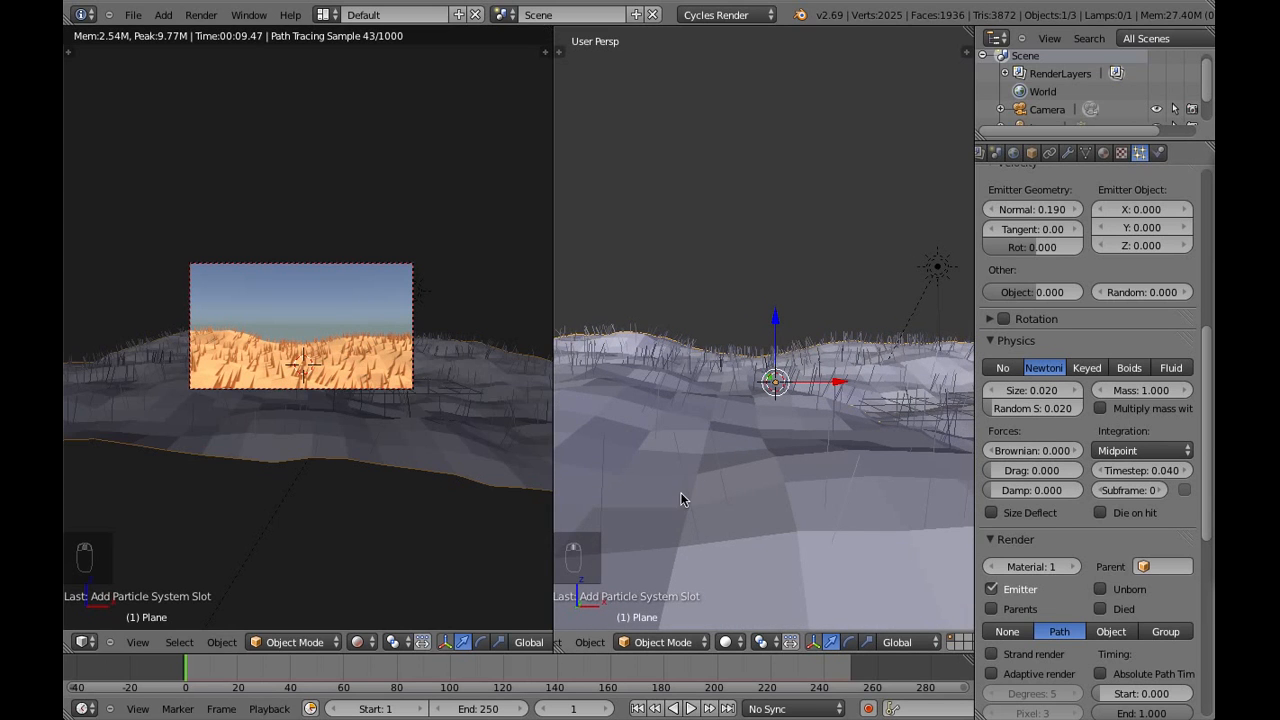
pyautogui.scroll(-2, 697, 471)
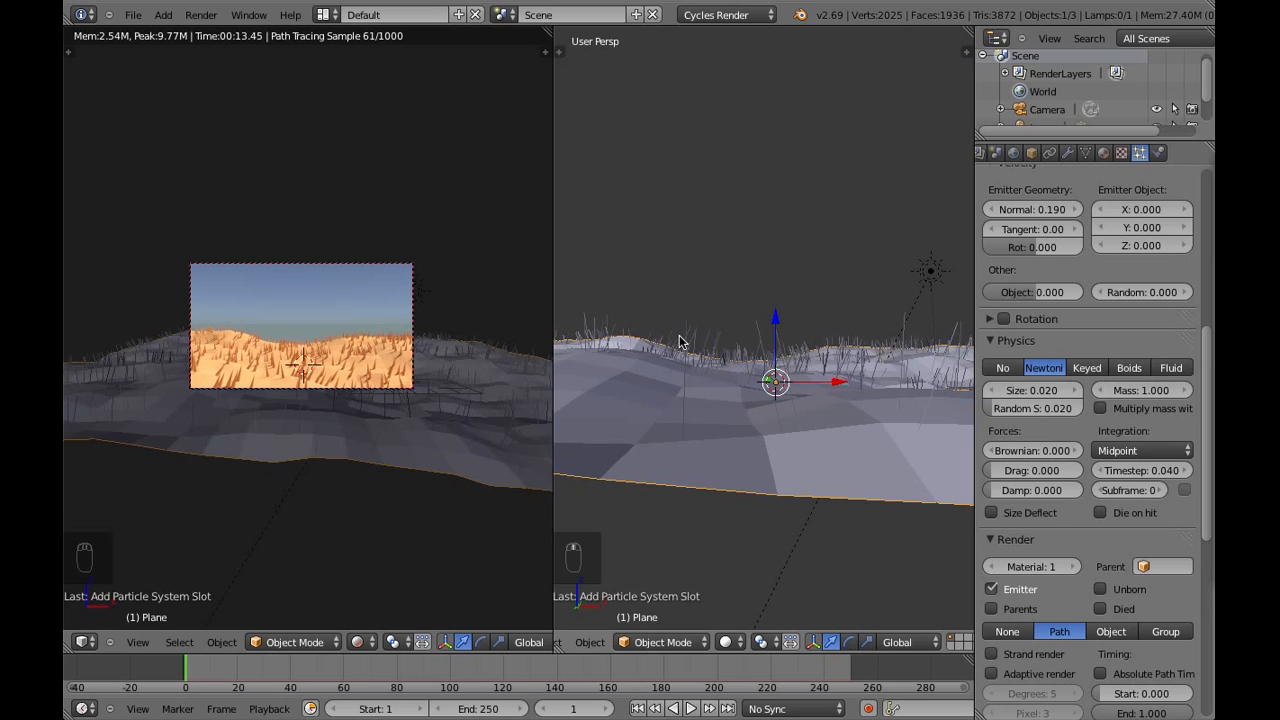
pyautogui.scroll(2, 760, 398)
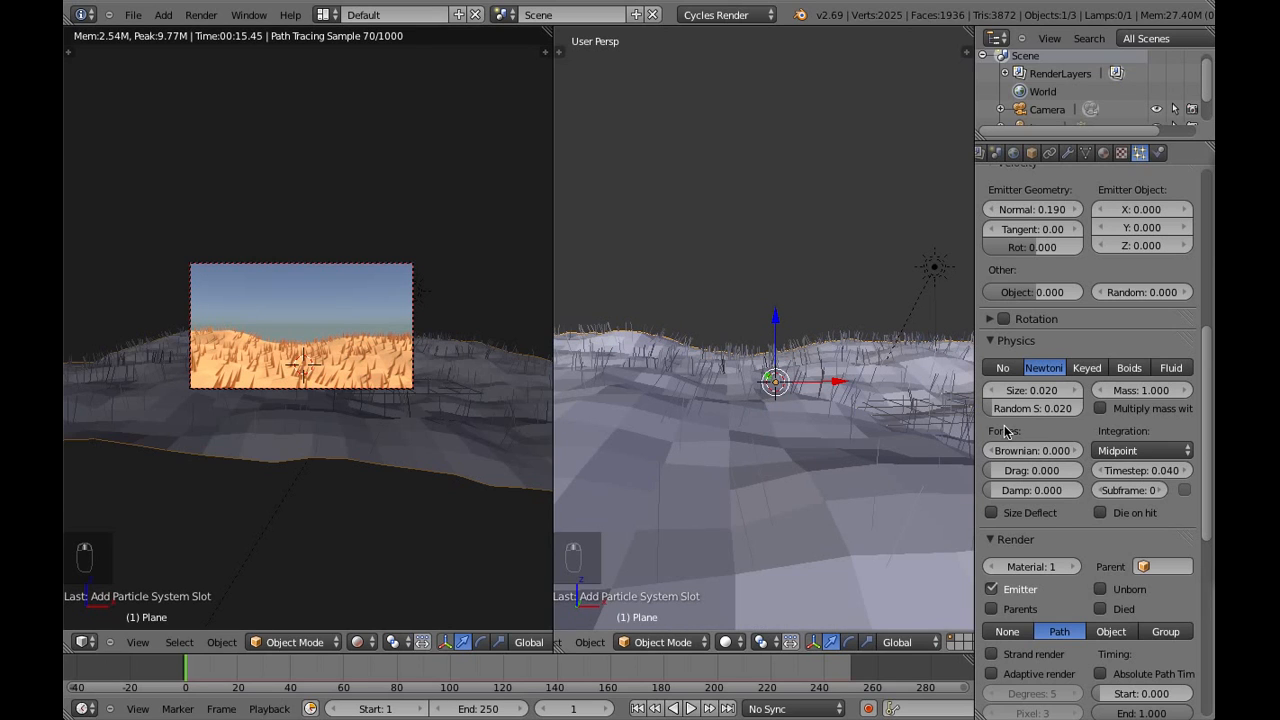
pyautogui.click(1050, 451)
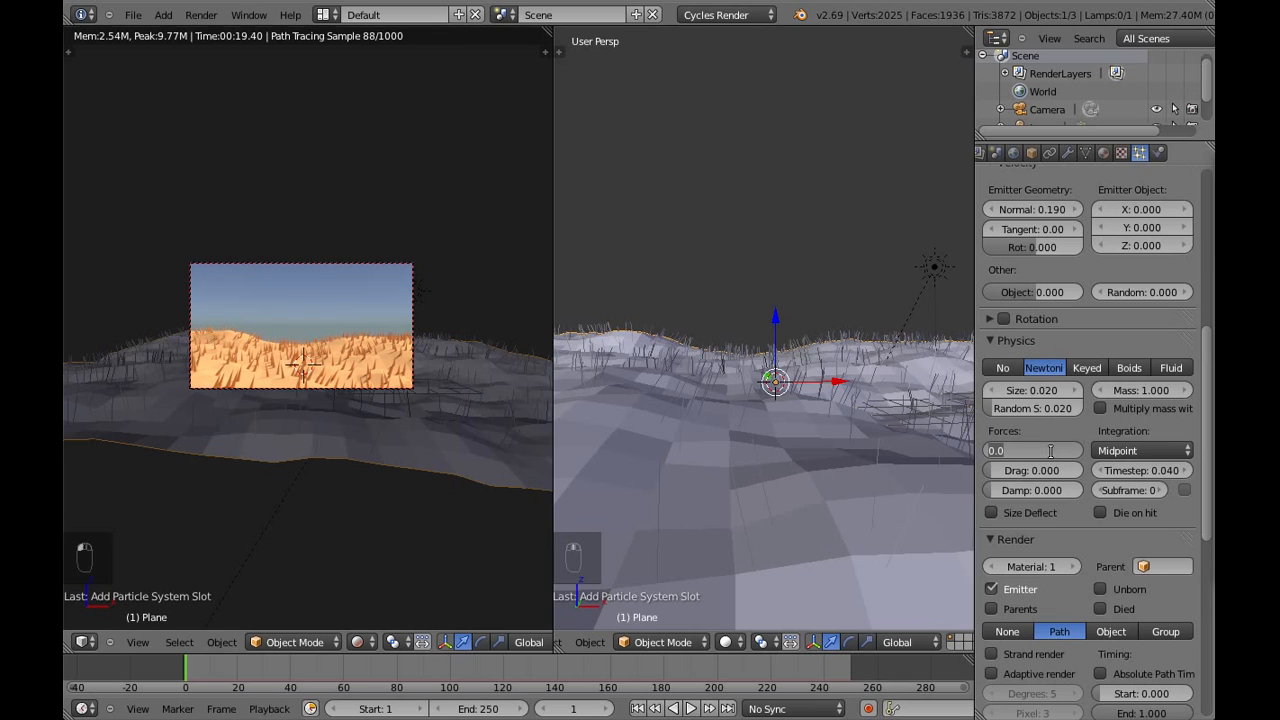
pyautogui.write('0.02')
pyautogui.press('Return')
# Examine the hair strands across the ground and collapse the particle system's Physics settings
pyautogui.scroll(-1, 875, 426)
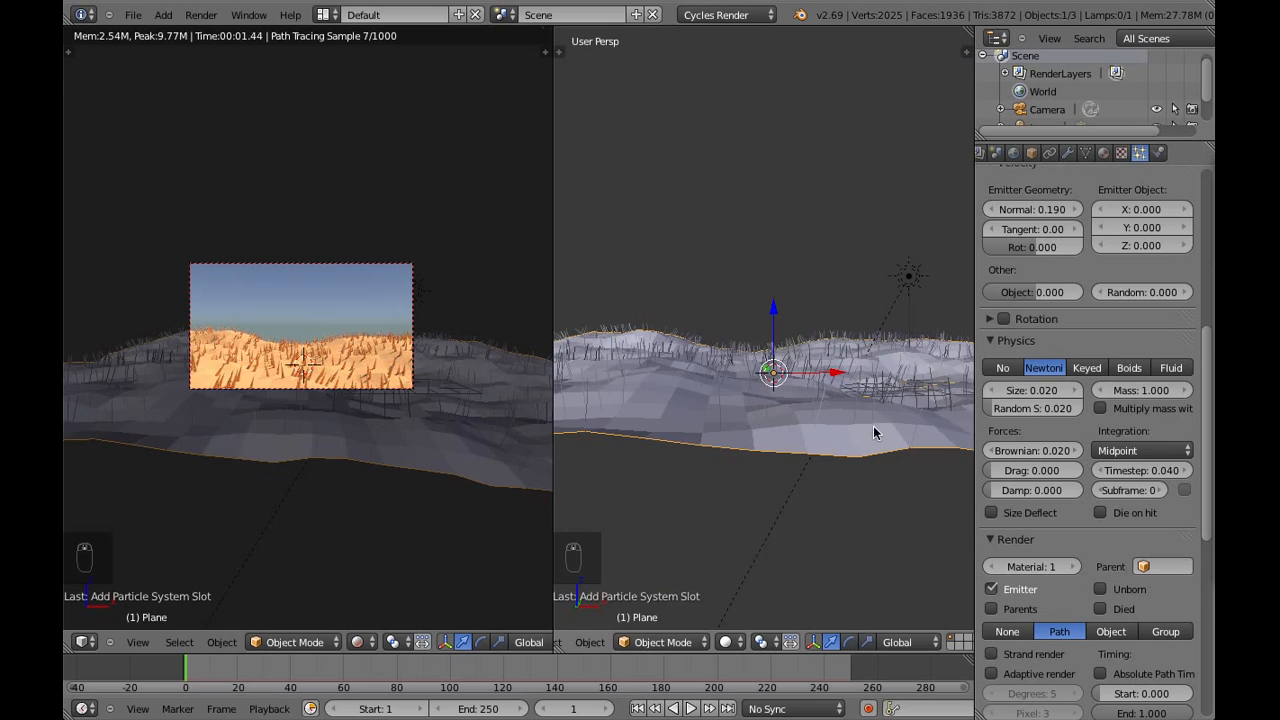
pyautogui.moveTo(873, 428); pyautogui.dragTo(832, 453, button='middle')
pyautogui.scroll(1, 838, 457)
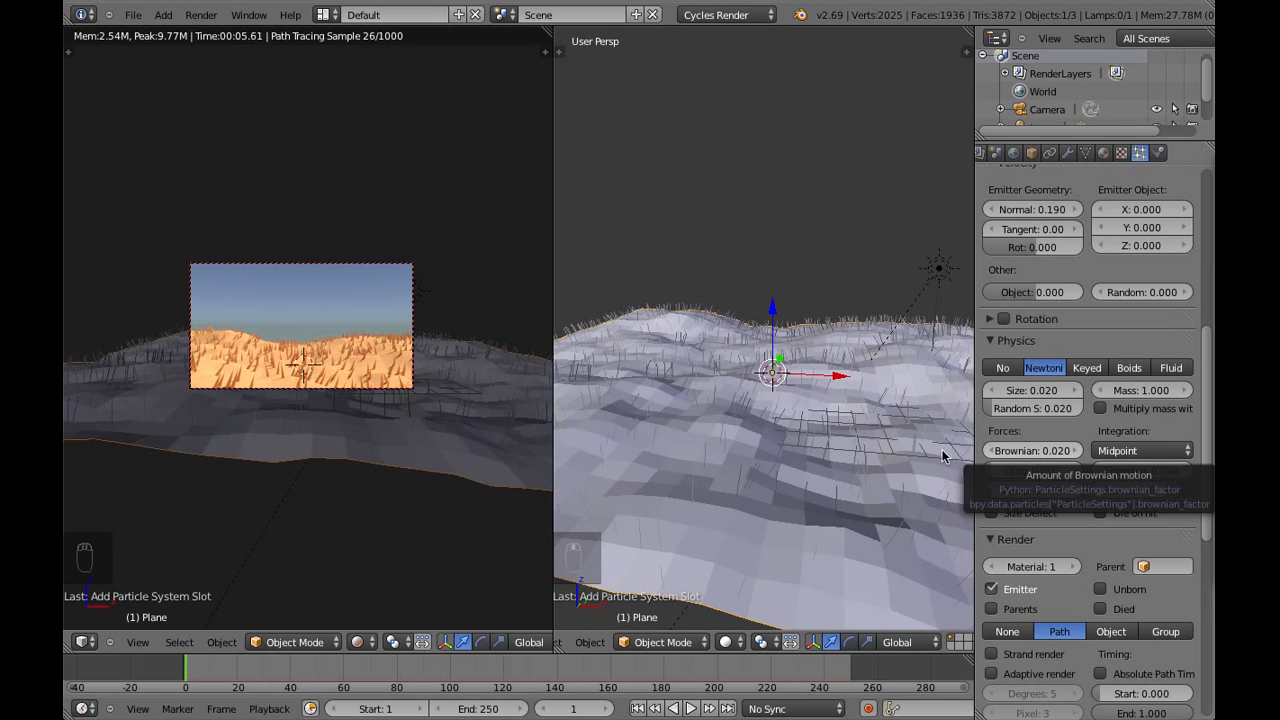
pyautogui.moveTo(815, 454); pyautogui.dragTo(843, 457, button='middle')
pyautogui.scroll(-3, 1052, 471)
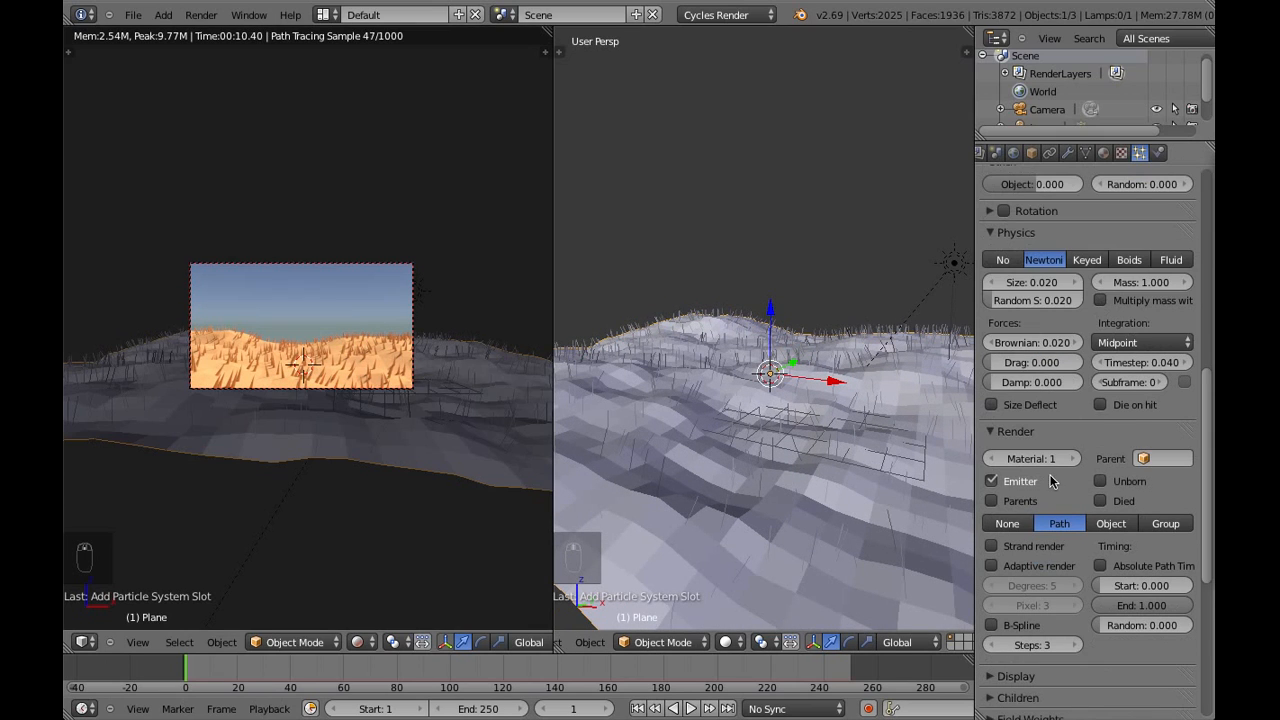
pyautogui.click(1016, 233)
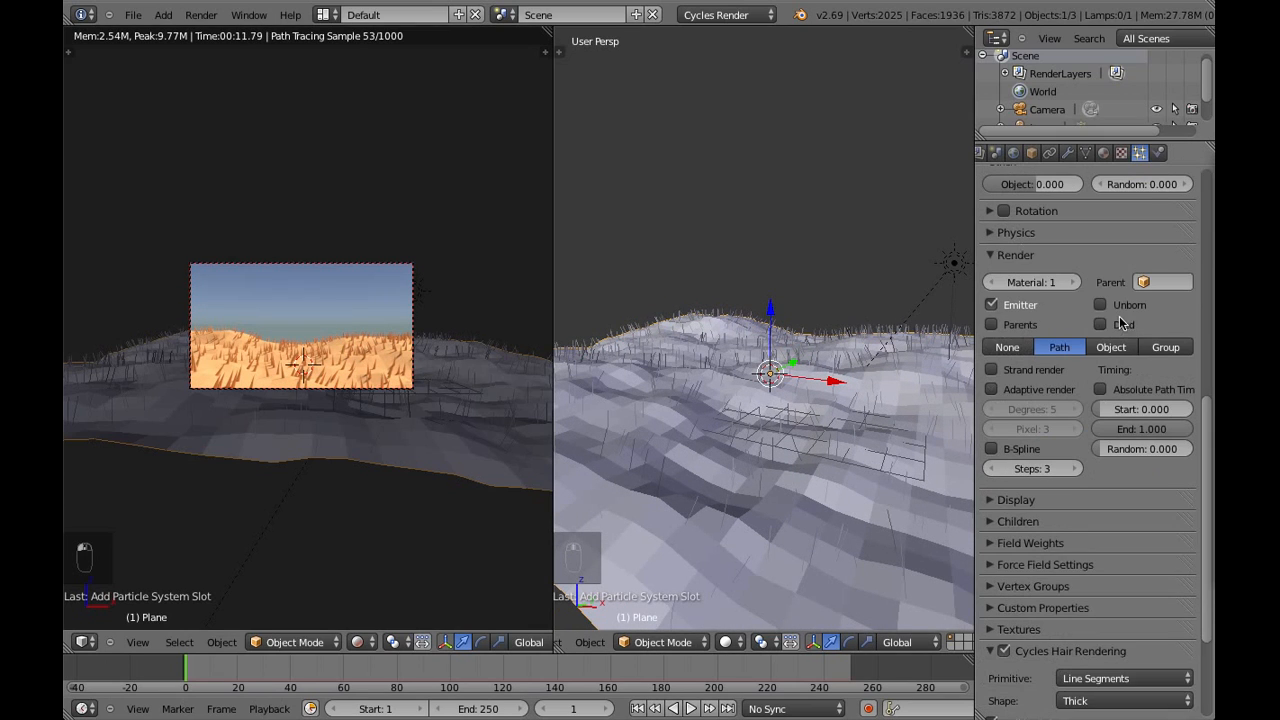
# Set the hair particles' render material to 2 and enable Strand render and B-Spline
pyautogui.click(1074, 283)
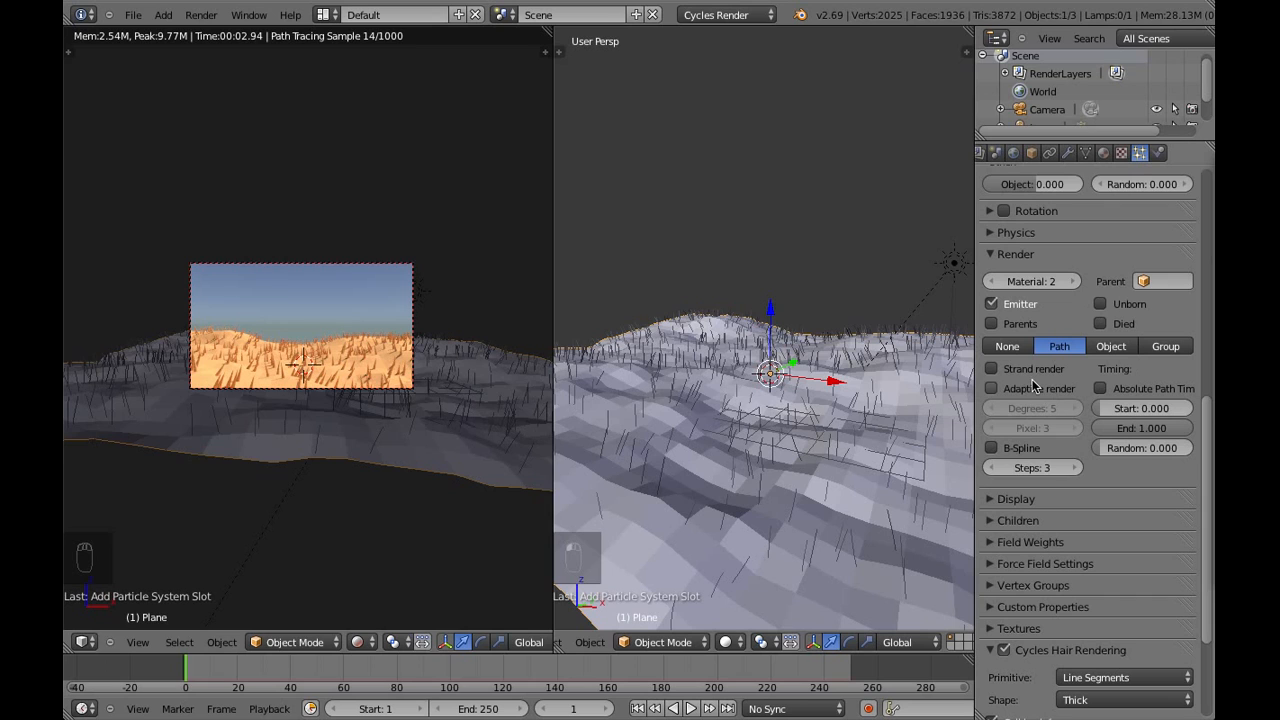
pyautogui.click(993, 374)
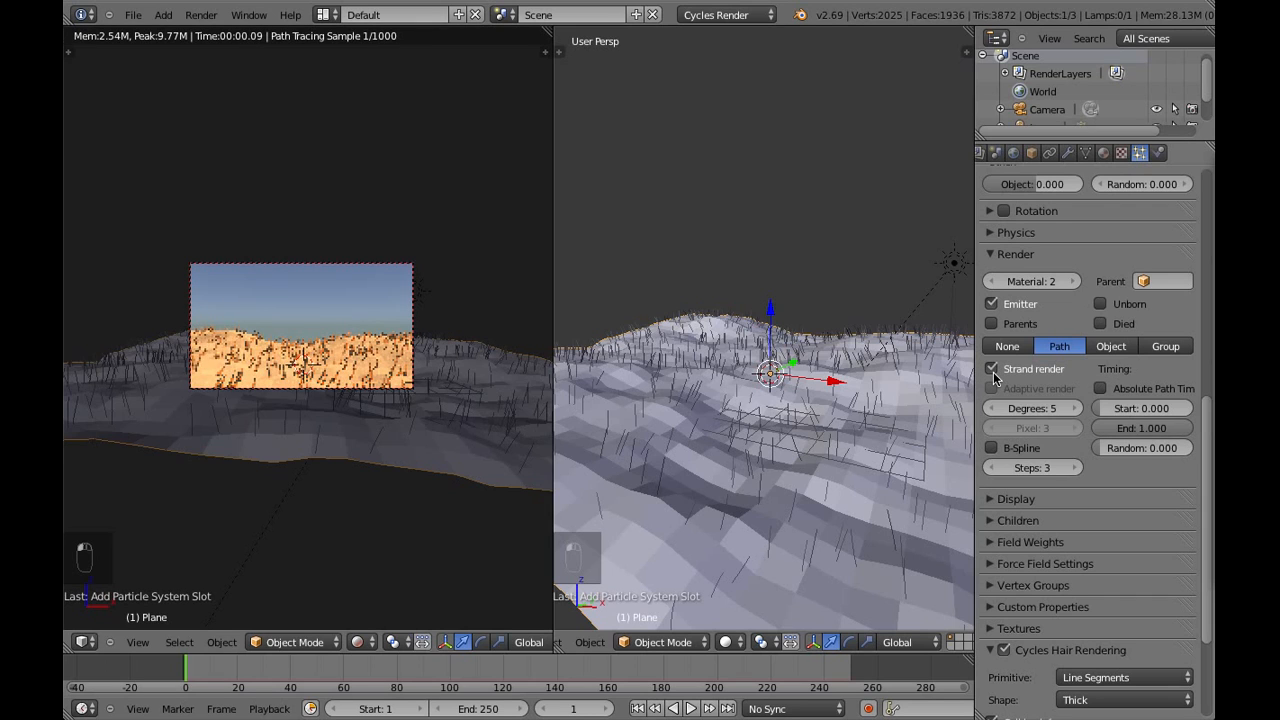
pyautogui.click(994, 448)
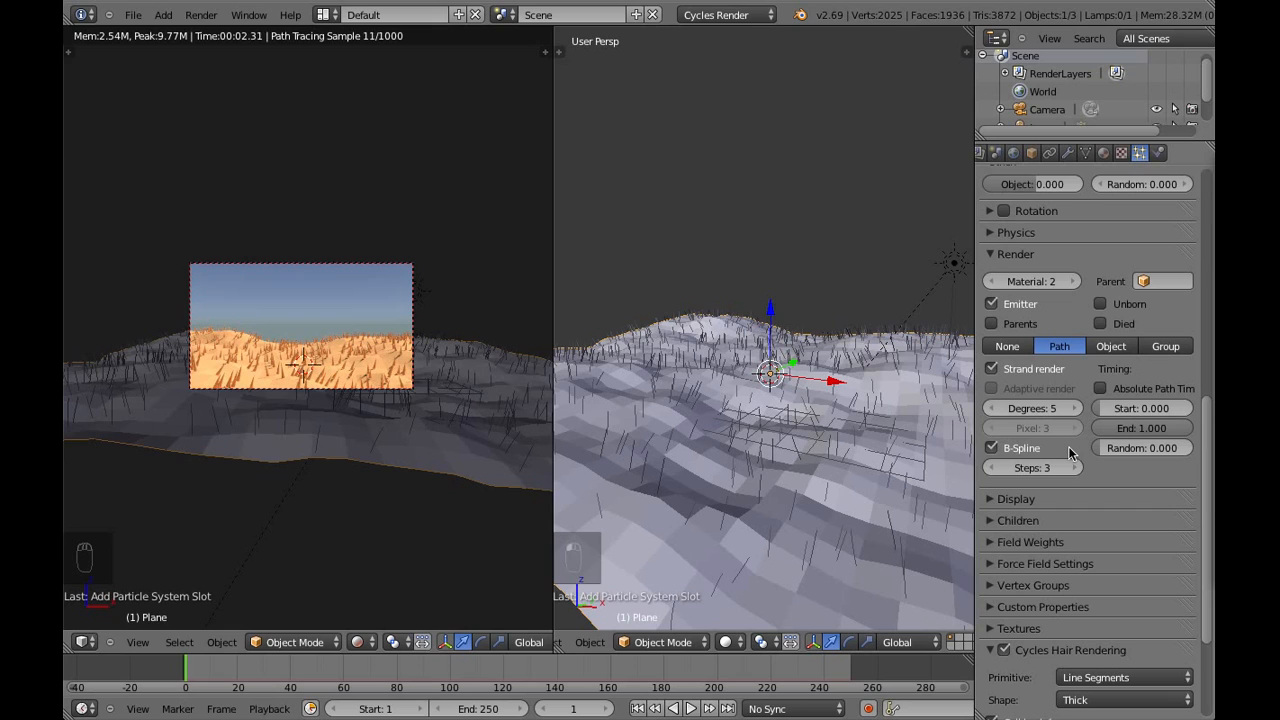
# Set the hair strands' root thickness to 0.22 in the Cycles hair settings and check the strands across the ground
pyautogui.scroll(-2, 1070, 453)
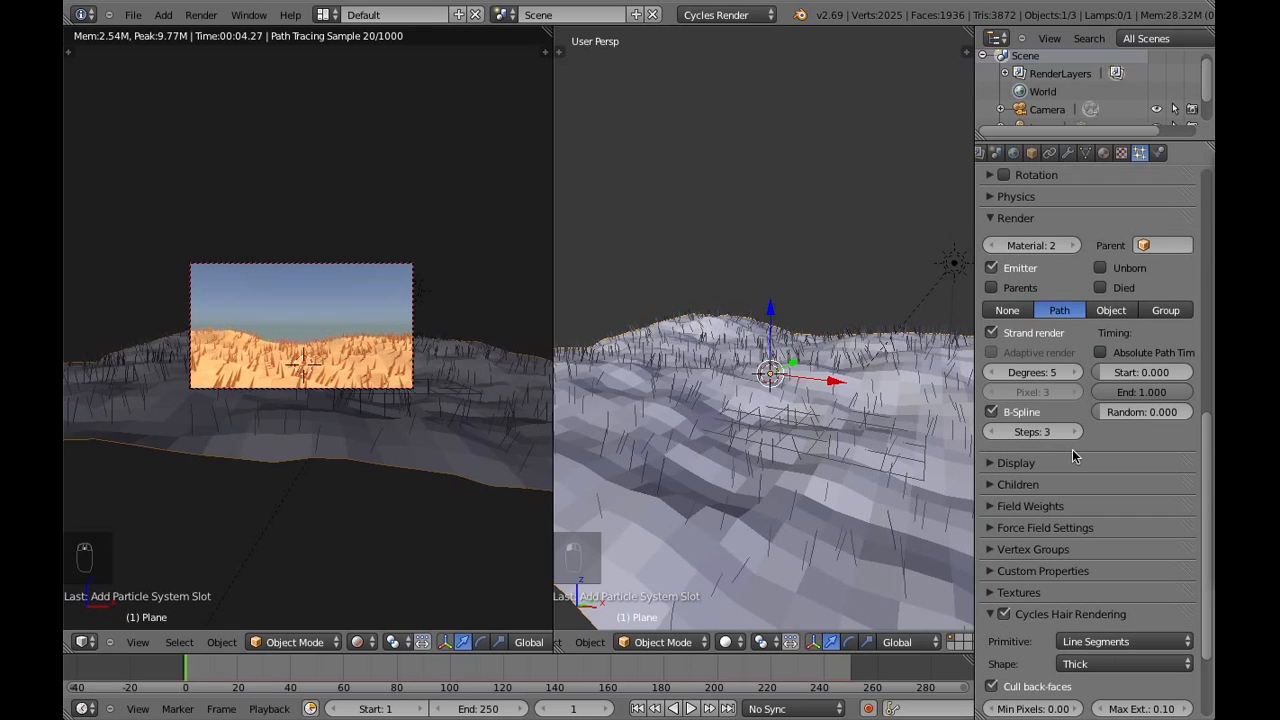
pyautogui.scroll(-6, 1073, 452)
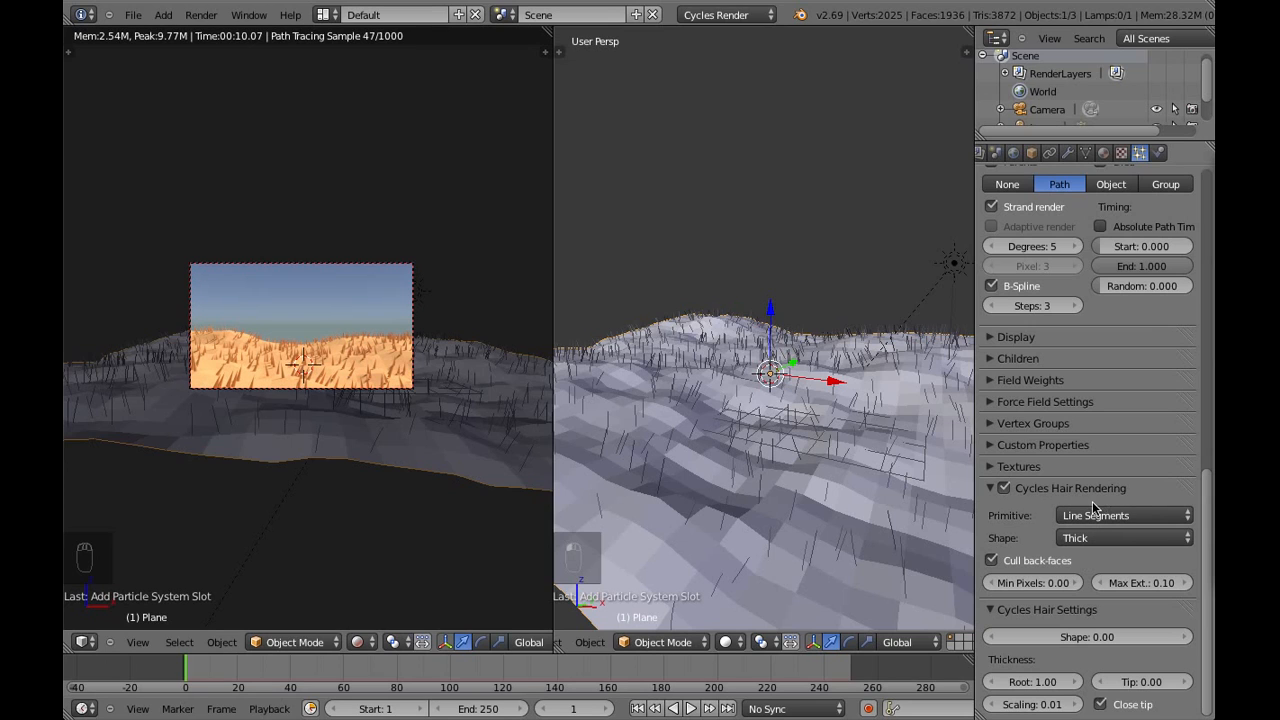
pyautogui.click(1036, 684)
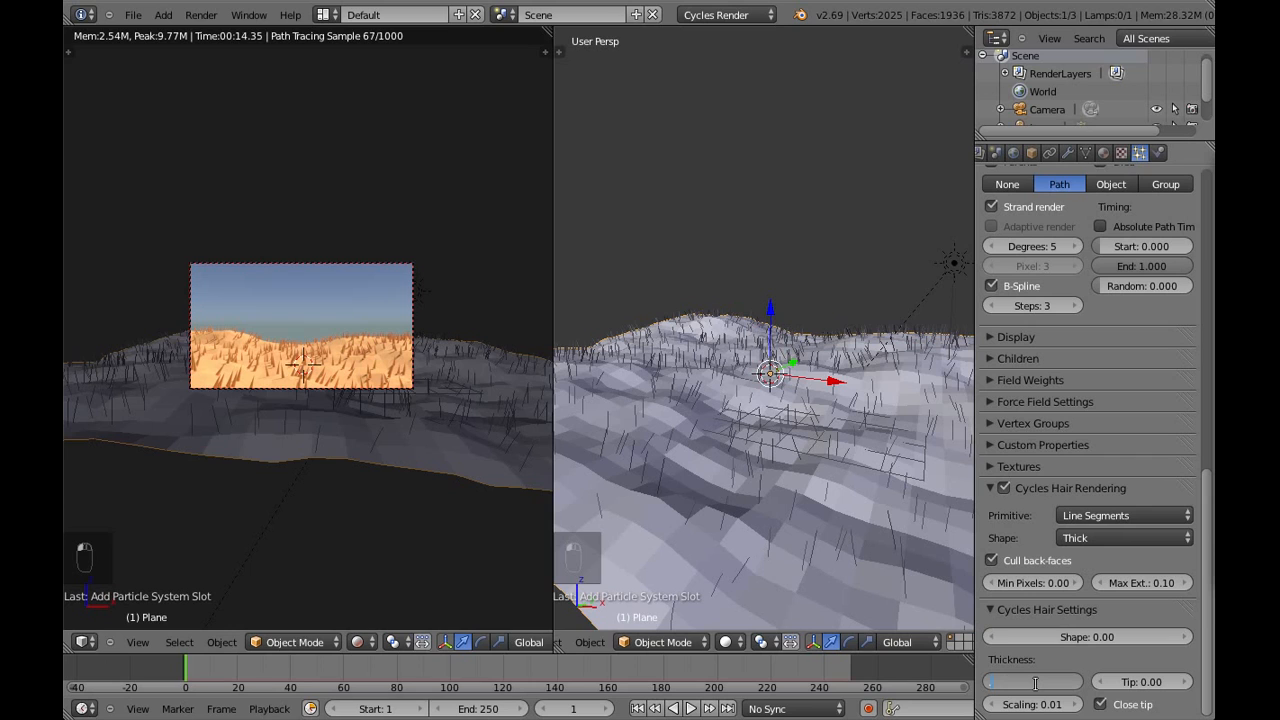
pyautogui.write('.22')
pyautogui.press('Return')
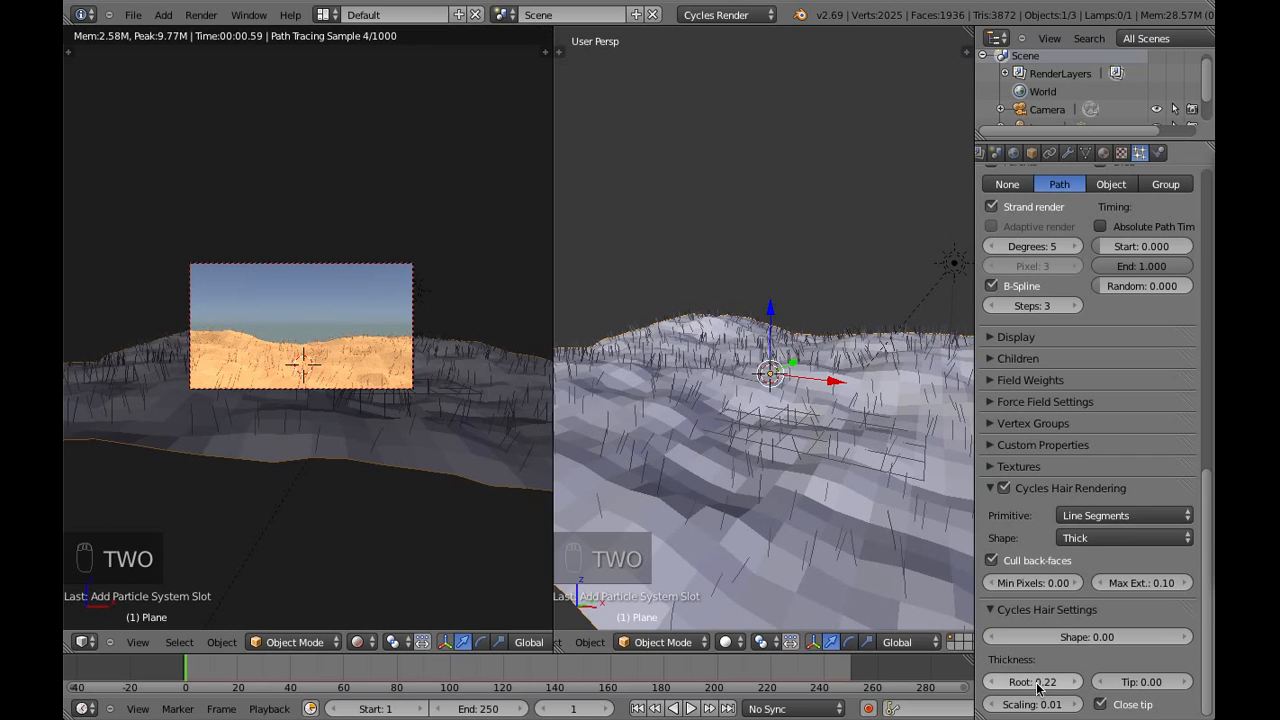
pyautogui.scroll(3, 311, 437)
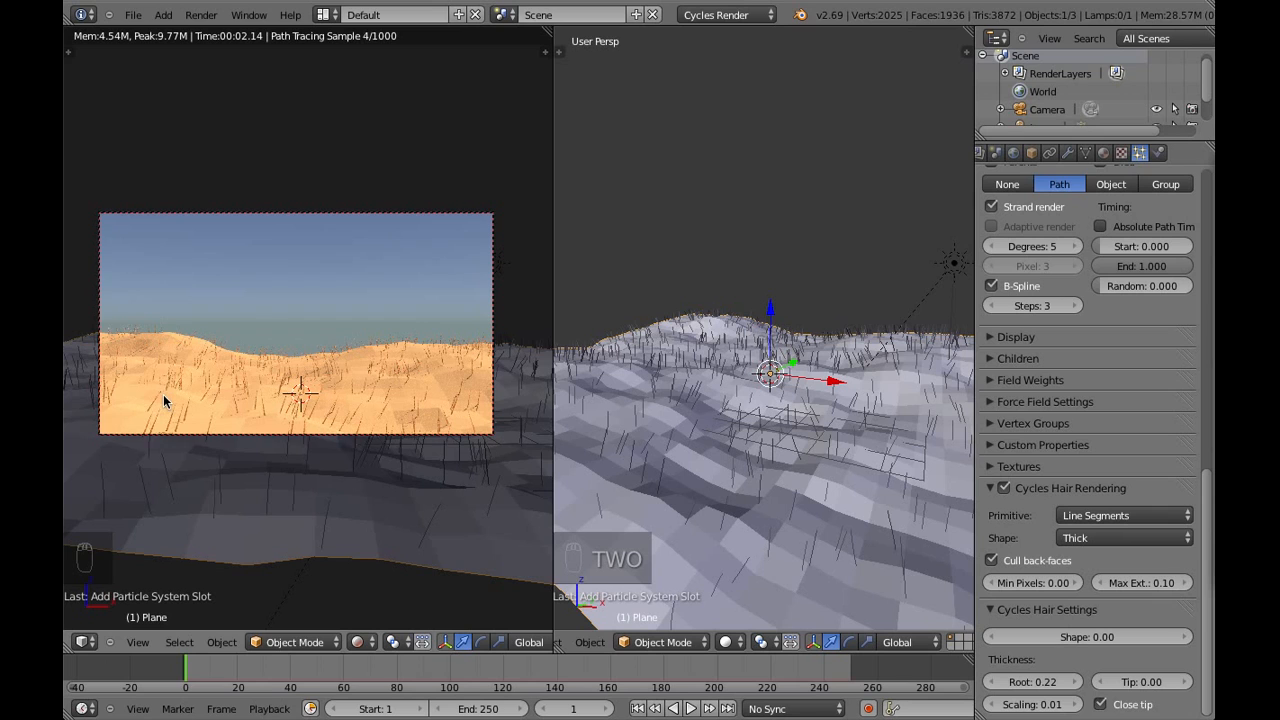
pyautogui.scroll(-3, 345, 442)
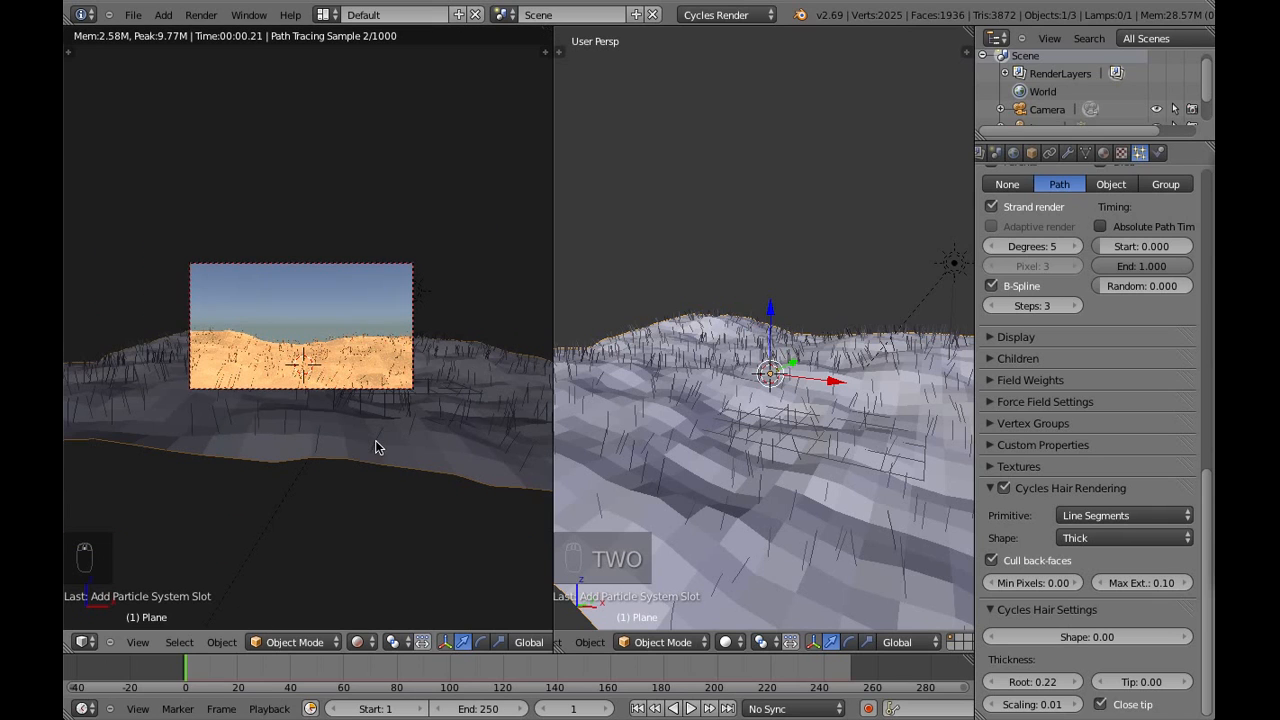
pyautogui.scroll(-5, 775, 477)
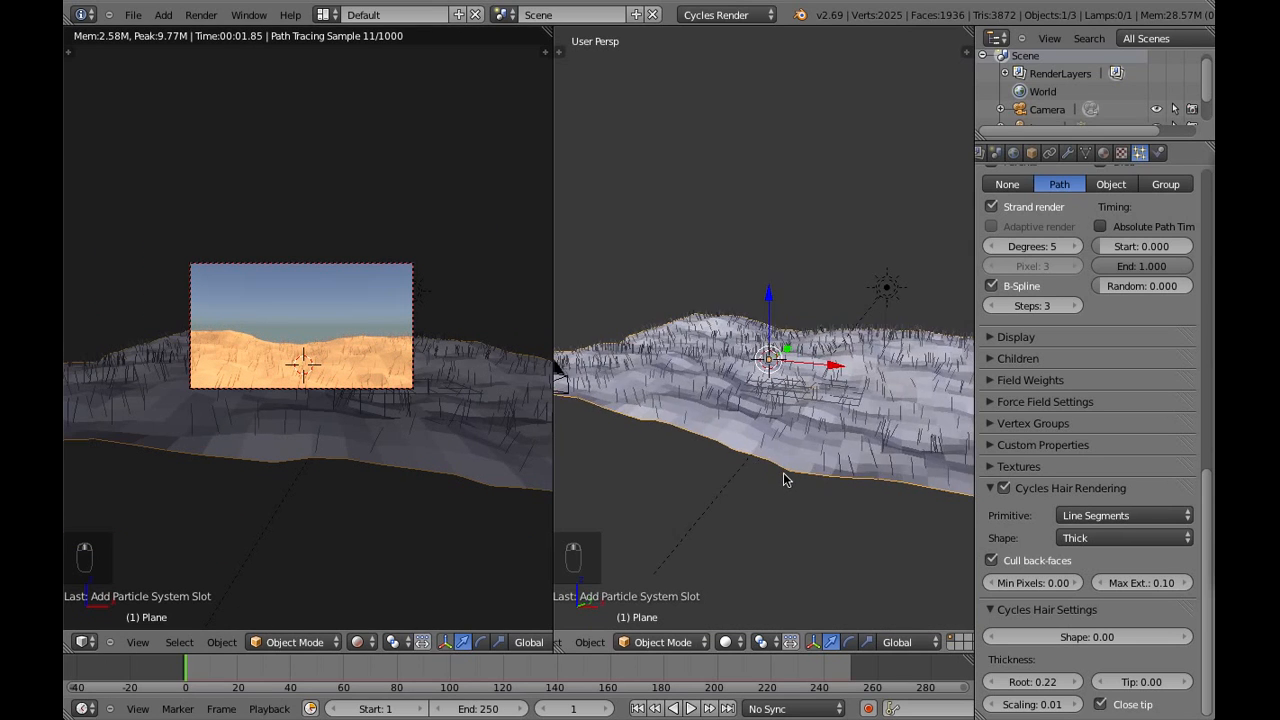
pyautogui.moveTo(841, 484); pyautogui.dragTo(778, 465, button='middle')
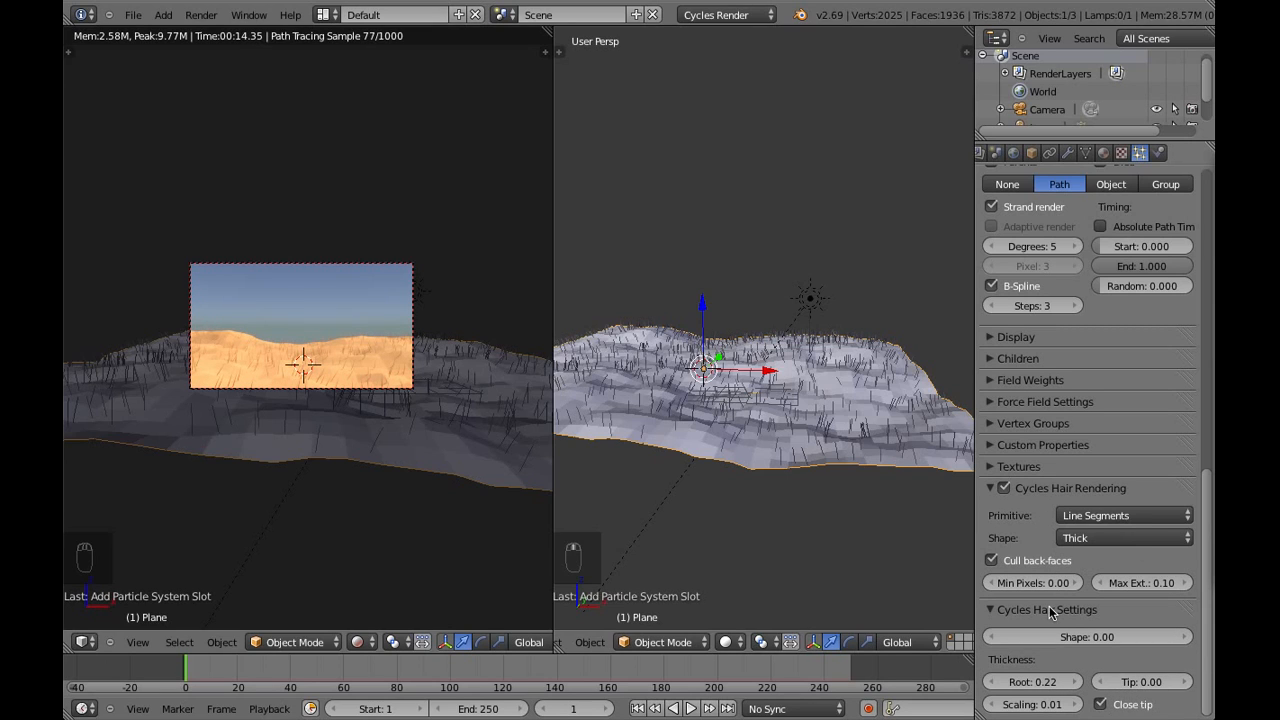
# Enable Simple children for the hair particles, then inspect the clumps up close and return to the camera view
pyautogui.click(1036, 493)
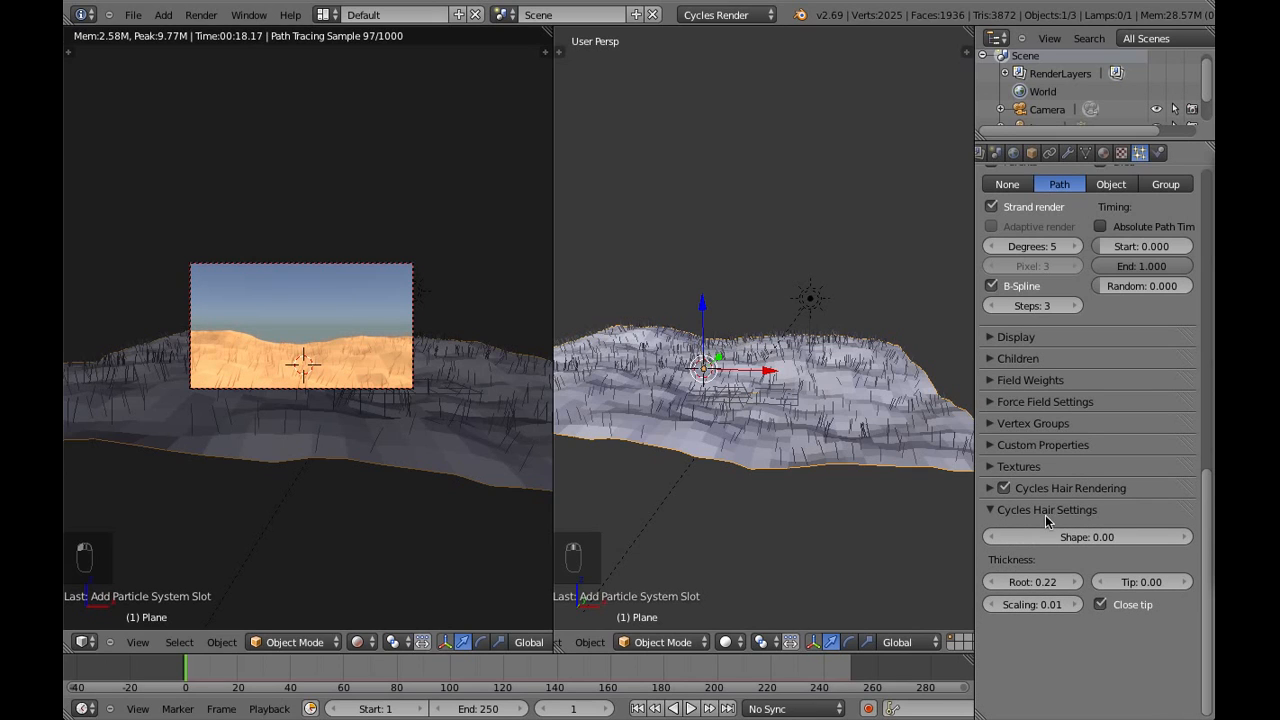
pyautogui.click(1046, 512)
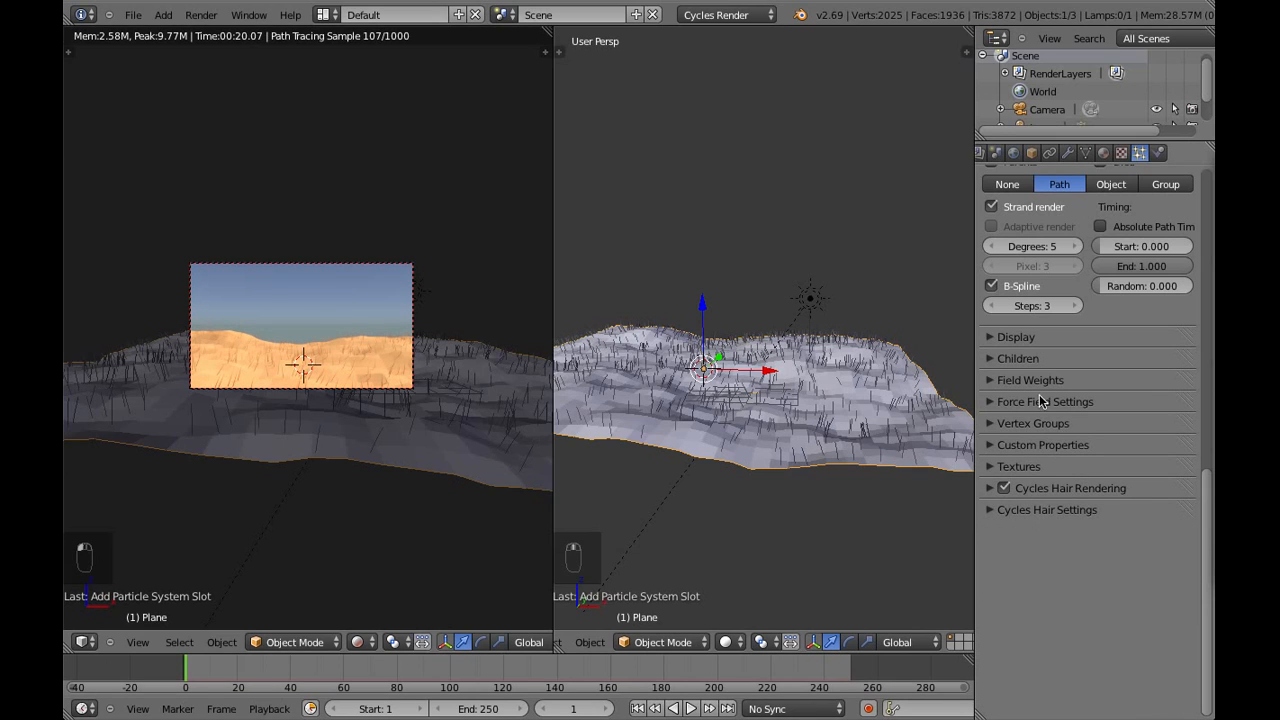
pyautogui.click(1019, 361)
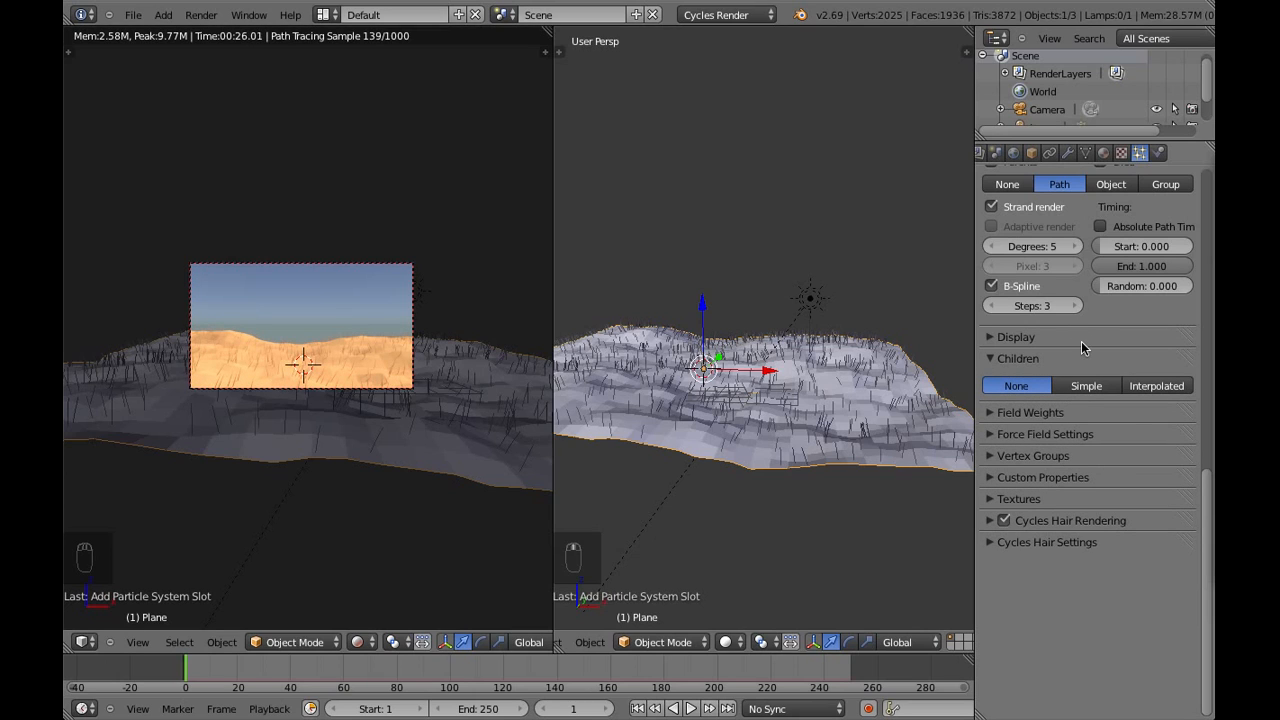
pyautogui.scroll(2, 1081, 347)
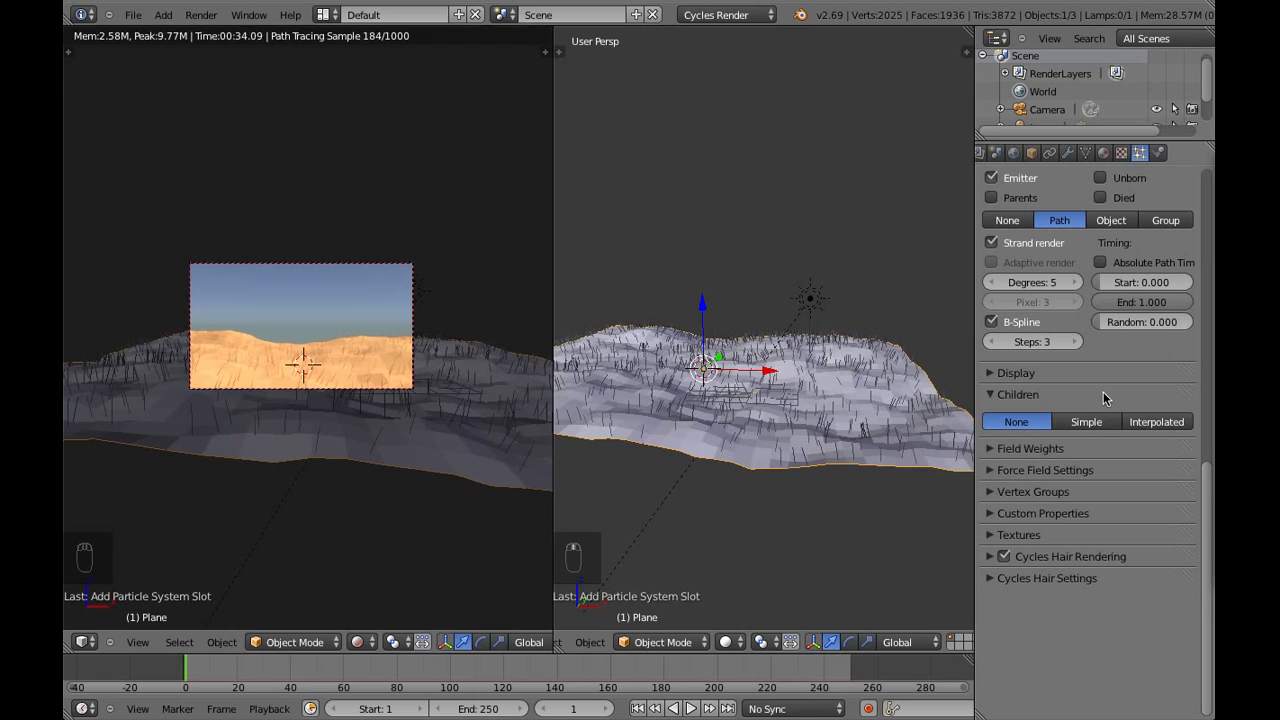
pyautogui.click(1095, 424)
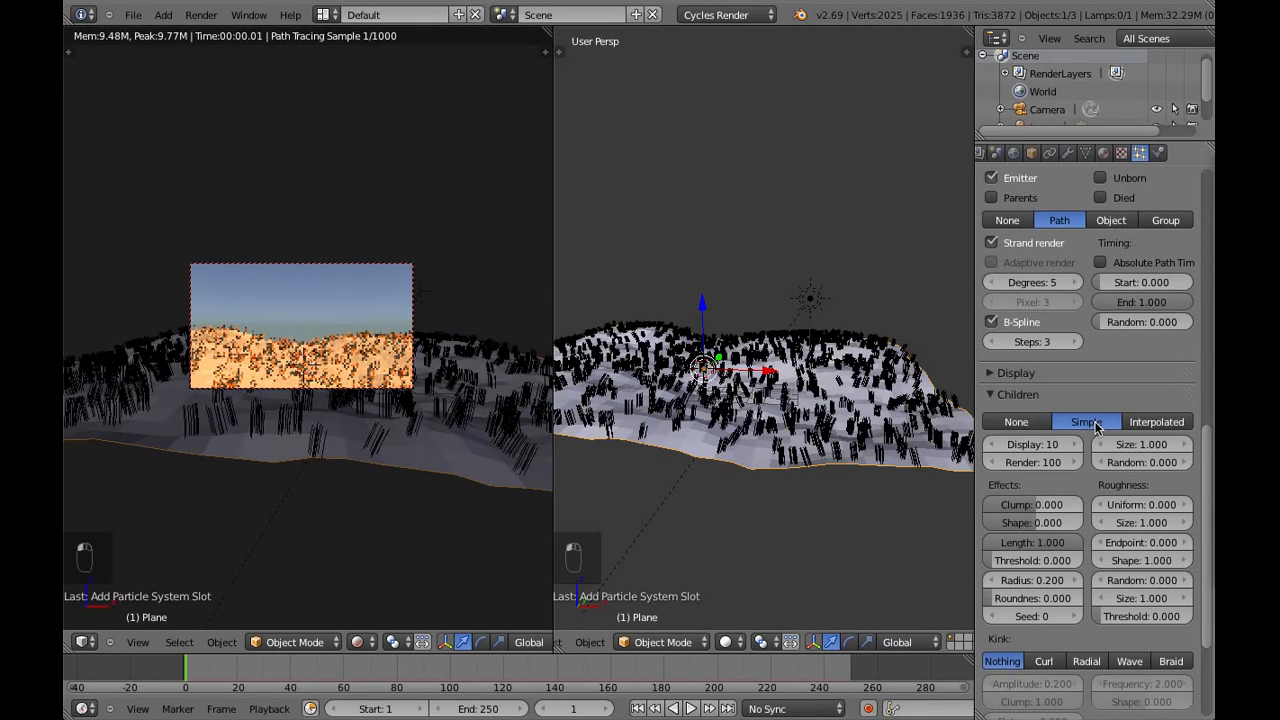
pyautogui.moveTo(451, 391)
pyautogui.mouseDown(button='middle')
pyautogui.moveTo(461, 377)
pyautogui.moveTo(425, 377)
pyautogui.moveTo(398, 400)
pyautogui.moveTo(444, 403)
pyautogui.mouseUp(button='middle')
pyautogui.click(136, 643)
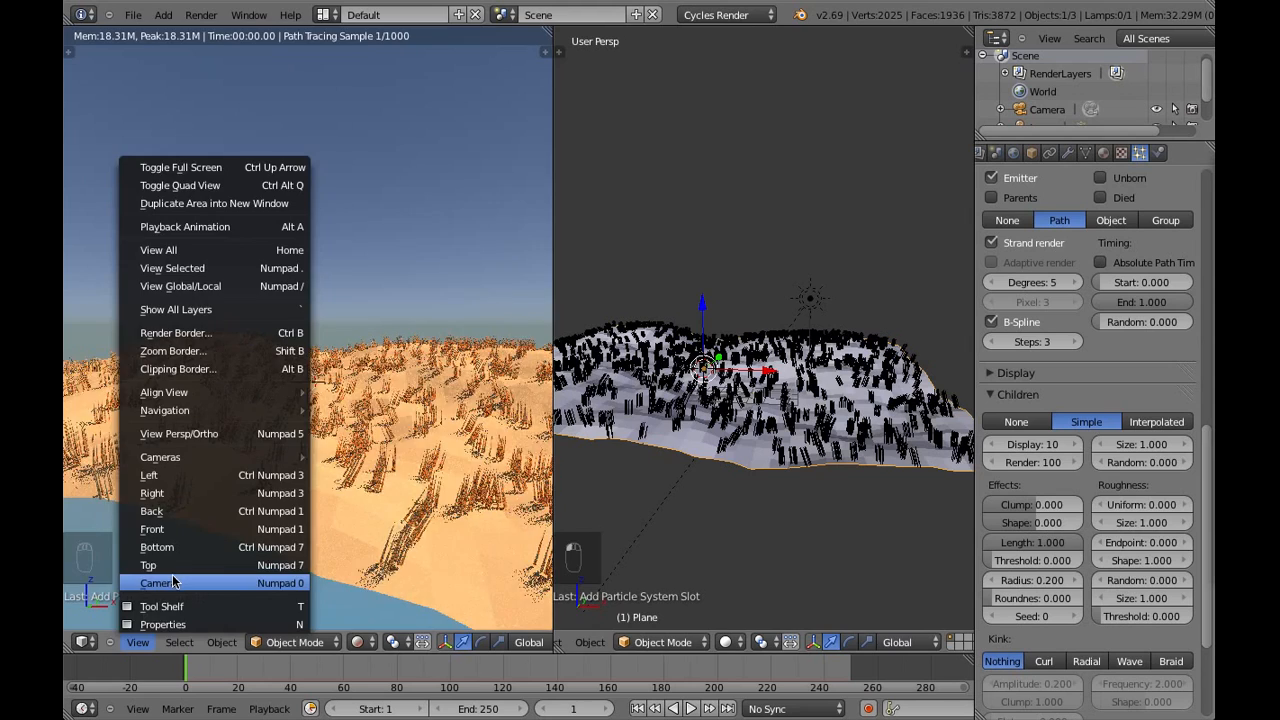
pyautogui.click(165, 583)
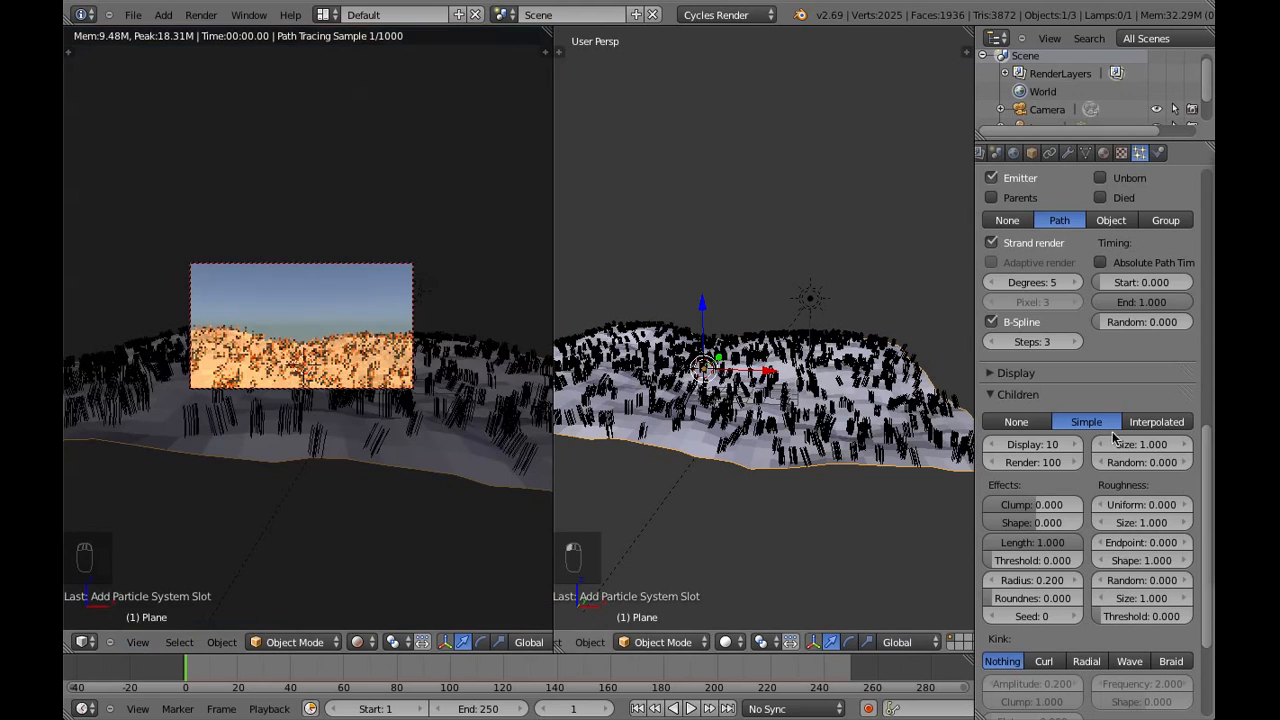
# Set the hair children's display amount to 1 and their render amount to 60
pyautogui.click(1048, 445)
pyautogui.write('1')
pyautogui.press('Return')
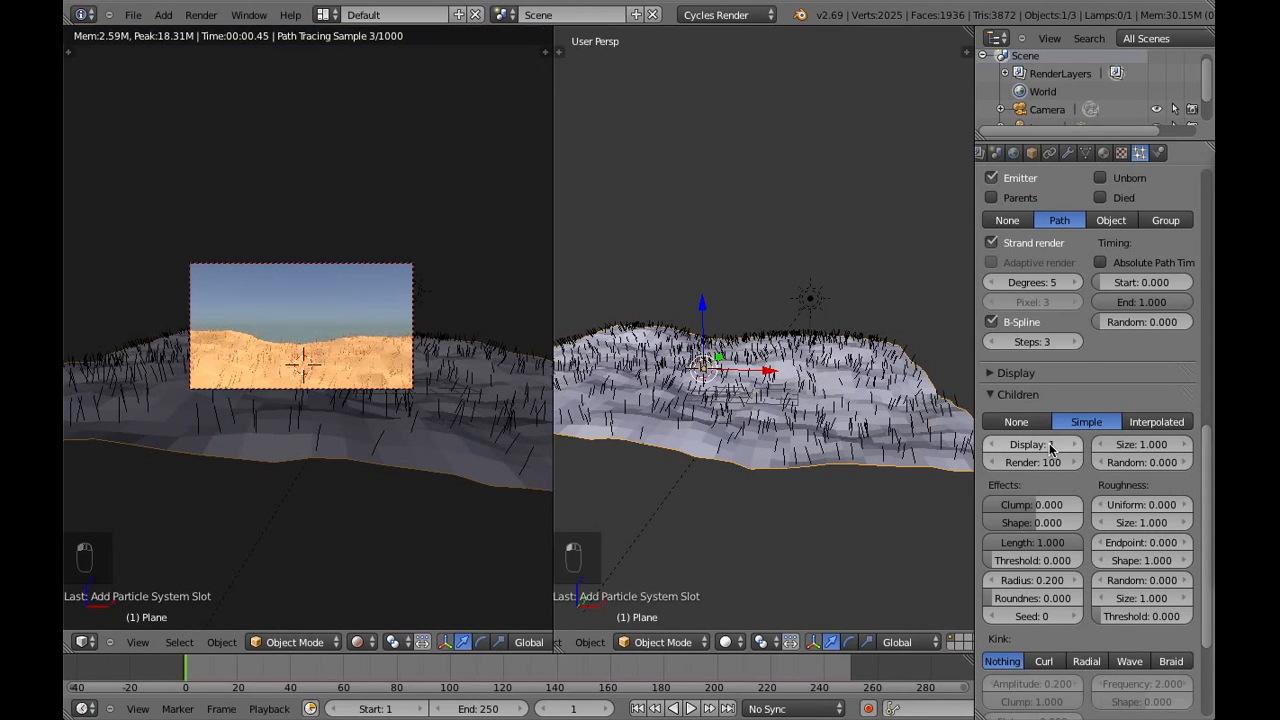
pyautogui.click(1047, 462)
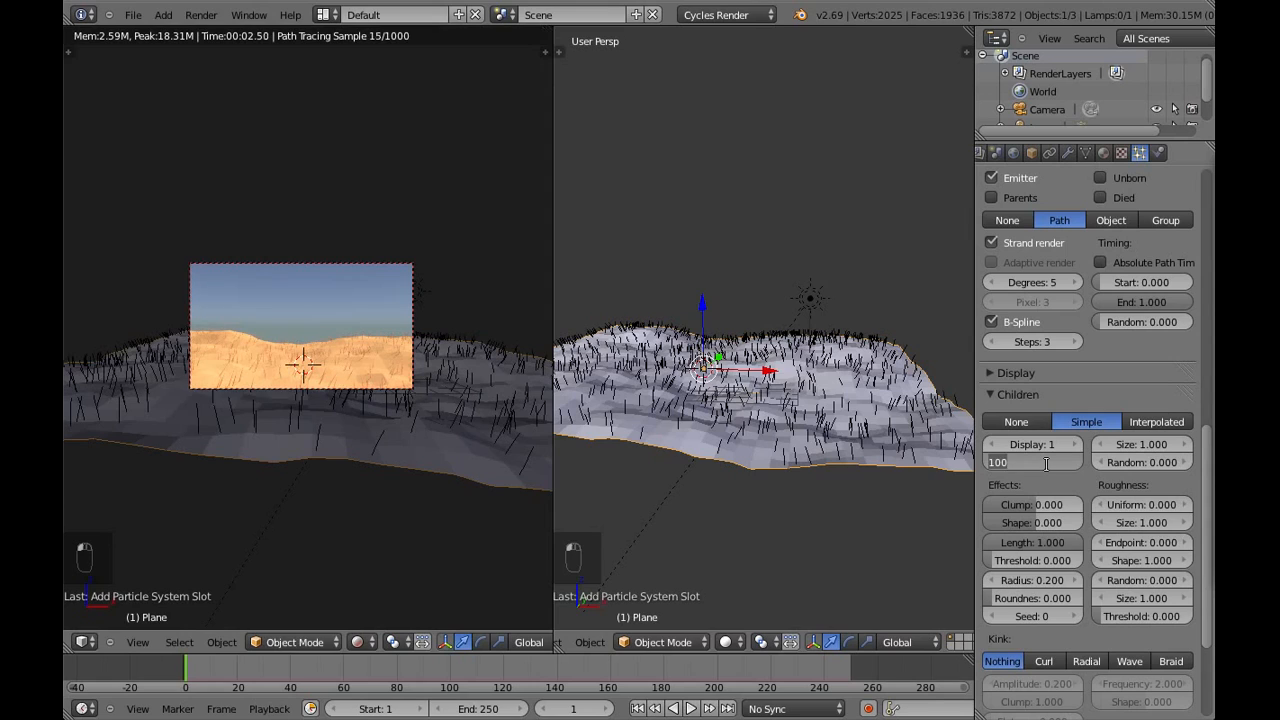
pyautogui.write('60')
pyautogui.press('Return')
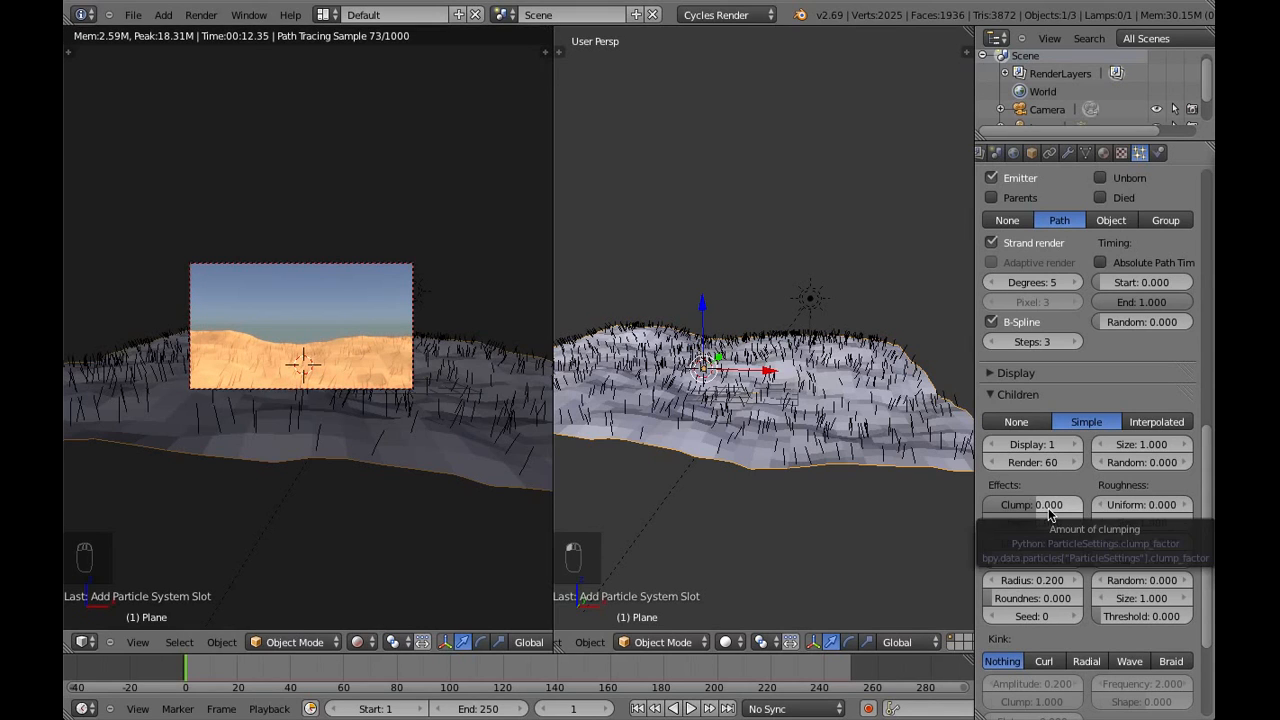
# Set the hair children's Clump effect to -0.5
pyautogui.click(1048, 511)
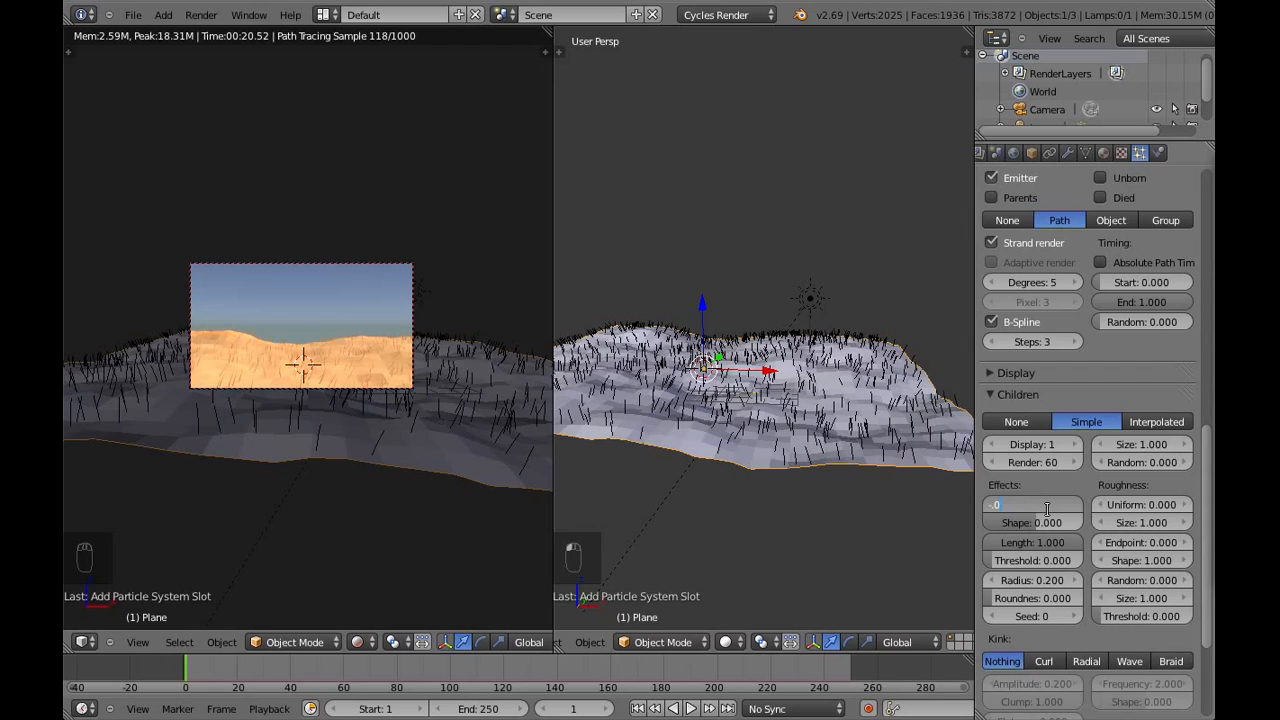
pyautogui.press('BackSpace')
pyautogui.write('5')
pyautogui.press('Return')
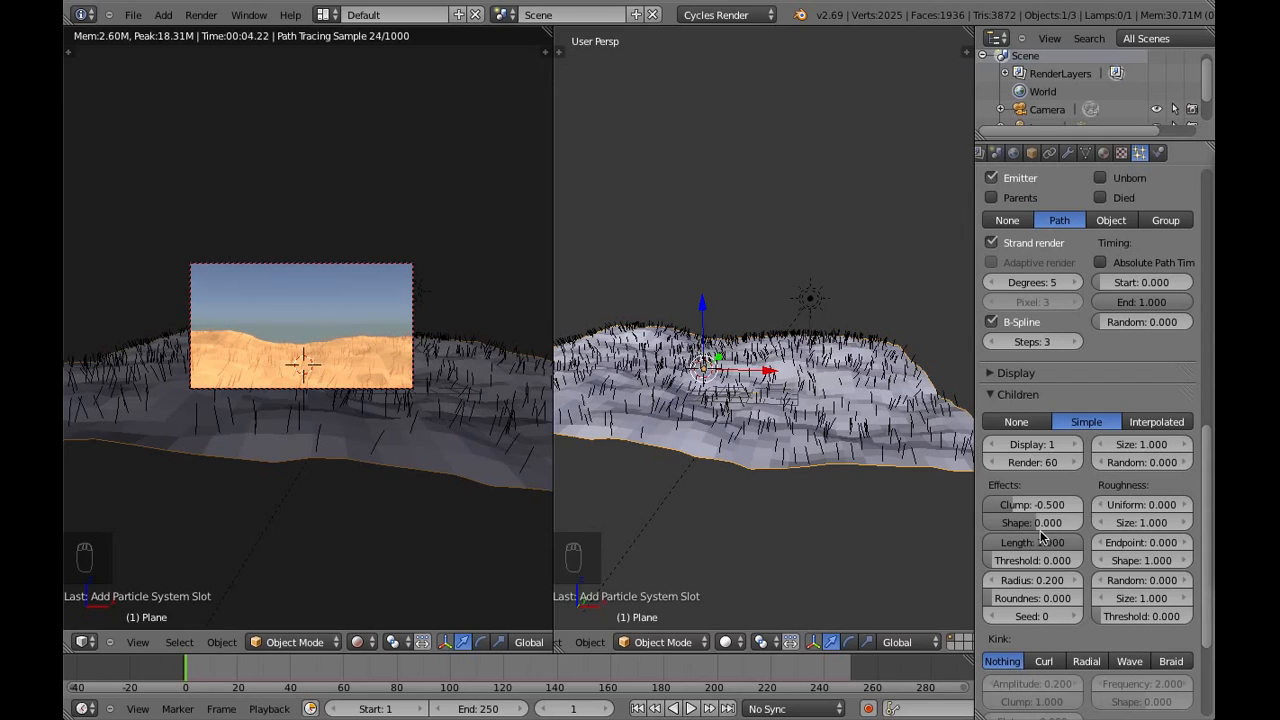
# Set the hair children's length to 0.9 and the length threshold to 0.5
pyautogui.click(1042, 543)
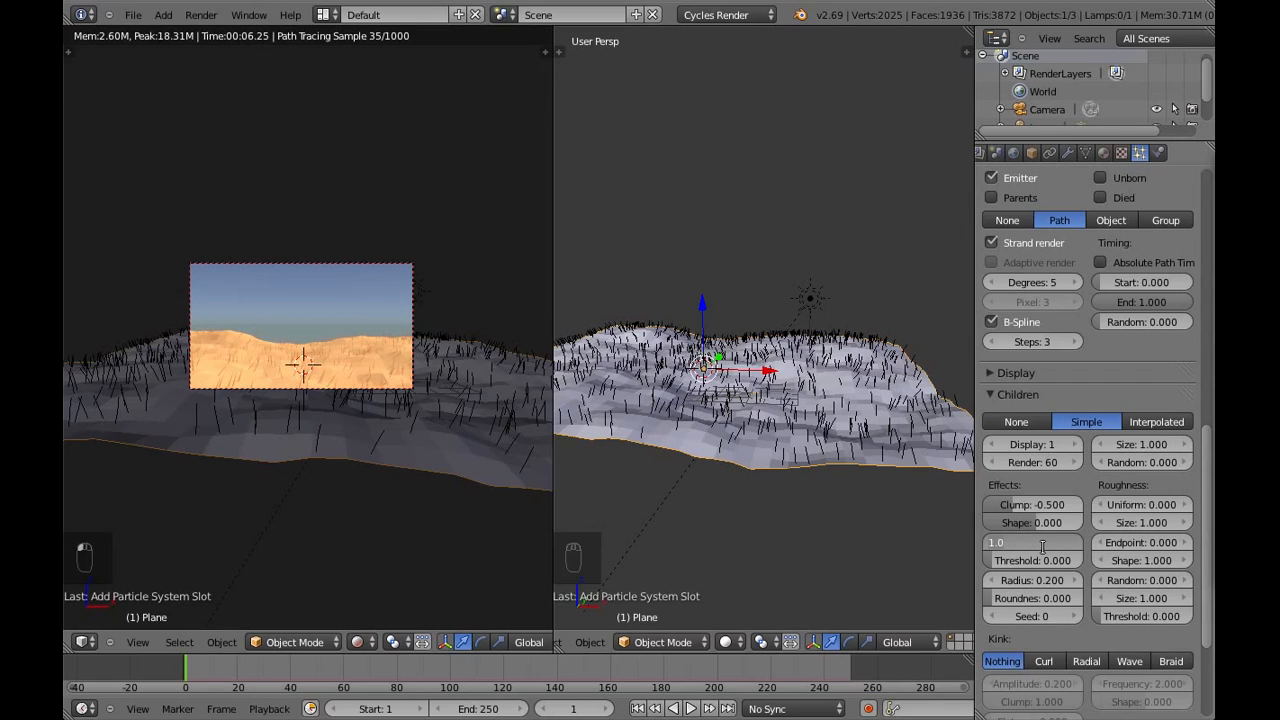
pyautogui.write('.9')
pyautogui.press('Return')
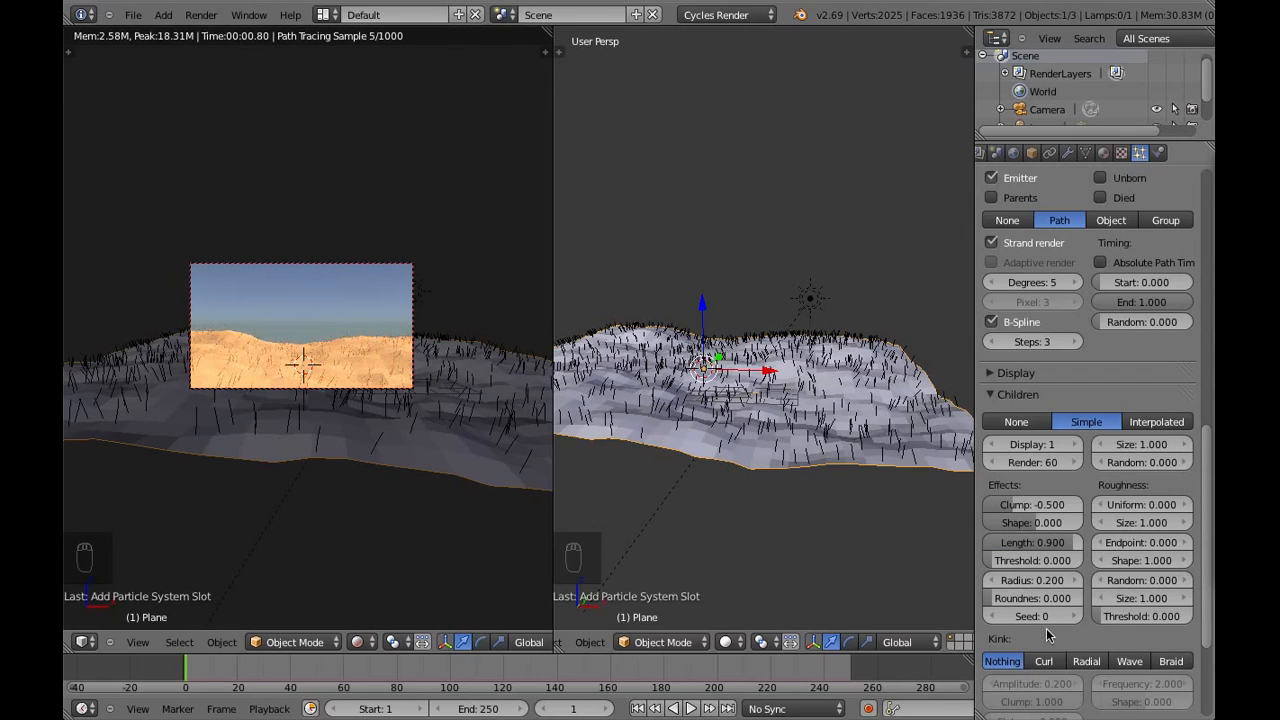
pyautogui.click(1037, 562)
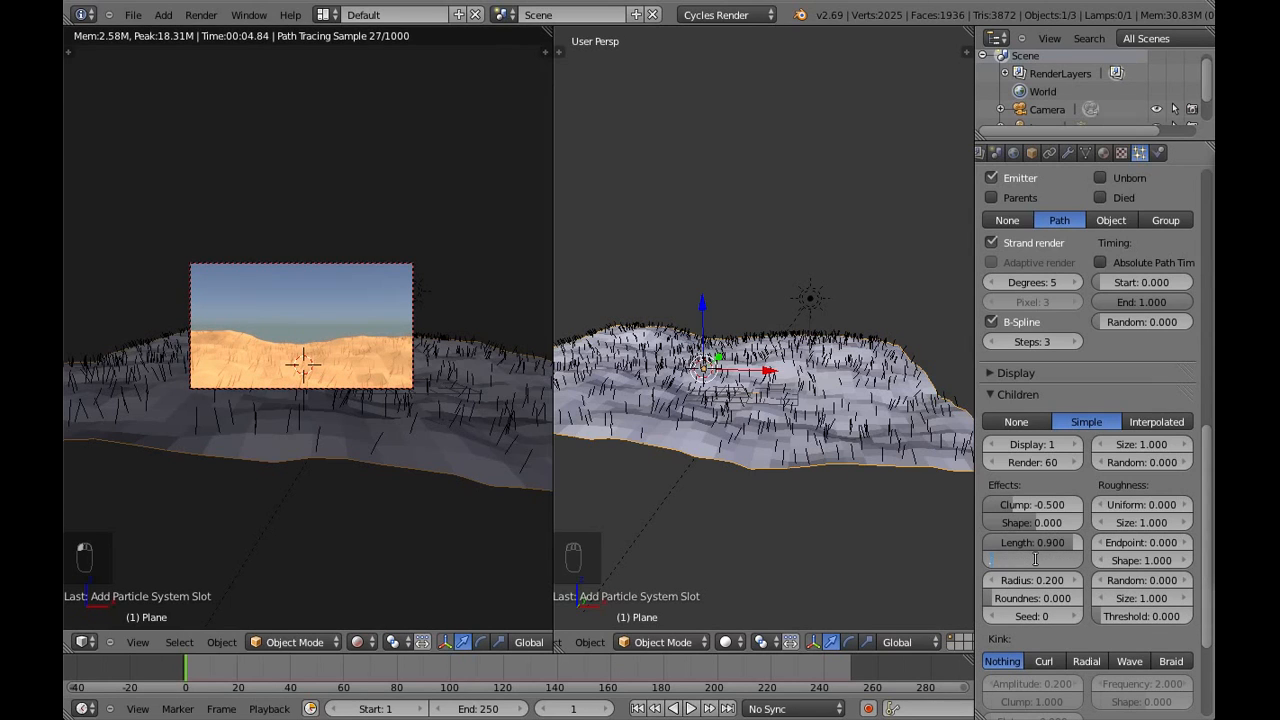
pyautogui.write('0.5')
pyautogui.press('Return')
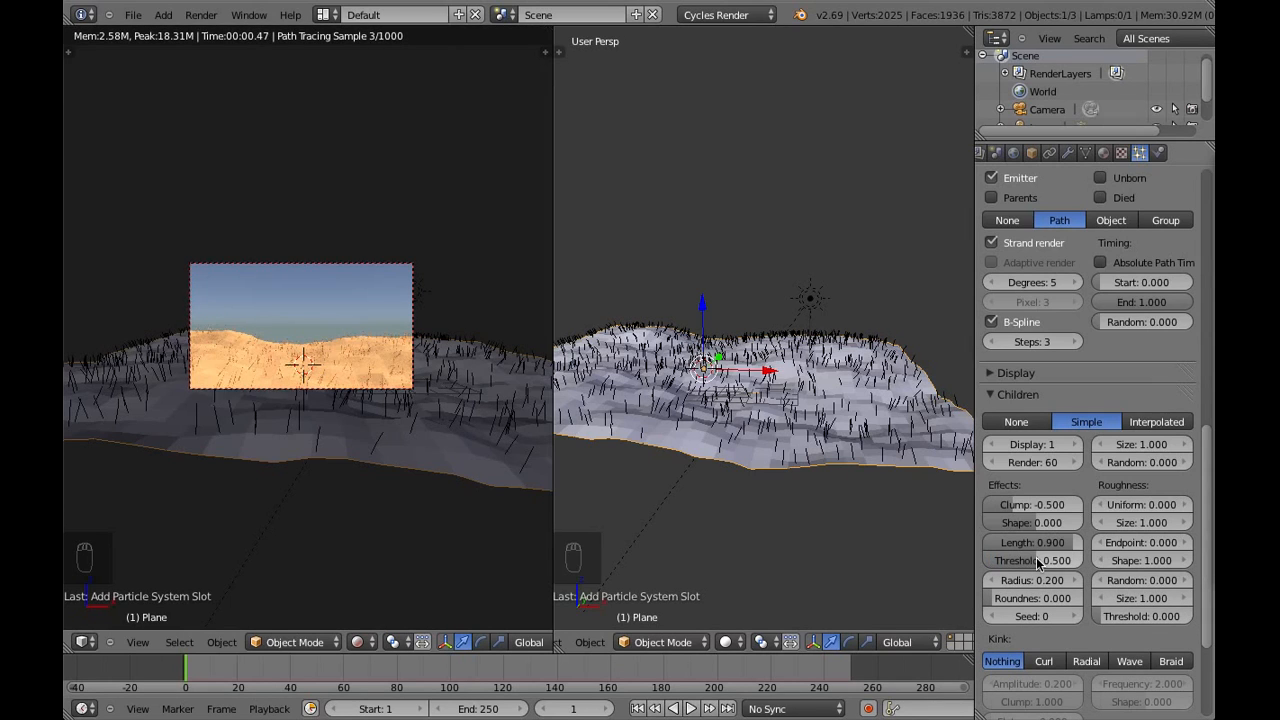
# Set the hair children's uniform roughness size to 3 and the endpoint roughness to 0.005
pyautogui.click(1141, 522)
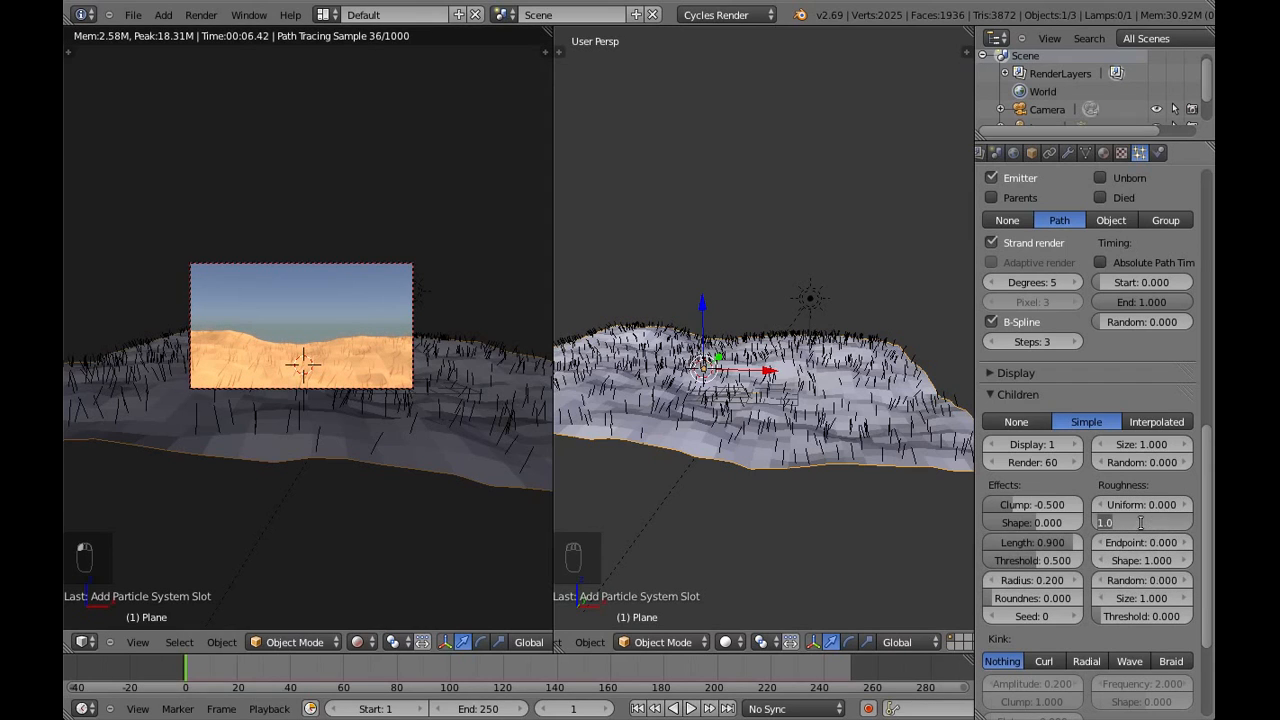
pyautogui.write('3')
pyautogui.press('Return')
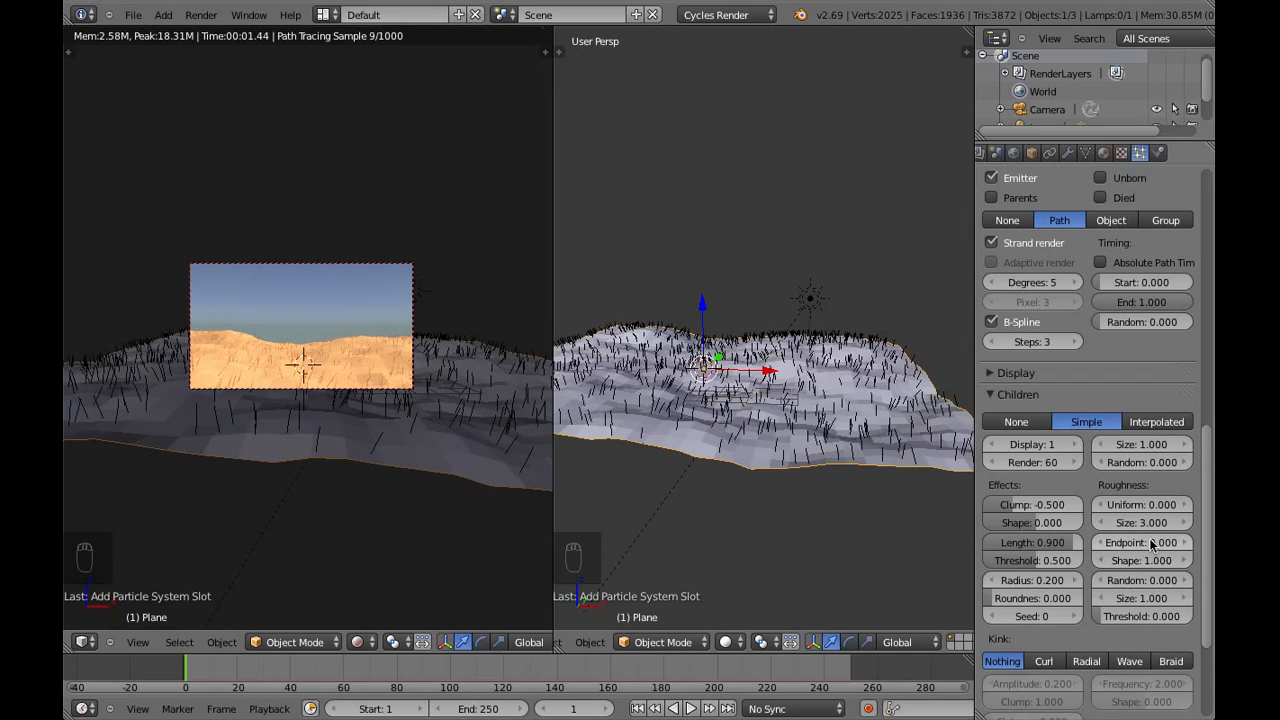
pyautogui.click(1150, 543)
pyautogui.press('BackSpace')
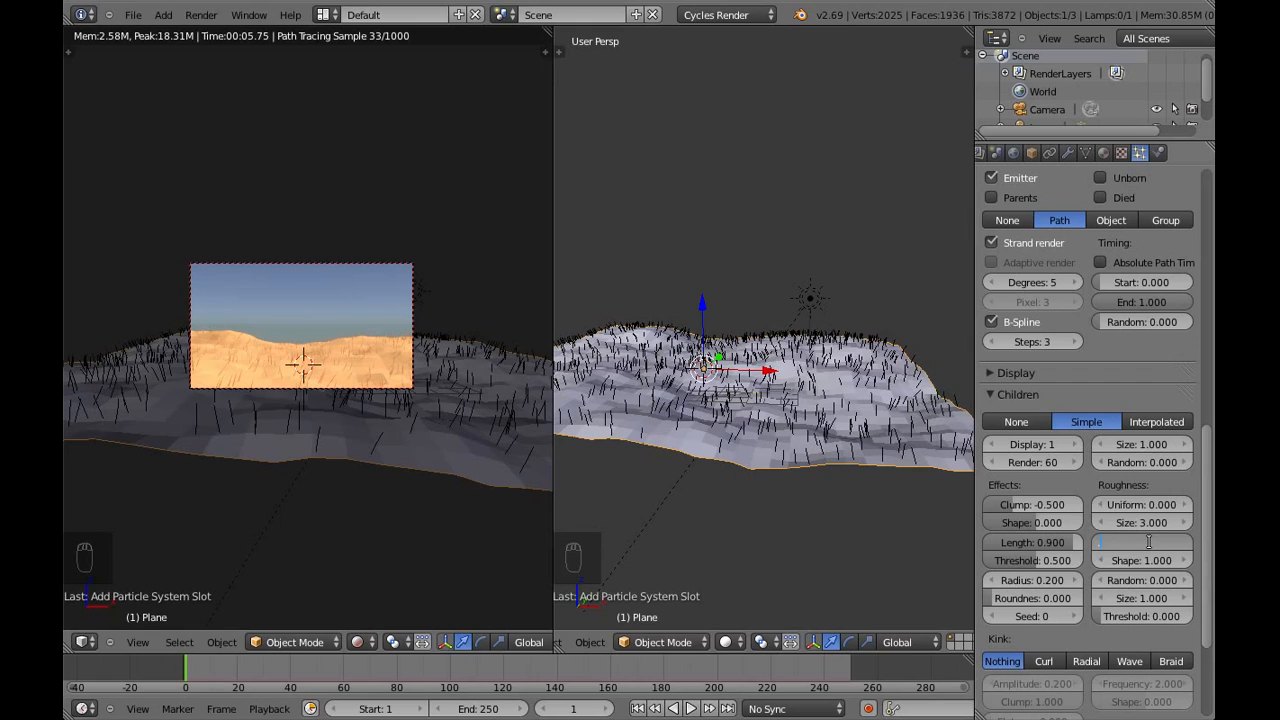
pyautogui.write('.005')
pyautogui.press('Return')
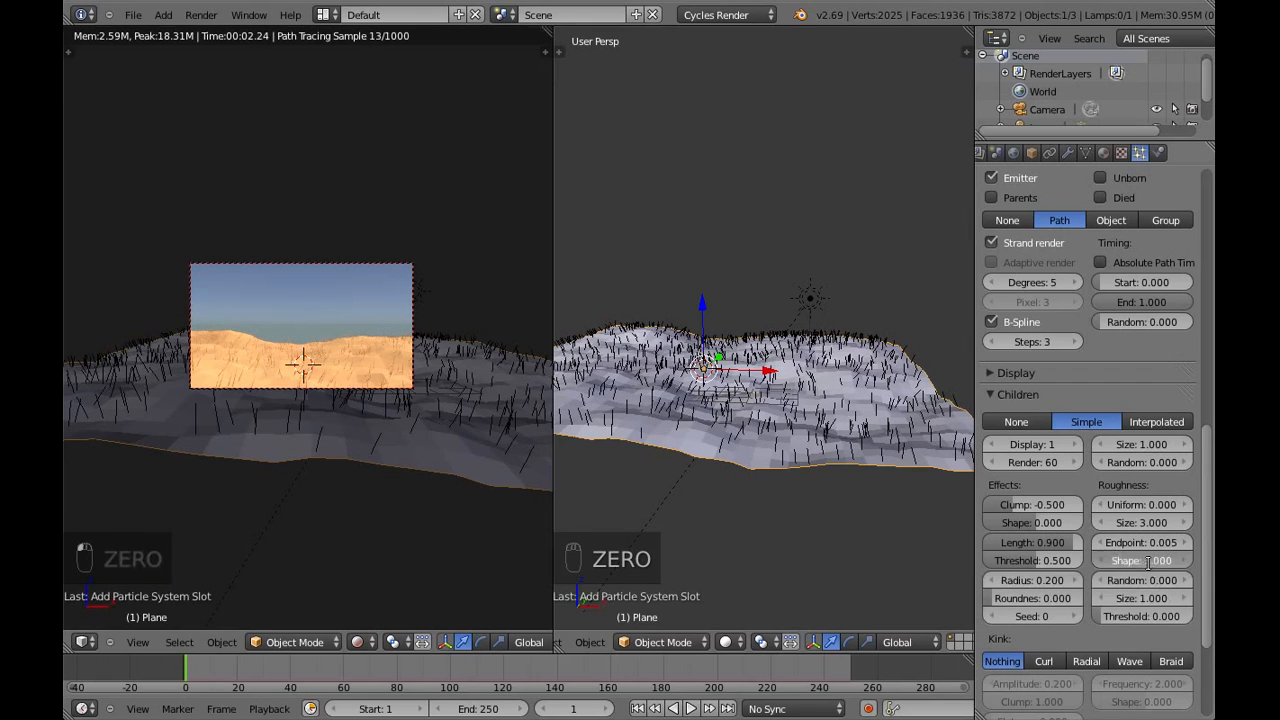
# Set the hair children's endpoint roughness shape to 2 and the random roughness to 0.005
pyautogui.click(1148, 562)
pyautogui.write('2')
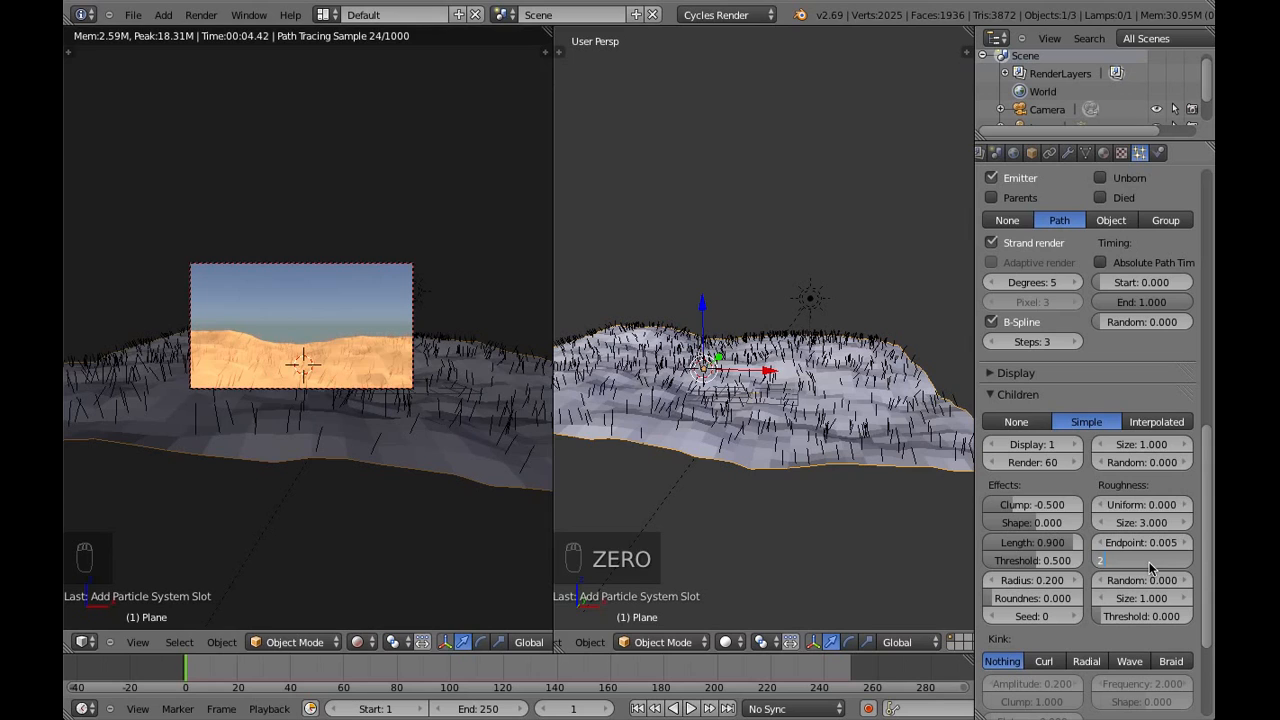
pyautogui.press('Return')
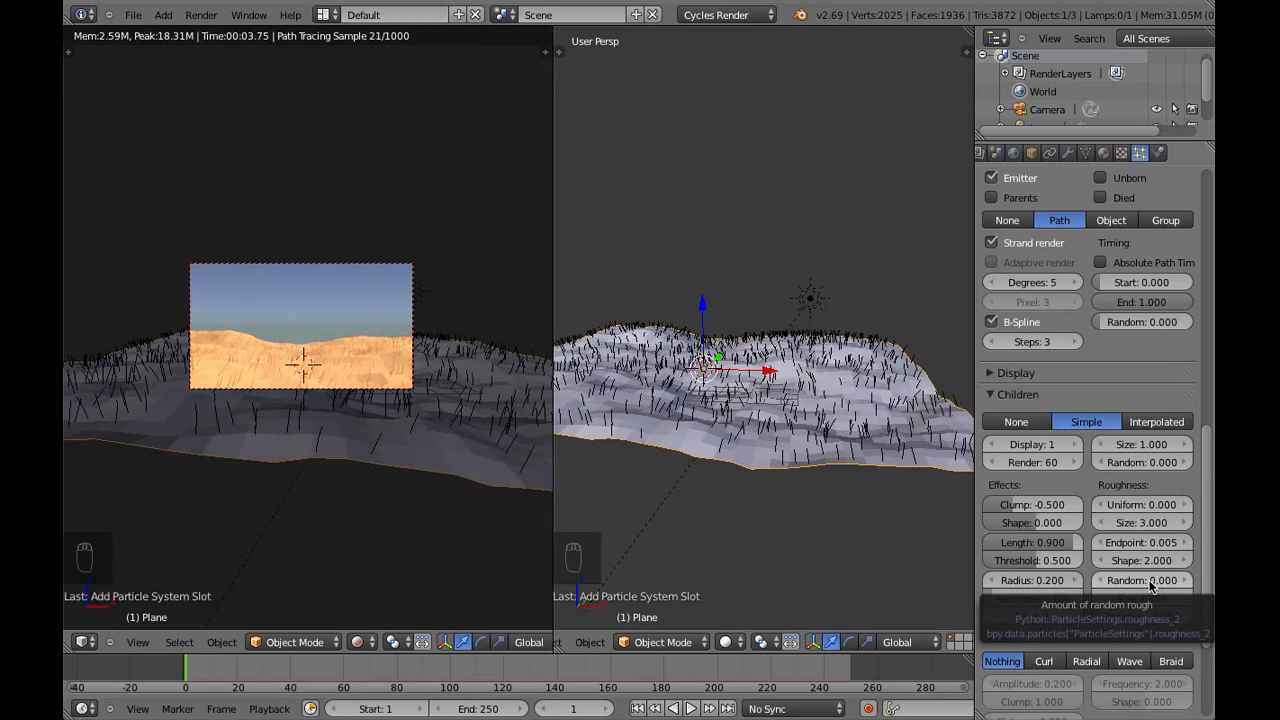
pyautogui.click(1149, 580)
pyautogui.press('BackSpace')
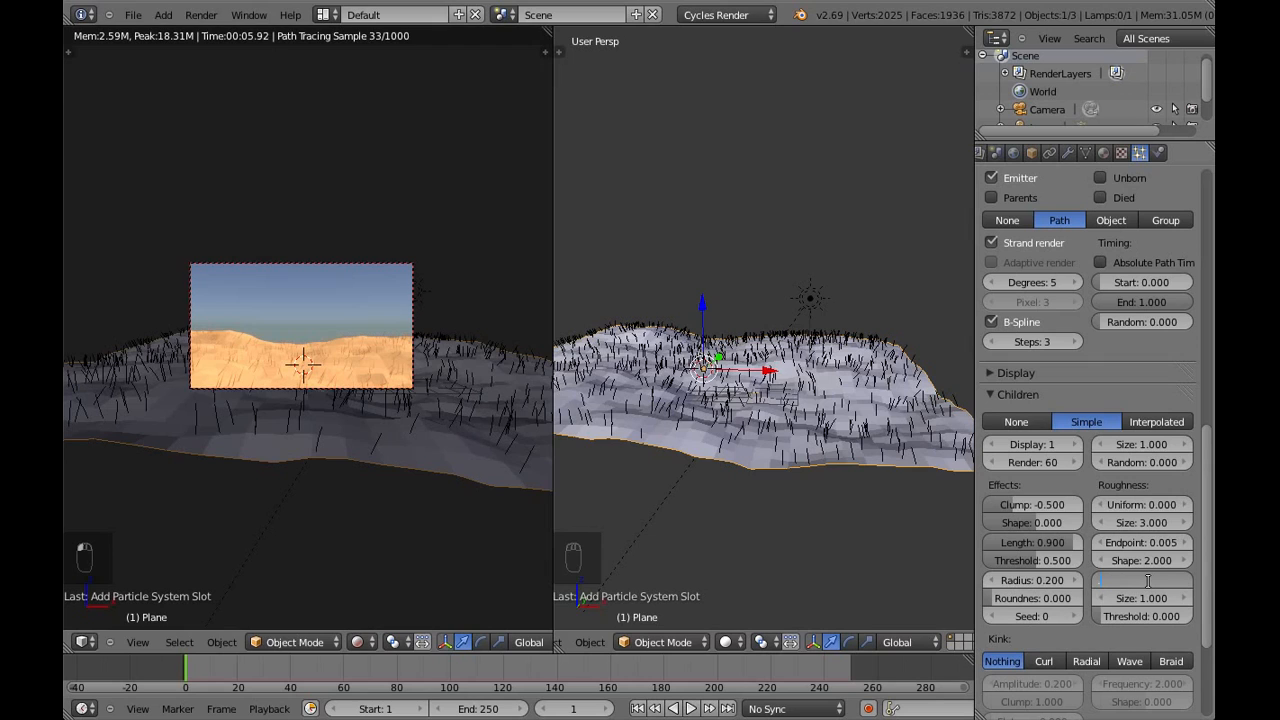
pyautogui.write('.005')
pyautogui.press('Return')
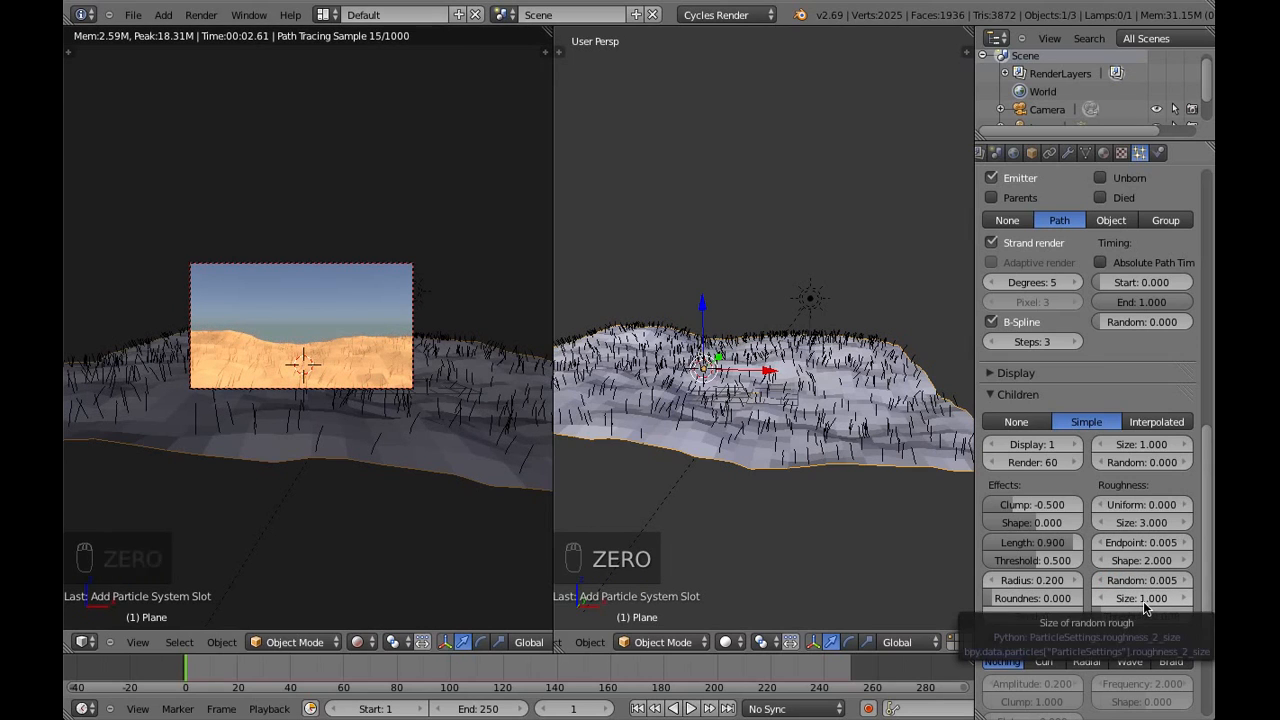
# Set the size of the hair children's random roughness to 3 and collapse the Children settings
pyautogui.click(1144, 600)
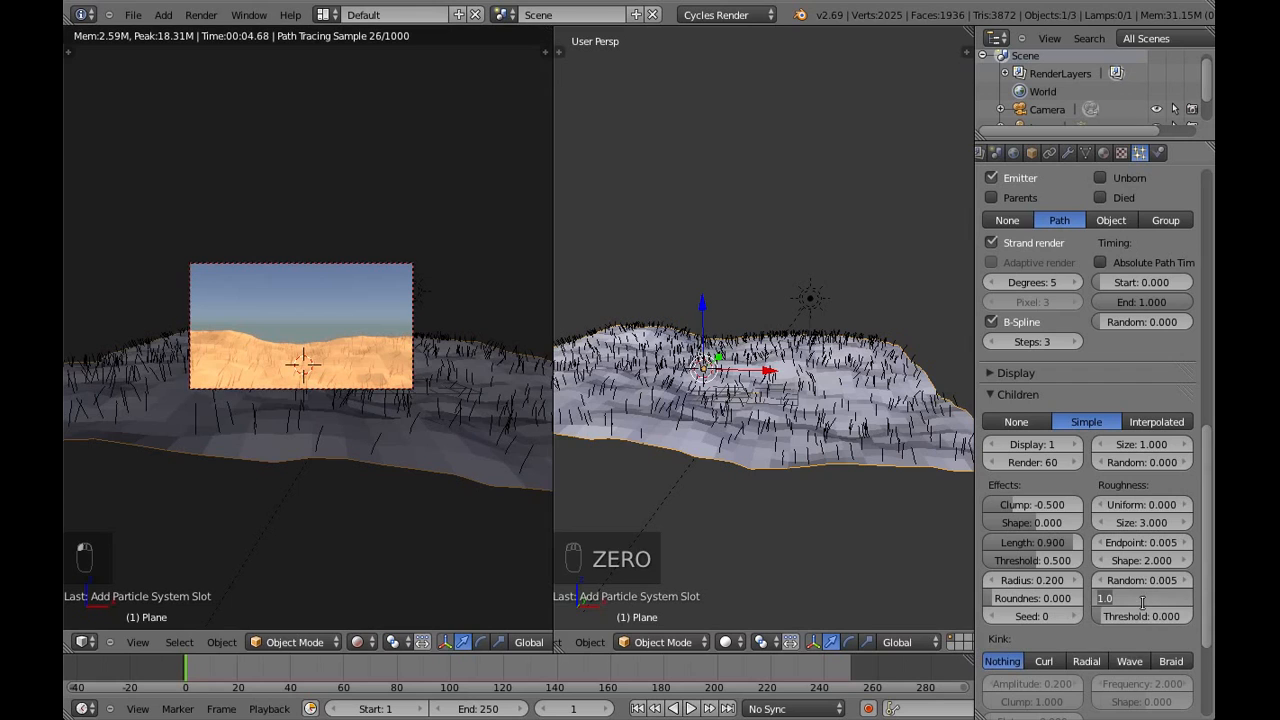
pyautogui.write('3')
pyautogui.press('Return')
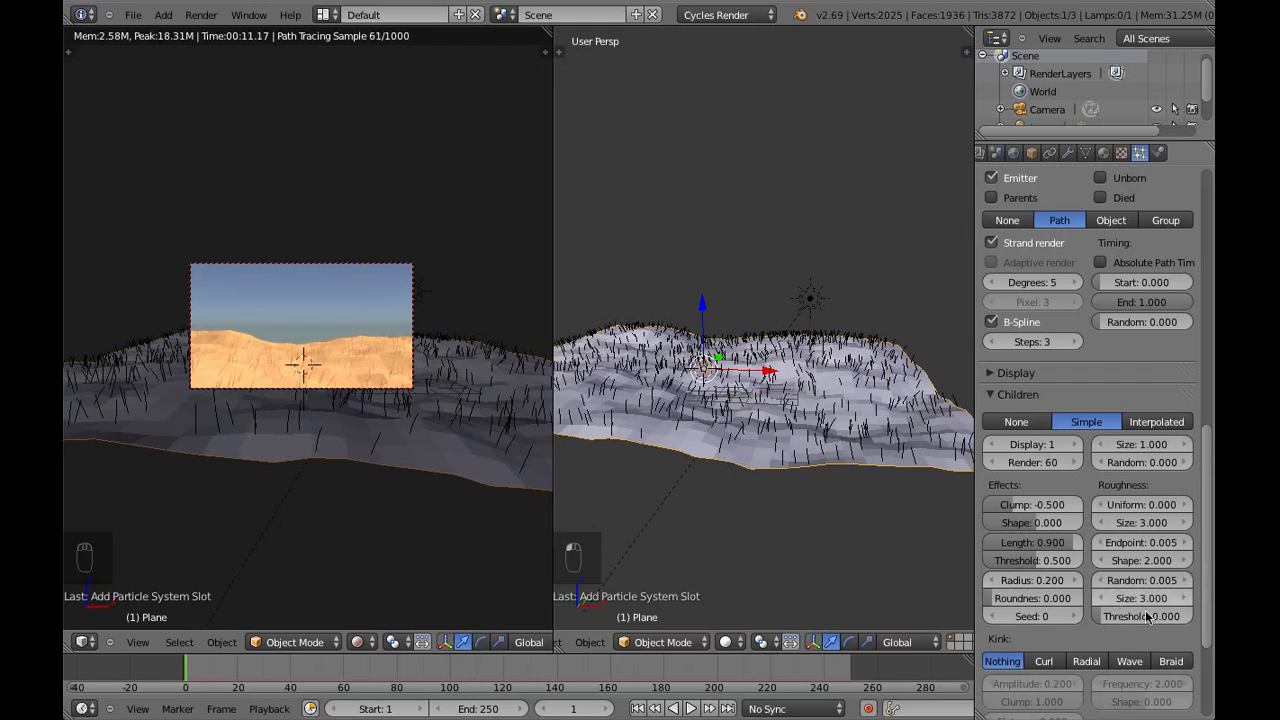
pyautogui.click(1023, 396)
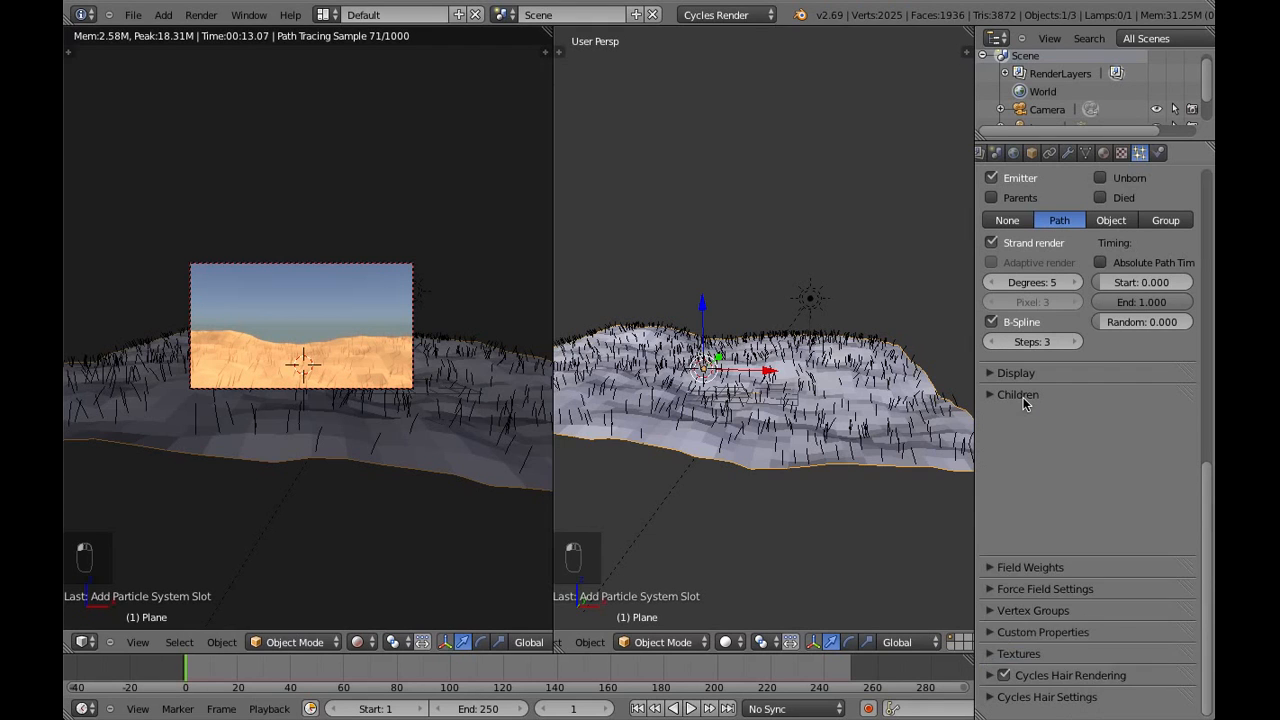
# Review the hair particle system's display settings and examine the strands on the hilly ground
pyautogui.scroll(5, 1094, 398)
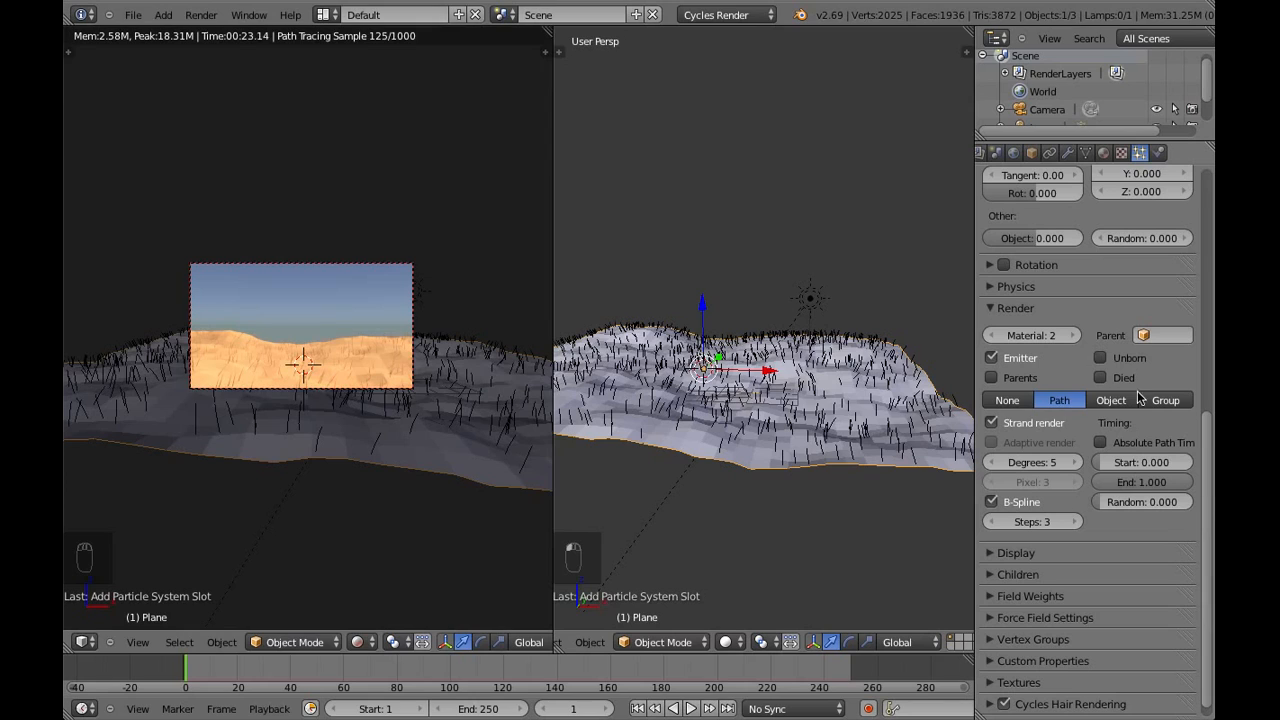
pyautogui.click(1013, 553)
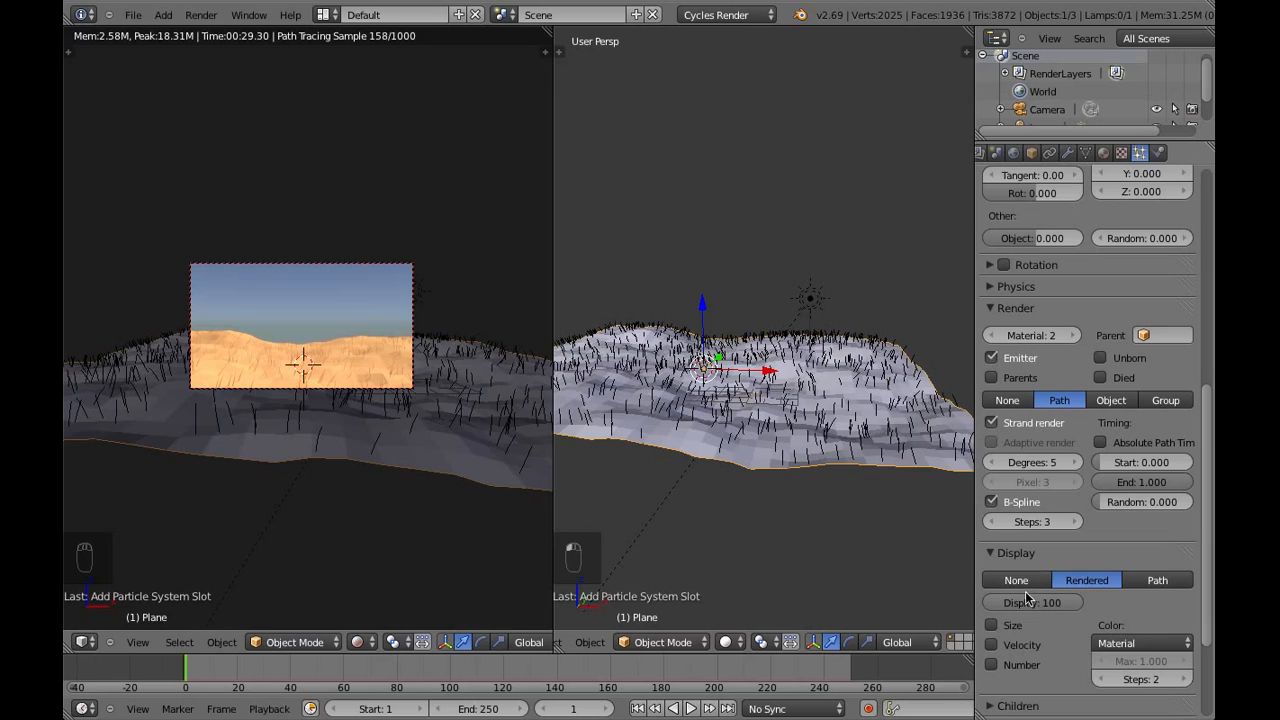
pyautogui.click(1017, 555)
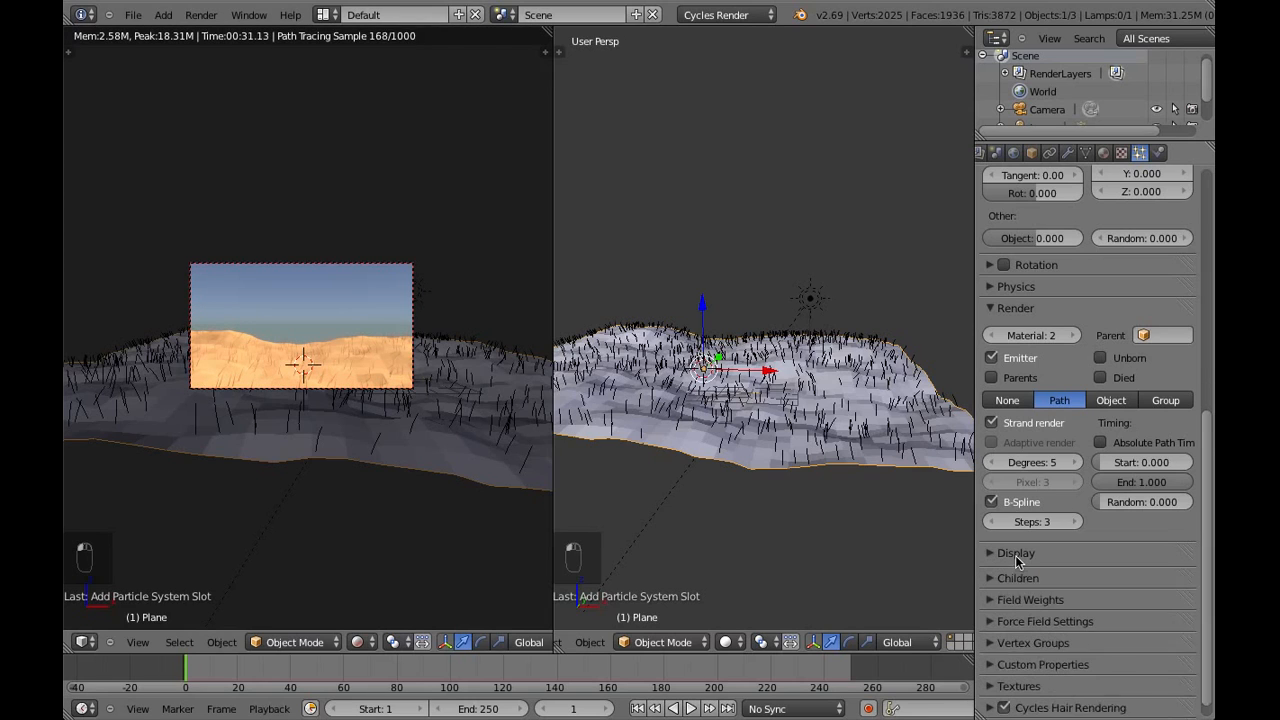
pyautogui.click(1018, 555)
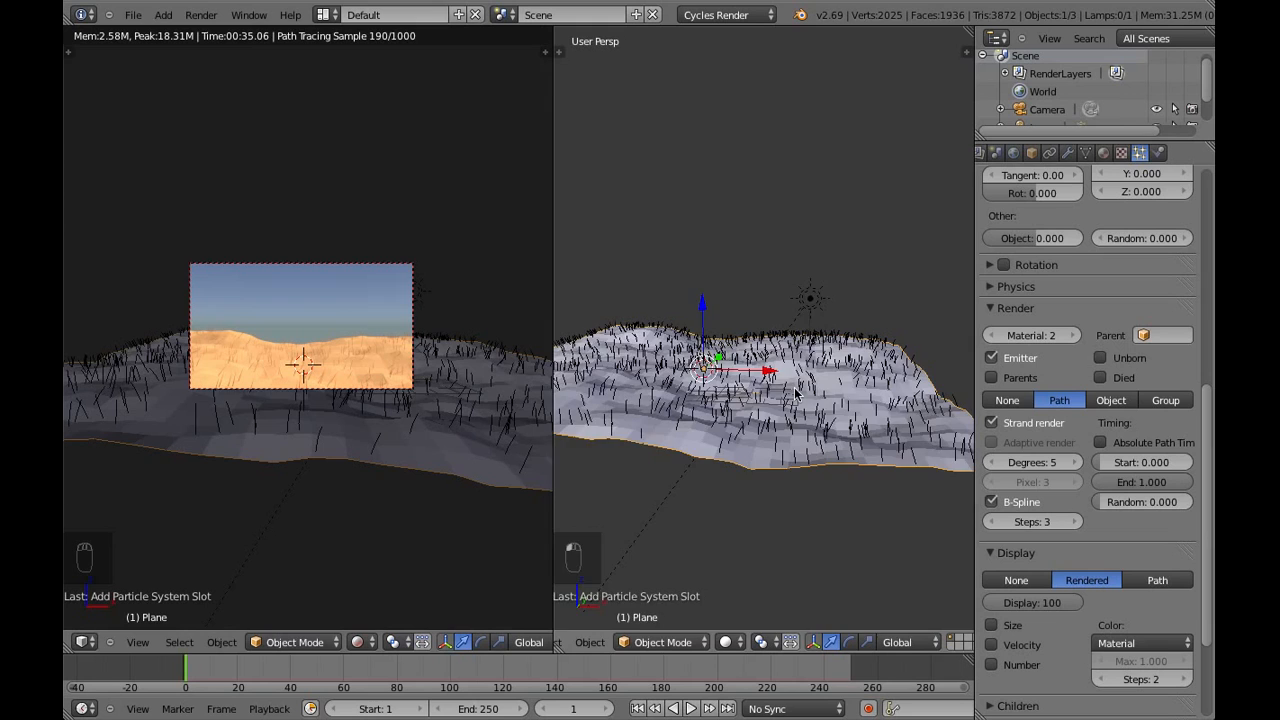
pyautogui.scroll(2, 716, 443)
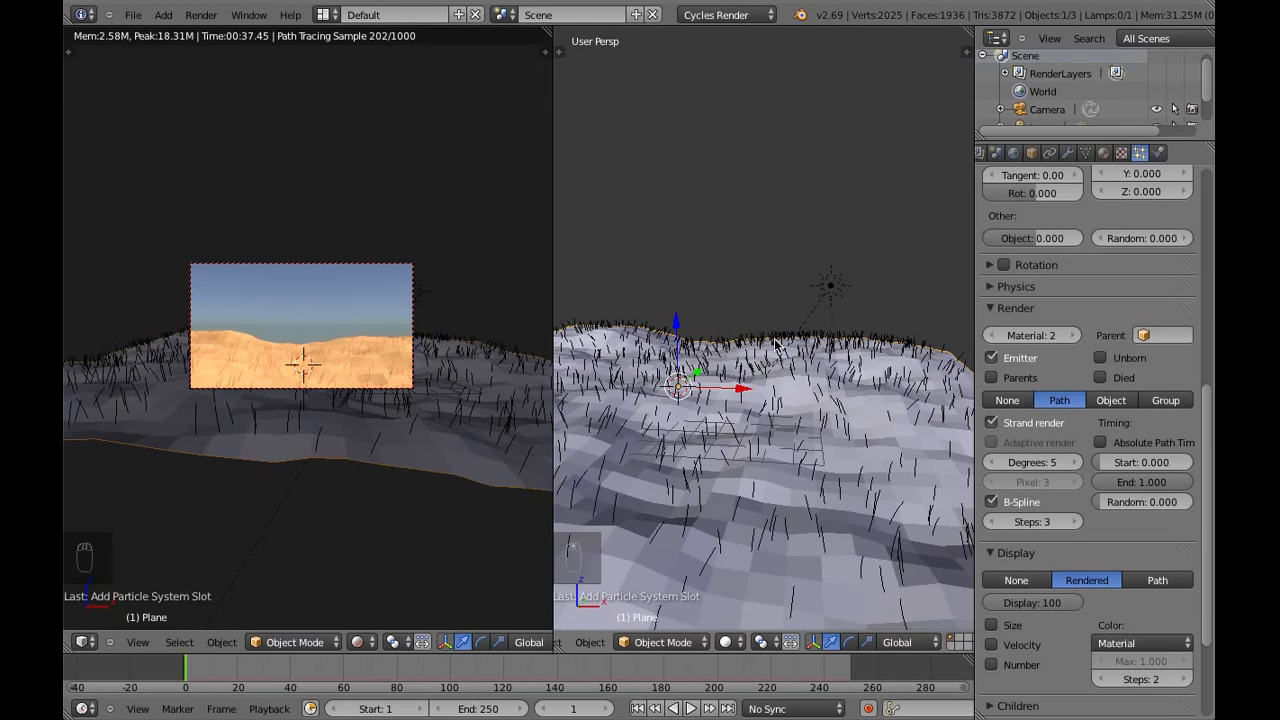
pyautogui.scroll(-5, 820, 471)
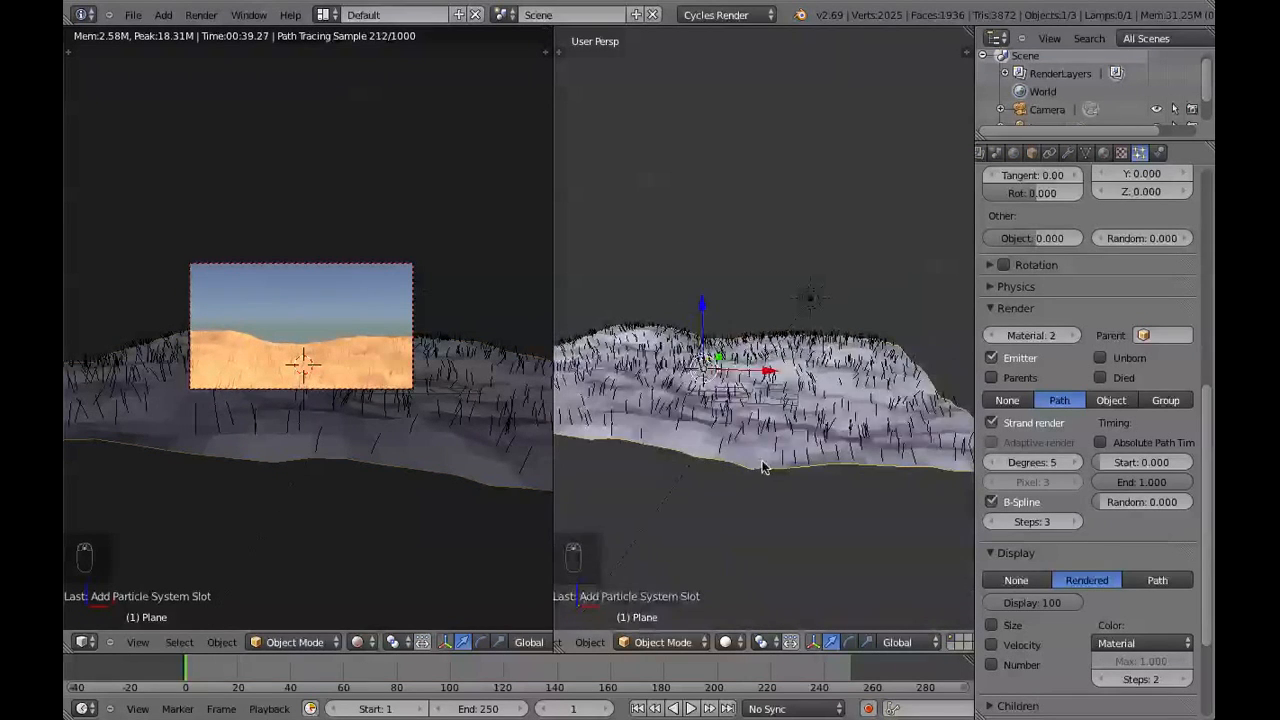
pyautogui.click(1015, 553)
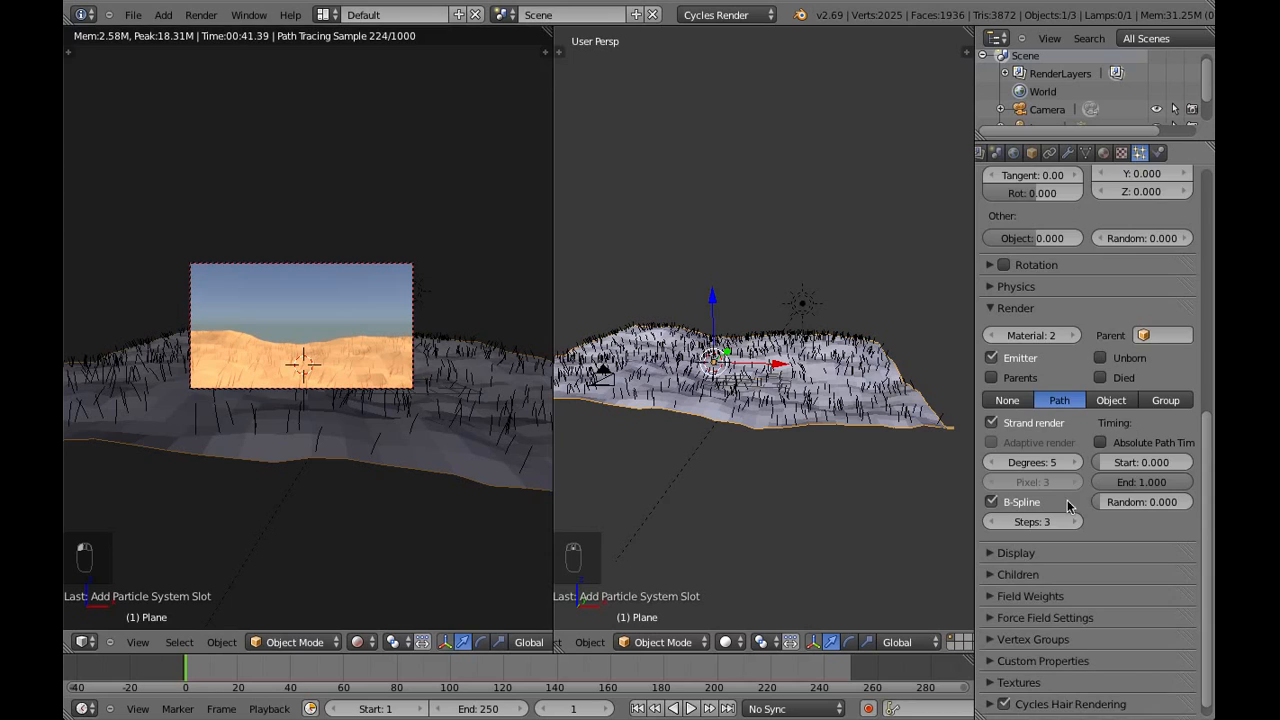
pyautogui.scroll(1, 1067, 500)
pyautogui.scroll(4, 1067, 500)
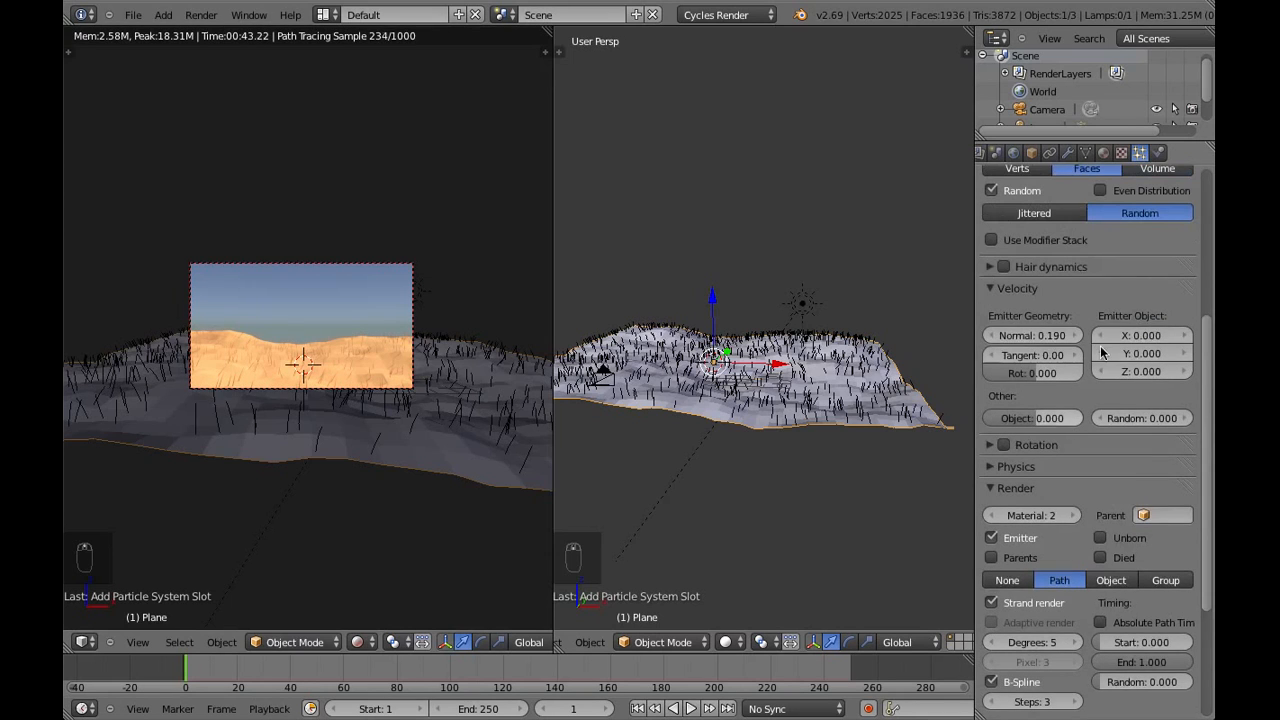
# Add a second material to the ground plane with a green diffuse colour of about R 0.052, G 0.253, B 0.025
pyautogui.click(1103, 153)
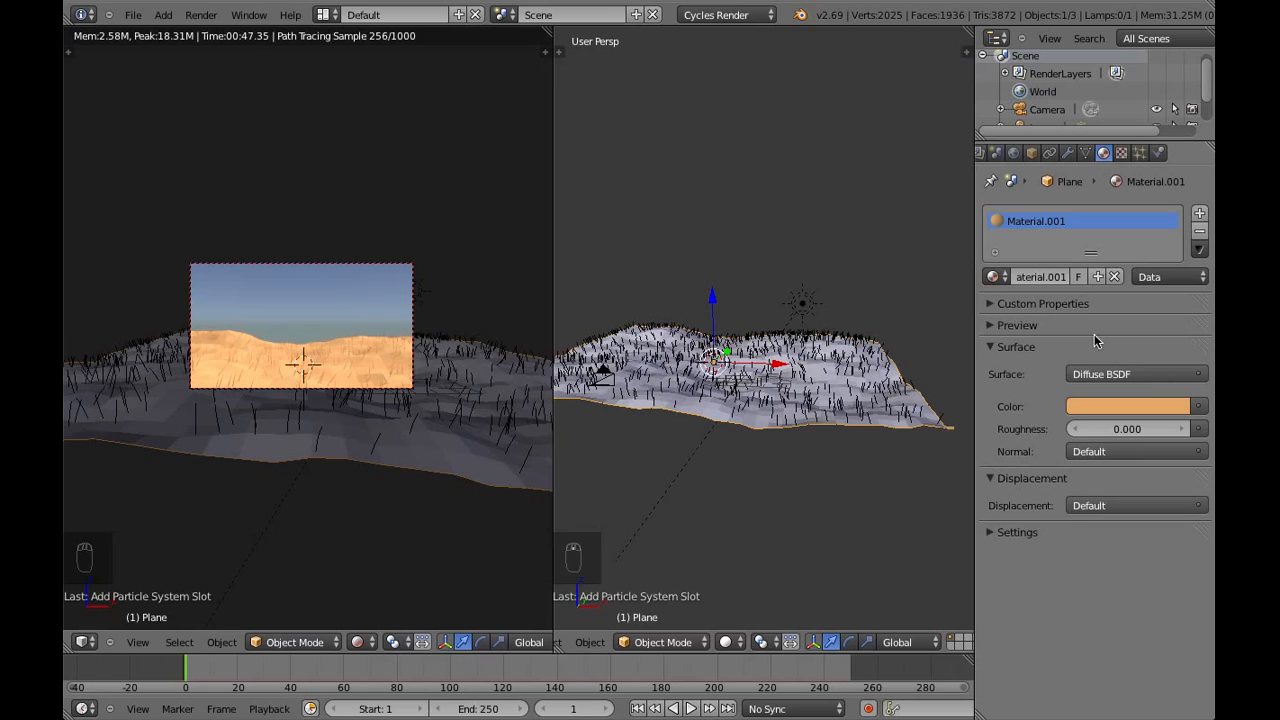
pyautogui.click(1200, 215)
pyautogui.click(1040, 281)
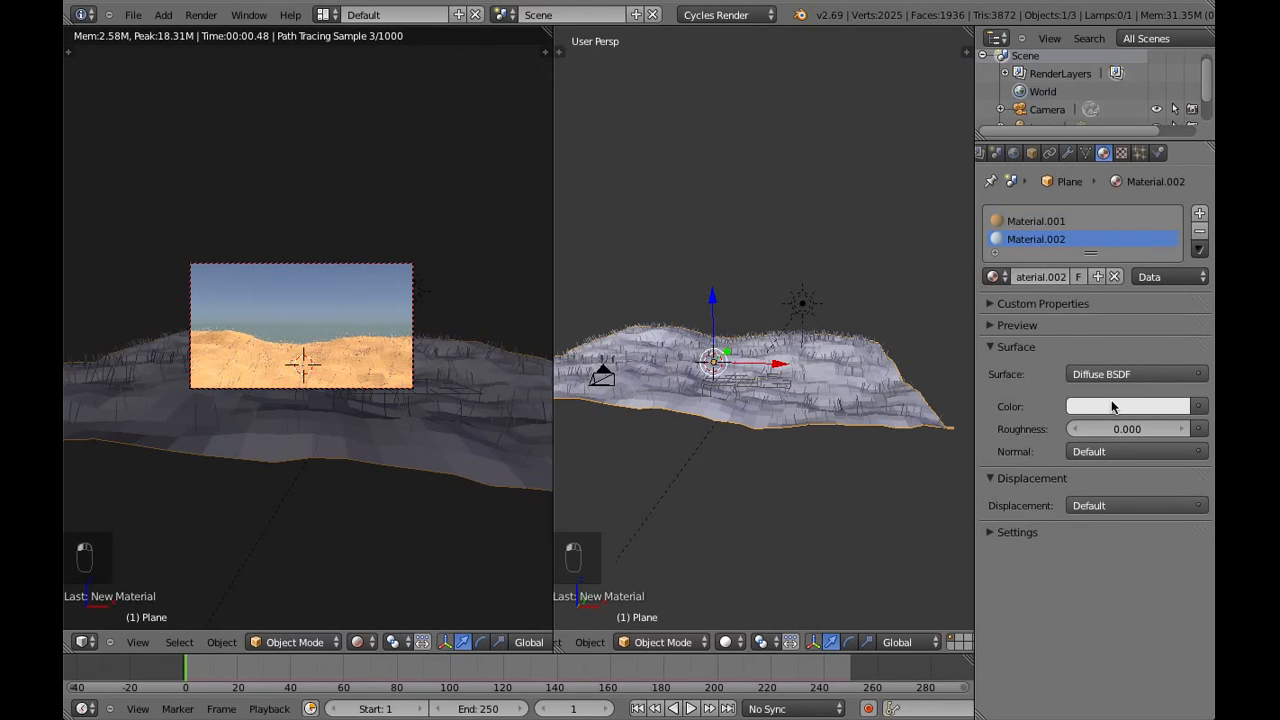
pyautogui.click(1112, 406)
pyautogui.moveTo(1086, 208); pyautogui.dragTo(1040, 195)
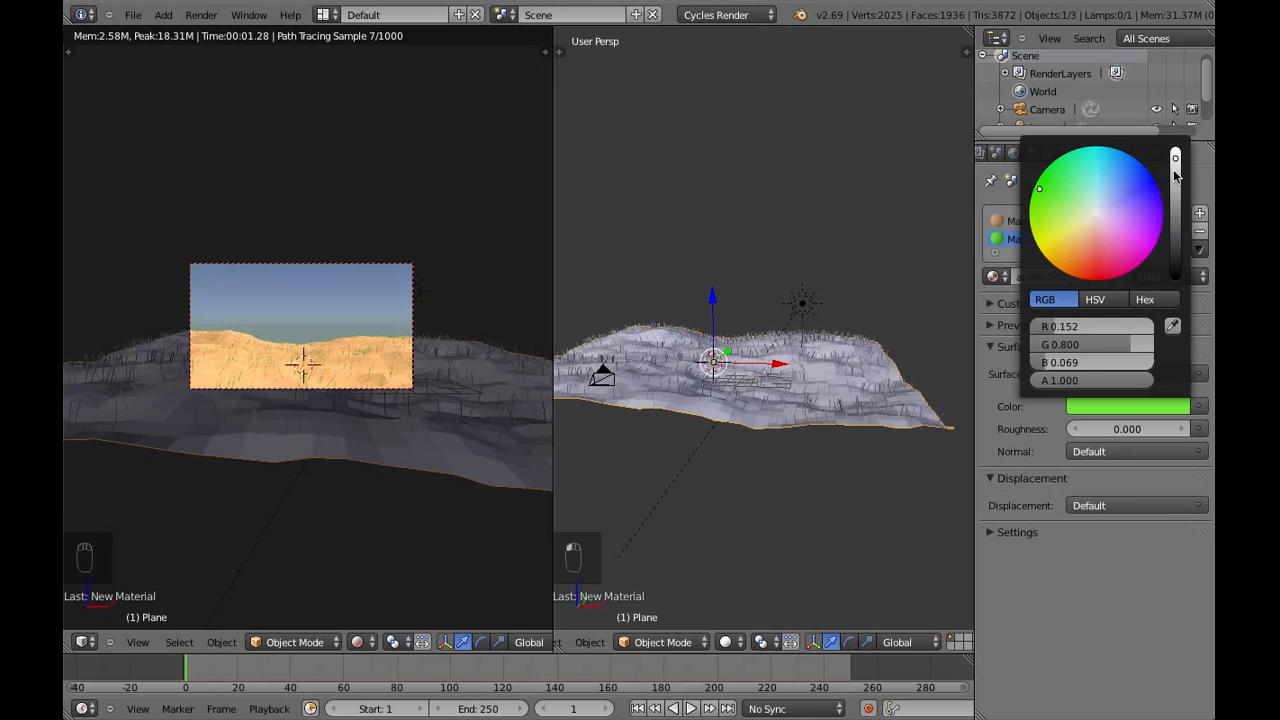
pyautogui.moveTo(1176, 174); pyautogui.dragTo(1177, 213)
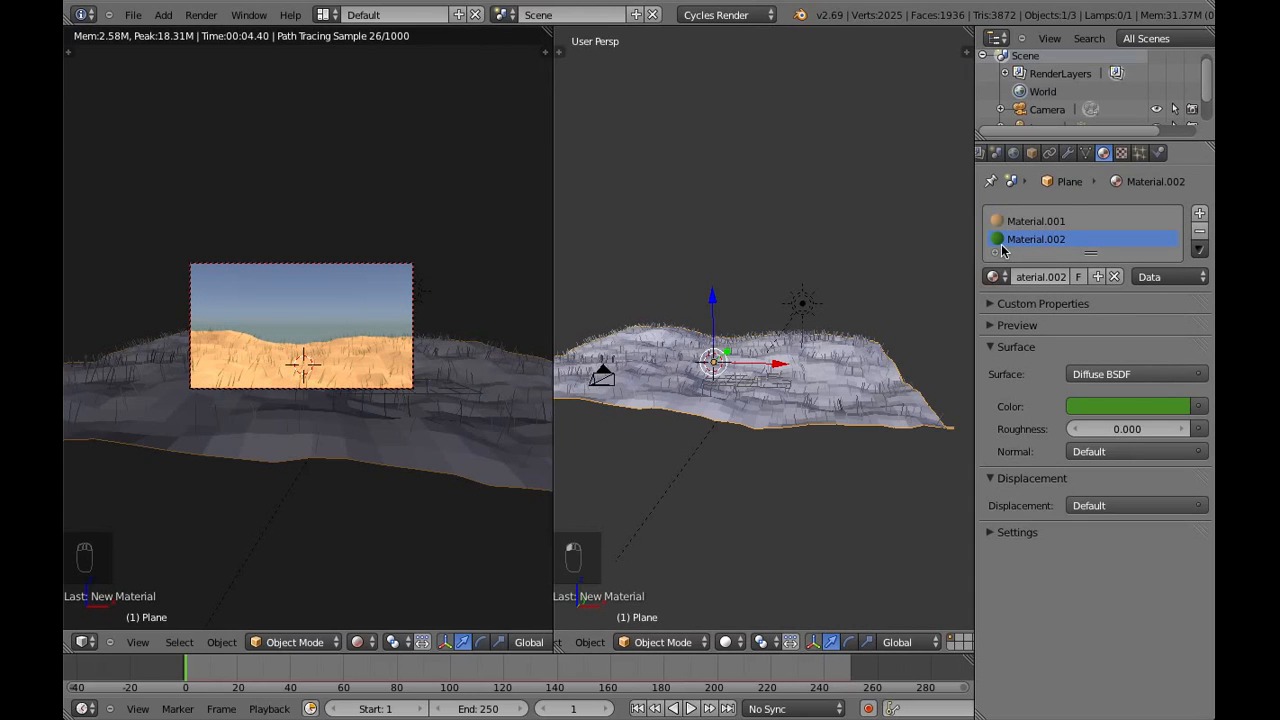
pyautogui.click(1138, 154)
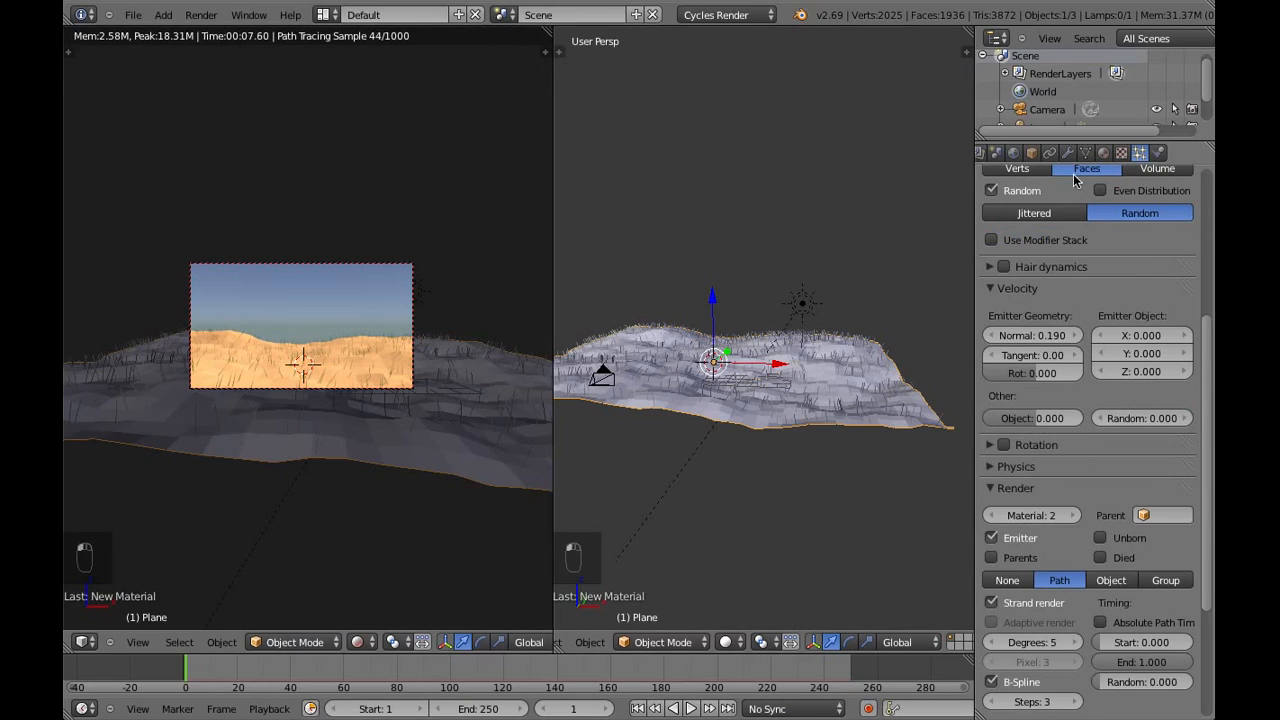
pyautogui.click(992, 516)
pyautogui.click(1072, 518)
# Darken the green diffuse colour of the ground plane's second material slightly
pyautogui.click(1105, 153)
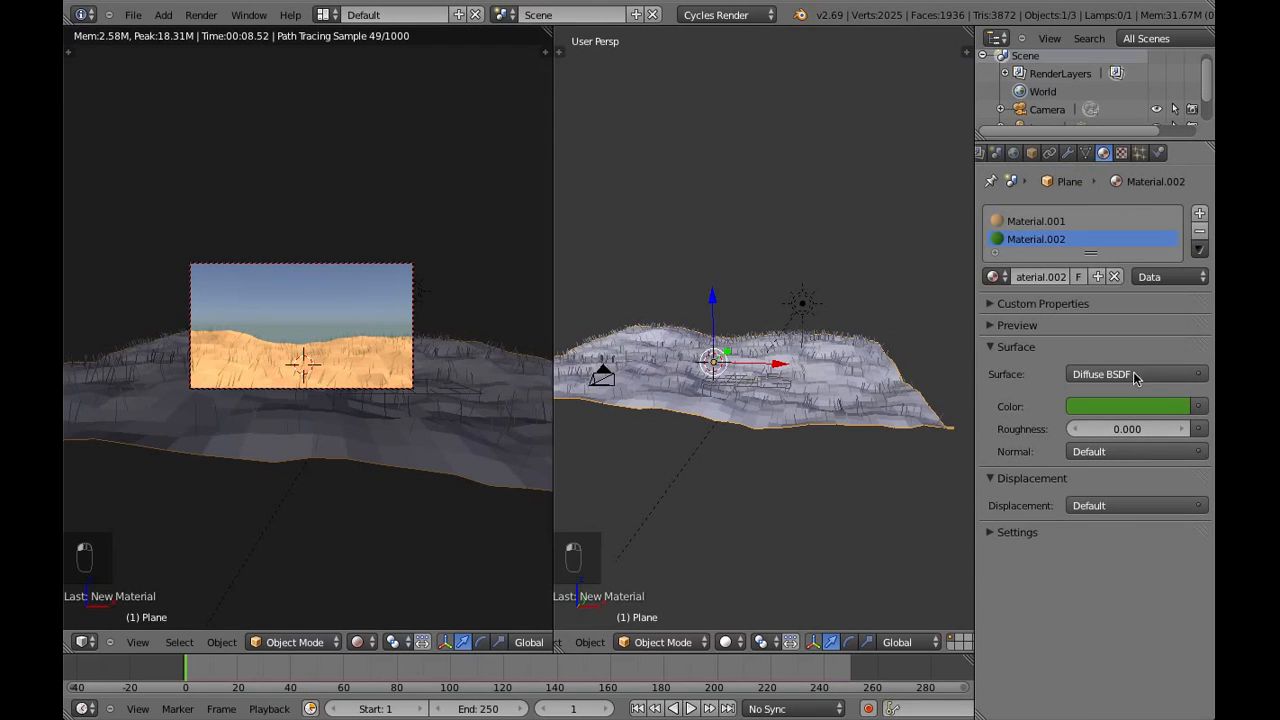
pyautogui.click(1131, 410)
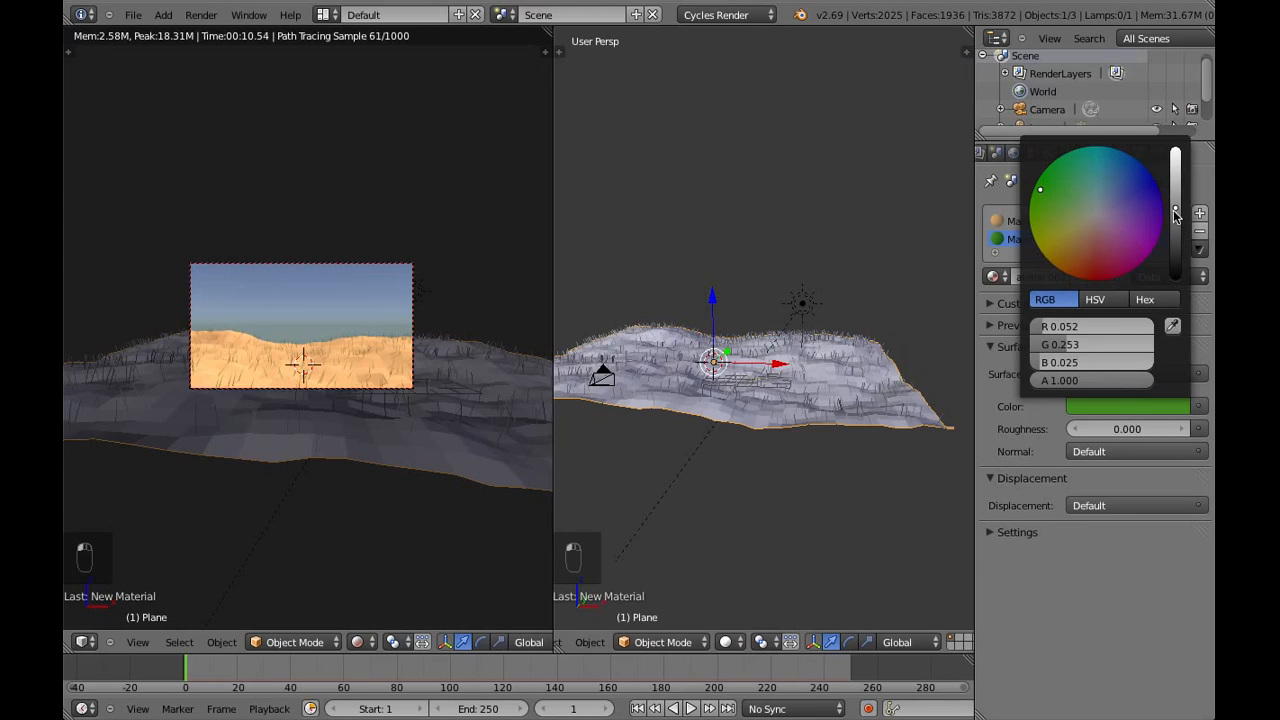
pyautogui.moveTo(1177, 216); pyautogui.dragTo(1178, 222)
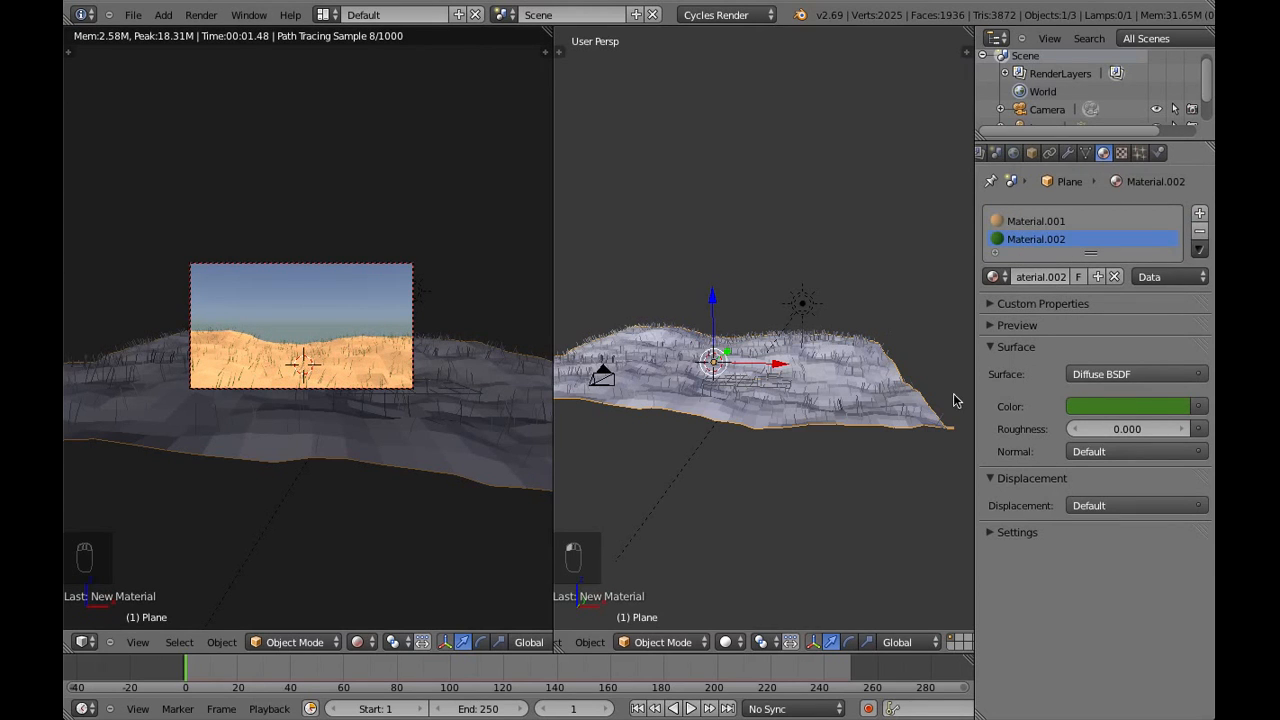
# Switch the camera view to Solid shading and render the scene
pyautogui.click(357, 642)
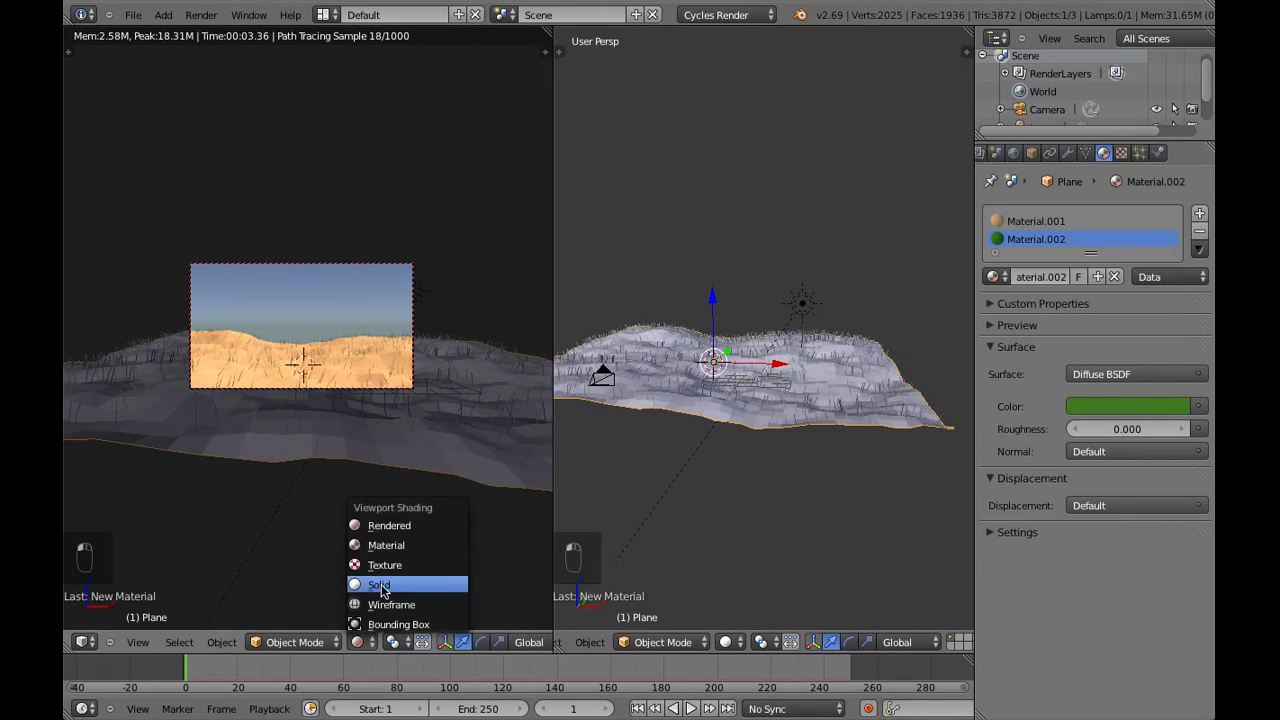
pyautogui.click(385, 584)
pyautogui.scroll(3, 1016, 158)
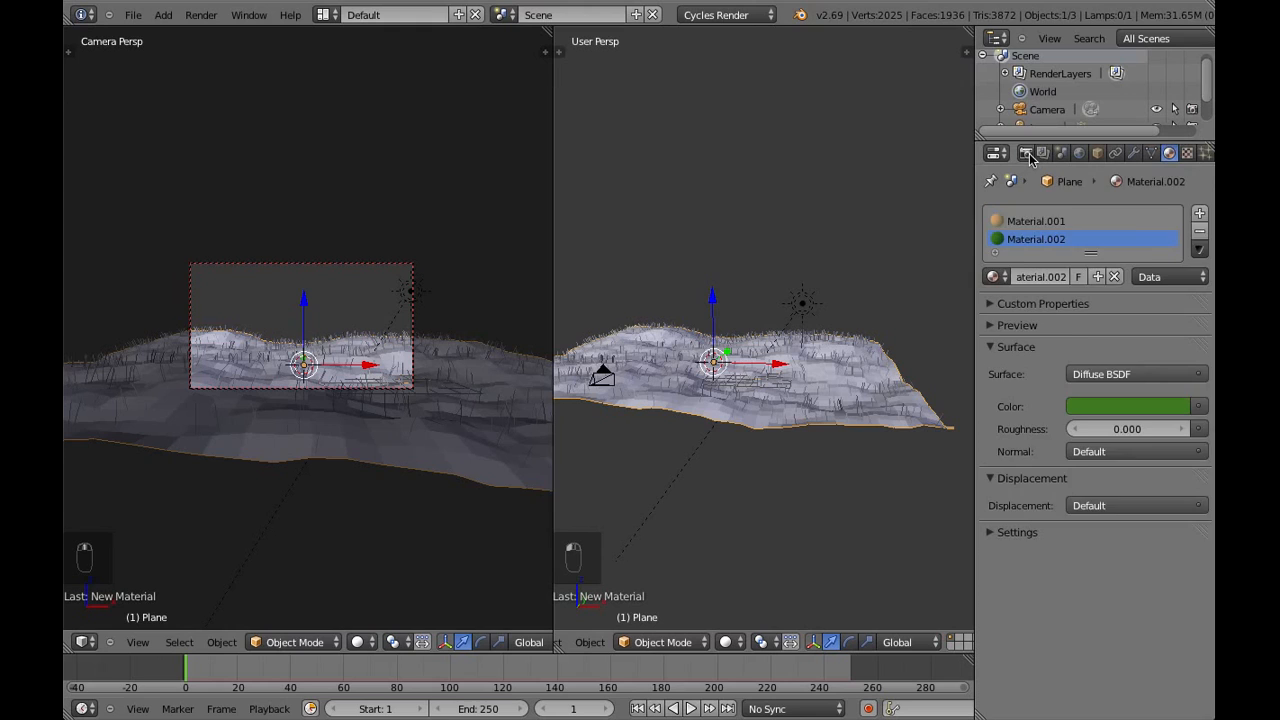
pyautogui.click(1025, 153)
pyautogui.click(1037, 229)
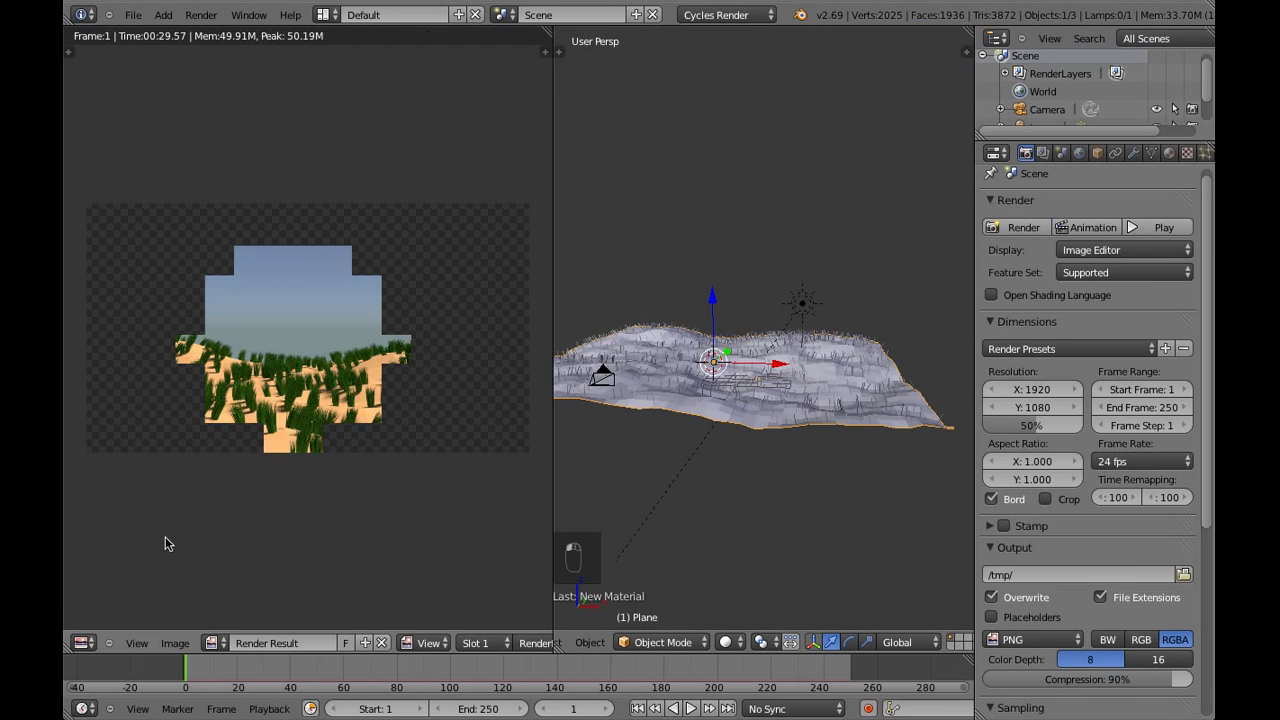
# Return the render result area to the 3D view and set the hair particle emission number to 10000
pyautogui.click(84, 644)
pyautogui.click(112, 625)
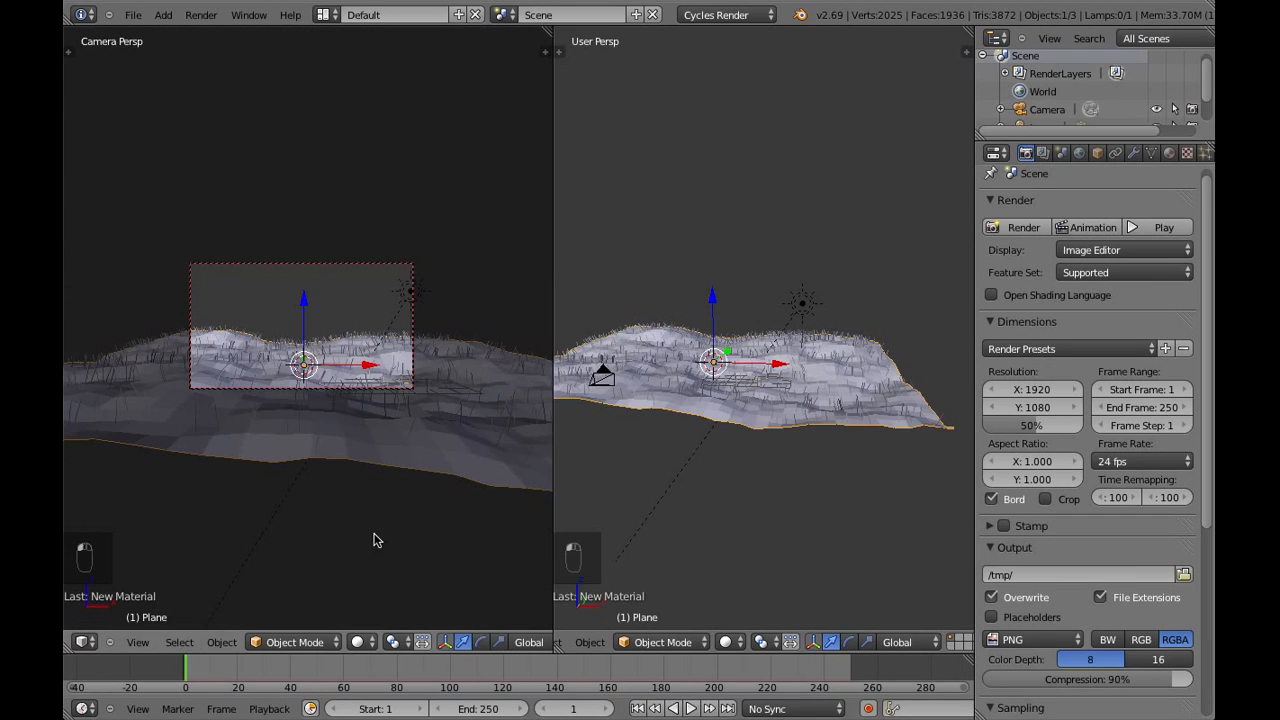
pyautogui.scroll(-3, 1148, 155)
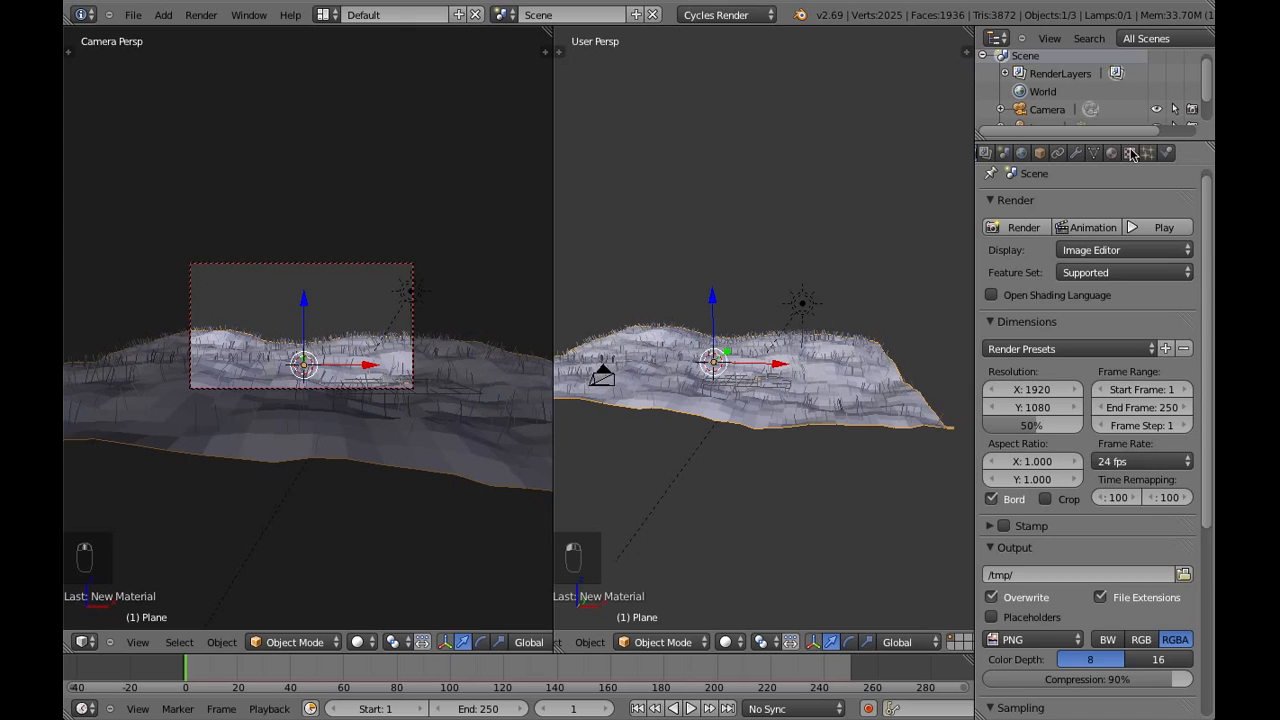
pyautogui.click(1148, 153)
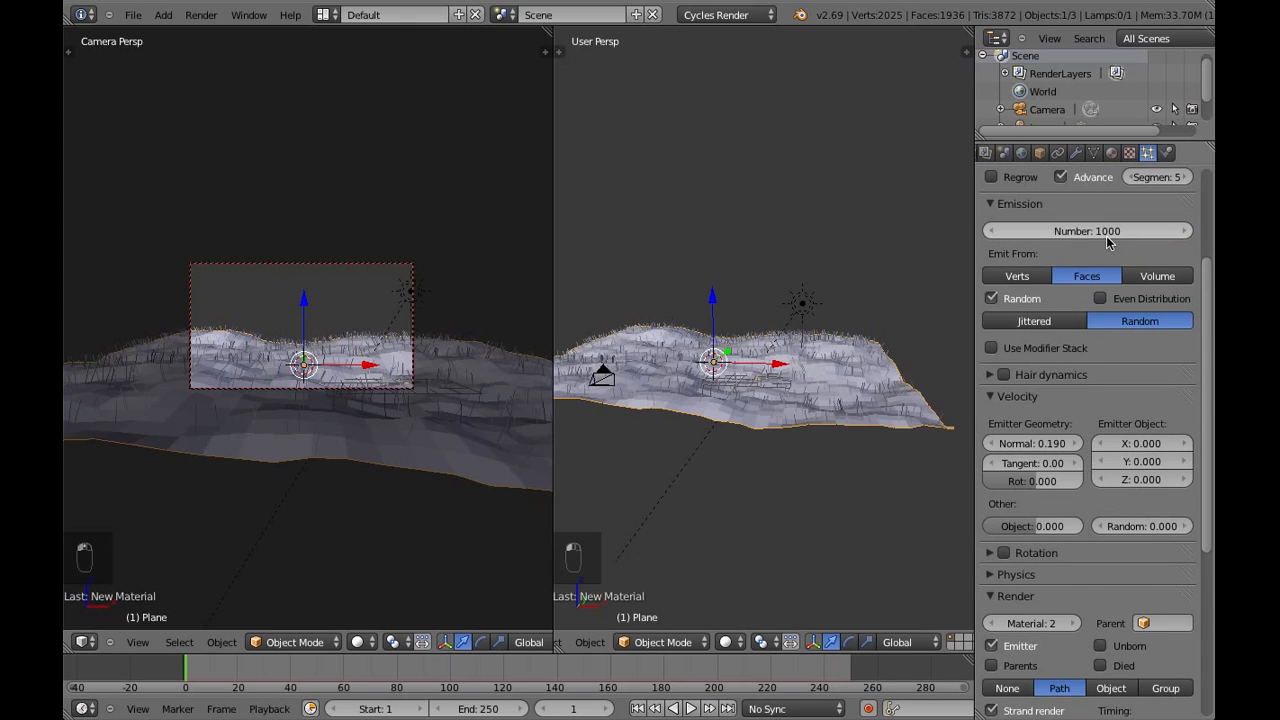
pyautogui.click(1101, 231)
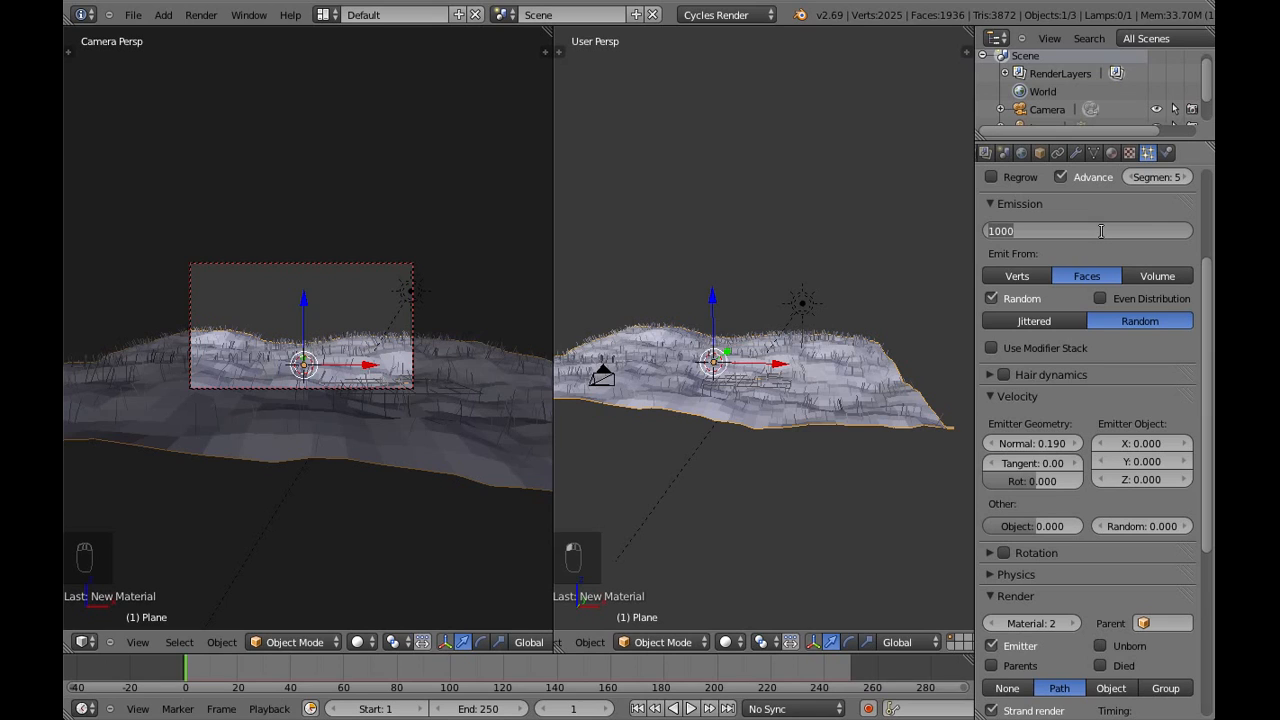
pyautogui.write('10000')
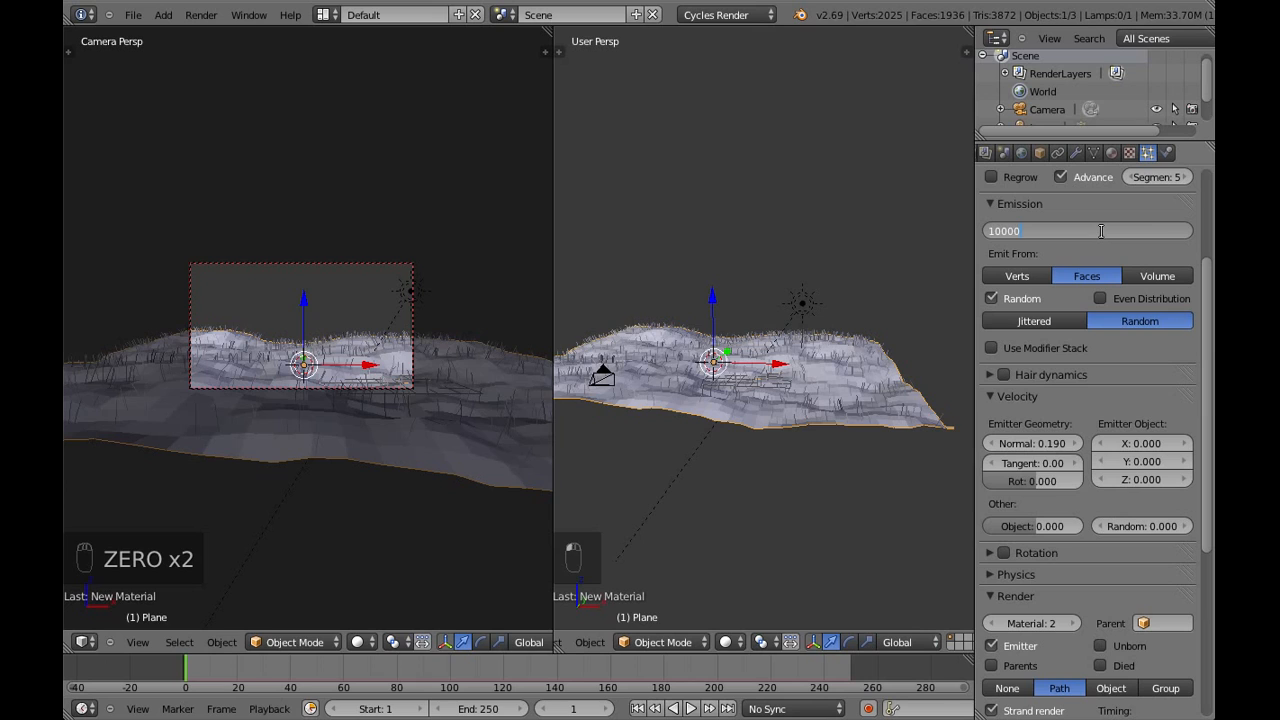
pyautogui.press('Return')
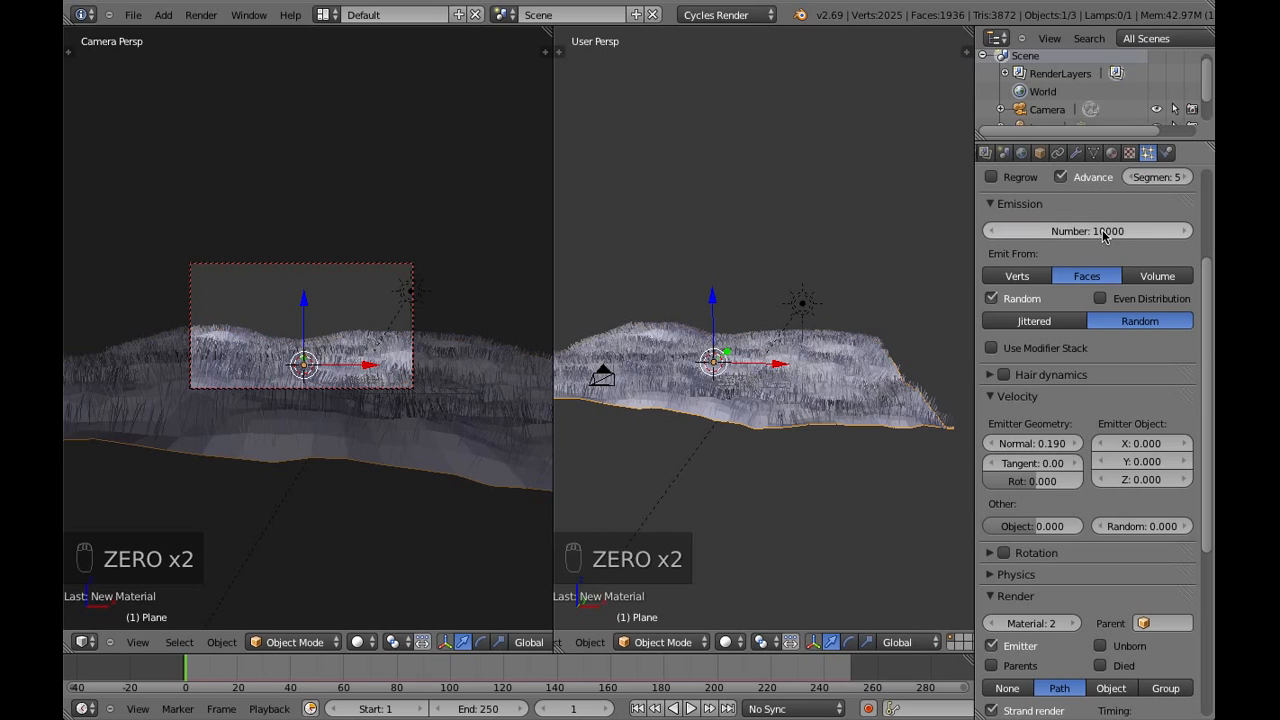
# Render the active scene again with the denser grass
pyautogui.scroll(2, 1046, 158)
pyautogui.click(1026, 155)
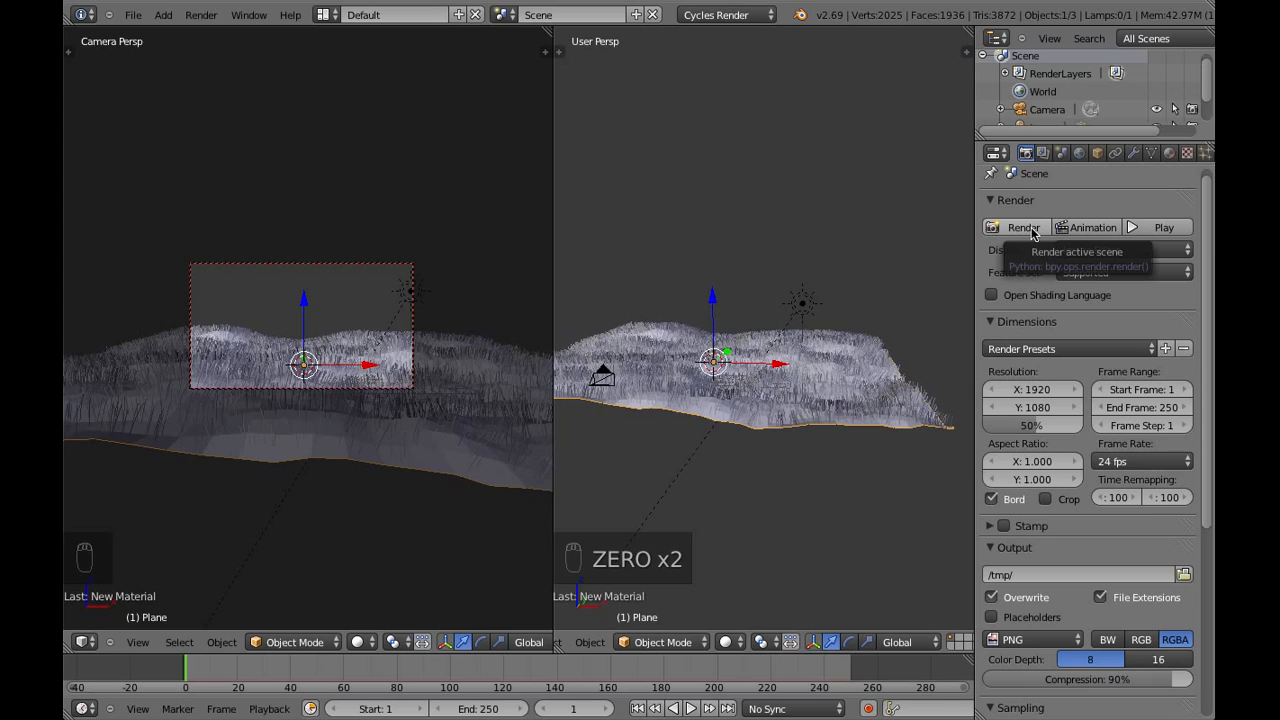
pyautogui.click(1022, 228)
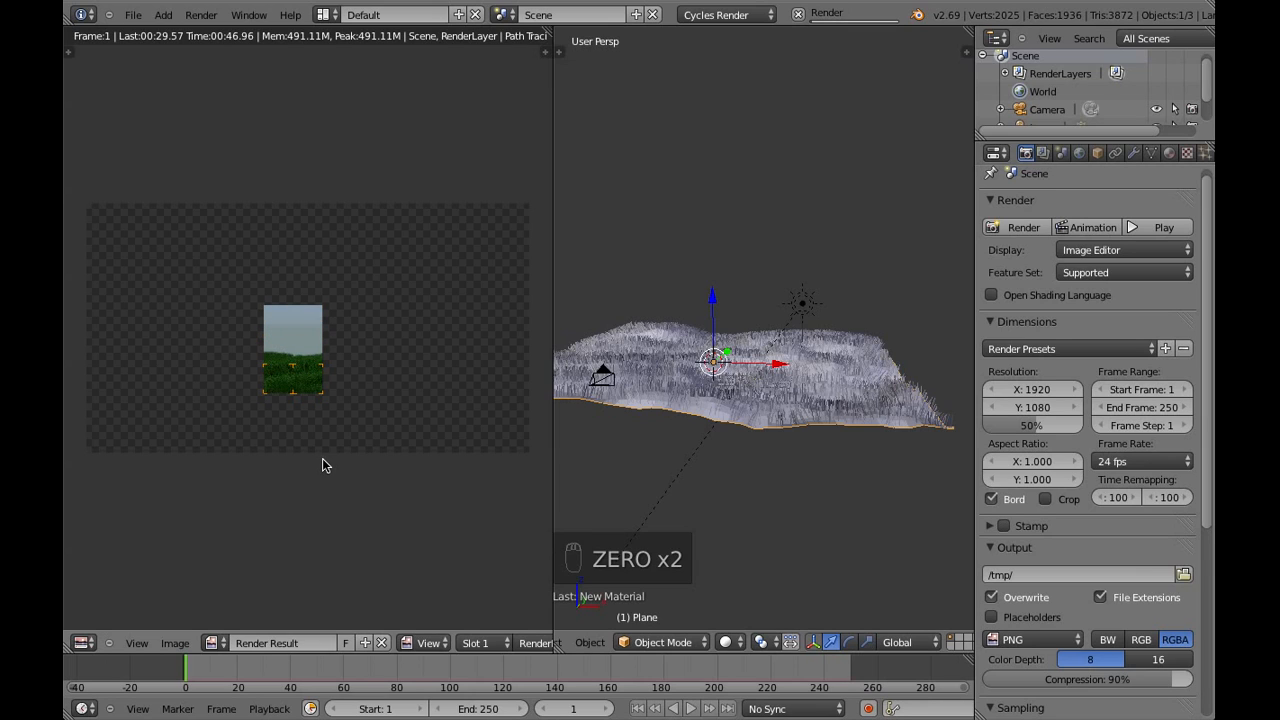
# Examine the grass coverage and detail in the rendered image up close
pyautogui.scroll(3, 322, 465)
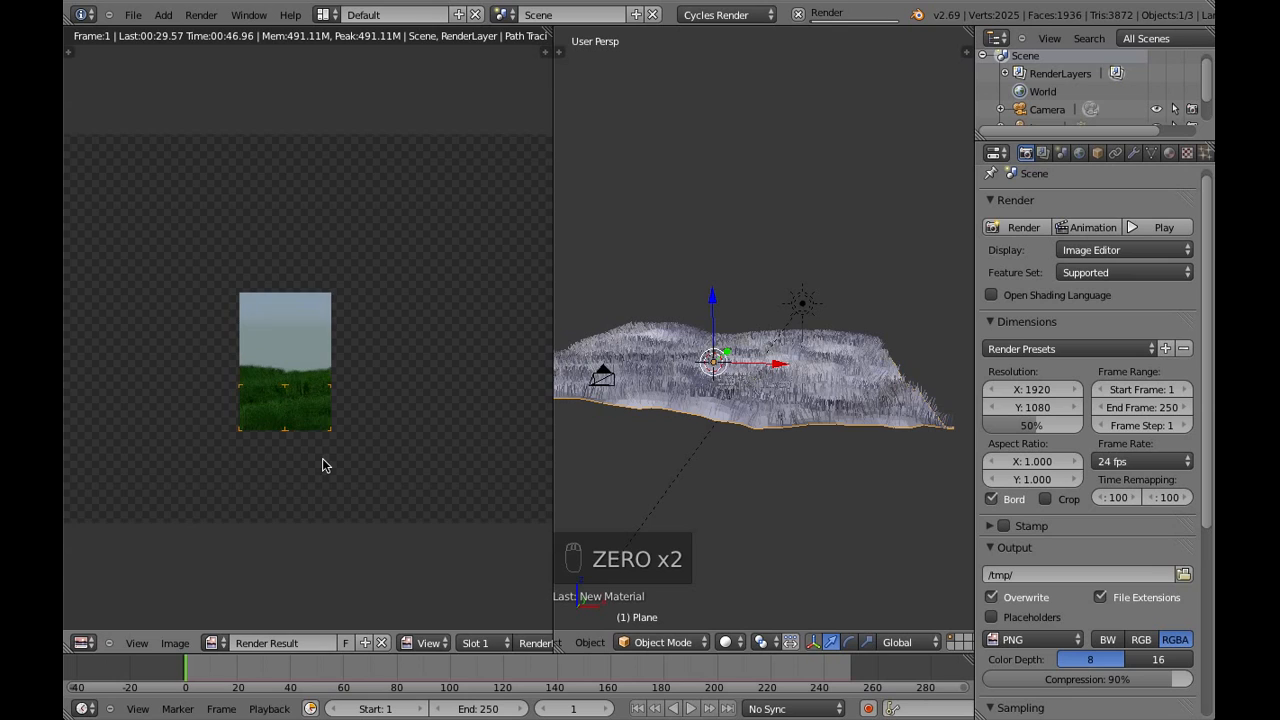
pyautogui.scroll(-2, 322, 465)
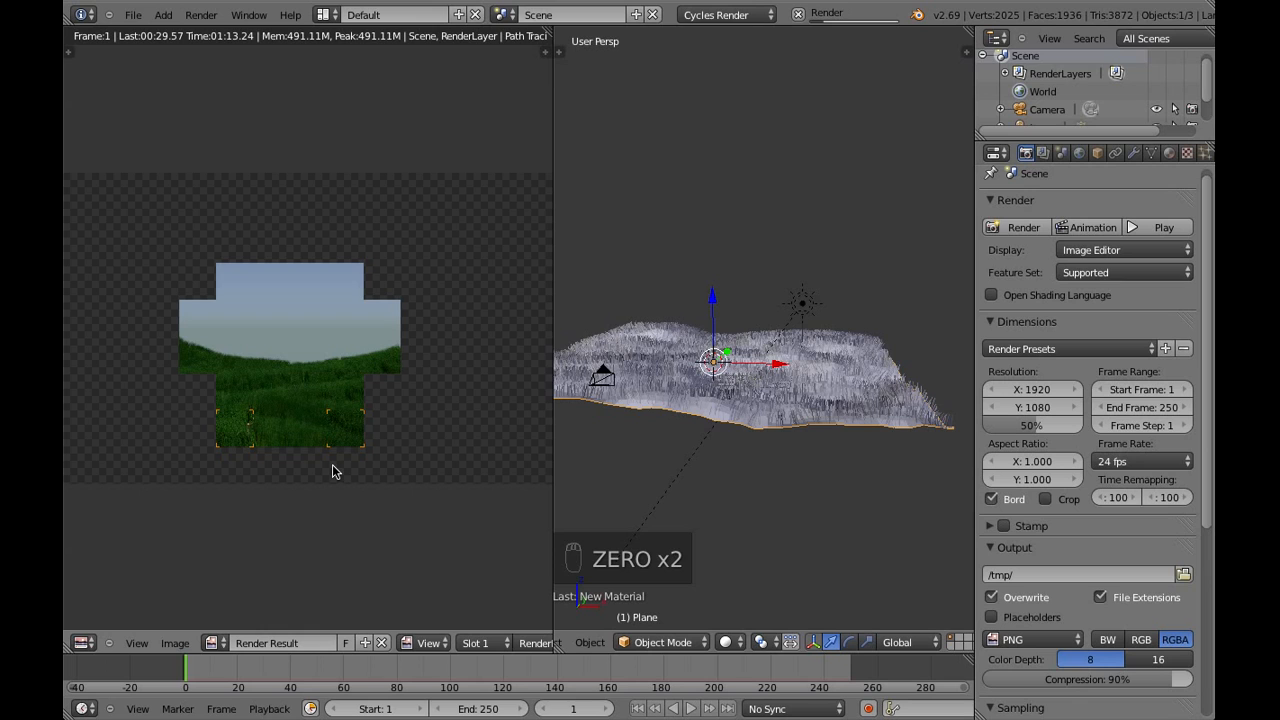
pyautogui.scroll(-1, 333, 466)
pyautogui.scroll(3, 333, 466)
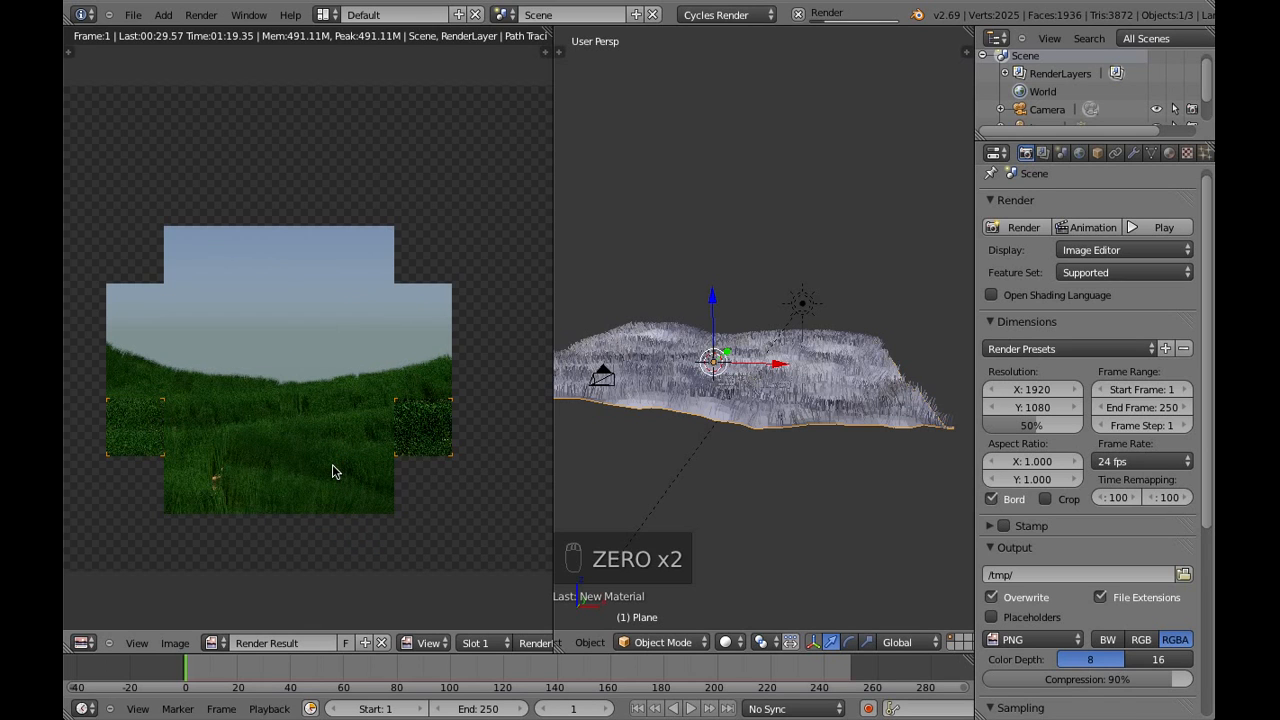
pyautogui.moveTo(332, 464); pyautogui.dragTo(374, 389, button='middle')
pyautogui.scroll(2, 374, 389)
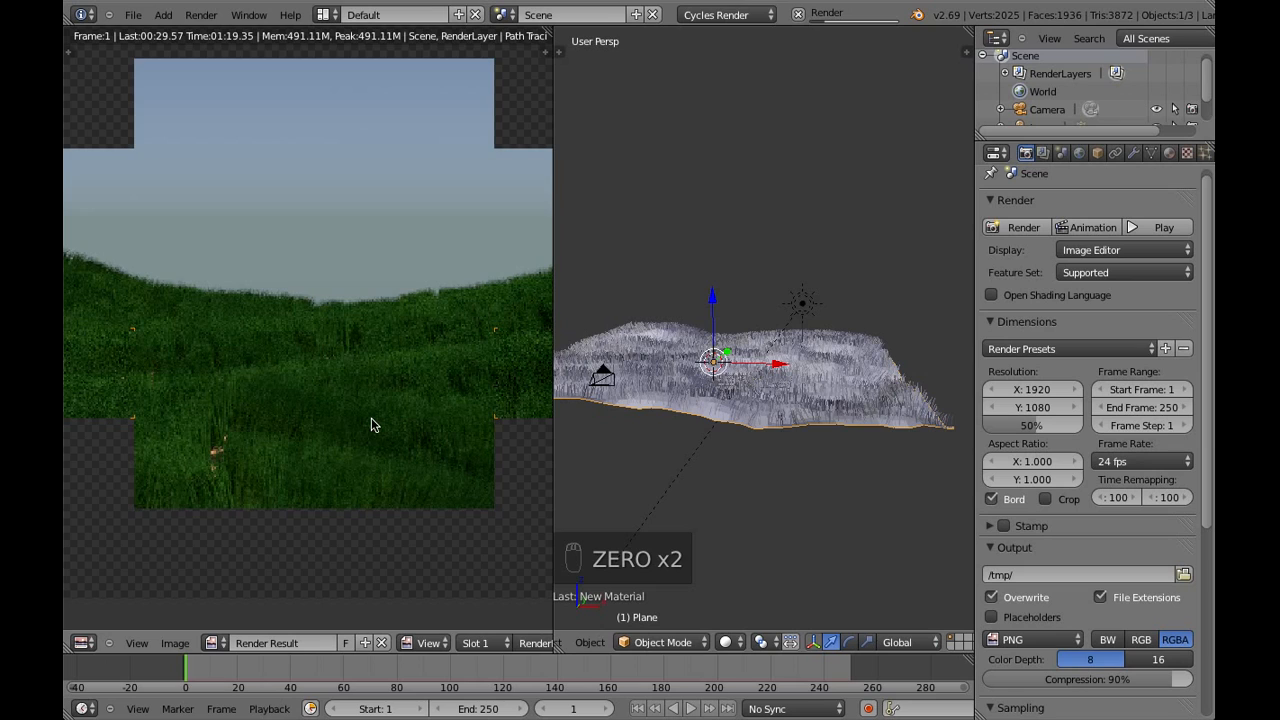
pyautogui.scroll(-4, 371, 425)
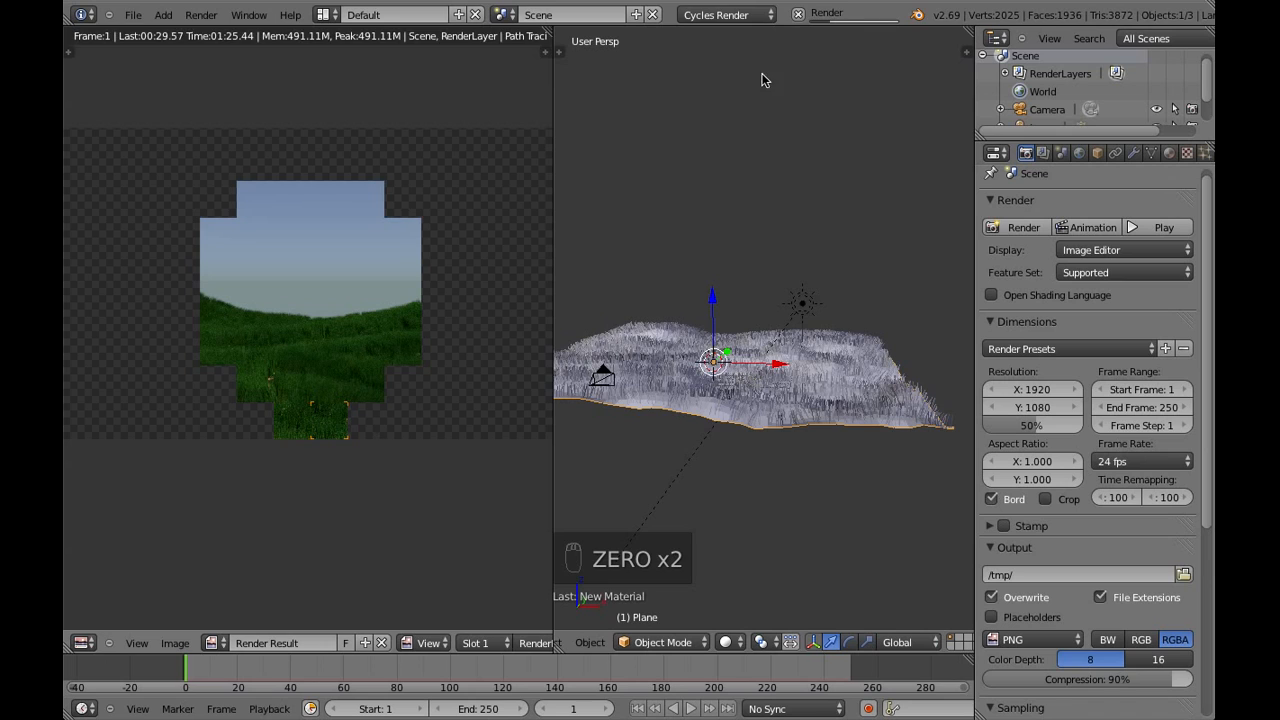
# Return the render result area to the 3D view and move the camera higher and farther back from the grassy hills
pyautogui.click(80, 644)
pyautogui.click(104, 624)
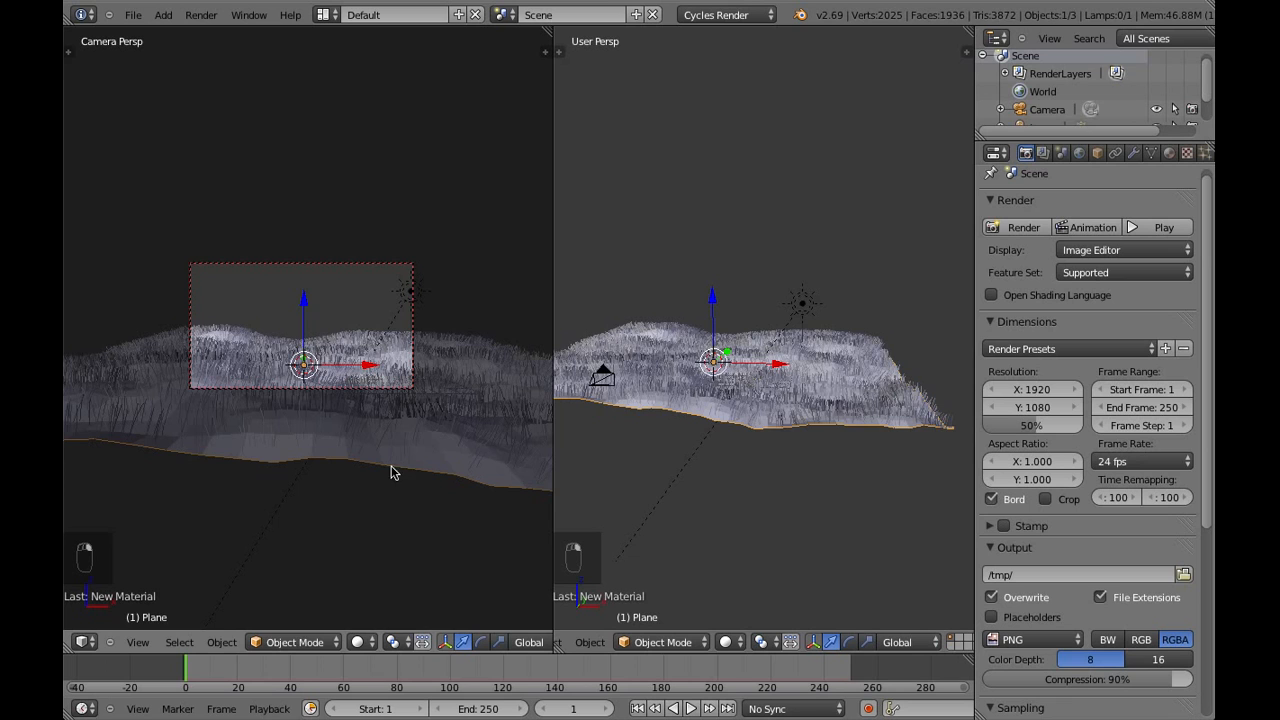
pyautogui.rightClick(333, 390)
pyautogui.press('g')
pyautogui.press('g')
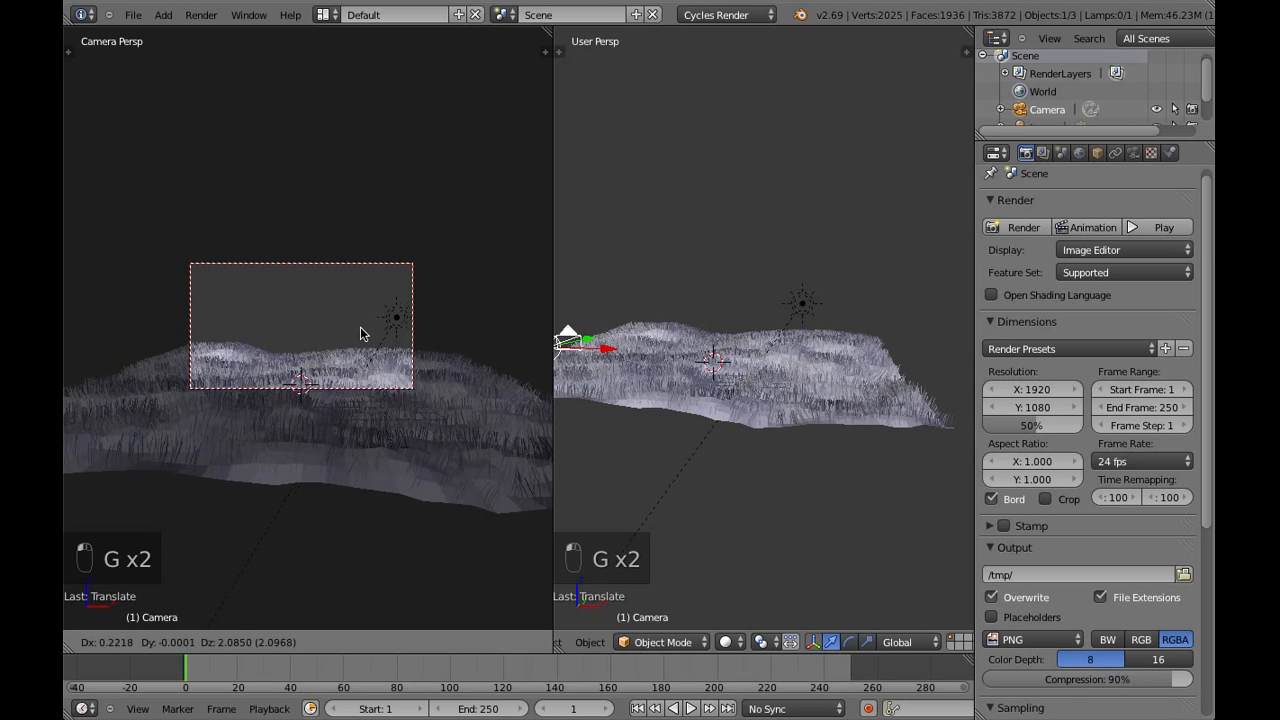
pyautogui.press('g')
pyautogui.press('g')
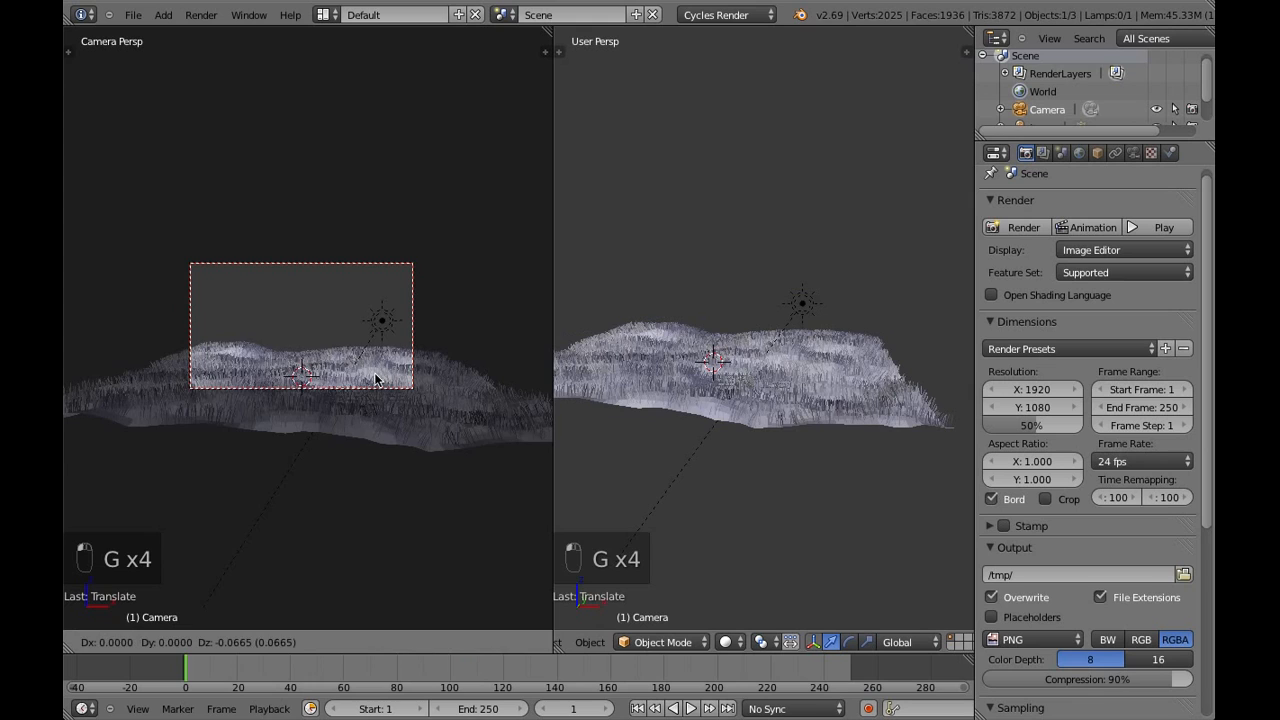
pyautogui.click(378, 399)
pyautogui.press('a')
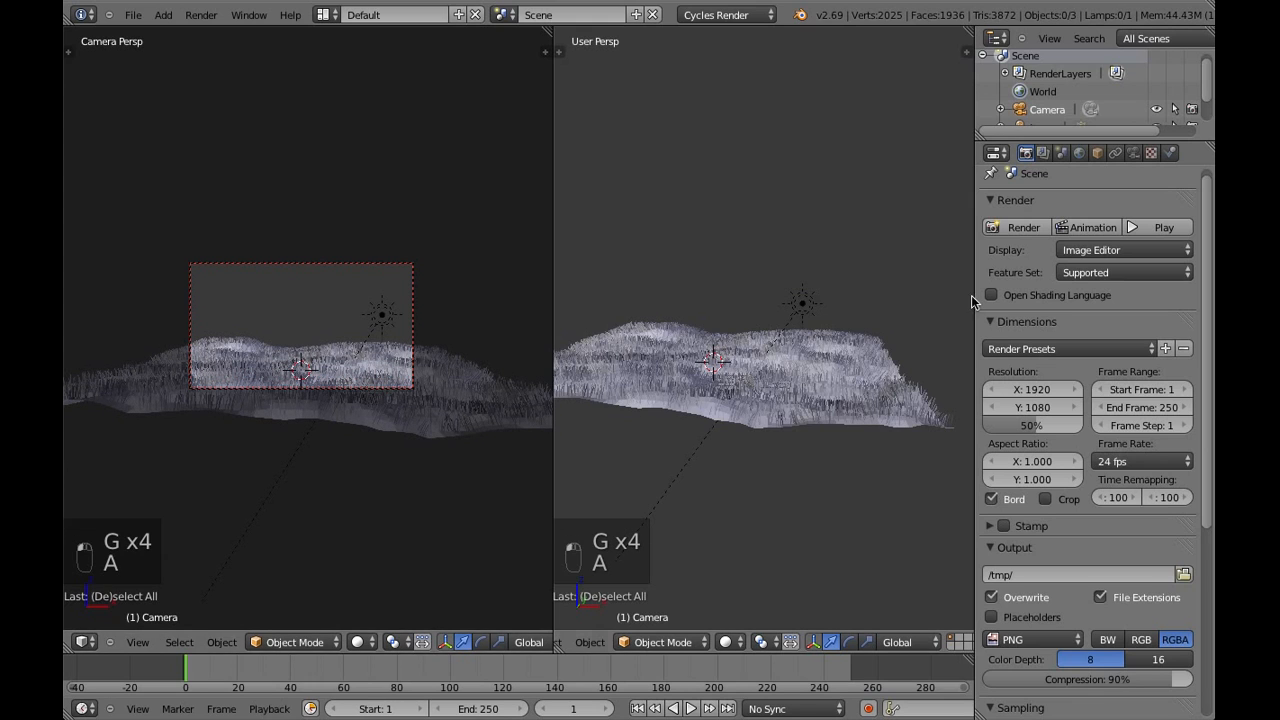
# Switch the camera view to Rendered shading to preview the new framing
pyautogui.click(357, 642)
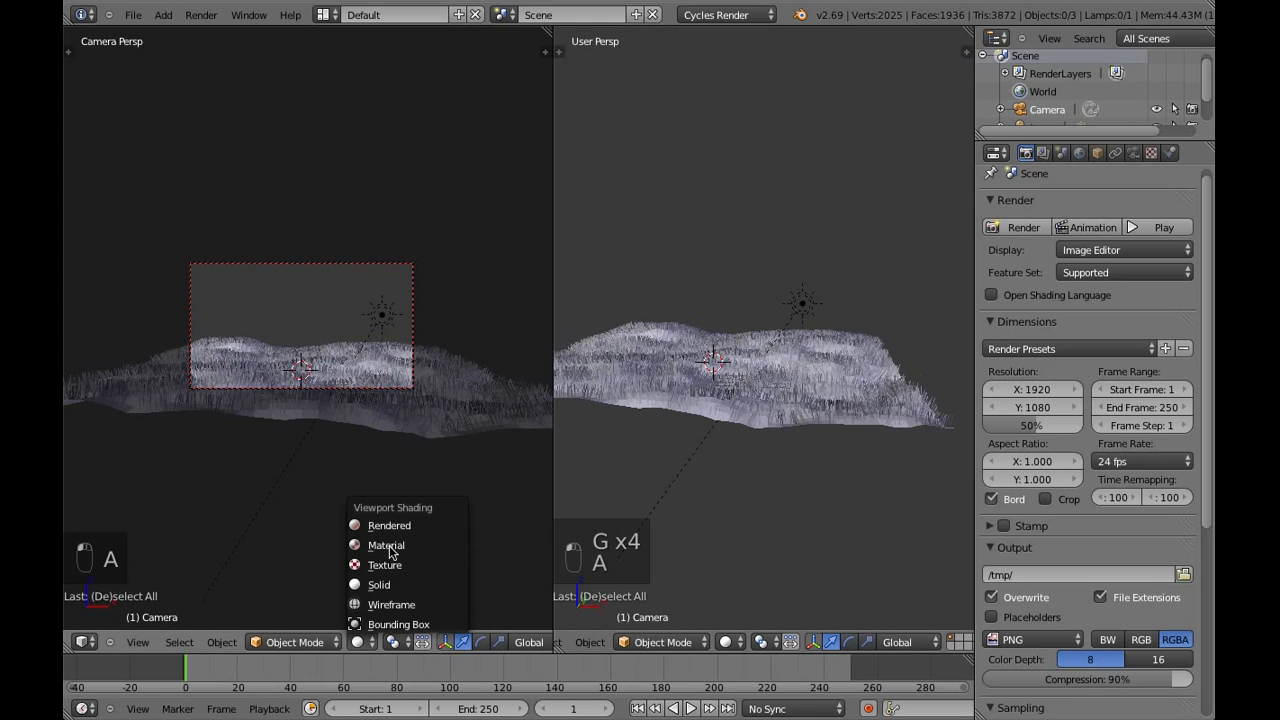
pyautogui.click(500, 522)
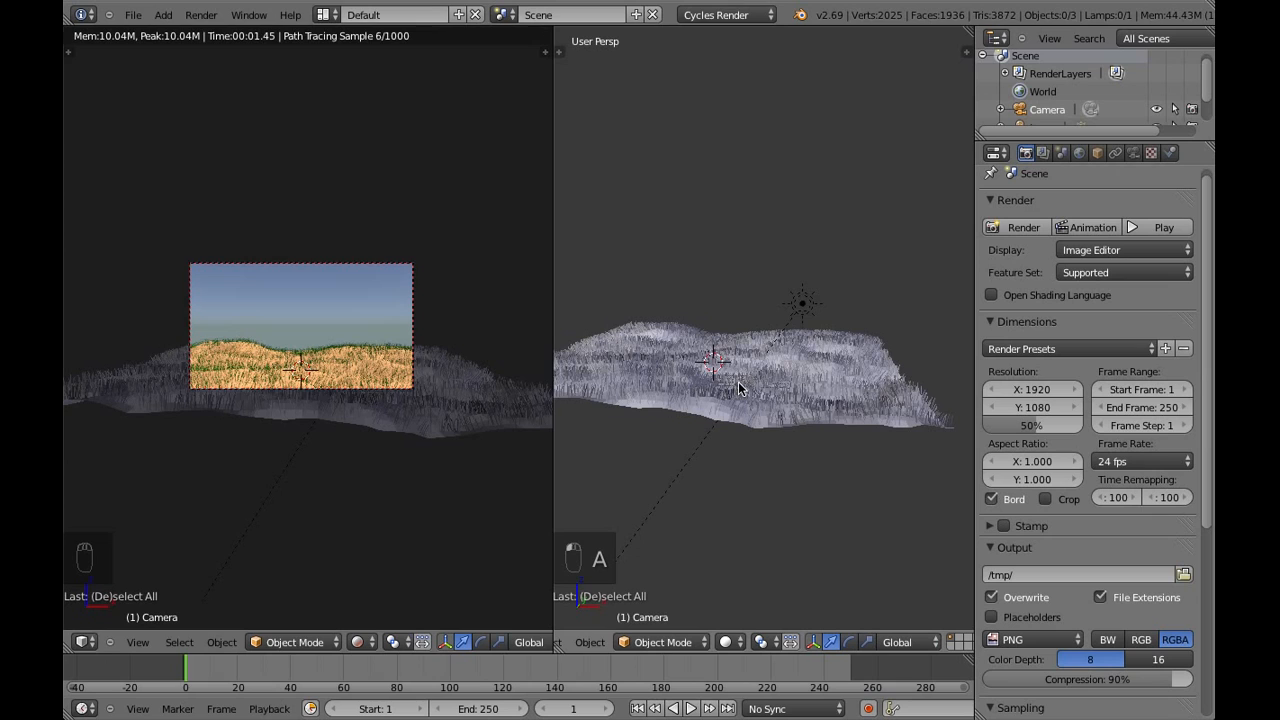
# Add a circle mesh with 5 vertices to the scene
pyautogui.click(165, 20)
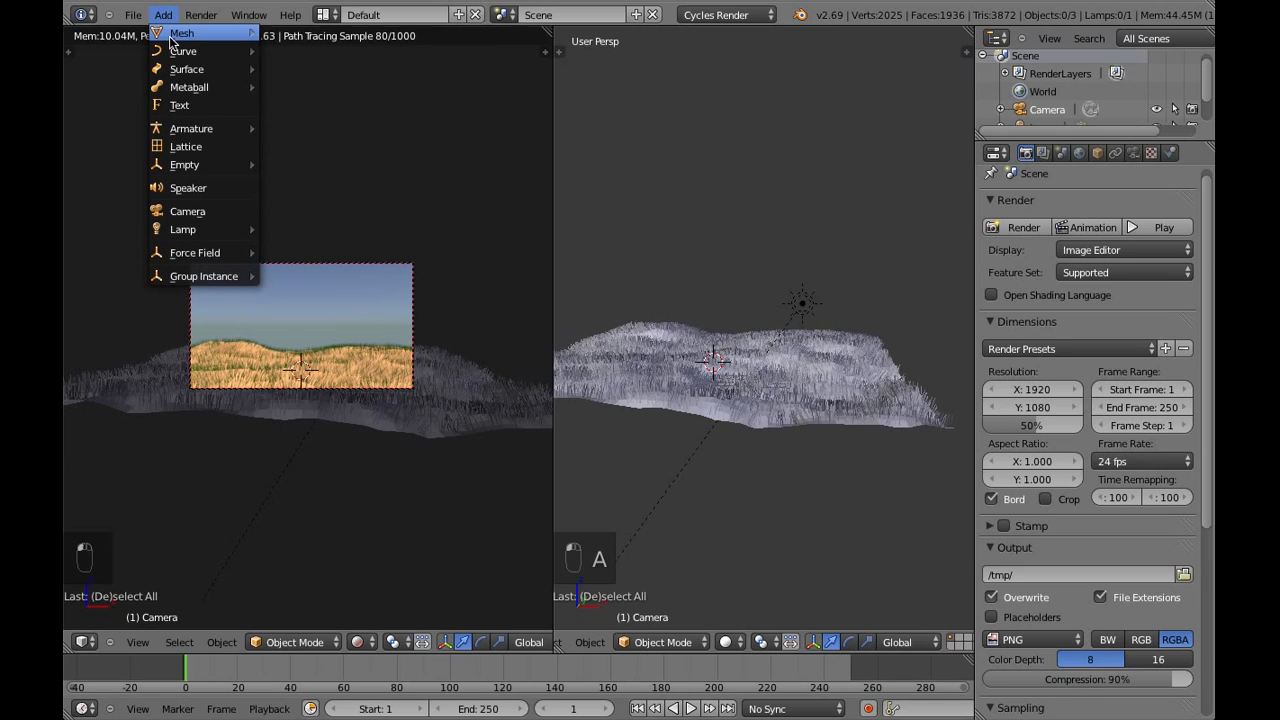
pyautogui.moveTo(180, 33)
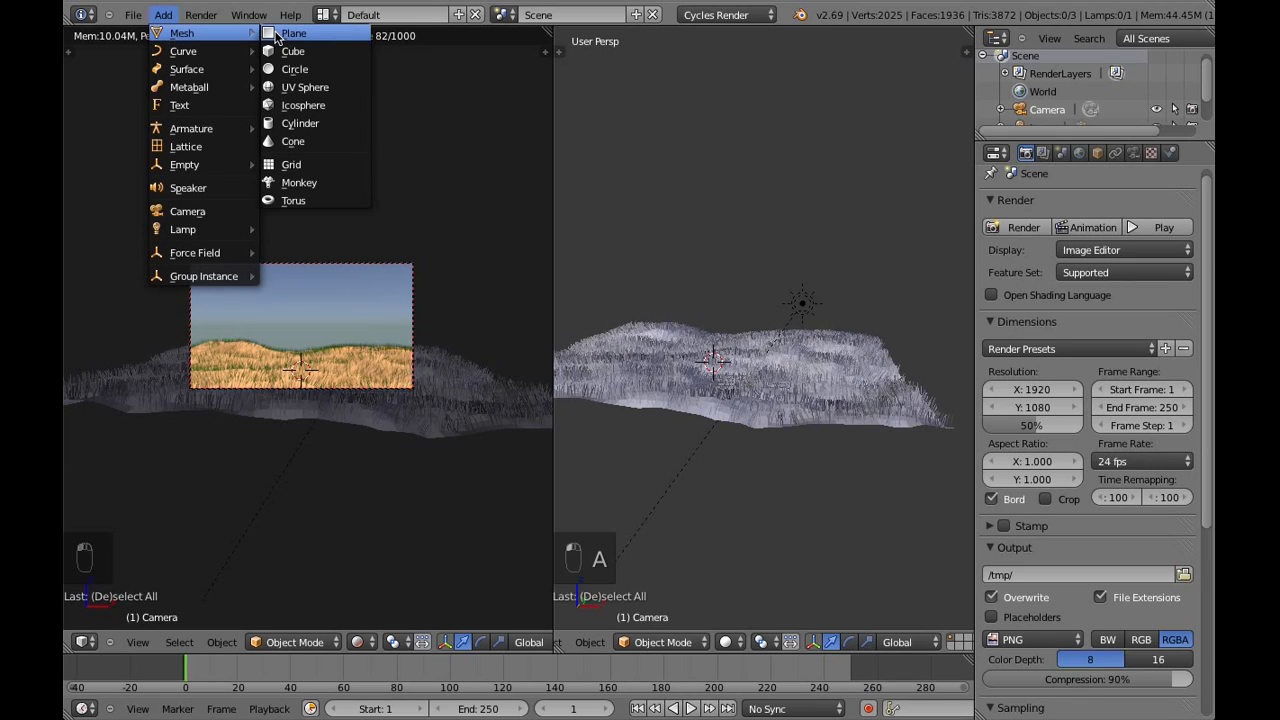
pyautogui.click(316, 68)
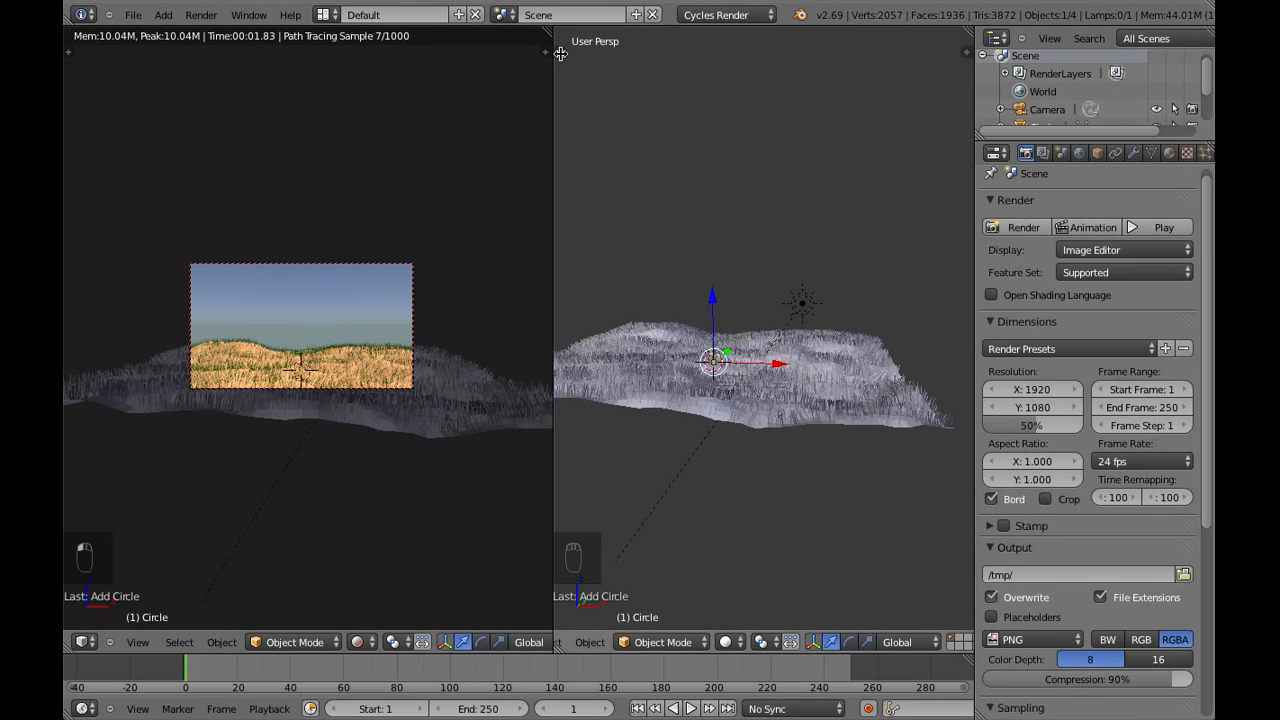
pyautogui.click(560, 53)
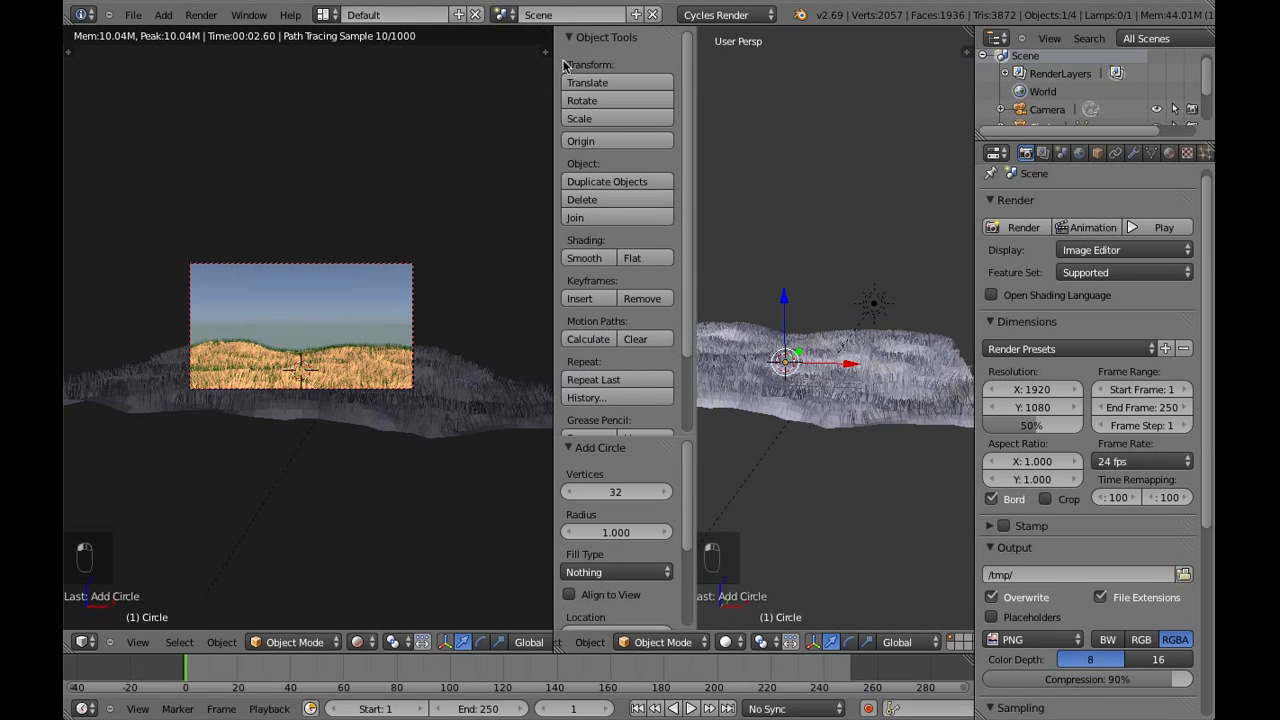
pyautogui.click(611, 493)
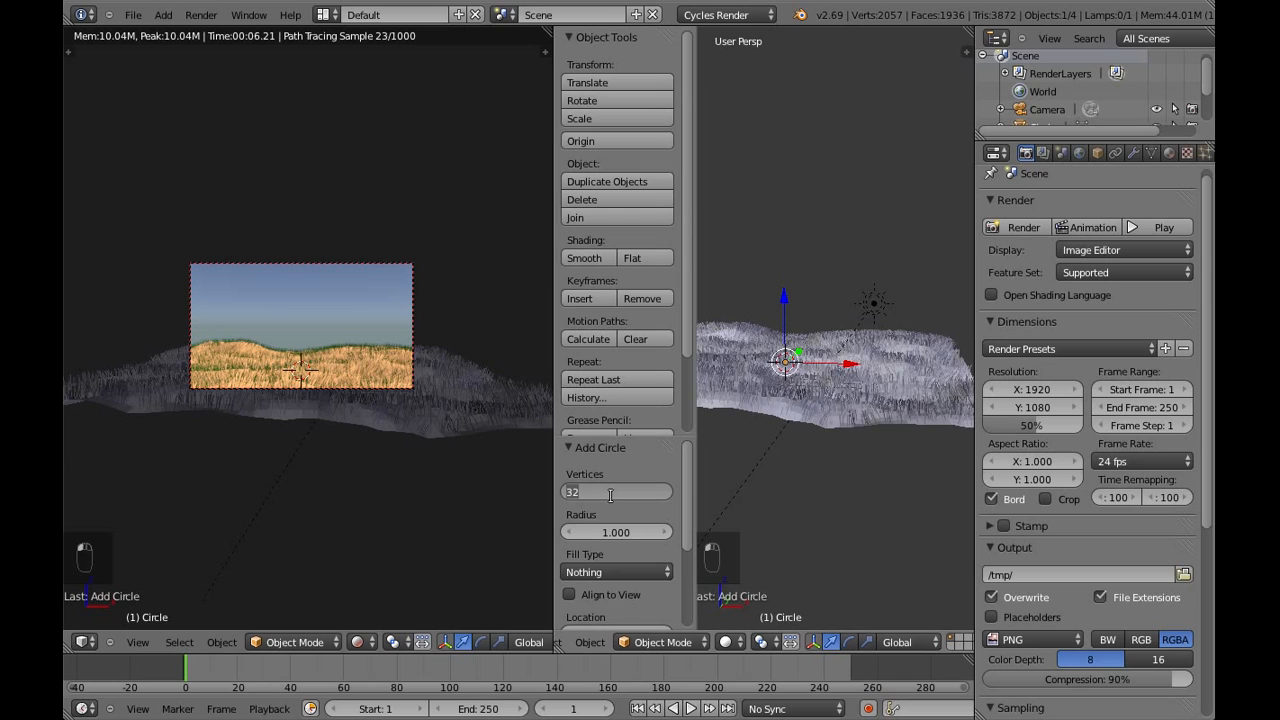
pyautogui.write('5')
pyautogui.press('Return')
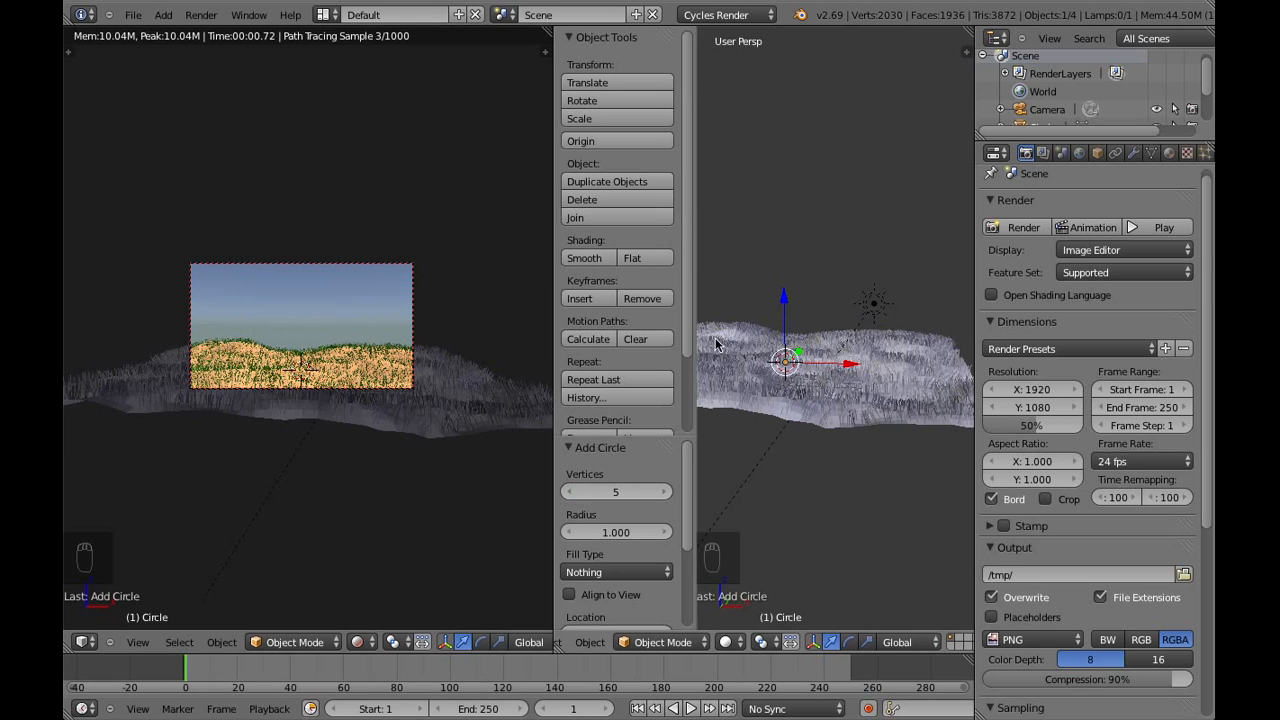
pyautogui.moveTo(694, 338); pyautogui.dragTo(528, 358)
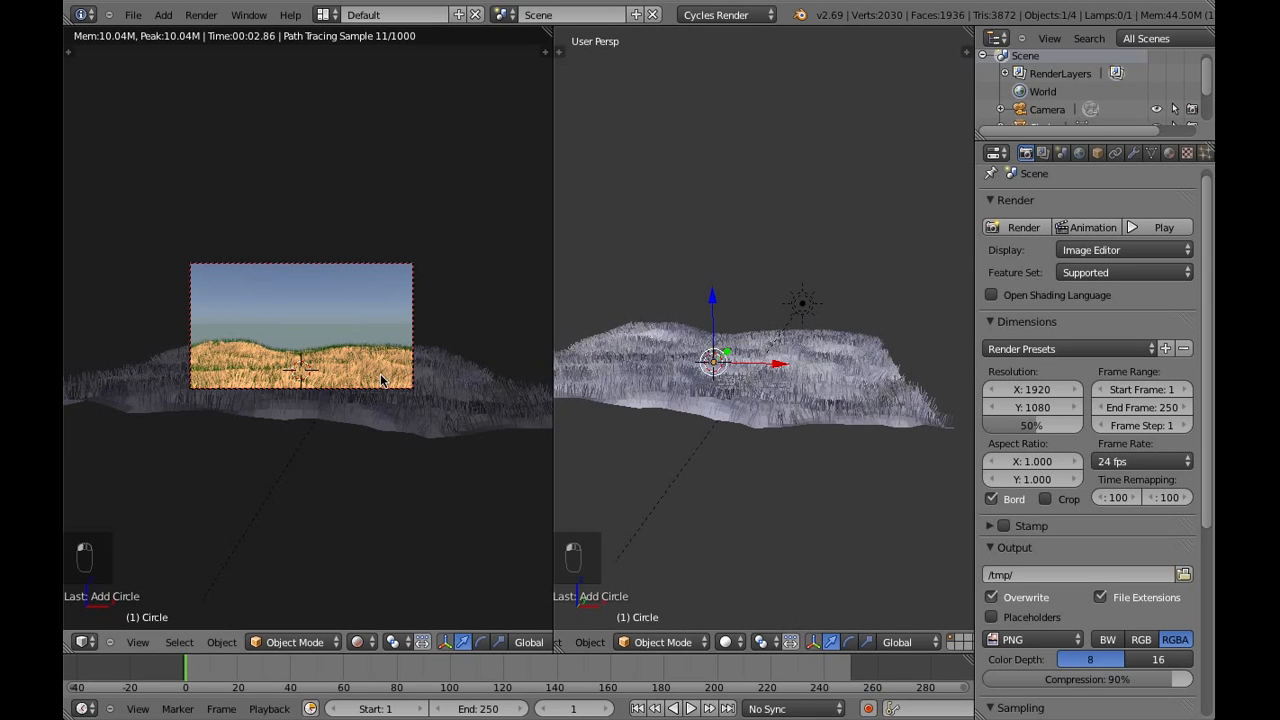
# Raise the five-sided circle straight up along Z until it sits clear above the grassy ground
pyautogui.scroll(-1, 380, 373)
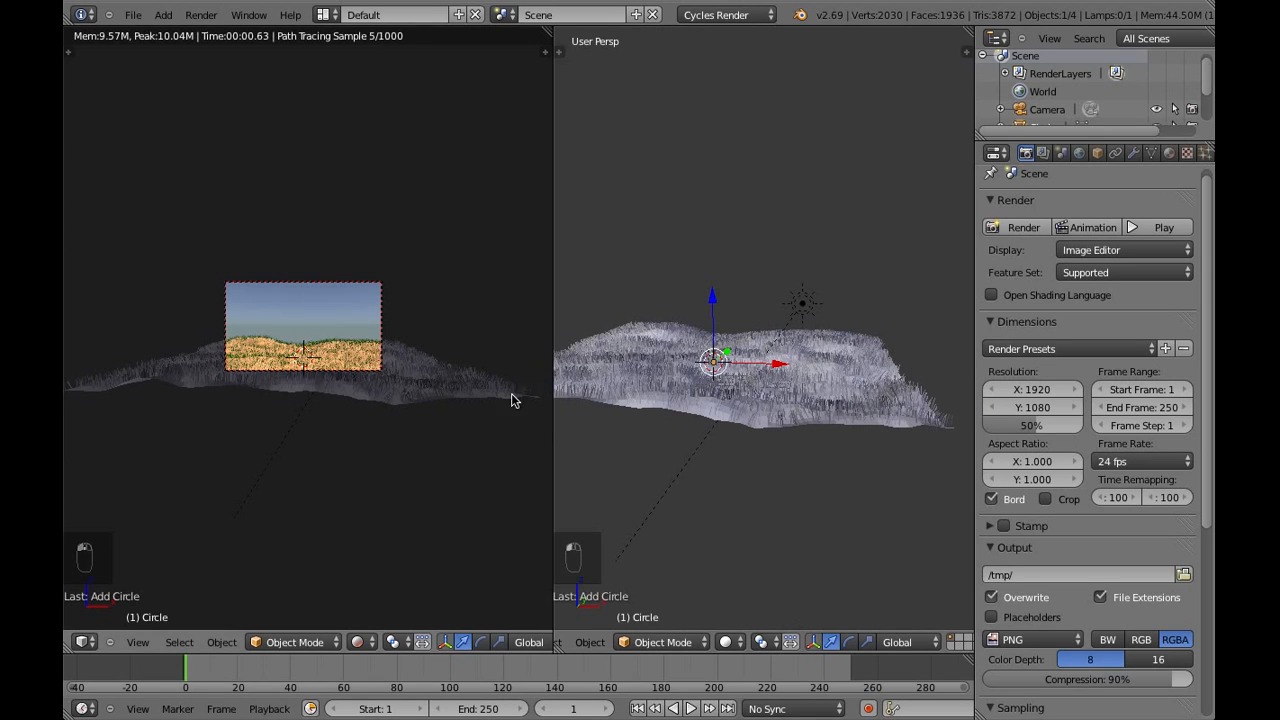
pyautogui.scroll(4, 689, 420)
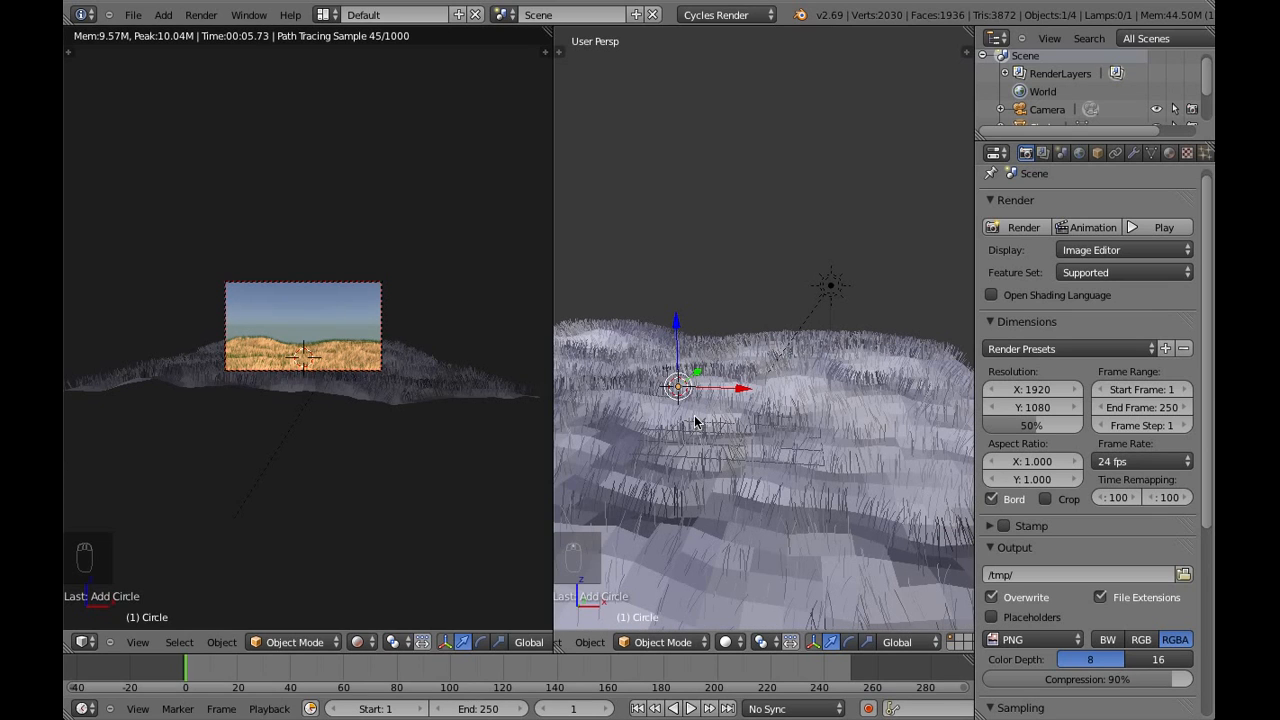
pyautogui.scroll(2, 692, 404)
pyautogui.keyDown('shift'); pyautogui.moveTo(686, 410); pyautogui.dragTo(750, 381, button='middle'); pyautogui.keyUp('shift')
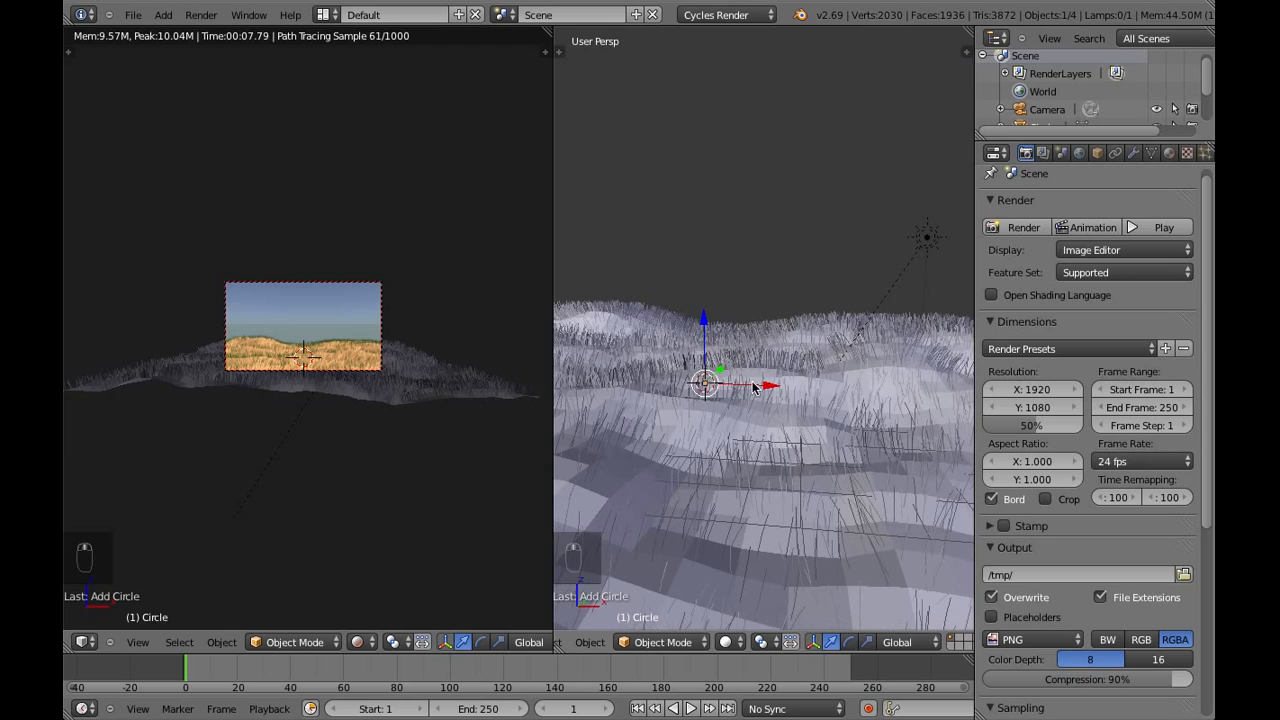
pyautogui.moveTo(704, 315); pyautogui.dragTo(705, 269)
pyautogui.moveTo(804, 390); pyautogui.dragTo(762, 400, button='middle')
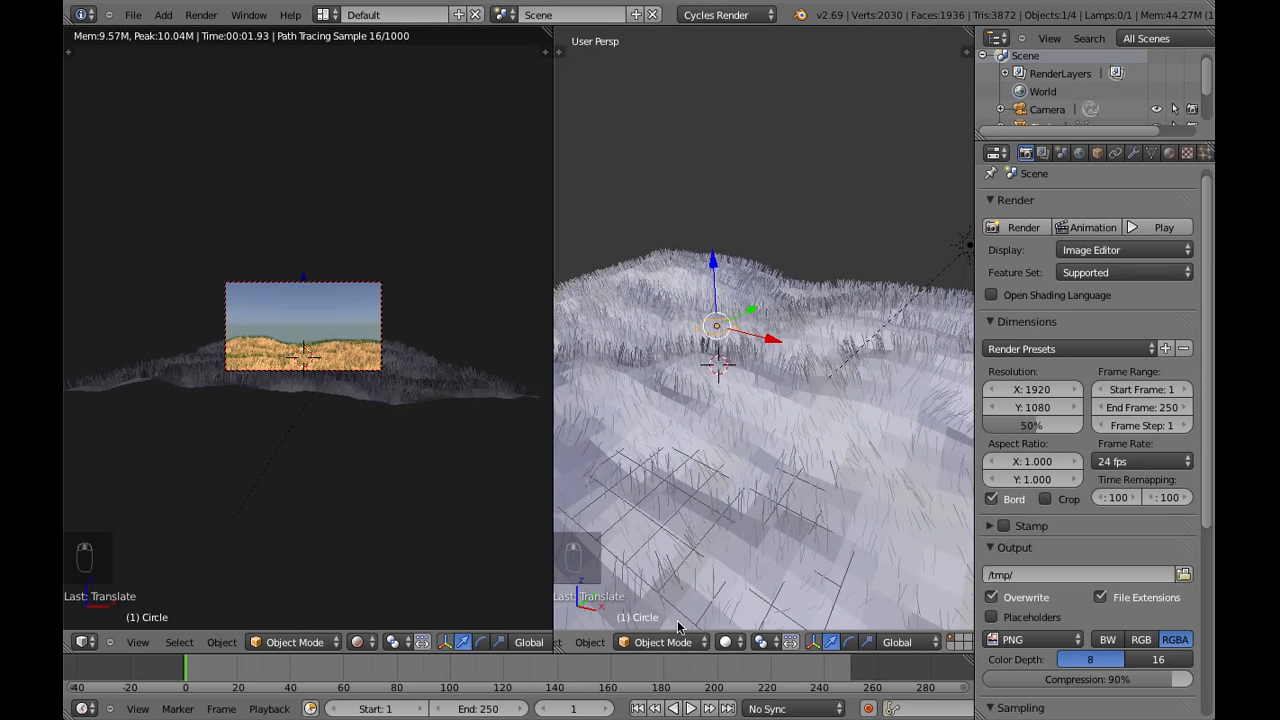
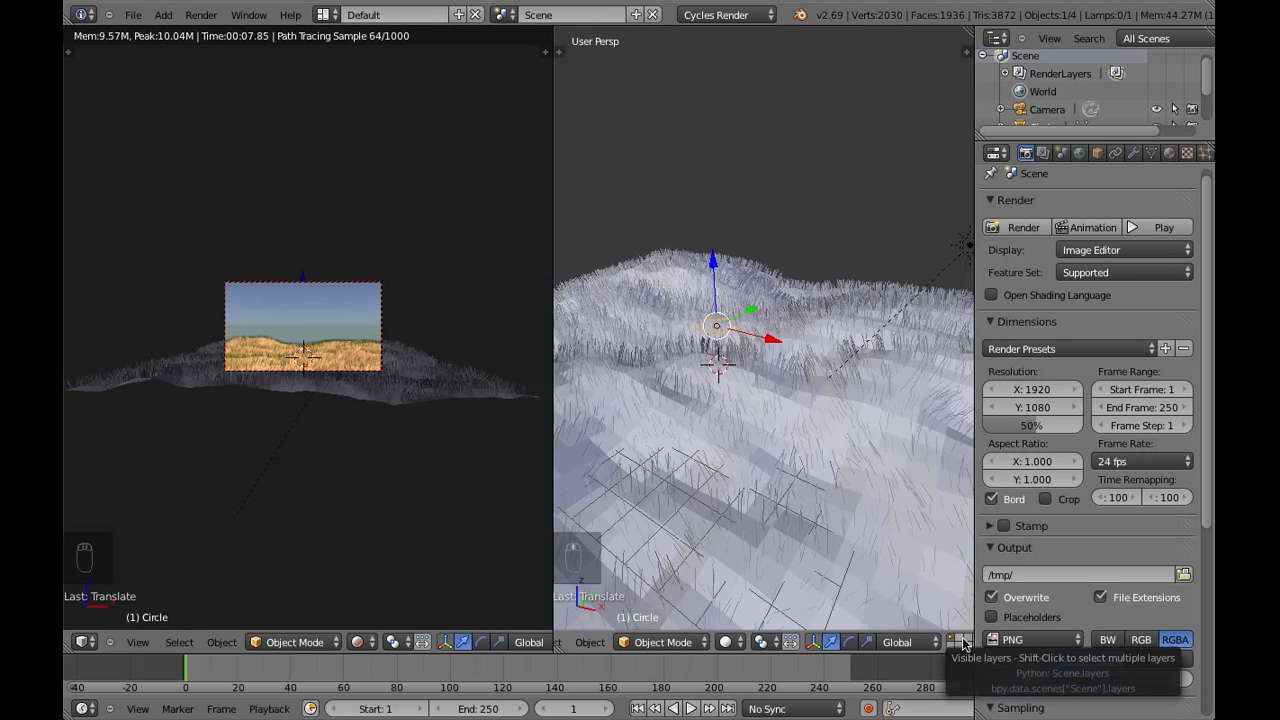
# Switch the five-sided circle to Edit Mode and turn off proportional editing
pyautogui.click(650, 642)
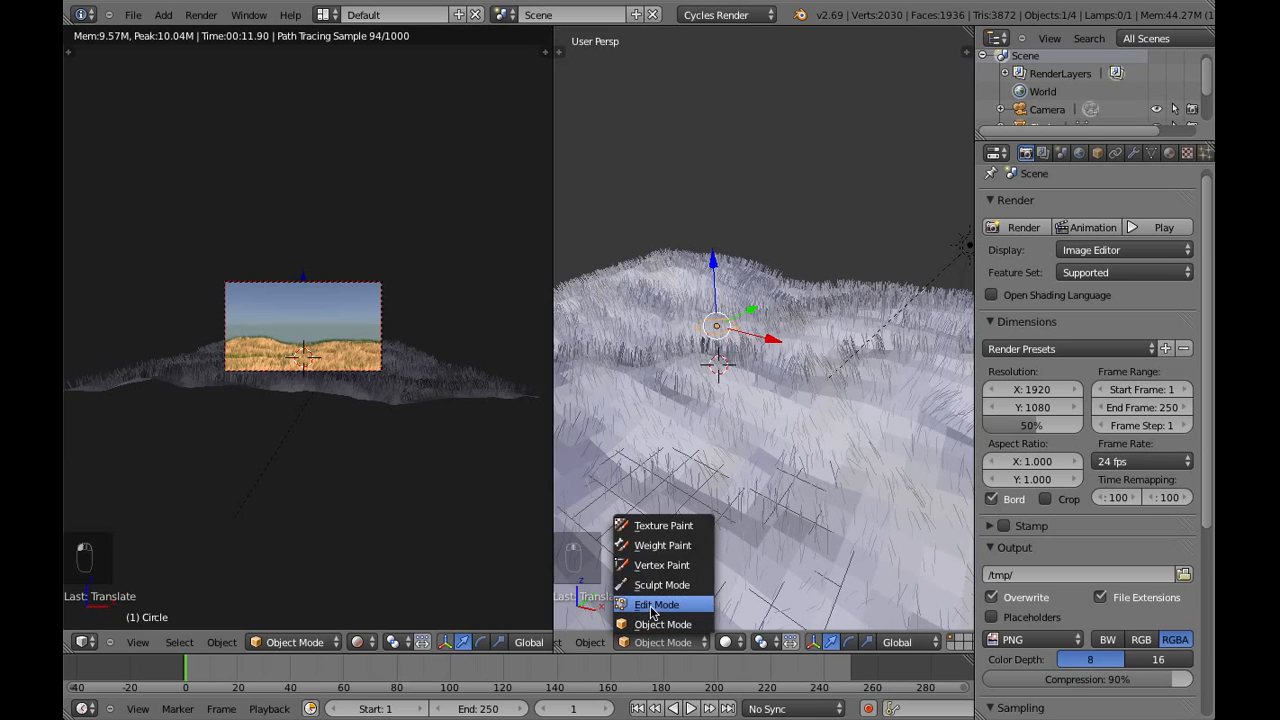
pyautogui.click(653, 606)
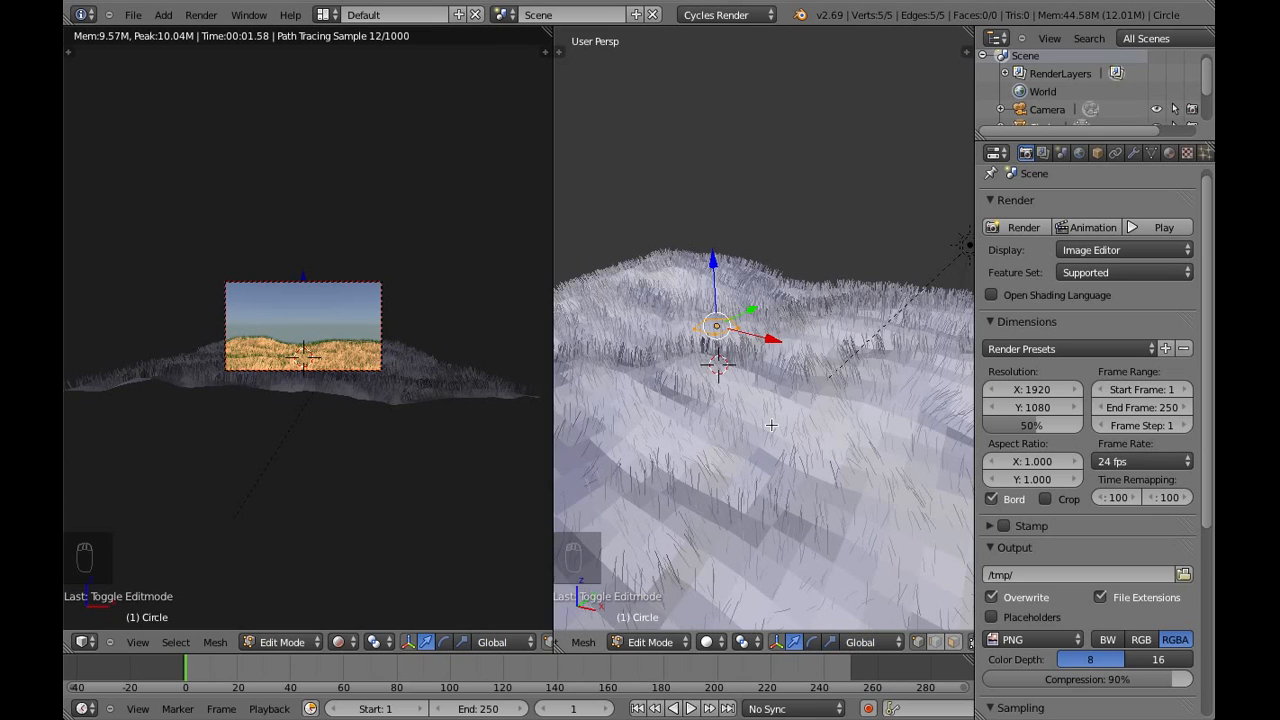
pyautogui.press('e')
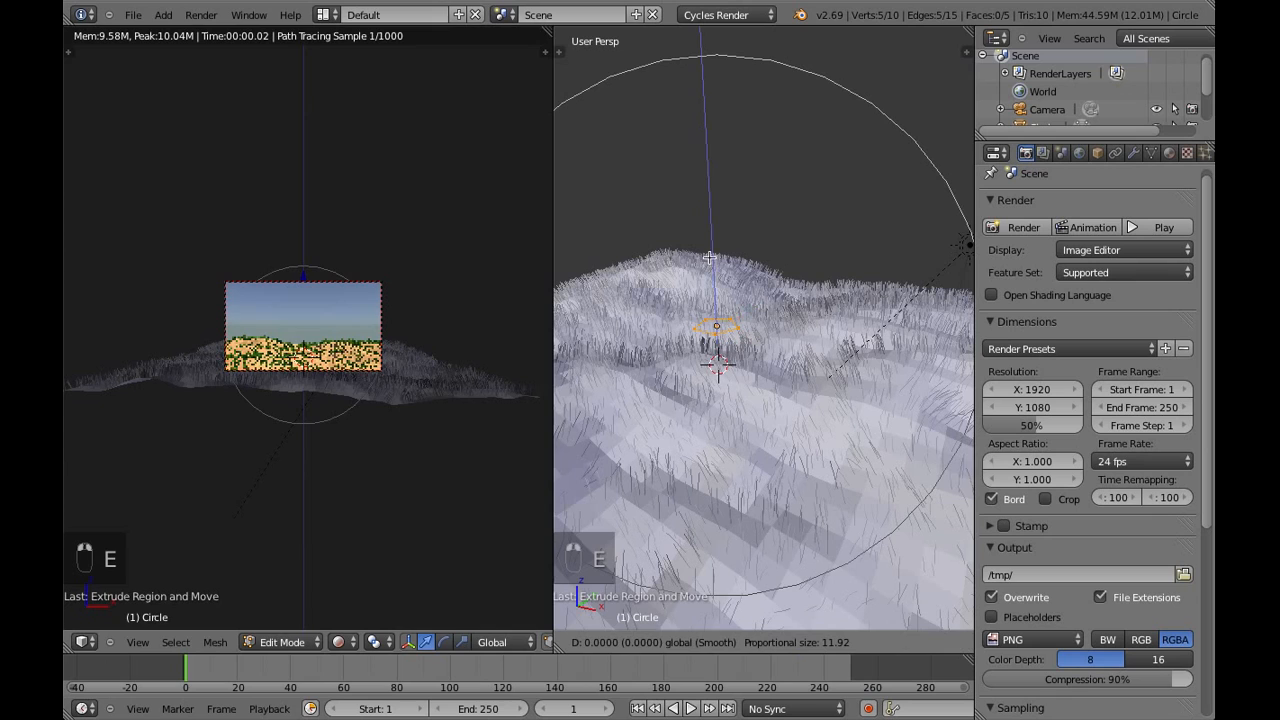
pyautogui.rightClick(709, 259)
pyautogui.moveTo(812, 645); pyautogui.dragTo(688, 657, button='middle')
pyautogui.click(887, 645)
pyautogui.click(900, 626)
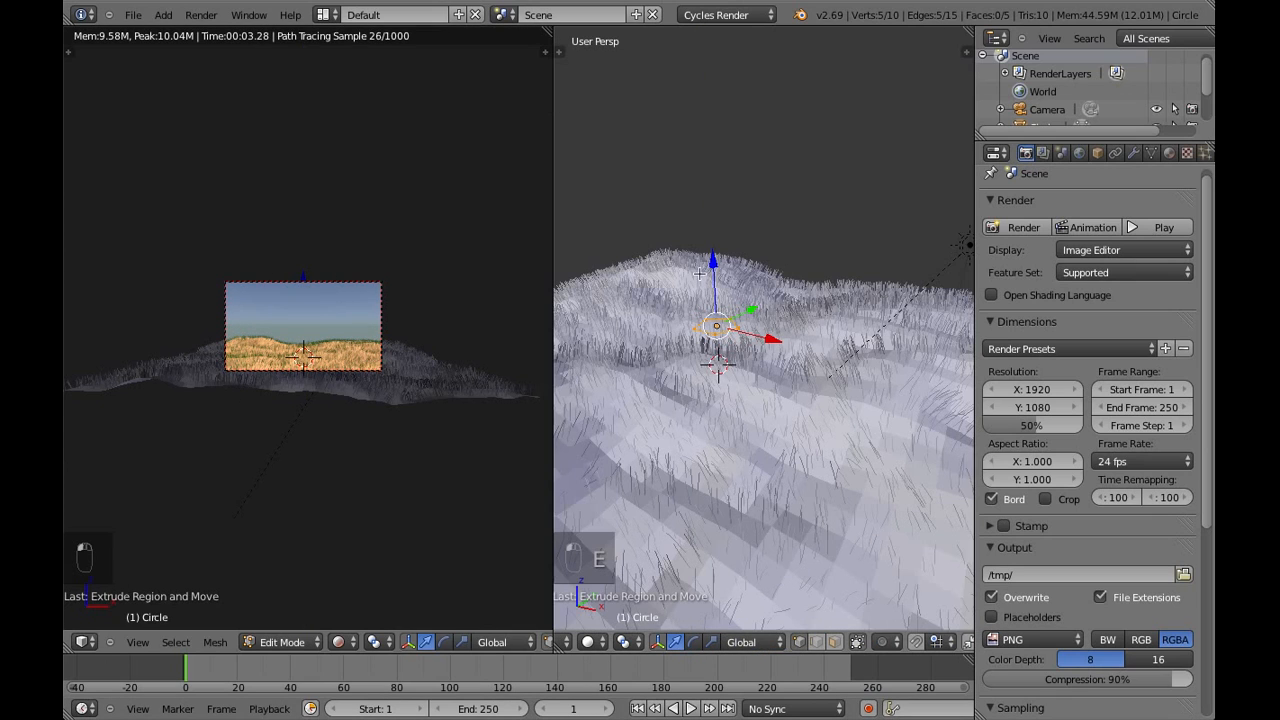
# Extrude the circle's ring about 2 units straight up along Z to form a five-sided trunk base
pyautogui.press('e')
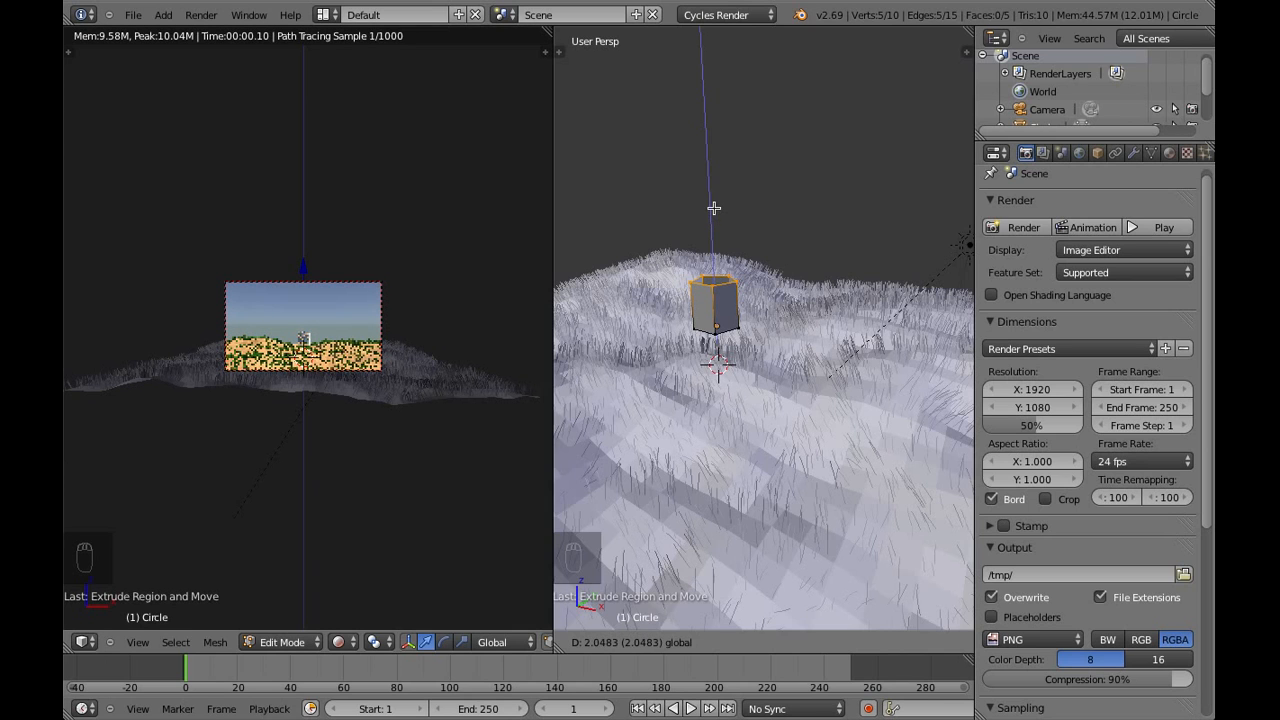
pyautogui.moveTo(714, 208); pyautogui.dragTo(712, 205)
pyautogui.keyDown('shift'); pyautogui.moveTo(771, 292); pyautogui.dragTo(831, 303, button='middle'); pyautogui.keyUp('shift')
pyautogui.scroll(3, 643, 642)
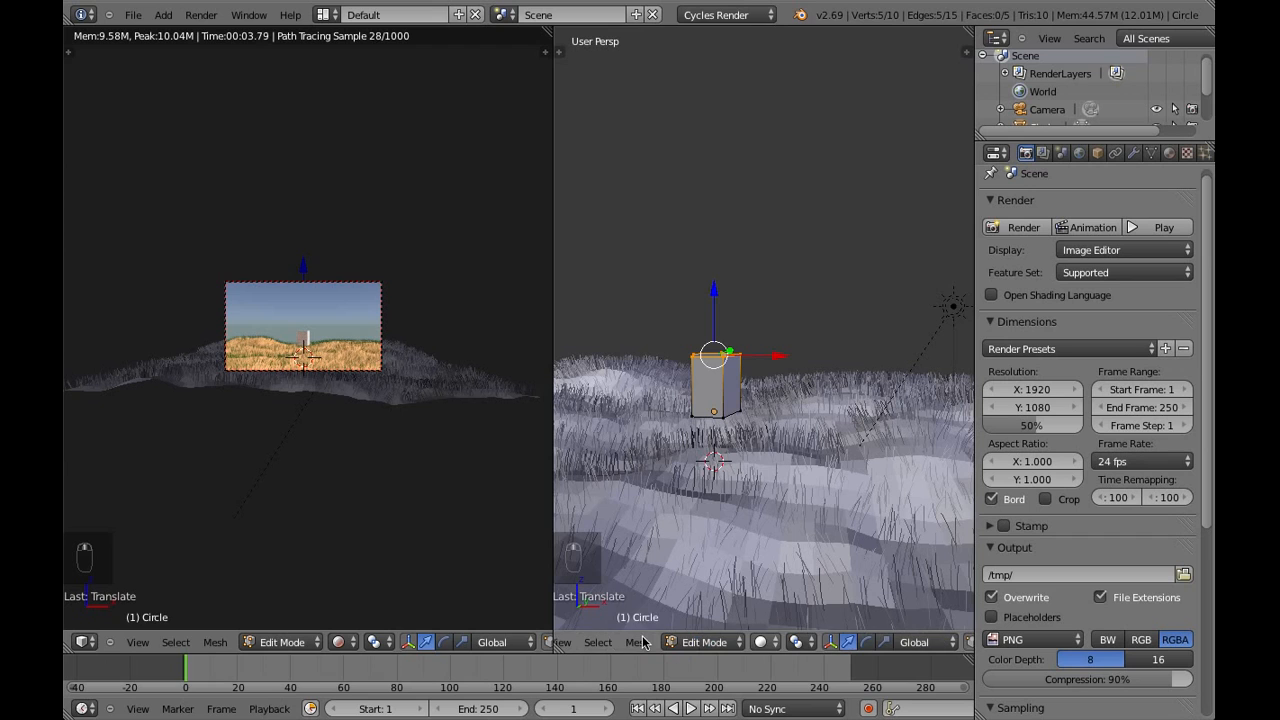
# In front orthographic view, scale the trunk's top ring to about 0.57 so the base tapers upward
pyautogui.click(564, 642)
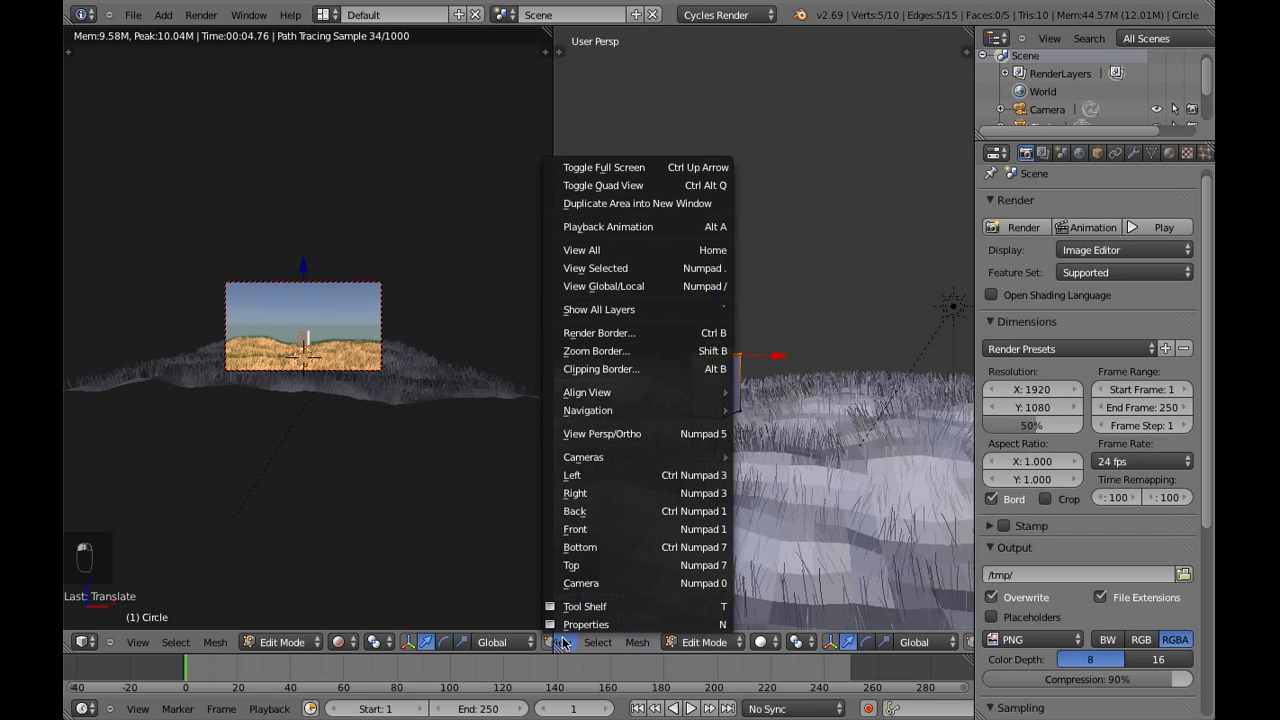
pyautogui.click(602, 522)
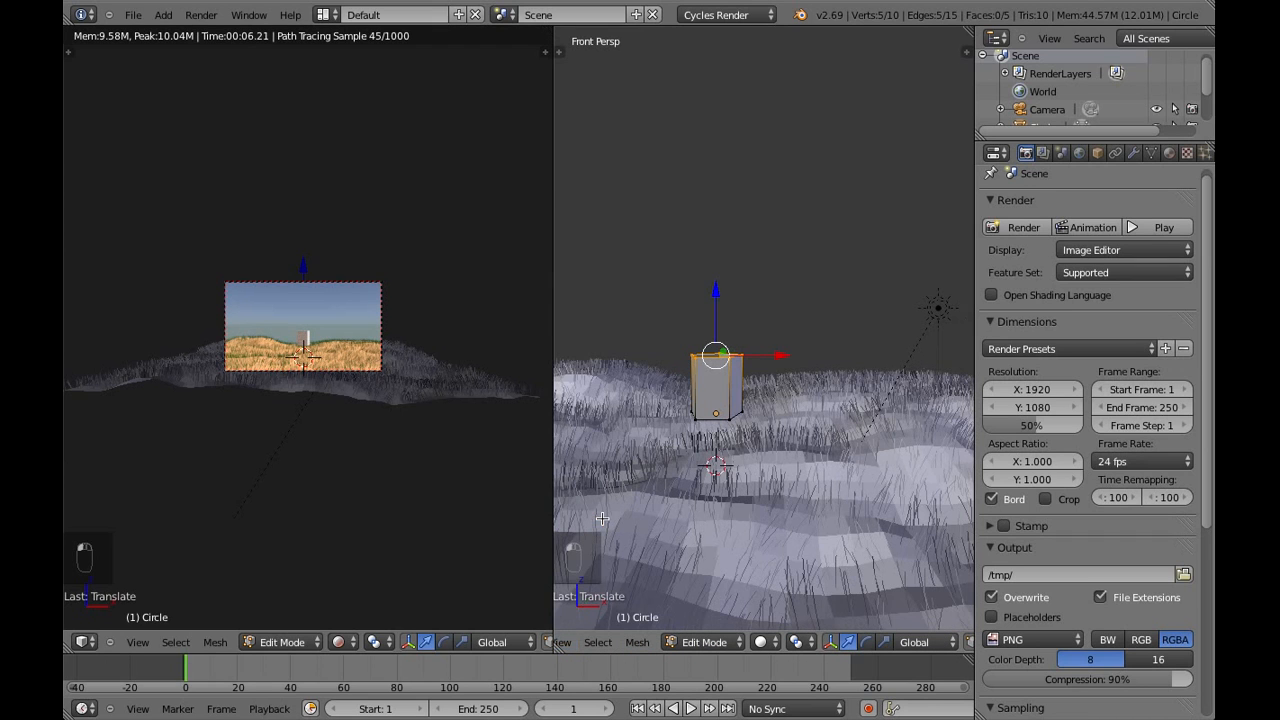
pyautogui.click(562, 642)
pyautogui.click(636, 429)
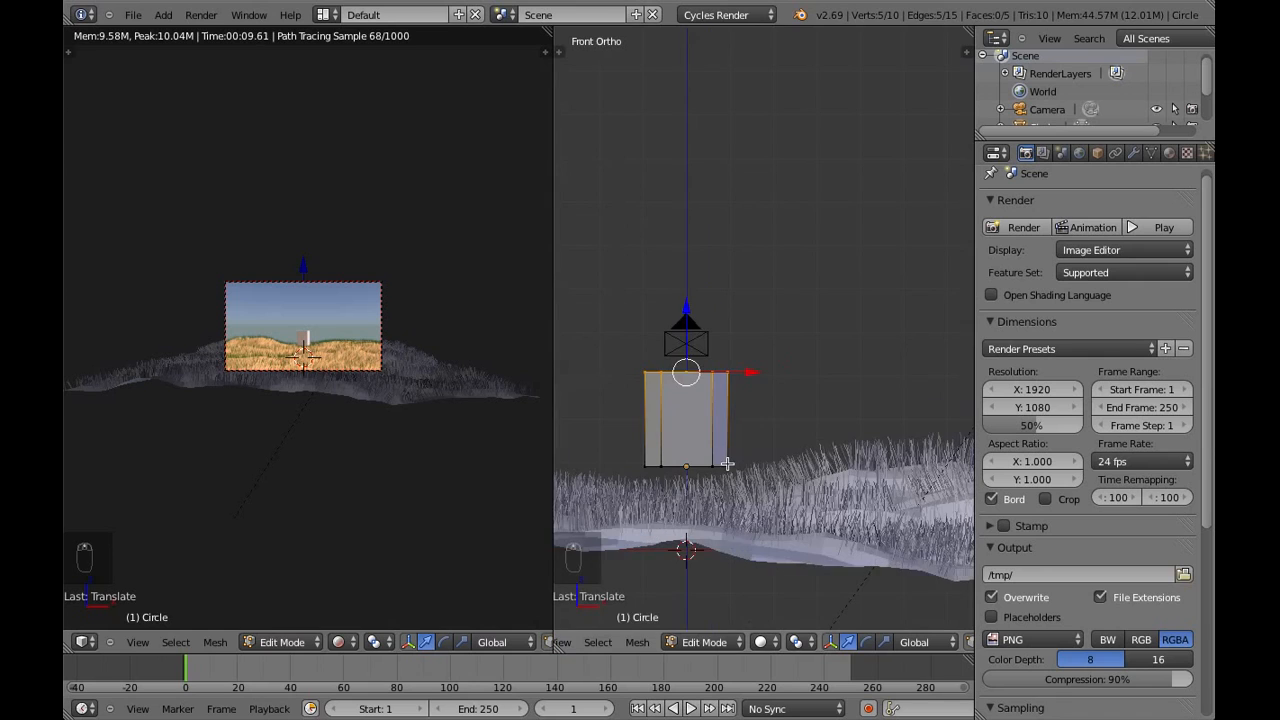
pyautogui.keyDown('shift'); pyautogui.moveTo(847, 456); pyautogui.dragTo(886, 468, button='middle'); pyautogui.keyUp('shift')
pyautogui.press('s')
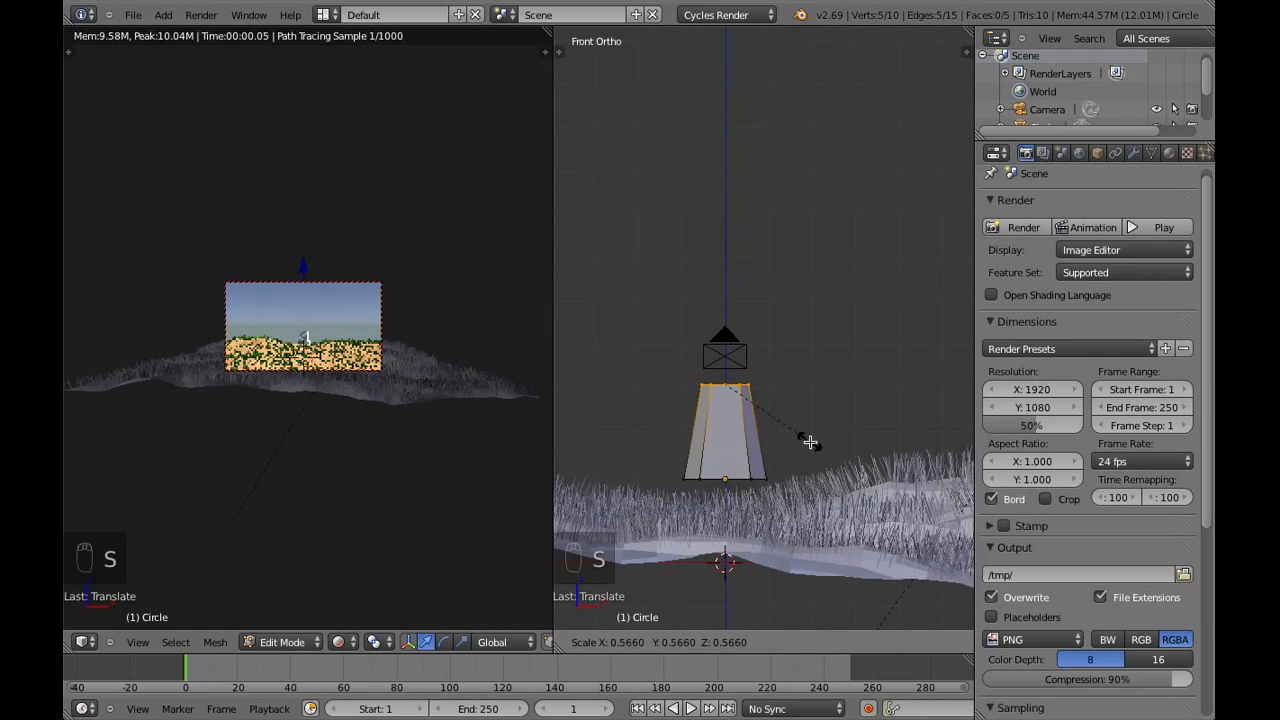
pyautogui.click(810, 442)
# Extrude a second trunk section upward and scale its top ring to about 0.56
pyautogui.moveTo(726, 326); pyautogui.dragTo(825, 318)
pyautogui.press('e')
pyautogui.click(724, 348)
pyautogui.press('s')
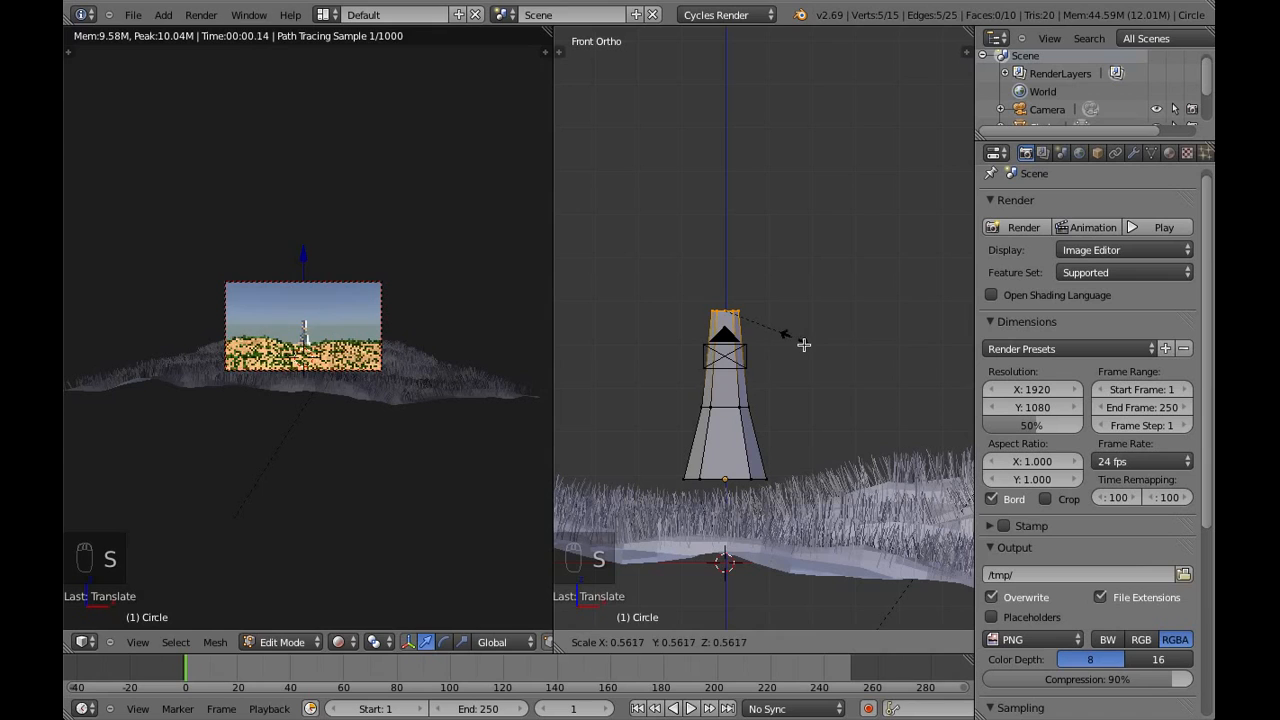
pyautogui.click(806, 344)
# Extrude the top ring straight up into a third, untapered trunk section and deselect everything
pyautogui.press('e')
pyautogui.click(806, 343)
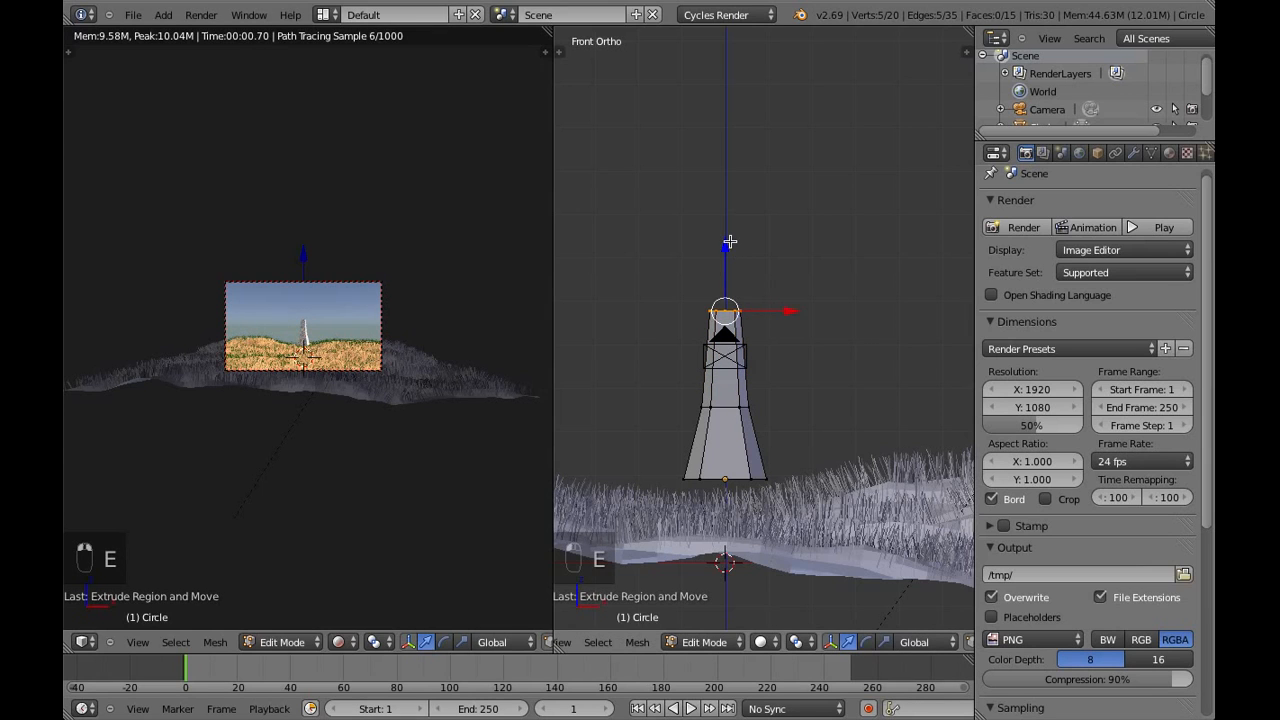
pyautogui.moveTo(729, 241); pyautogui.dragTo(734, 149)
pyautogui.press('a')
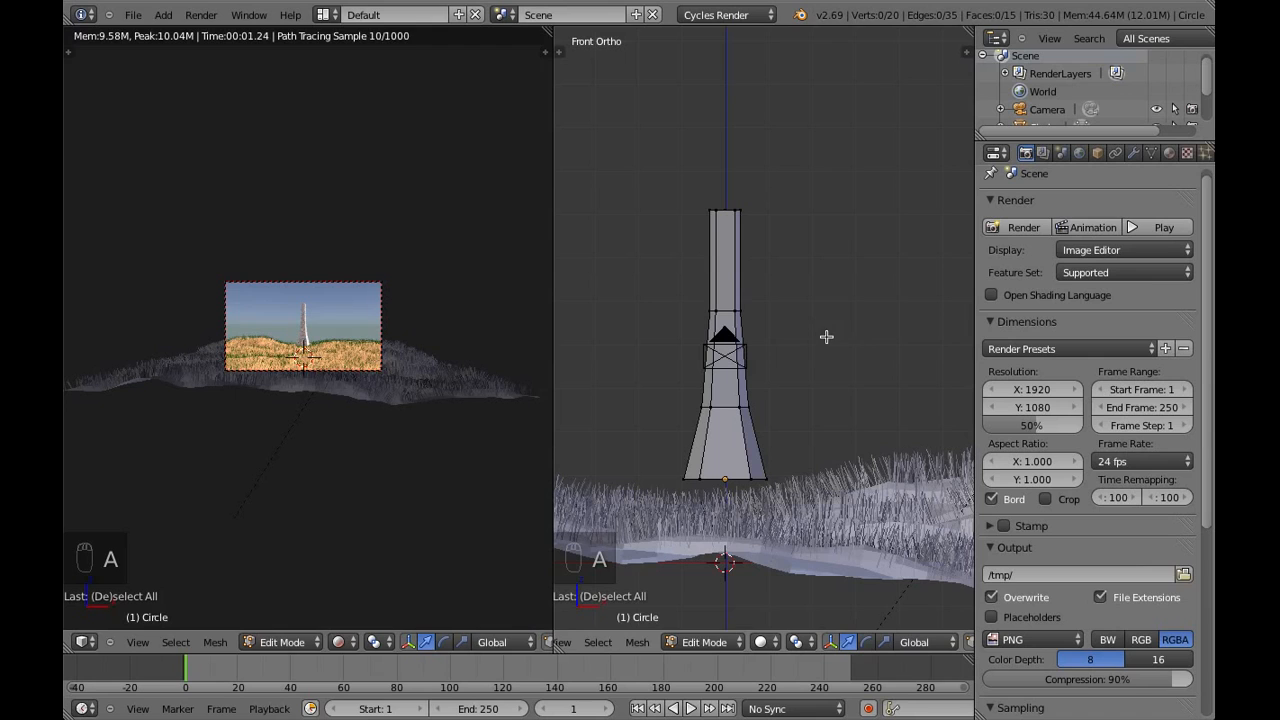
# Add a loop cut around the middle trunk section, slid toward that section's upper edge, and deselect it
pyautogui.scroll(2, 720, 300)
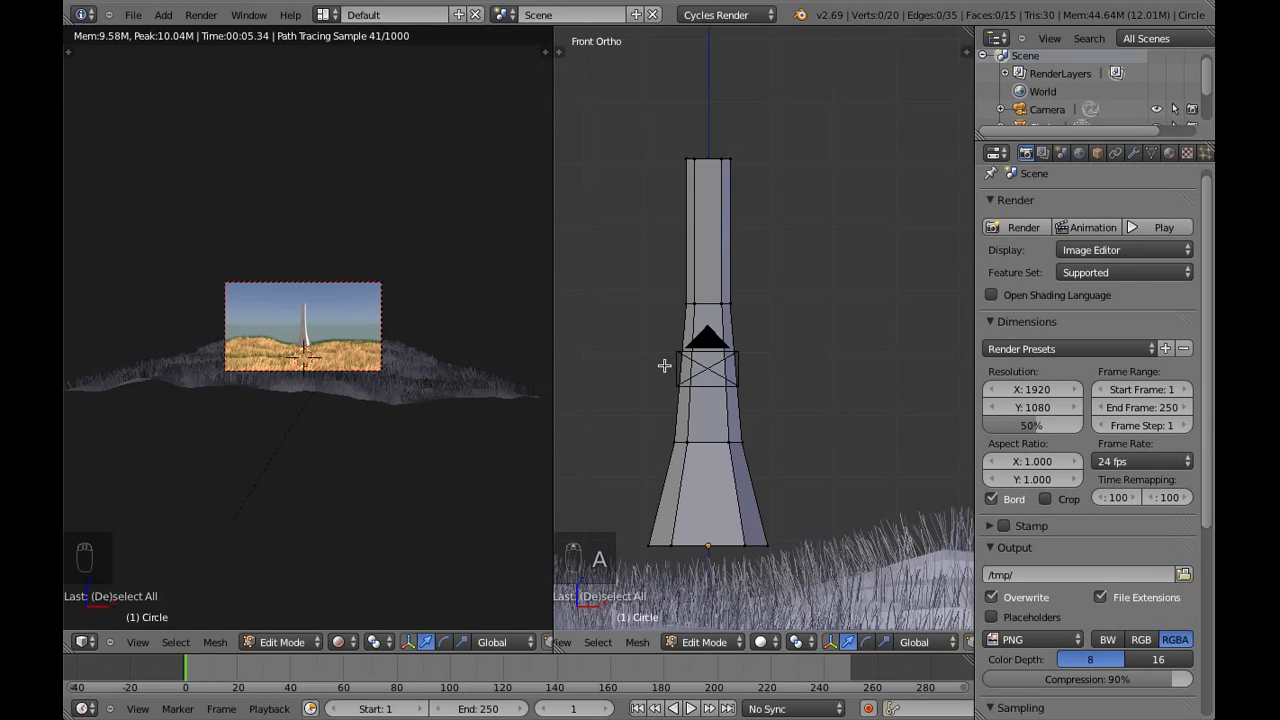
pyautogui.hotkey('ctrl', 'r')
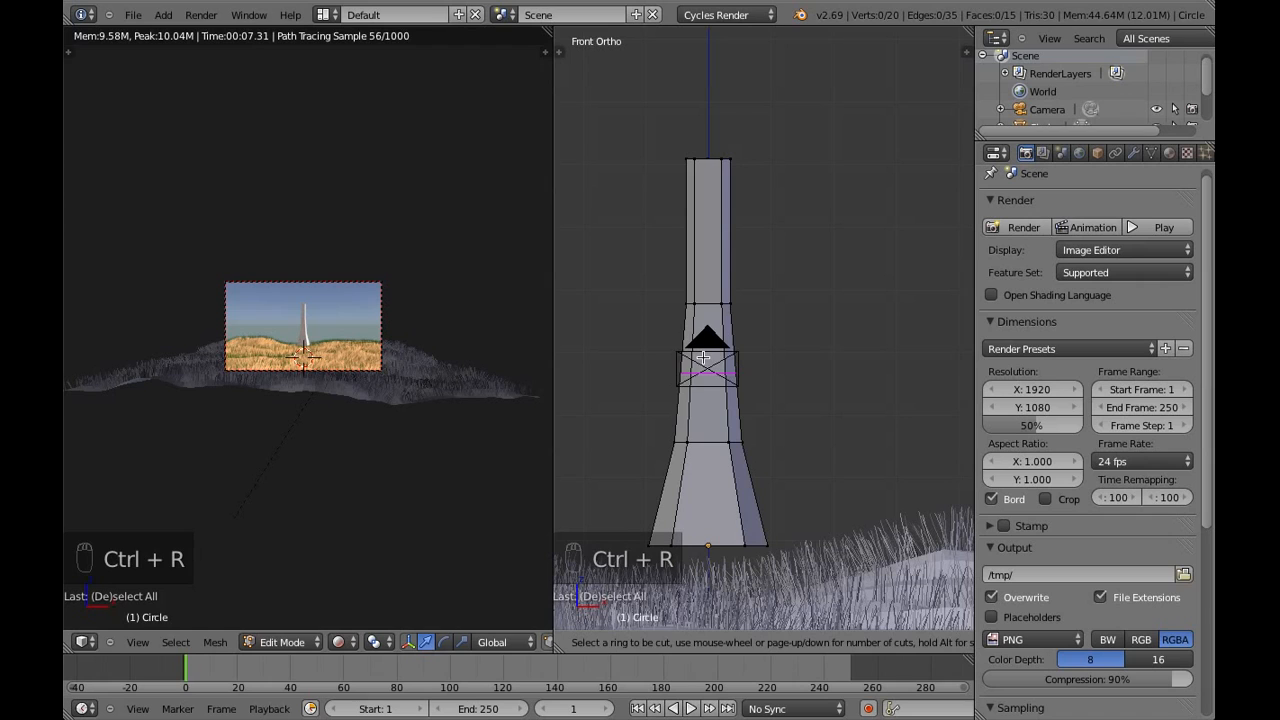
pyautogui.click(704, 357)
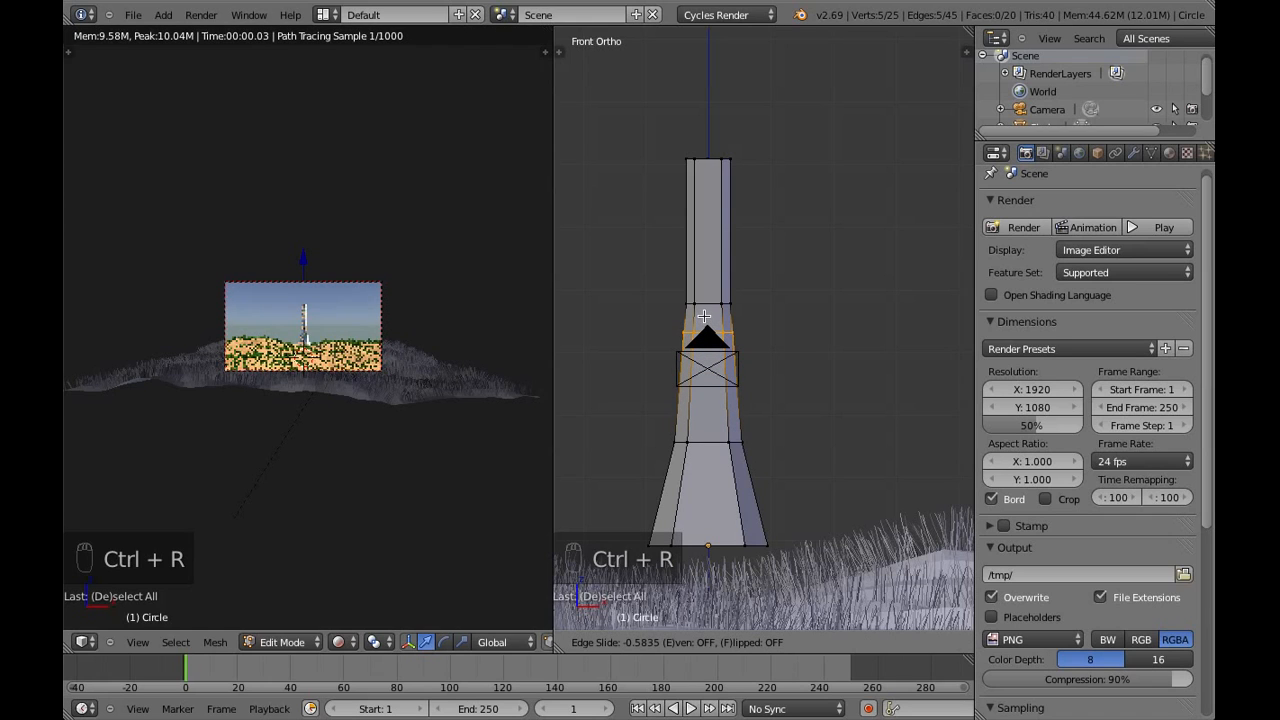
pyautogui.click(705, 315)
pyautogui.rightClick(705, 315)
pyautogui.press('a')
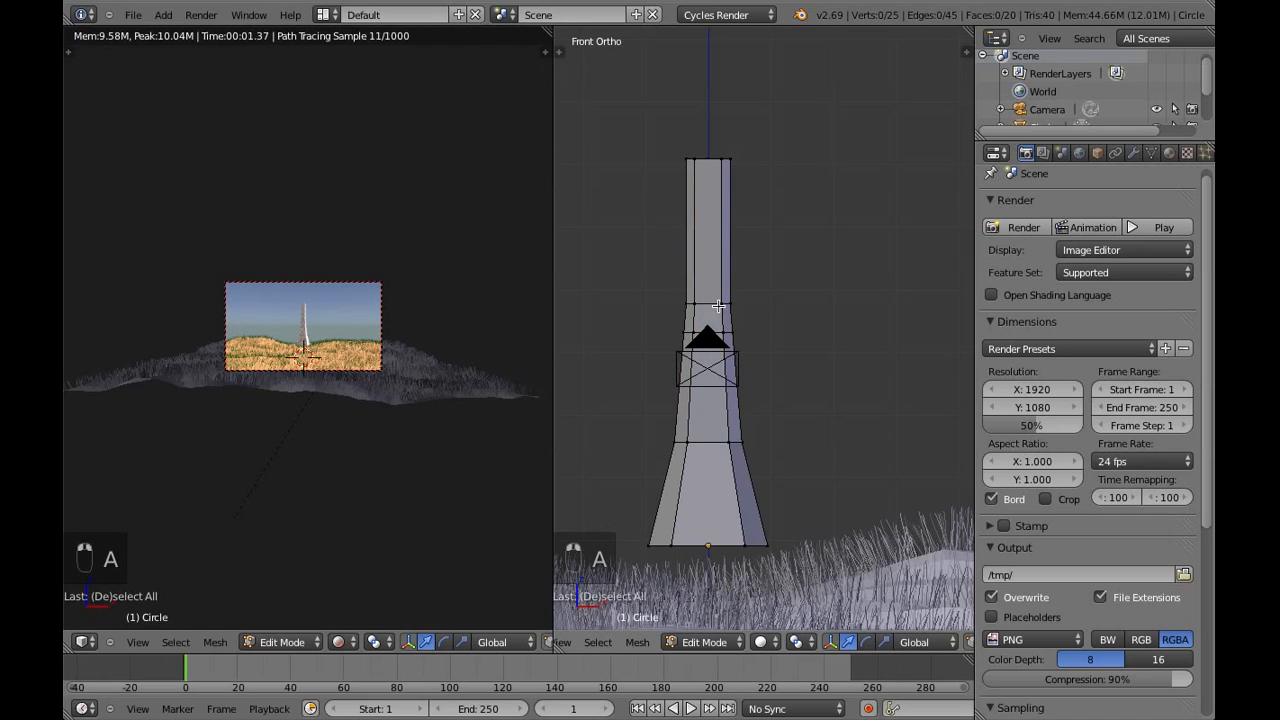
# Select the small face above the new loop on the trunk's +X side and extrude it into an upward-angled branch stub, rotating and scaling its end
pyautogui.rightClick(719, 306)
pyautogui.keyDown('shift'); pyautogui.rightClick(734, 305); pyautogui.keyUp('shift')
pyautogui.keyDown('shift'); pyautogui.rightClick(724, 332); pyautogui.keyUp('shift')
pyautogui.keyDown('shift'); pyautogui.rightClick(741, 331); pyautogui.keyUp('shift')
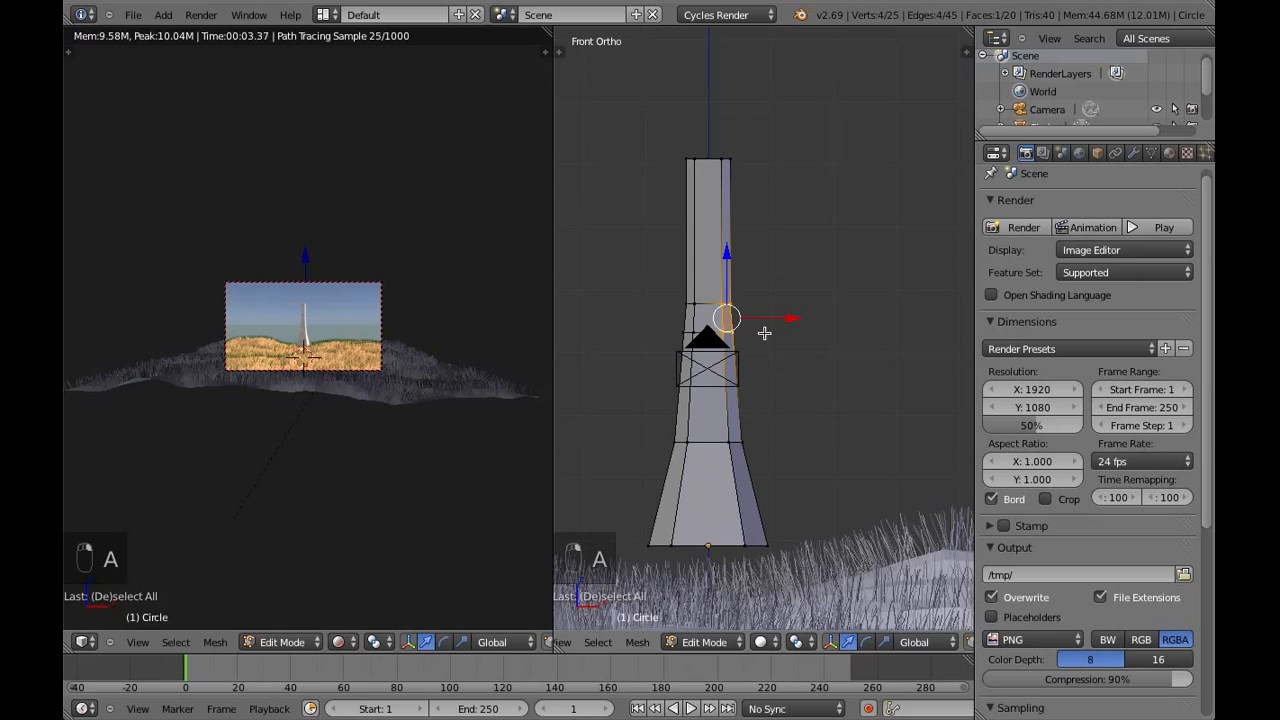
pyautogui.press('e')
pyautogui.press('g')
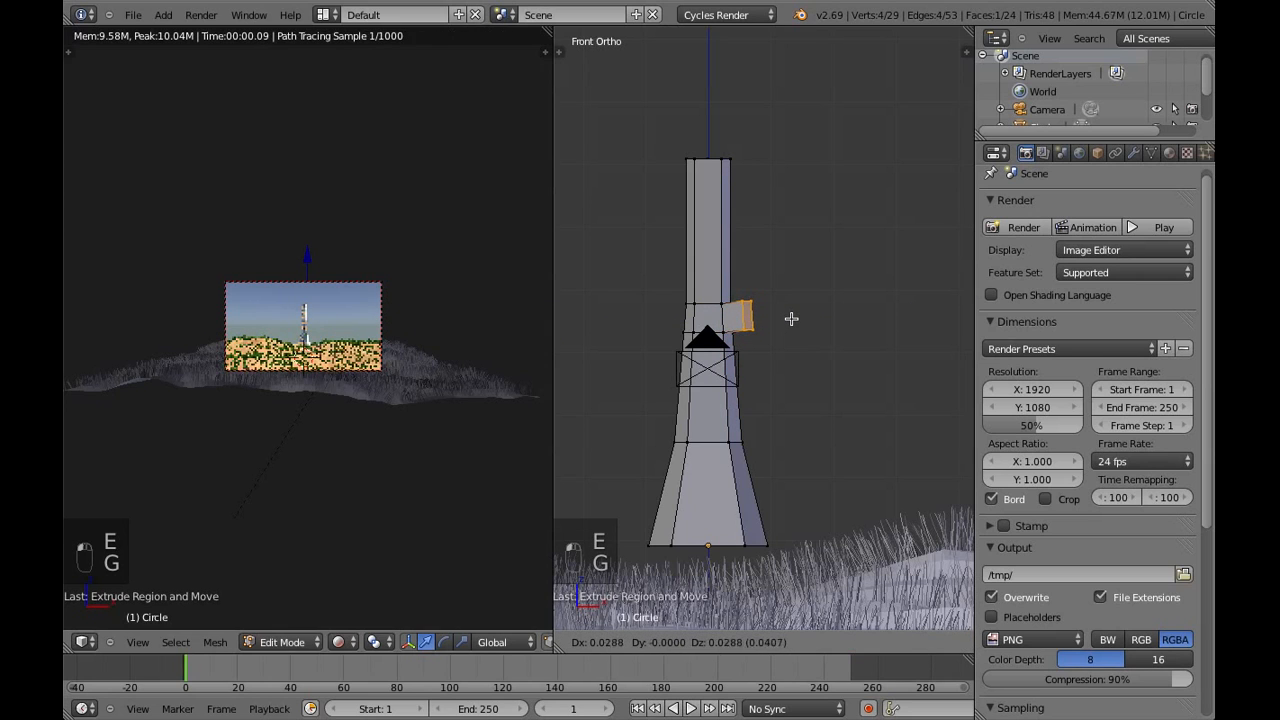
pyautogui.click(797, 310)
pyautogui.press('r')
pyautogui.click(814, 314)
pyautogui.press('s')
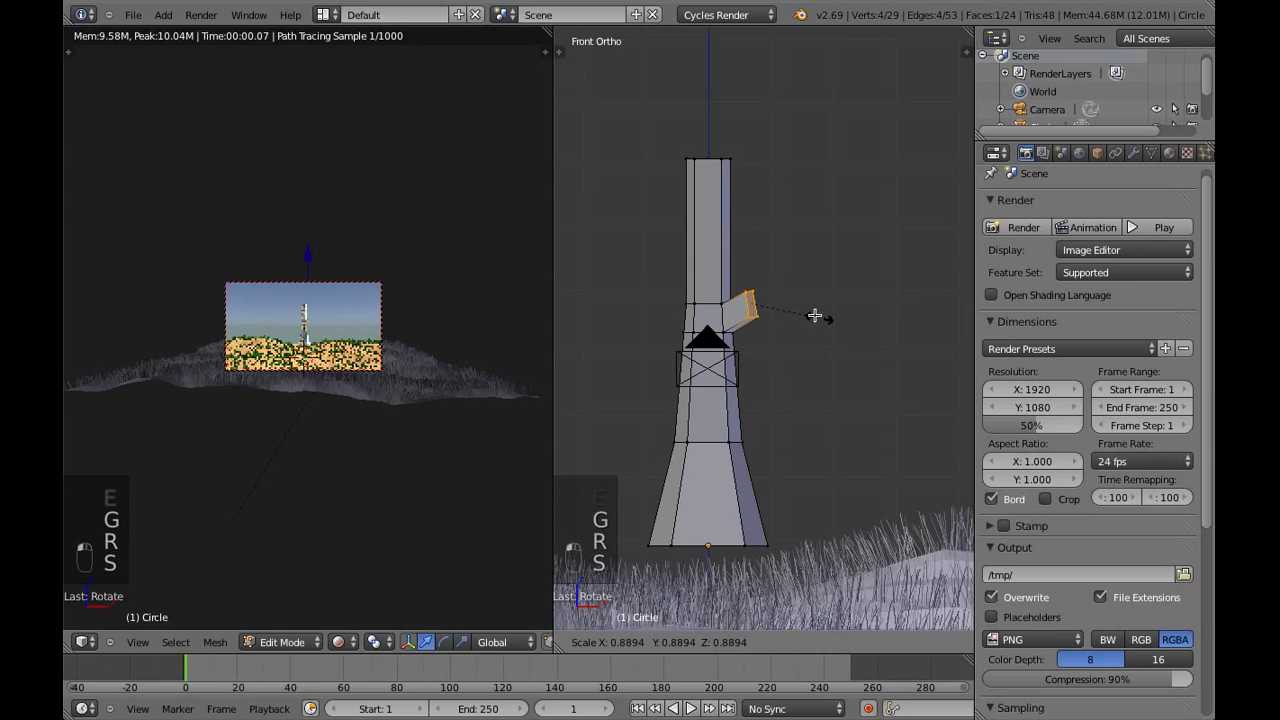
pyautogui.click(849, 294)
# Extrude a second segment up and outward from the branch stub, then rotate, shrink and reposition its end face
pyautogui.press('e')
pyautogui.click(857, 251)
pyautogui.press('g')
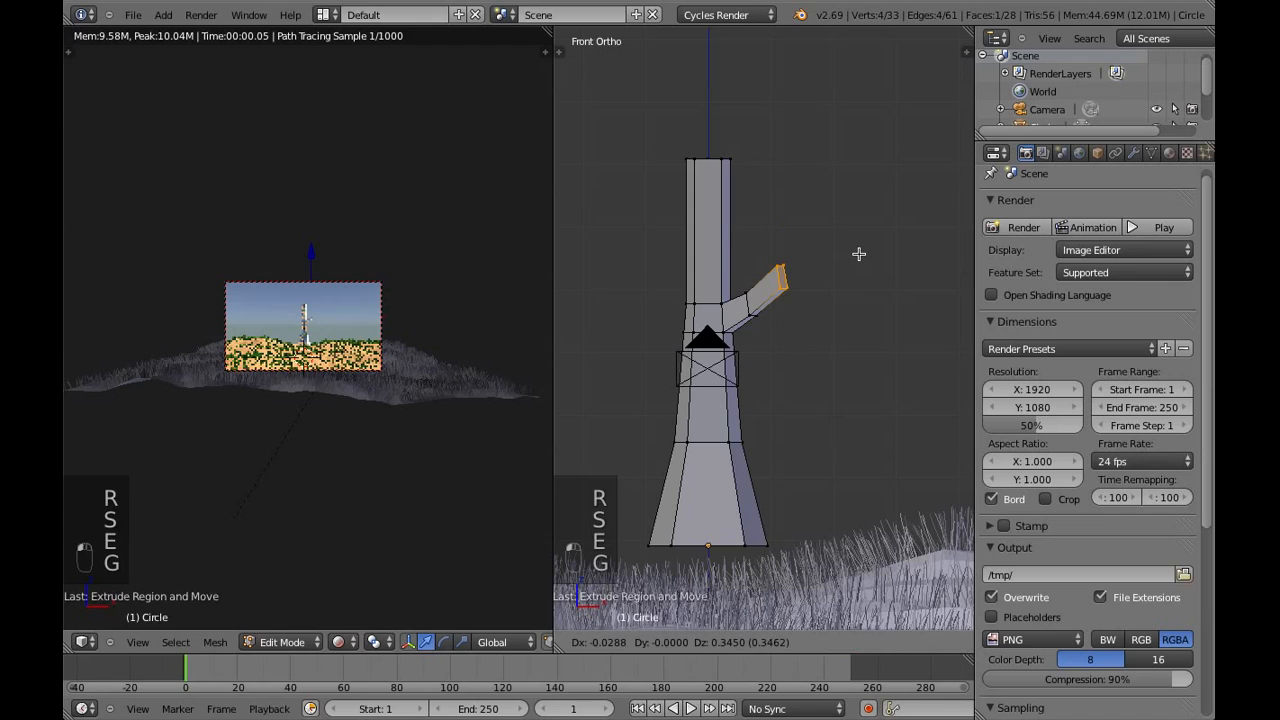
pyautogui.click(861, 240)
pyautogui.press('r')
pyautogui.click(855, 234)
pyautogui.press('s')
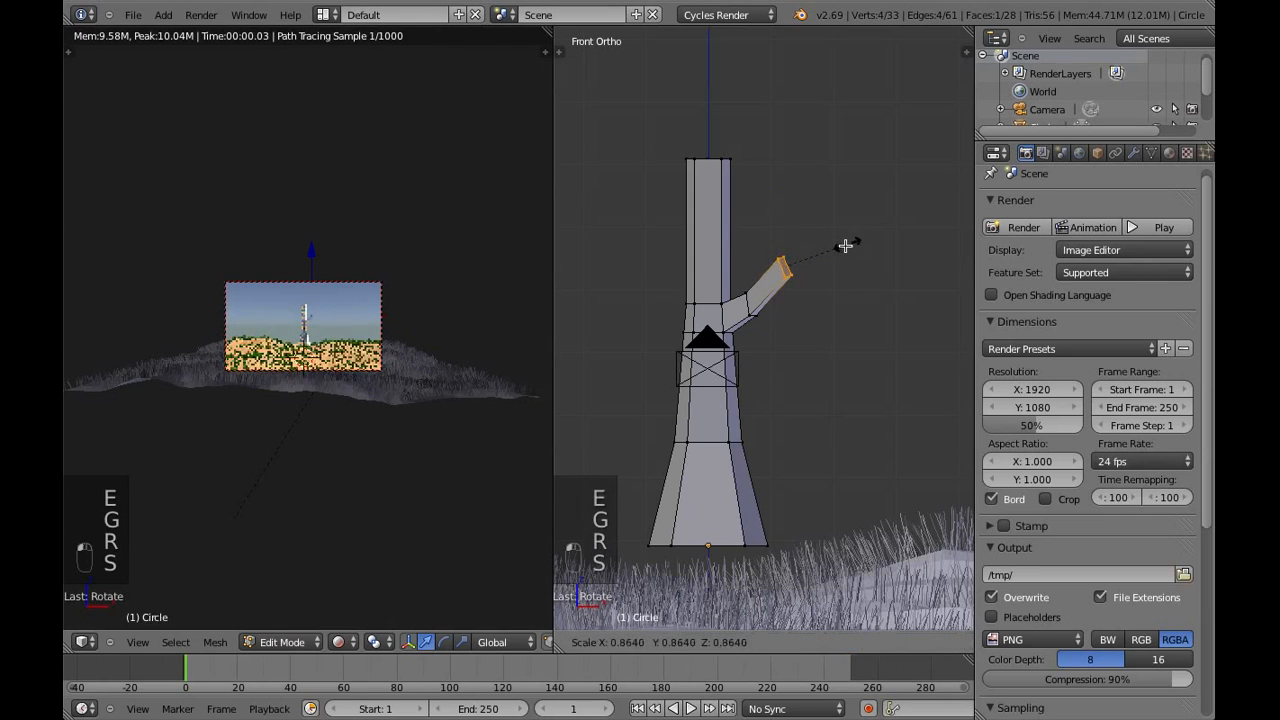
pyautogui.click(840, 245)
pyautogui.press('g')
pyautogui.click(851, 235)
# Extrude a third branch segment, rotate and raise its end so it bends steeply upward, and deselect it
pyautogui.press('e')
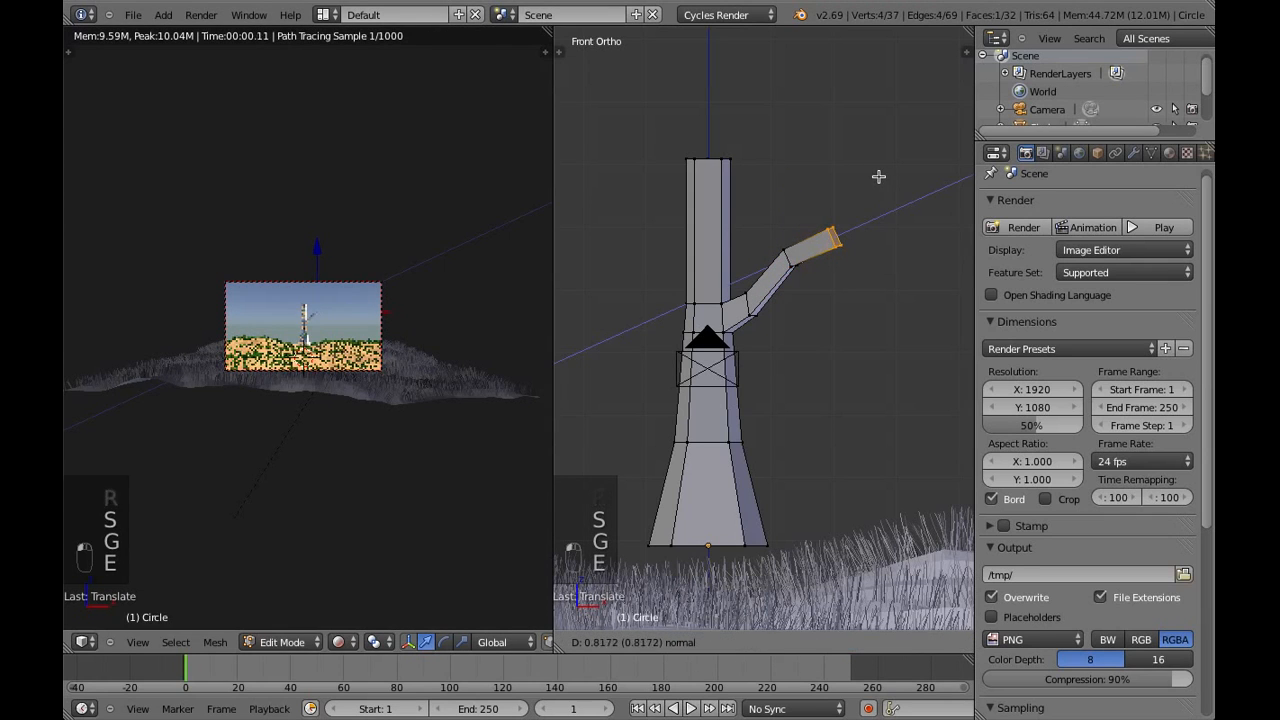
pyautogui.click(880, 177)
pyautogui.press('r')
pyautogui.click(865, 144)
pyautogui.press('g')
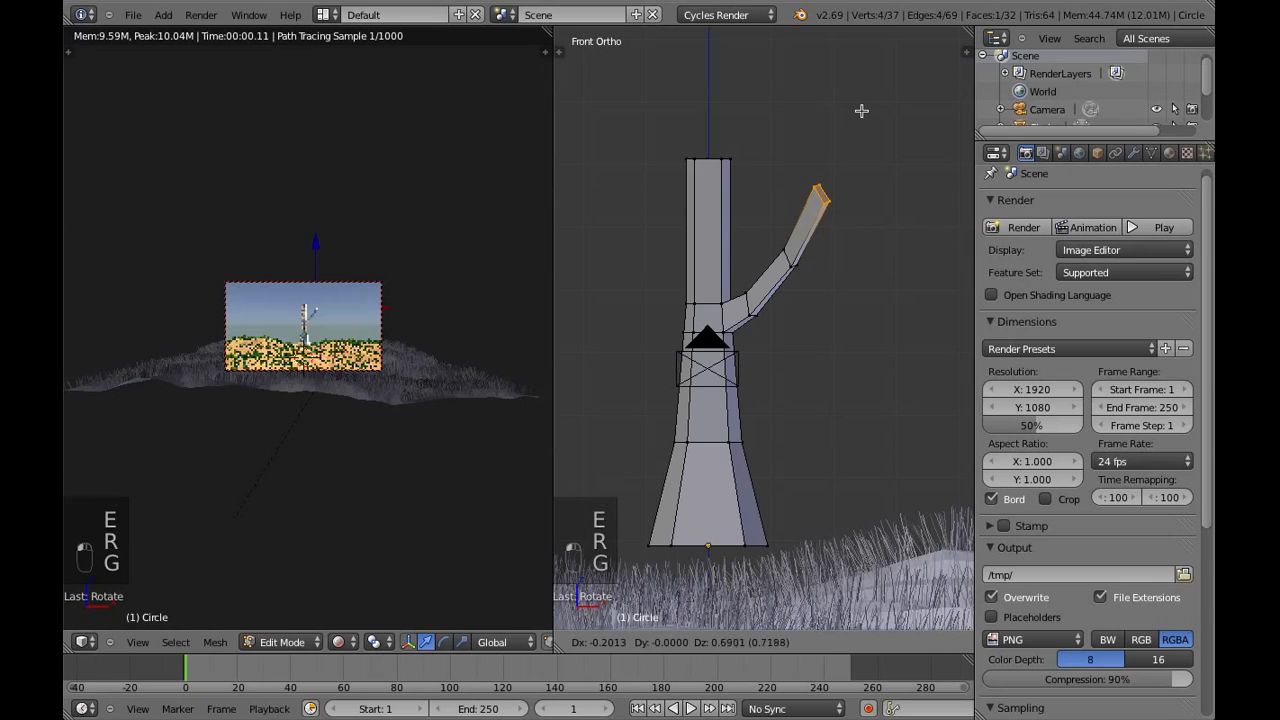
pyautogui.click(859, 114)
pyautogui.press('a')
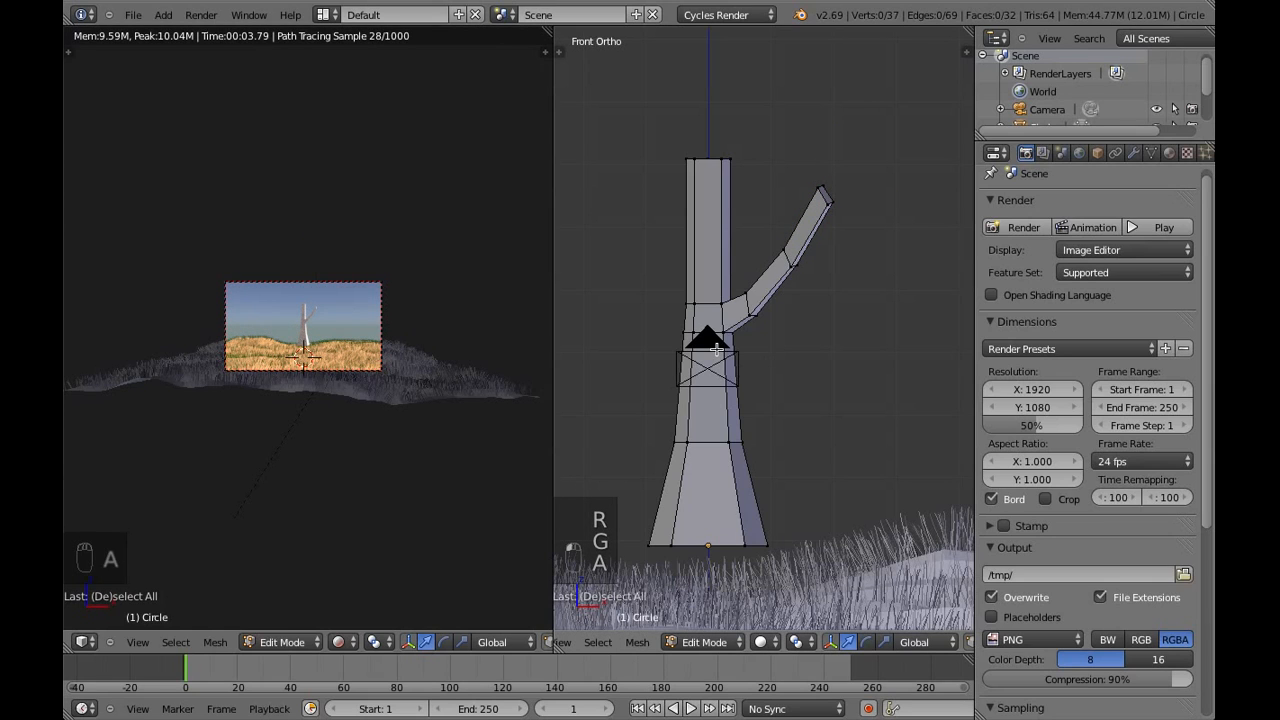
# Add two closely spaced loop cuts around the upper trunk section, just above the branch's base
pyautogui.hotkey('ctrl', 'r')
pyautogui.click(695, 268)
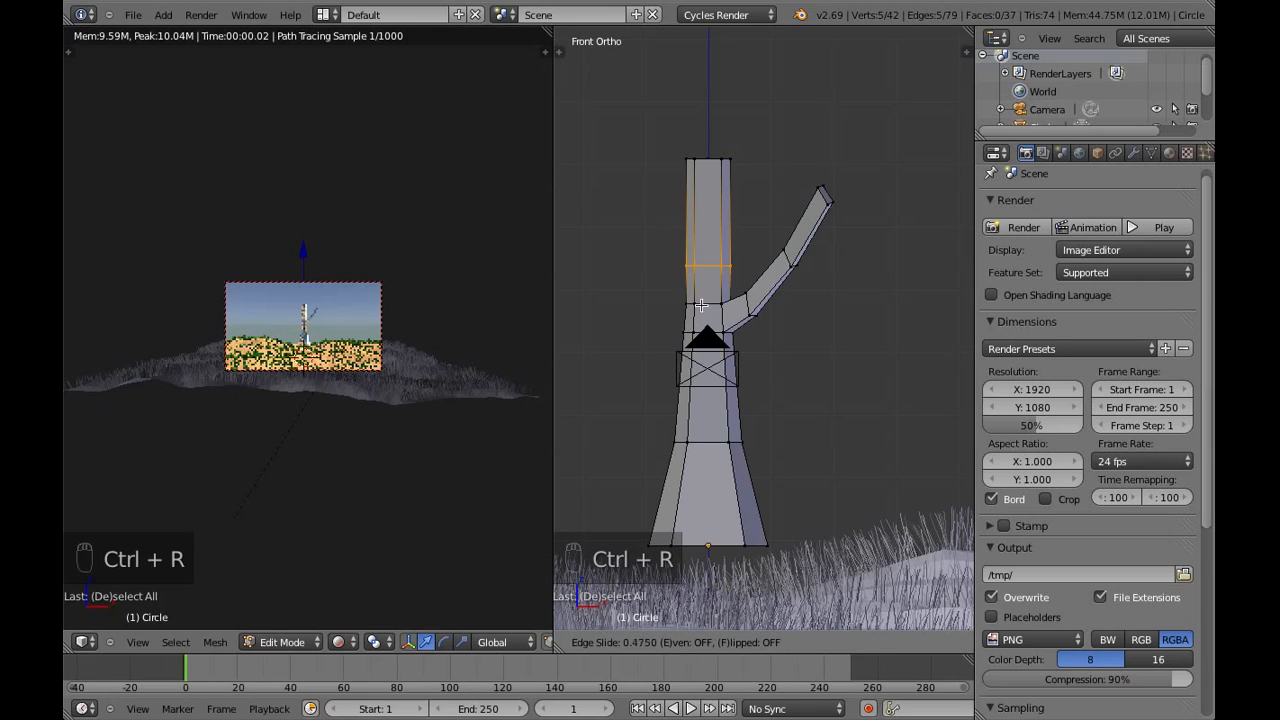
pyautogui.click(703, 307)
pyautogui.press('a')
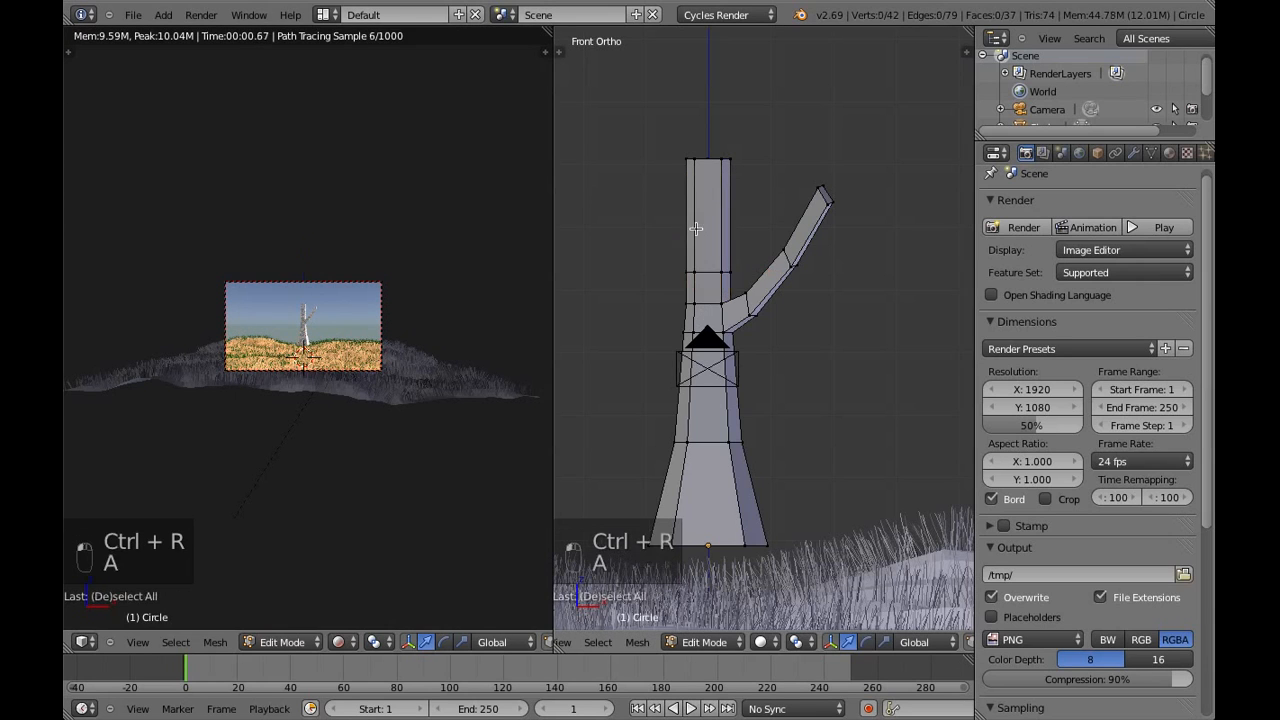
pyautogui.hotkey('ctrl', 'r')
pyautogui.click(696, 249)
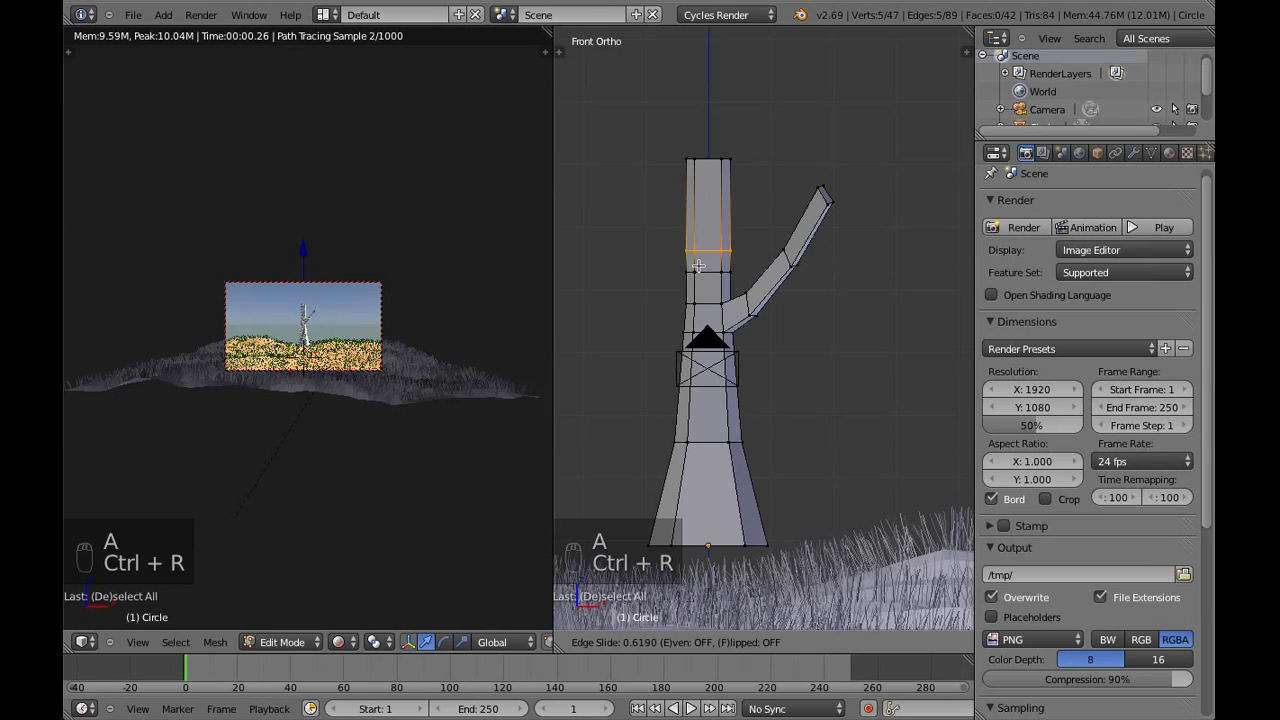
pyautogui.click(698, 262)
pyautogui.press('a')
# Select the face between the two new loops on the trunk's -X side, extrude a second branch stub, and raise and rotate its end
pyautogui.rightClick(684, 250)
pyautogui.keyDown('shift'); pyautogui.moveTo(686, 271); pyautogui.dragTo(689, 274, button='right'); pyautogui.keyUp('shift')
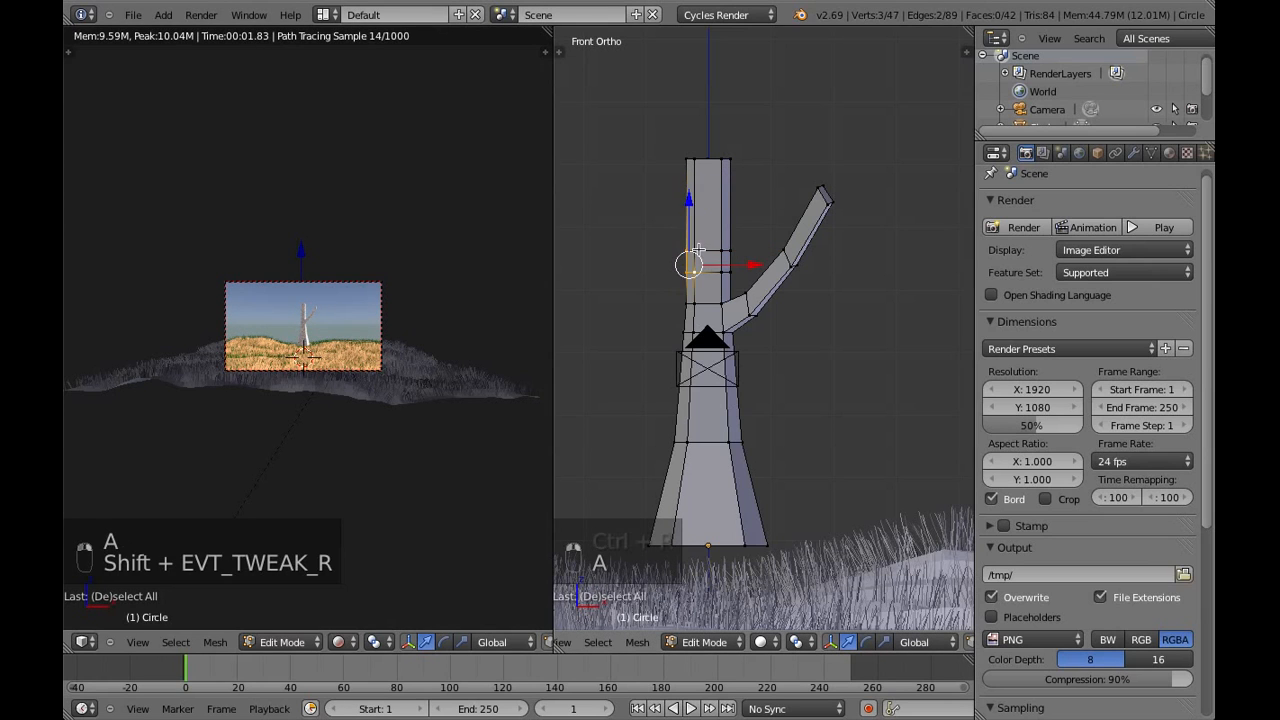
pyautogui.press('e')
pyautogui.click(718, 310)
pyautogui.press('g')
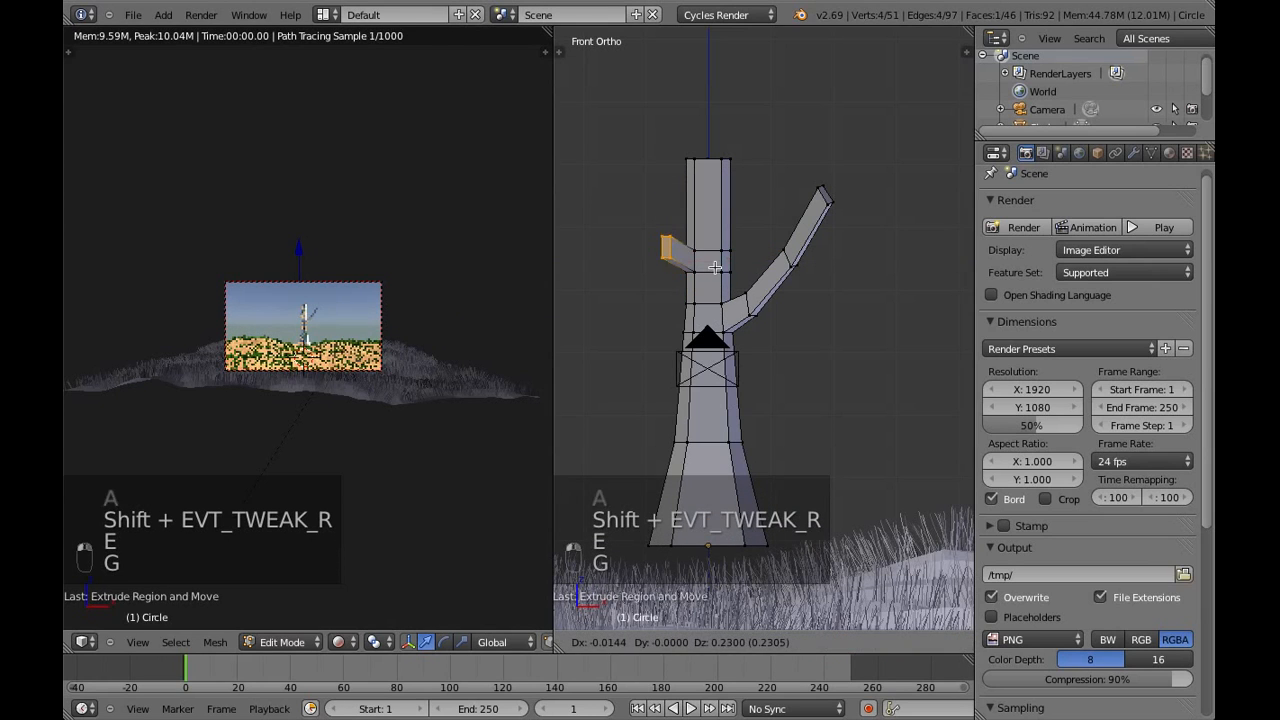
pyautogui.click(713, 288)
pyautogui.press('r')
pyautogui.click(708, 281)
# Extrude a second segment up and outward on the -X branch, moving and rotating its end face
pyautogui.press('e')
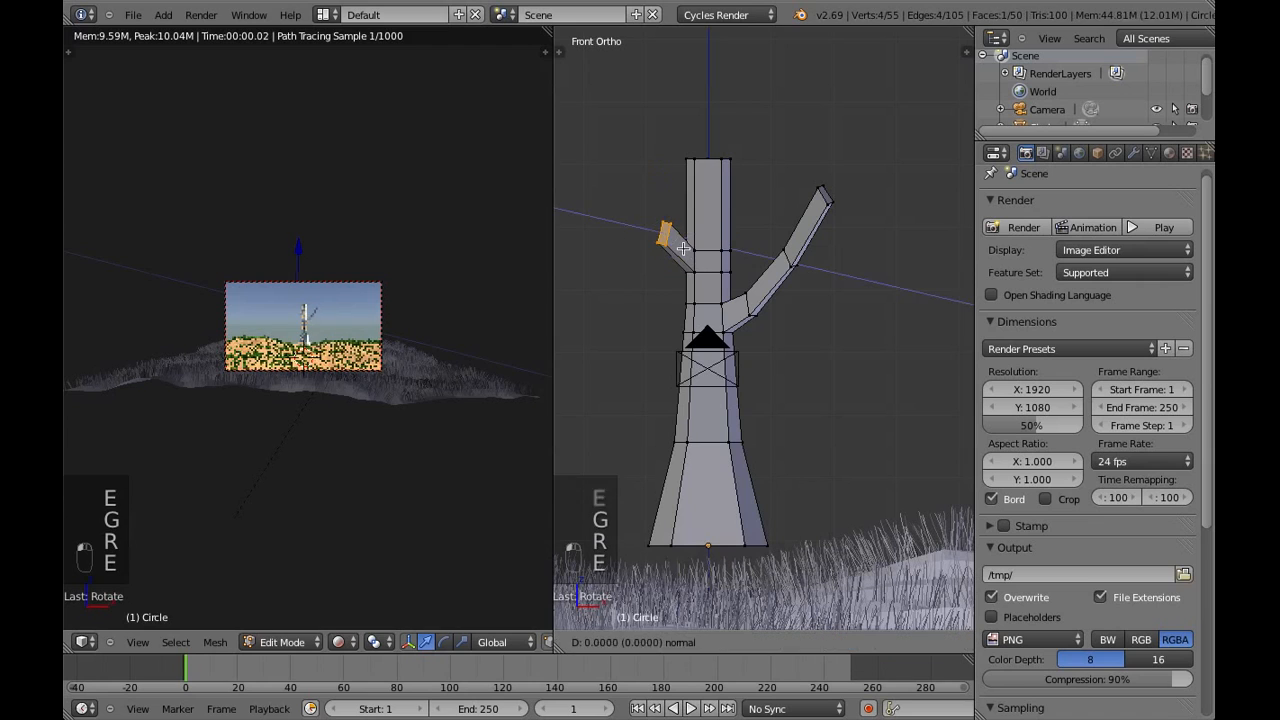
pyautogui.click(683, 223)
pyautogui.press('g')
pyautogui.click(688, 214)
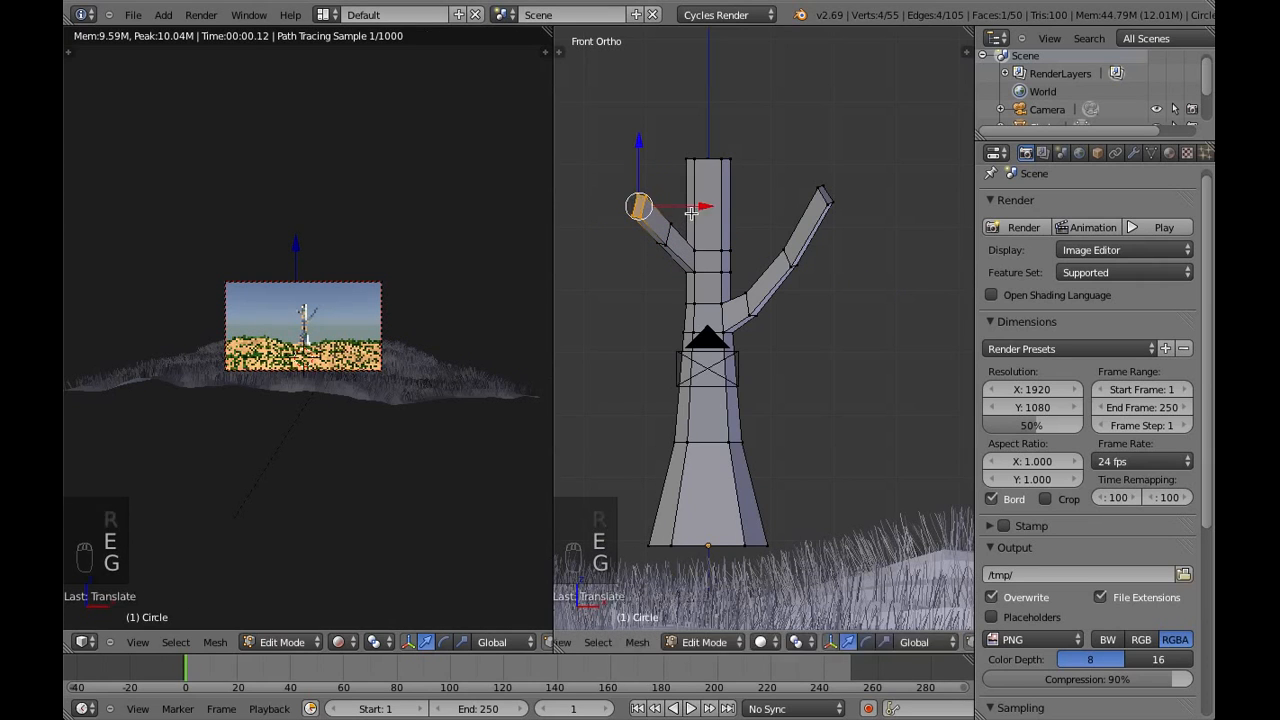
pyautogui.press('r')
pyautogui.click(659, 261)
pyautogui.press('g')
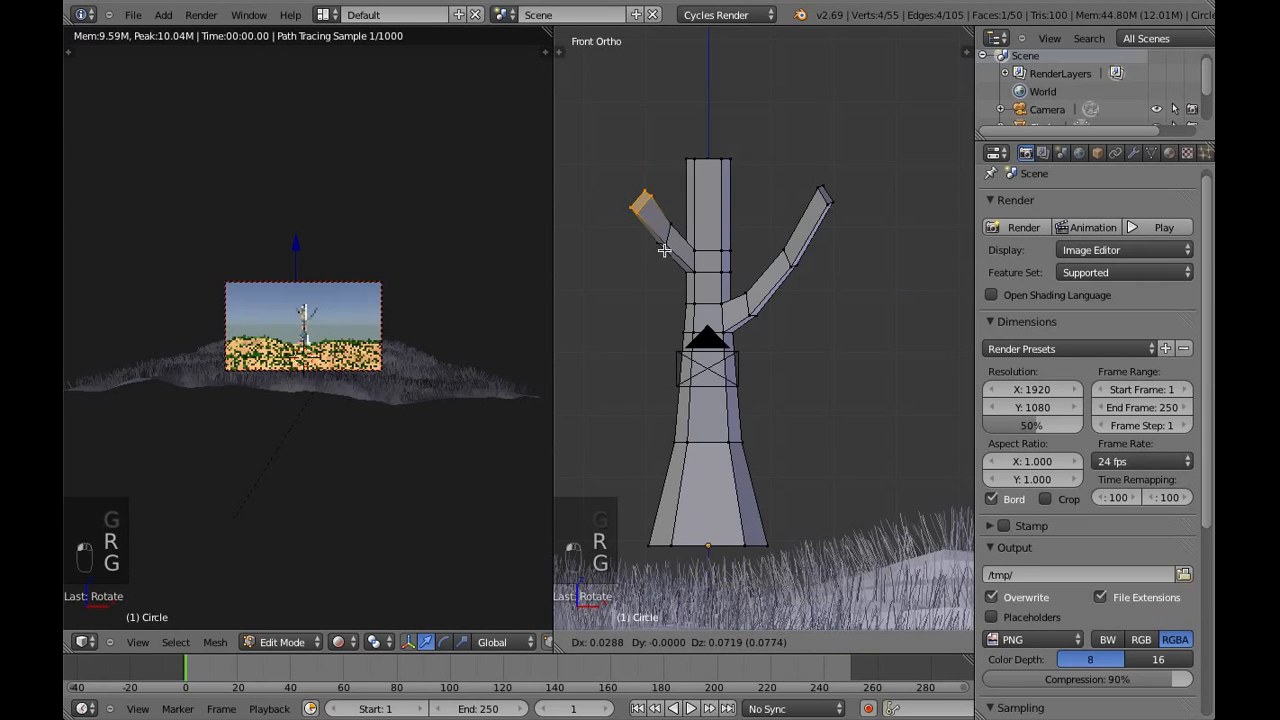
pyautogui.click(663, 236)
# Extrude a third segment from the -X branch, move its tip inward and up, and deselect it
pyautogui.press('e')
pyautogui.click(655, 188)
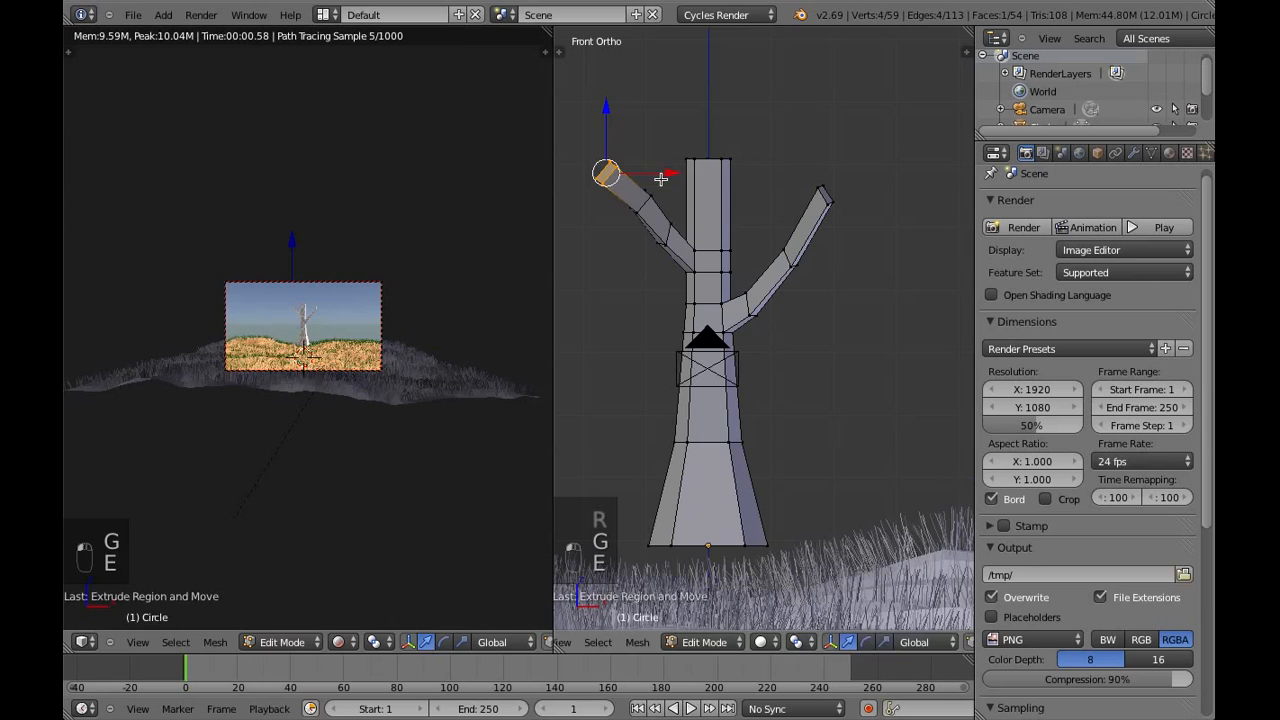
pyautogui.press('g')
pyautogui.click(672, 172)
pyautogui.press('a')
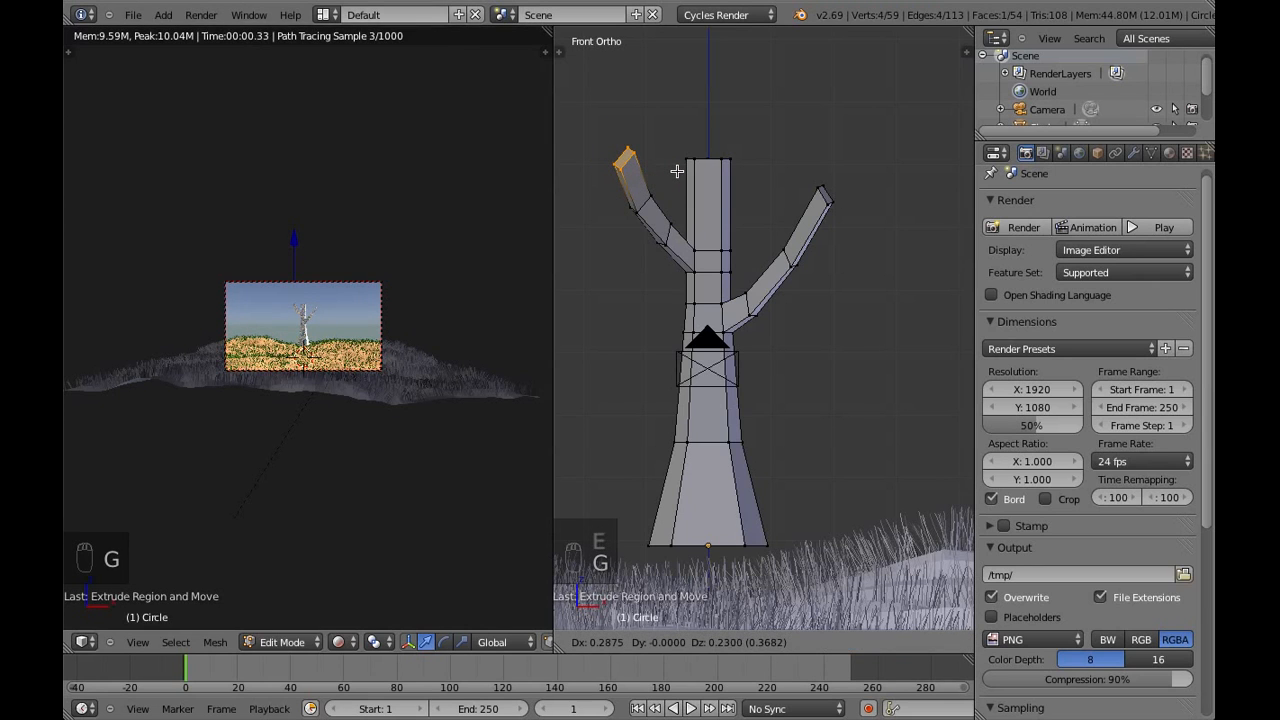
# Return the trunk to Object Mode, add an icosphere, and raise it along Z onto the top of the trunk
pyautogui.click(725, 648)
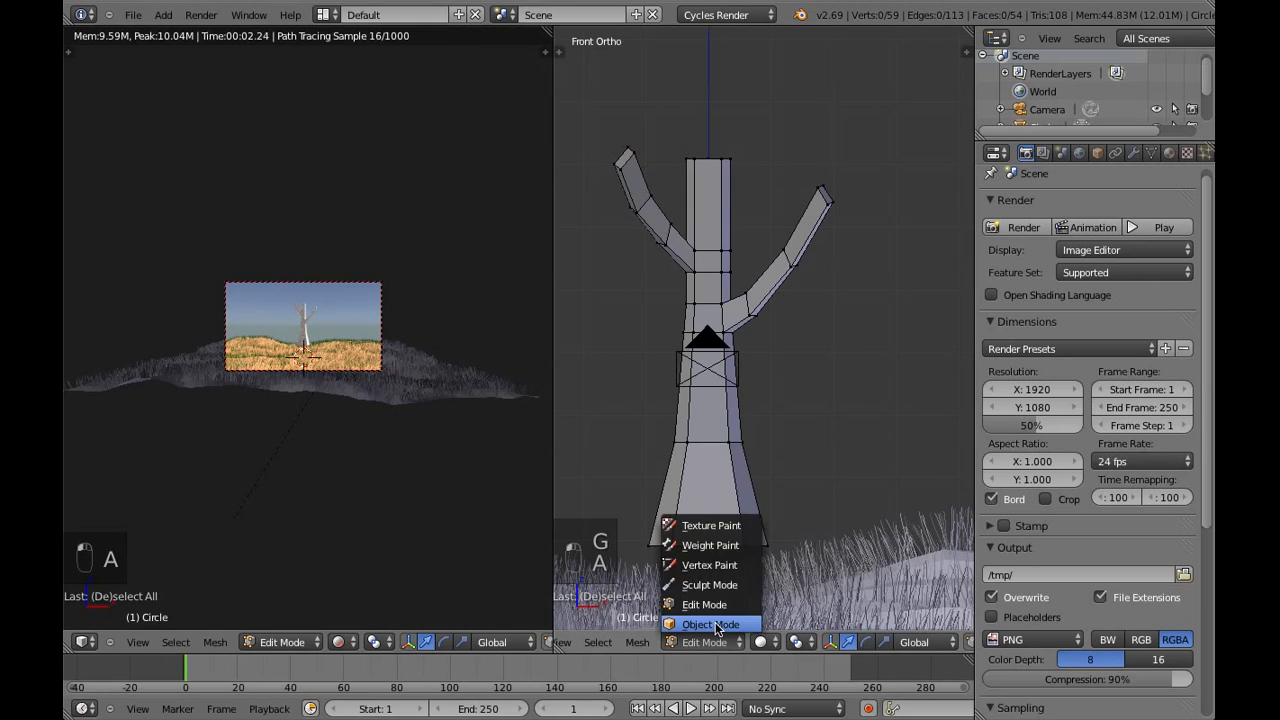
pyautogui.click(712, 622)
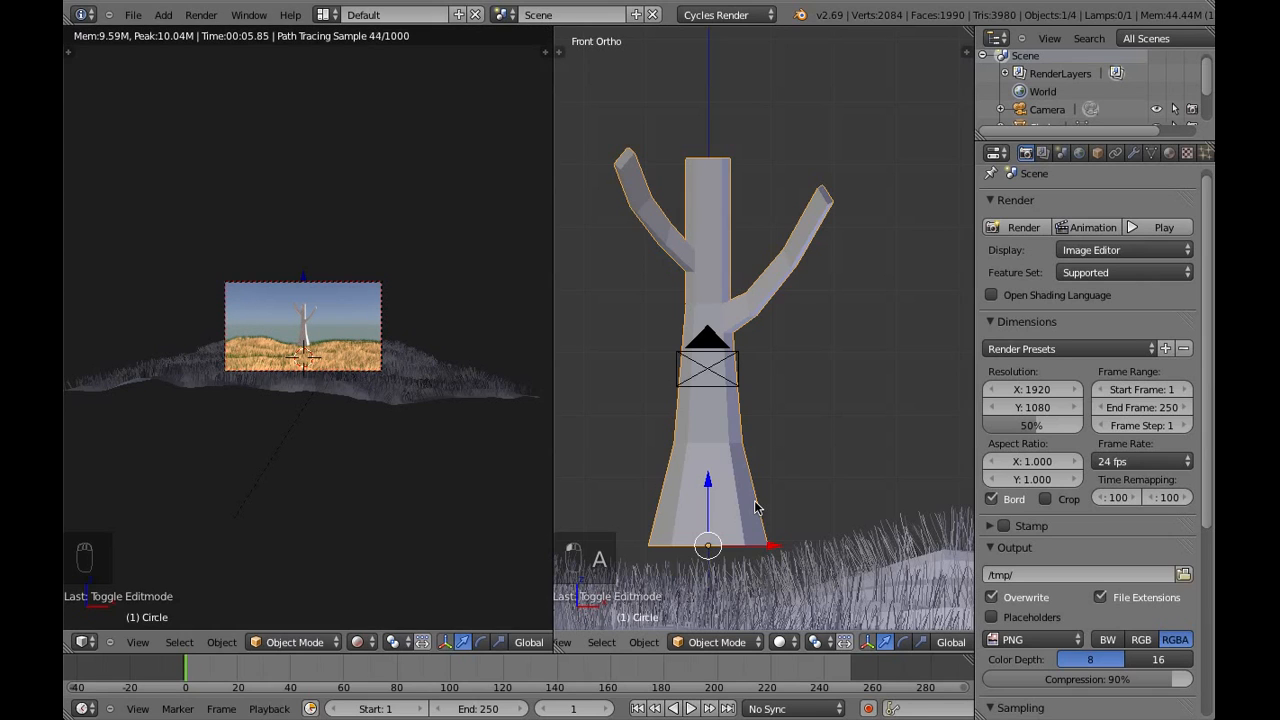
pyautogui.scroll(-2, 694, 444)
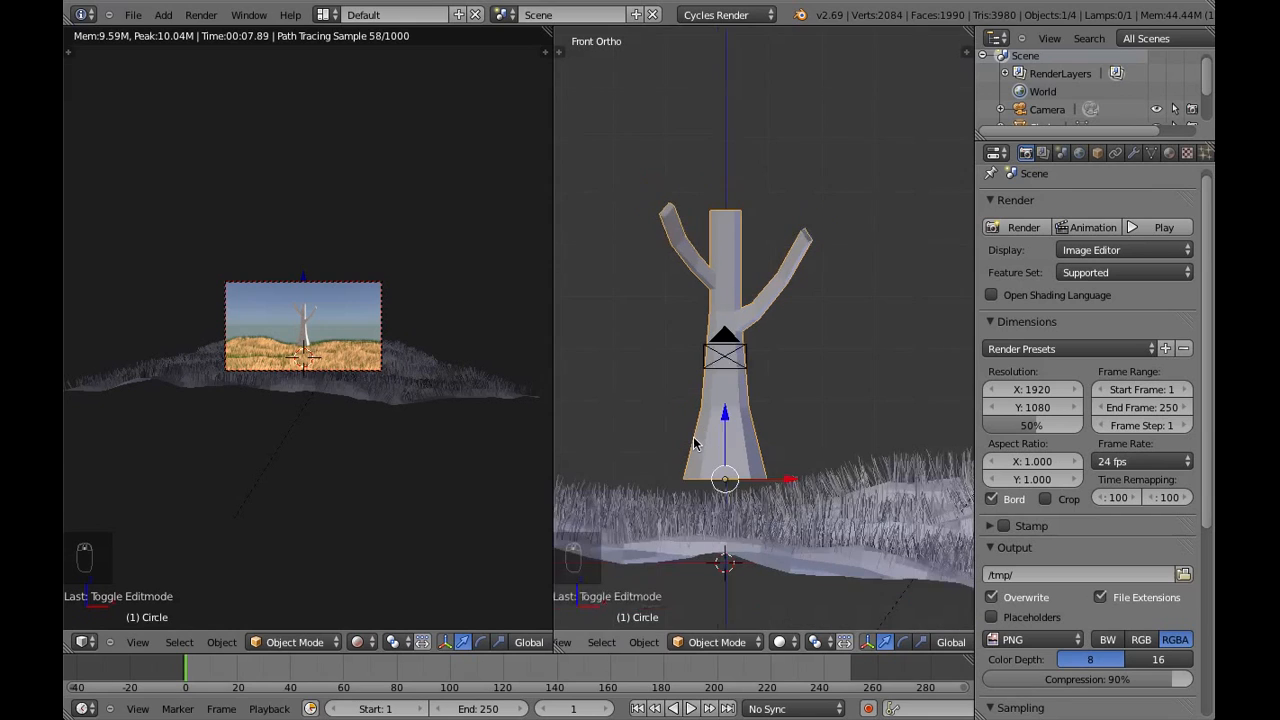
pyautogui.click(163, 18)
pyautogui.moveTo(182, 33)
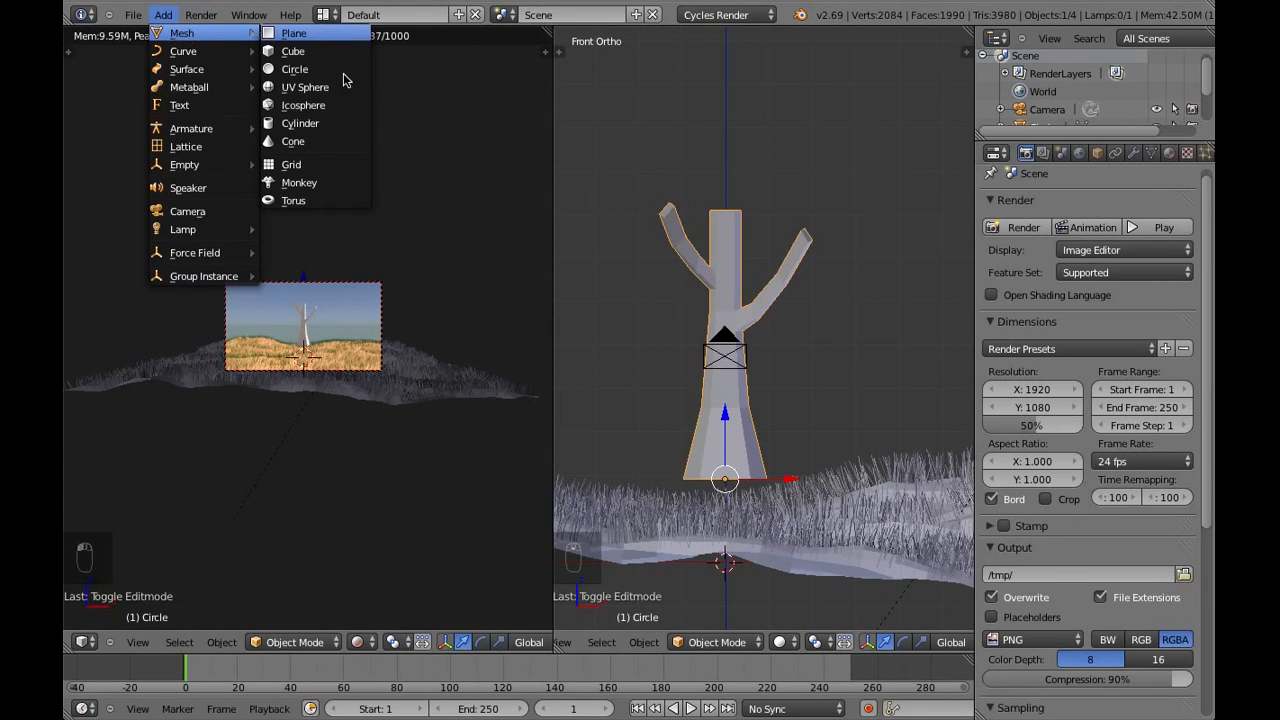
pyautogui.click(304, 107)
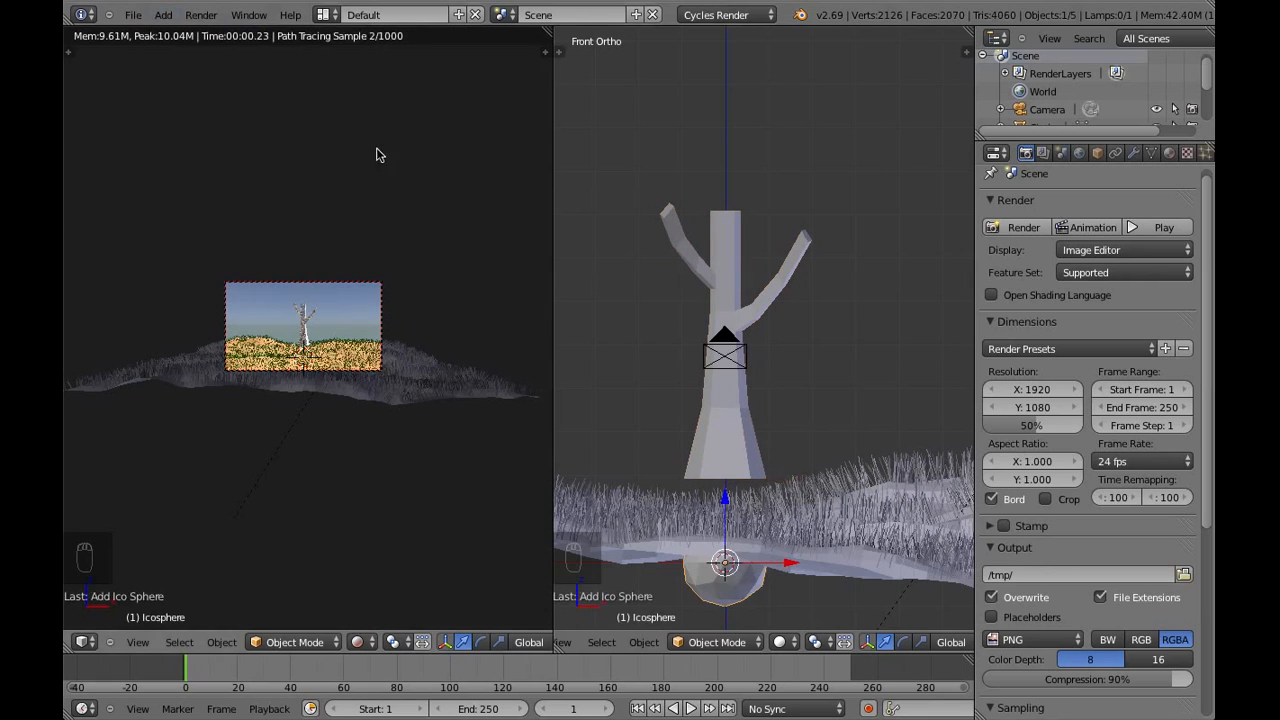
pyautogui.press('g')
pyautogui.press('z')
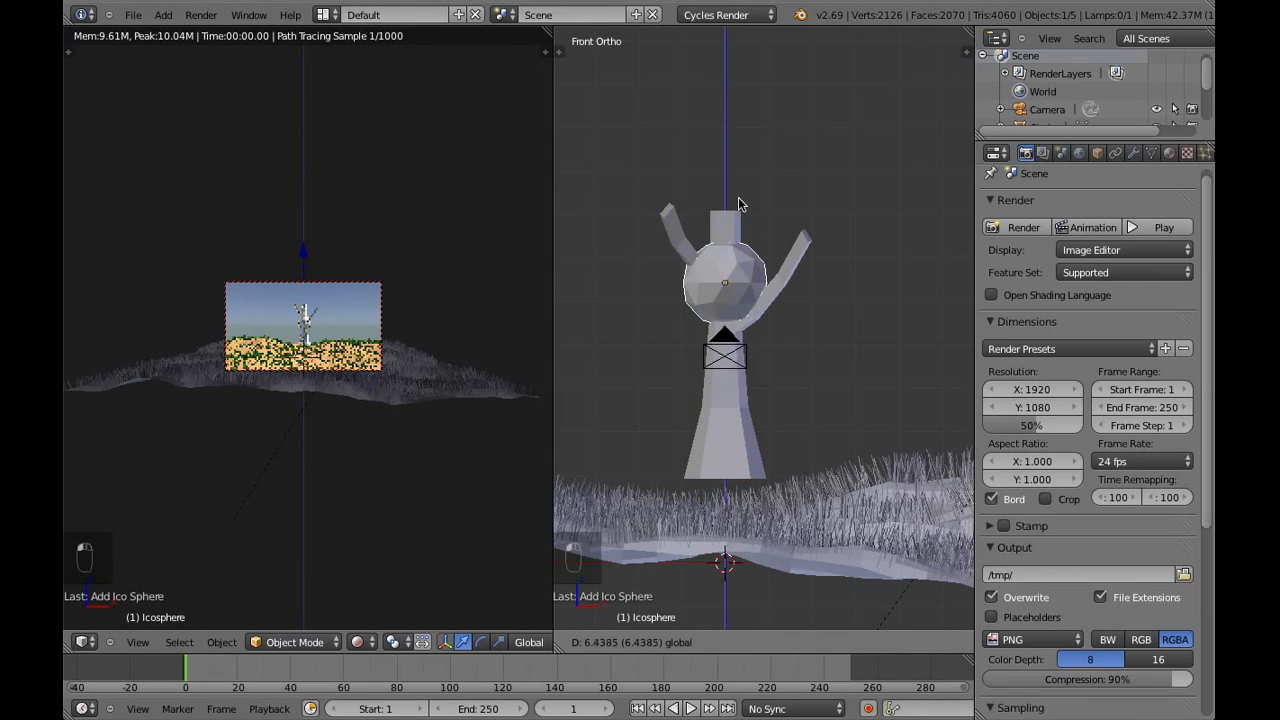
pyautogui.click(728, 118)
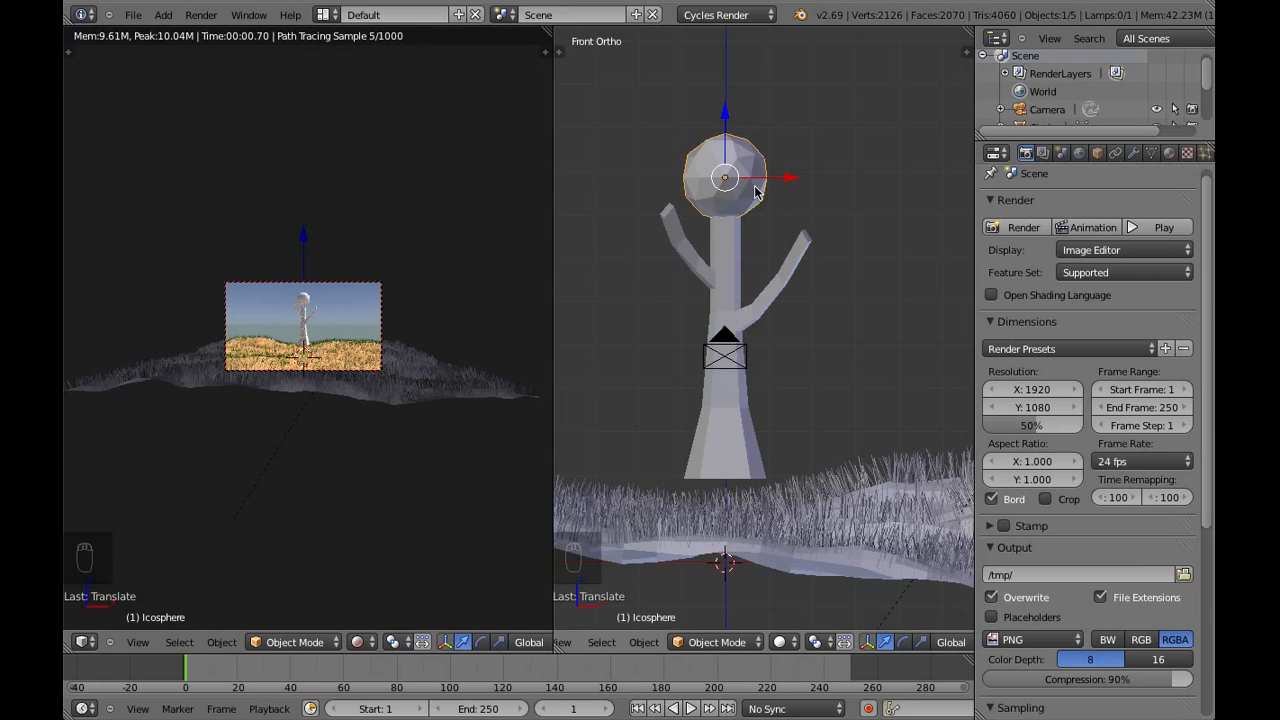
# Scale the icosphere up uniformly to about 1.9 times its size as the tree's crown
pyautogui.press('s')
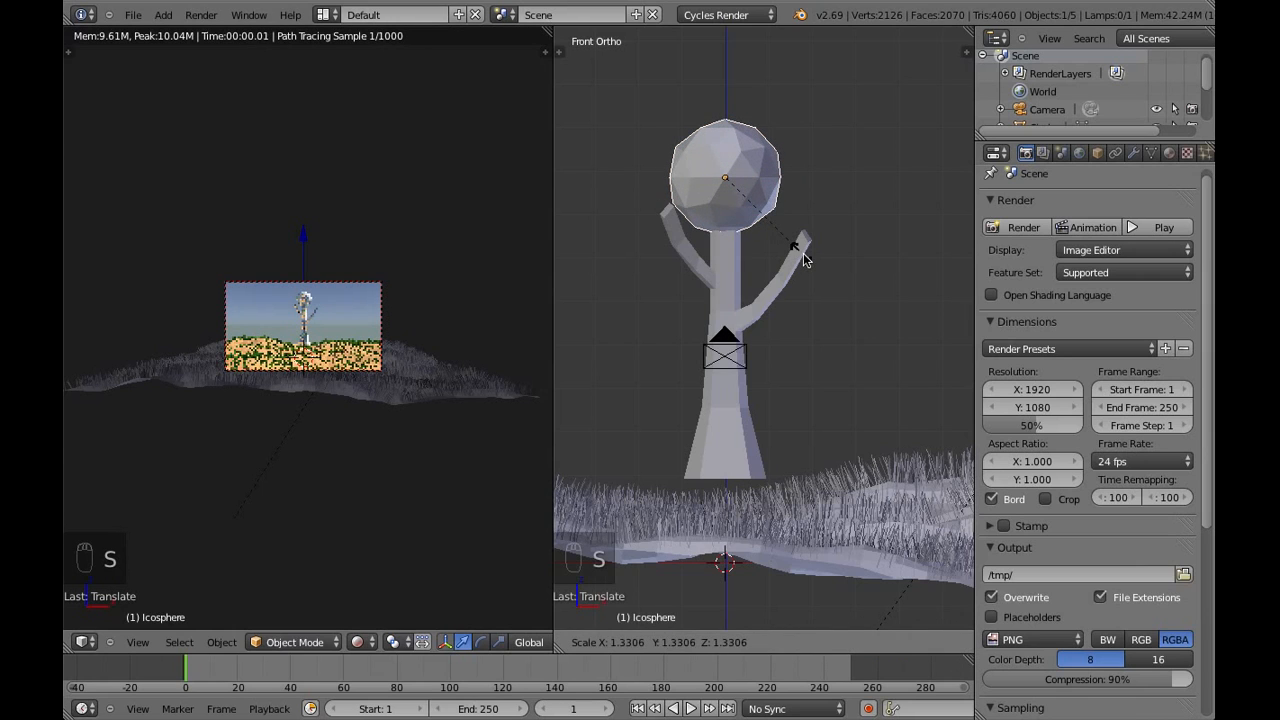
pyautogui.rightClick(807, 260)
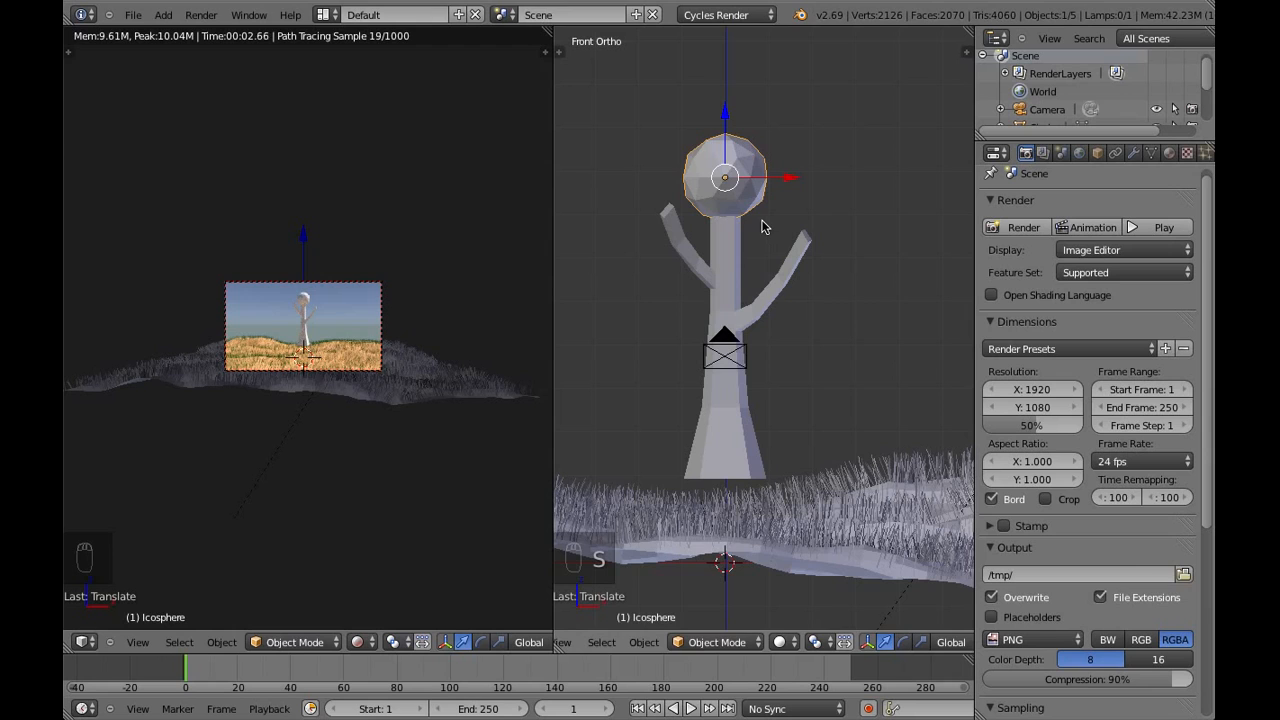
pyautogui.press('s')
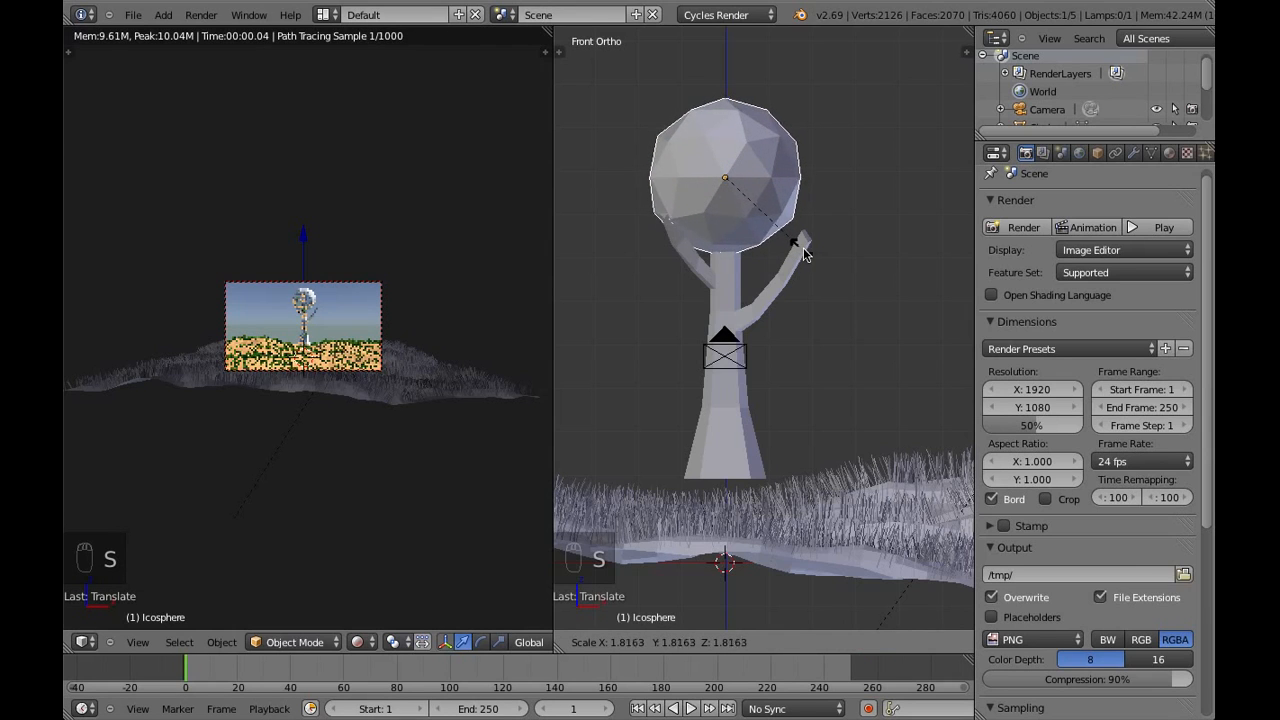
pyautogui.click(830, 253)
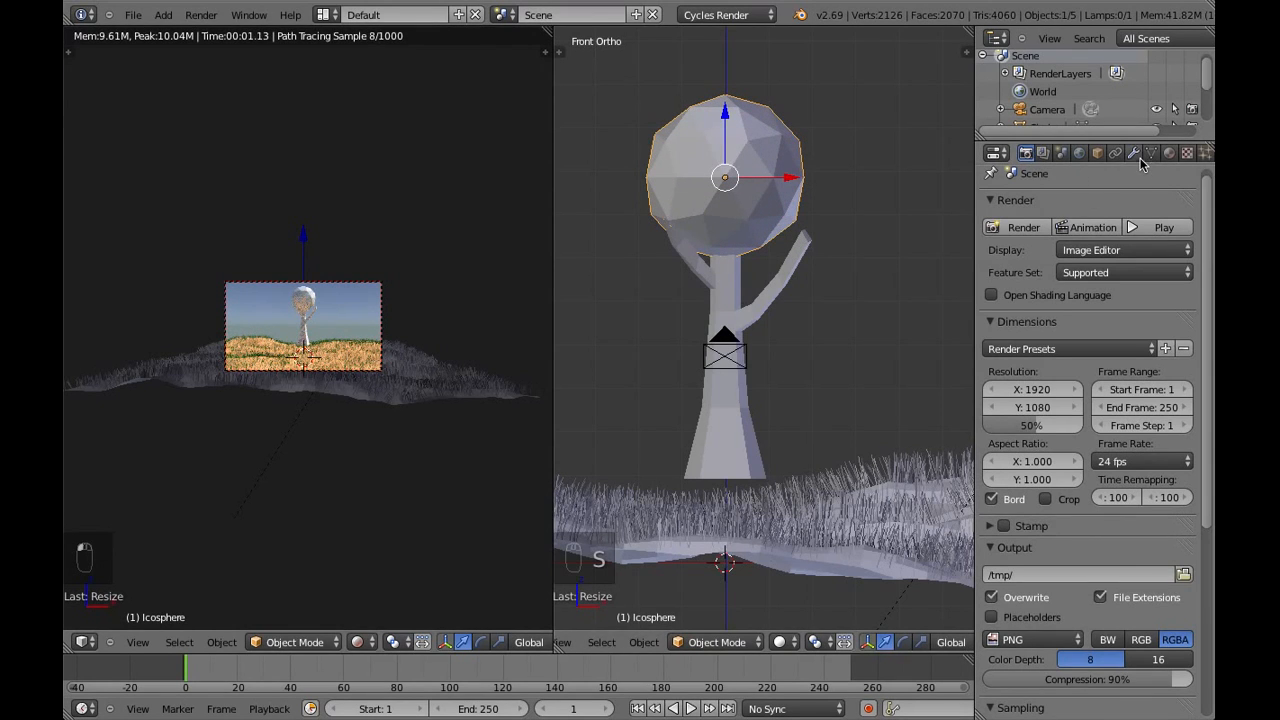
# Add a Displace modifier to the icosphere and give it a new texture
pyautogui.click(1133, 153)
pyautogui.click(1110, 212)
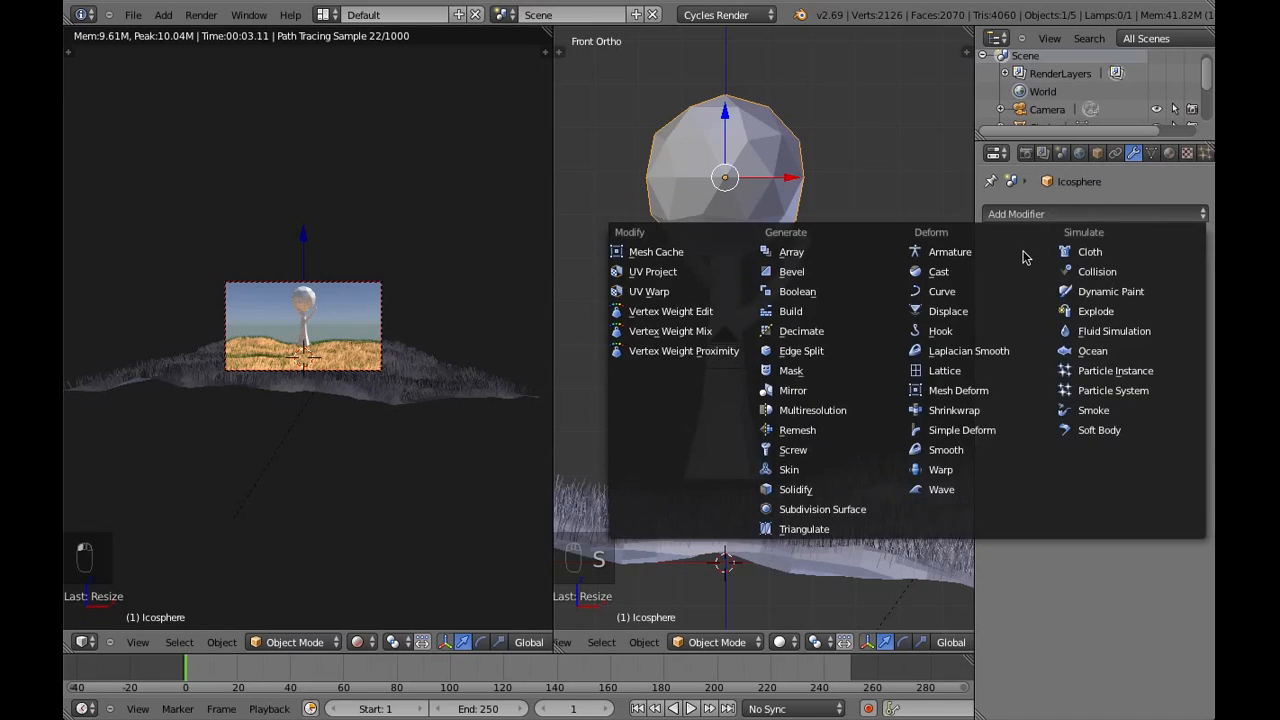
pyautogui.click(986, 317)
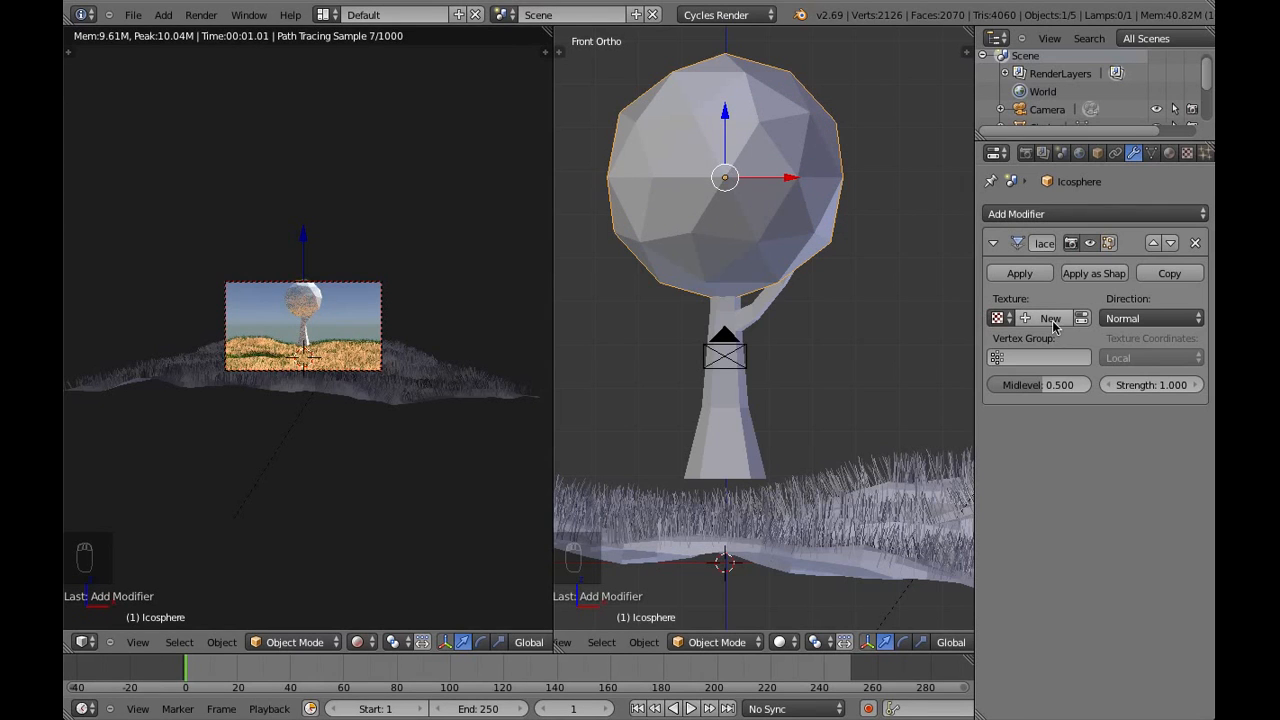
pyautogui.click(1050, 318)
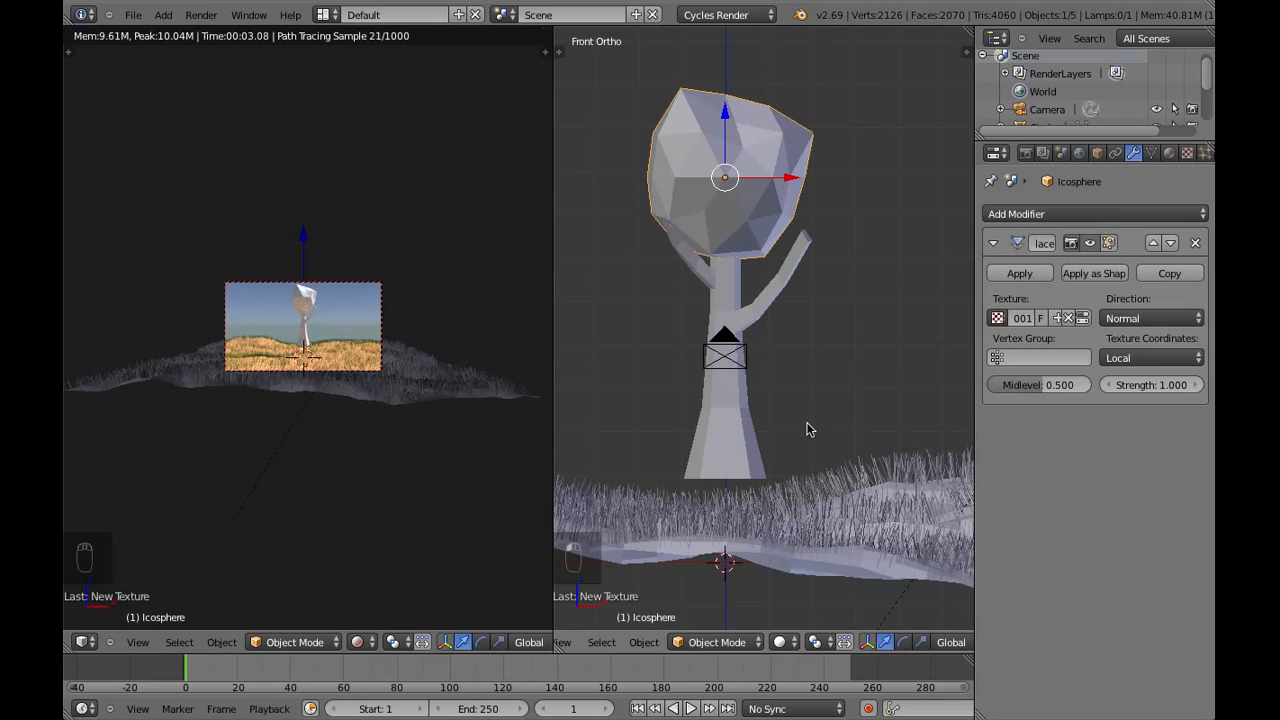
pyautogui.scroll(2, 771, 268)
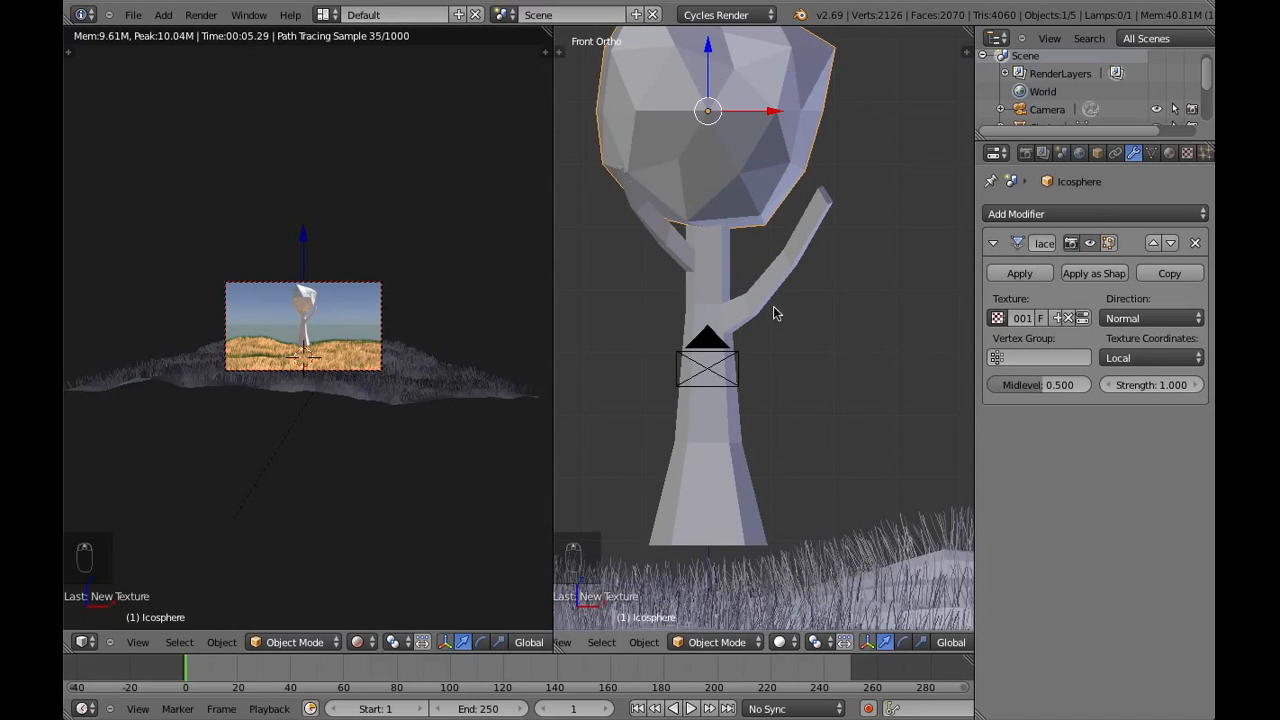
pyautogui.keyDown('shift'); pyautogui.moveTo(773, 314); pyautogui.dragTo(776, 375, button='middle'); pyautogui.keyUp('shift')
pyautogui.press('s')
pyautogui.press('z')
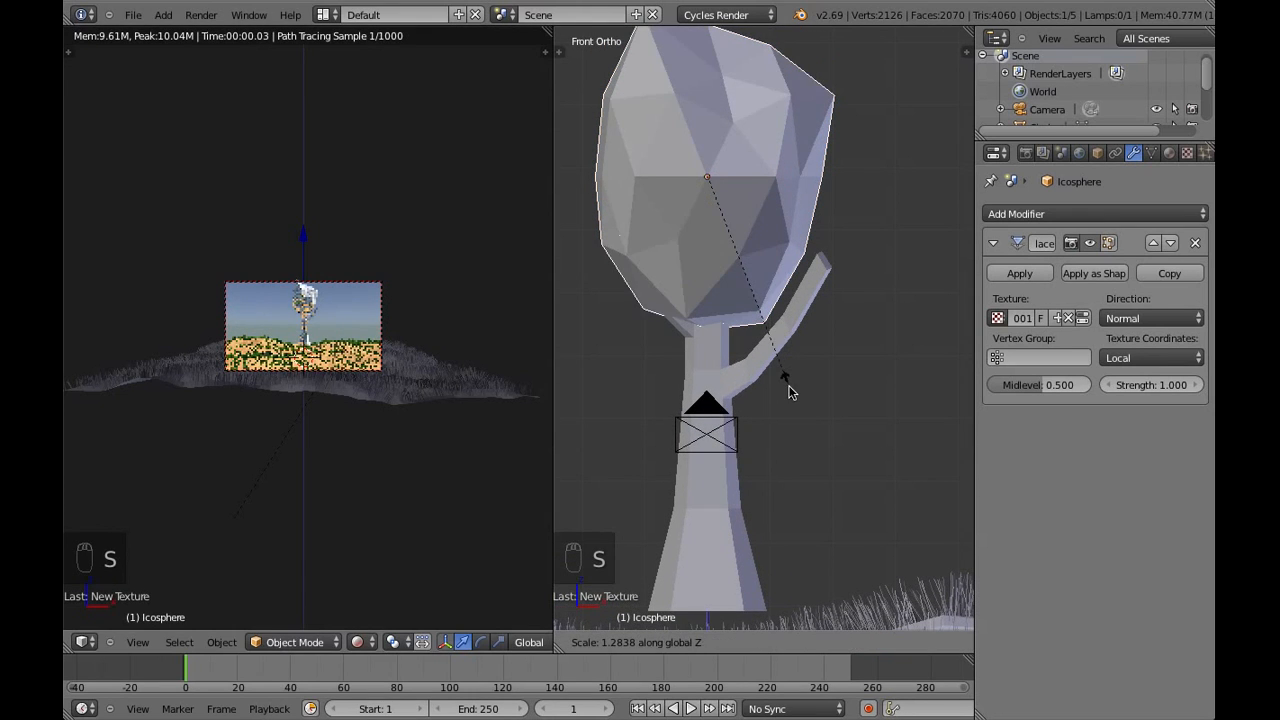
pyautogui.rightClick(789, 395)
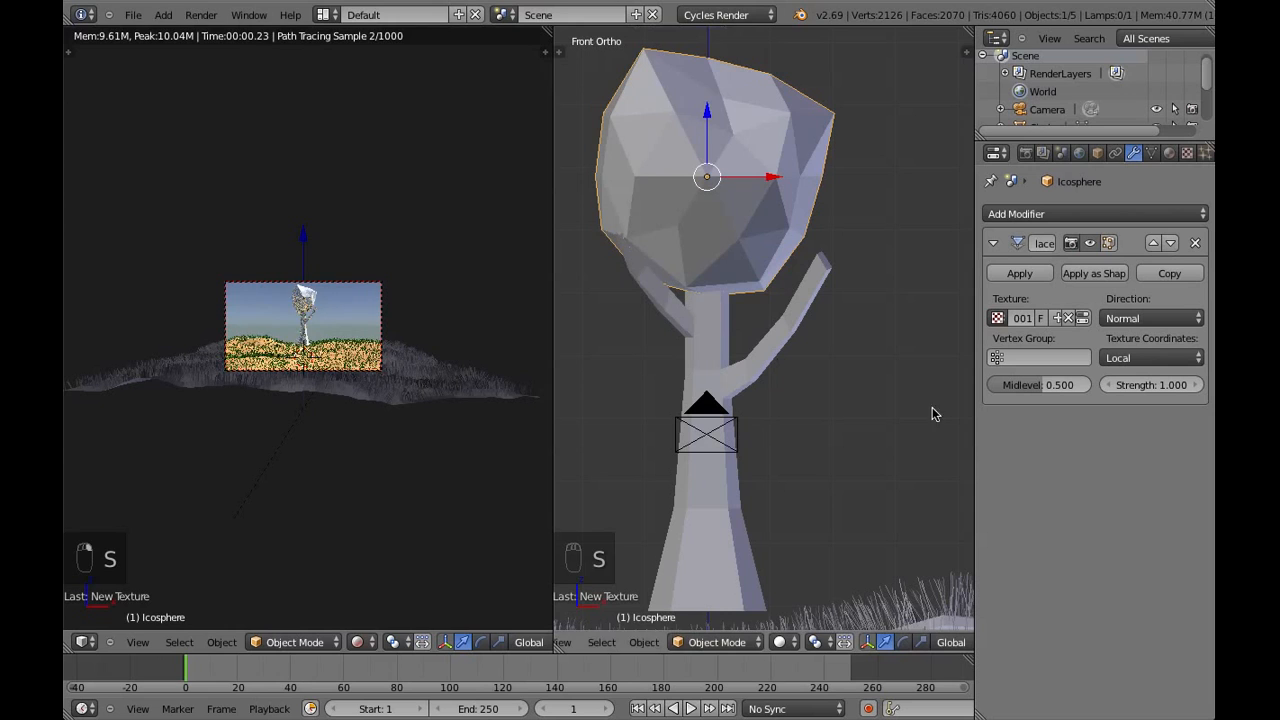
# Subdivide the whole icosphere mesh twice in Edit Mode and return to Object Mode
pyautogui.click(717, 640)
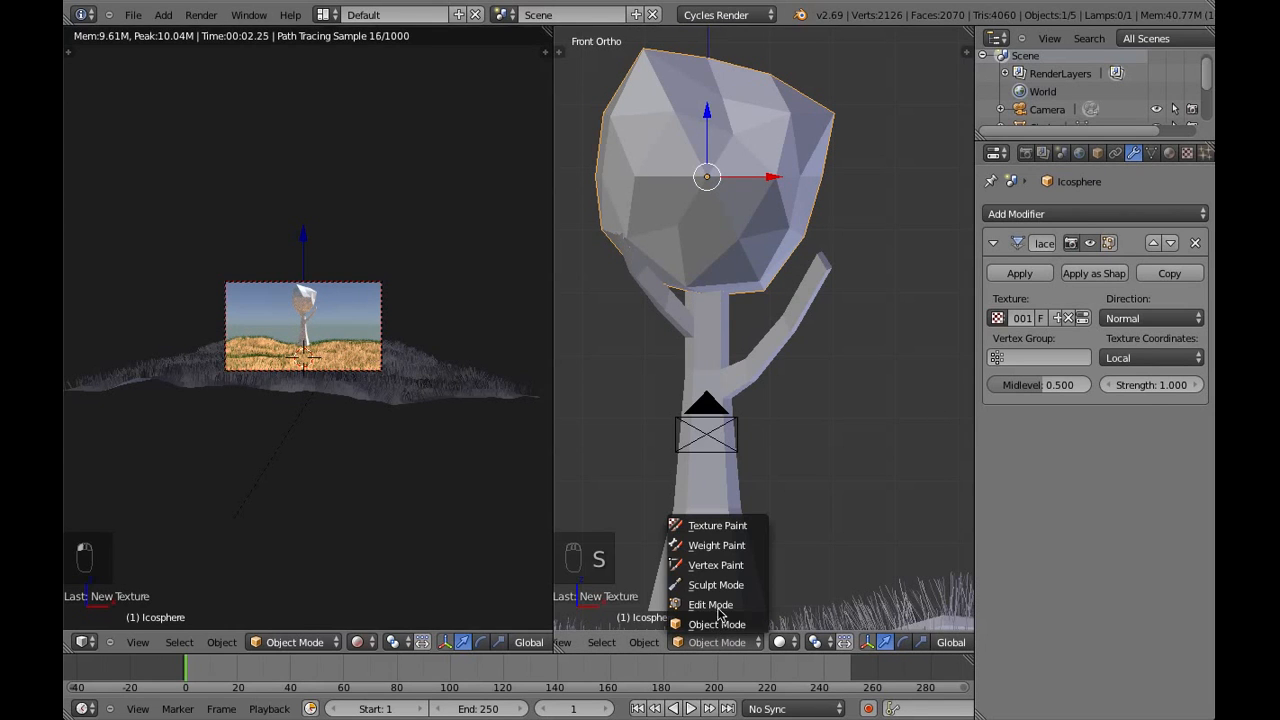
pyautogui.click(710, 604)
pyautogui.press('w')
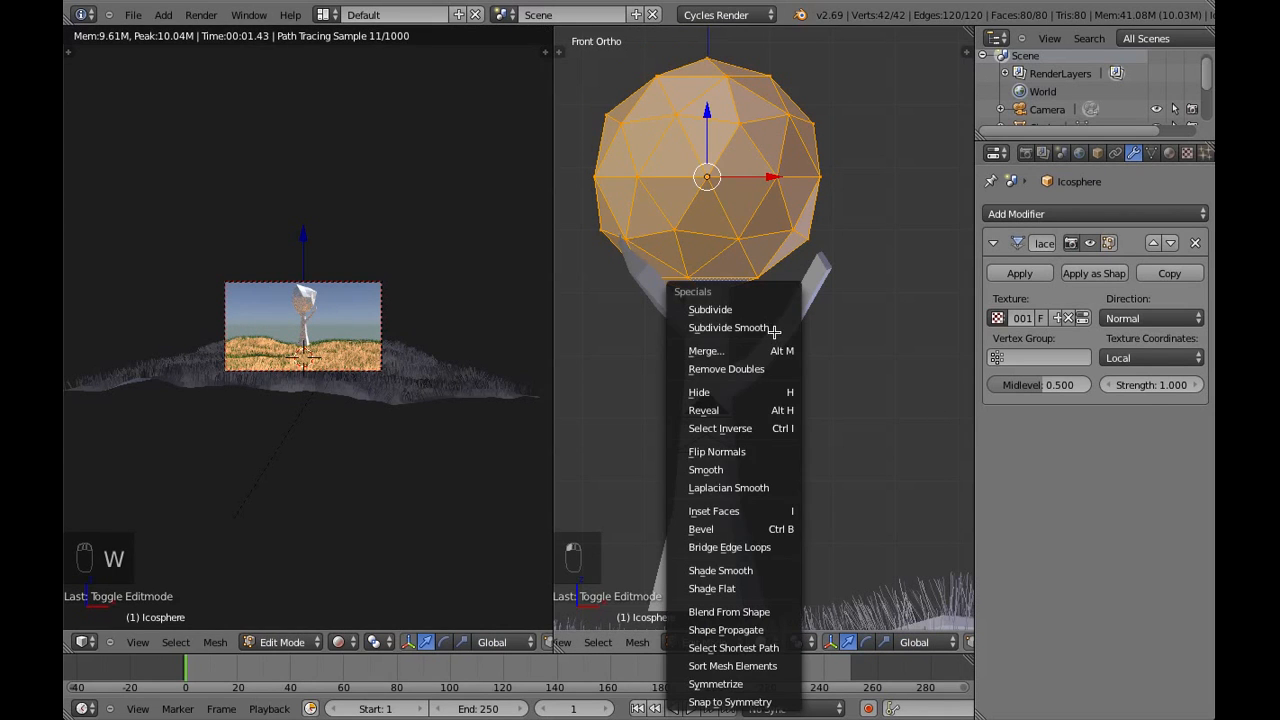
pyautogui.click(756, 309)
pyautogui.press('w')
pyautogui.click(755, 308)
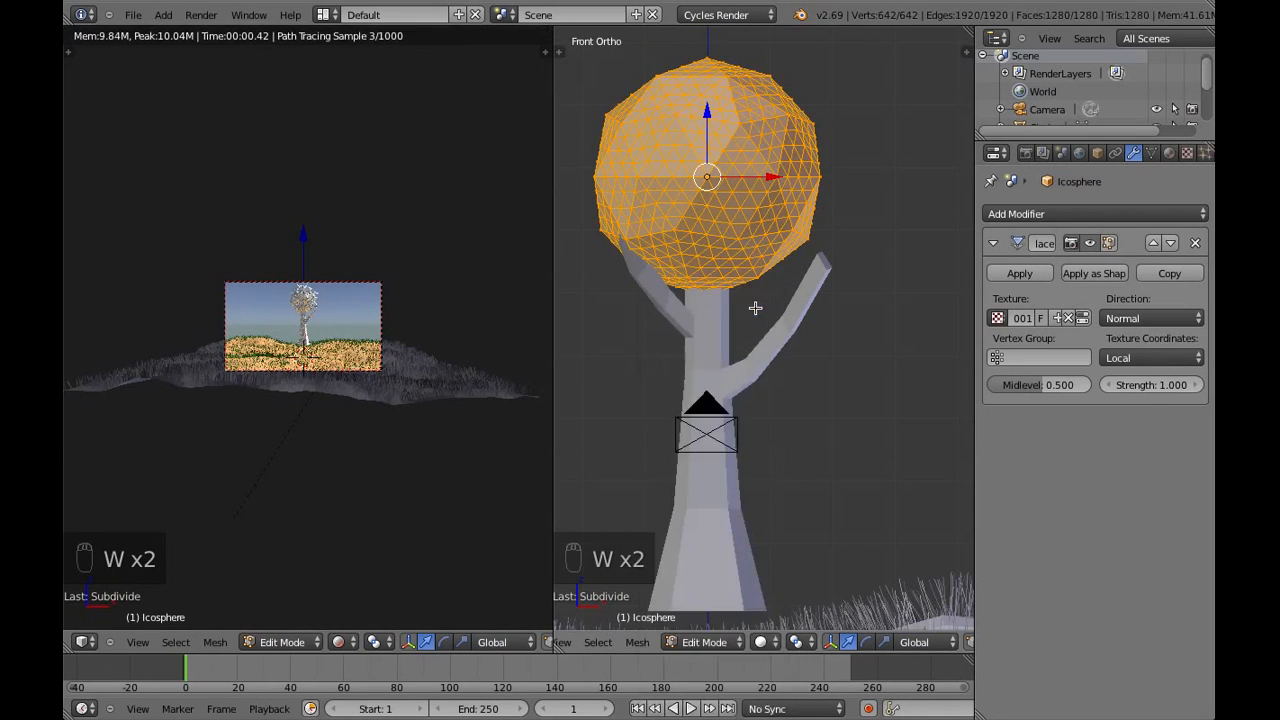
pyautogui.click(706, 645)
pyautogui.click(700, 623)
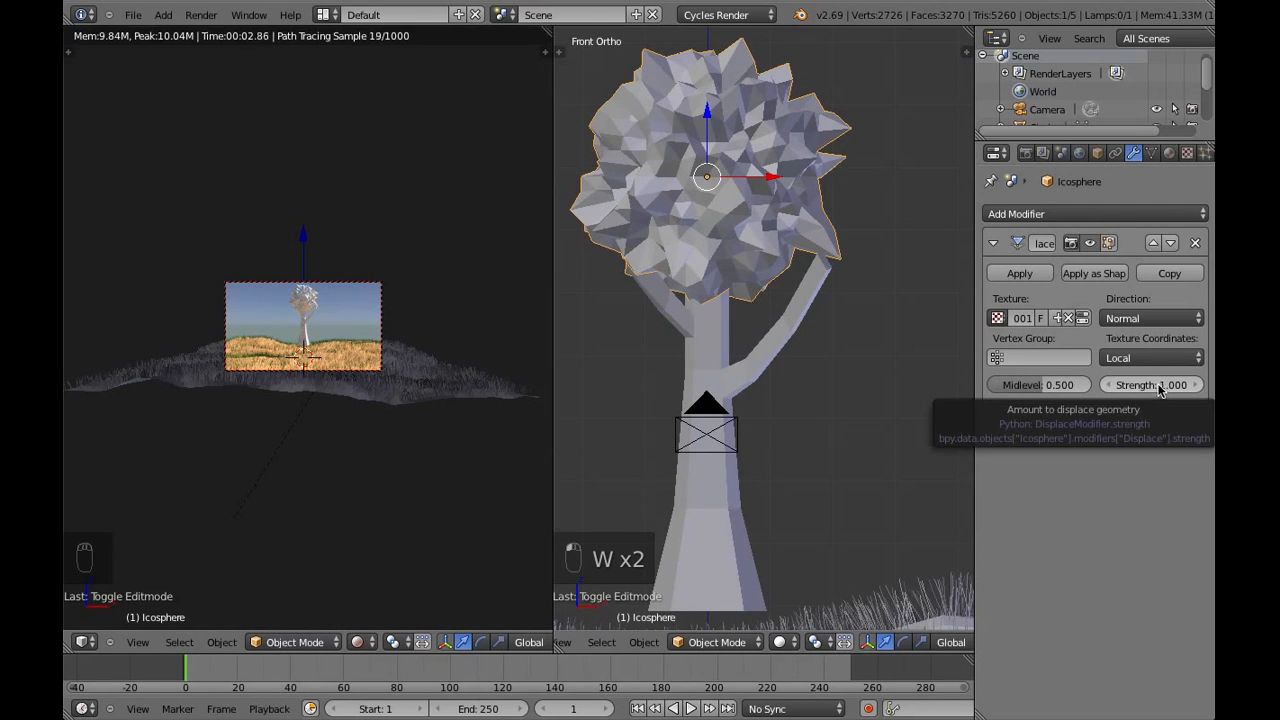
# Set the Displace strength to 0.8 and scale the crown up slightly
pyautogui.moveTo(1159, 389)
pyautogui.mouseDown()
pyautogui.moveTo(1123, 388)
pyautogui.moveTo(1163, 385)
pyautogui.mouseUp()
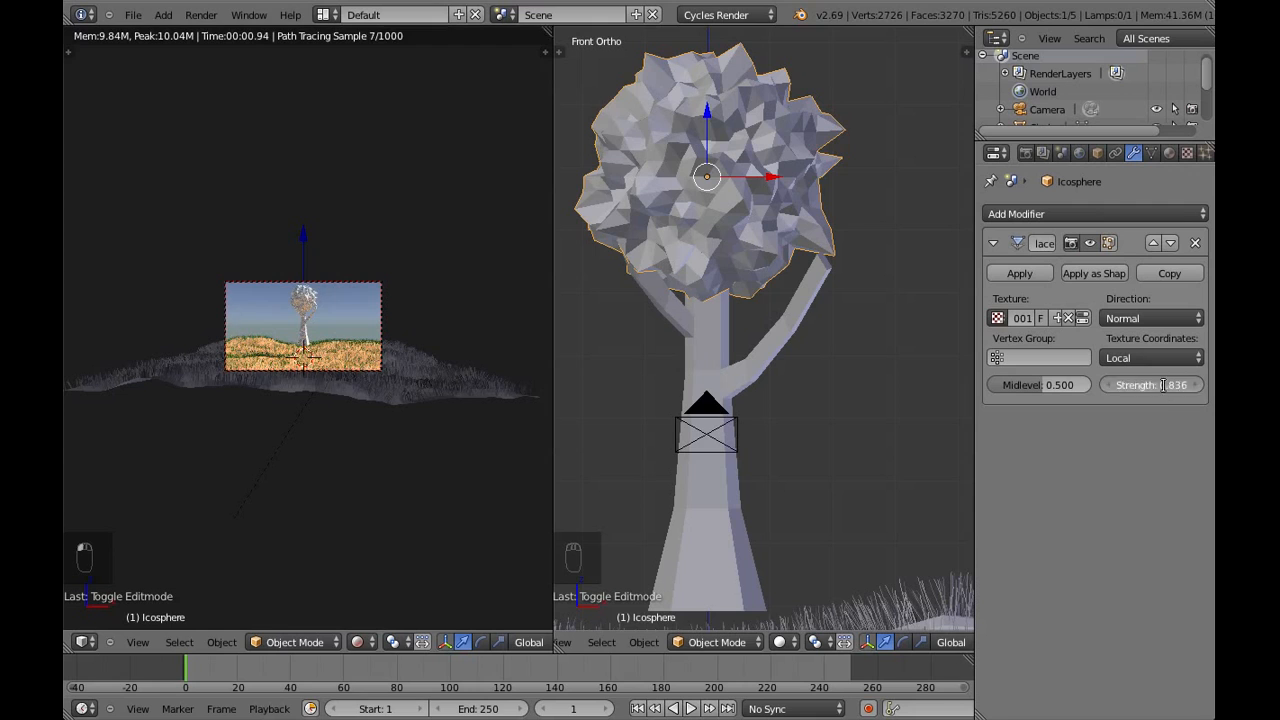
pyautogui.click(1163, 385)
pyautogui.write('.8')
pyautogui.press('Return')
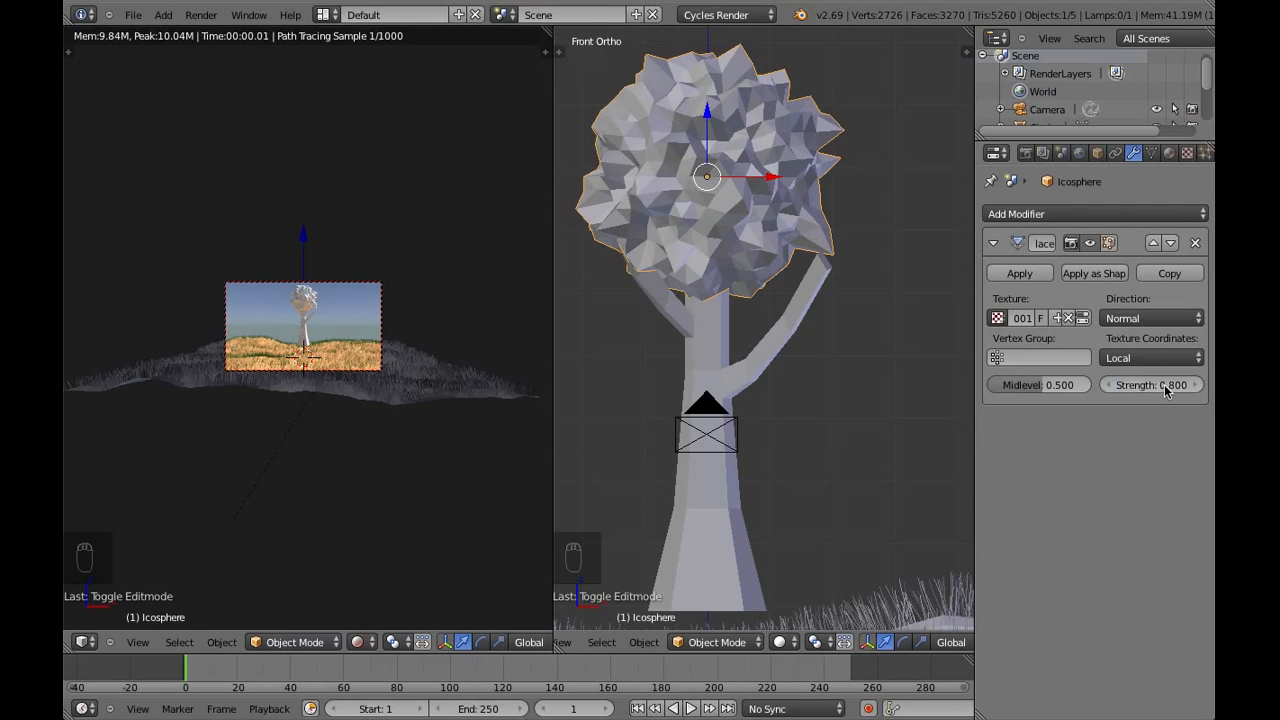
pyautogui.press('s')
pyautogui.click(770, 325)
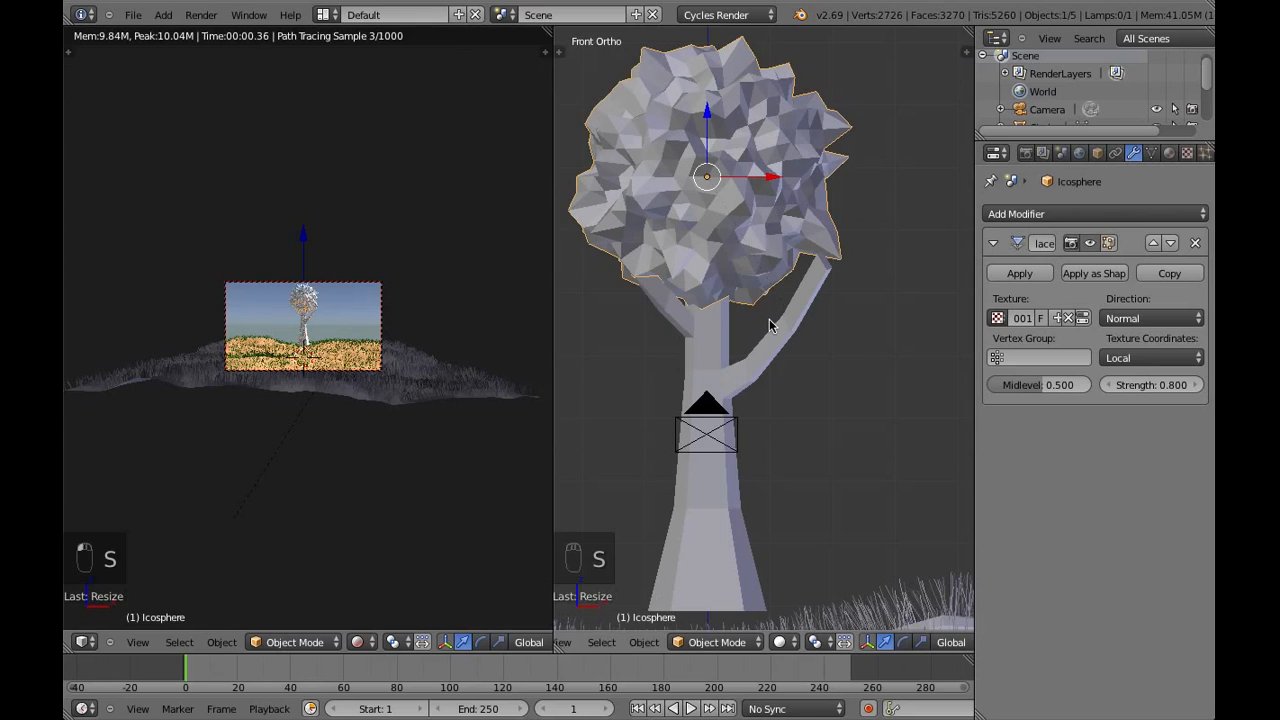
# Give the crown a new Diffuse BSDF material with a saturated orange-red color
pyautogui.click(1169, 155)
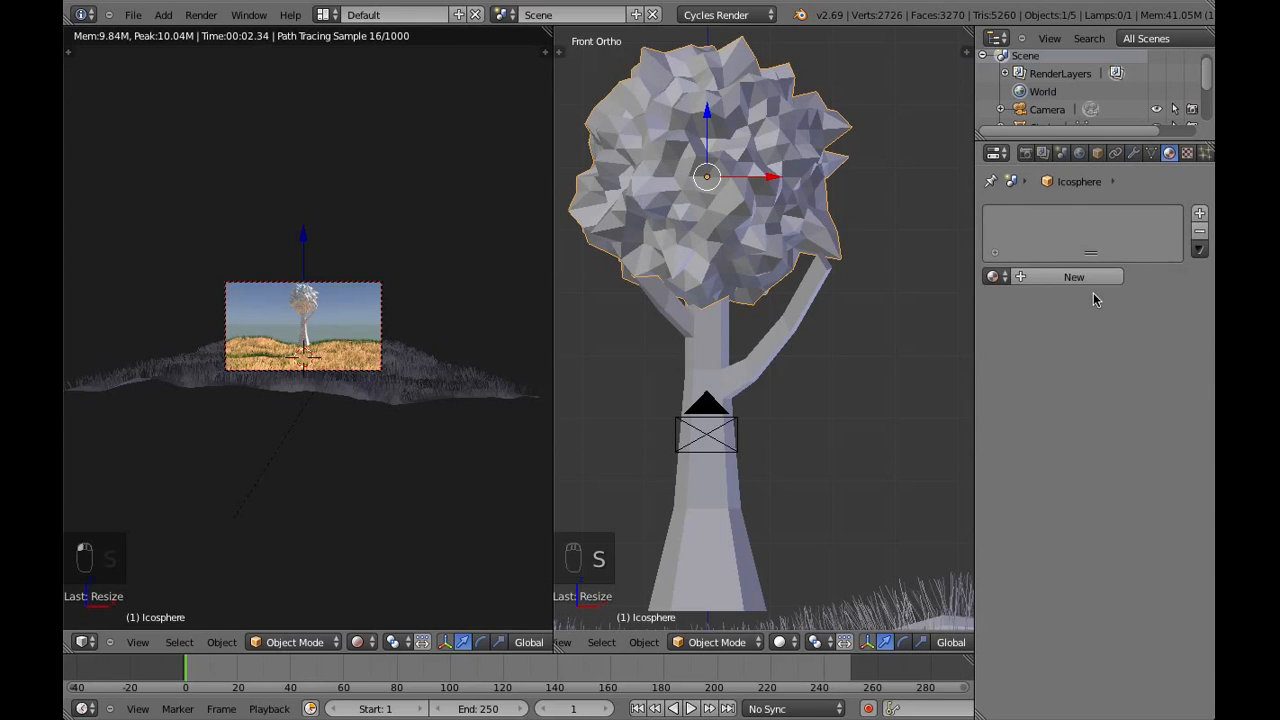
pyautogui.click(1073, 277)
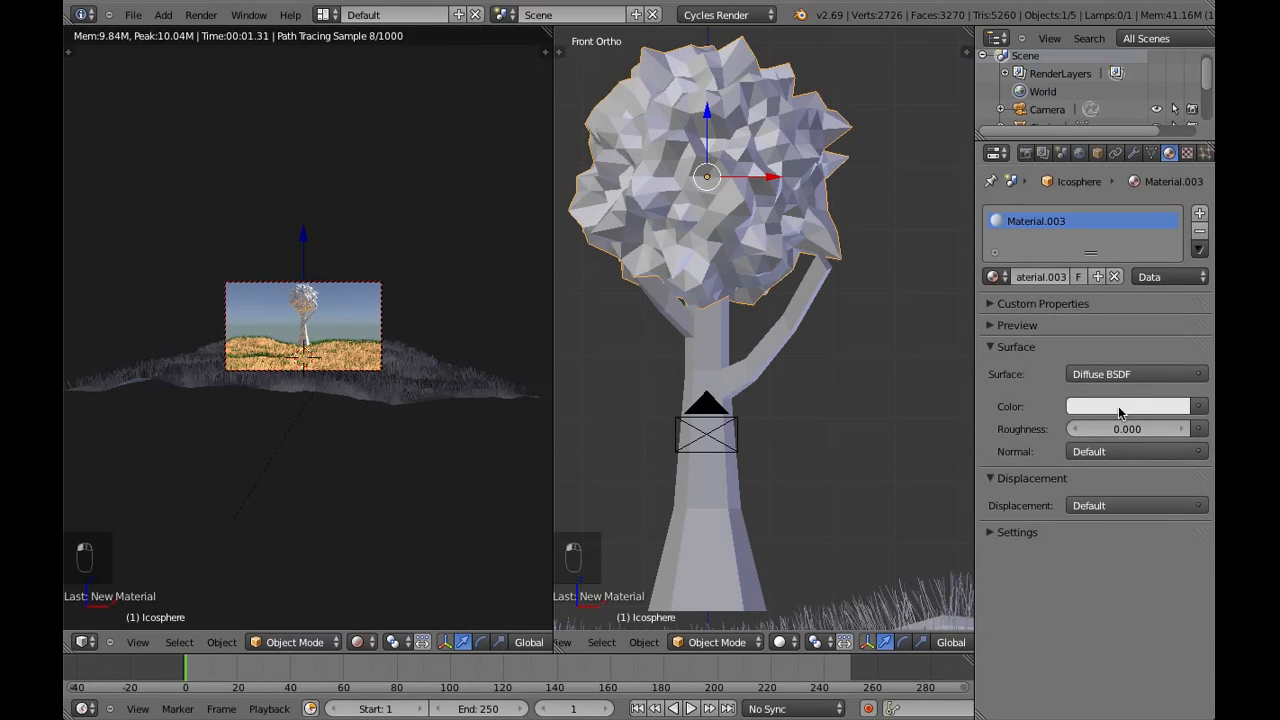
pyautogui.click(1118, 406)
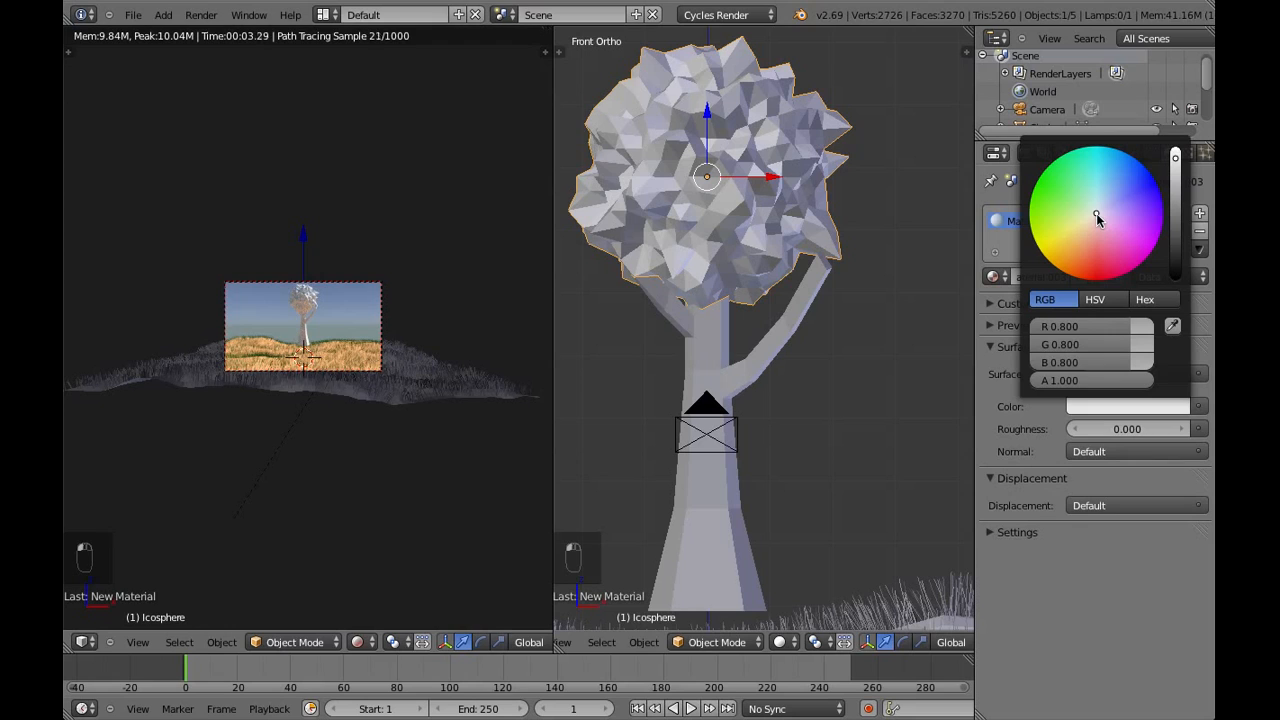
pyautogui.moveTo(1096, 213); pyautogui.dragTo(1095, 270)
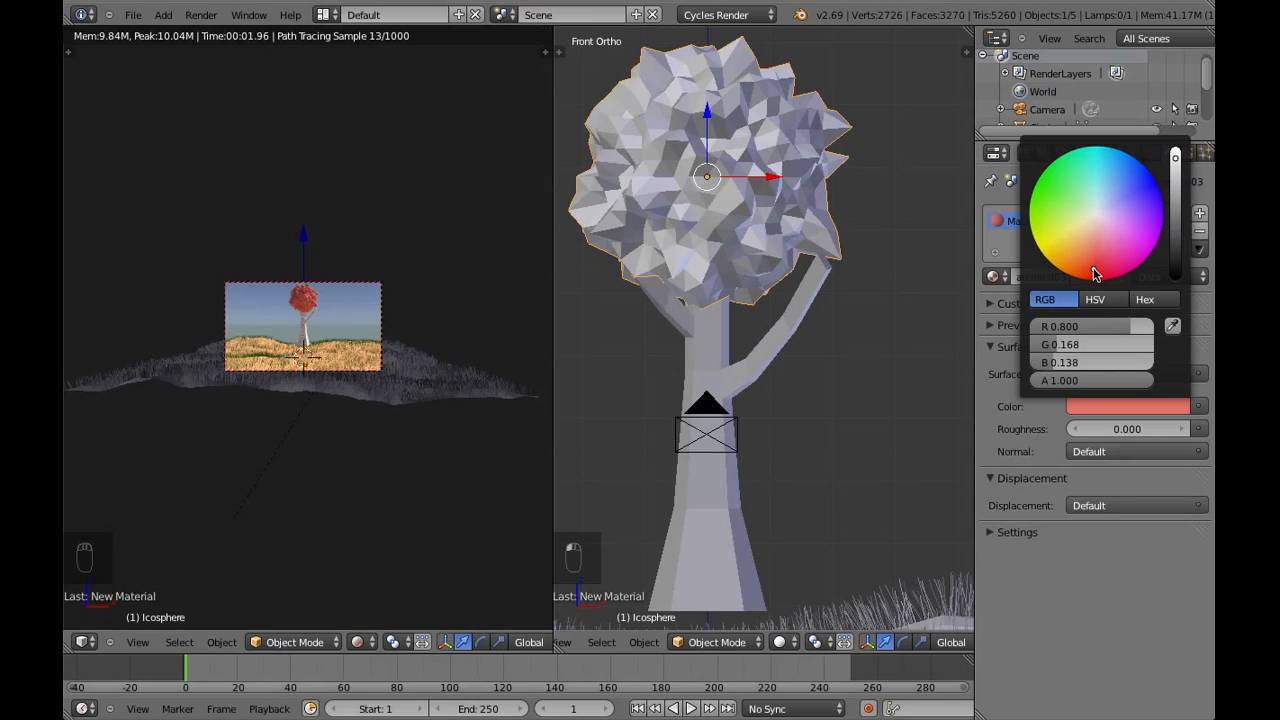
pyautogui.moveTo(1093, 267); pyautogui.dragTo(1091, 275)
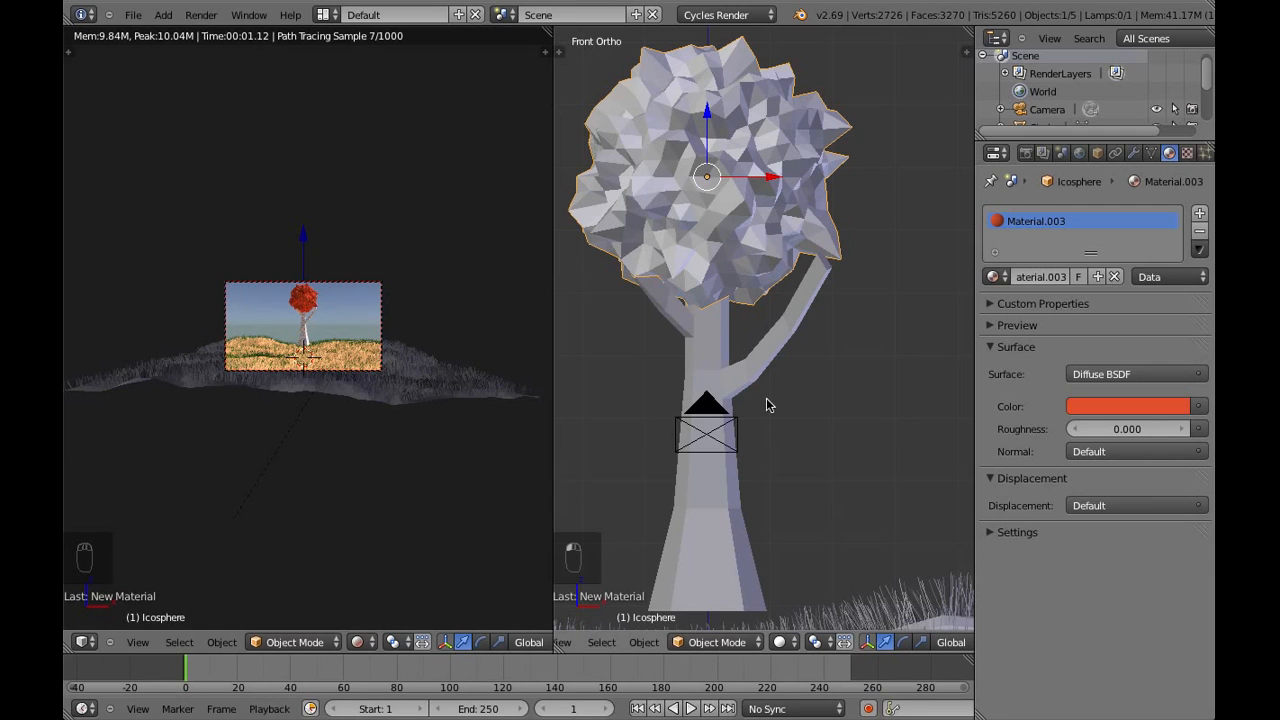
# Duplicate the foliage crown, scale the copy to about 0.6, and place it over the tip of the tree's right branch
pyautogui.scroll(5, 300, 385)
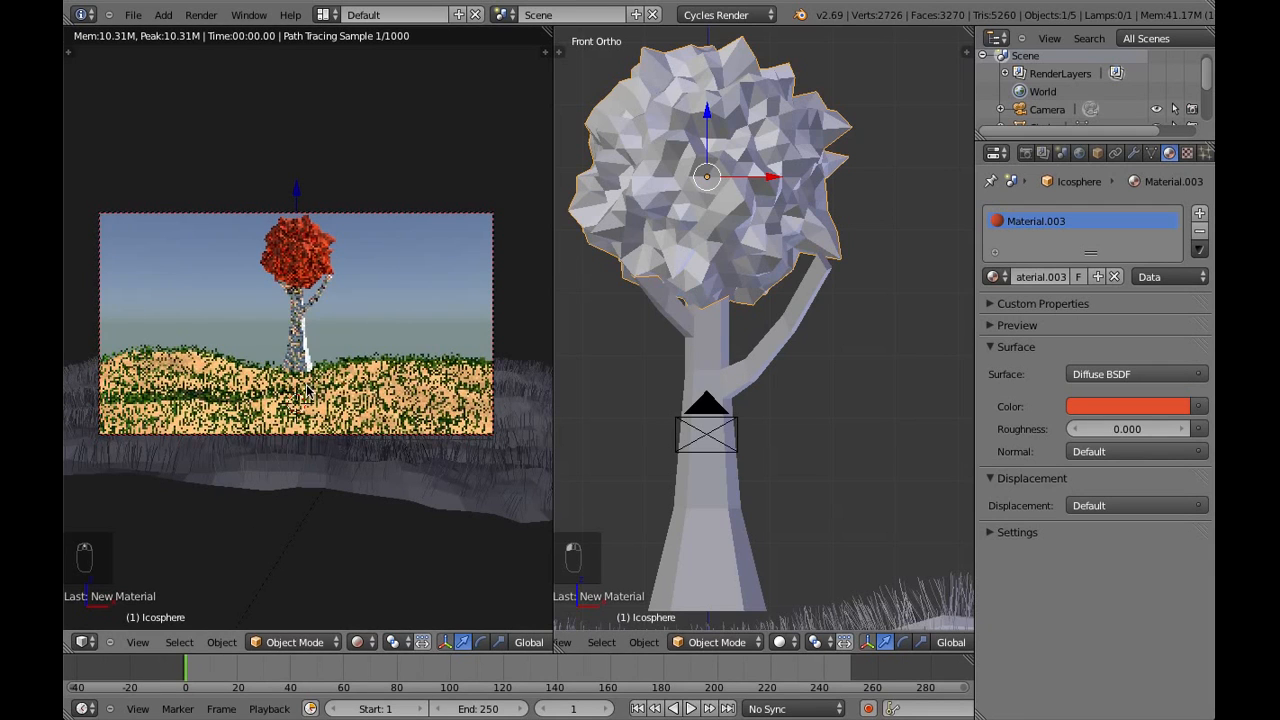
pyautogui.scroll(-2, 728, 274)
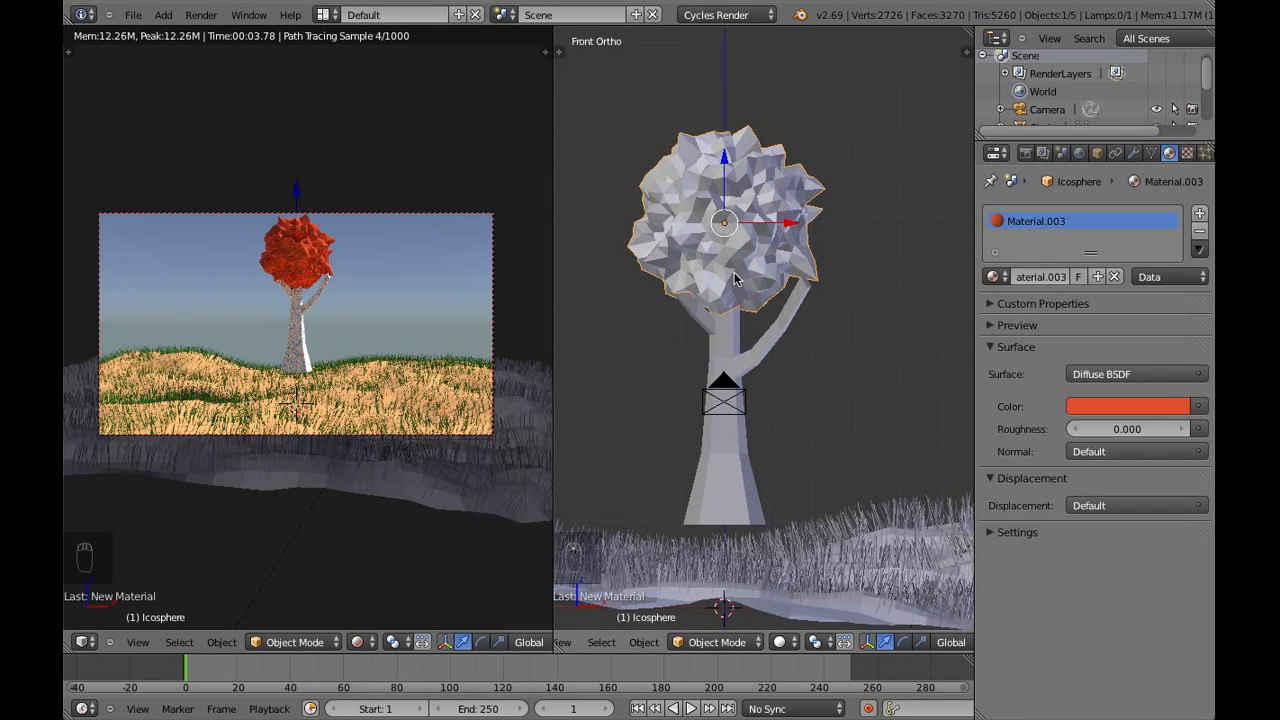
pyautogui.hotkey('shift', 'd')
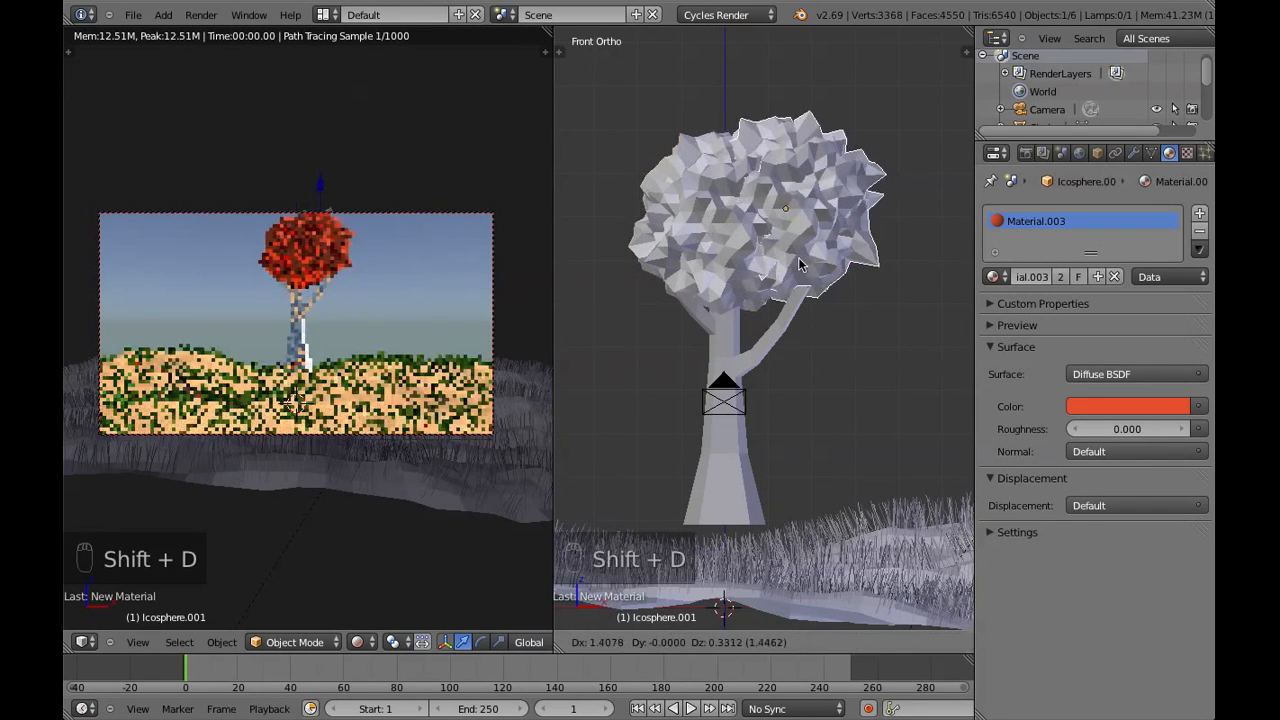
pyautogui.click(801, 259)
pyautogui.press('s')
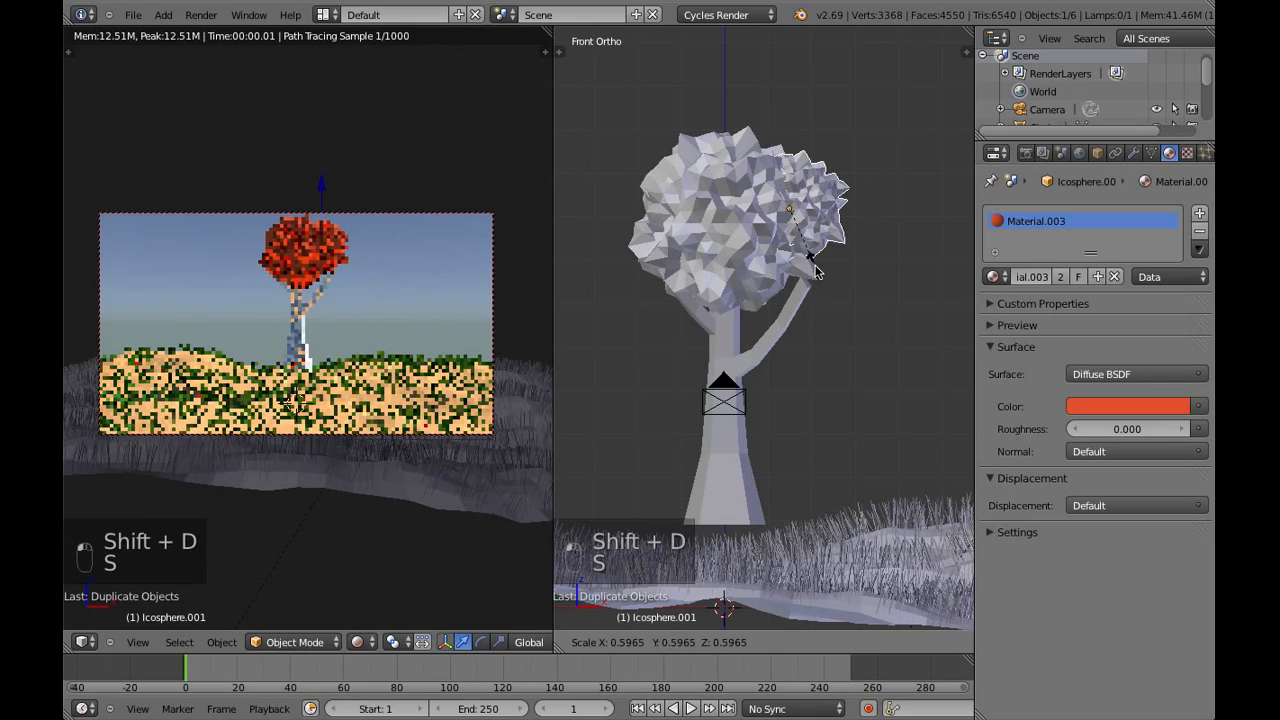
pyautogui.click(815, 272)
pyautogui.press('g')
pyautogui.click(826, 318)
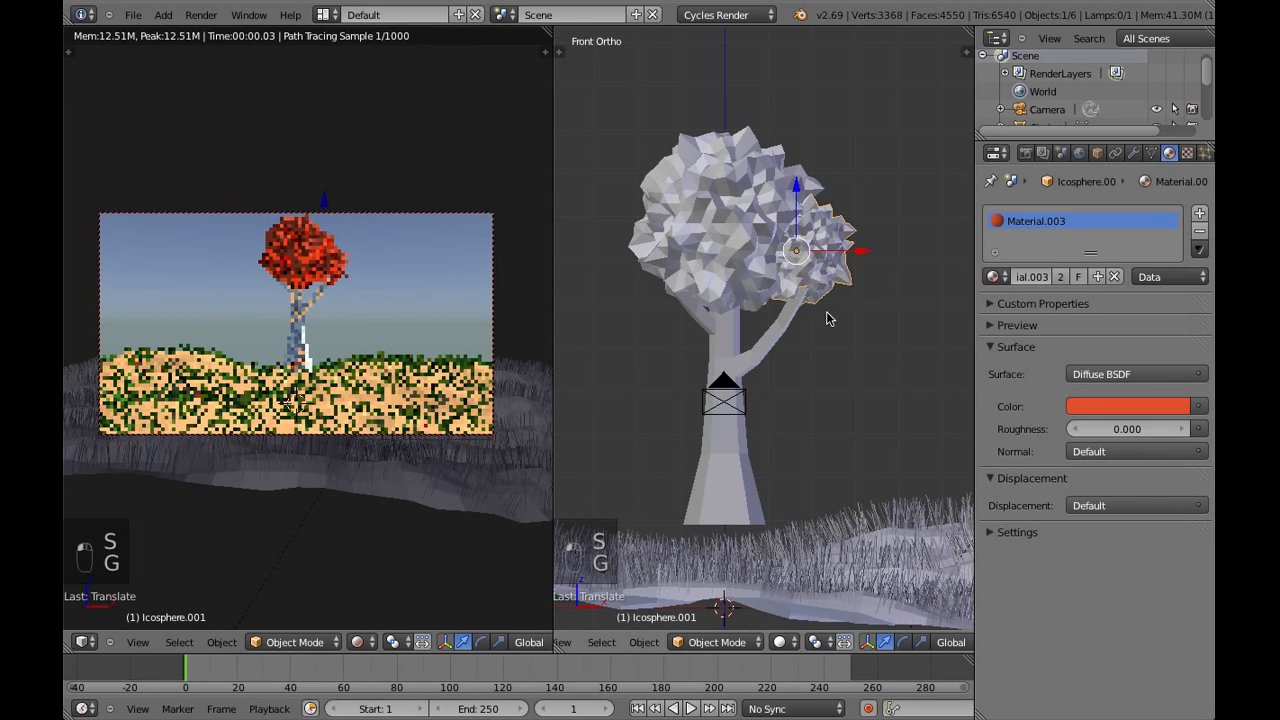
pyautogui.press('g')
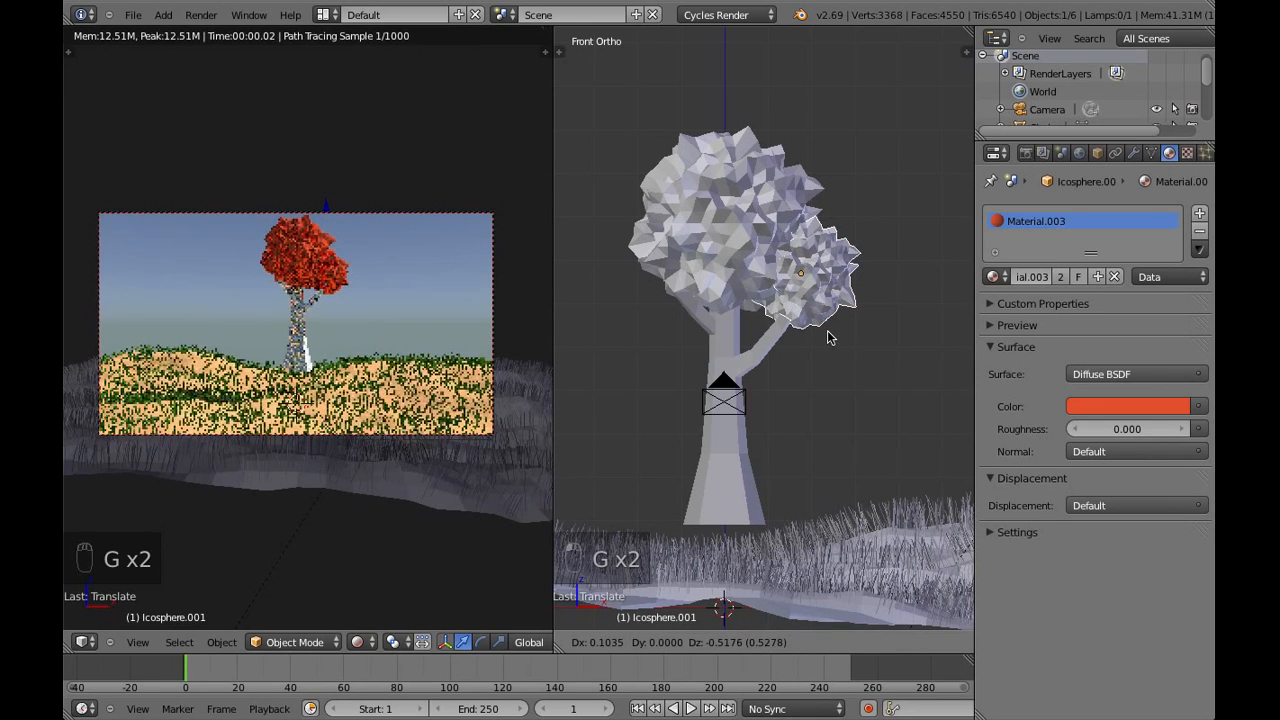
pyautogui.click(828, 338)
# Duplicate the small foliage clump about 3 units along negative X onto the tree's left branch
pyautogui.hotkey('shift', 'd')
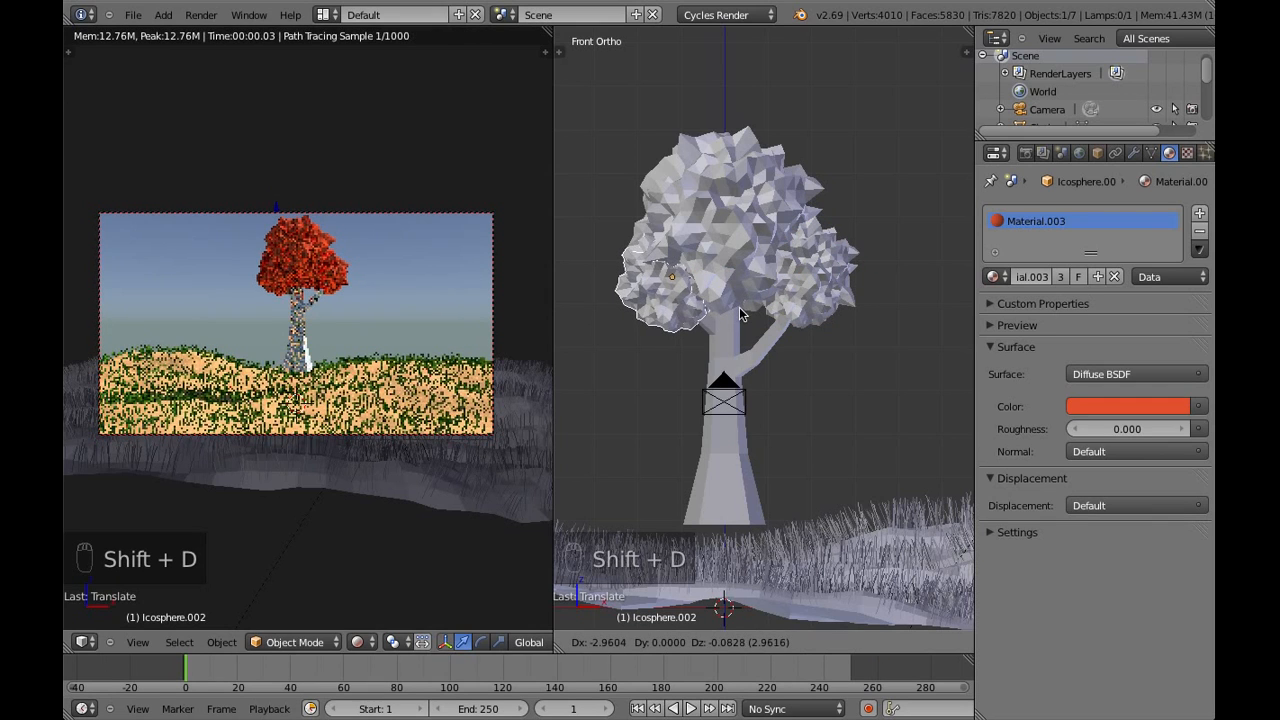
pyautogui.click(740, 310)
pyautogui.press('a')
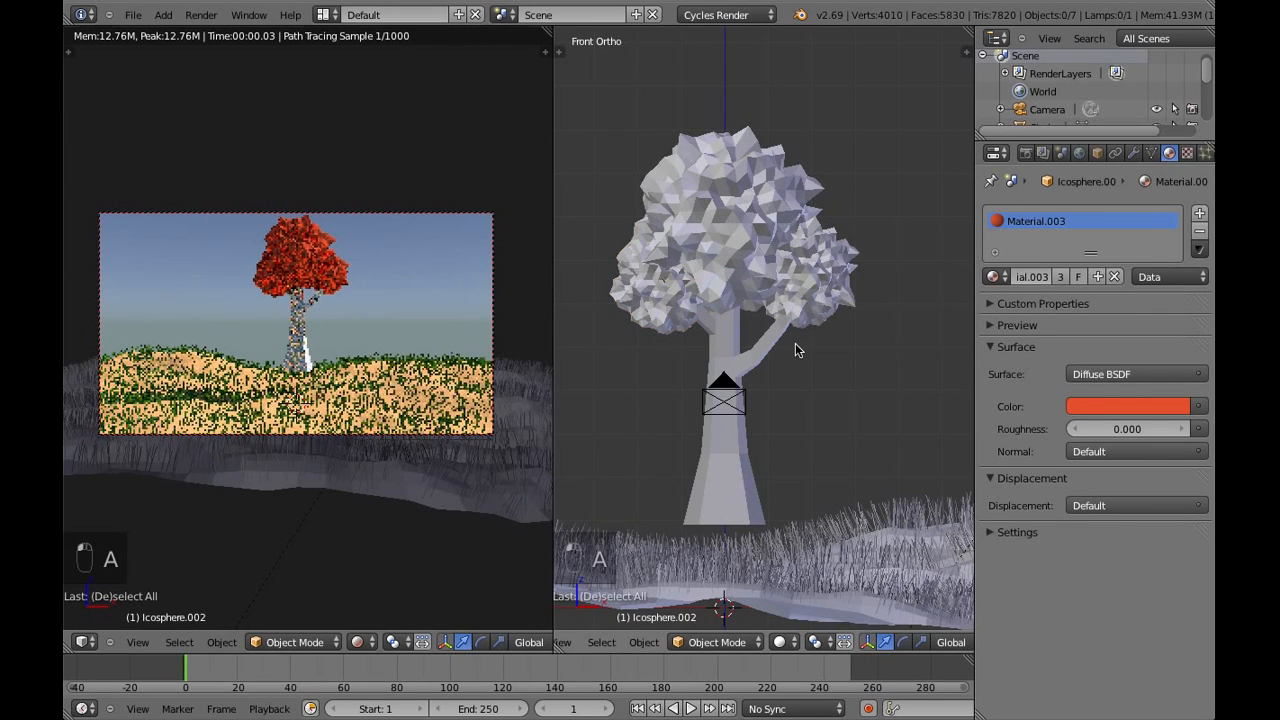
# Give the trunk a new Diffuse BSDF material with a dark orange-brown color
pyautogui.rightClick(766, 349)
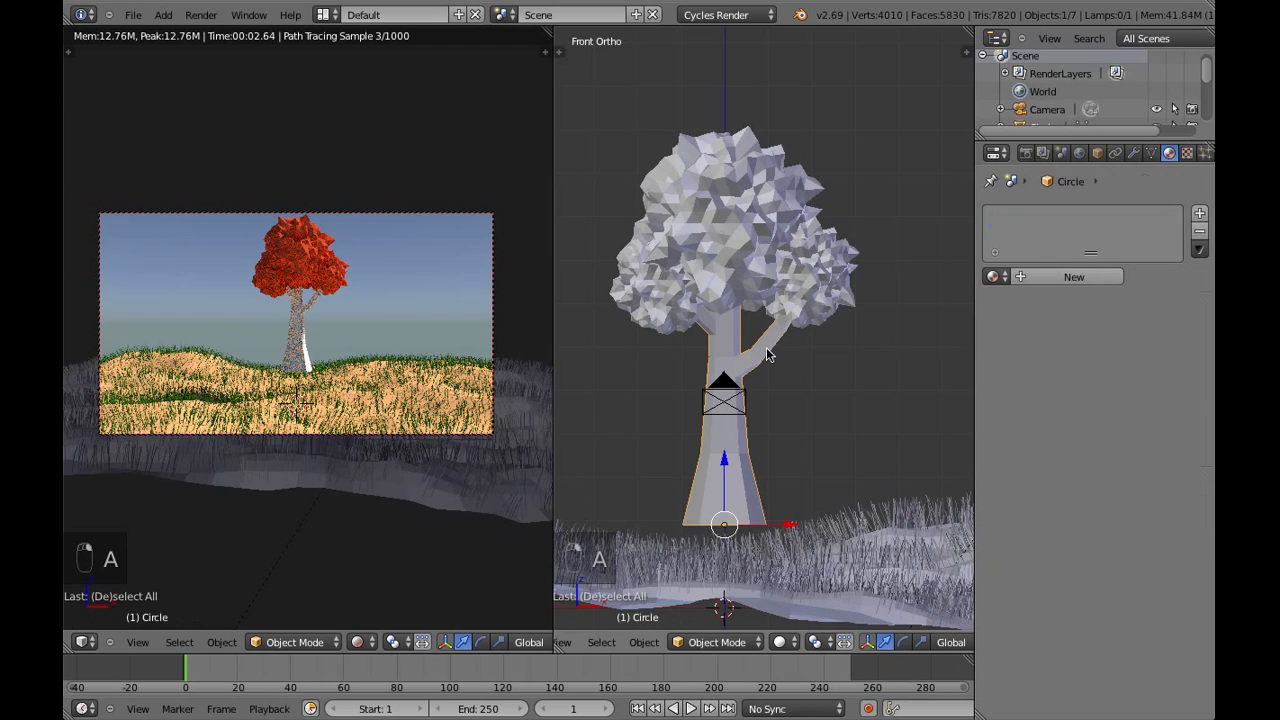
pyautogui.click(1068, 278)
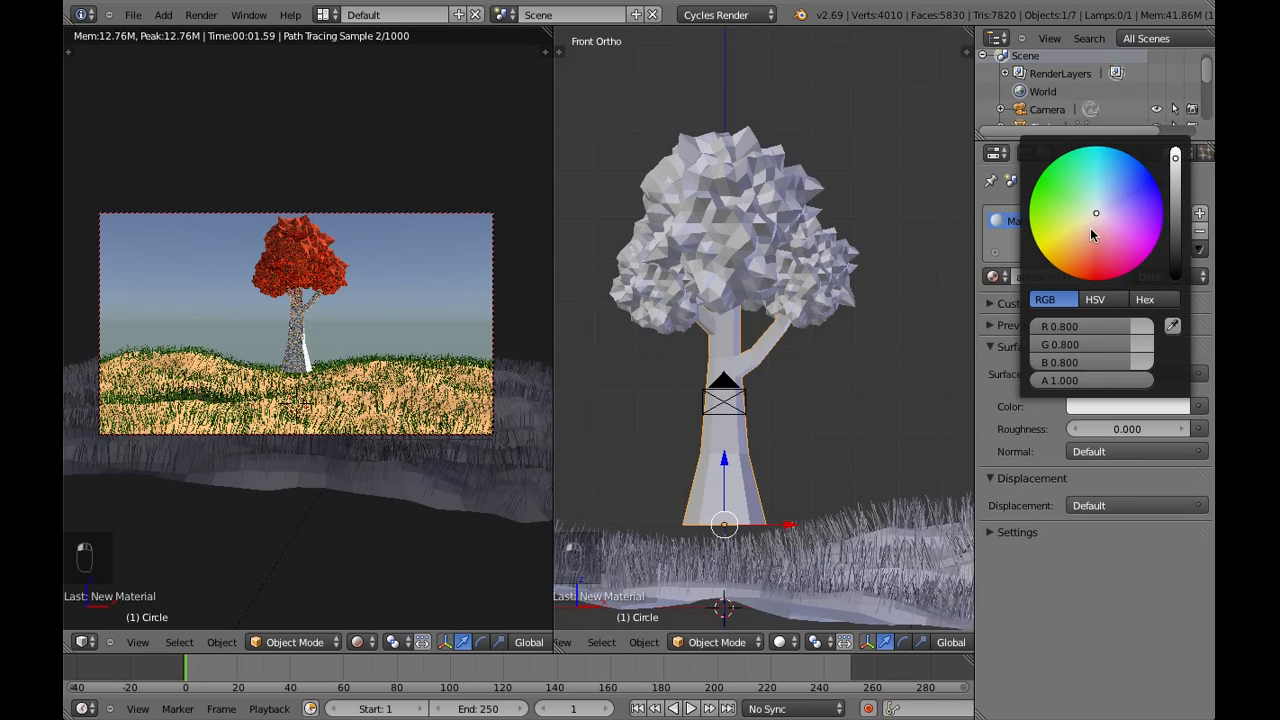
pyautogui.moveTo(1090, 227); pyautogui.dragTo(1086, 270)
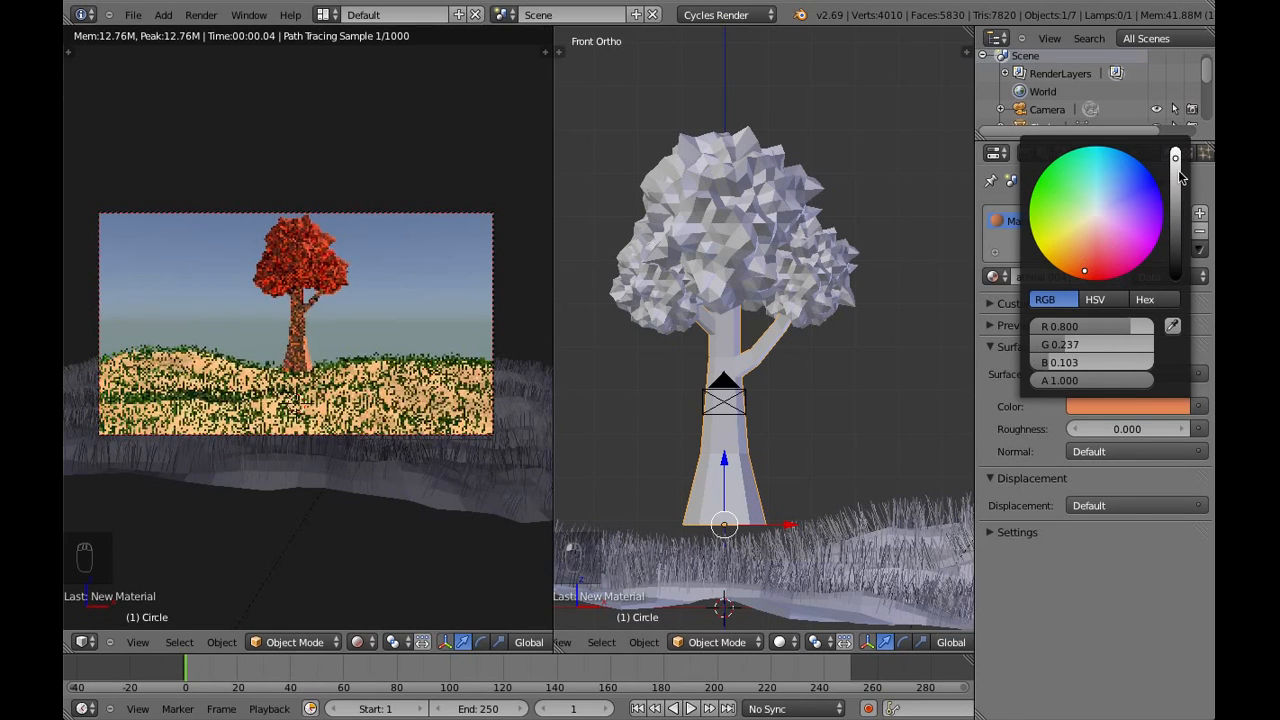
pyautogui.moveTo(1177, 172); pyautogui.dragTo(1180, 201)
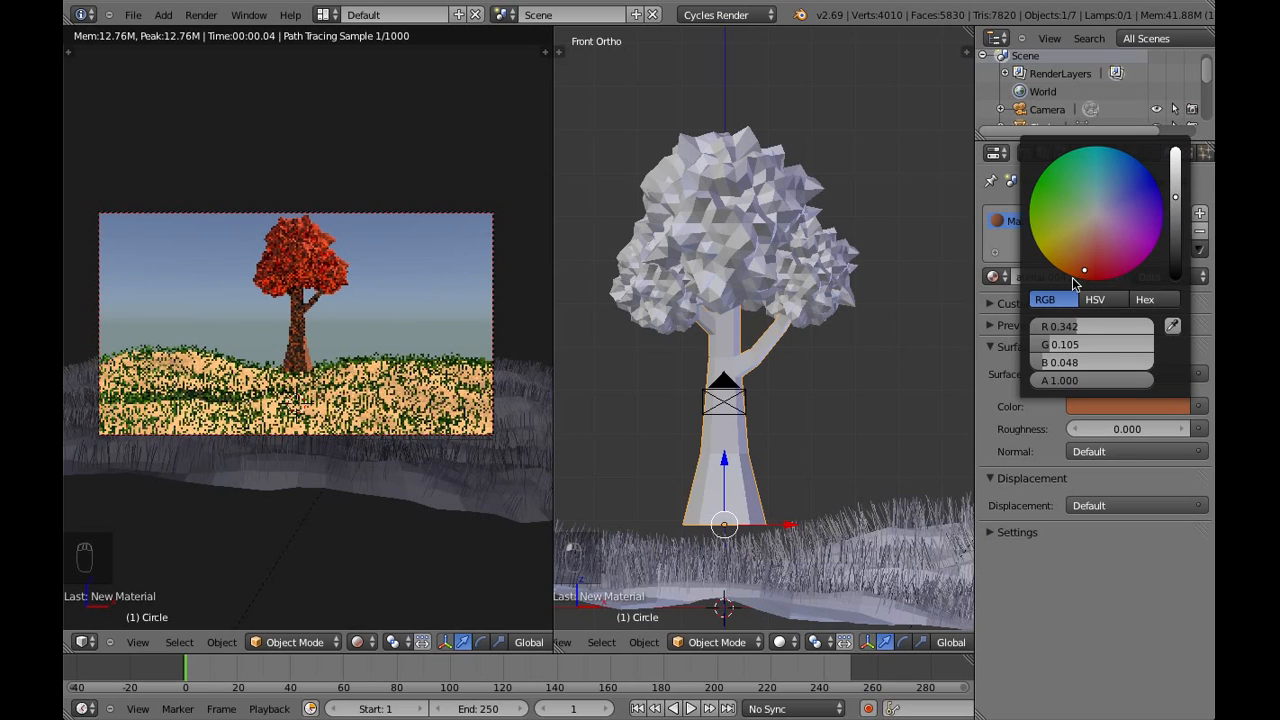
pyautogui.moveTo(1078, 272); pyautogui.dragTo(1081, 271)
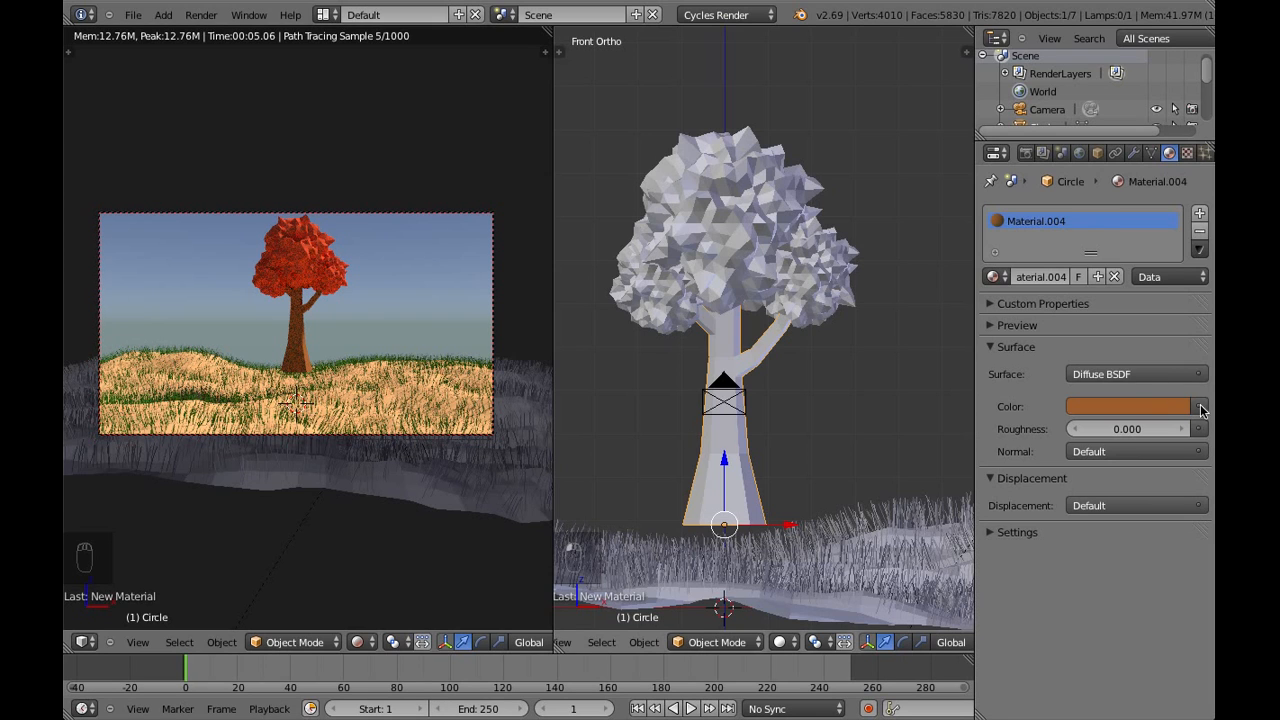
# Adjust the brightness of the trunk's brown to about R 0.326, G 0.105, B 0.029
pyautogui.click(1184, 407)
pyautogui.click(1176, 210)
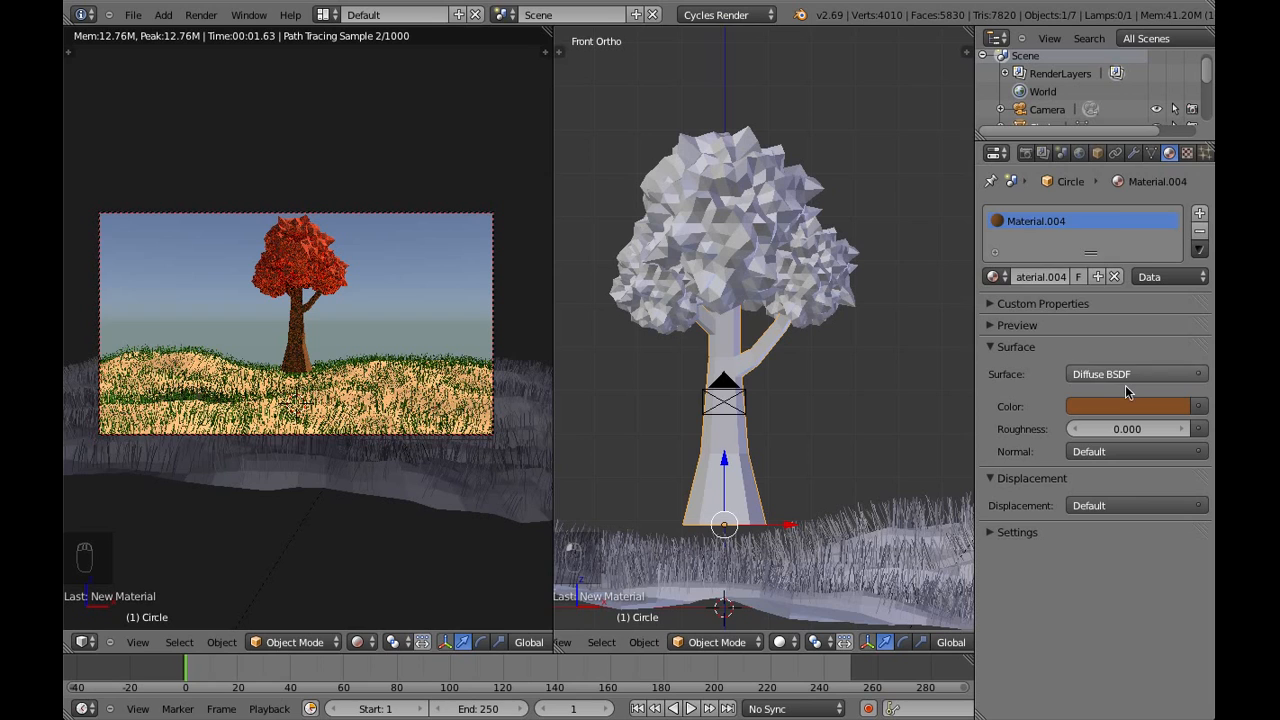
pyautogui.click(1175, 406)
pyautogui.moveTo(1175, 213); pyautogui.dragTo(1177, 205)
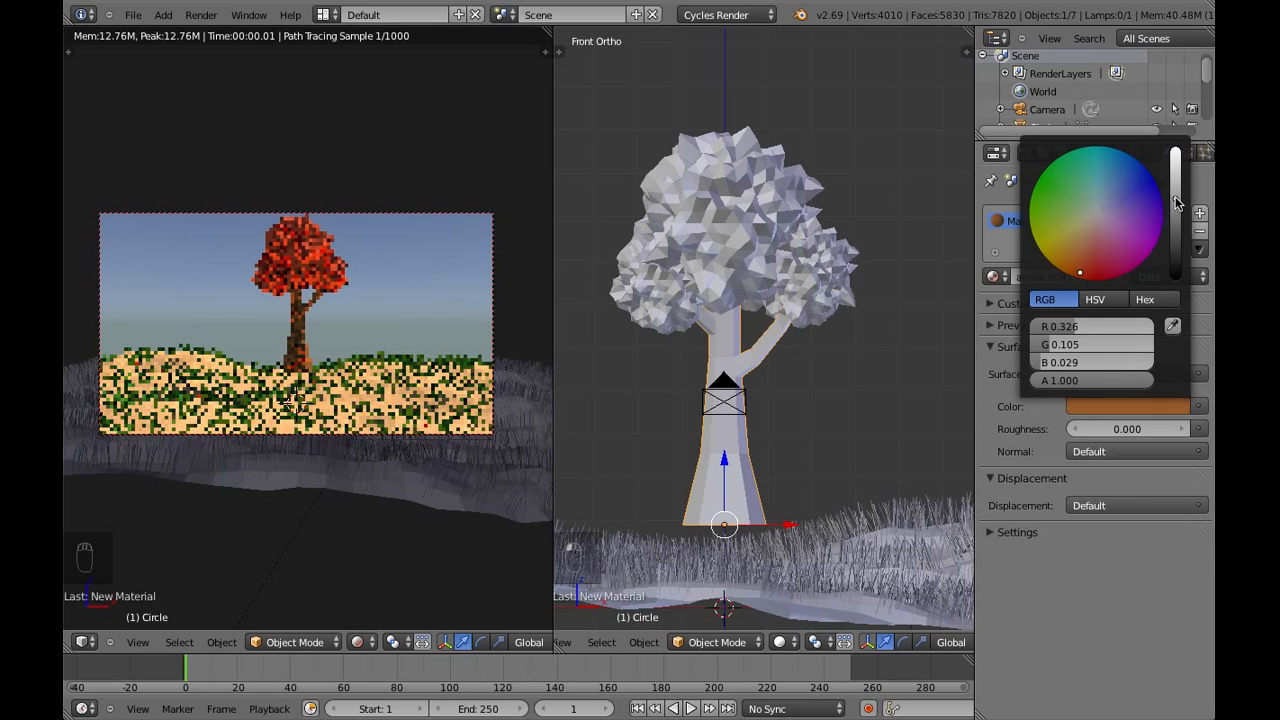
# Select the trunk and all foliage, move the tree about 3.9 units left, and lower it so the trunk base sits in the grass
pyautogui.press('a')
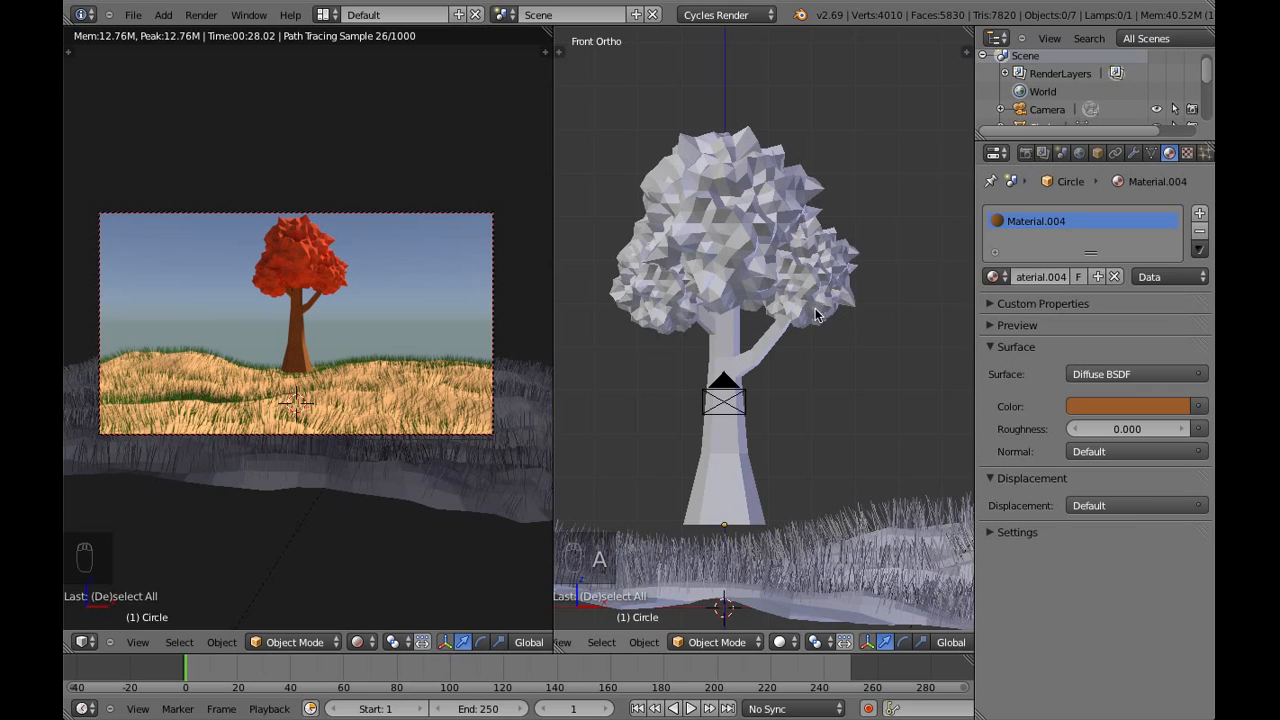
pyautogui.press('b')
pyautogui.moveTo(613, 206); pyautogui.dragTo(860, 346)
pyautogui.scroll(-2, 905, 383)
pyautogui.press('g')
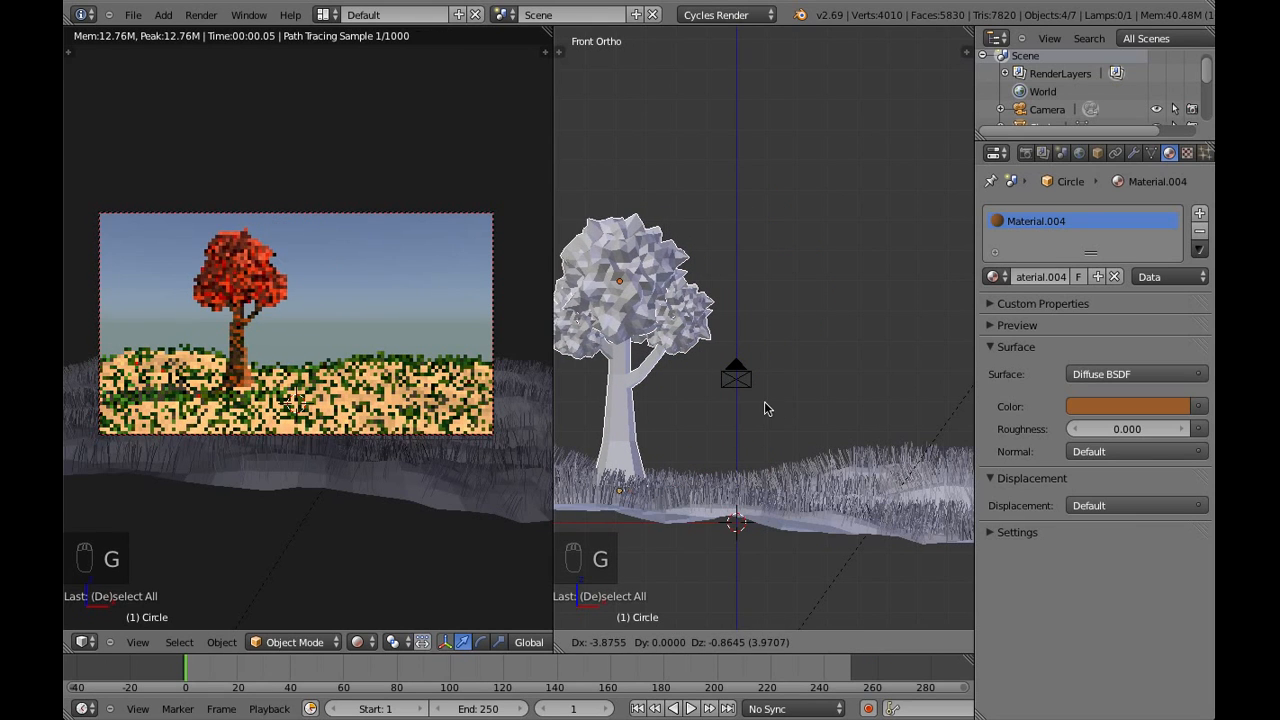
pyautogui.click(766, 406)
pyautogui.moveTo(819, 393); pyautogui.dragTo(670, 350, button='middle')
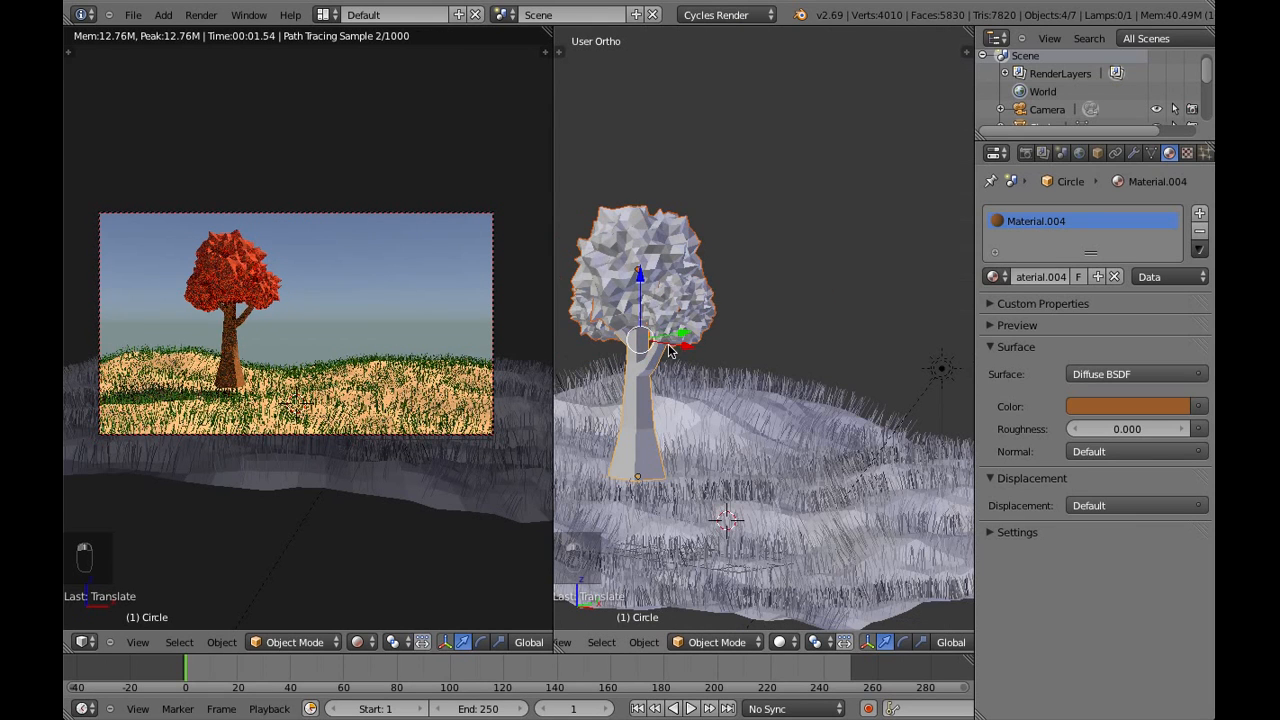
pyautogui.moveTo(643, 287); pyautogui.dragTo(649, 317)
# Bring the whole tree closer to the camera along the Y axis and shift it farther left along X
pyautogui.moveTo(790, 415); pyautogui.dragTo(718, 405, button='middle')
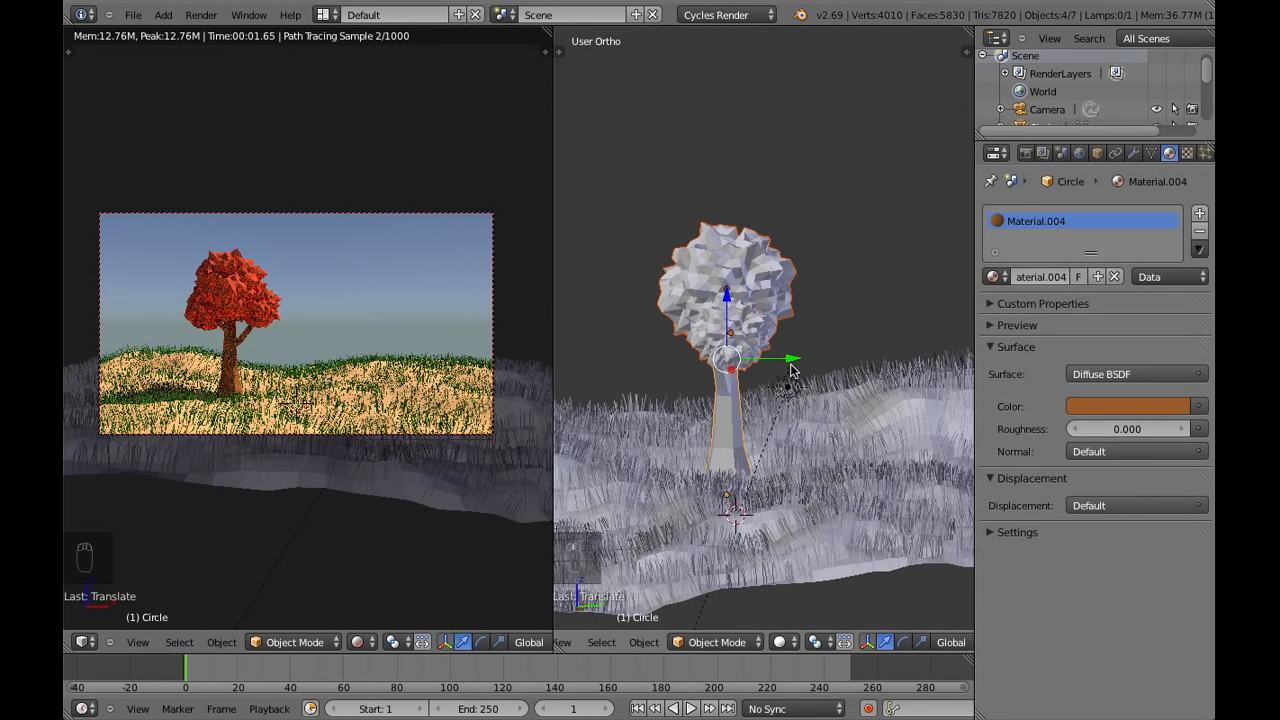
pyautogui.moveTo(789, 357); pyautogui.dragTo(621, 357)
pyautogui.keyDown('shift'); pyautogui.moveTo(621, 357); pyautogui.dragTo(849, 380, button='middle'); pyautogui.keyUp('shift')
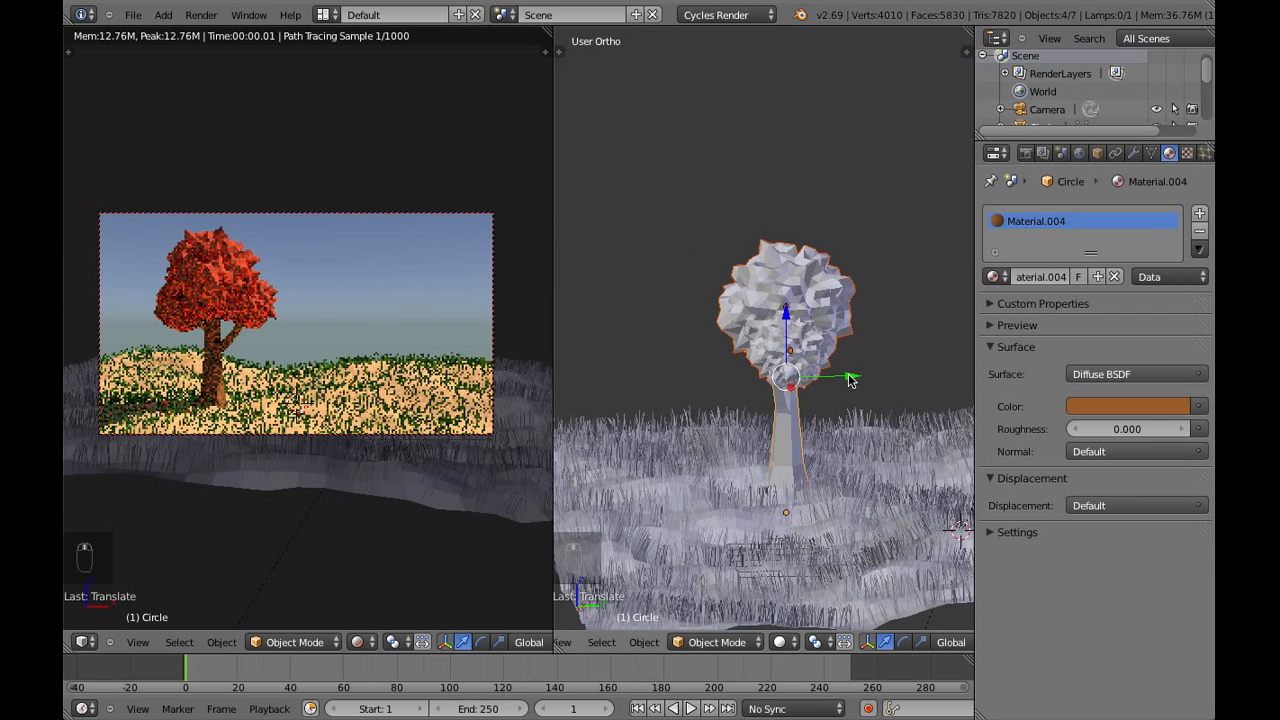
pyautogui.moveTo(849, 380); pyautogui.dragTo(765, 370)
pyautogui.moveTo(770, 376); pyautogui.dragTo(944, 404, button='middle')
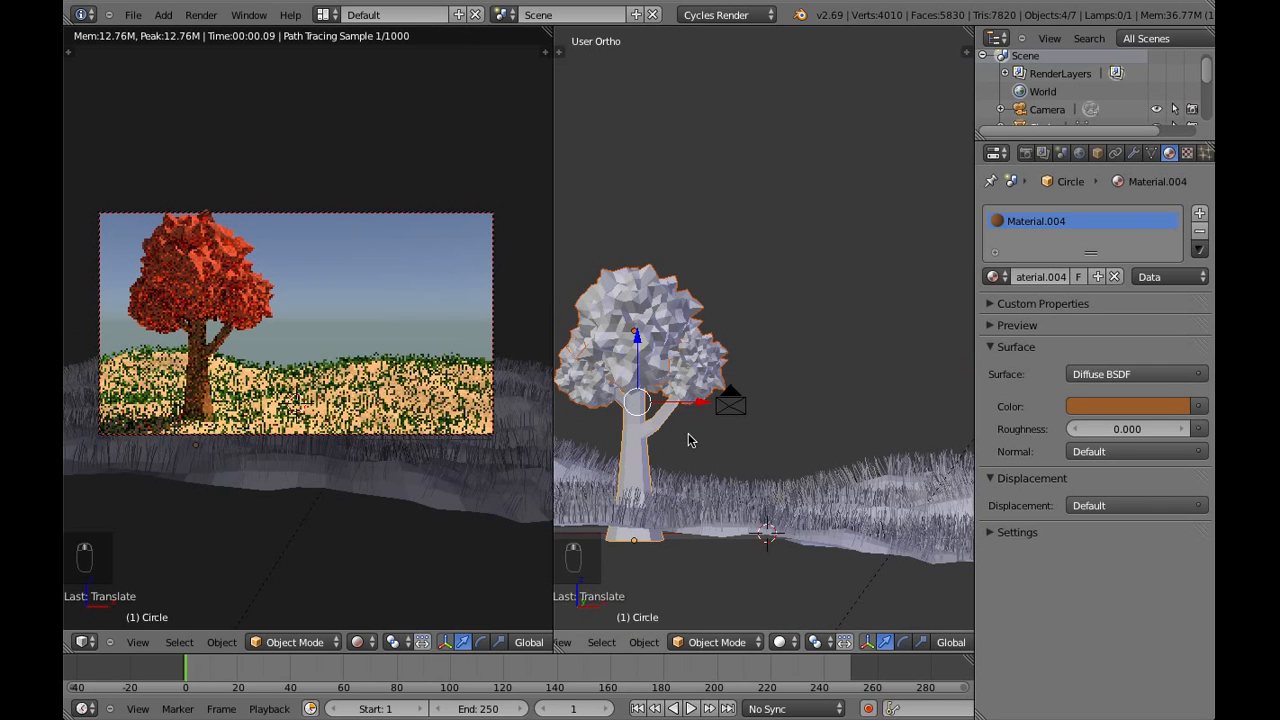
pyautogui.moveTo(703, 402); pyautogui.dragTo(670, 400)
pyautogui.moveTo(605, 334); pyautogui.dragTo(607, 340)
# Move the camera slightly back along its local Z axis so the whole tree fits inside the frame
pyautogui.rightClick(751, 414)
pyautogui.press('g')
pyautogui.press('x')
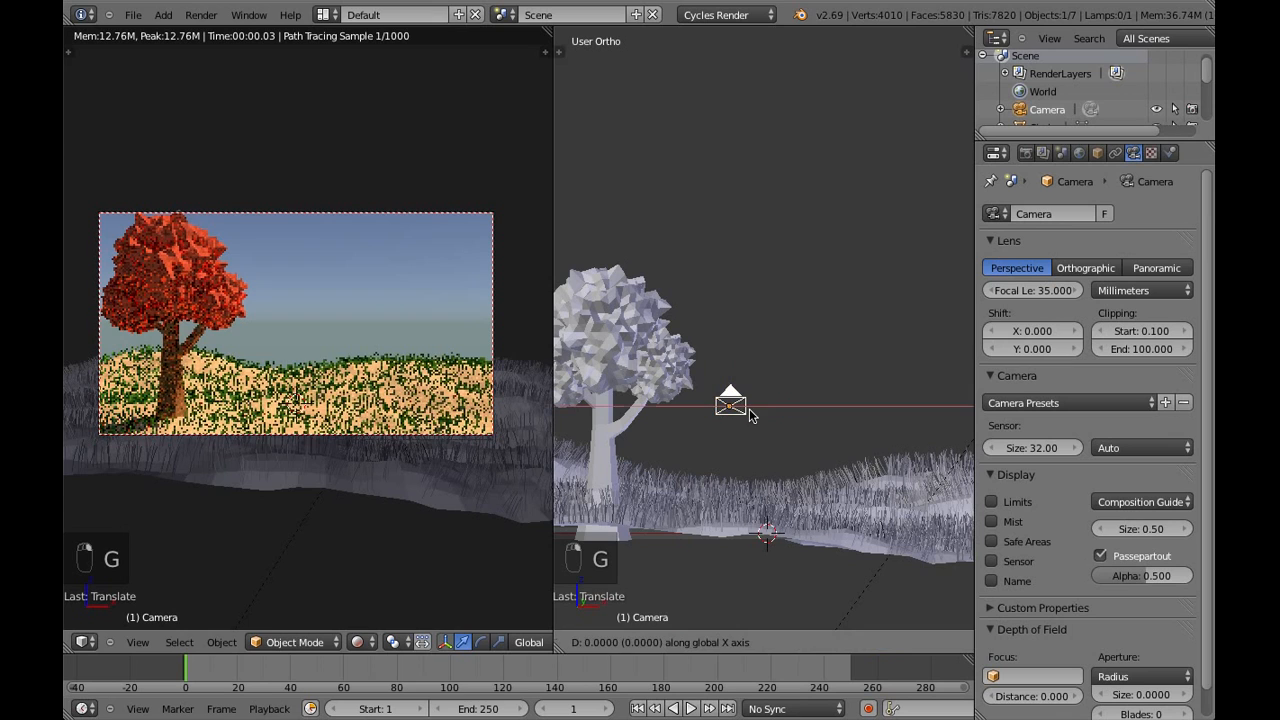
pyautogui.rightClick(753, 422)
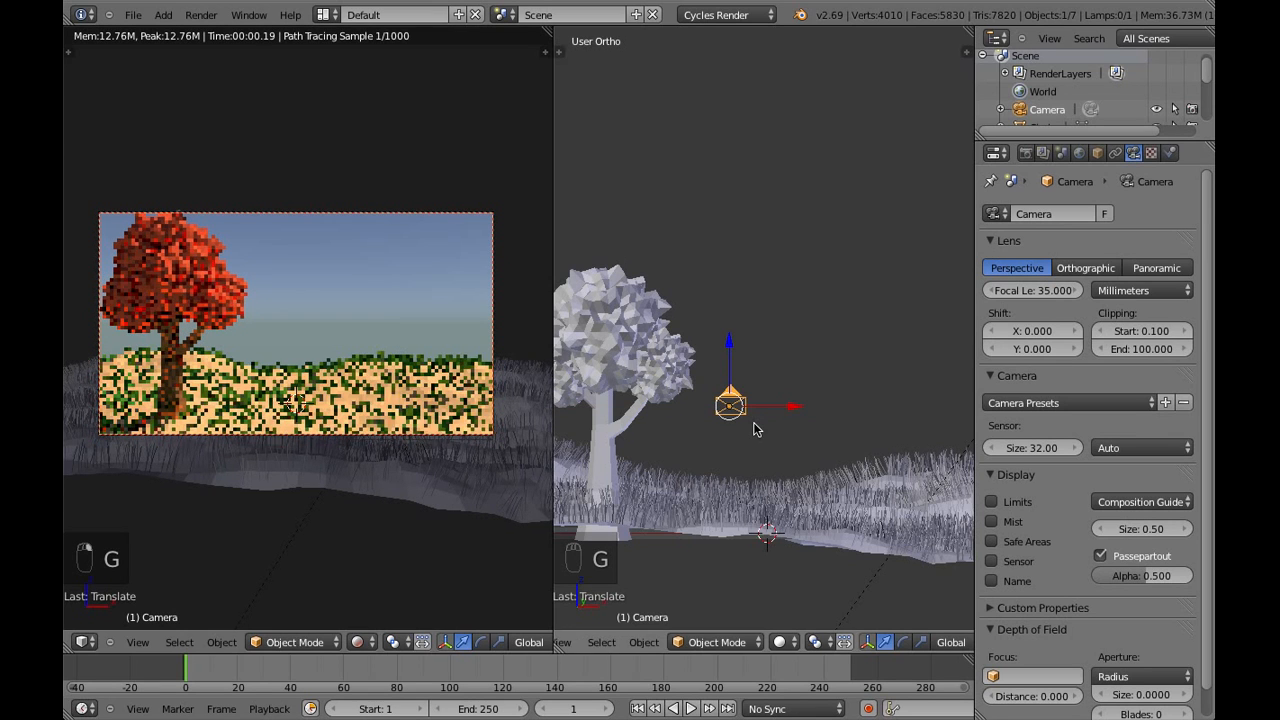
pyautogui.press('g')
pyautogui.press('z')
pyautogui.press('z')
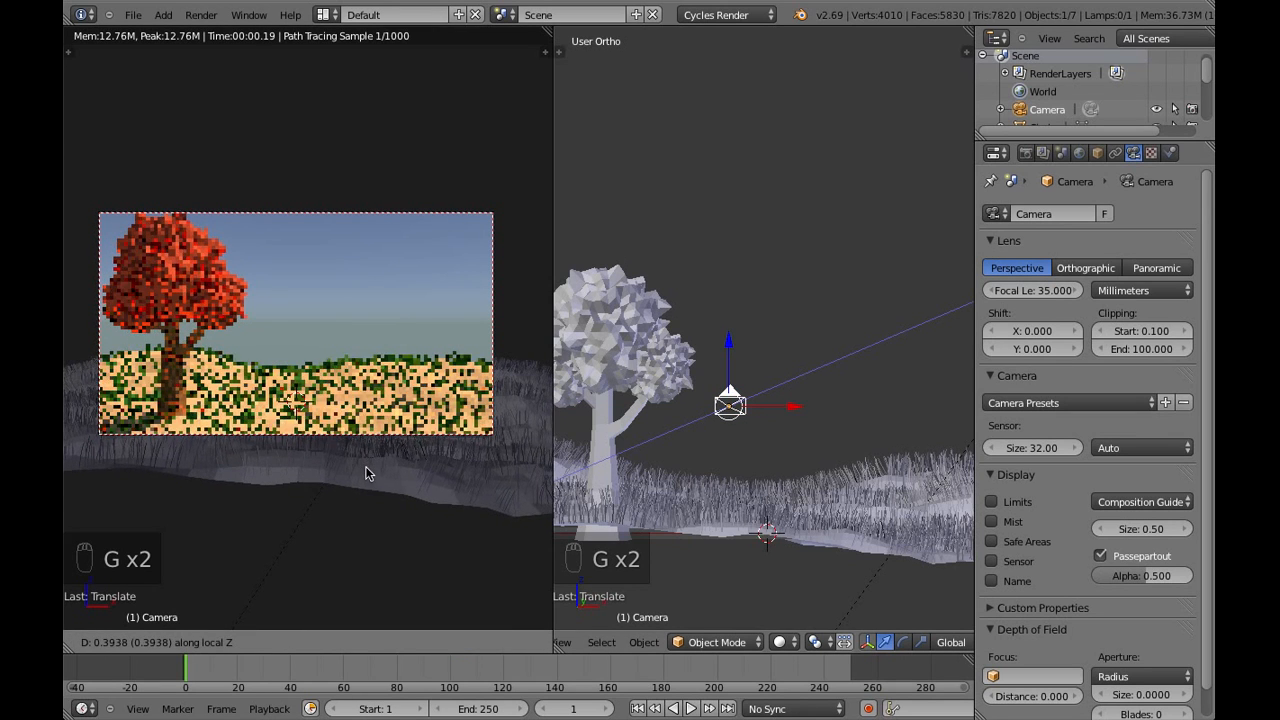
pyautogui.click(372, 491)
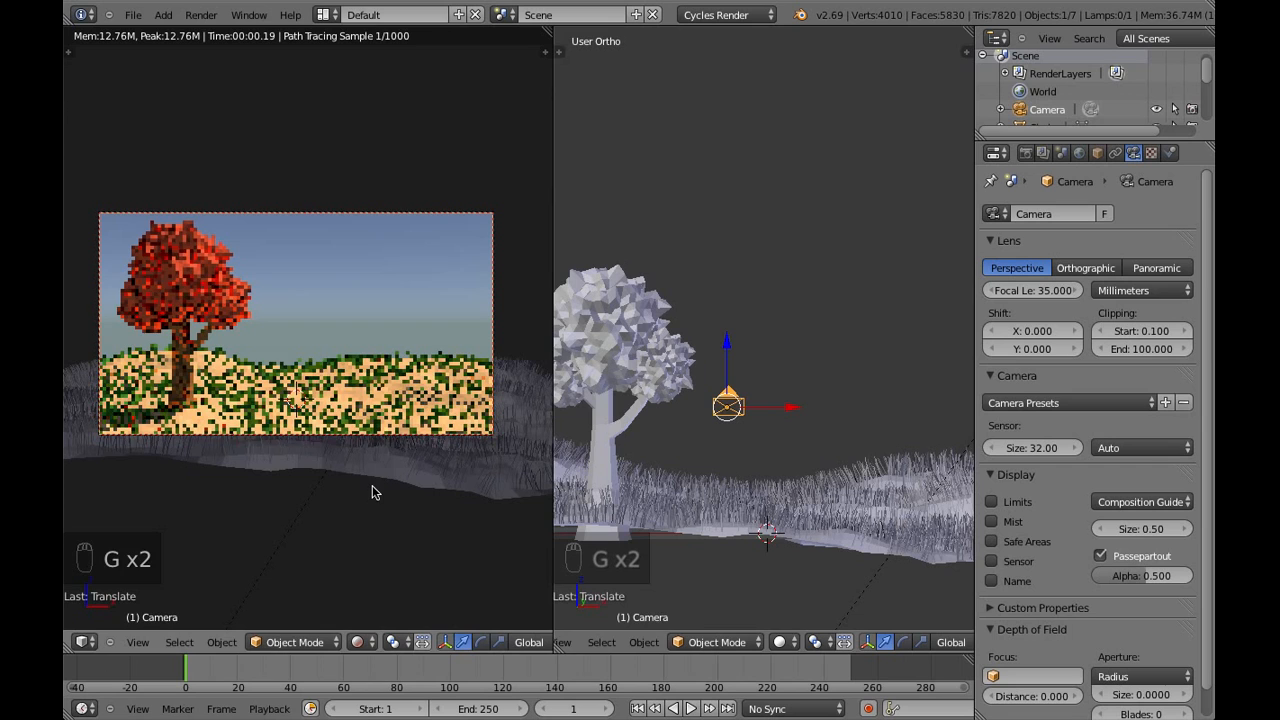
# Select the trunk with all its foliage and duplicate the tree along the X axis to the right side of the camera frame
pyautogui.press('a')
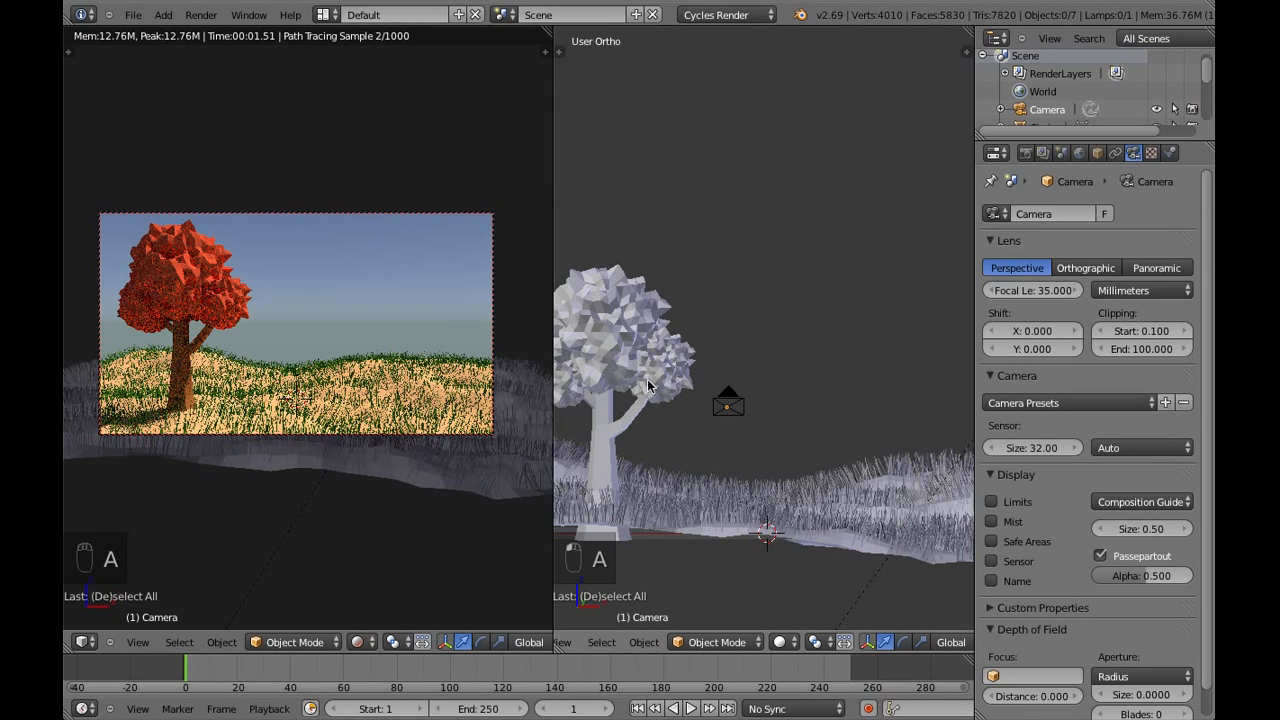
pyautogui.press('b')
pyautogui.moveTo(569, 353); pyautogui.dragTo(659, 417)
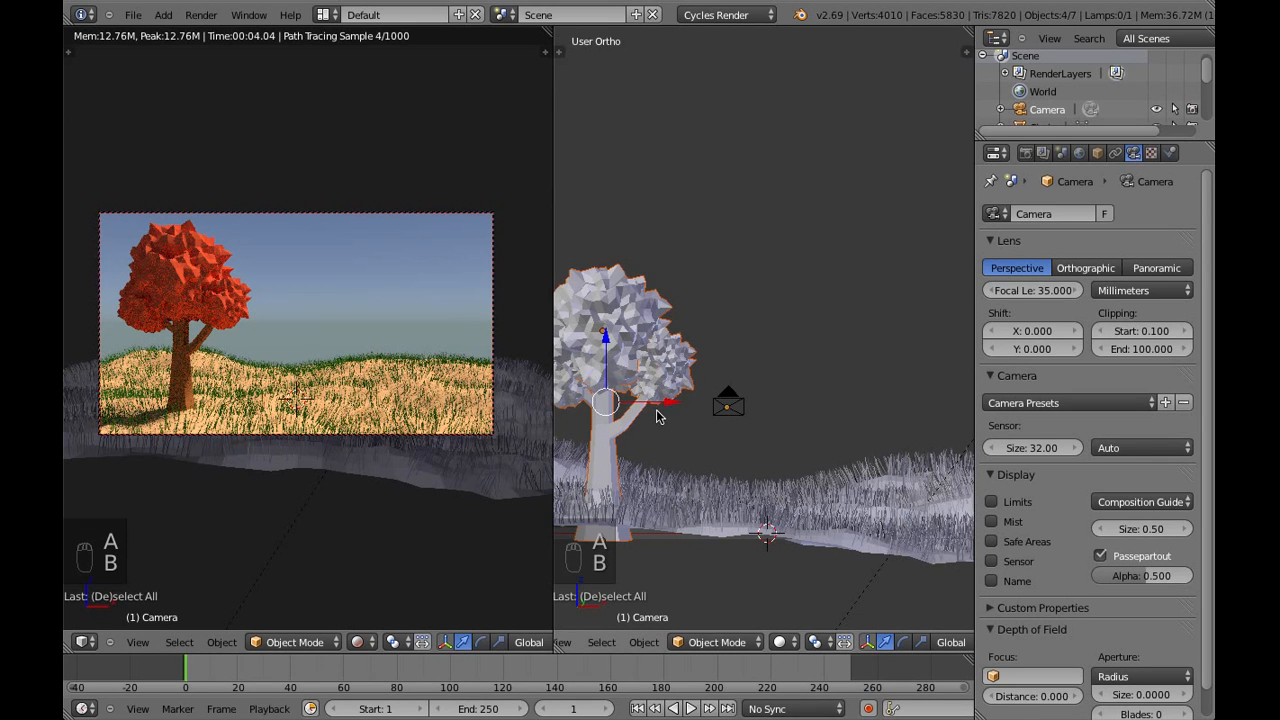
pyautogui.moveTo(855, 455); pyautogui.dragTo(776, 466, button='middle')
pyautogui.keyDown('shift'); pyautogui.moveTo(834, 396); pyautogui.dragTo(797, 390, button='middle'); pyautogui.keyUp('shift')
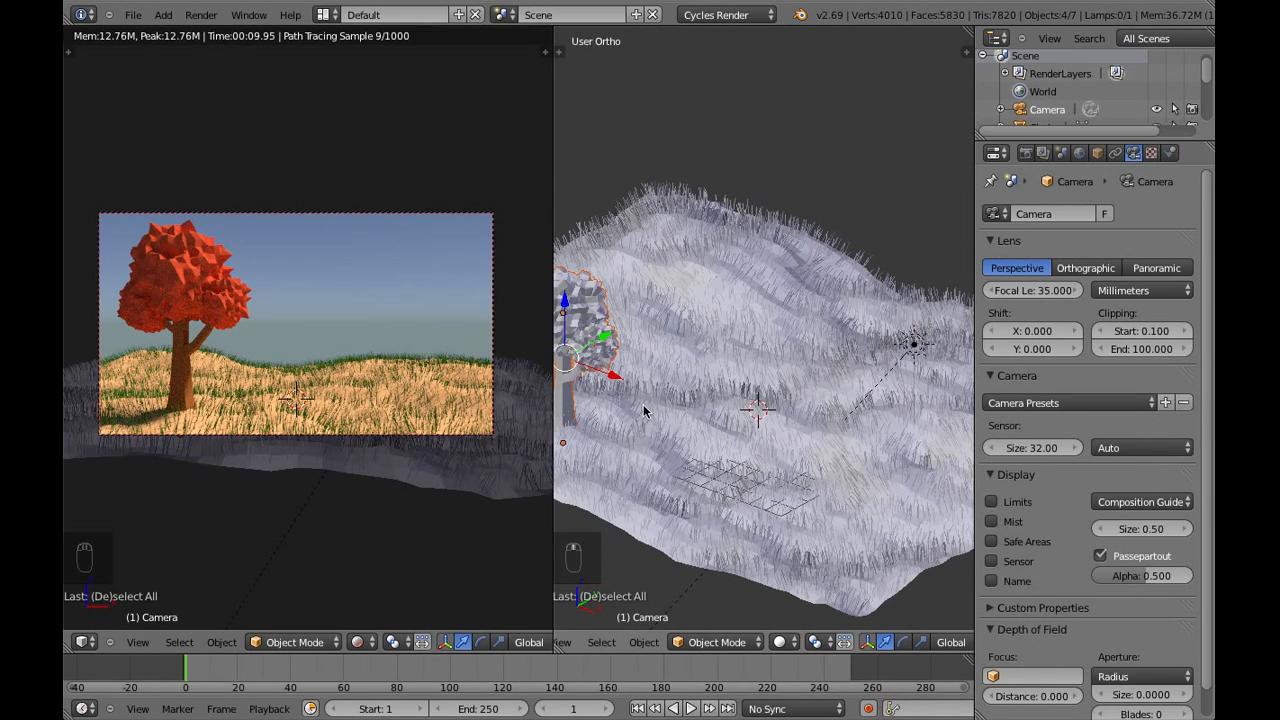
pyautogui.hotkey('shift', 'd')
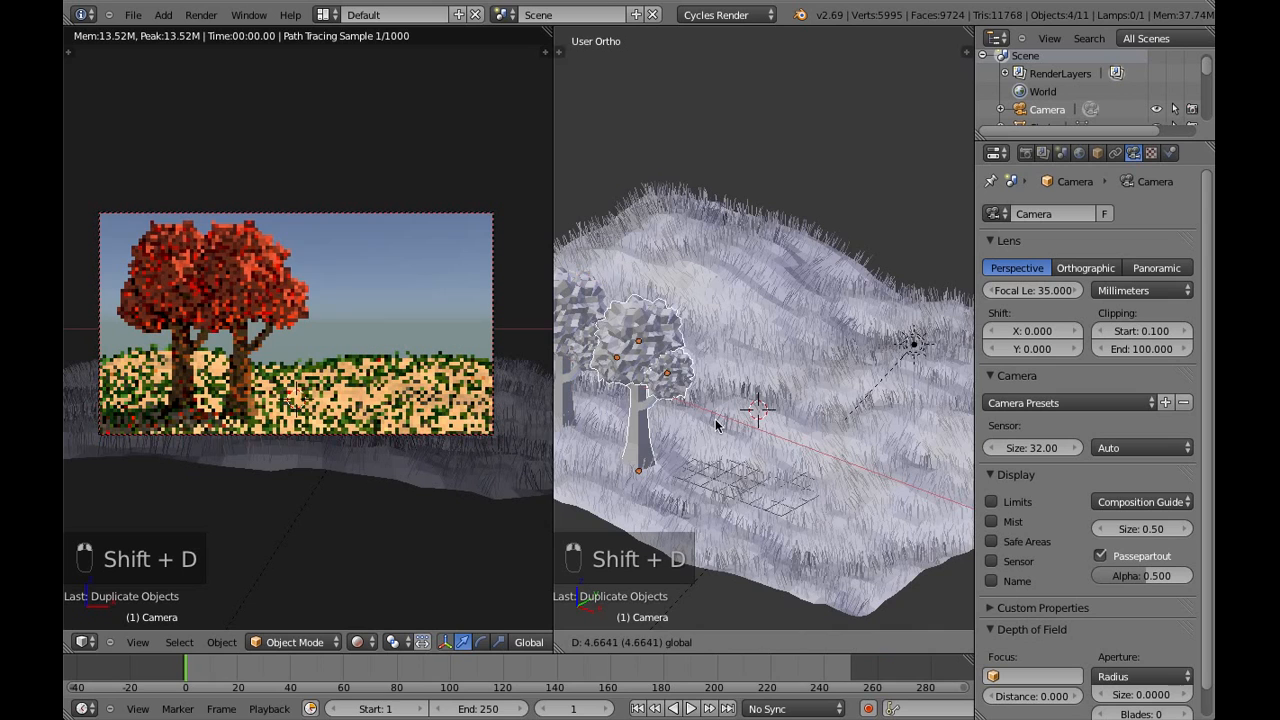
pyautogui.click(778, 412)
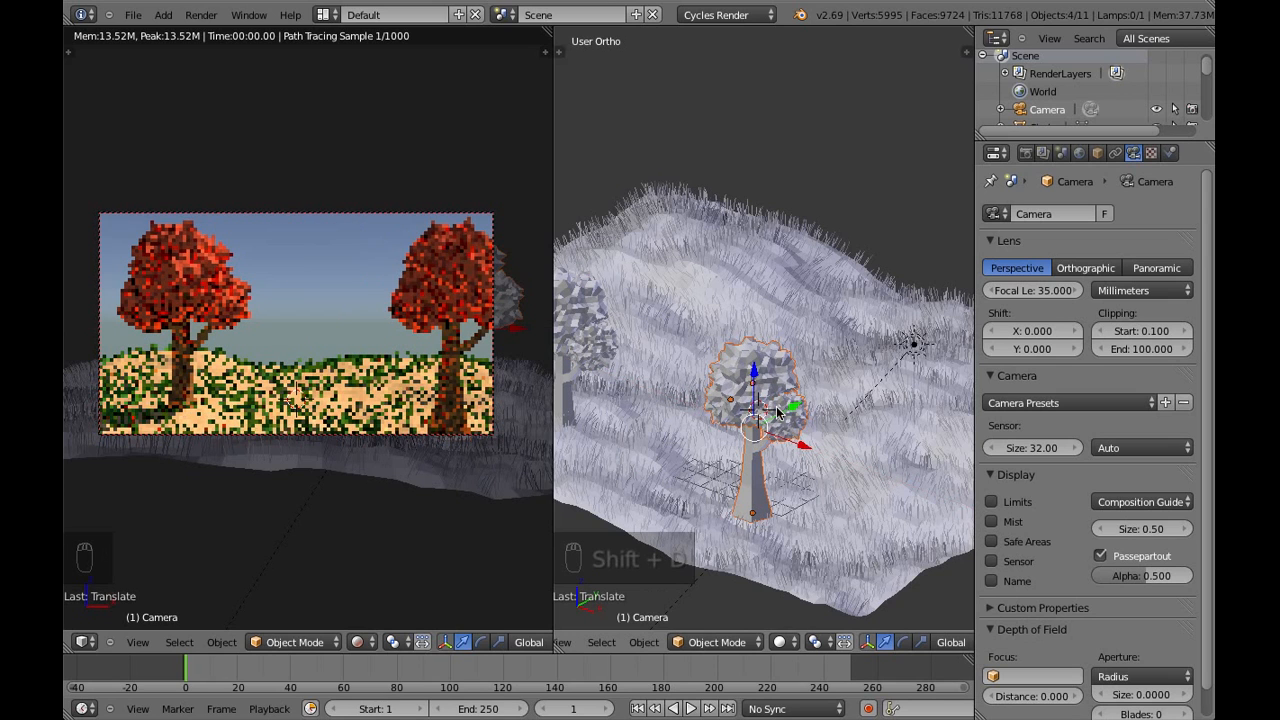
# Push the duplicate tree more than 7 units back along the Y axis and scale it up to about 1.15
pyautogui.press('g')
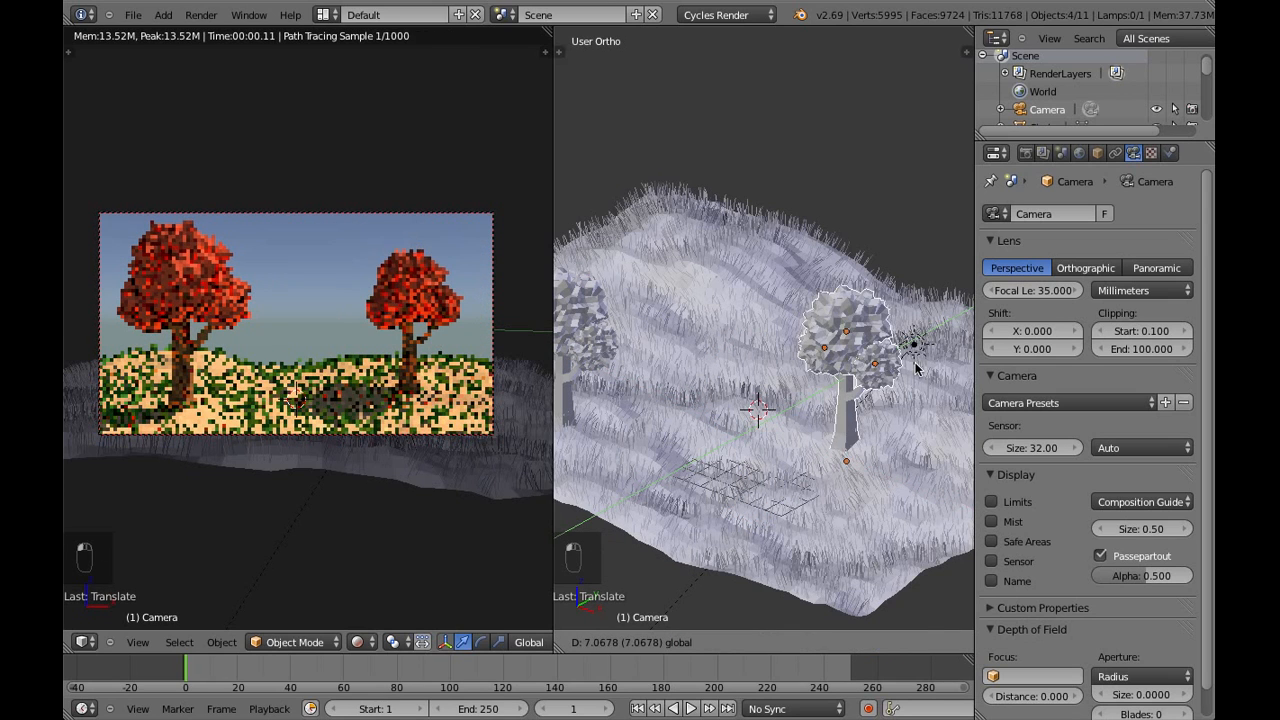
pyautogui.click(918, 370)
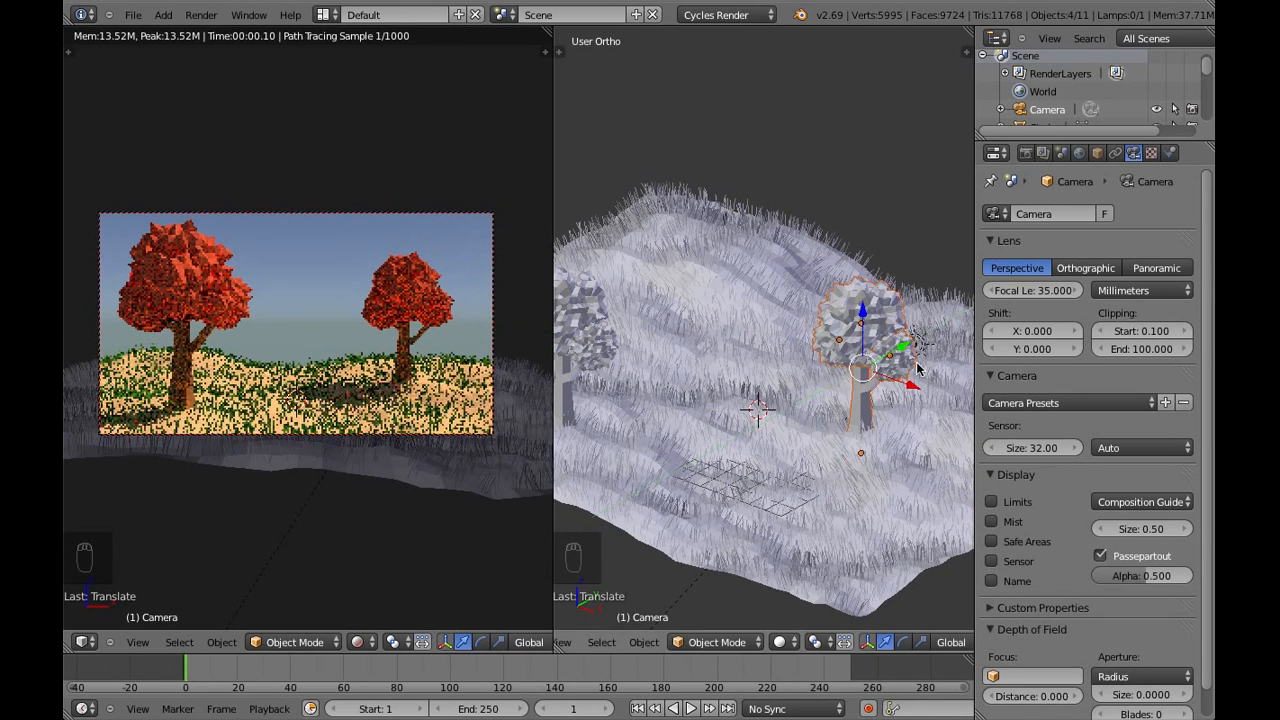
pyautogui.press('s')
pyautogui.click(888, 415)
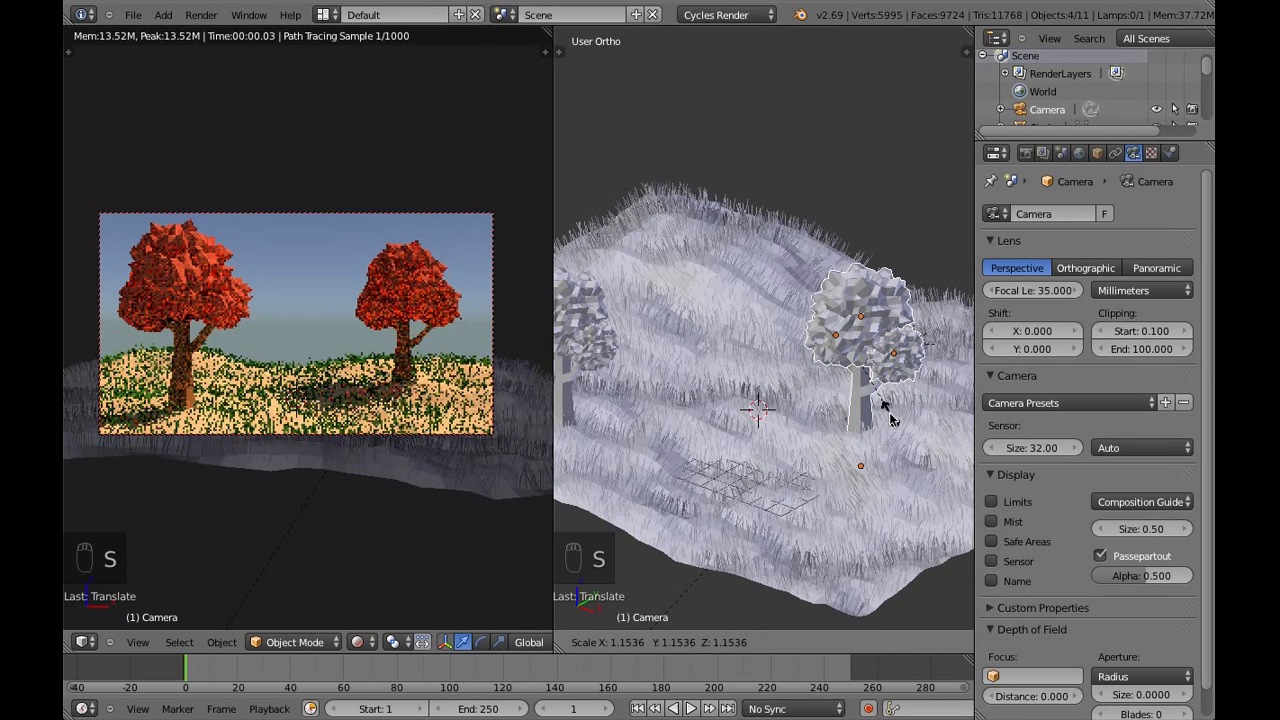
# Shift the tree on the camera's right side about 1.8 units outward along the X axis
pyautogui.moveTo(808, 446); pyautogui.dragTo(857, 463, button='middle')
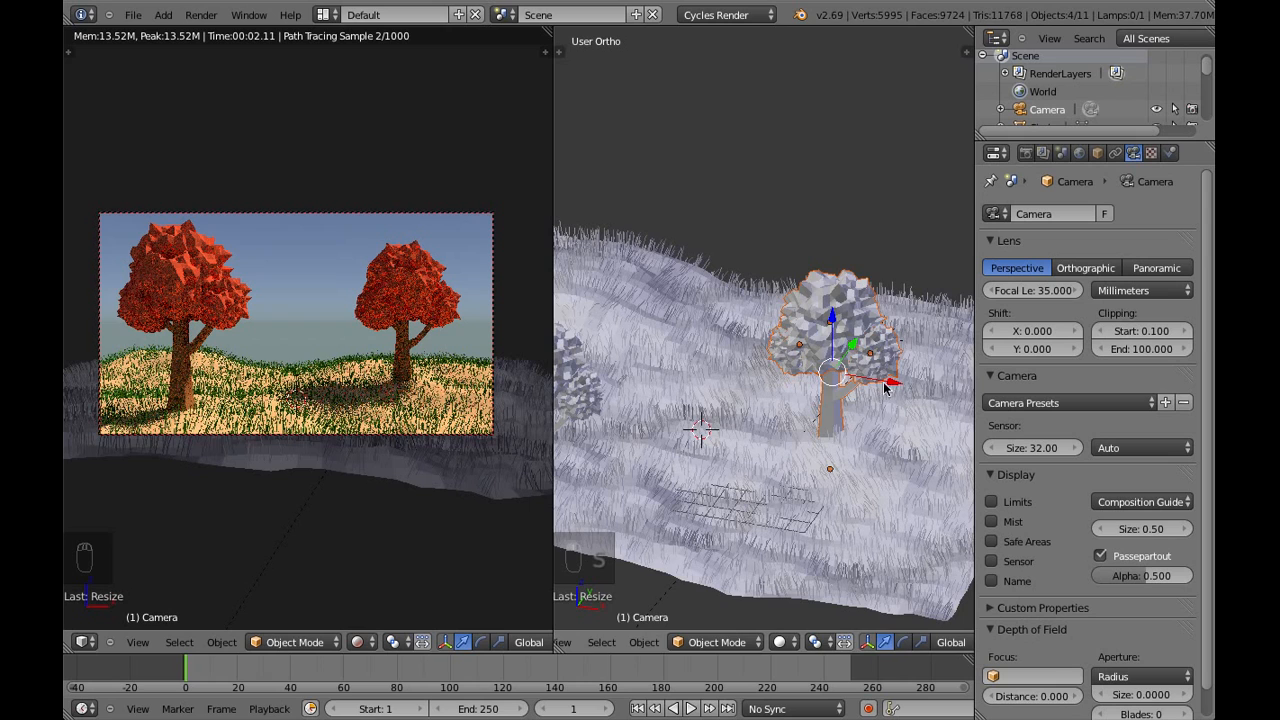
pyautogui.press('g')
pyautogui.press('x')
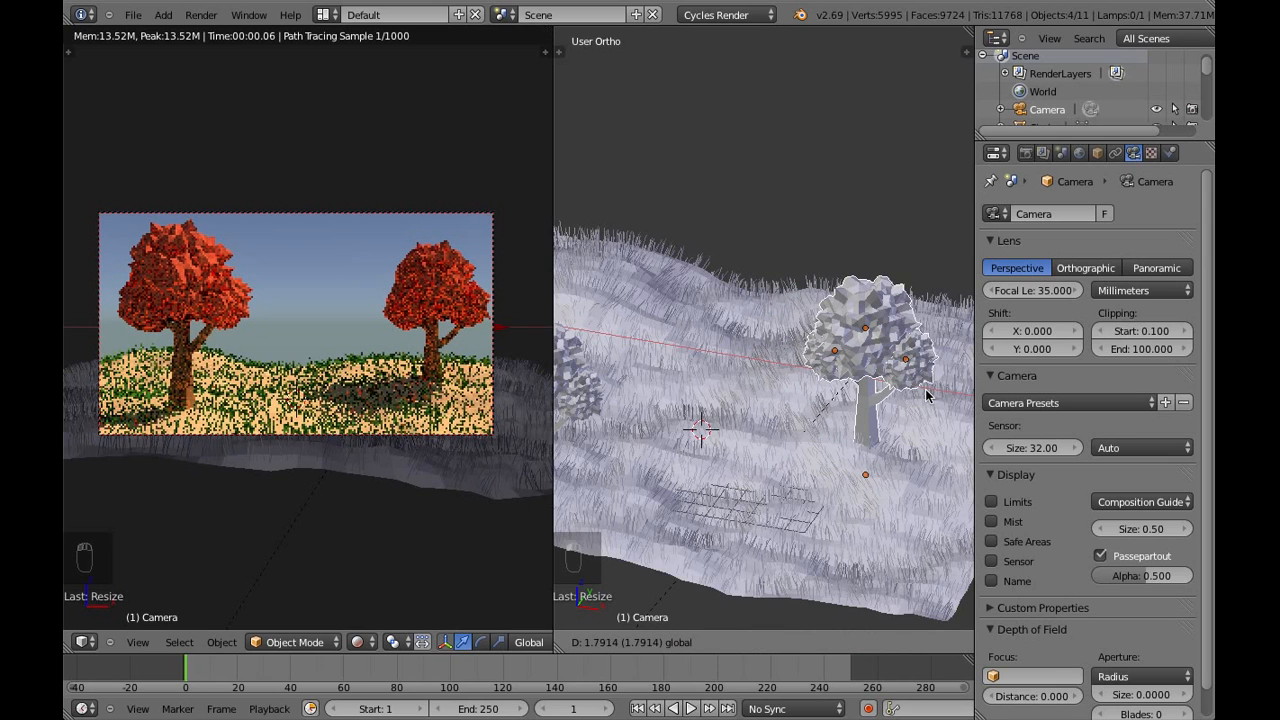
pyautogui.click(924, 398)
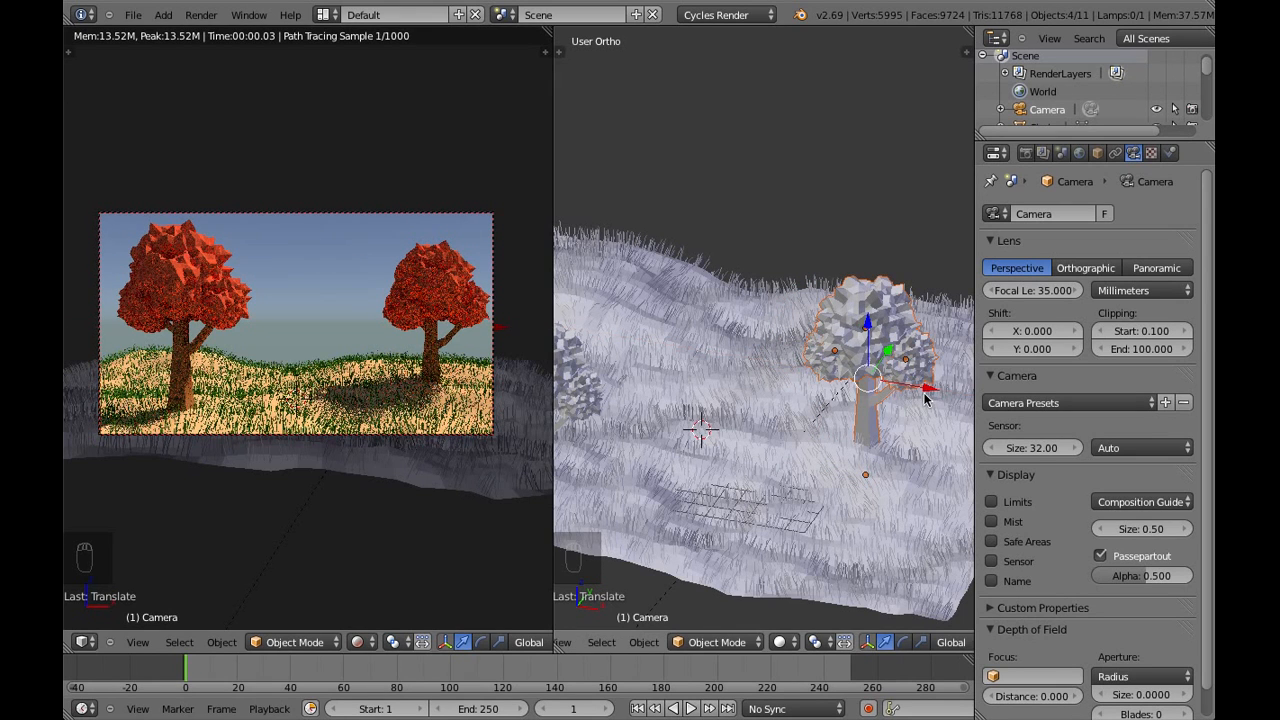
# Duplicate the right tree and place the copy farther back on the hill, between the two large trees
pyautogui.hotkey('shift', 'd')
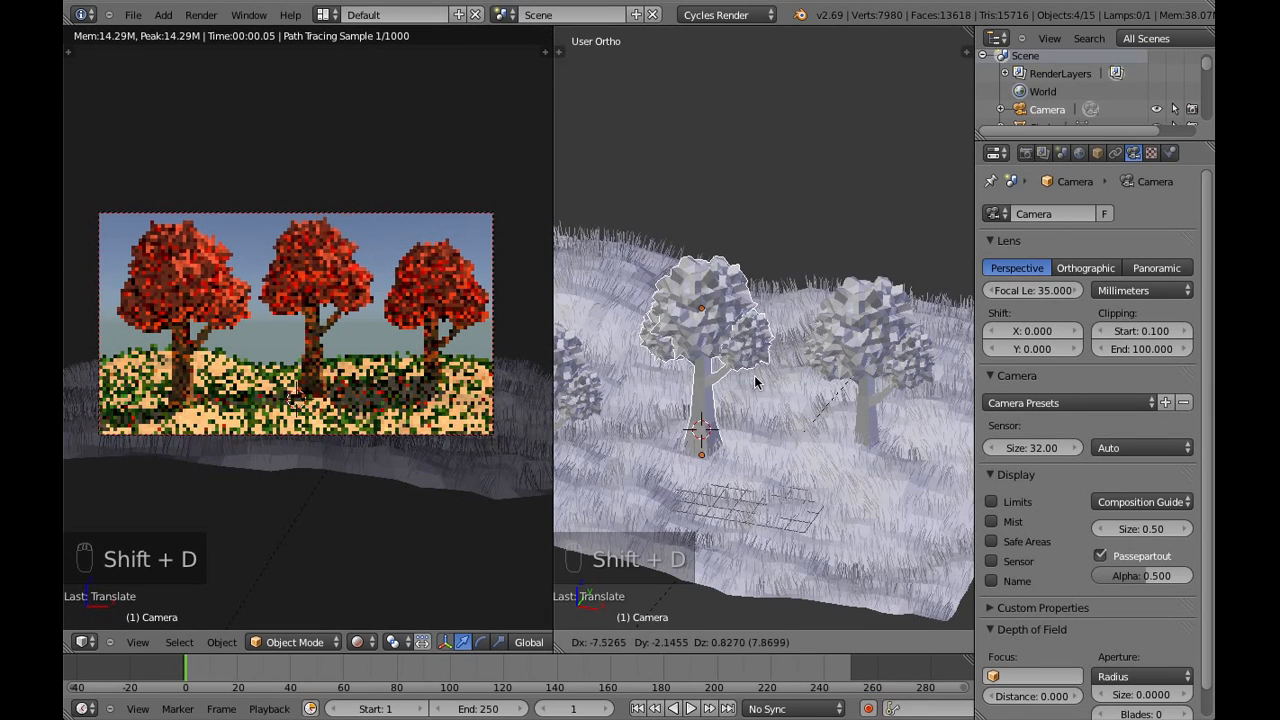
pyautogui.click(754, 375)
pyautogui.moveTo(754, 378); pyautogui.dragTo(668, 357, button='middle')
pyautogui.moveTo(668, 357); pyautogui.dragTo(878, 363)
pyautogui.scroll(-2, 742, 391)
pyautogui.scroll(2, 742, 391)
# Scale the middle tree down to about 0.7 and lower it along Z onto the grass
pyautogui.press('s')
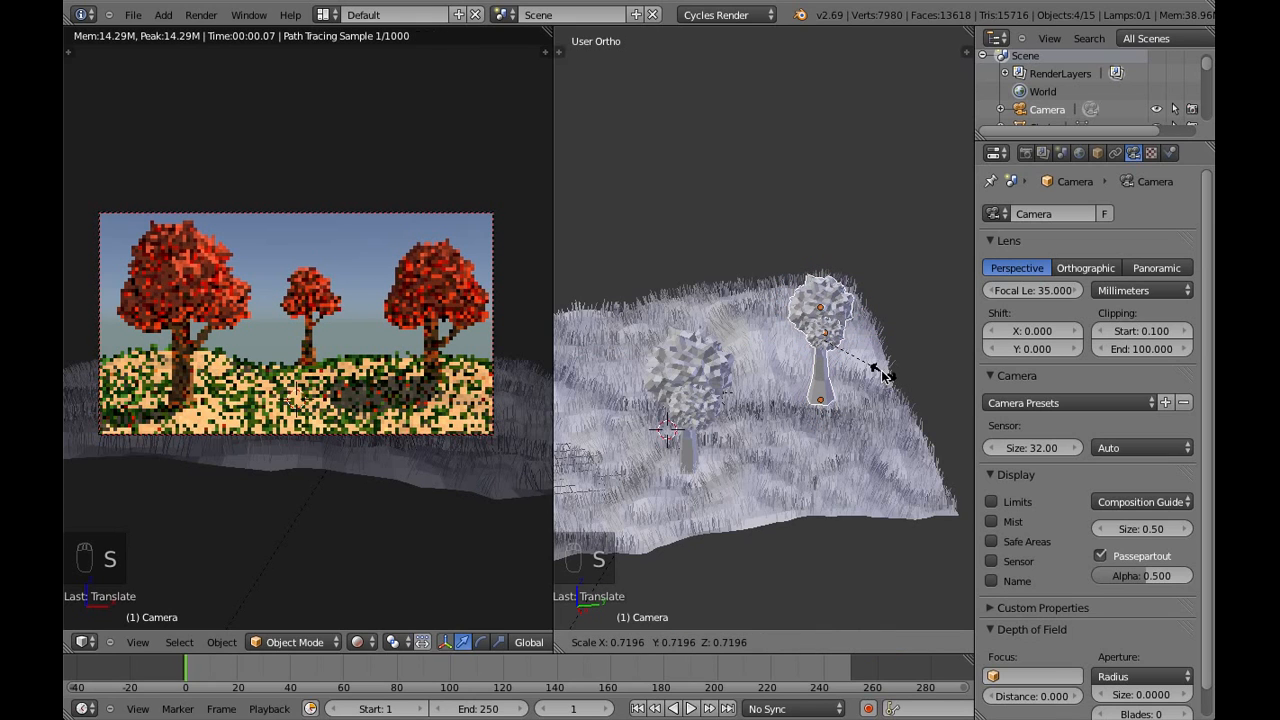
pyautogui.click(877, 366)
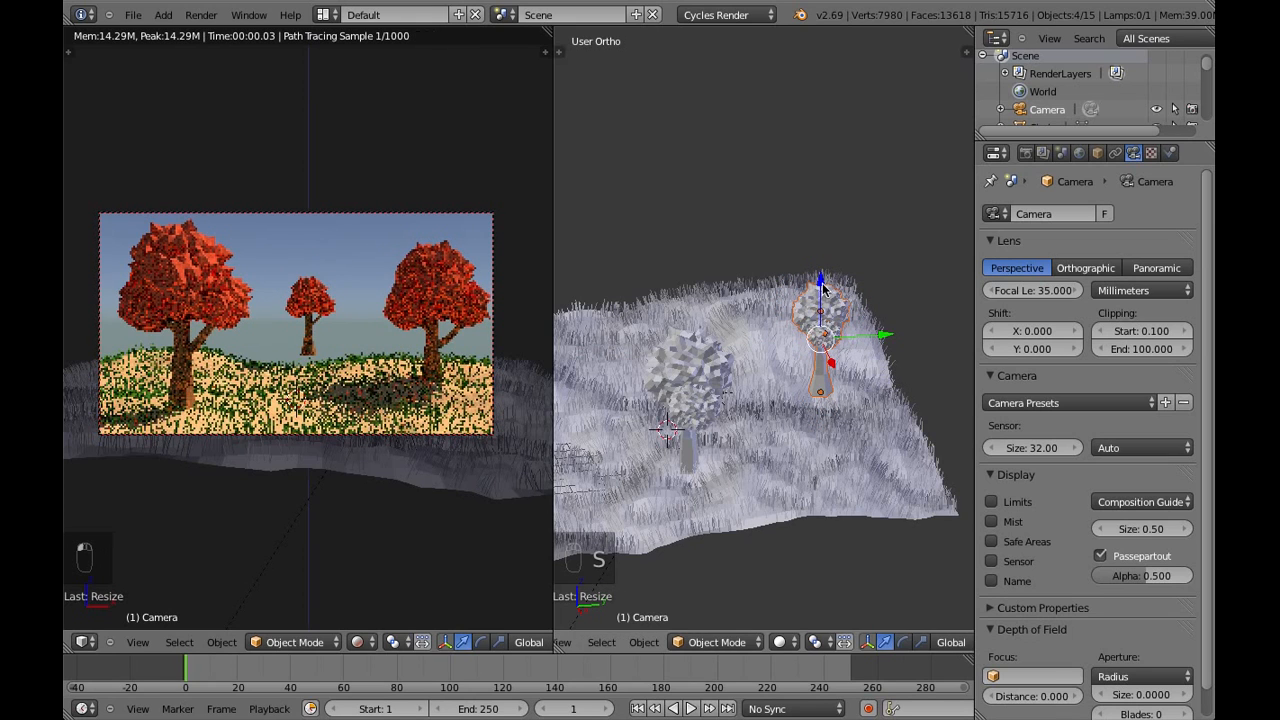
pyautogui.moveTo(821, 286); pyautogui.dragTo(828, 322)
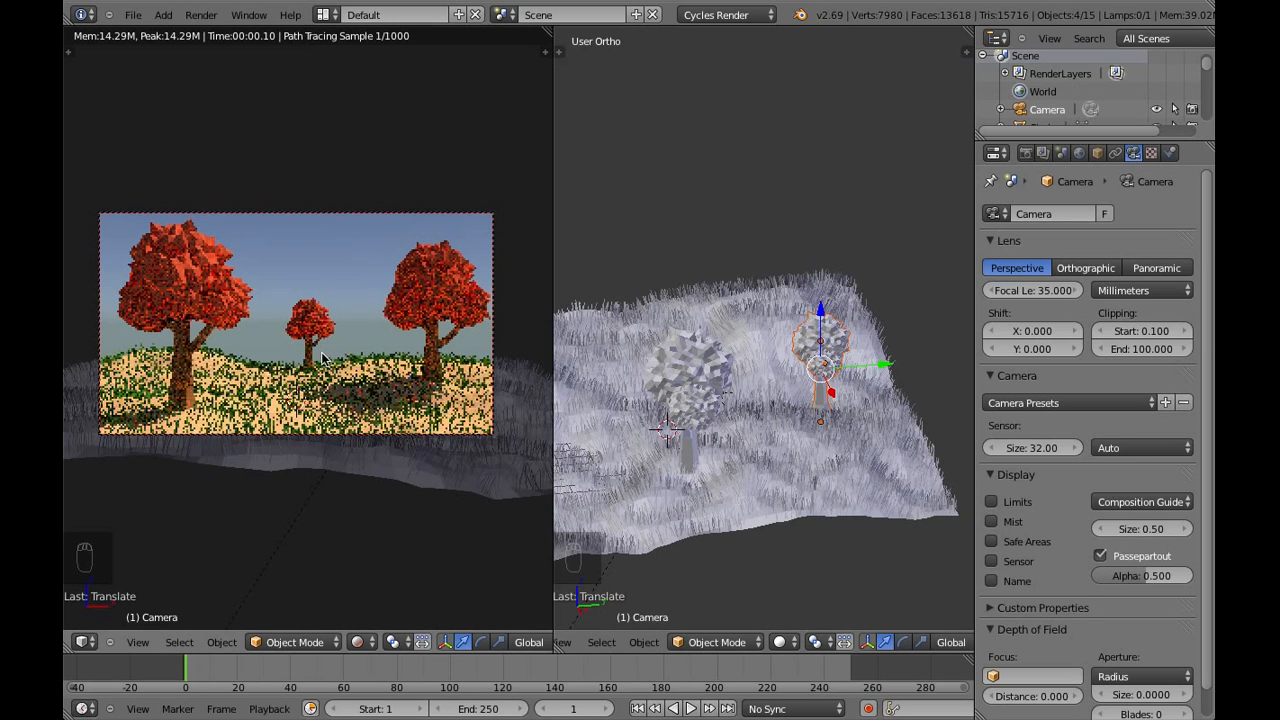
# Move the small background tree along the X axis toward the large left tree
pyautogui.moveTo(754, 459); pyautogui.dragTo(912, 438, button='middle')
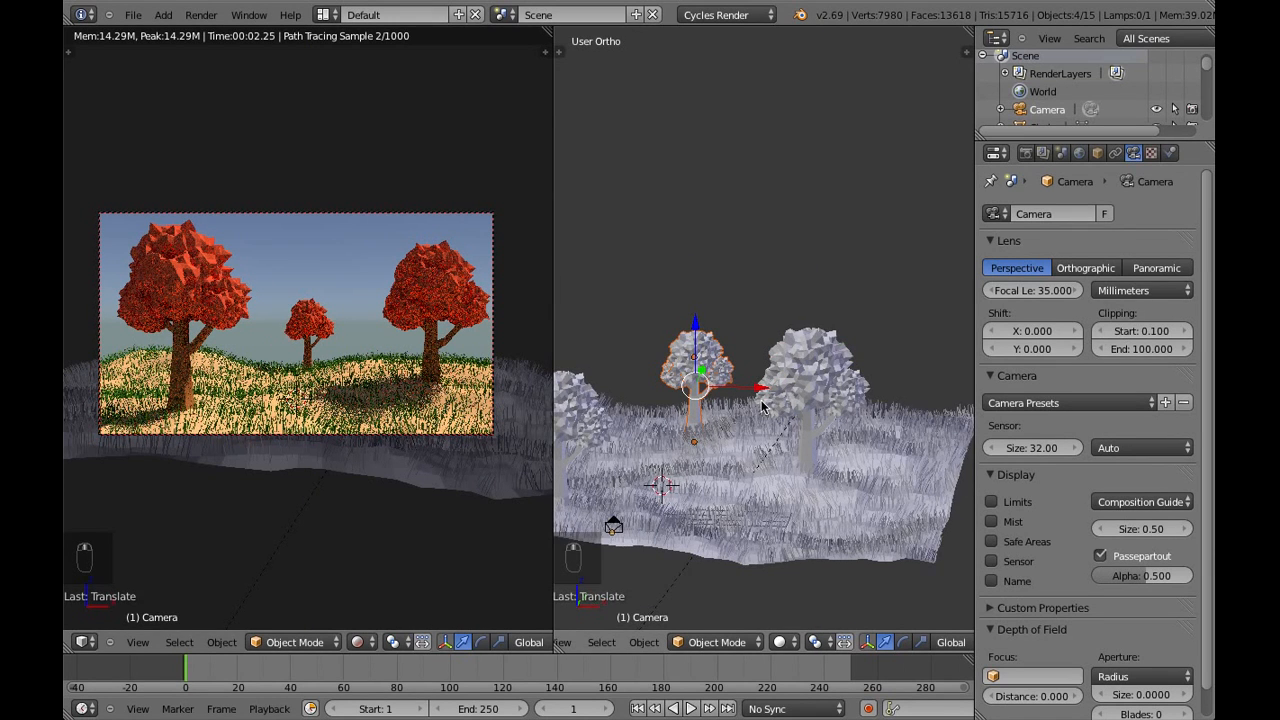
pyautogui.keyDown('shift'); pyautogui.moveTo(738, 388); pyautogui.dragTo(778, 408, button='middle'); pyautogui.keyUp('shift')
pyautogui.moveTo(768, 416); pyautogui.dragTo(720, 420)
# Shrink the small background tree again to about 0.7 and drop it slightly along Z to meet the ground
pyautogui.press('s')
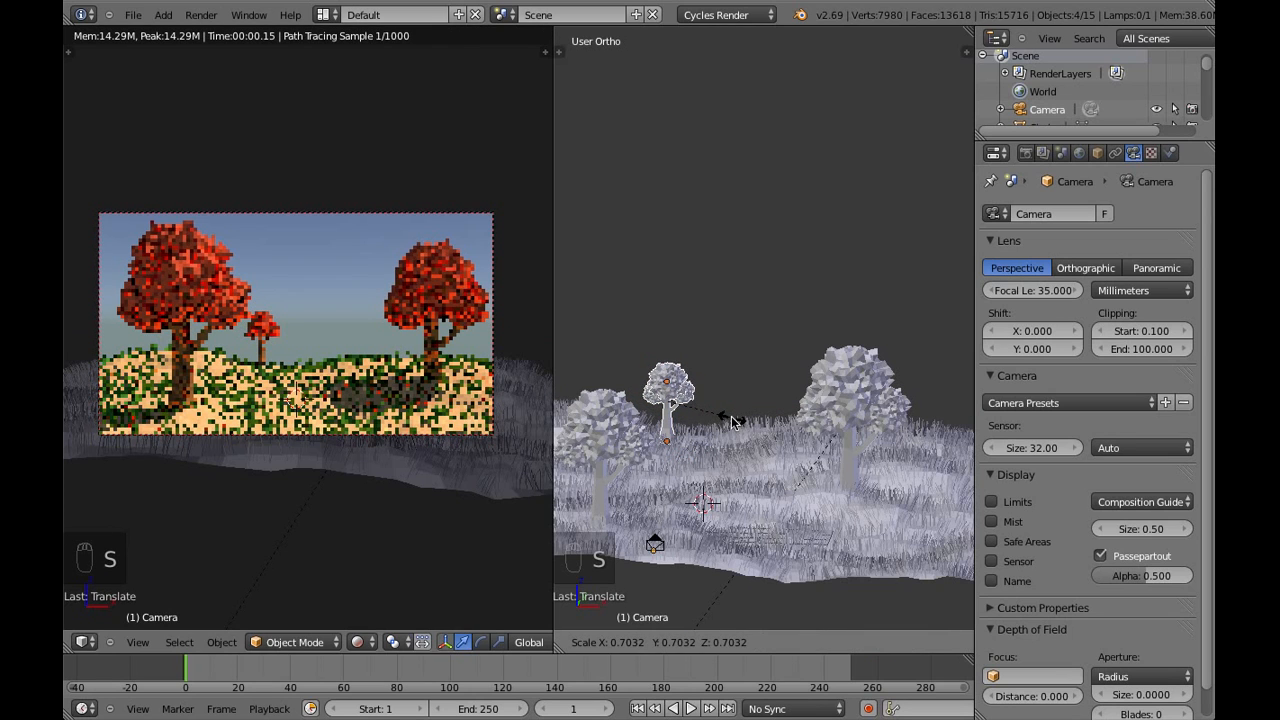
pyautogui.click(731, 419)
pyautogui.moveTo(672, 352); pyautogui.dragTo(672, 364)
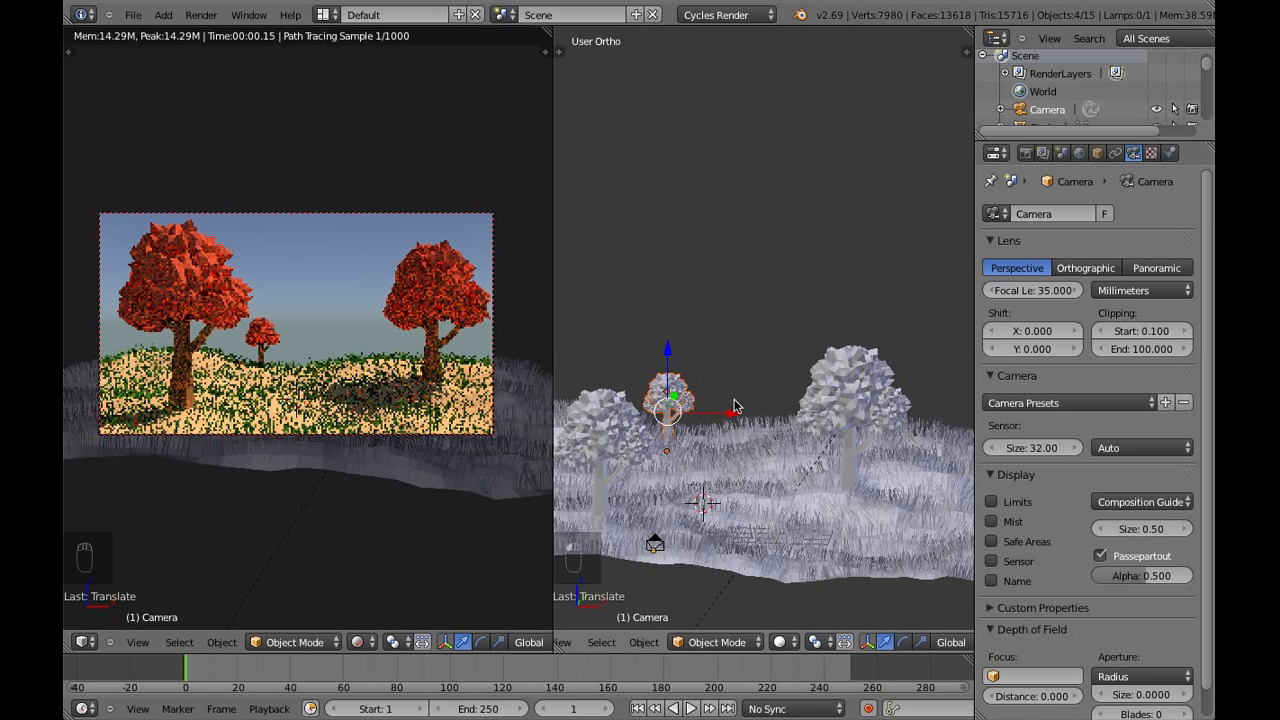
# Duplicate the small background tree and move the copy about 7.4 units along X toward the large right tree
pyautogui.scroll(-3, 471, 453)
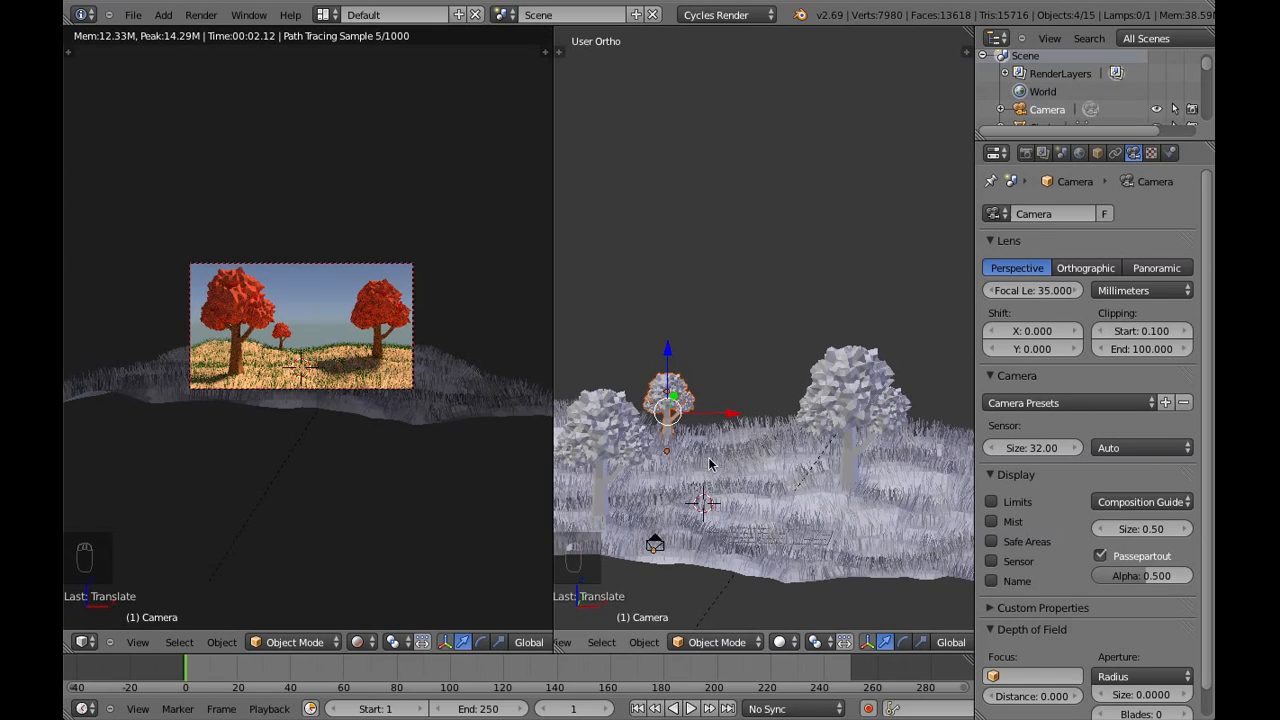
pyautogui.scroll(2, 706, 463)
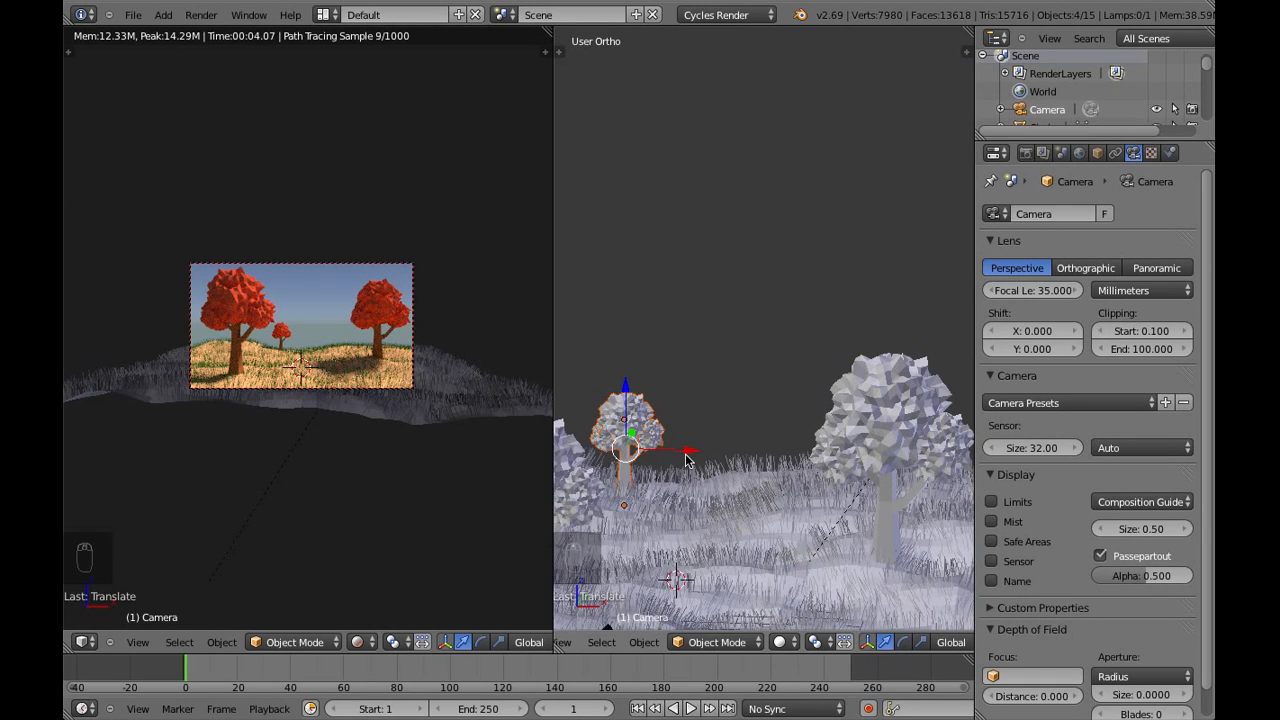
pyautogui.hotkey('shift', 'd')
pyautogui.rightClick(686, 459)
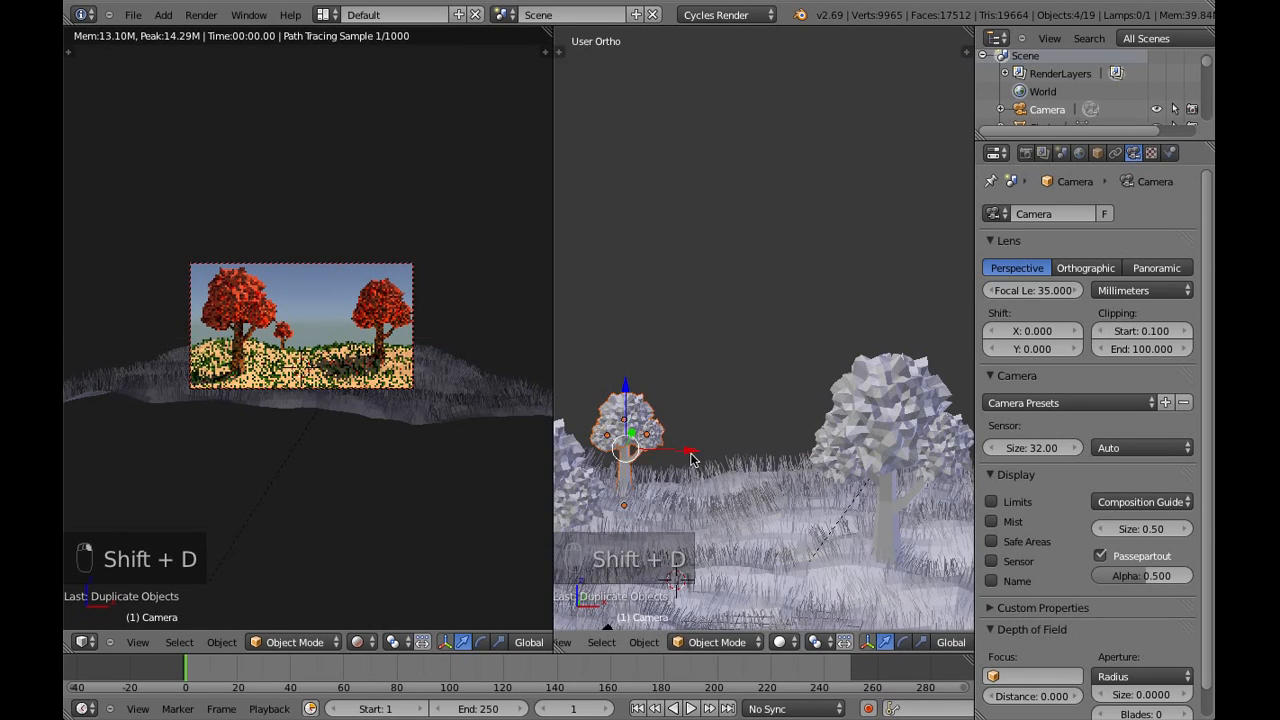
pyautogui.moveTo(690, 458); pyautogui.dragTo(871, 463)
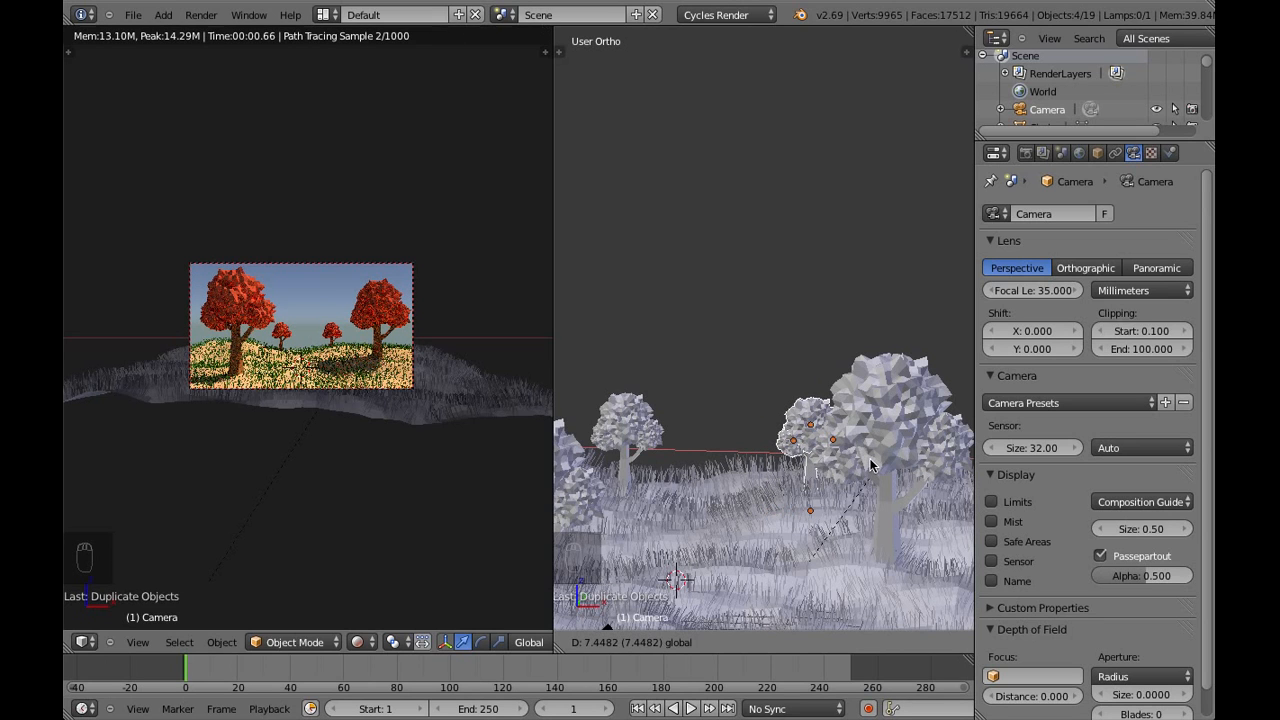
# Enlarge the new background tree slightly and bring it closer to the camera along the Y axis
pyautogui.press('s')
pyautogui.click(872, 467)
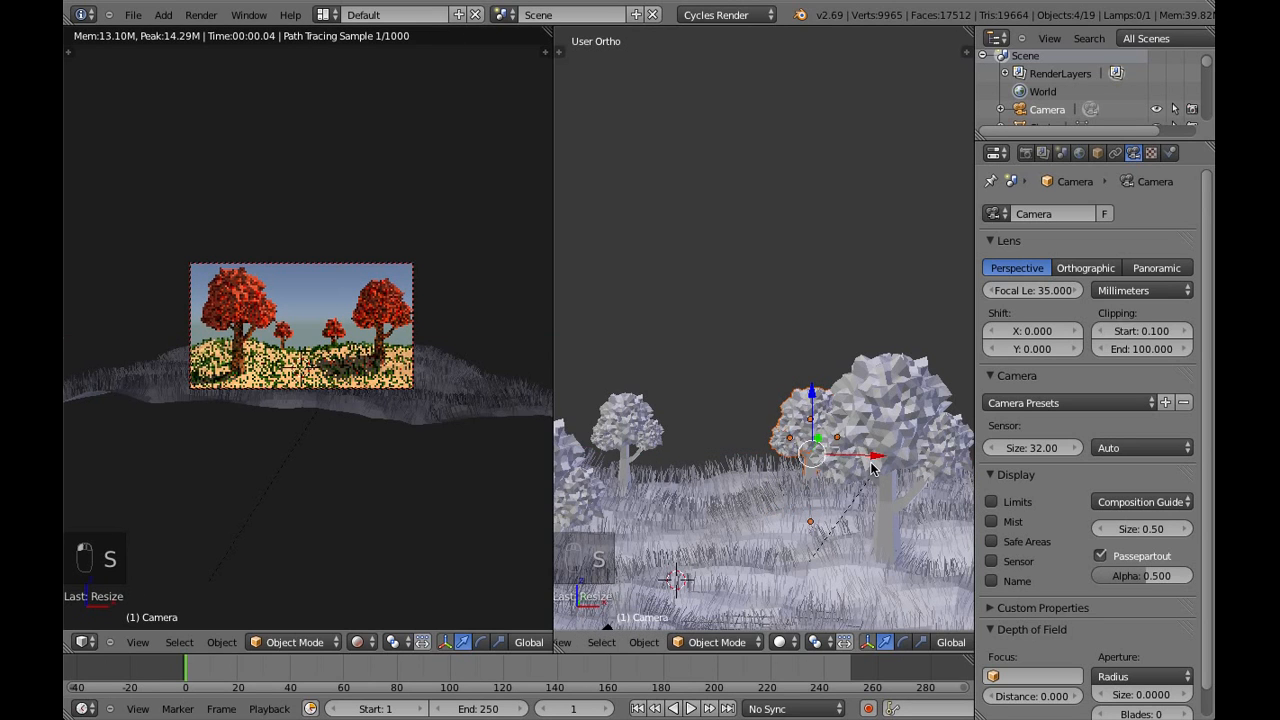
pyautogui.moveTo(870, 507); pyautogui.dragTo(745, 495, button='middle')
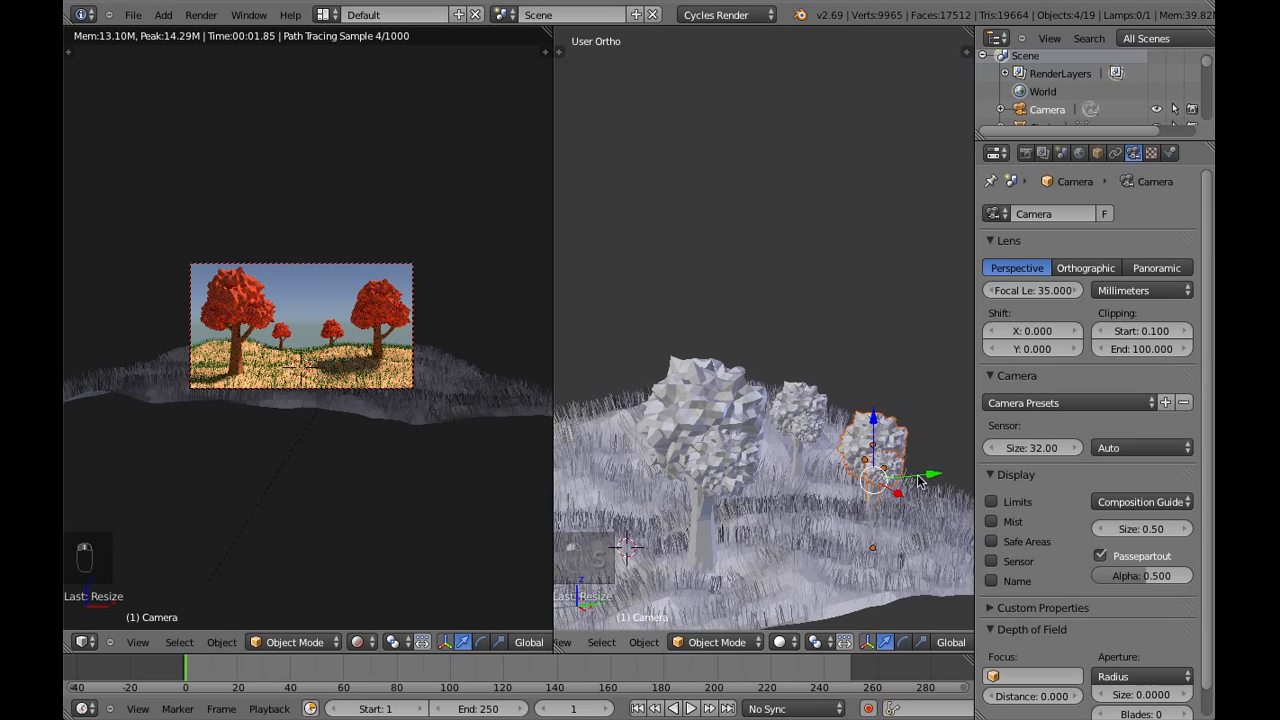
pyautogui.moveTo(922, 478); pyautogui.dragTo(870, 488)
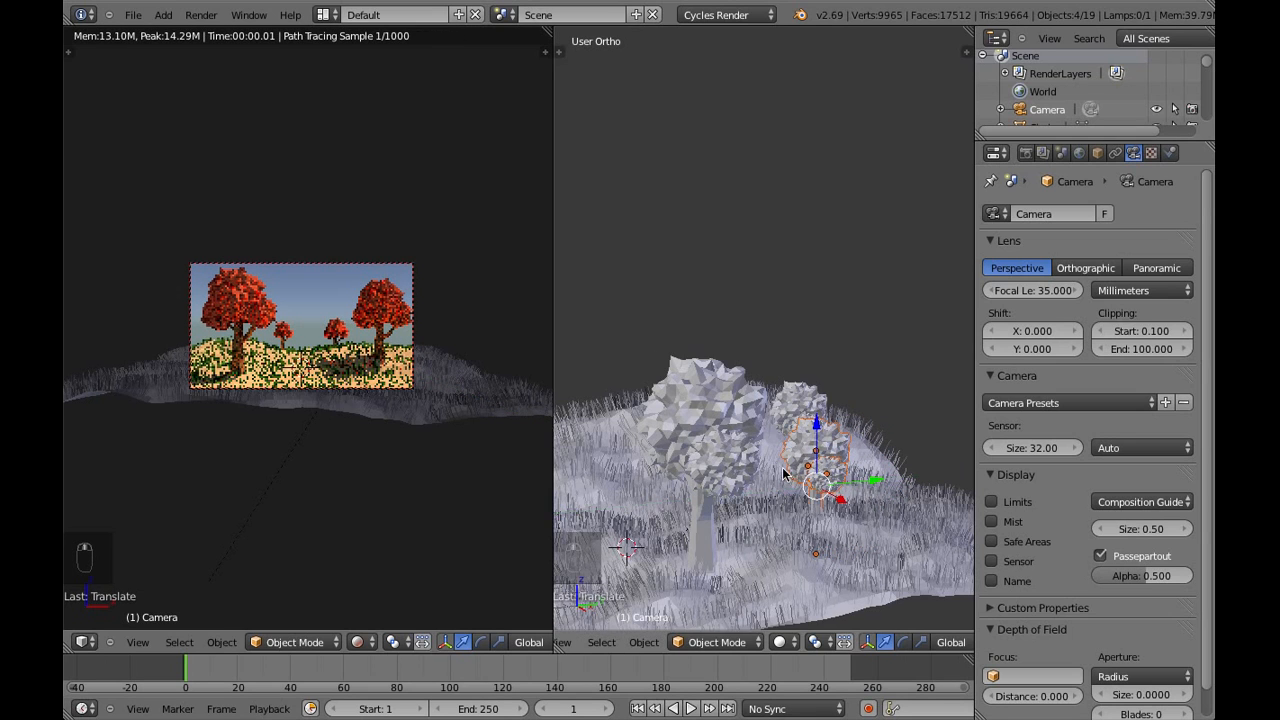
# Duplicate the right background tree, place the copy farther out along the hill, and lower it along Z
pyautogui.moveTo(786, 472); pyautogui.dragTo(733, 485, button='middle')
pyautogui.hotkey('shift', 'd')
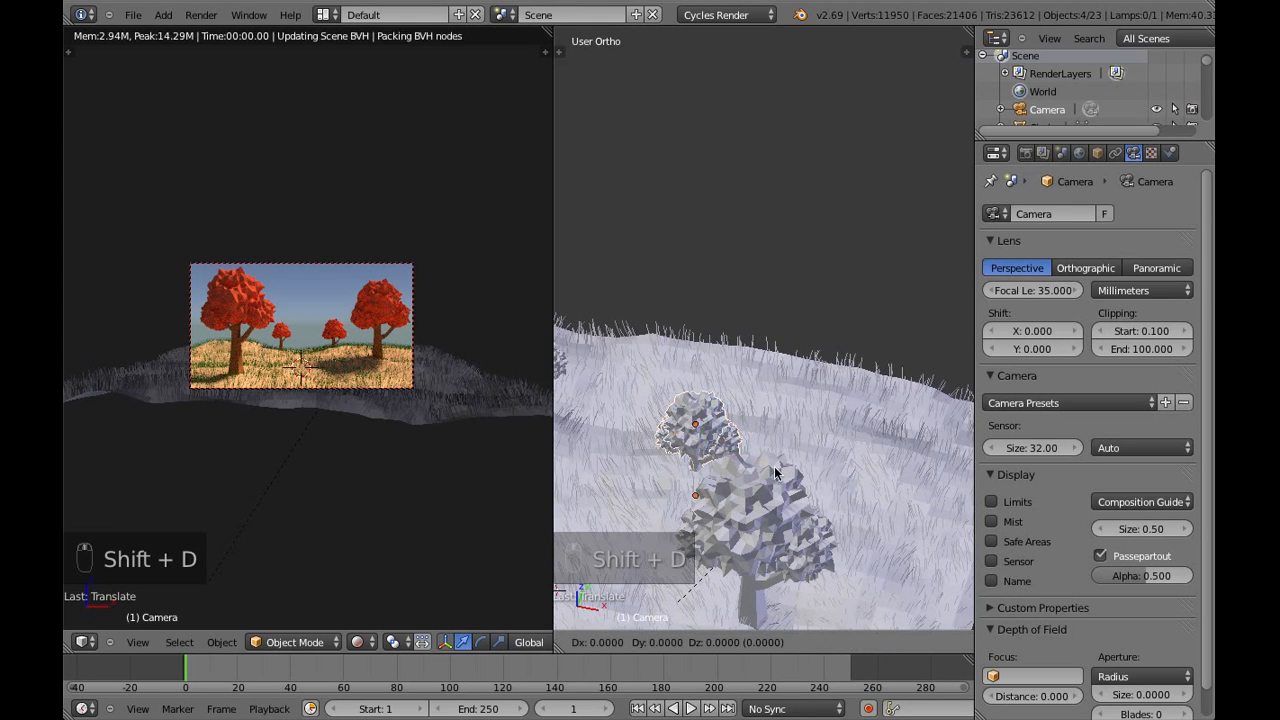
pyautogui.click(834, 434)
pyautogui.moveTo(834, 434); pyautogui.dragTo(735, 388, button='middle')
pyautogui.moveTo(812, 403); pyautogui.dragTo(809, 432)
# Scale the newest background tree down slightly and reposition it farther back on the hill at ground level
pyautogui.press('s')
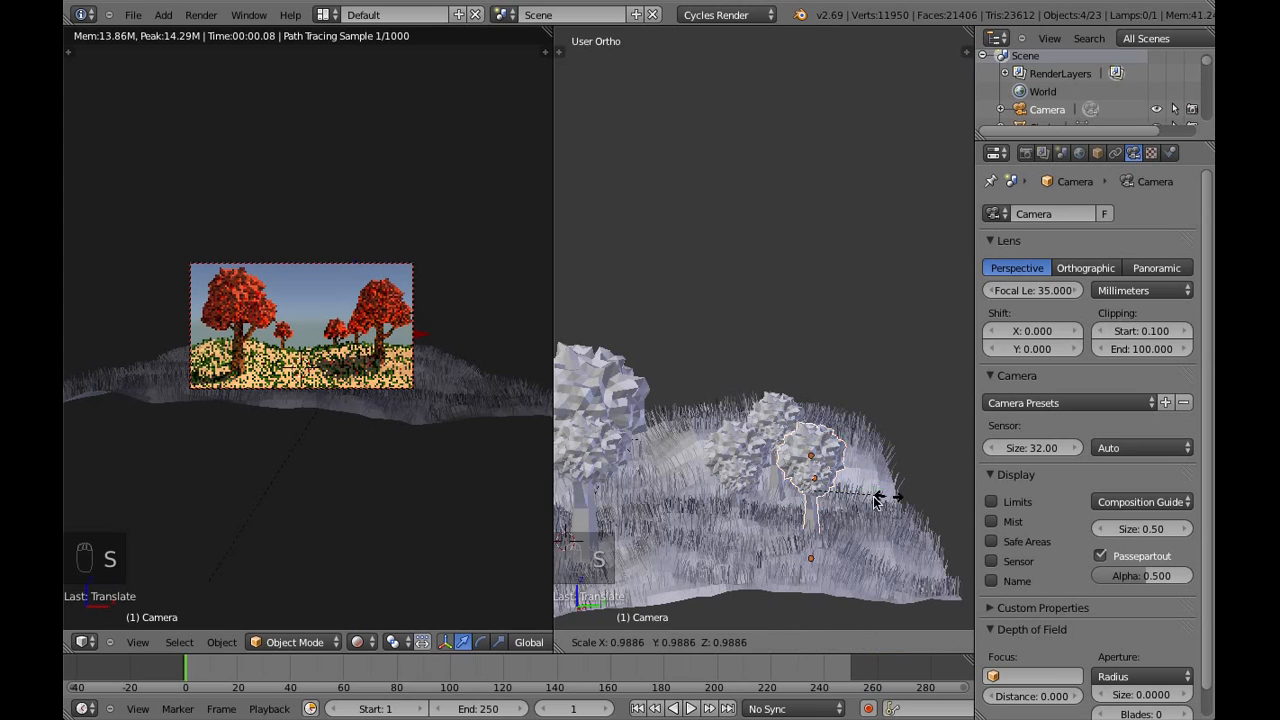
pyautogui.click(862, 500)
pyautogui.moveTo(864, 490); pyautogui.dragTo(910, 491)
pyautogui.moveTo(851, 436)
pyautogui.mouseDown()
pyautogui.moveTo(849, 471)
pyautogui.moveTo(853, 448)
pyautogui.mouseUp()
# Duplicate the far right background tree beside itself along X and lower the copy slightly to the ground
pyautogui.moveTo(794, 486); pyautogui.dragTo(890, 510, button='middle')
pyautogui.hotkey('shift', 'd')
pyautogui.click(886, 503)
pyautogui.moveTo(884, 500); pyautogui.dragTo(926, 505)
pyautogui.moveTo(884, 447); pyautogui.dragTo(884, 450)
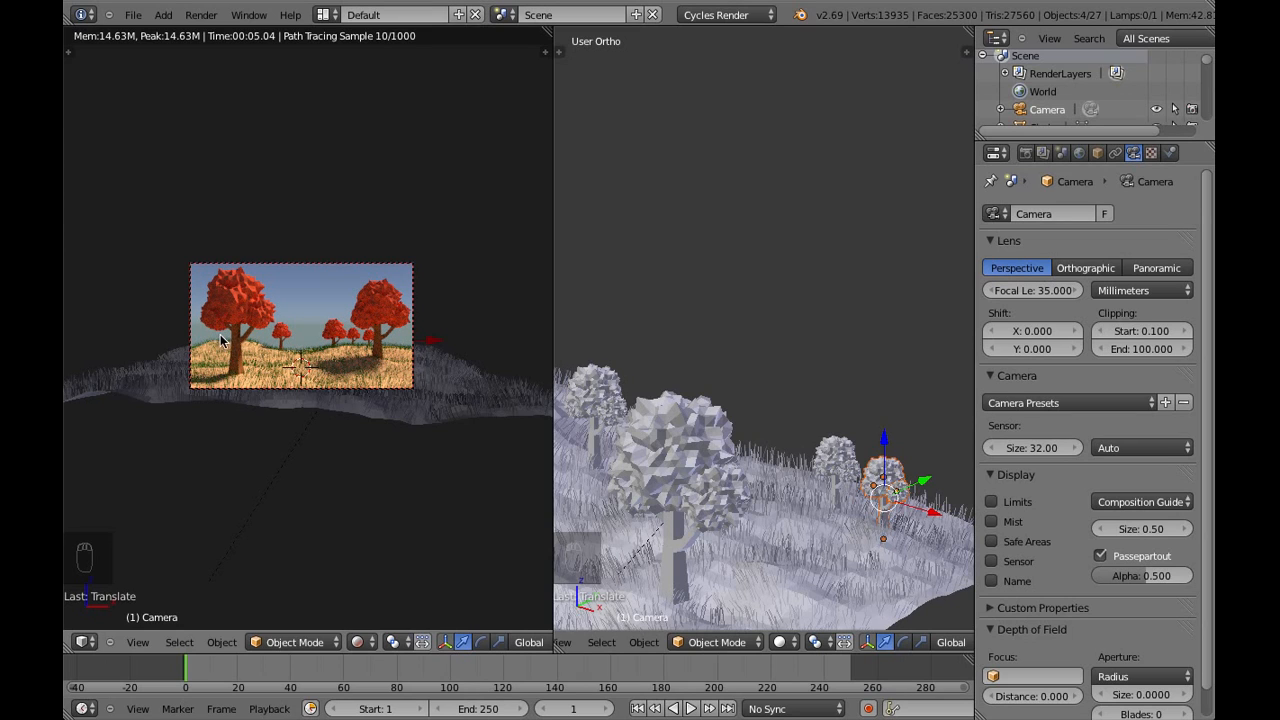
# Duplicate the outermost background tree and move the copy about 16.3 units in negative X, near the large left tree
pyautogui.moveTo(796, 456); pyautogui.dragTo(833, 516, button='middle')
pyautogui.hotkey('shift', 'd')
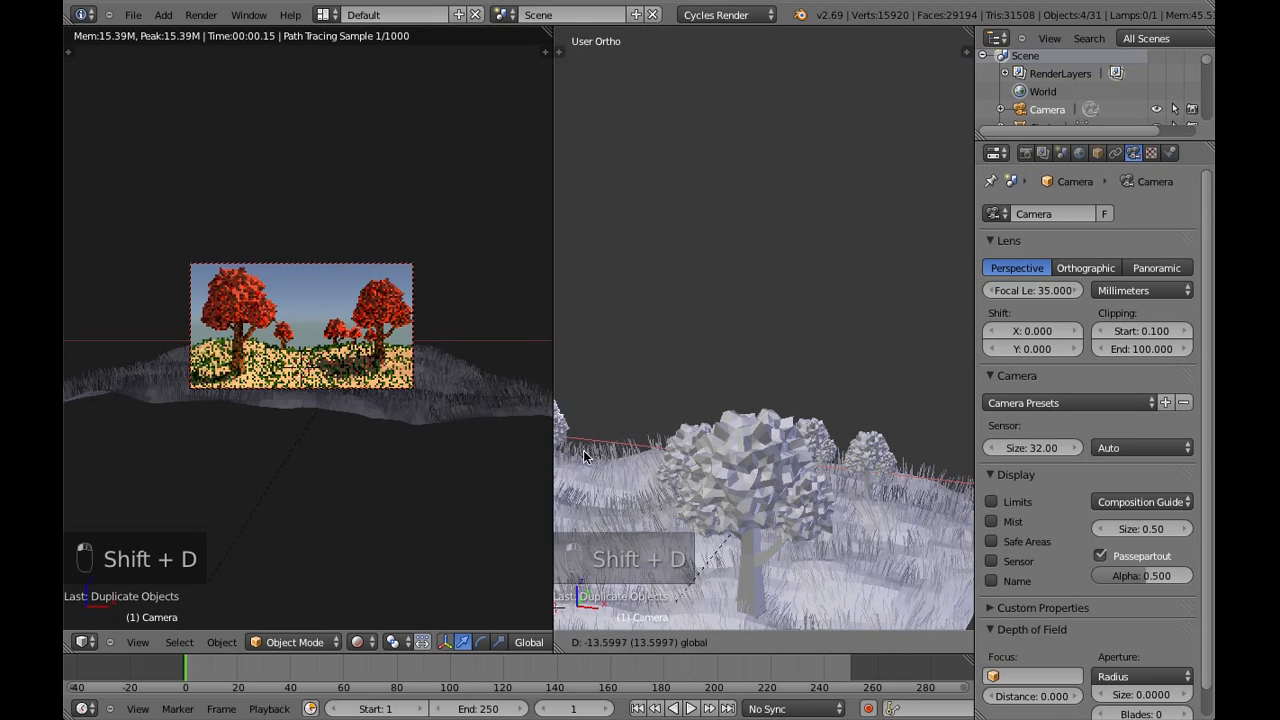
pyautogui.click(532, 453)
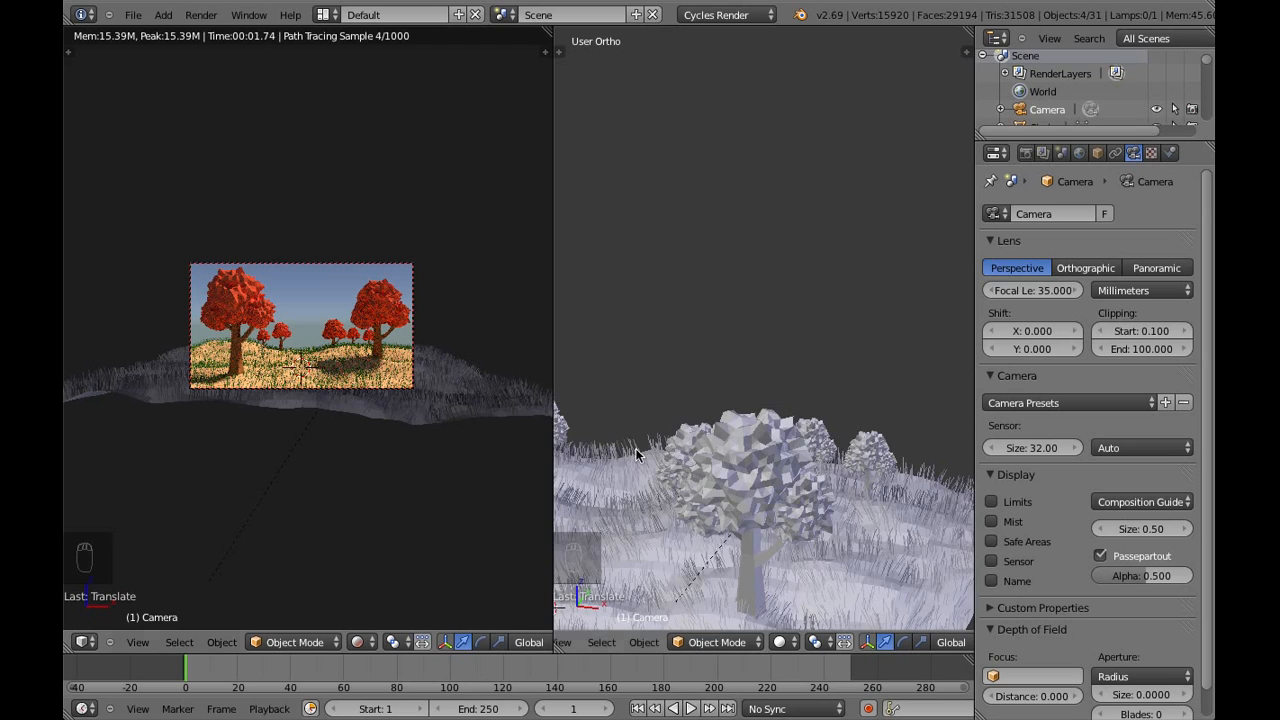
# Duplicate the left background tree and bring the copy more than 4 units toward the camera along the Y axis
pyautogui.keyDown('shift'); pyautogui.moveTo(635, 448); pyautogui.dragTo(770, 420, button='middle'); pyautogui.keyUp('shift')
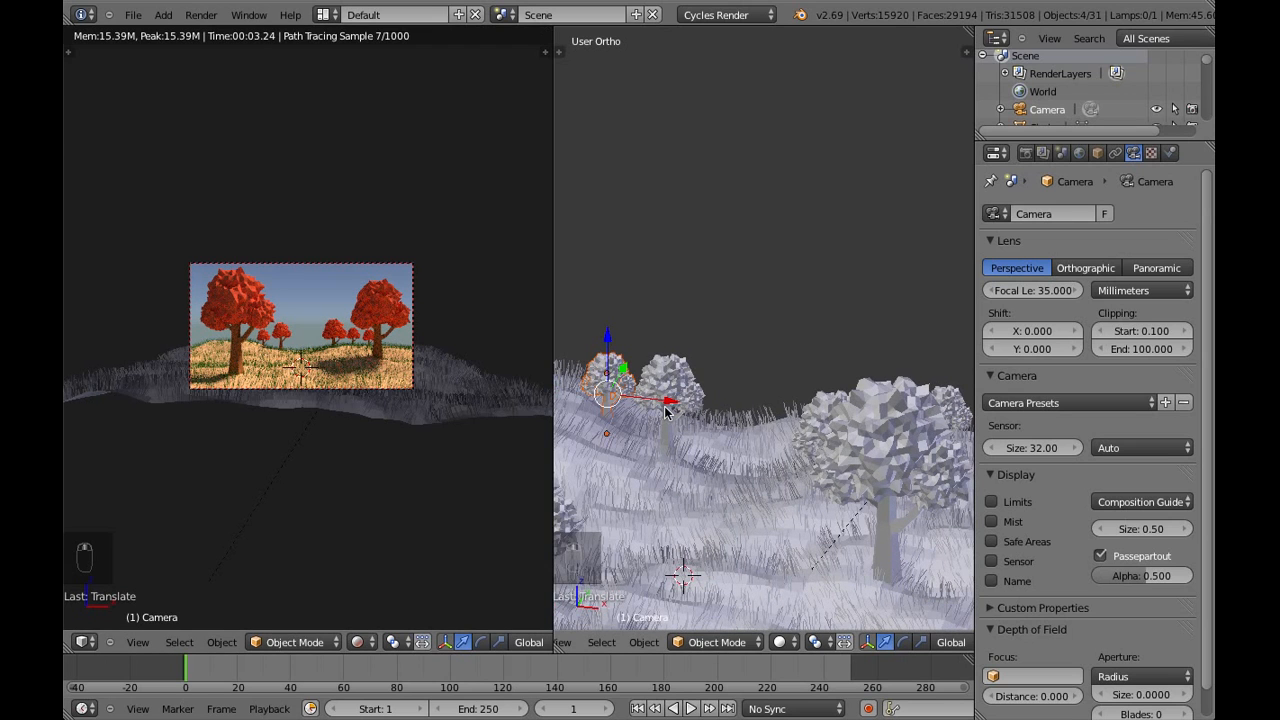
pyautogui.moveTo(668, 420); pyautogui.dragTo(552, 406, button='middle')
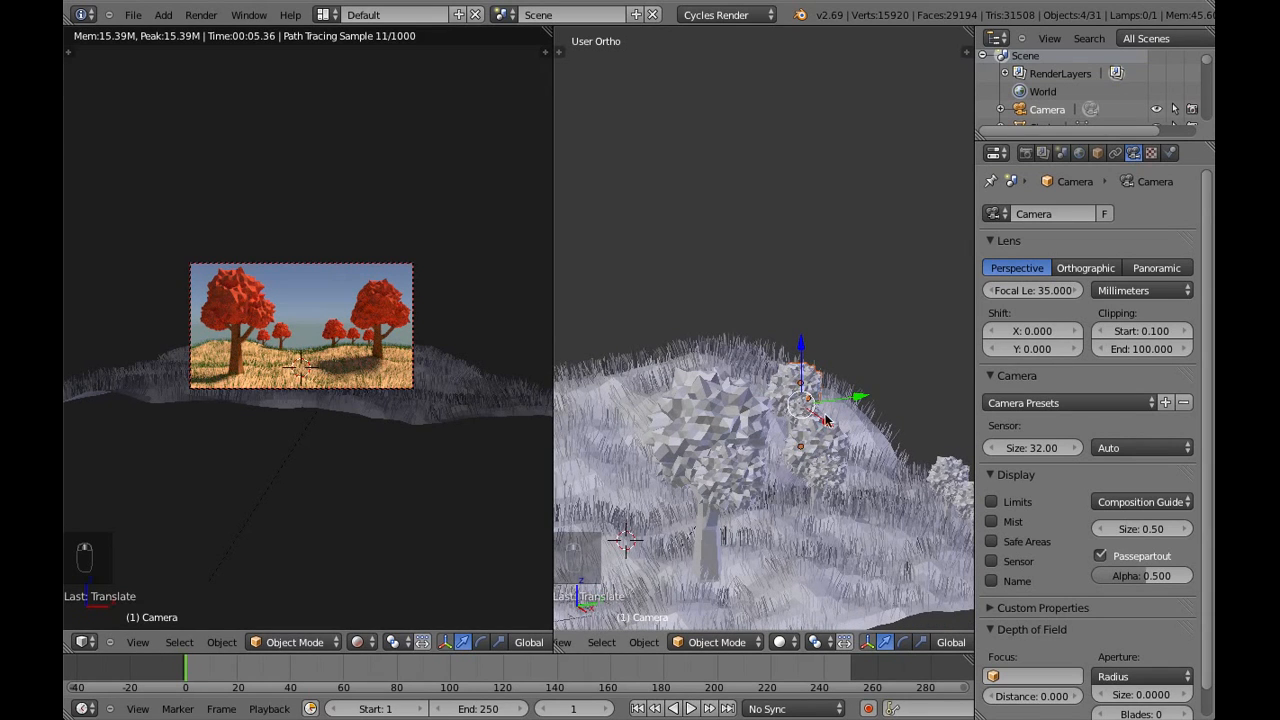
pyautogui.hotkey('shift', 'd')
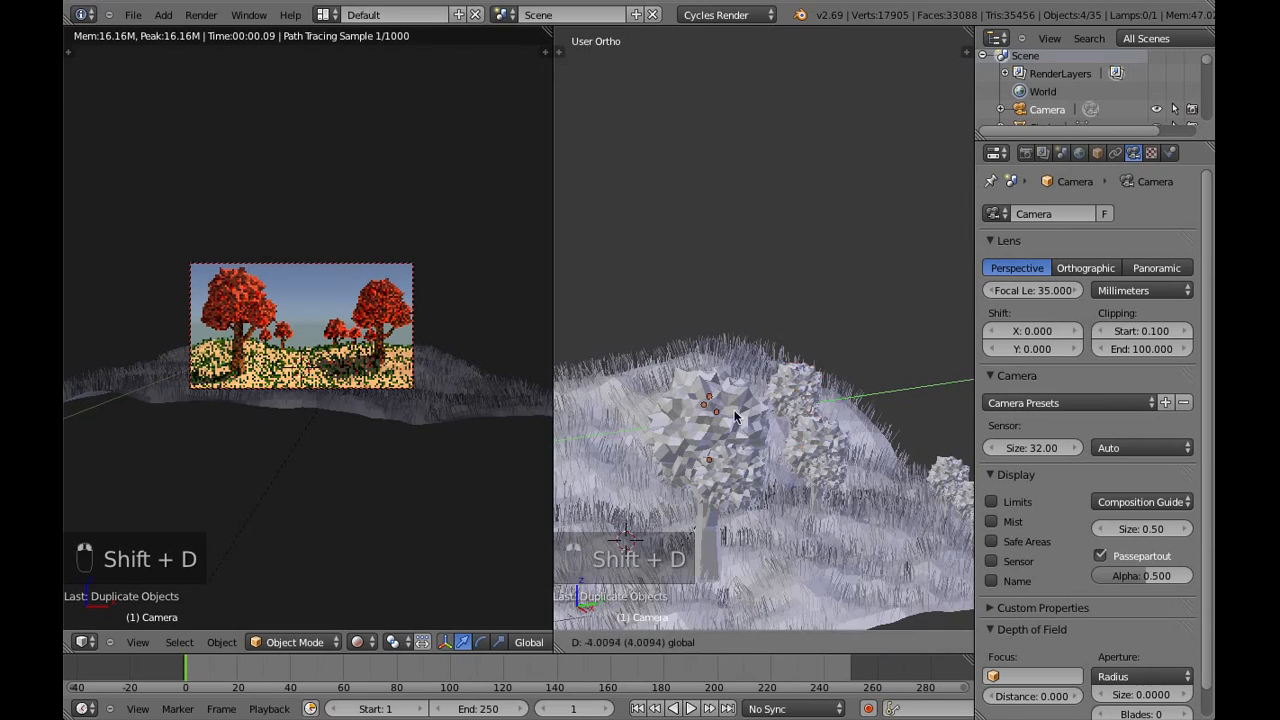
# Scale the new left tree up to a large size and raise it more than 1.5 units along Z
pyautogui.press('s')
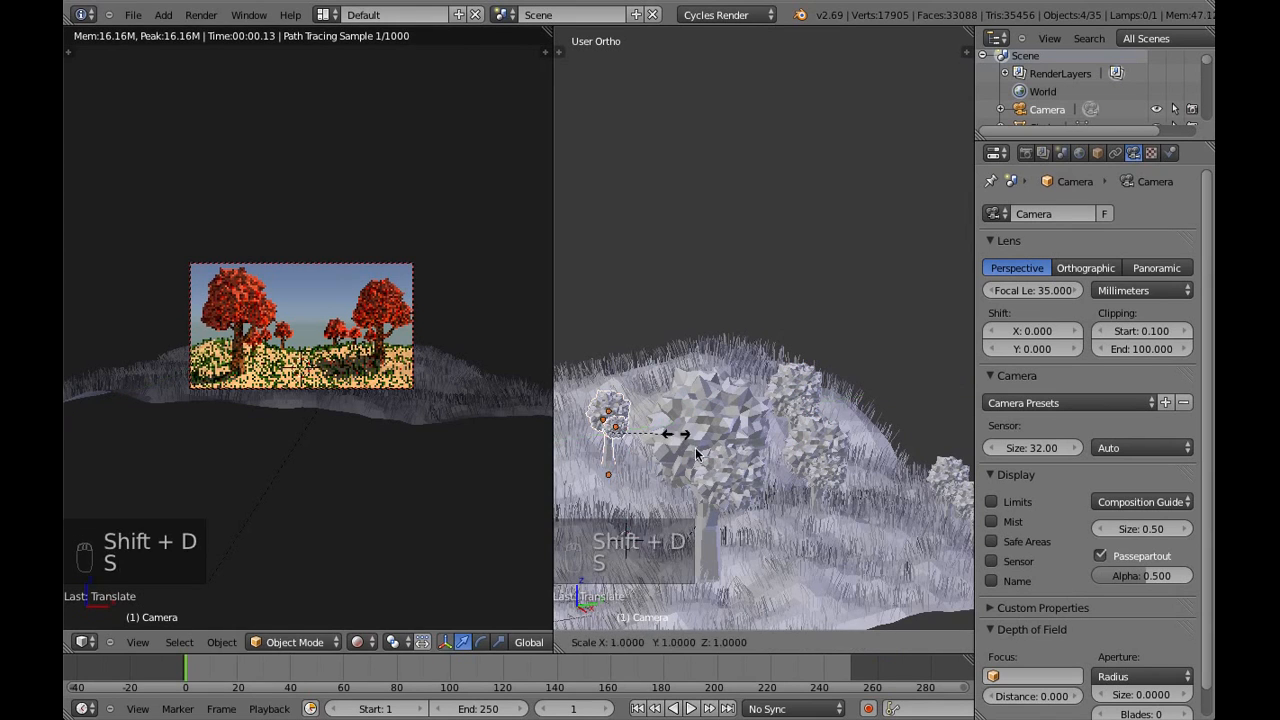
pyautogui.click(829, 456)
pyautogui.press('g')
pyautogui.press('z')
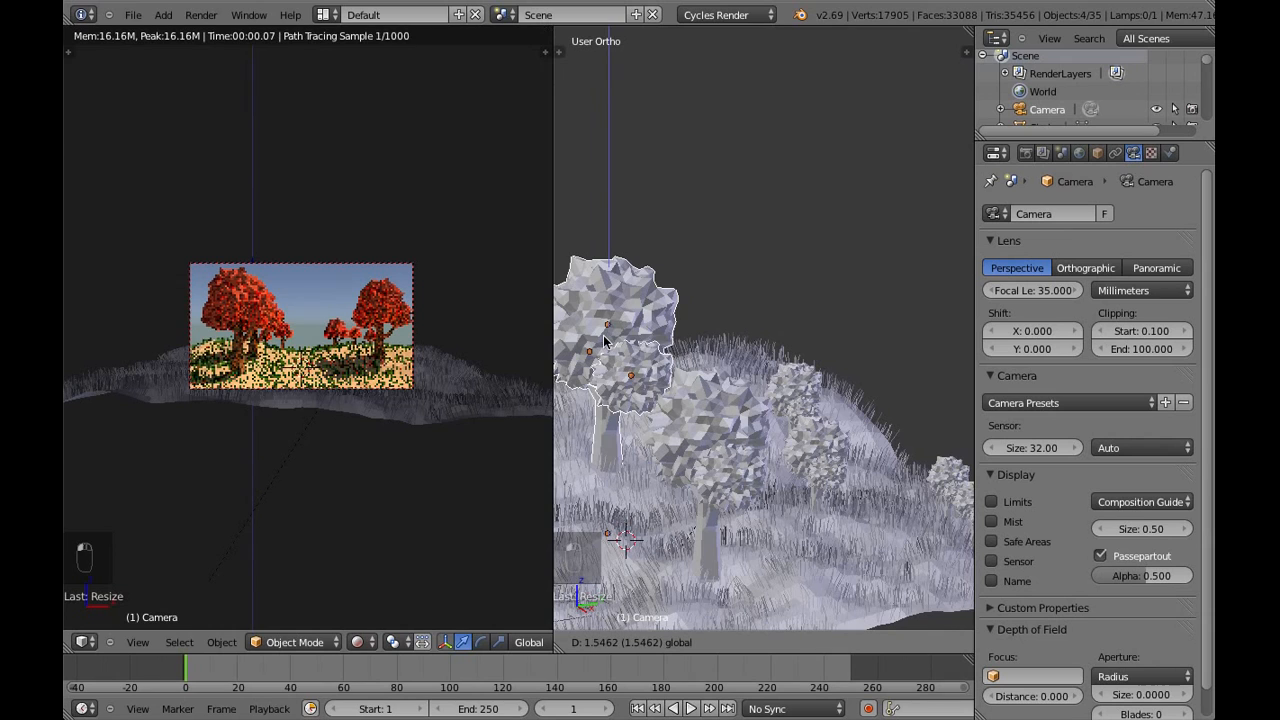
pyautogui.click(604, 300)
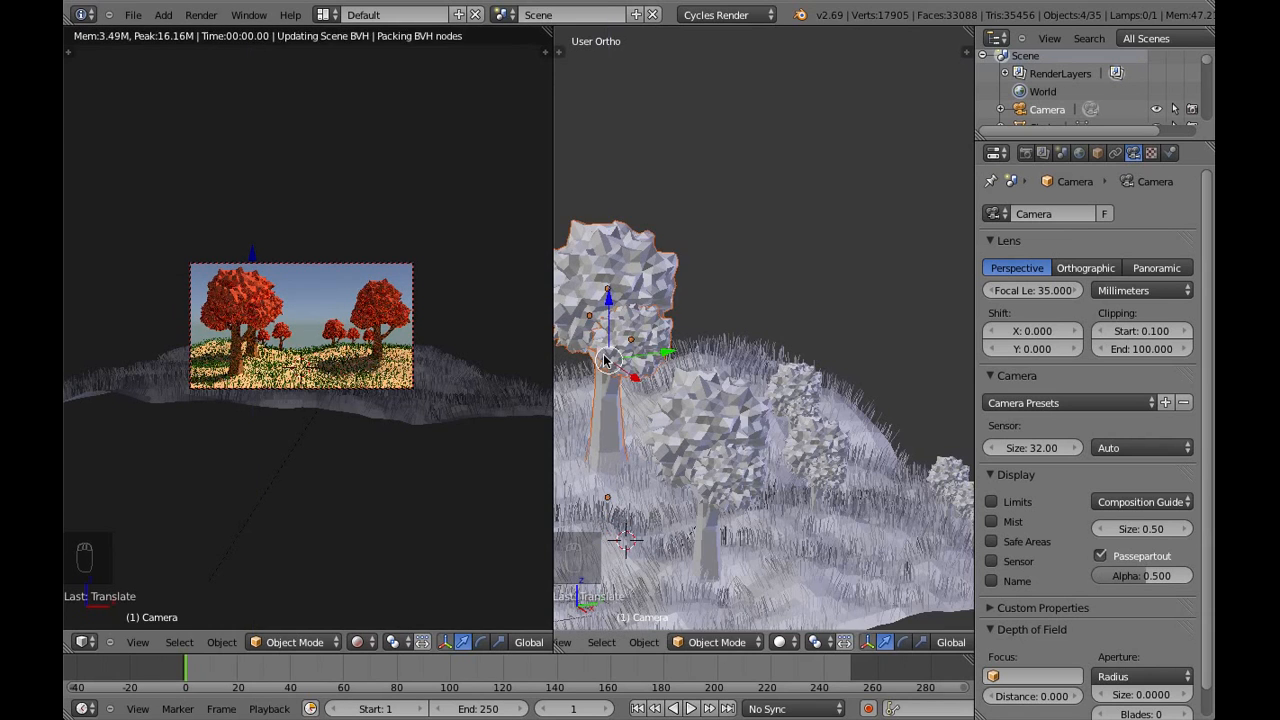
# Move the enlarged left tree about 6.2 units in negative X so it partly leaves the camera frame
pyautogui.moveTo(604, 300); pyautogui.dragTo(703, 408, button='middle')
pyautogui.scroll(-4, 700, 403)
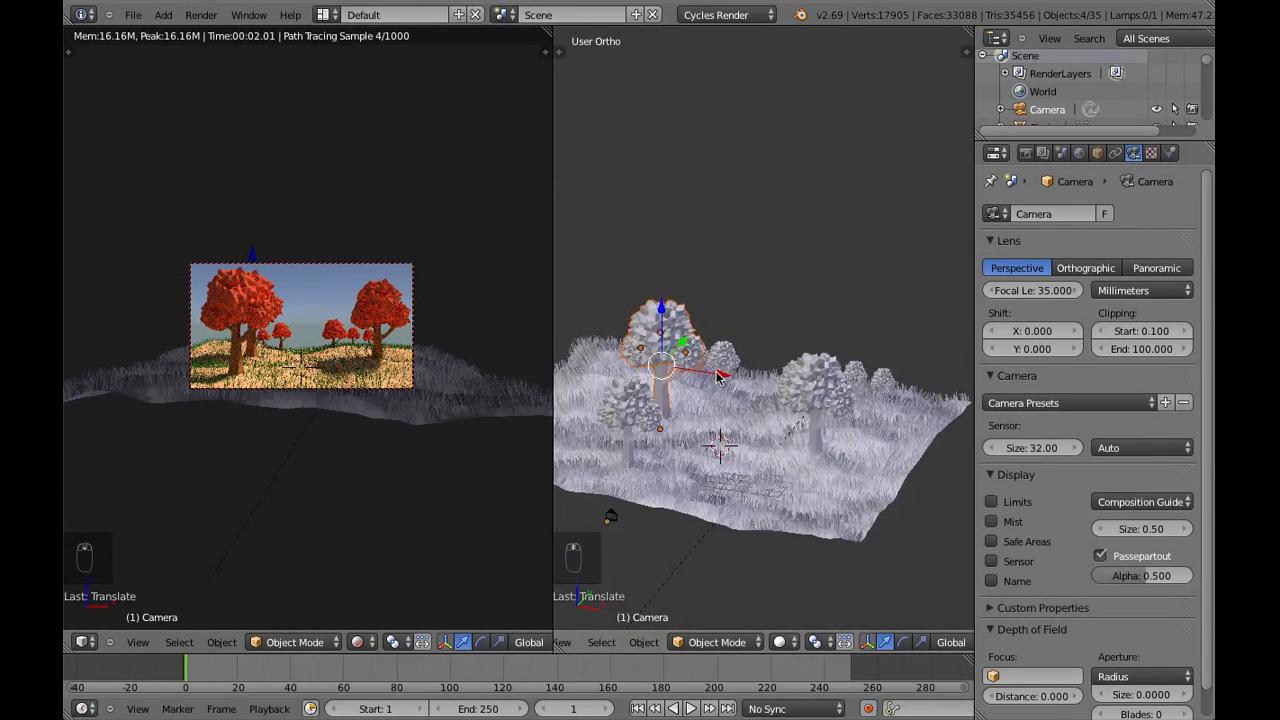
pyautogui.moveTo(712, 371); pyautogui.dragTo(652, 368)
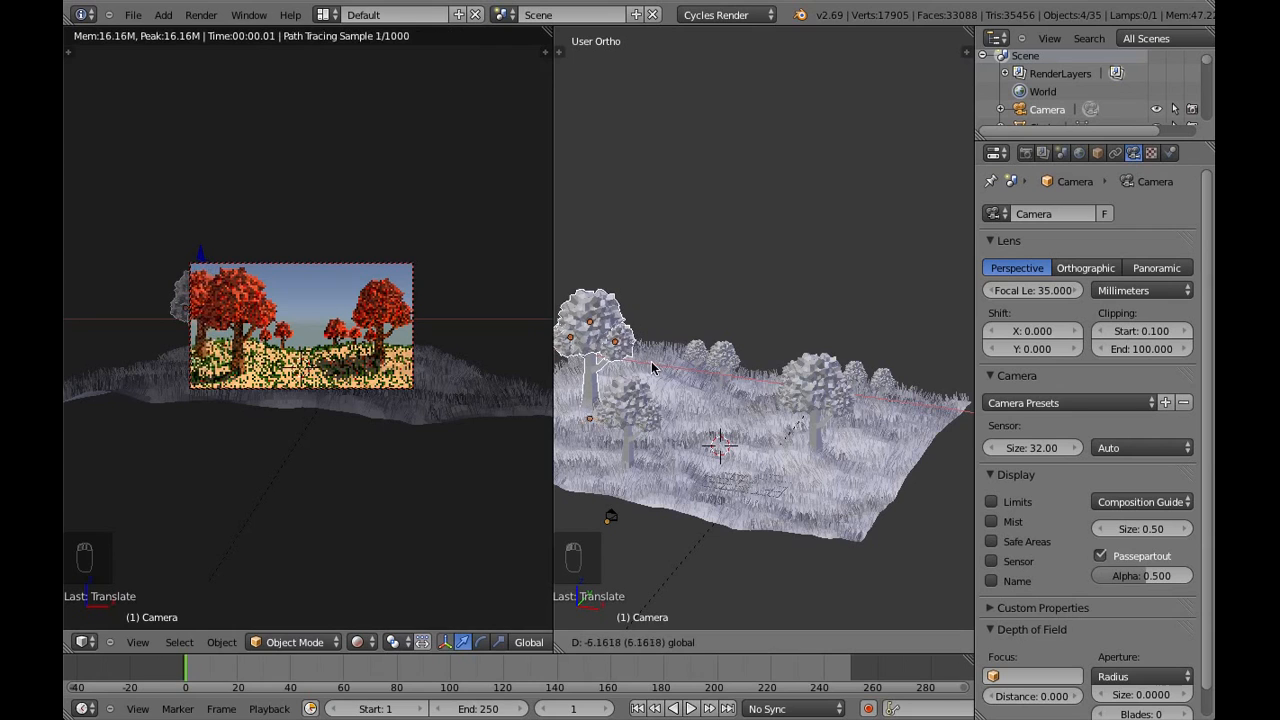
pyautogui.click(652, 368)
# Duplicate the enlarged left tree and push the copy back along the Y axis
pyautogui.moveTo(652, 368); pyautogui.dragTo(727, 315, button='middle')
pyautogui.hotkey('shift', 'd')
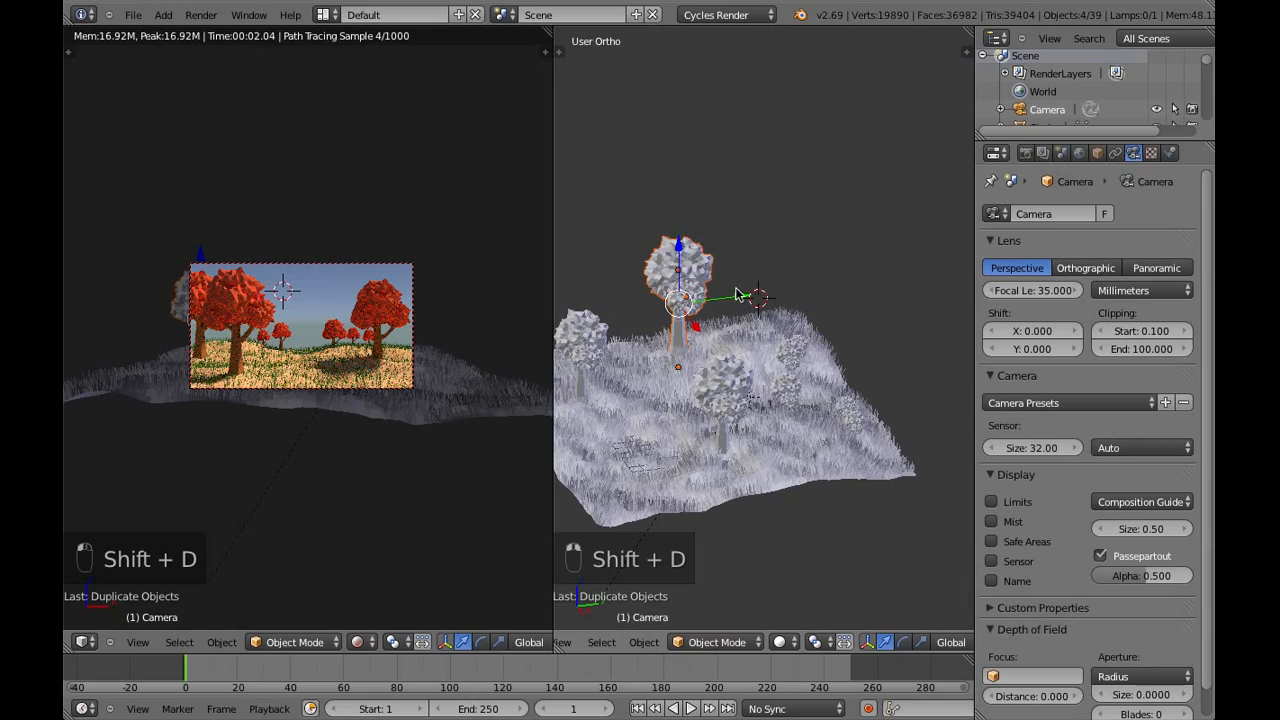
pyautogui.moveTo(757, 298); pyautogui.dragTo(795, 297)
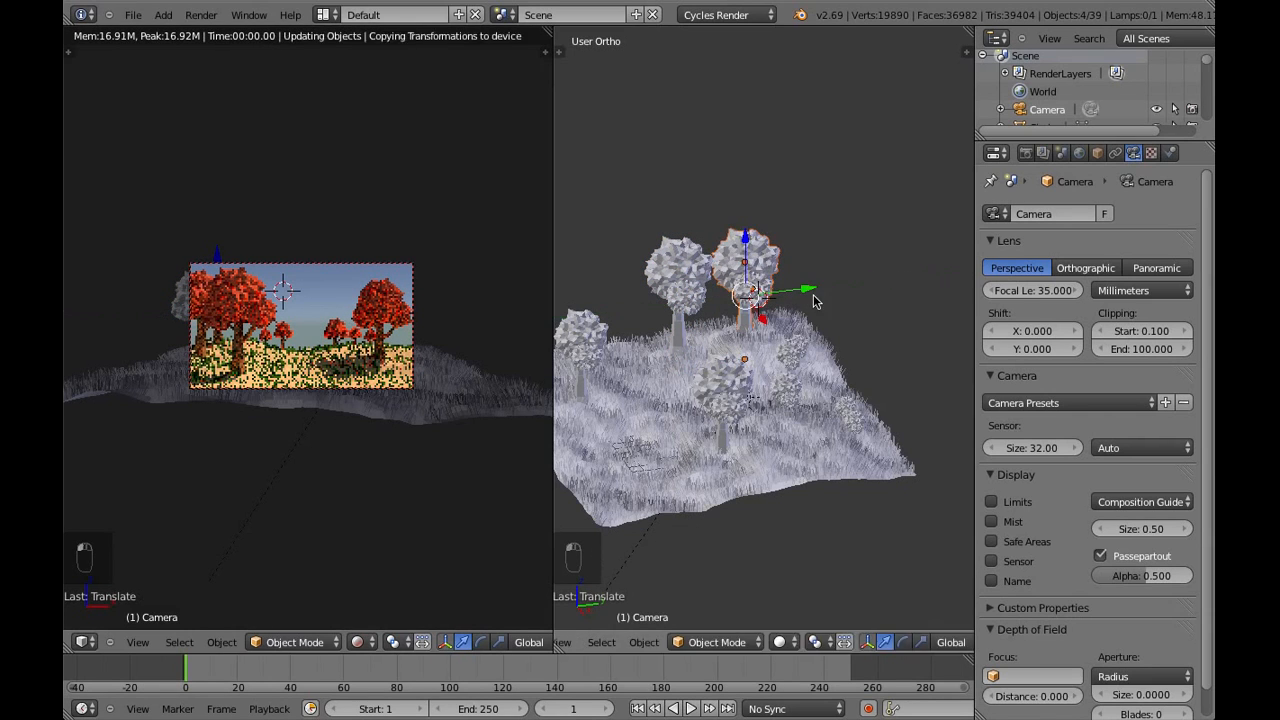
# Shrink the copy behind the enlarged left tree in two passes, using about 0.65 for the second, and lower it
pyautogui.press('s')
pyautogui.click(779, 294)
pyautogui.moveTo(751, 240); pyautogui.dragTo(825, 307)
pyautogui.click(825, 307)
pyautogui.press('s')
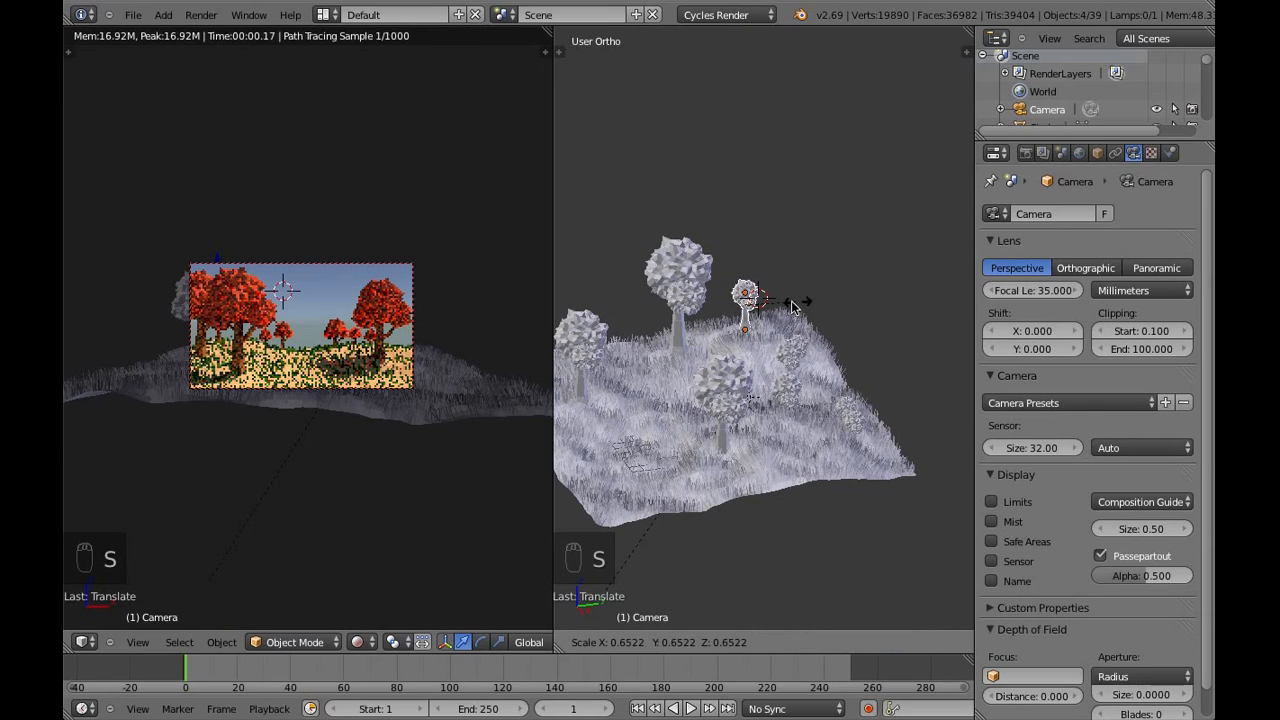
pyautogui.click(788, 307)
# Push the shrunken left copy farther back along Y and lower it along Z onto the hill
pyautogui.moveTo(800, 303); pyautogui.dragTo(806, 304)
pyautogui.click(782, 246)
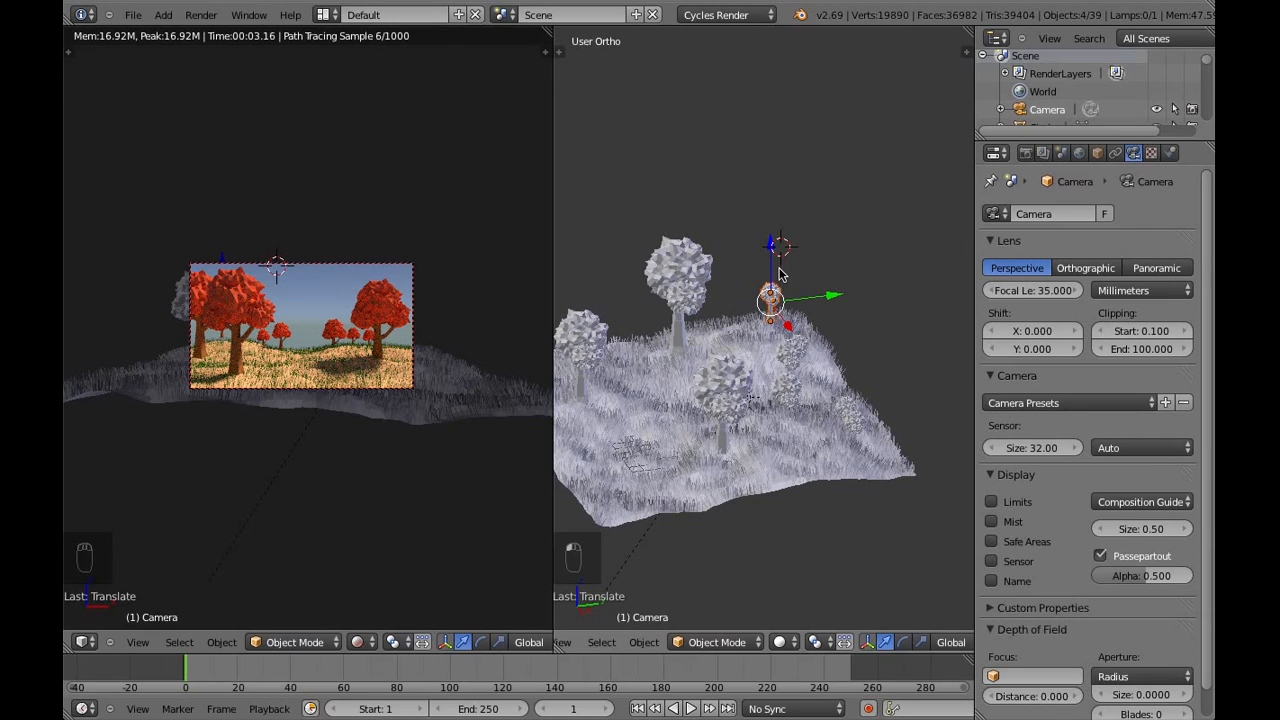
pyautogui.moveTo(775, 267); pyautogui.dragTo(776, 272)
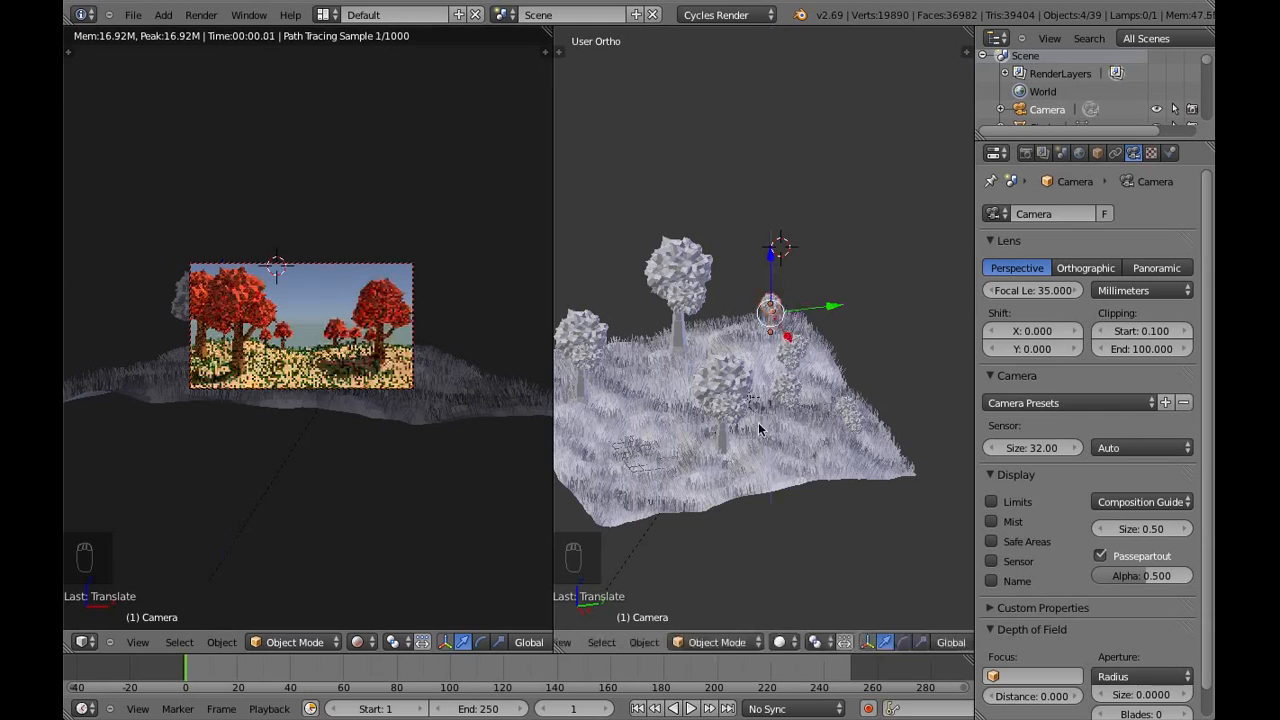
# Duplicate the small distant left tree and move the copy about 27.2 units along X to the far right of the hill
pyautogui.moveTo(708, 428); pyautogui.dragTo(834, 414, button='middle')
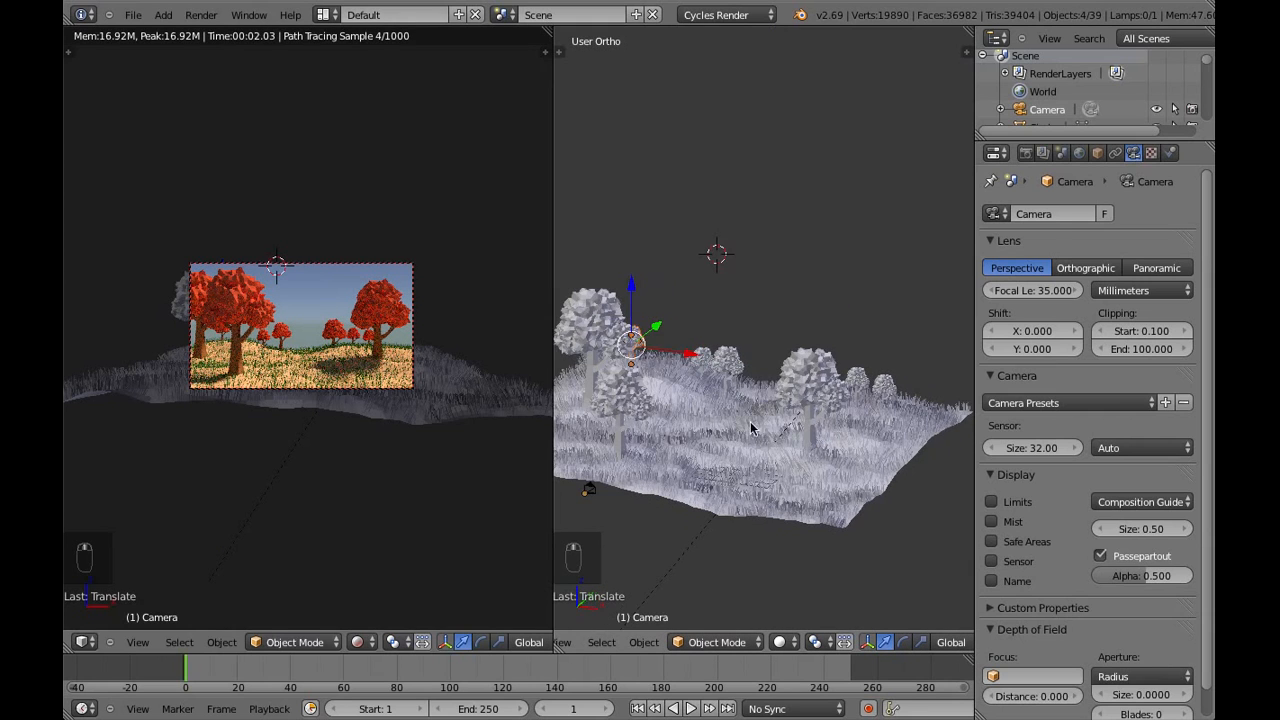
pyautogui.moveTo(751, 428); pyautogui.dragTo(789, 420, button='middle')
pyautogui.hotkey('shift', 'd')
pyautogui.rightClick(657, 368)
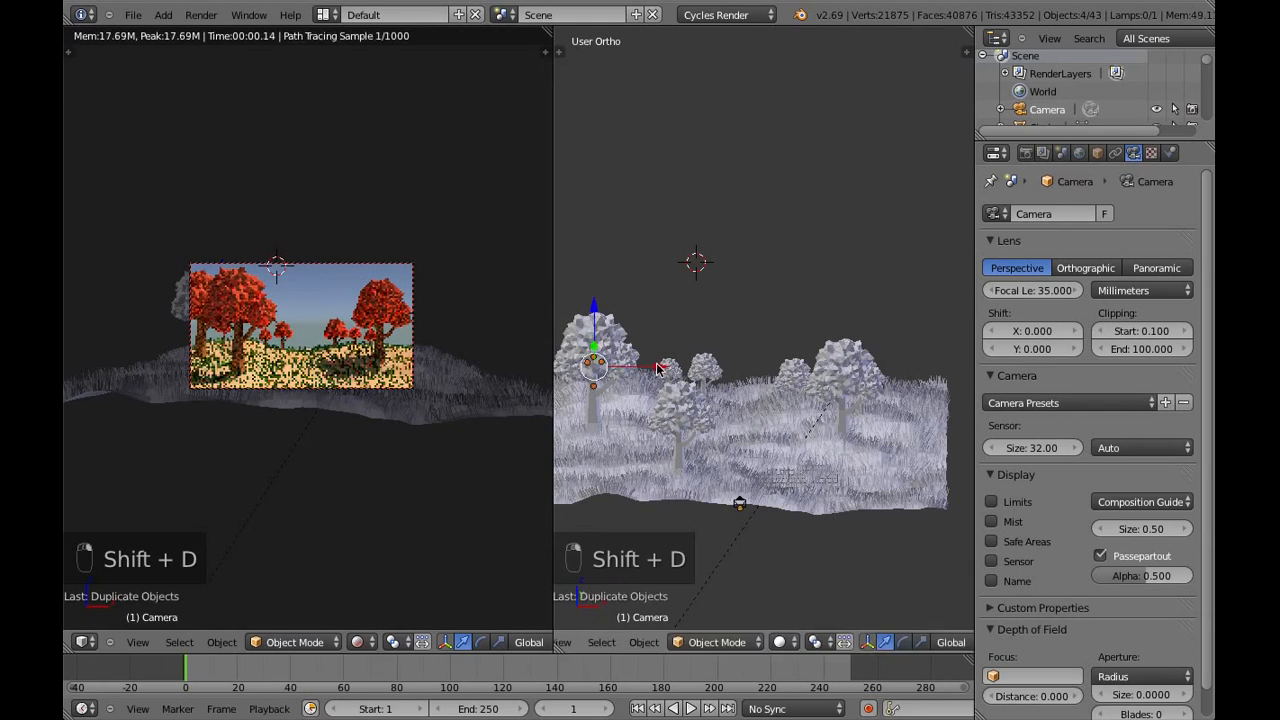
pyautogui.press('g')
pyautogui.press('x')
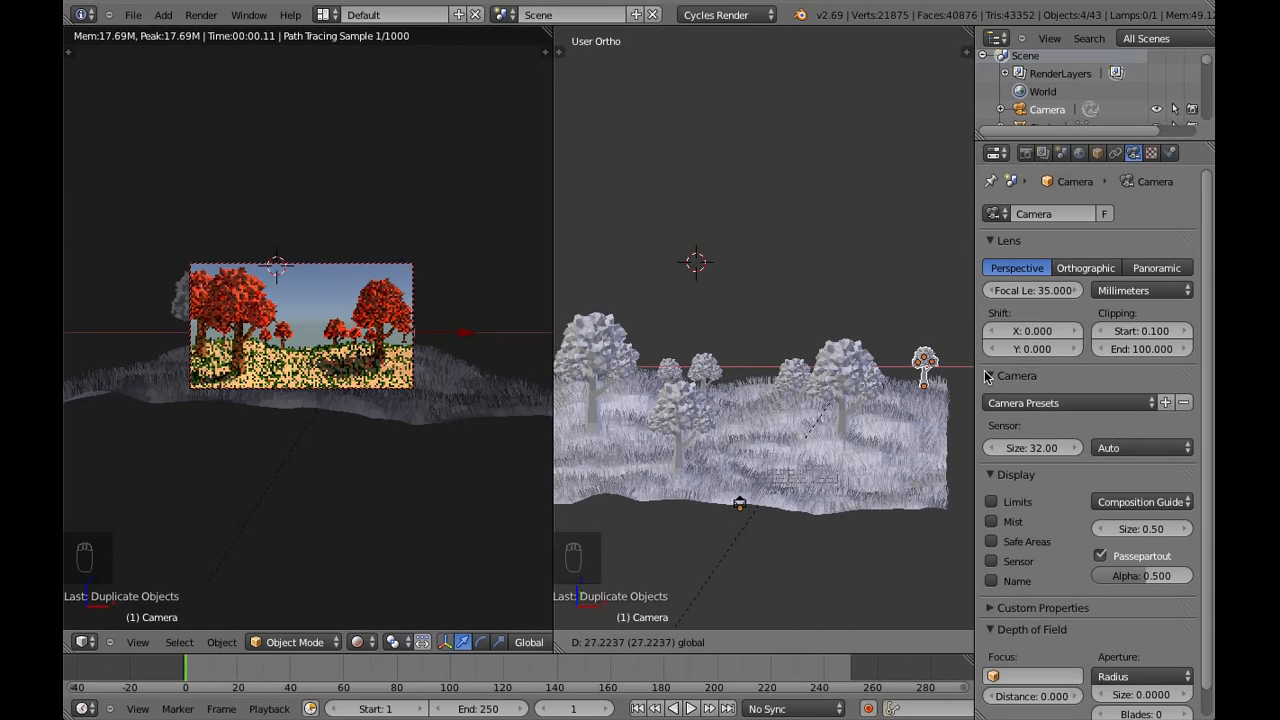
pyautogui.click(988, 376)
# Lower the far-right tree copy along Z onto the grass and scale it up to about 1.3
pyautogui.press('g')
pyautogui.press('z')
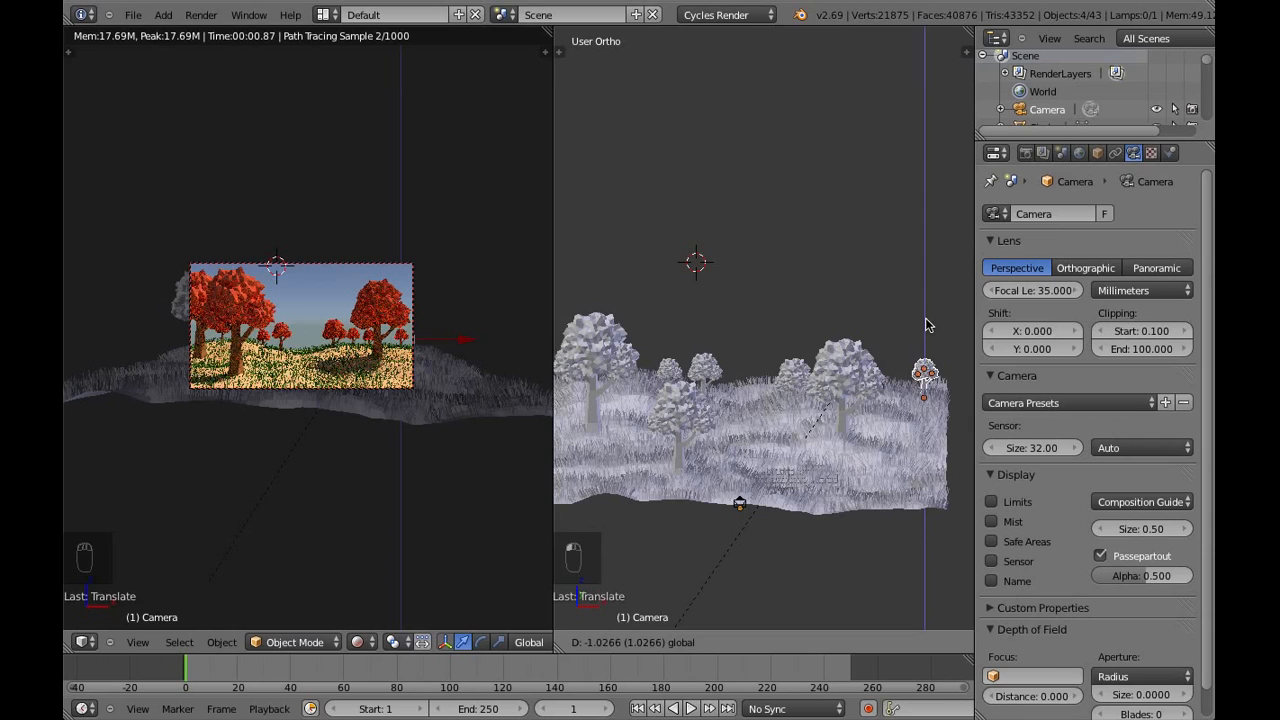
pyautogui.click(926, 323)
pyautogui.press('s')
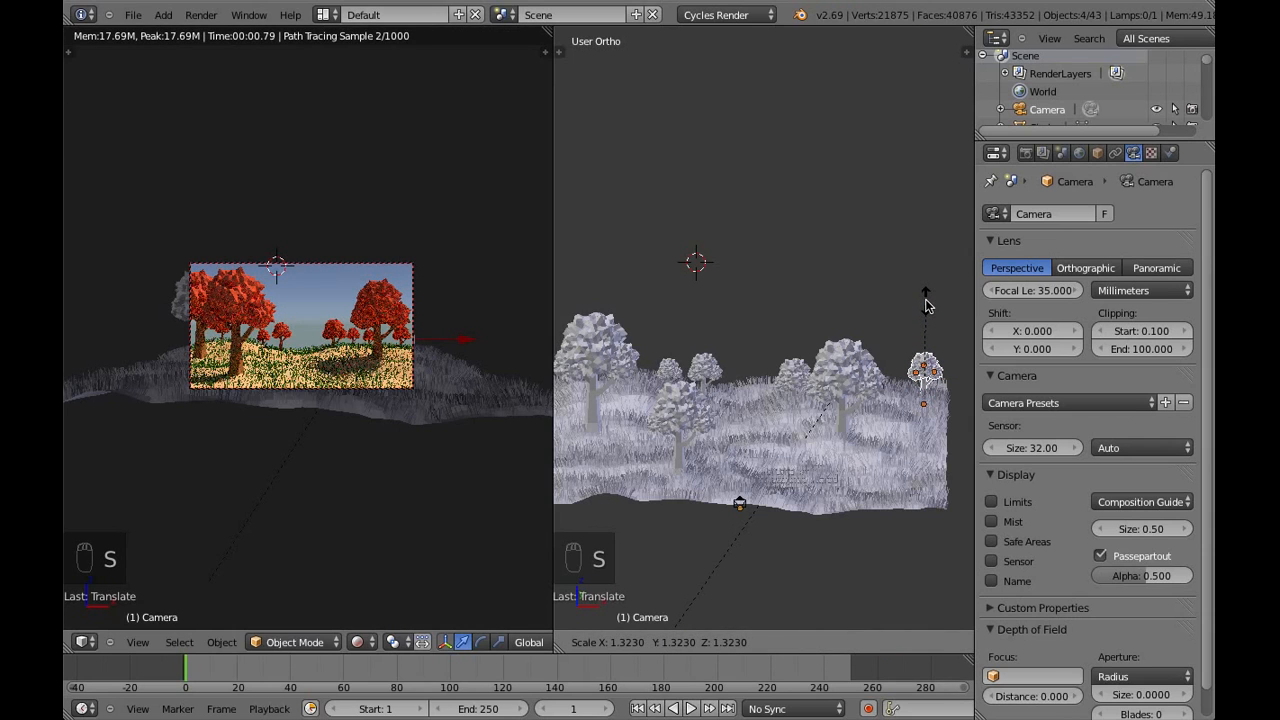
pyautogui.click(926, 300)
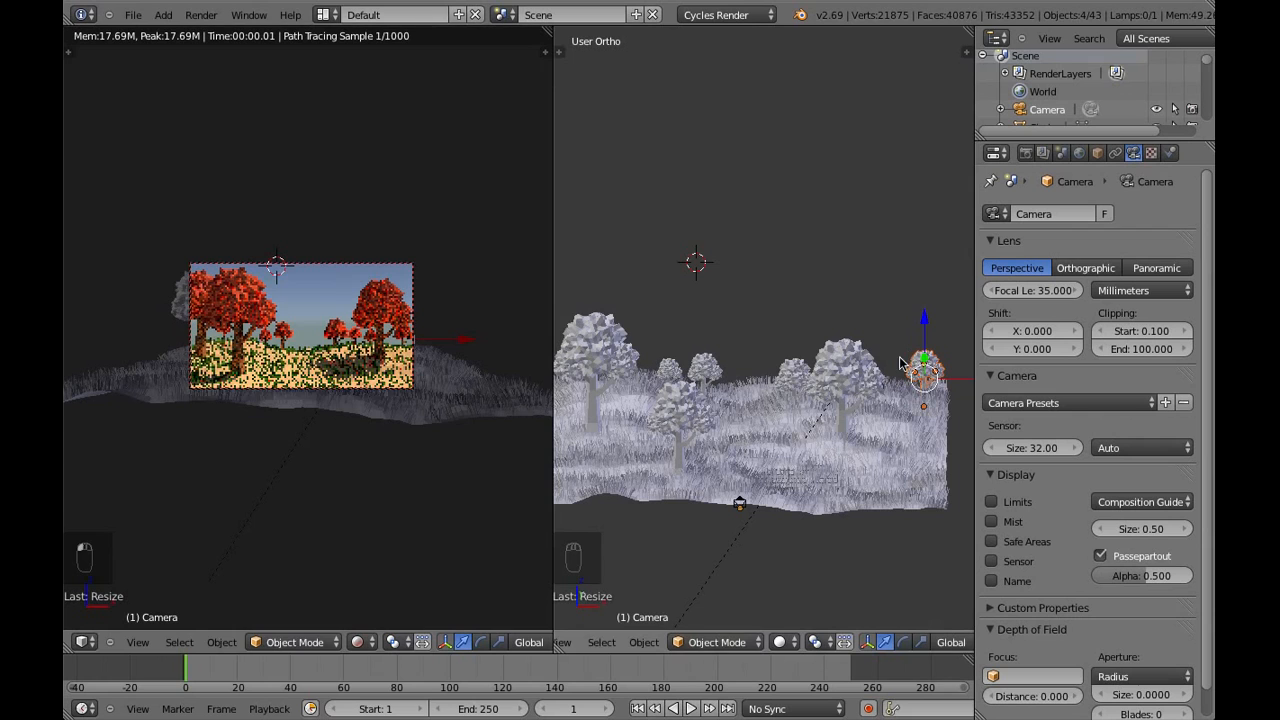
# Duplicate the far-right tree, bring the copy forward along negative Y to the front edge, and enlarge it to over twice its size
pyautogui.keyDown('shift'); pyautogui.moveTo(937, 387); pyautogui.dragTo(718, 426, button='middle'); pyautogui.keyUp('shift')
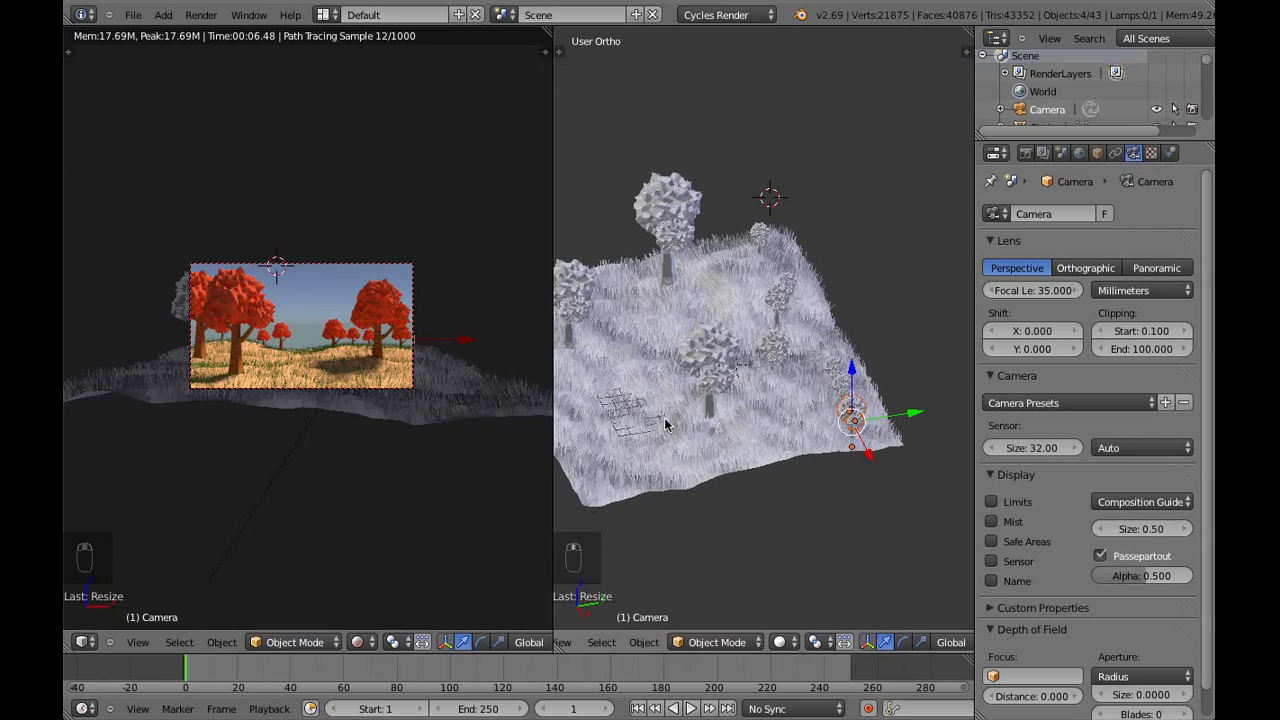
pyautogui.hotkey('shift', 'd')
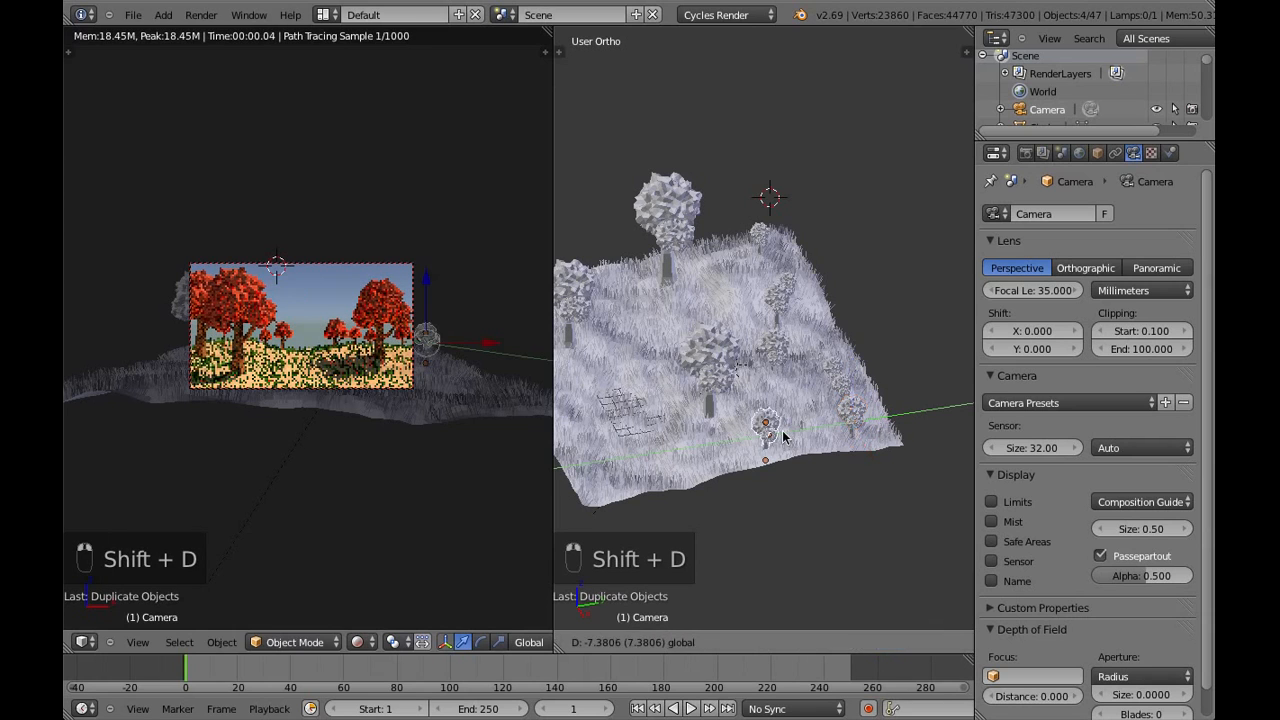
pyautogui.click(712, 434)
pyautogui.press('s')
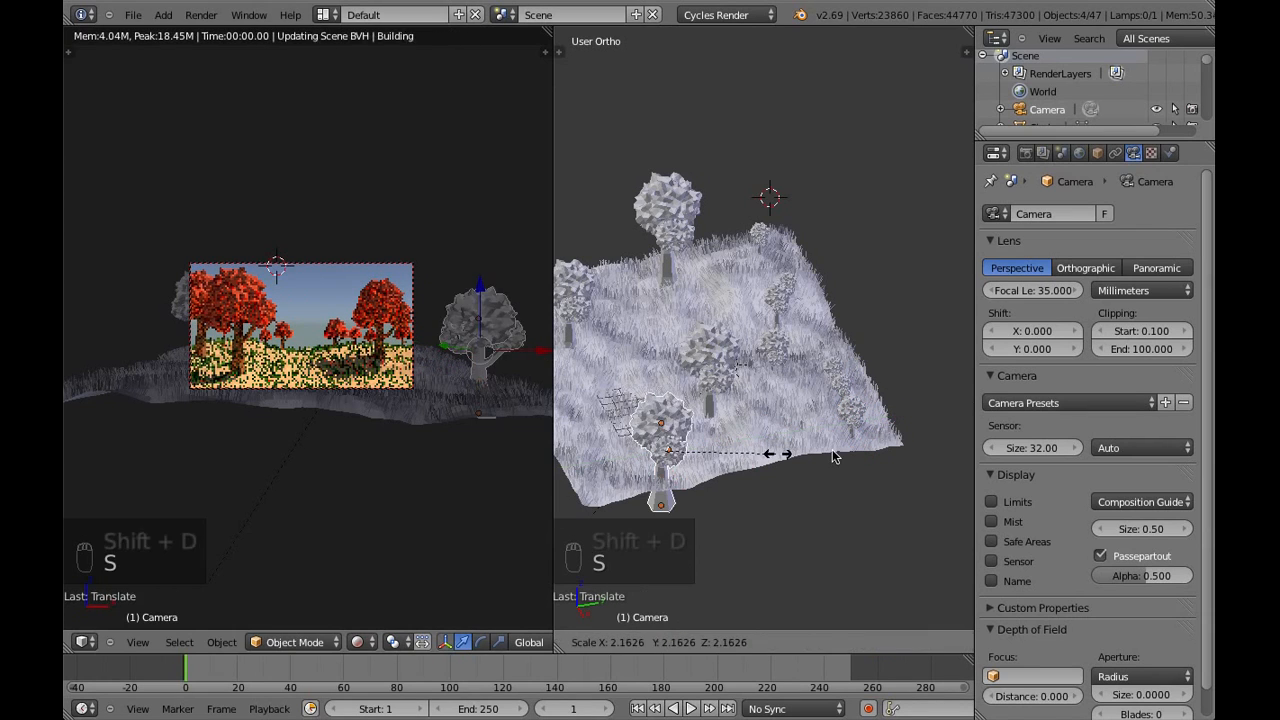
pyautogui.click(852, 453)
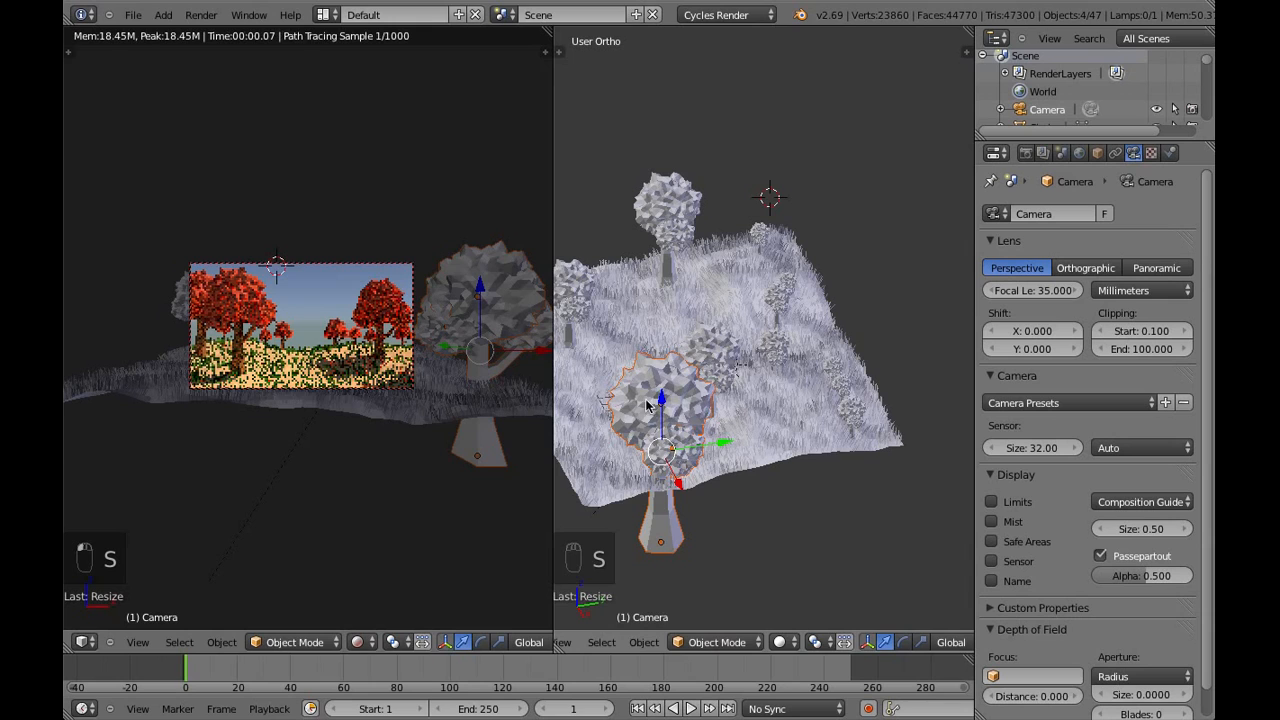
# Raise the enlarged foreground tree about 4 units along Z so its trunk base meets the ground
pyautogui.press('g')
pyautogui.press('z')
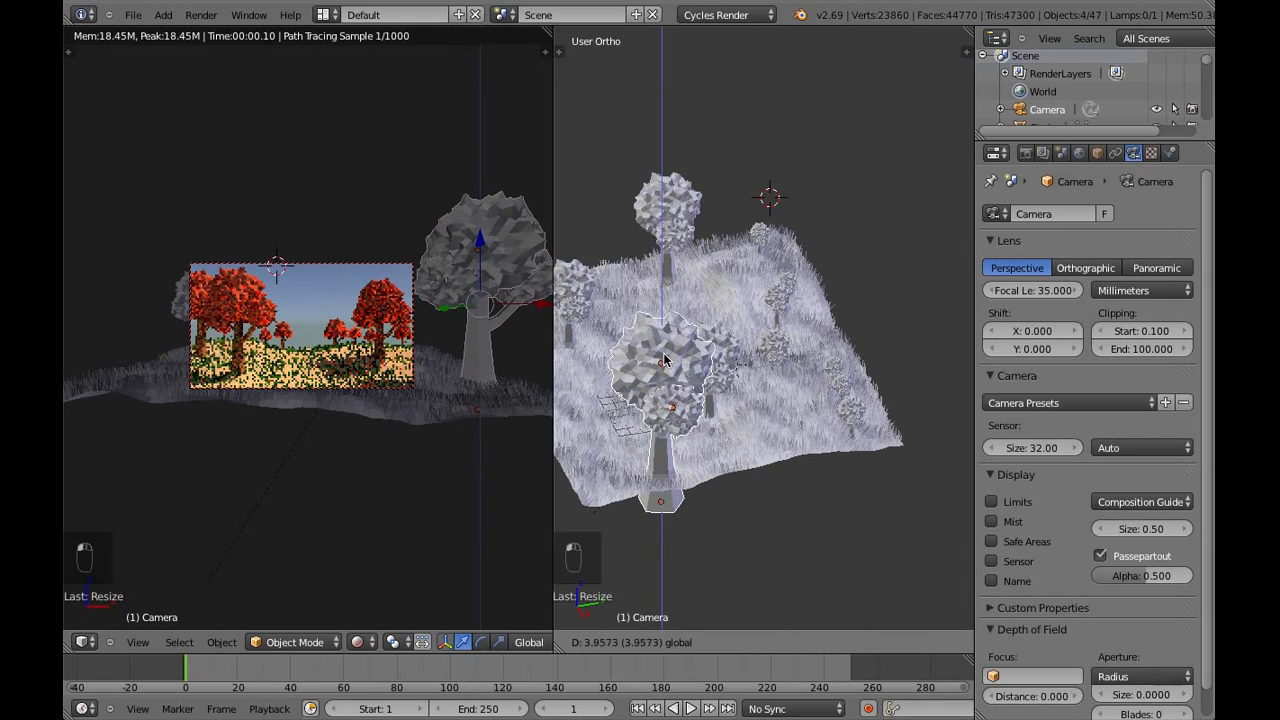
pyautogui.click(373, 393)
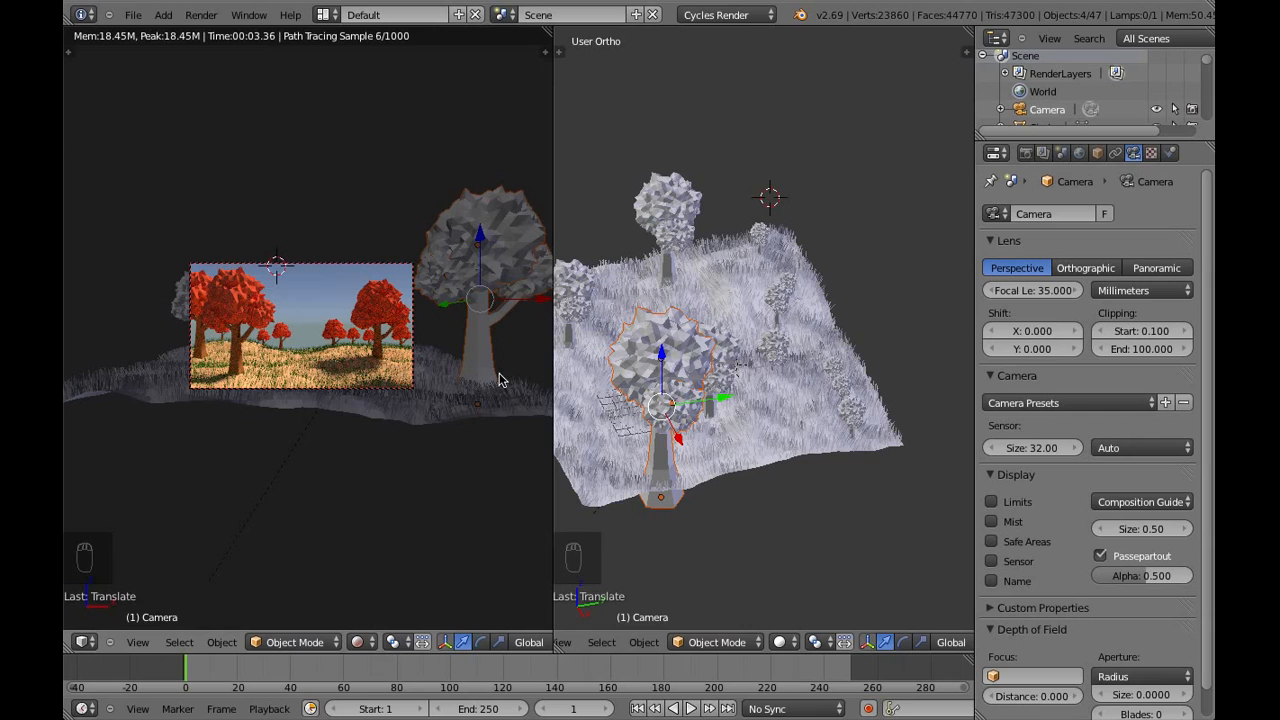
# Duplicate the large right foreground tree, place the copy behind the existing right tree, and shrink it
pyautogui.moveTo(738, 445); pyautogui.dragTo(796, 438, button='middle')
pyautogui.moveTo(770, 431)
pyautogui.mouseDown()
pyautogui.moveTo(756, 433)
pyautogui.moveTo(783, 435)
pyautogui.mouseUp()
pyautogui.moveTo(783, 435); pyautogui.dragTo(835, 360, button='middle')
pyautogui.moveTo(834, 316)
pyautogui.mouseDown()
pyautogui.moveTo(840, 290)
pyautogui.moveTo(840, 311)
pyautogui.mouseUp()
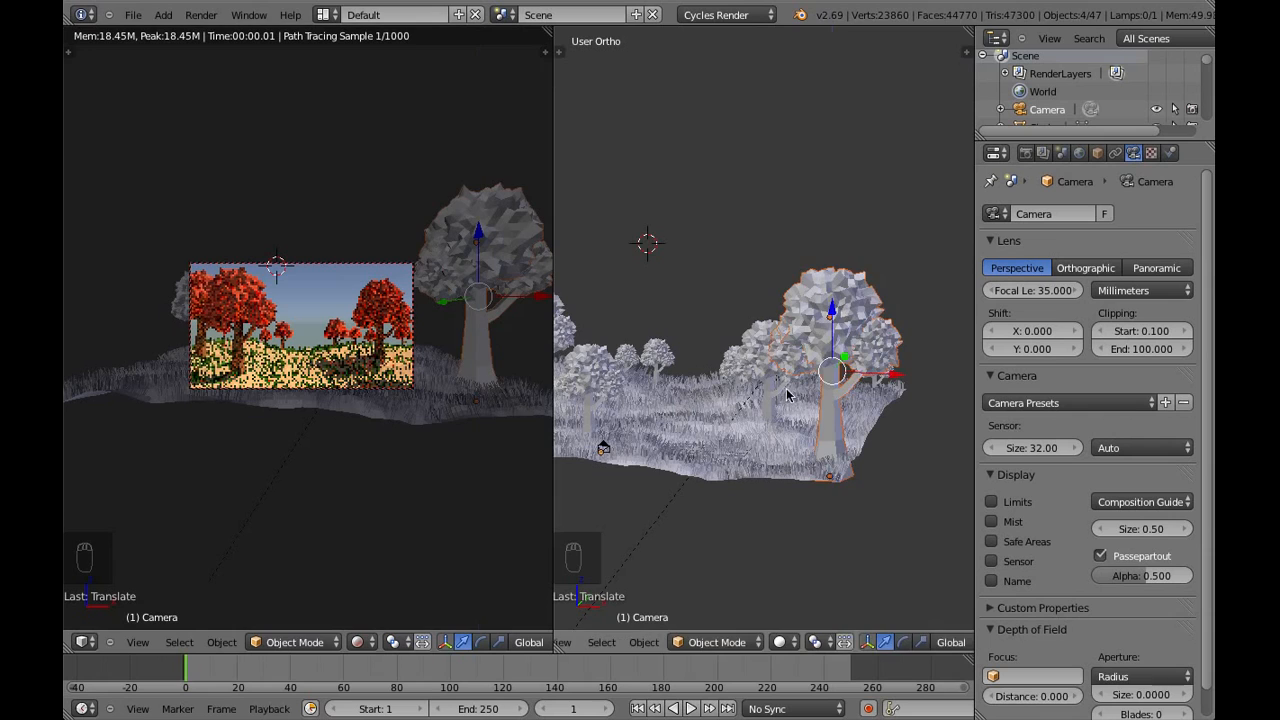
pyautogui.moveTo(840, 311); pyautogui.dragTo(828, 521, button='middle')
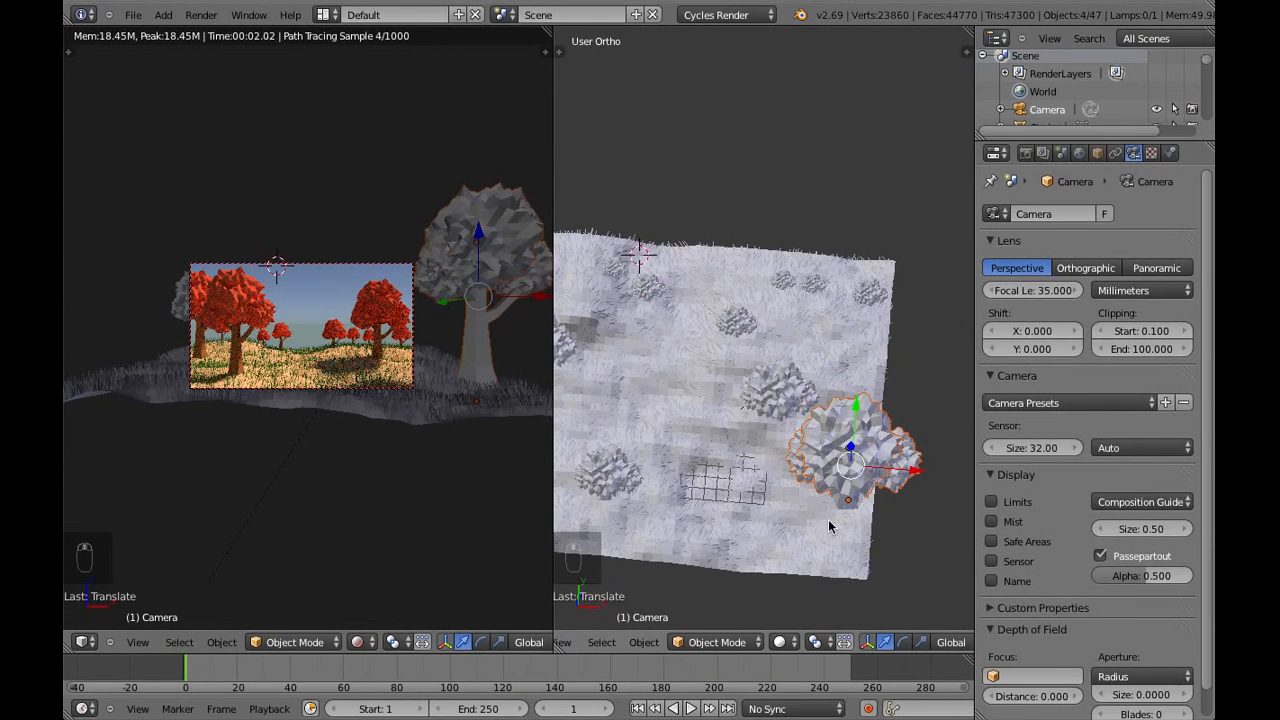
pyautogui.hotkey('shift', 'd')
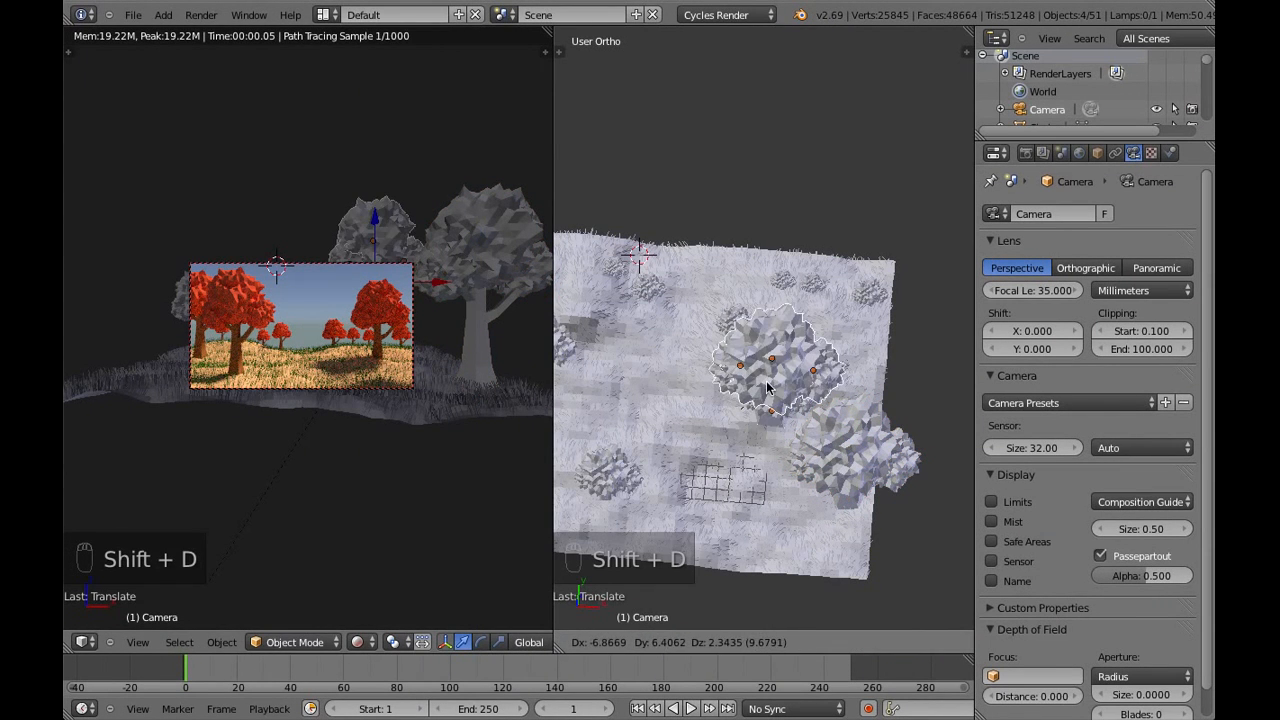
pyautogui.click(800, 380)
pyautogui.press('s')
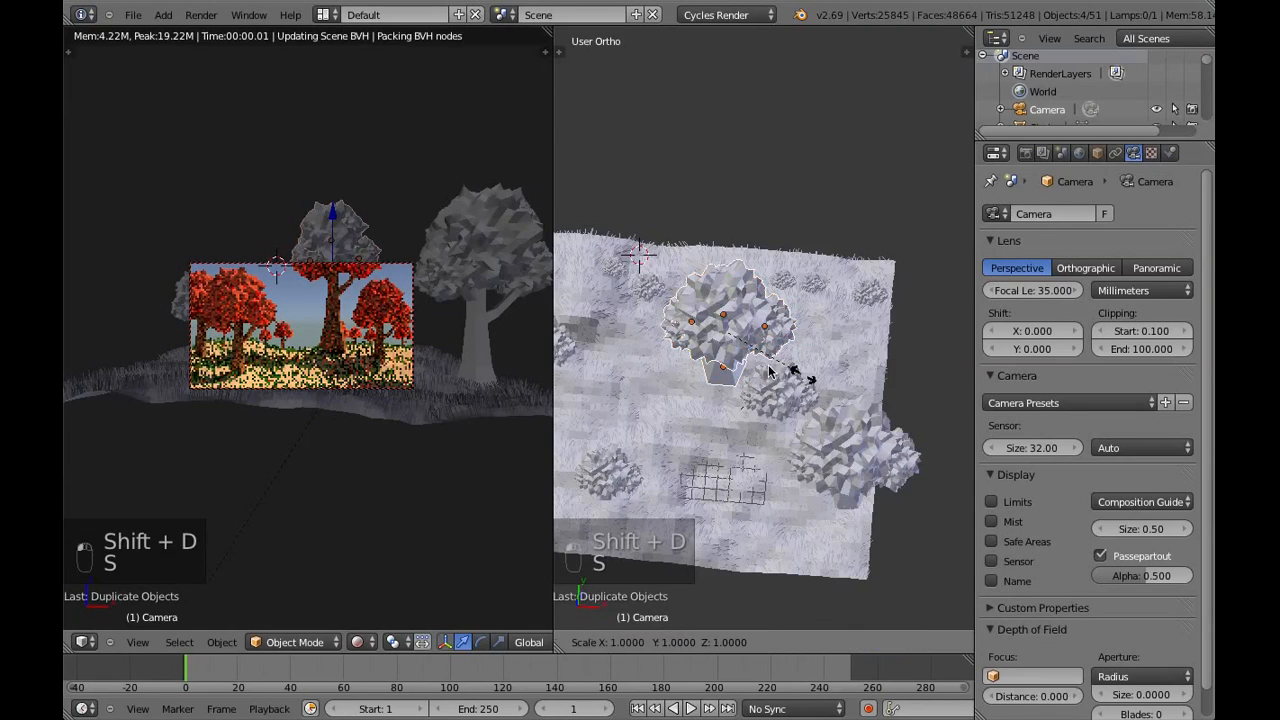
pyautogui.click(750, 365)
# Scale the new mid-distance copy up slightly and lower it along Z onto the hill
pyautogui.moveTo(755, 398); pyautogui.dragTo(789, 362, button='middle')
pyautogui.press('s')
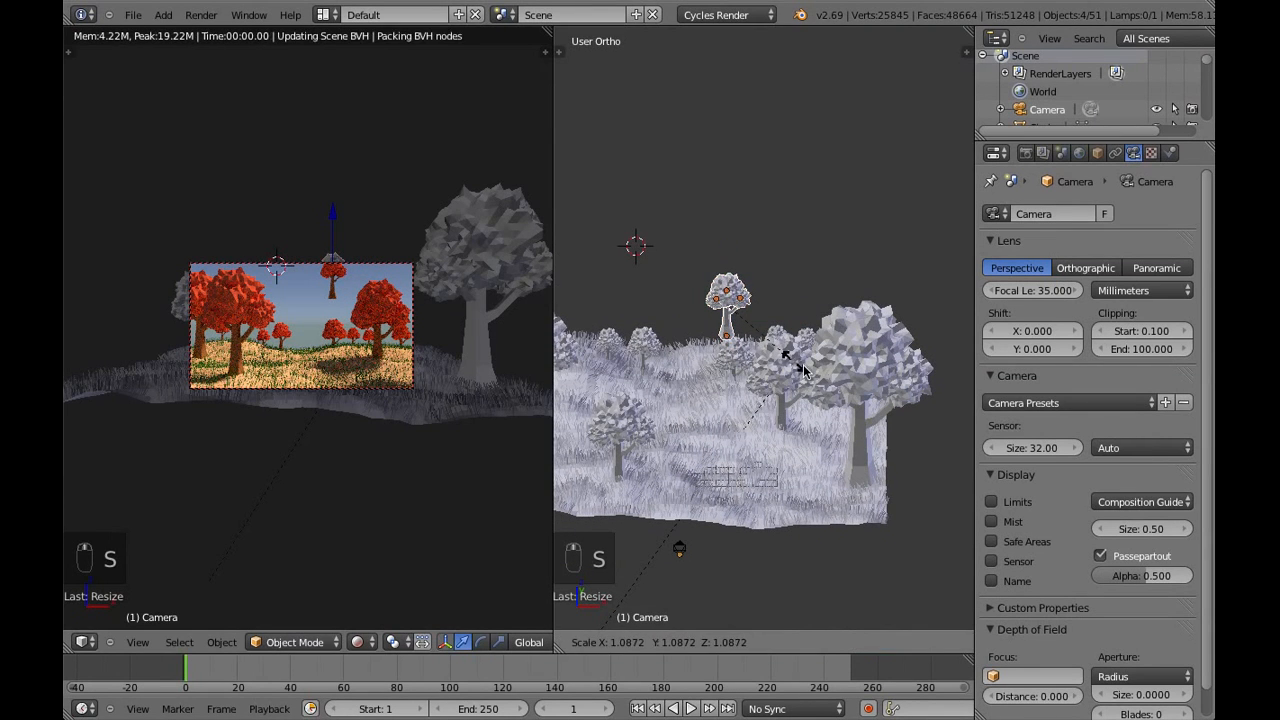
pyautogui.click(814, 371)
pyautogui.press('g')
pyautogui.press('z')
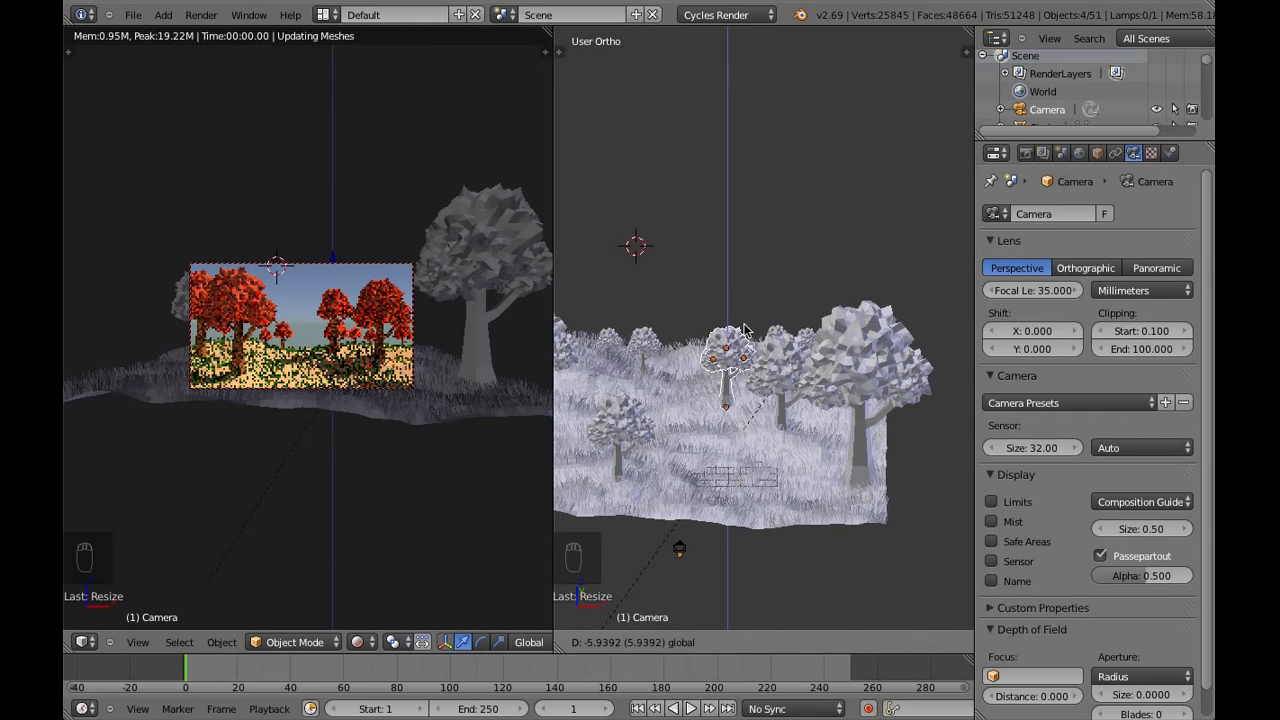
pyautogui.click(785, 370)
# Move the mid-distance copy about 1.9 units along X beside the right tree and deselect everything
pyautogui.press('g')
pyautogui.press('x')
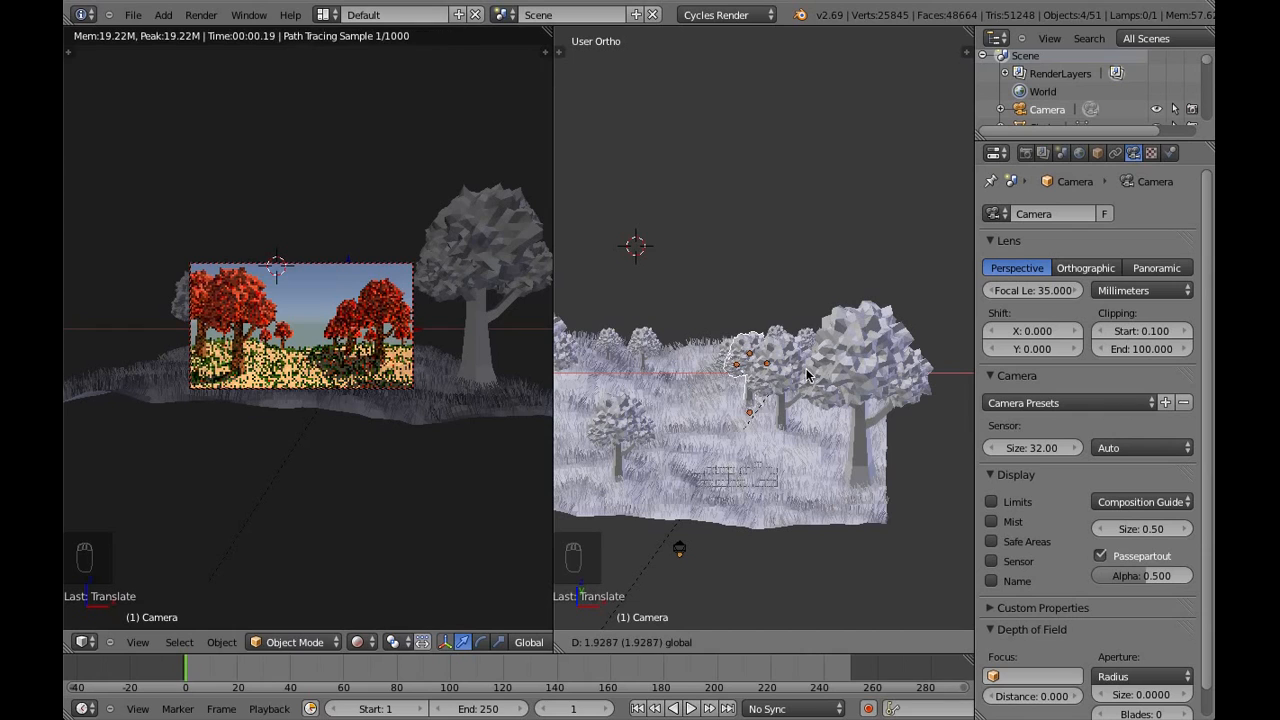
pyautogui.click(782, 420)
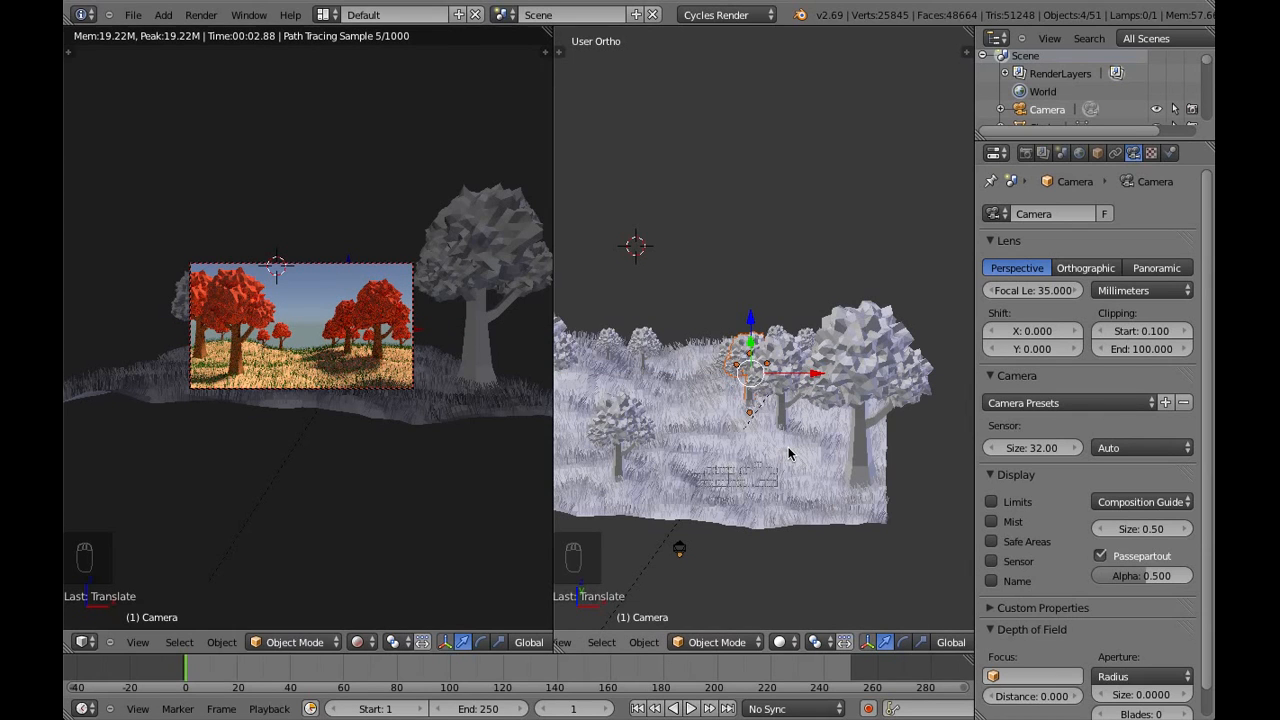
pyautogui.press('a')
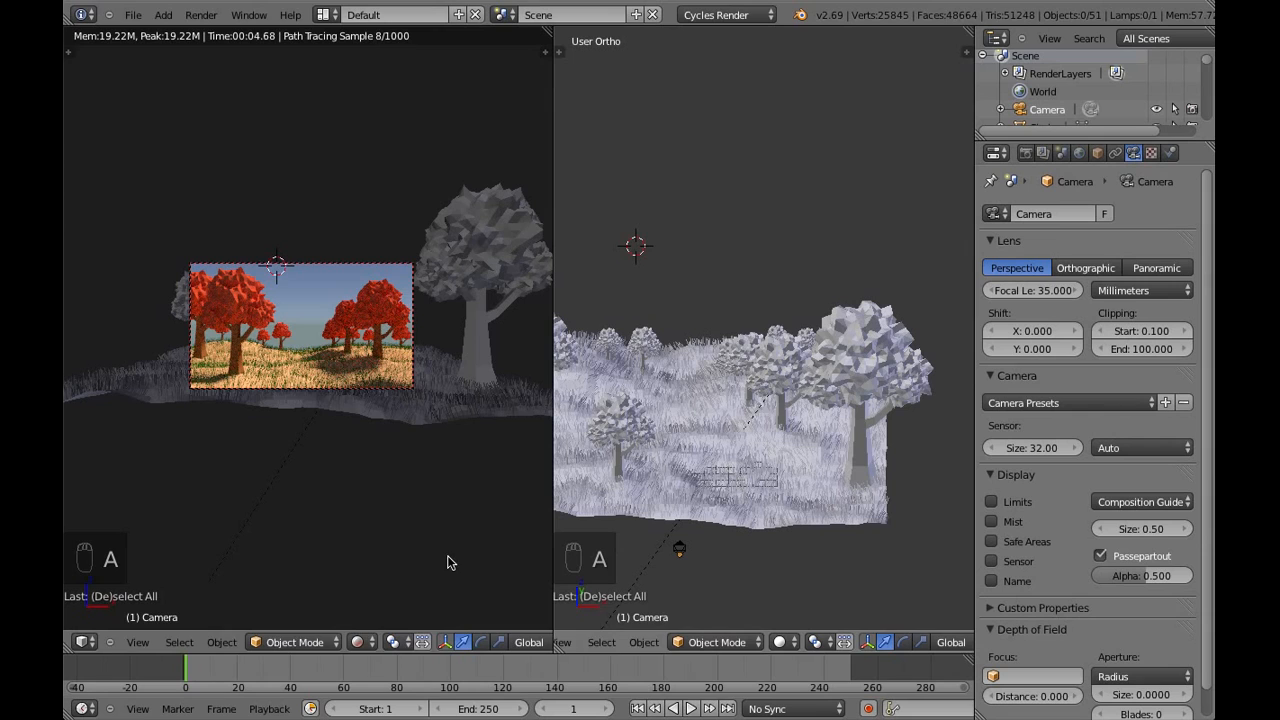
# Switch the camera view to solid shading and enable a transparent film background in the render settings
pyautogui.click(357, 642)
pyautogui.click(376, 586)
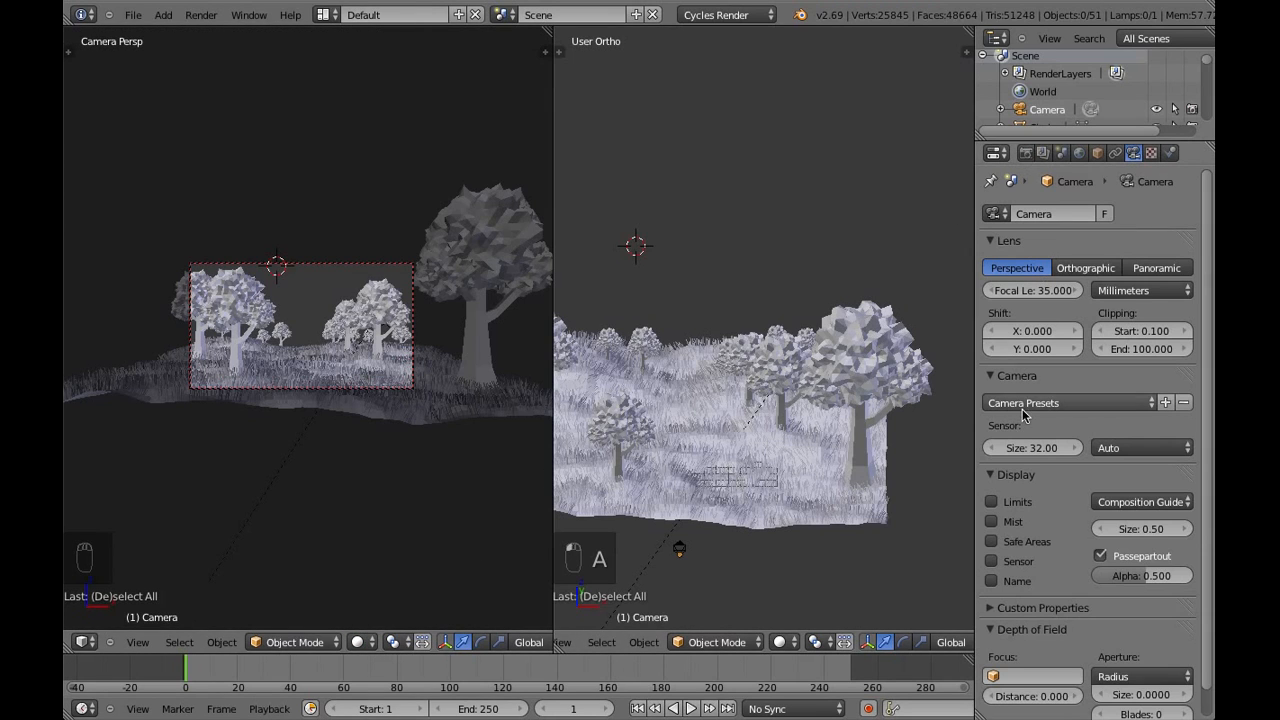
pyautogui.click(1007, 476)
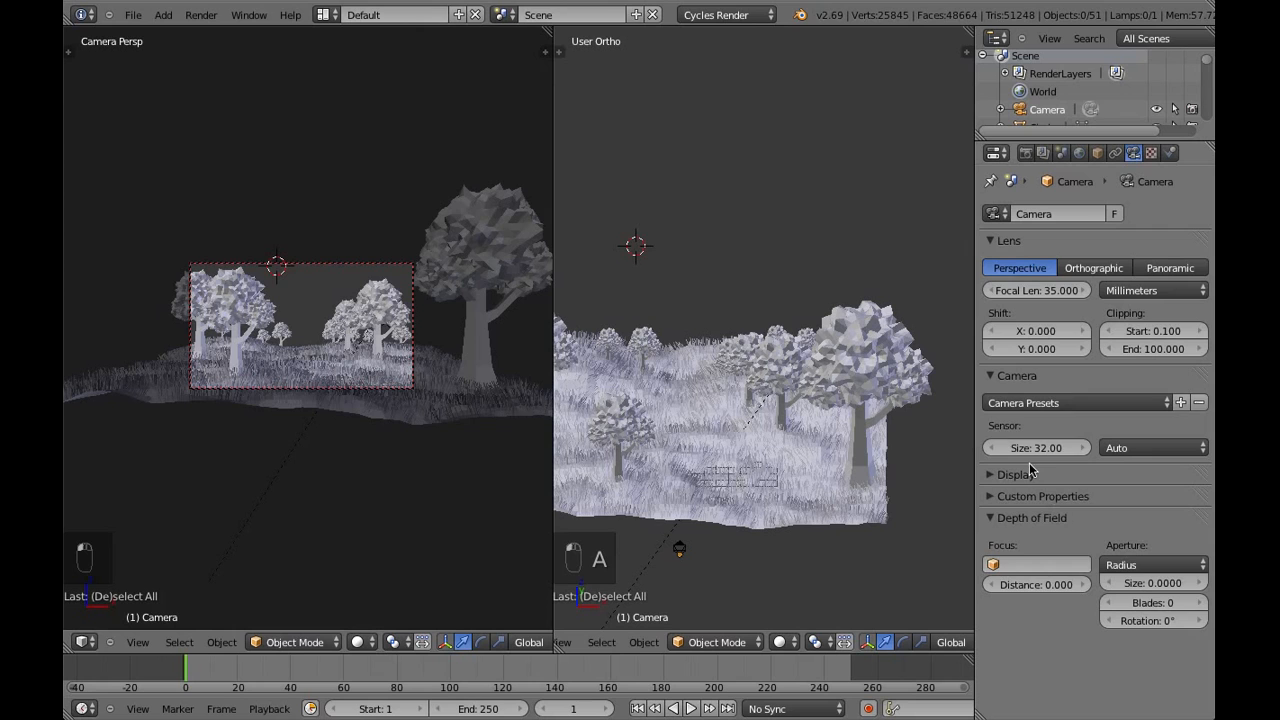
pyautogui.click(1025, 153)
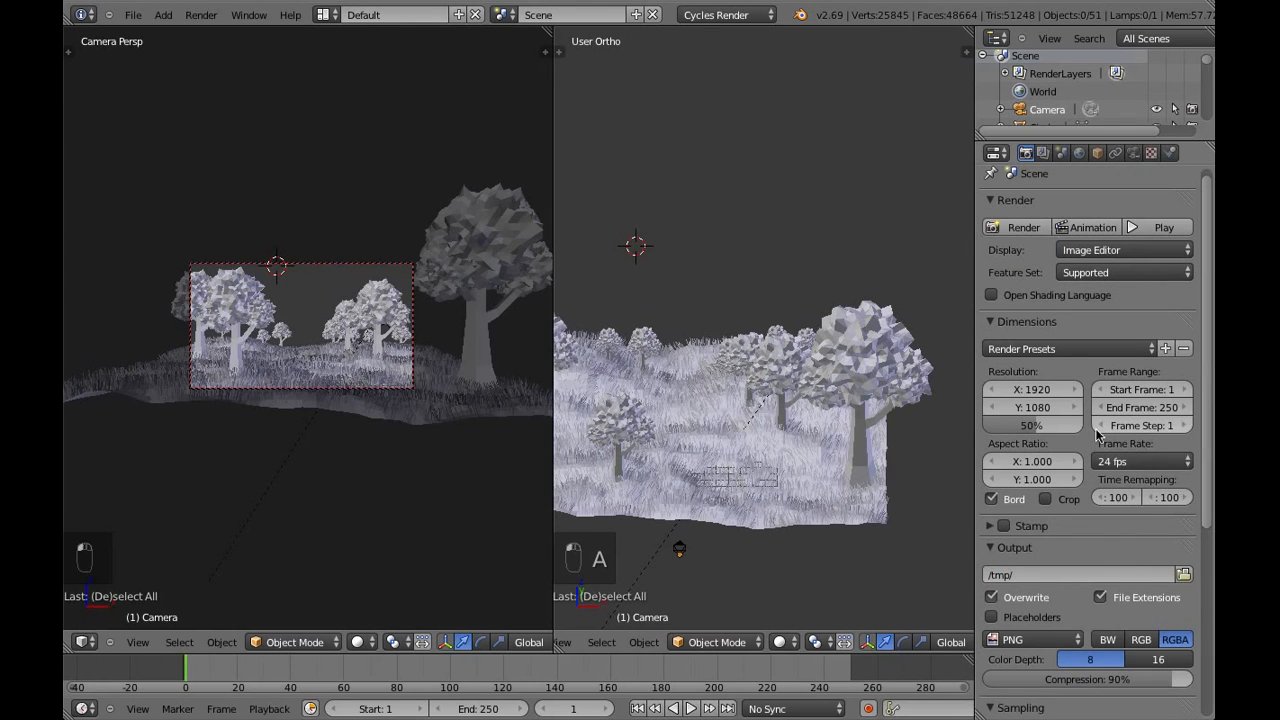
pyautogui.scroll(-7, 1090, 440)
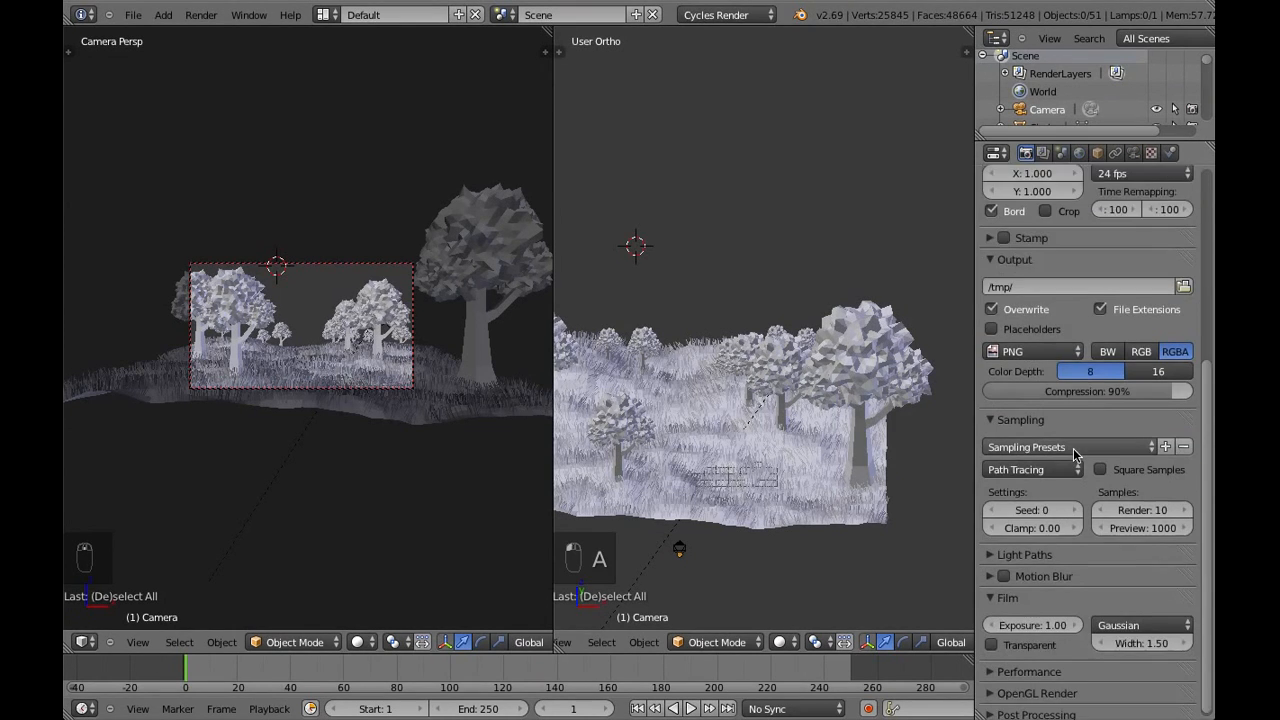
pyautogui.scroll(-1, 1075, 455)
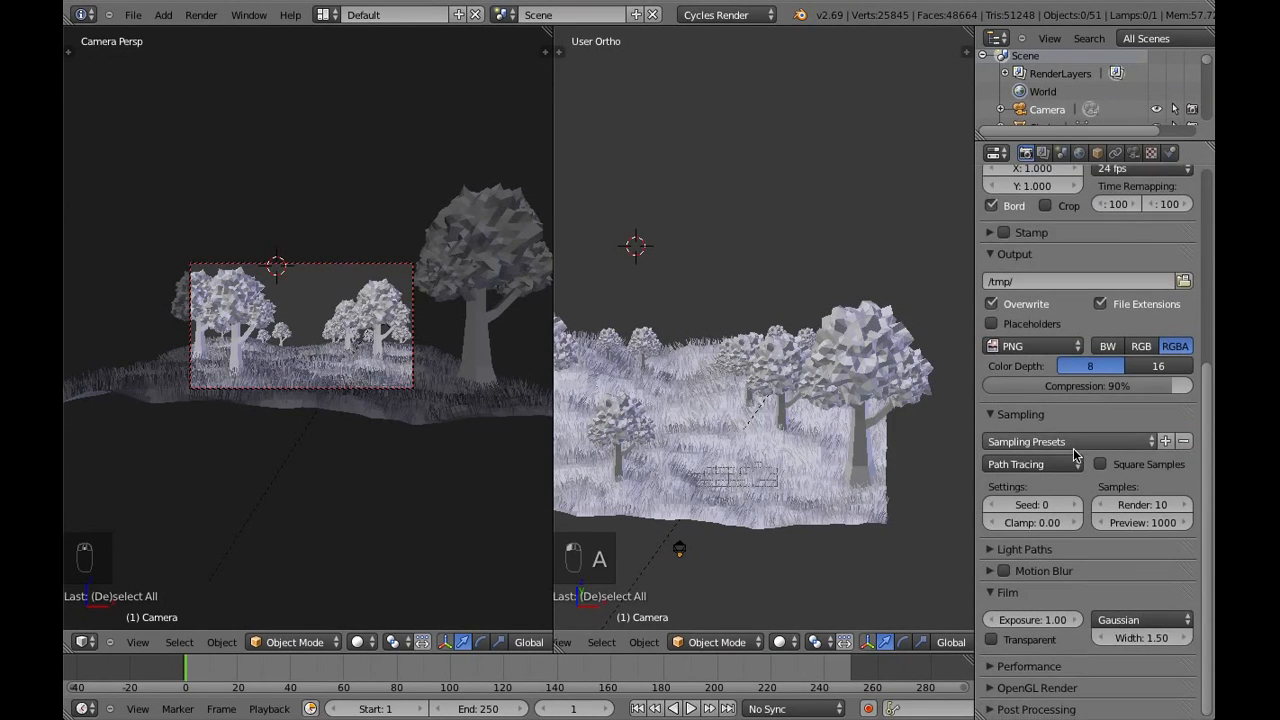
pyautogui.click(993, 640)
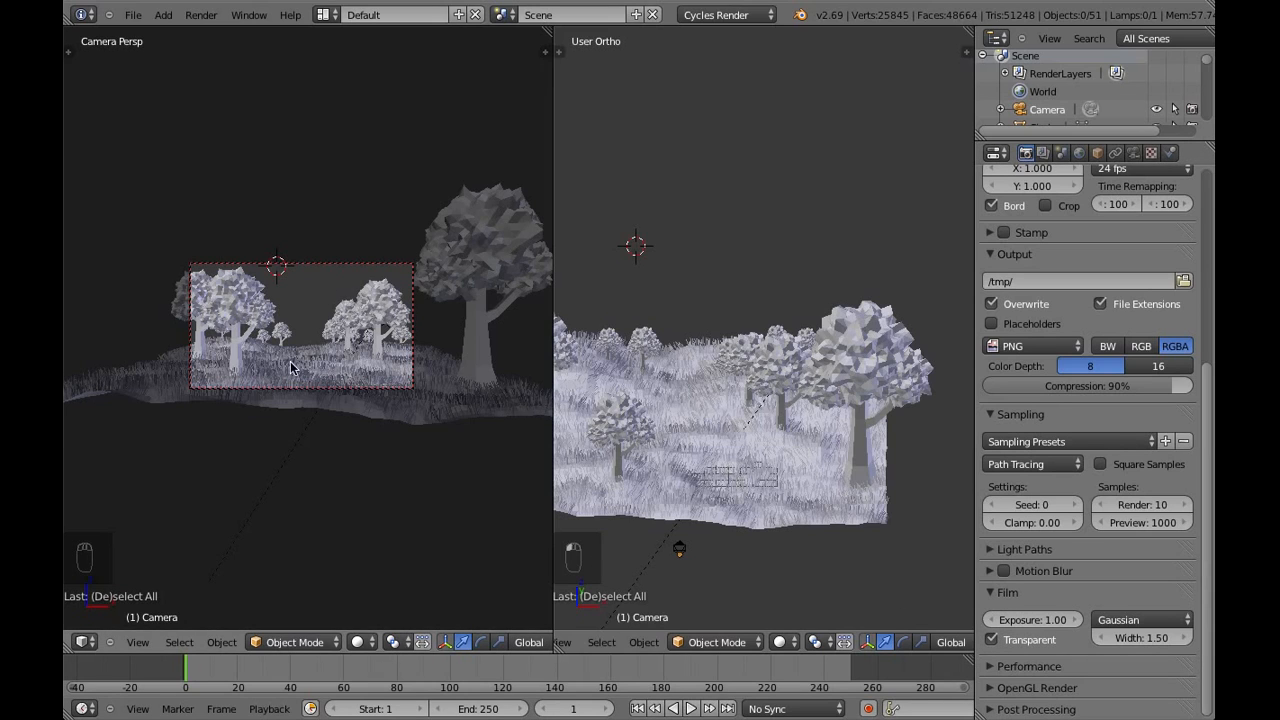
pyautogui.scroll(5, 1070, 257)
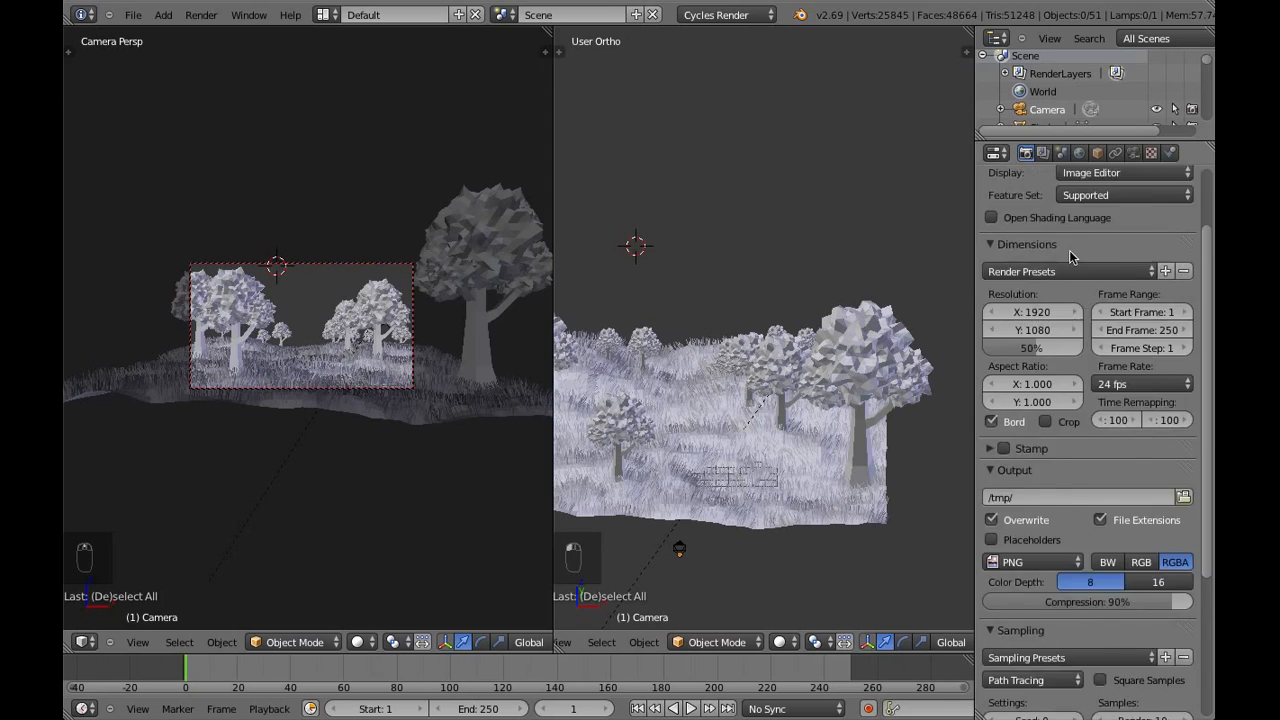
pyautogui.scroll(2, 1070, 257)
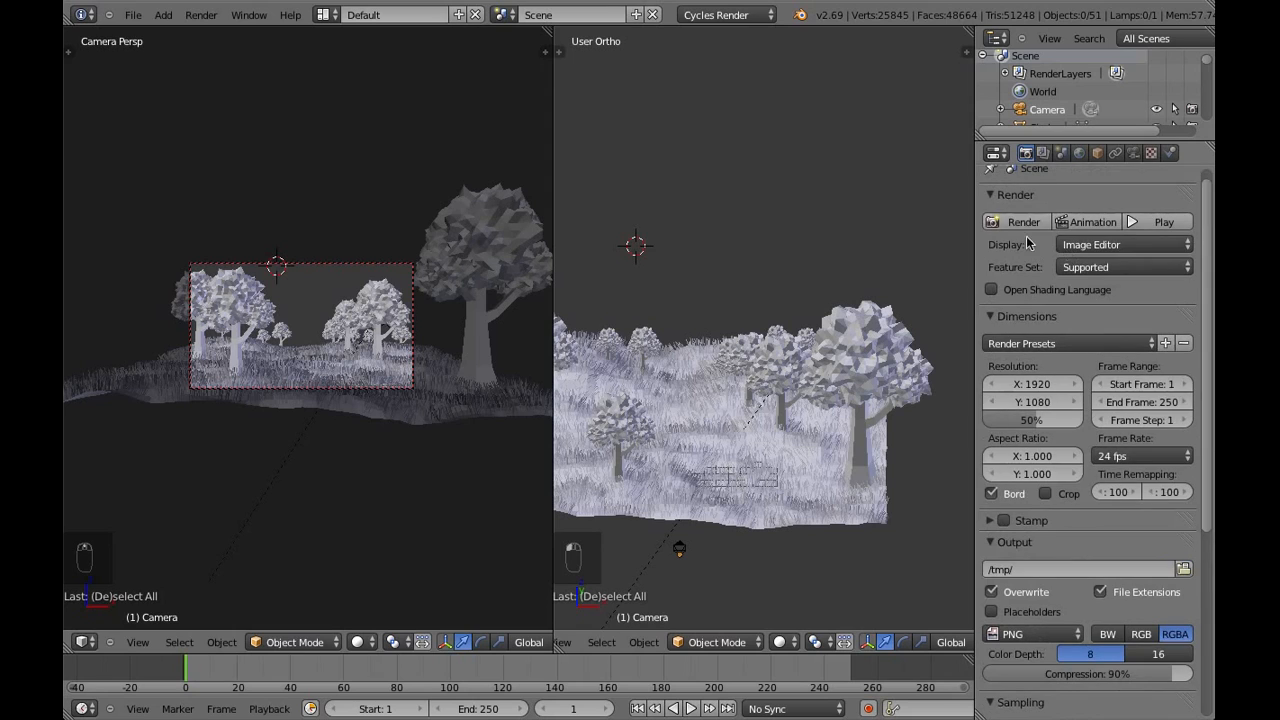
# Save the scene over tutorial1.blend in the projects folder
pyautogui.click(133, 15)
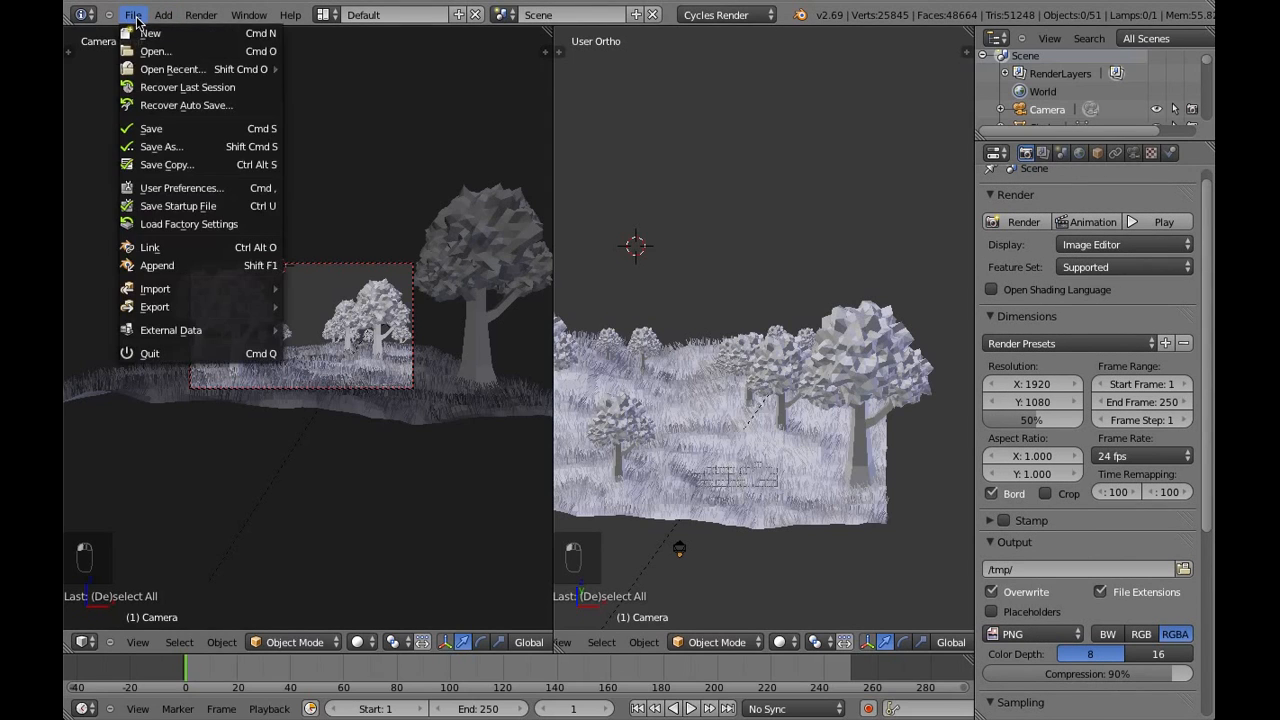
pyautogui.click(168, 147)
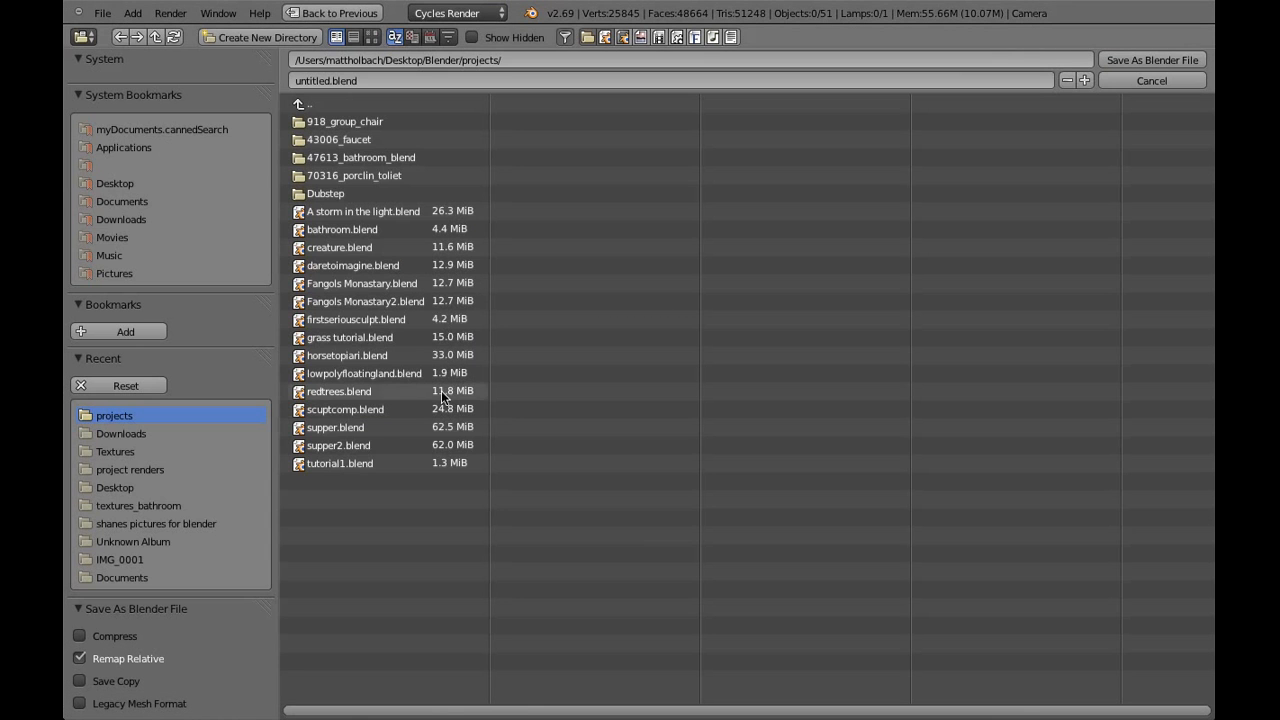
pyautogui.click(373, 463)
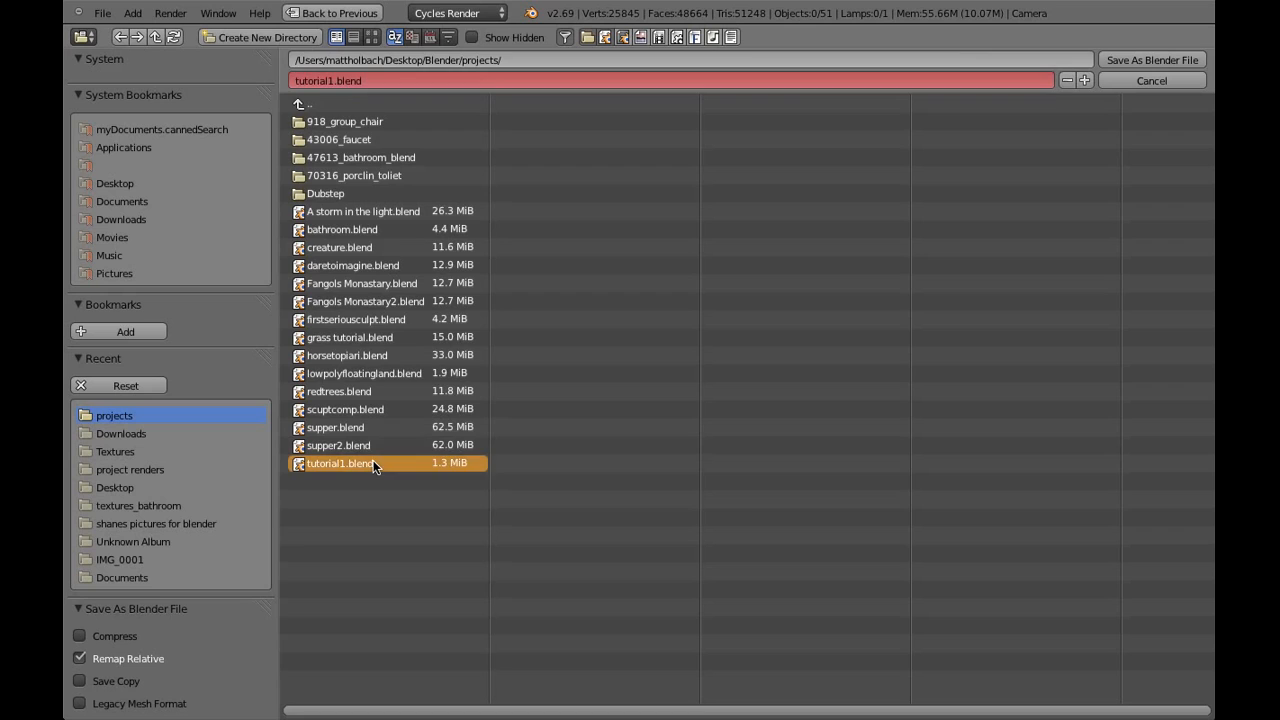
pyautogui.click(1137, 60)
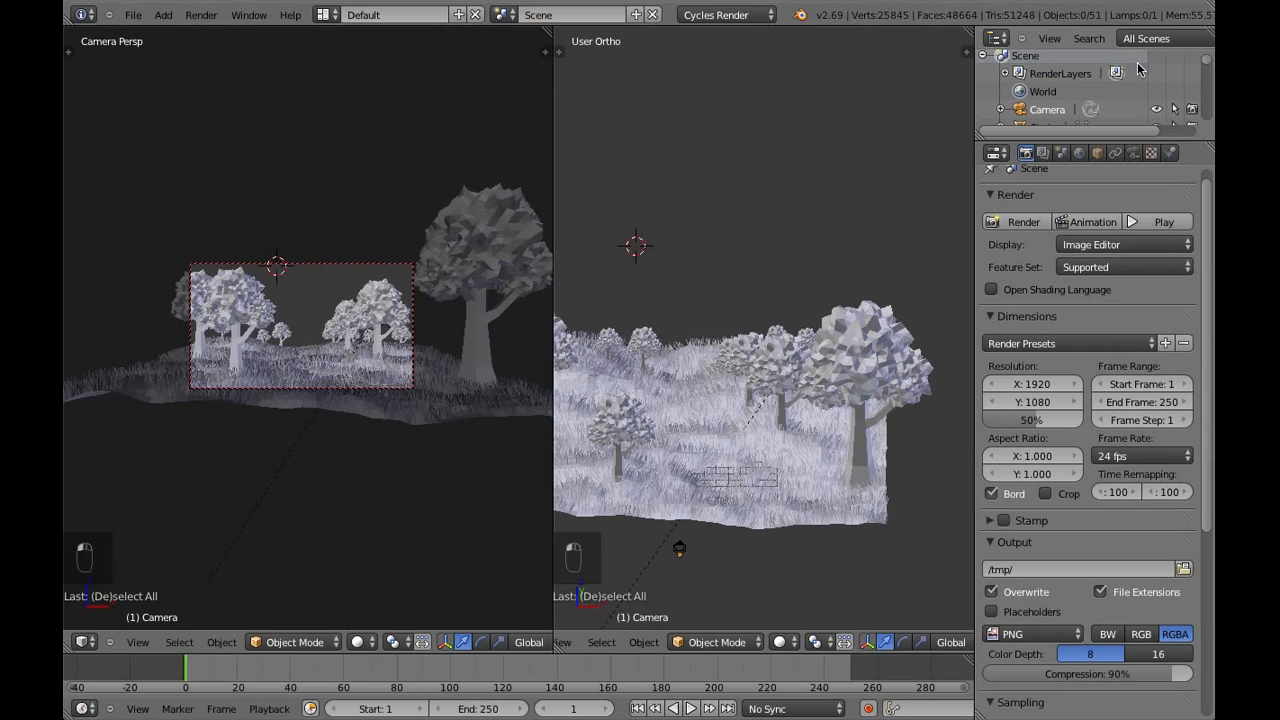
# Render the still image and widen the area showing the render result
pyautogui.click(1030, 222)
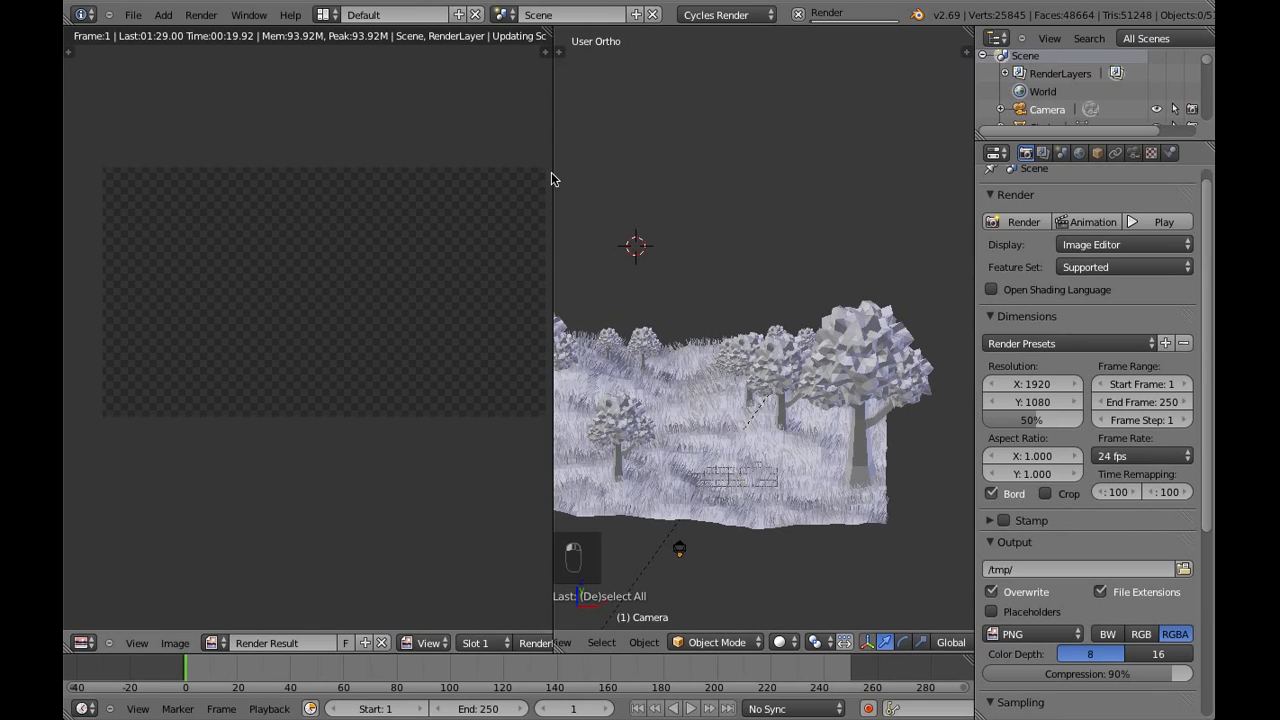
pyautogui.moveTo(554, 171); pyautogui.dragTo(691, 172)
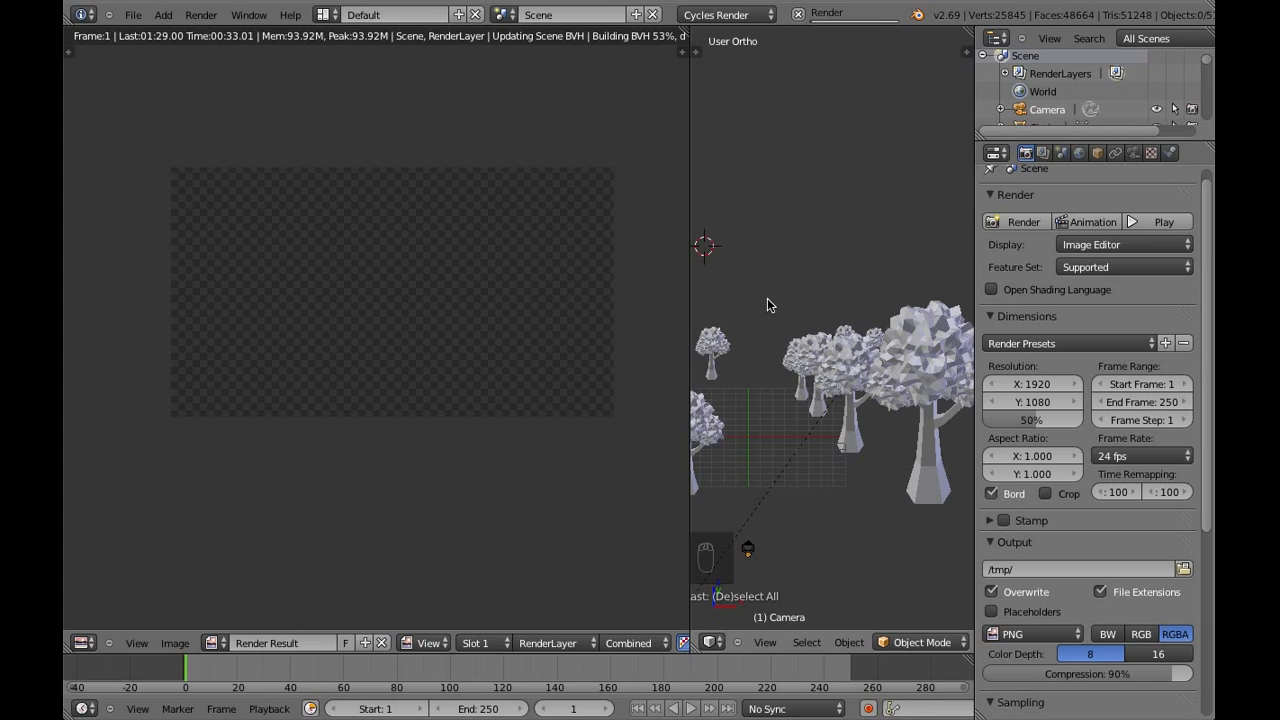
pyautogui.scroll(-2, 786, 365)
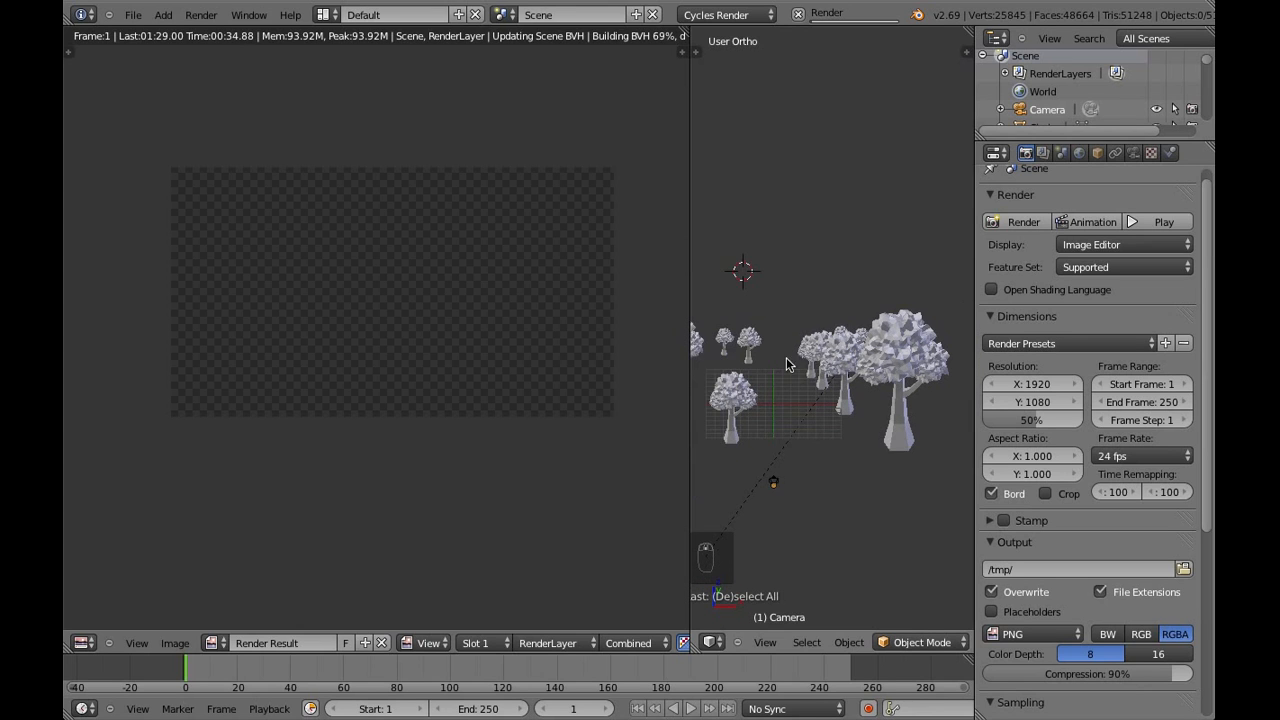
pyautogui.moveTo(786, 365)
pyautogui.mouseDown(button='middle')
pyautogui.moveTo(942, 345)
pyautogui.moveTo(897, 318)
pyautogui.moveTo(768, 336)
pyautogui.moveTo(920, 335)
pyautogui.moveTo(760, 340)
pyautogui.moveTo(855, 349)
pyautogui.moveTo(800, 347)
pyautogui.moveTo(833, 346)
pyautogui.mouseUp(button='middle')
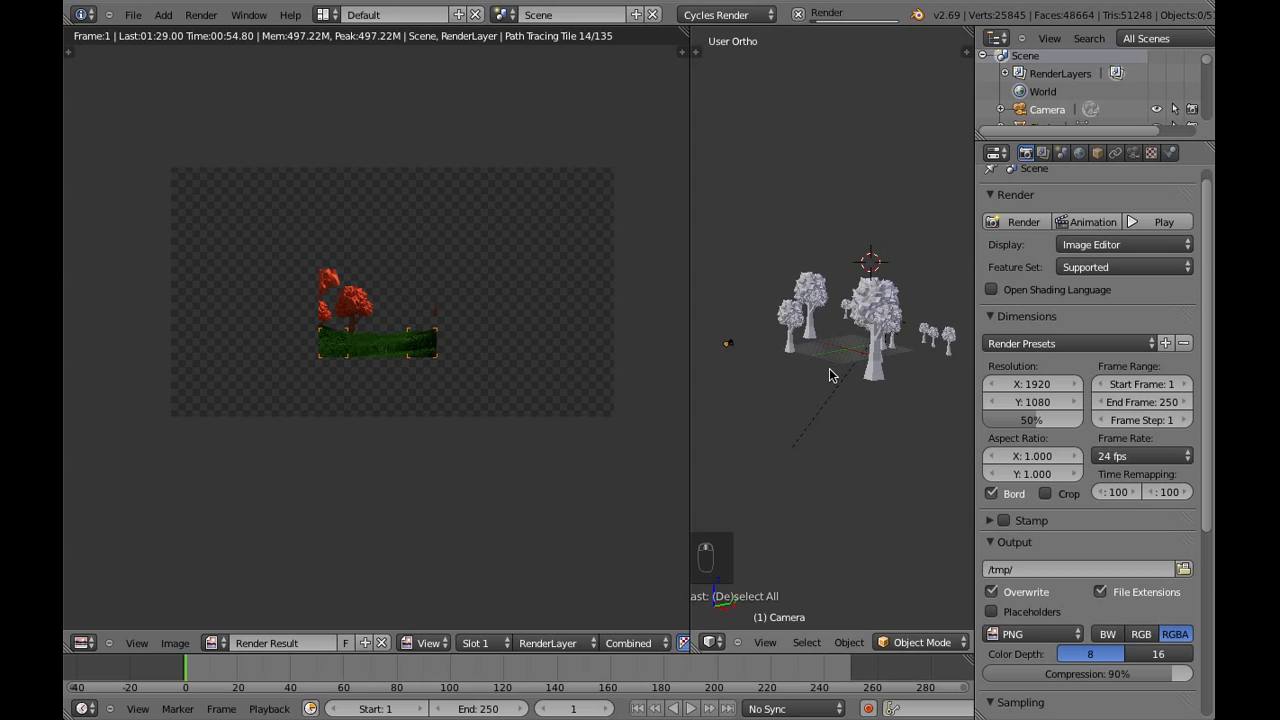
pyautogui.moveTo(829, 375); pyautogui.dragTo(889, 382, button='middle')
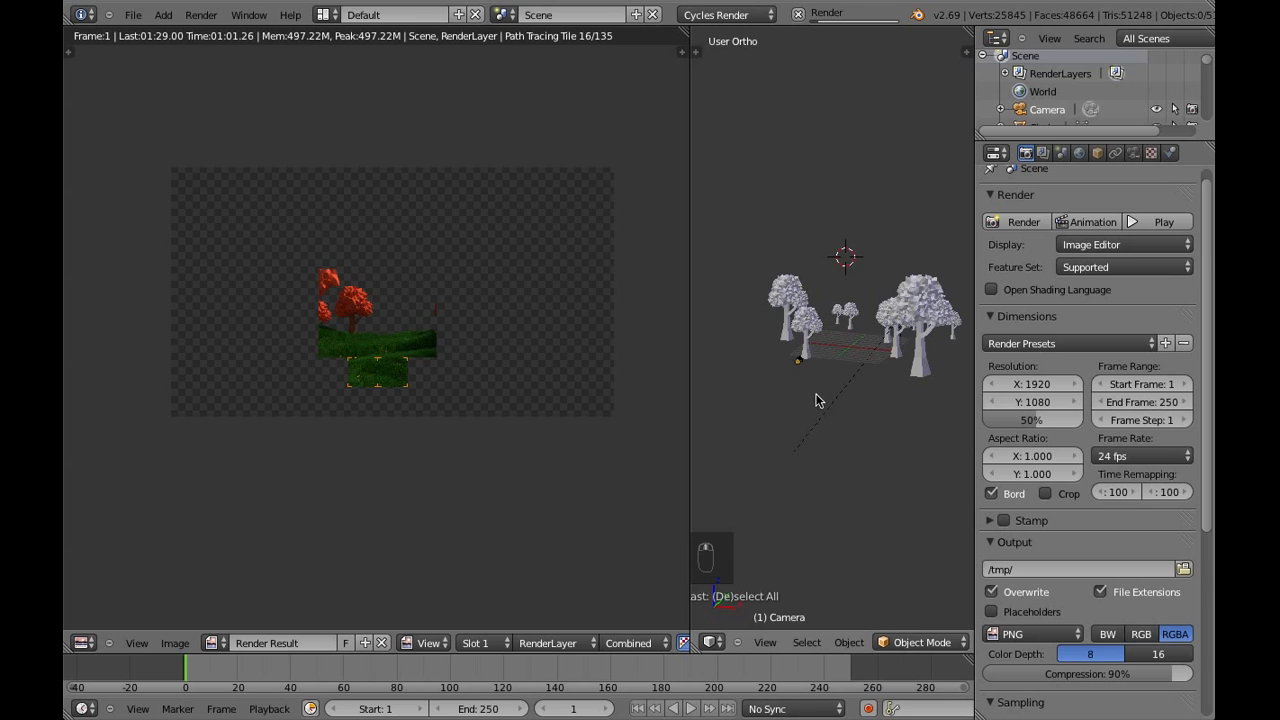
pyautogui.moveTo(817, 397); pyautogui.dragTo(917, 410, button='middle')
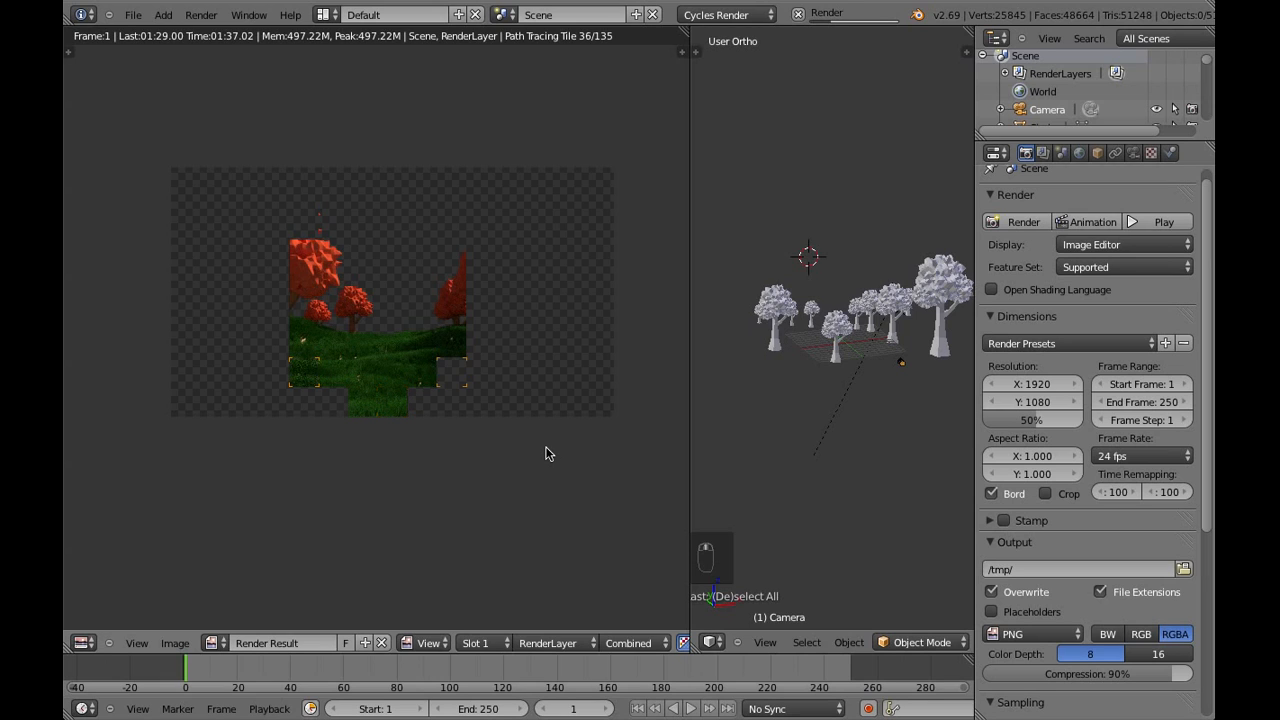
# Stop the running render and switch the render result area back to the 3D camera view
pyautogui.press('Escape')
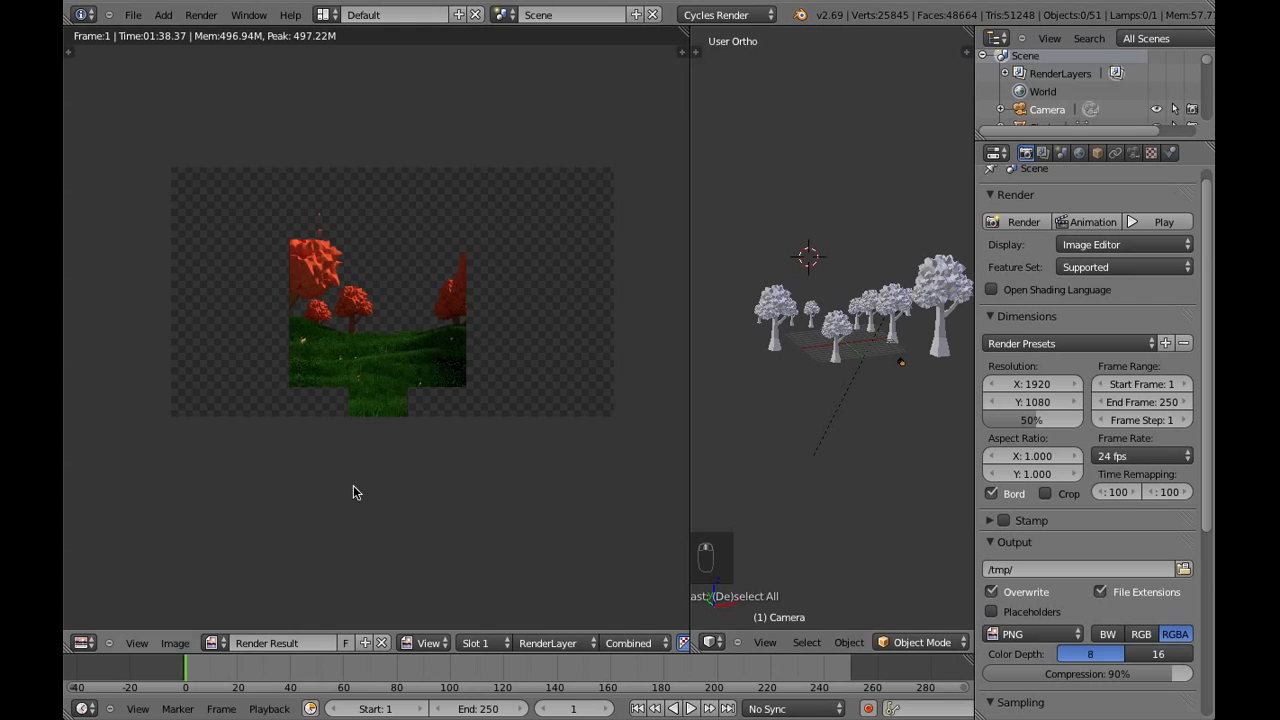
pyautogui.click(84, 643)
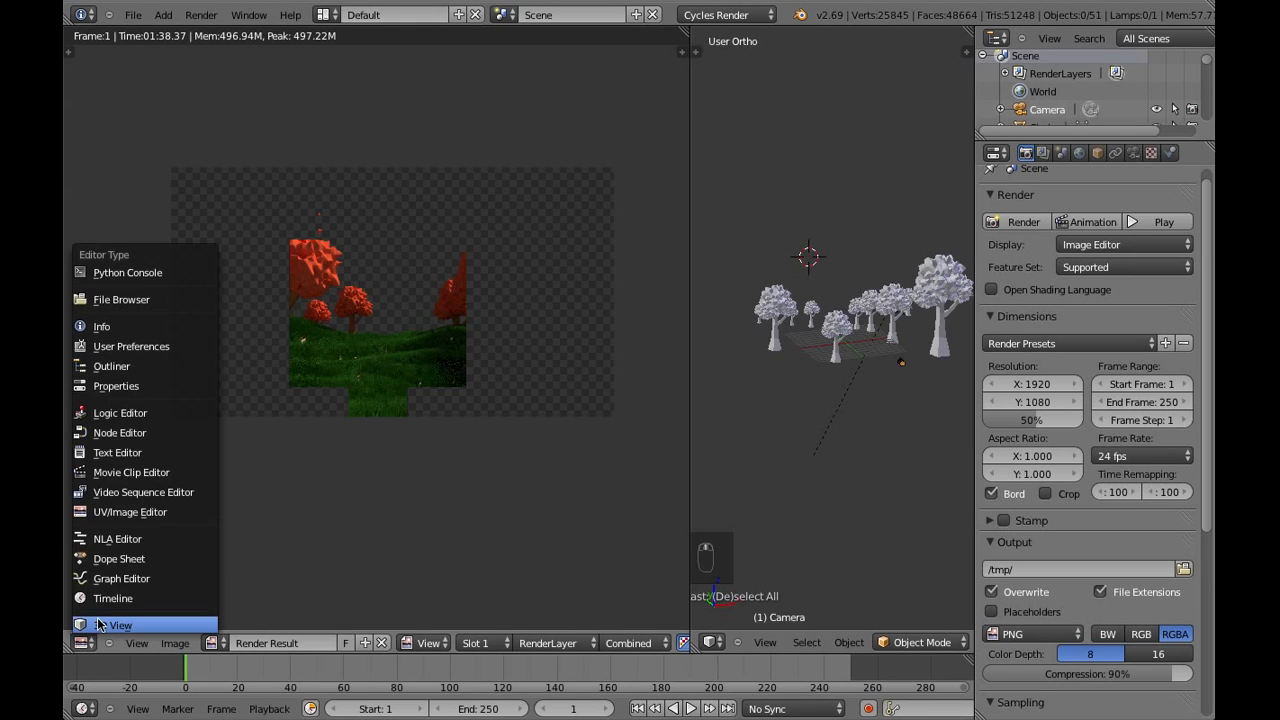
pyautogui.click(120, 631)
pyautogui.scroll(5, 355, 477)
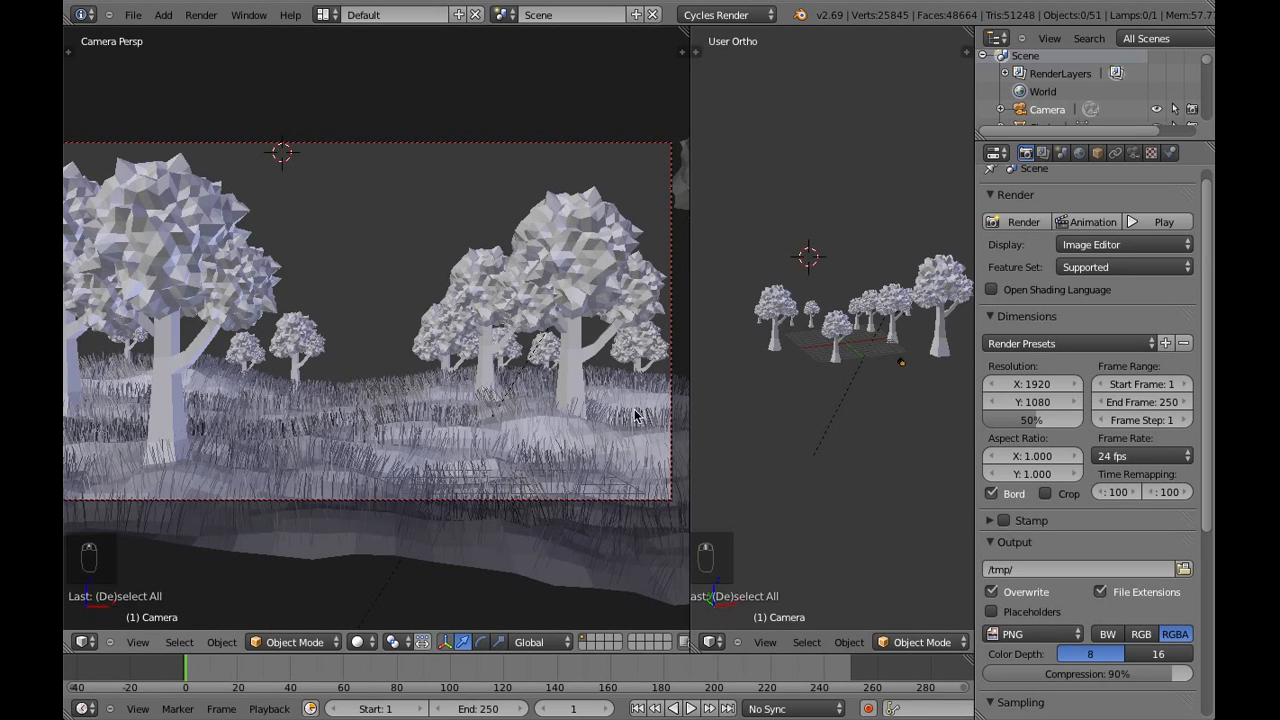
# Select the grassy ground plane and set its particle system's normal emitter velocity to 0.1
pyautogui.rightClick(523, 449)
pyautogui.click(1206, 154)
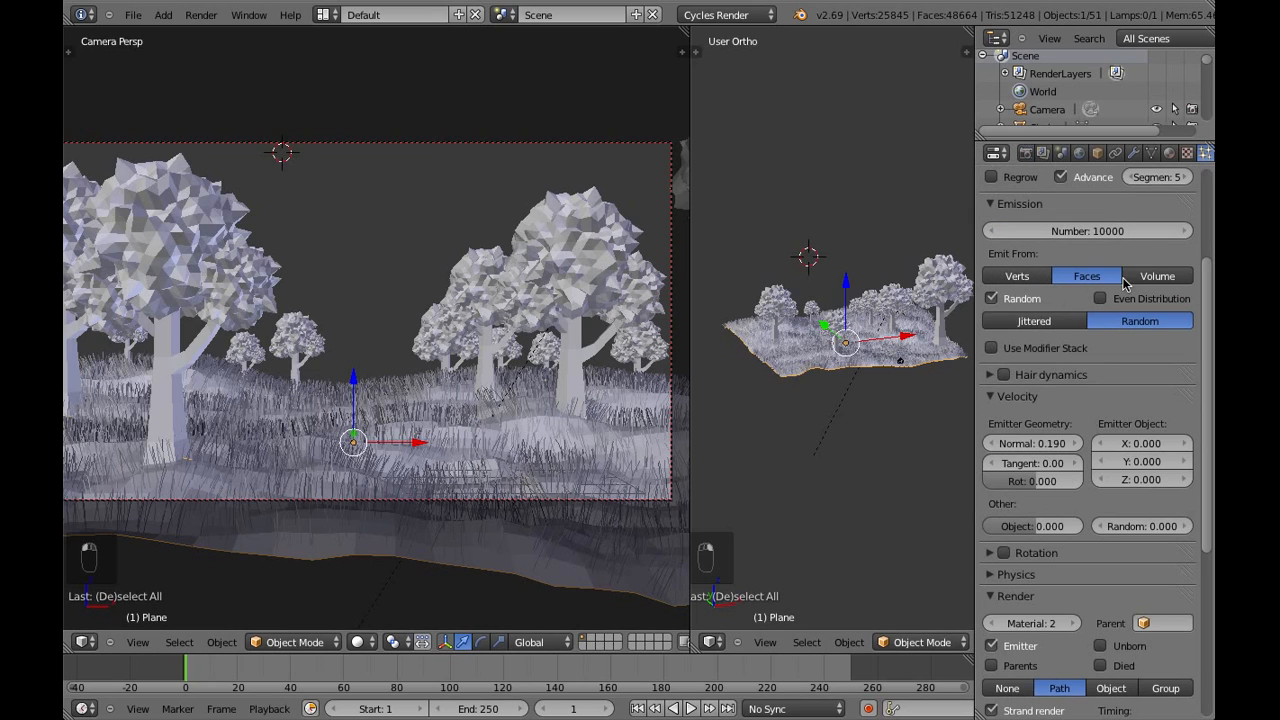
pyautogui.click(1048, 445)
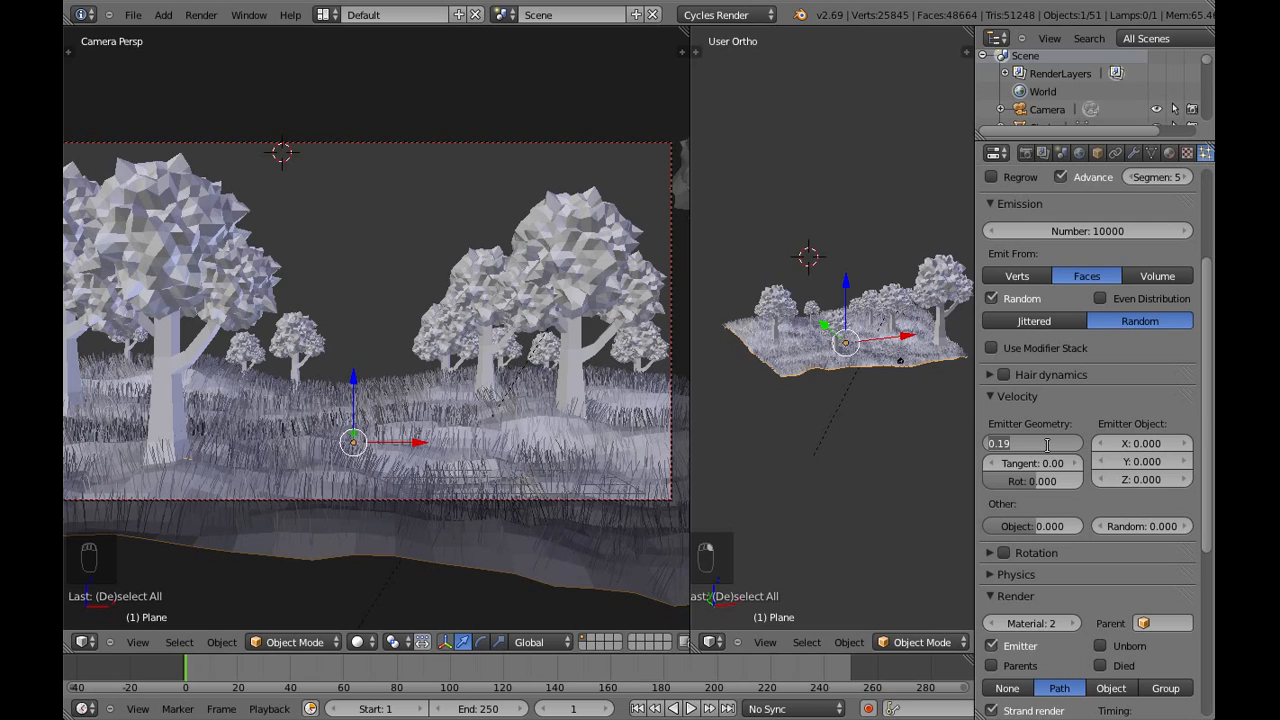
pyautogui.press('BackSpace')
pyautogui.press('Return')
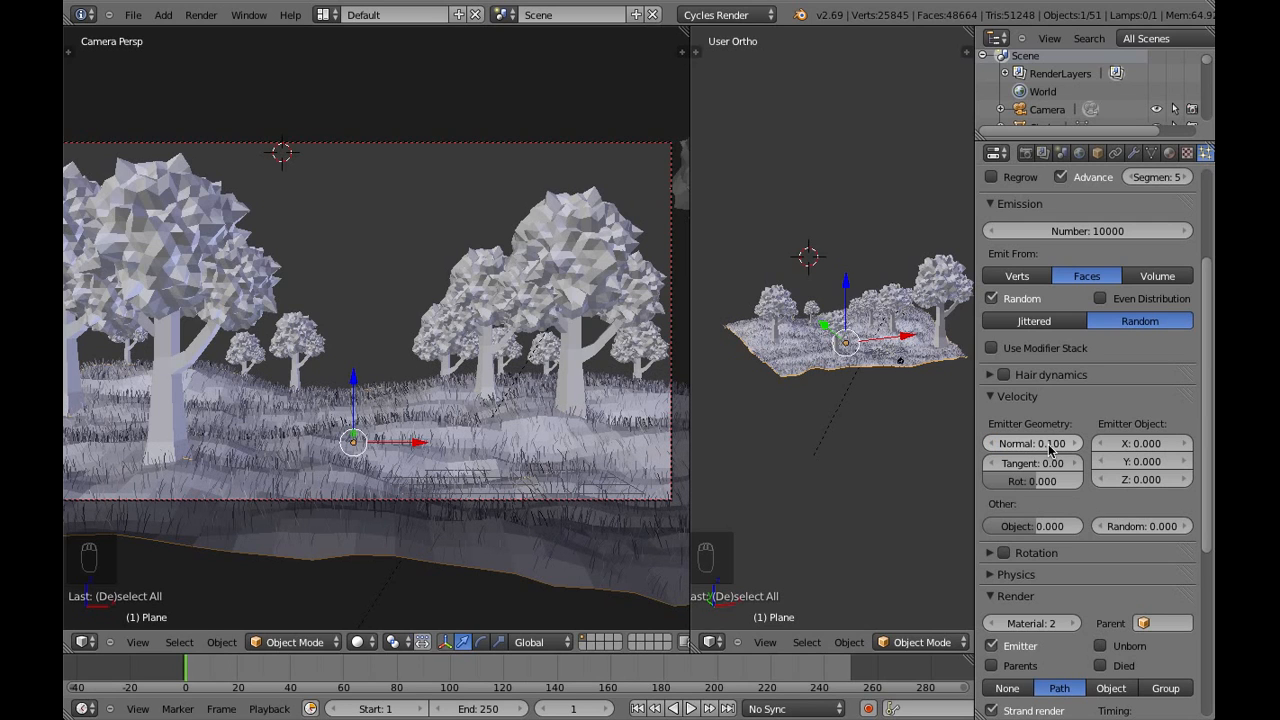
# Render the scene again and examine how the shortened grass covers the ground in the emerging image
pyautogui.click(1025, 152)
pyautogui.click(1022, 224)
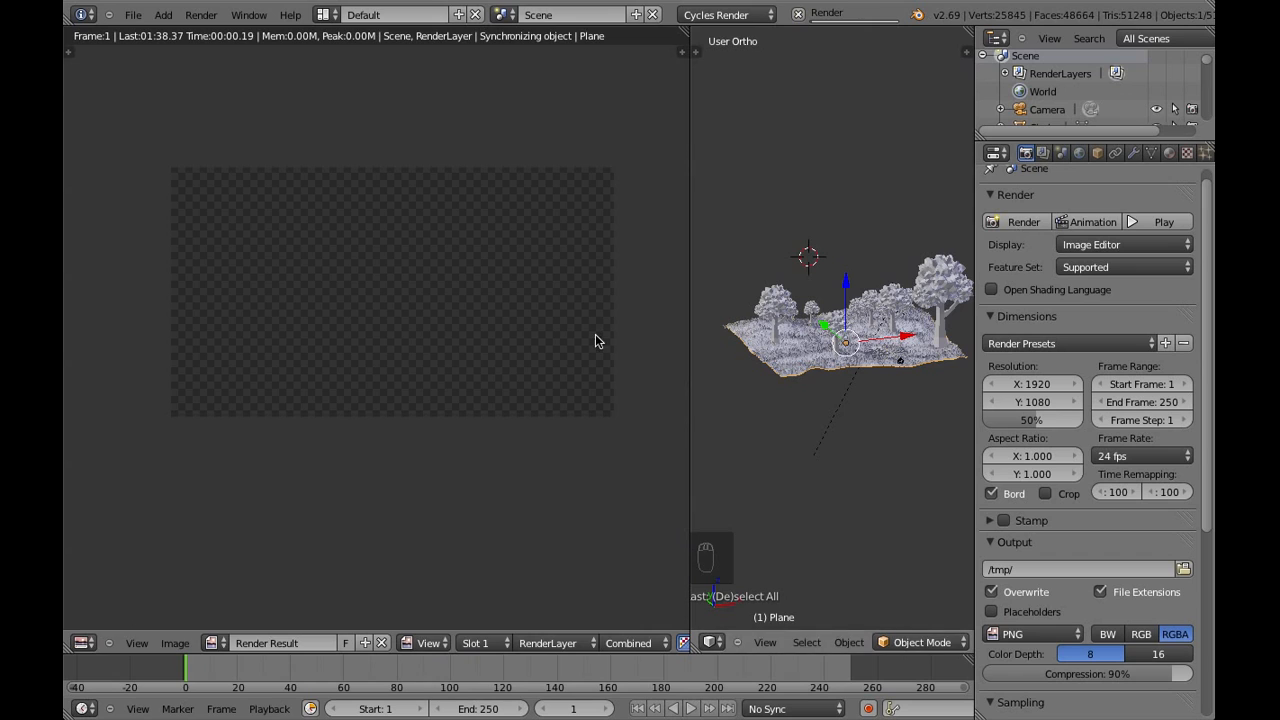
pyautogui.moveTo(535, 331); pyautogui.dragTo(526, 391, button='middle')
pyautogui.scroll(1, 526, 391)
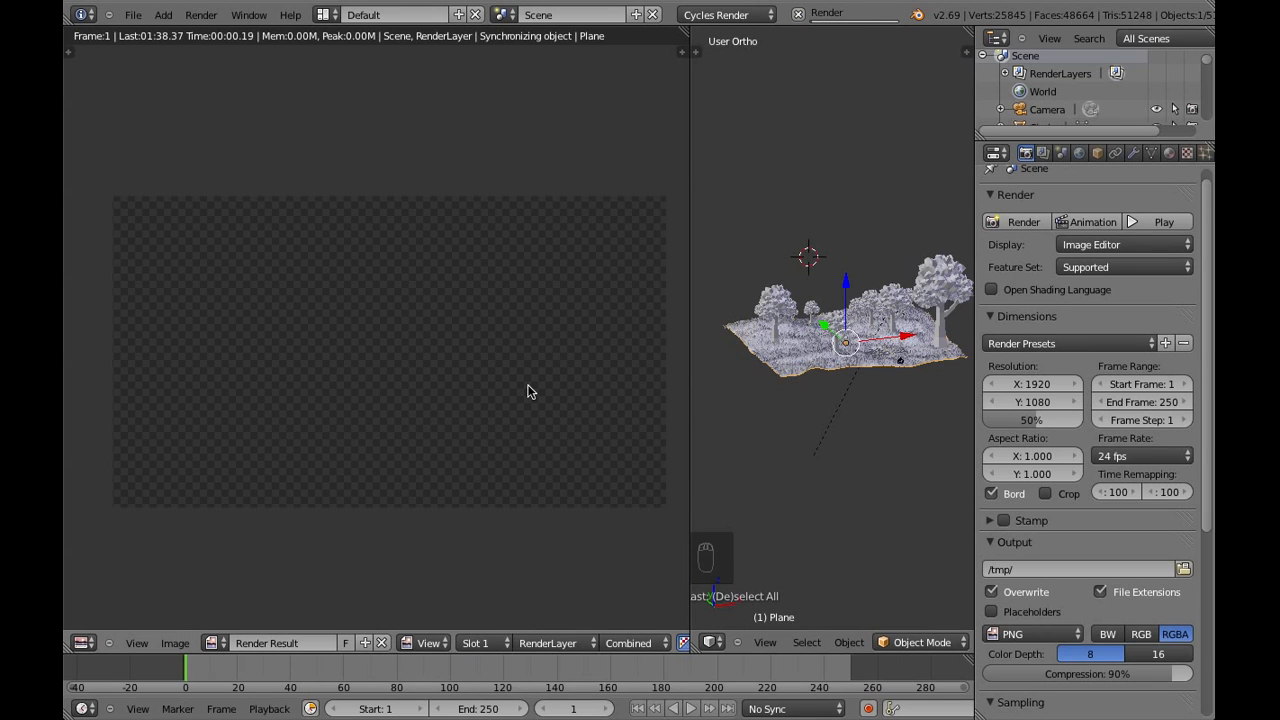
pyautogui.scroll(-7, 1212, 300)
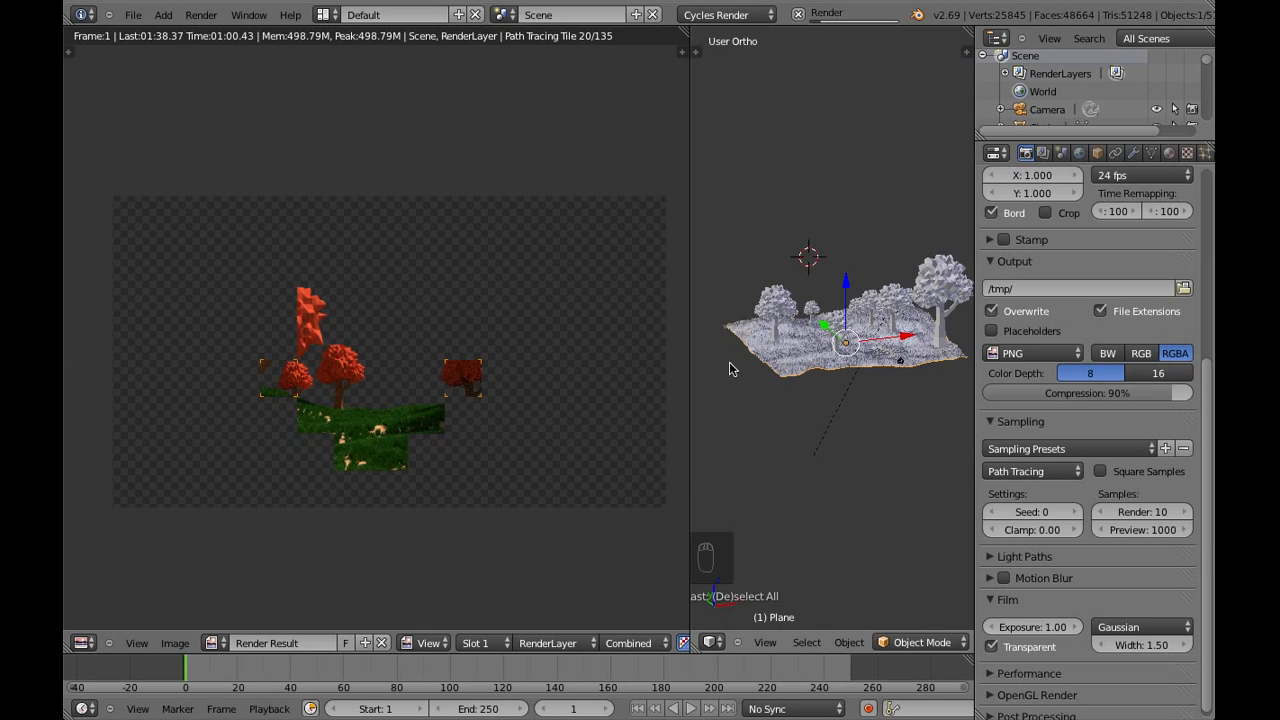
pyautogui.scroll(5, 465, 437)
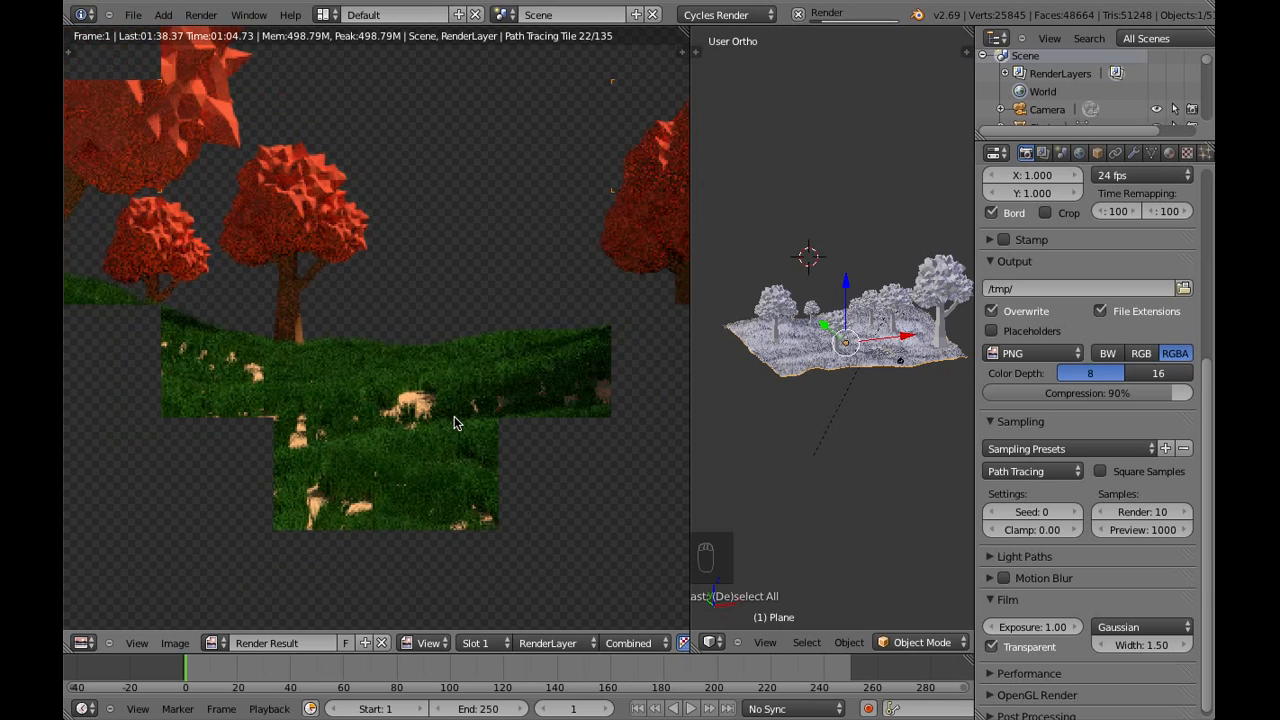
pyautogui.scroll(-1, 453, 423)
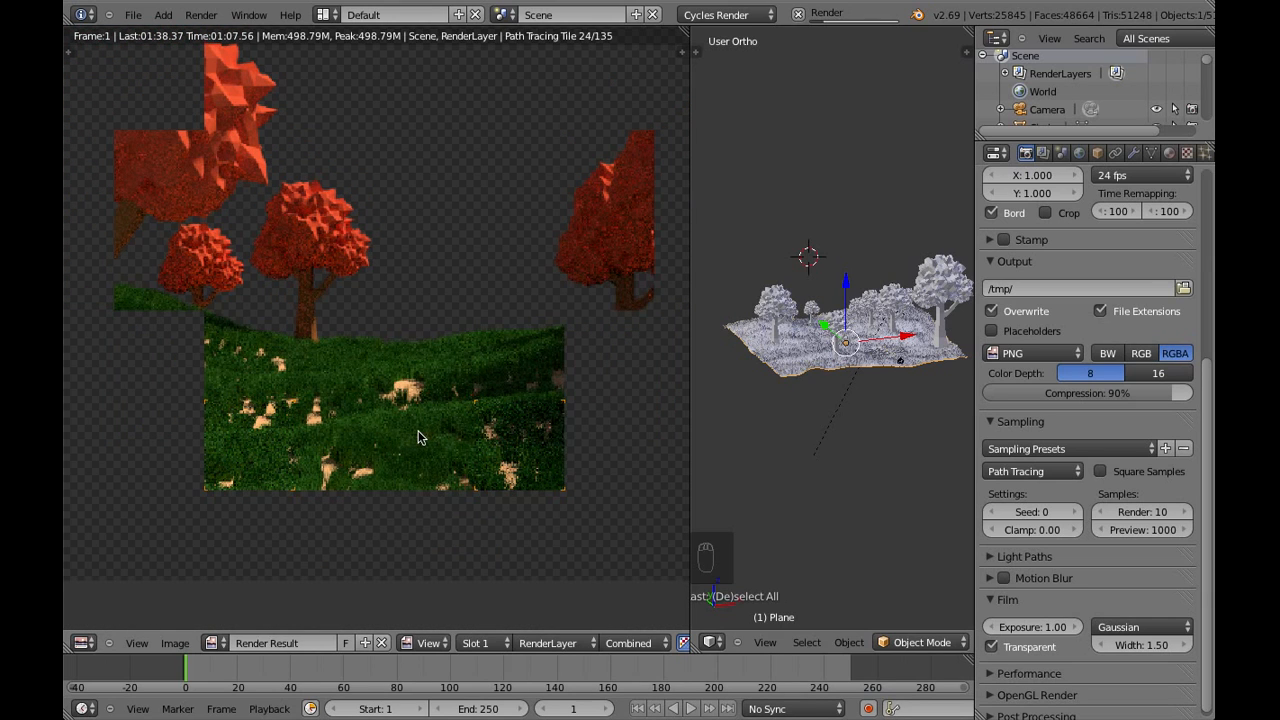
pyautogui.scroll(-2, 418, 433)
pyautogui.scroll(-2, 418, 430)
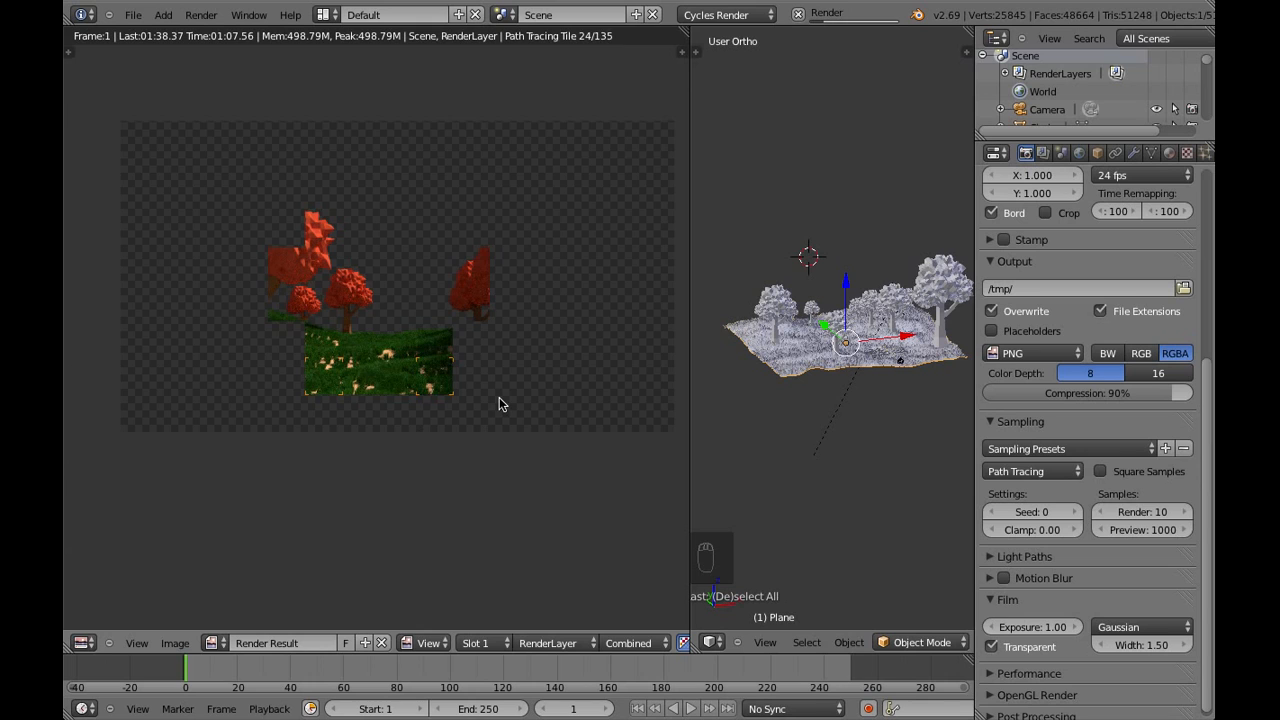
# Cancel the test render and return that area to the 3D view of the scene
pyautogui.press('Escape')
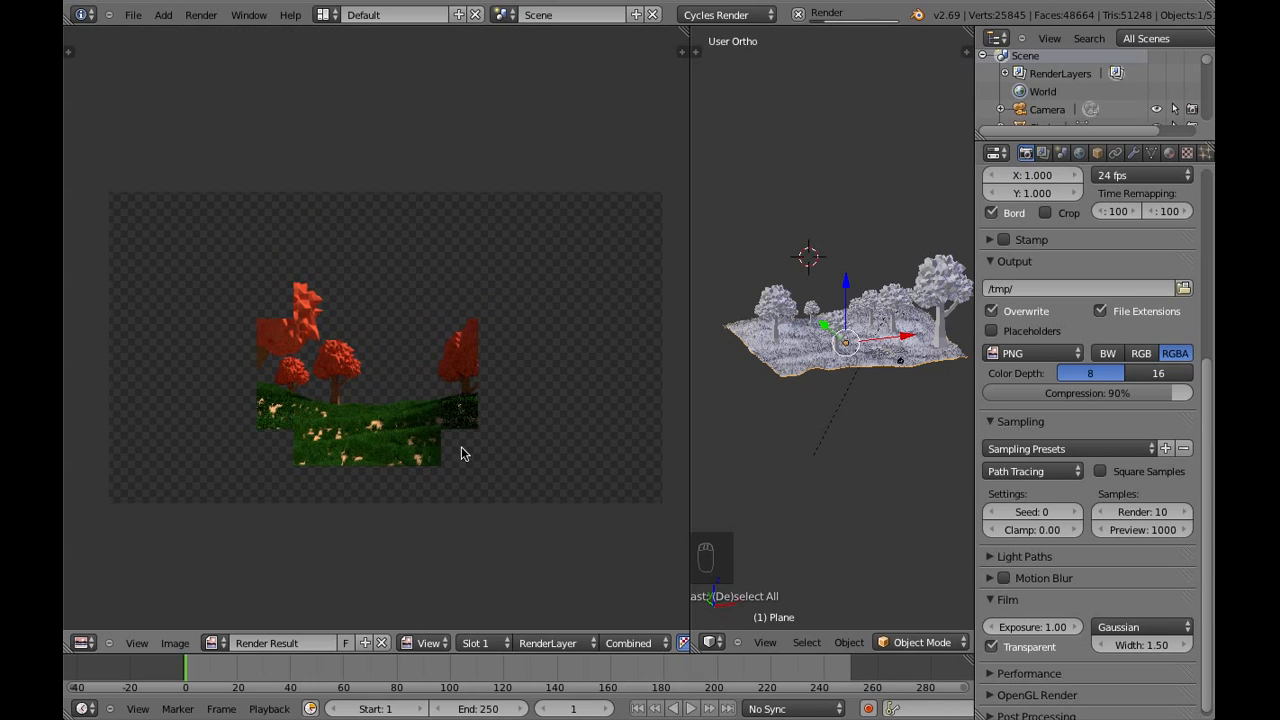
pyautogui.click(84, 643)
pyautogui.click(108, 630)
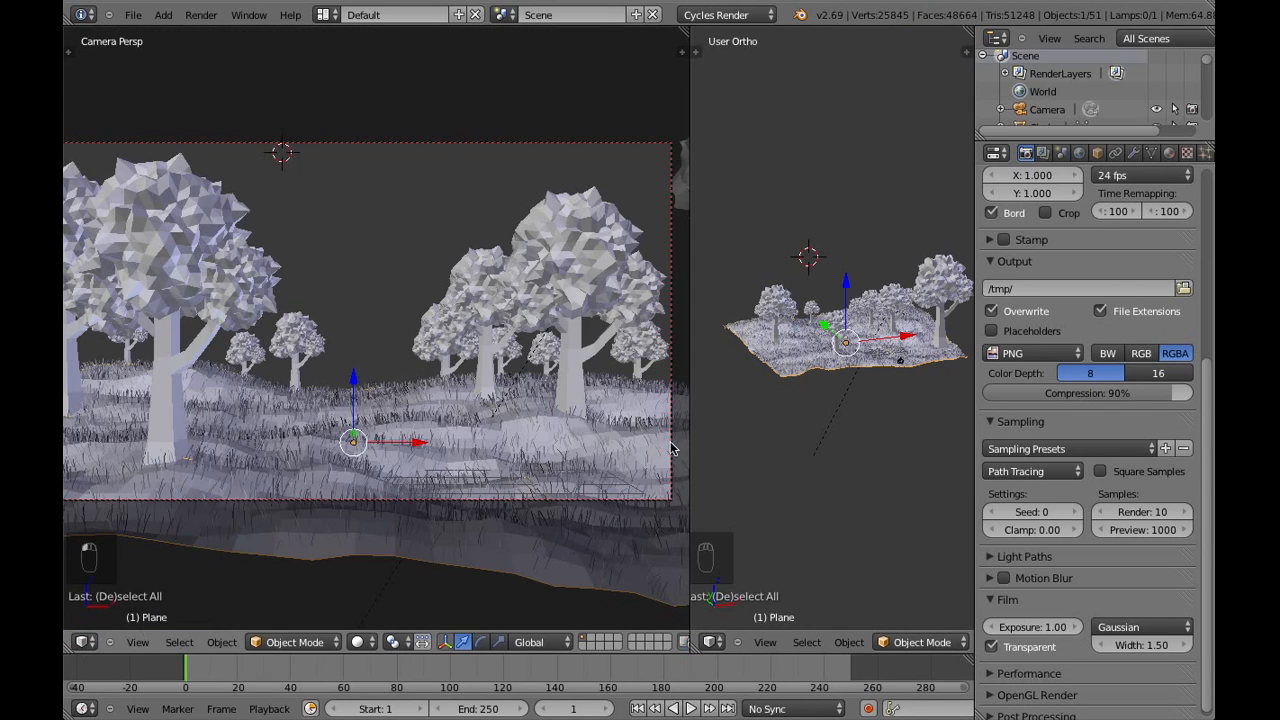
# Set the grass particle system's normal emitter velocity to 0.15 and deselect everything
pyautogui.scroll(-2, 1152, 160)
pyautogui.click(1158, 153)
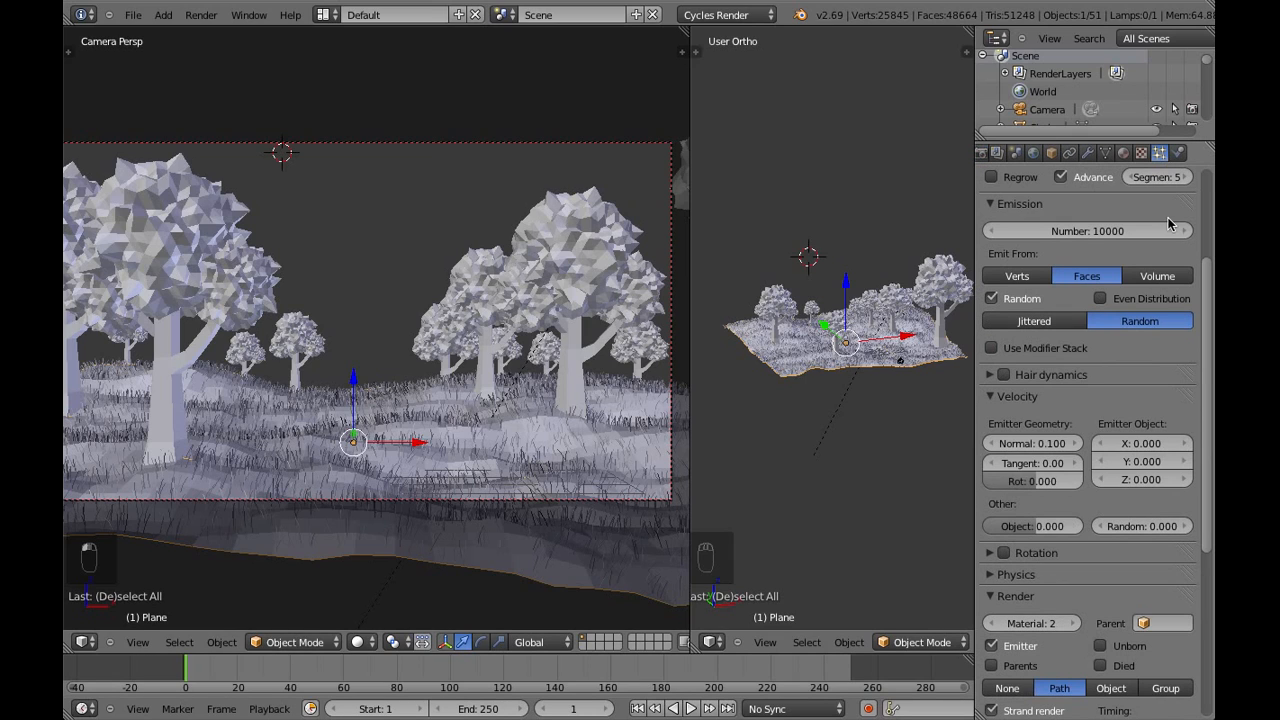
pyautogui.click(1049, 443)
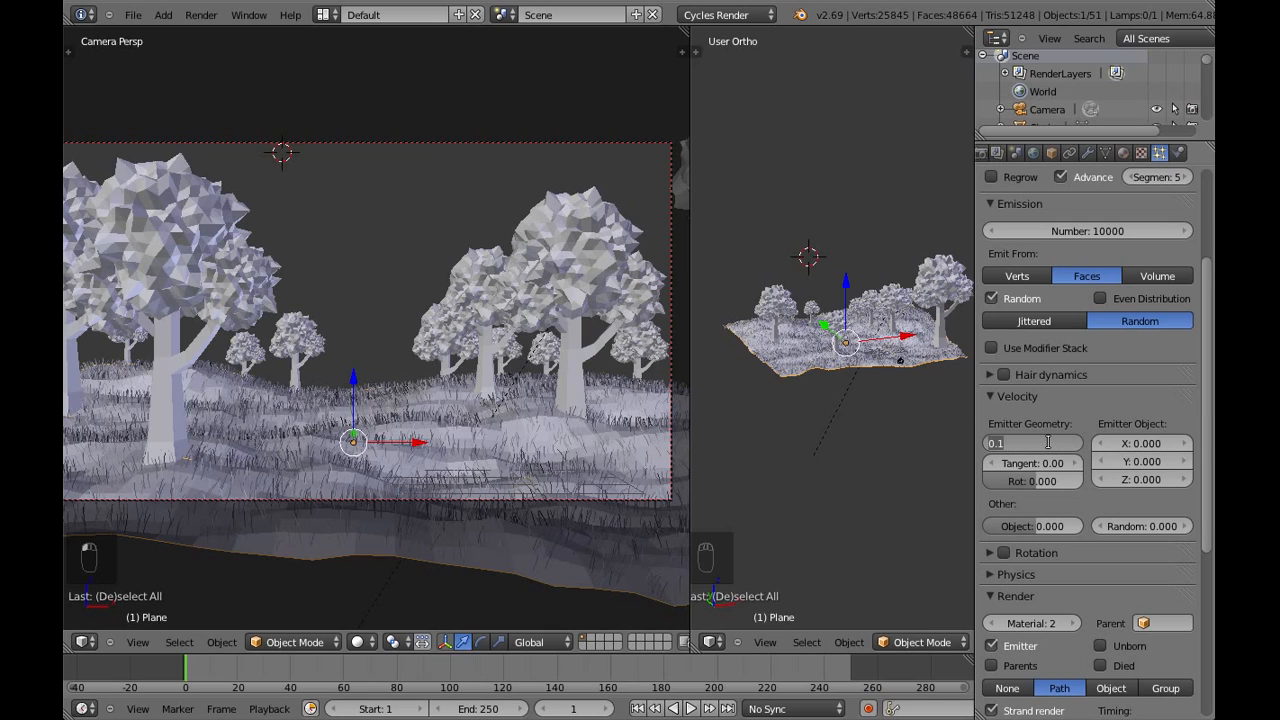
pyautogui.press('BackSpace')
pyautogui.press('Return')
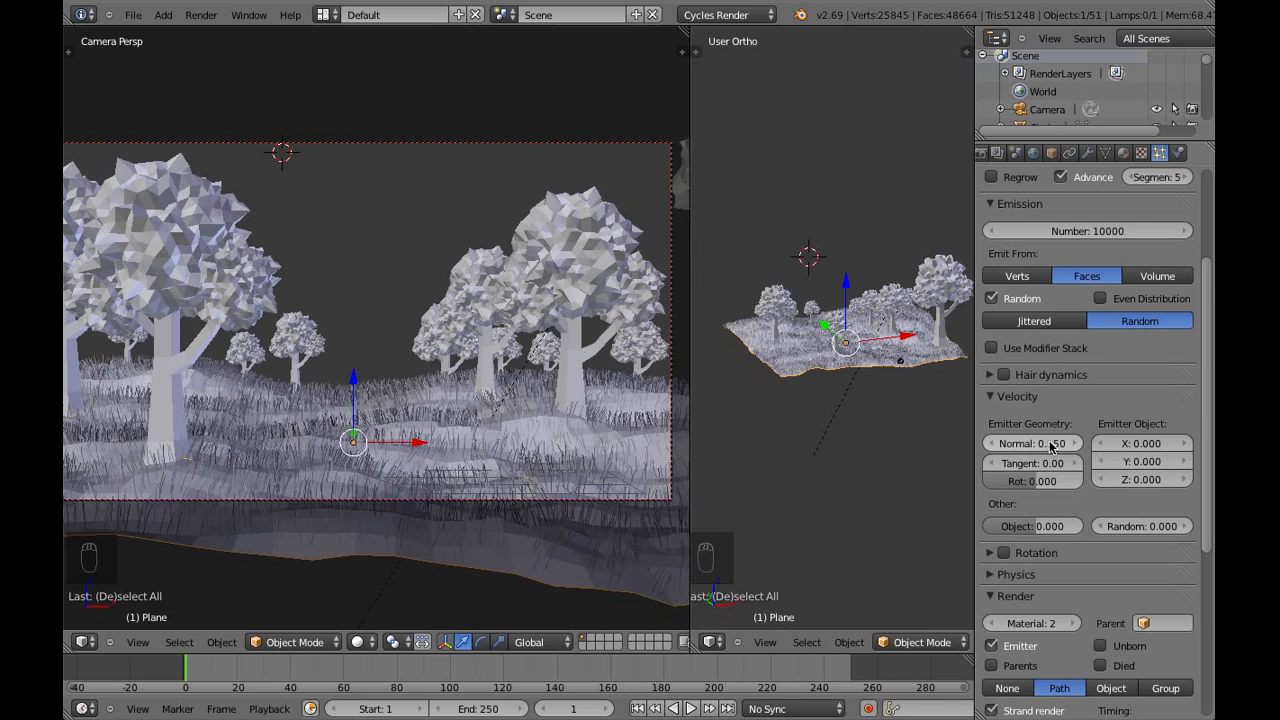
pyautogui.press('a')
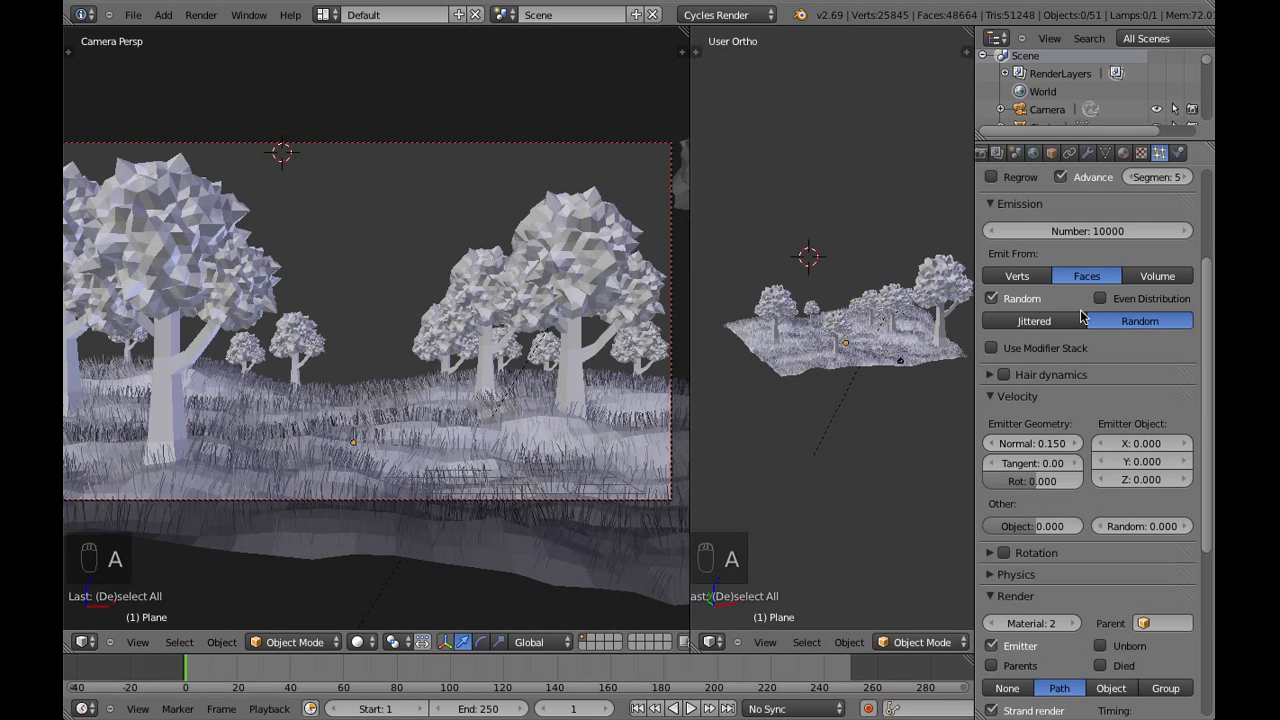
# Examine the grass particle system's render and children settings
pyautogui.scroll(-3, 1110, 420)
pyautogui.scroll(-5, 1110, 419)
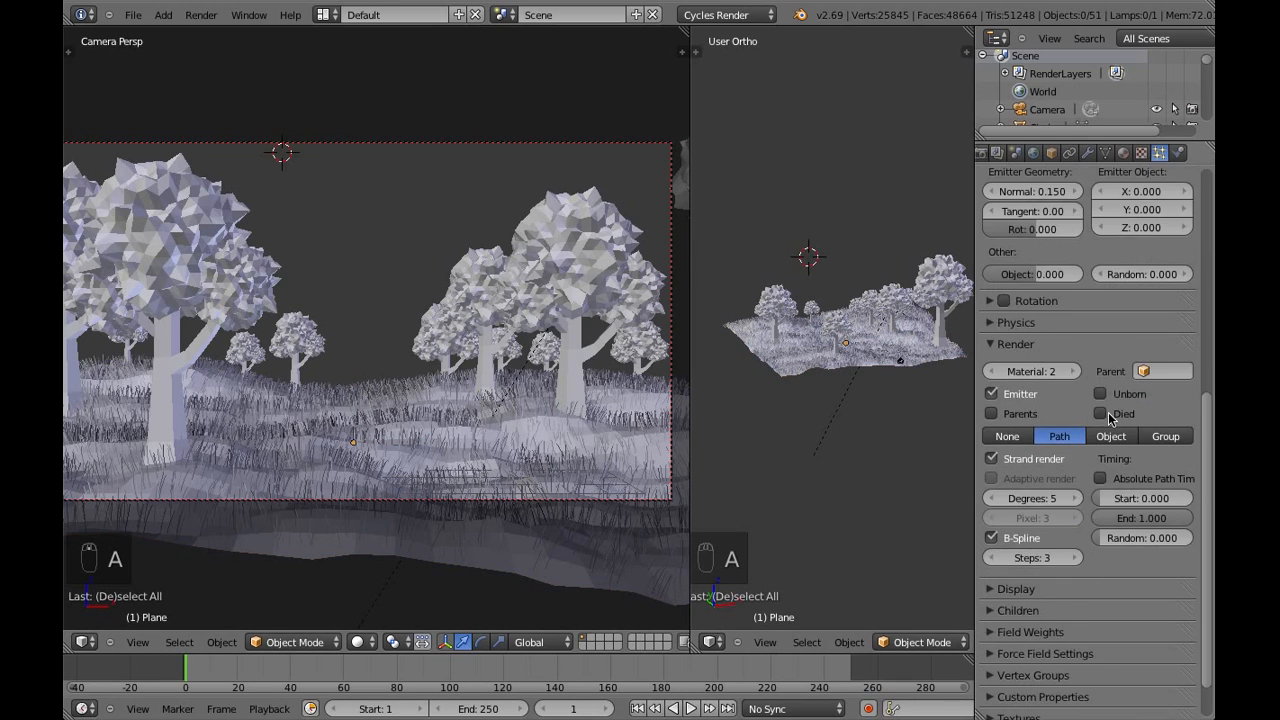
pyautogui.click(1045, 559)
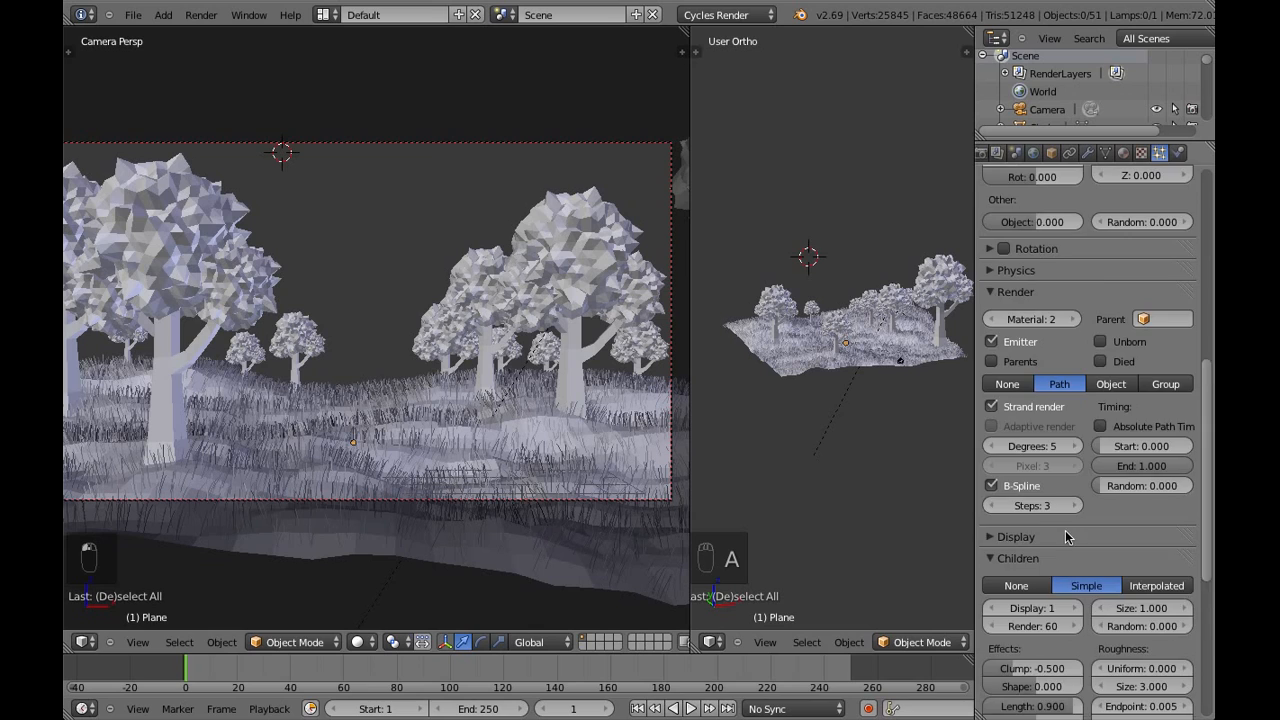
pyautogui.scroll(-3, 1065, 530)
pyautogui.scroll(-1, 1064, 530)
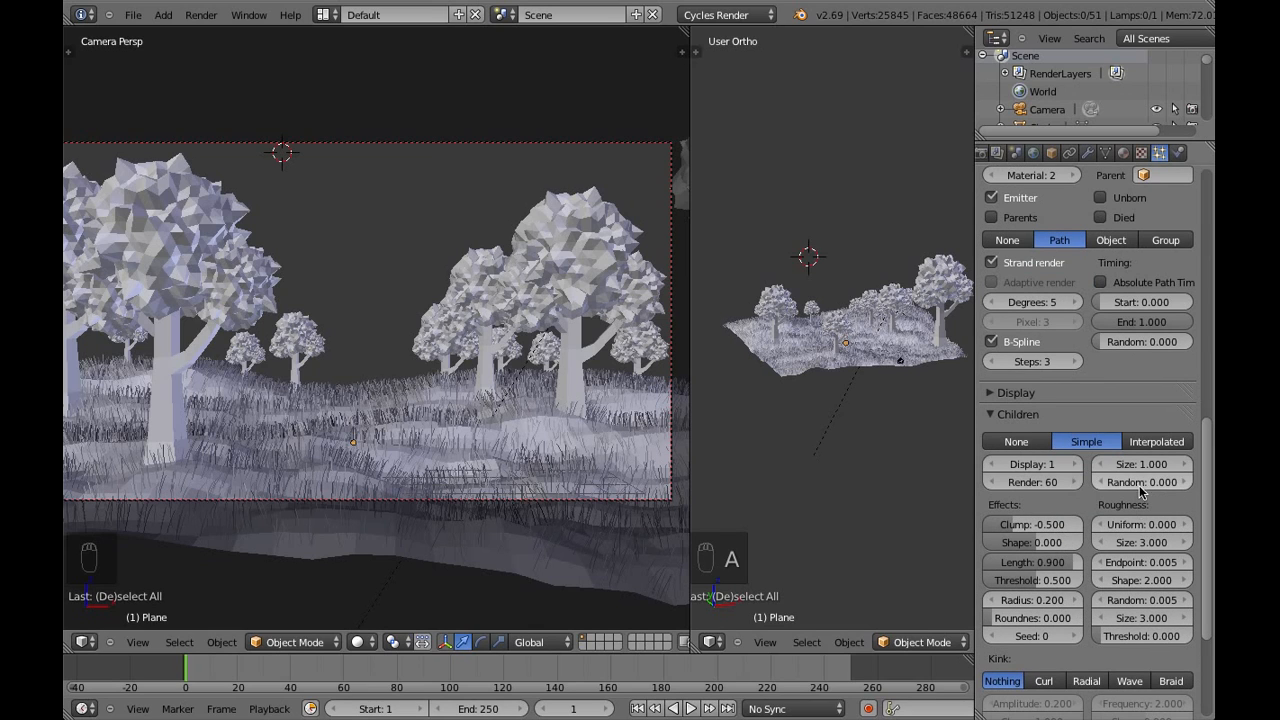
pyautogui.scroll(2, 1121, 597)
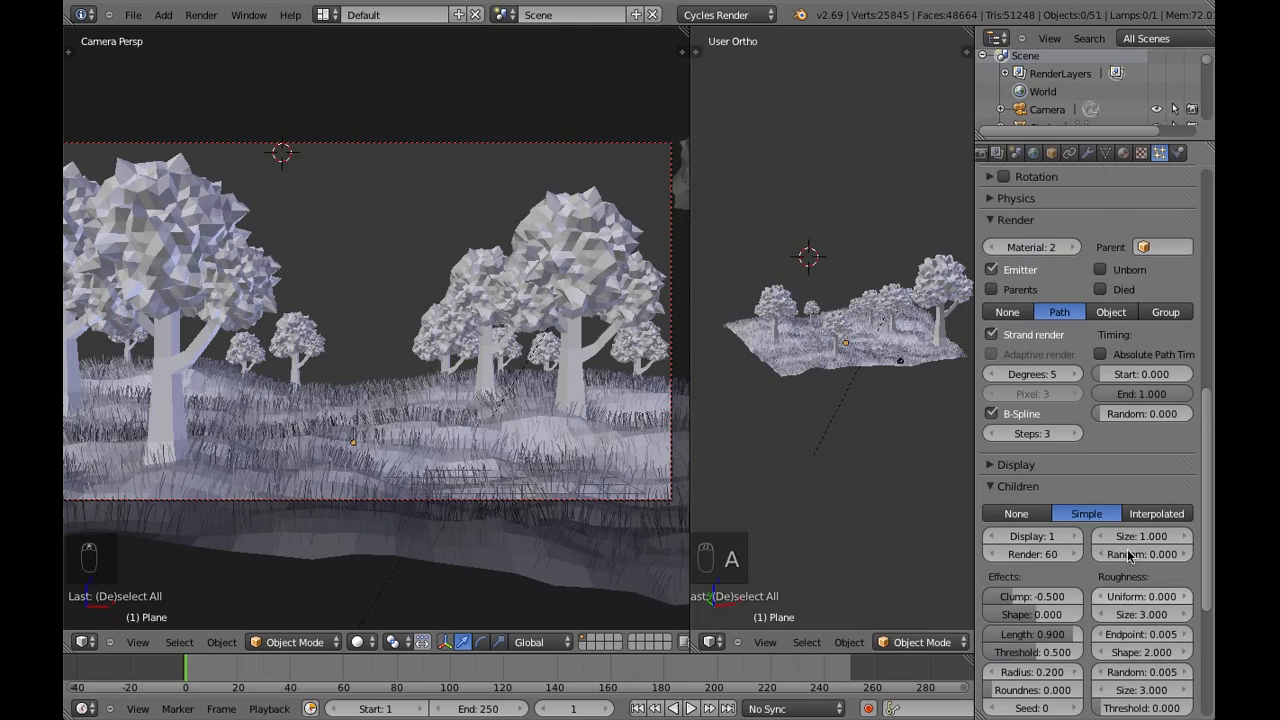
pyautogui.click(1012, 487)
pyautogui.scroll(12, 1090, 555)
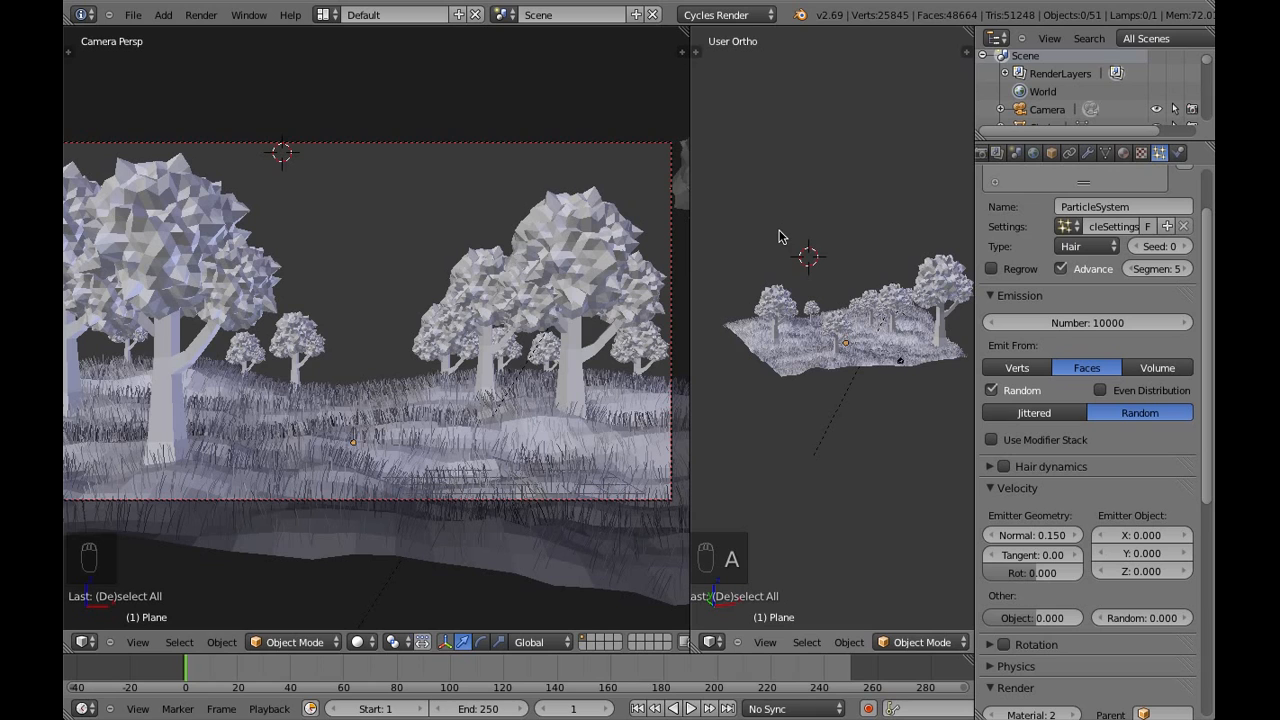
pyautogui.moveTo(788, 280); pyautogui.dragTo(894, 417, button='middle')
pyautogui.rightClick(893, 416)
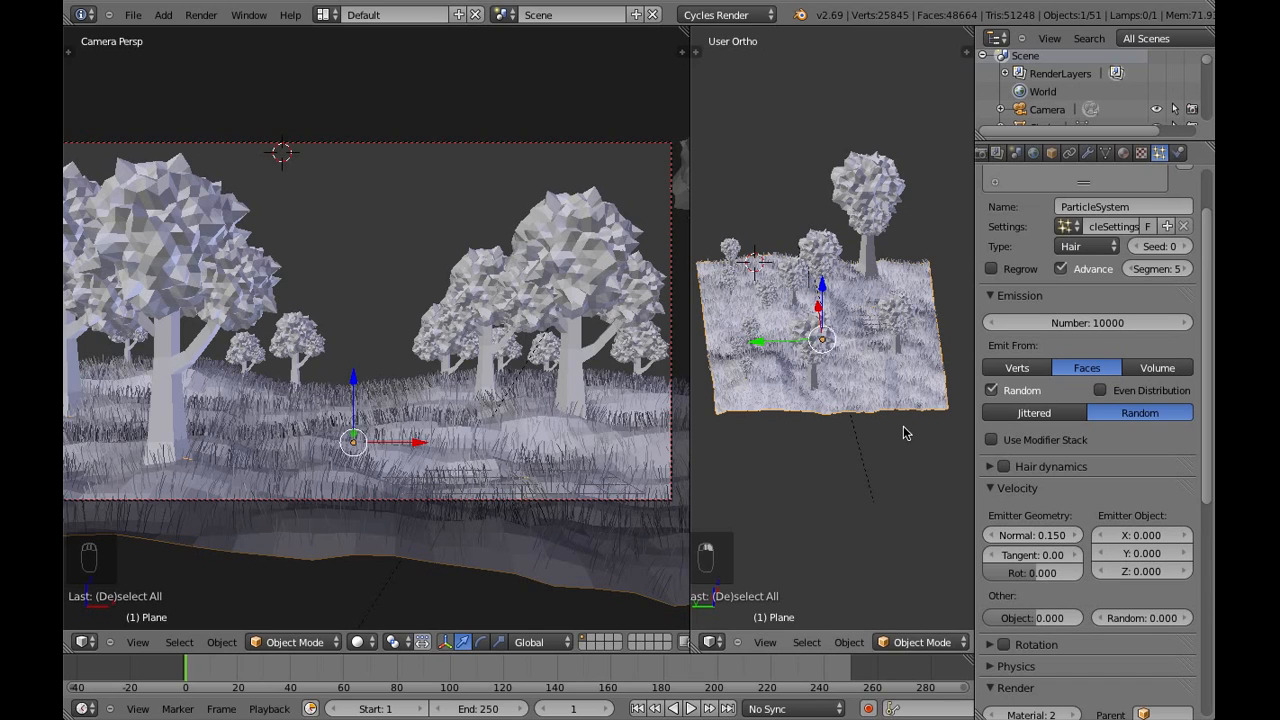
pyautogui.moveTo(908, 354); pyautogui.dragTo(880, 435, button='middle')
pyautogui.press('s')
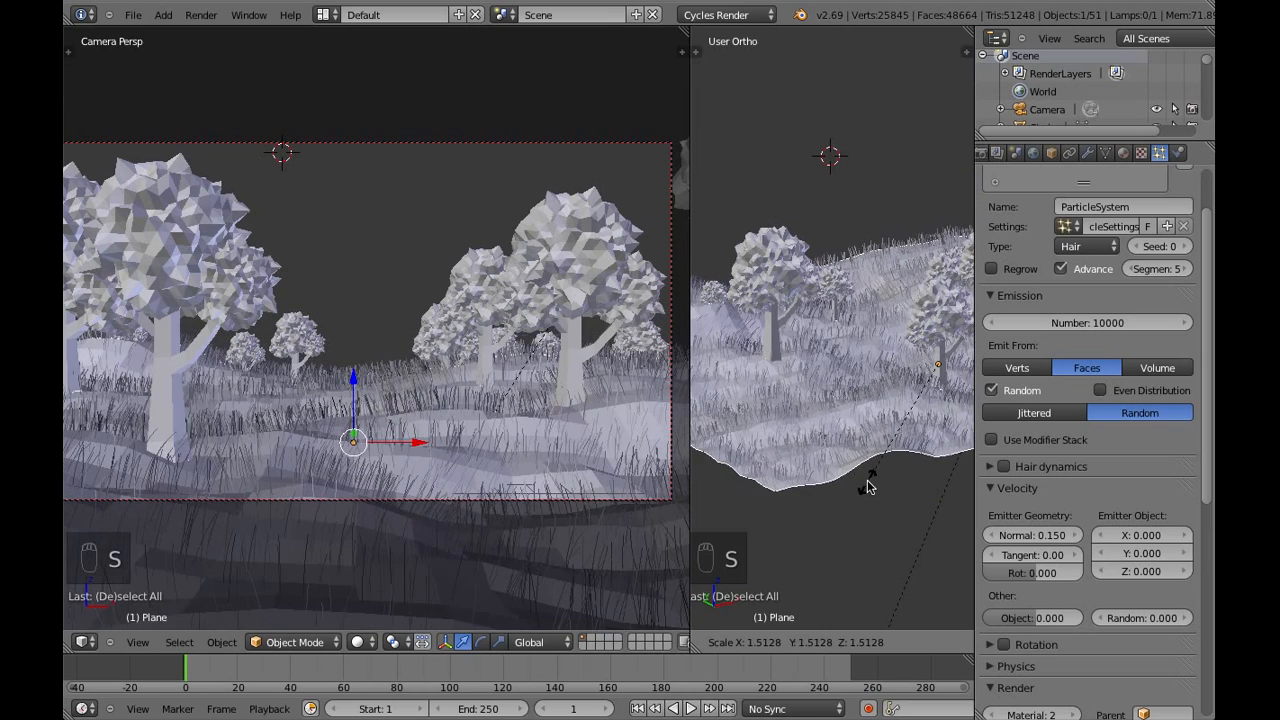
pyautogui.click(850, 432)
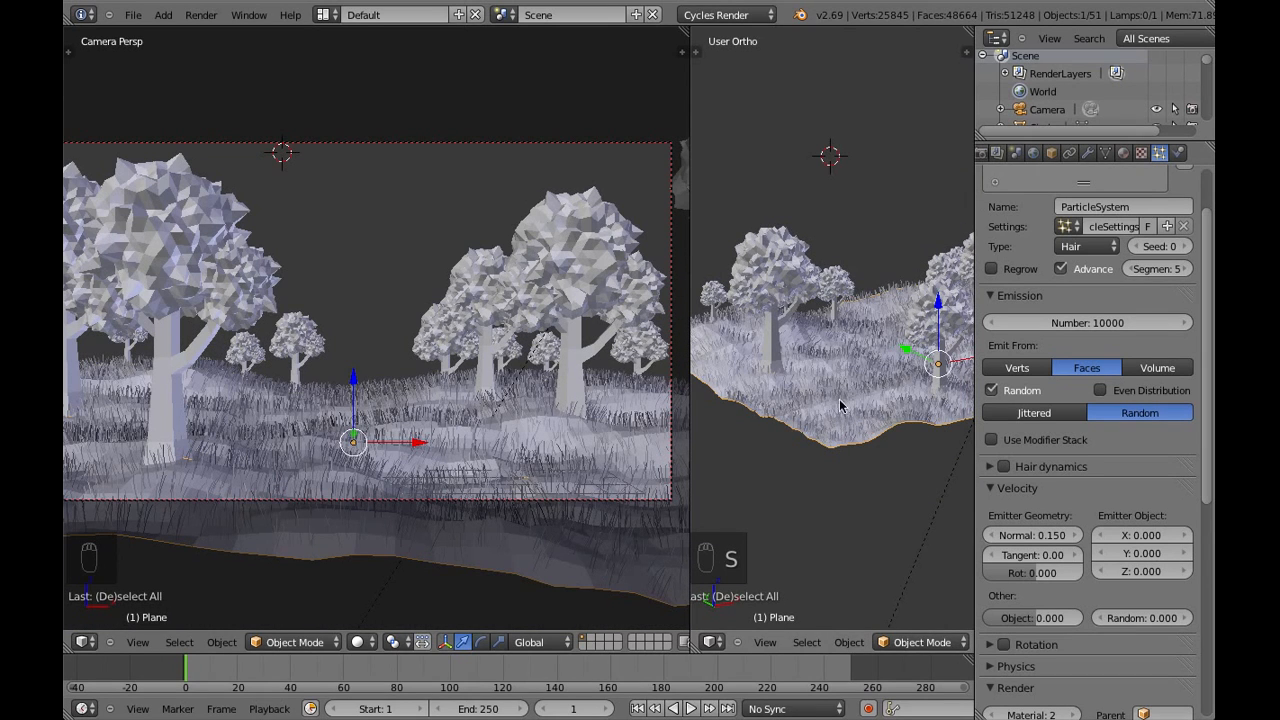
pyautogui.moveTo(840, 405); pyautogui.dragTo(952, 451, button='middle')
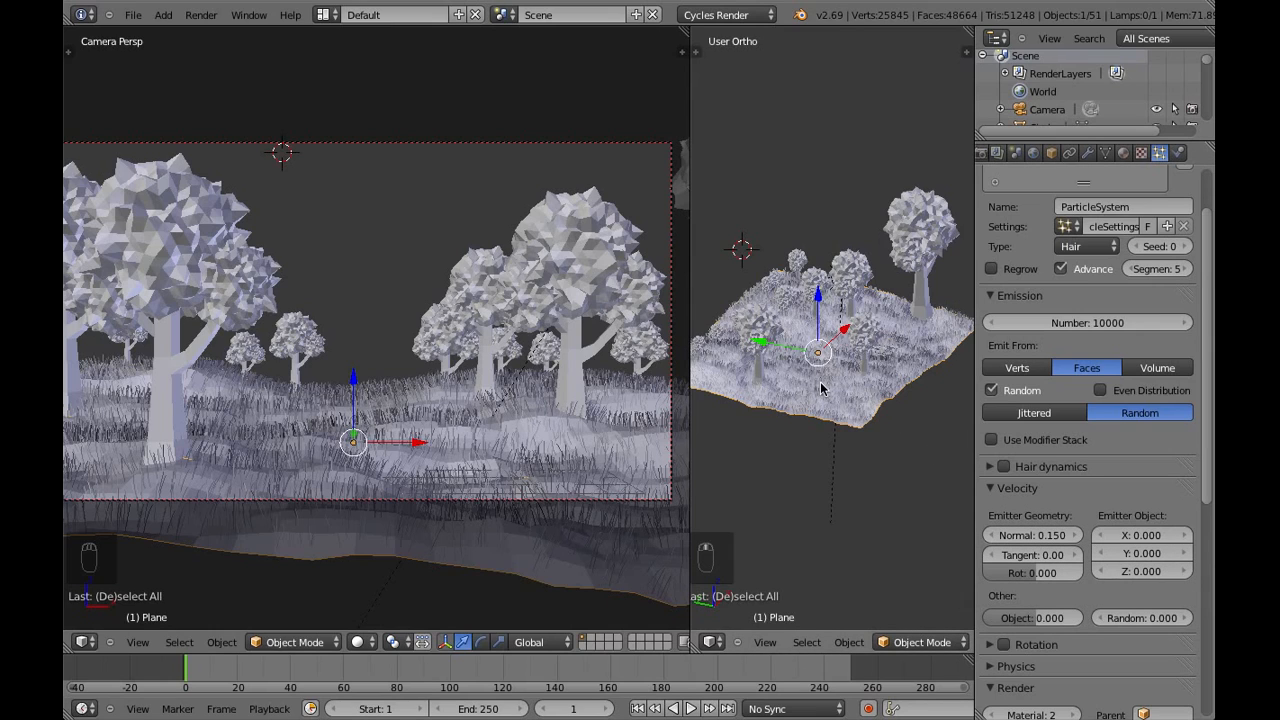
pyautogui.scroll(-2, 821, 389)
pyautogui.moveTo(840, 387); pyautogui.dragTo(875, 360, button='middle')
pyautogui.press('a')
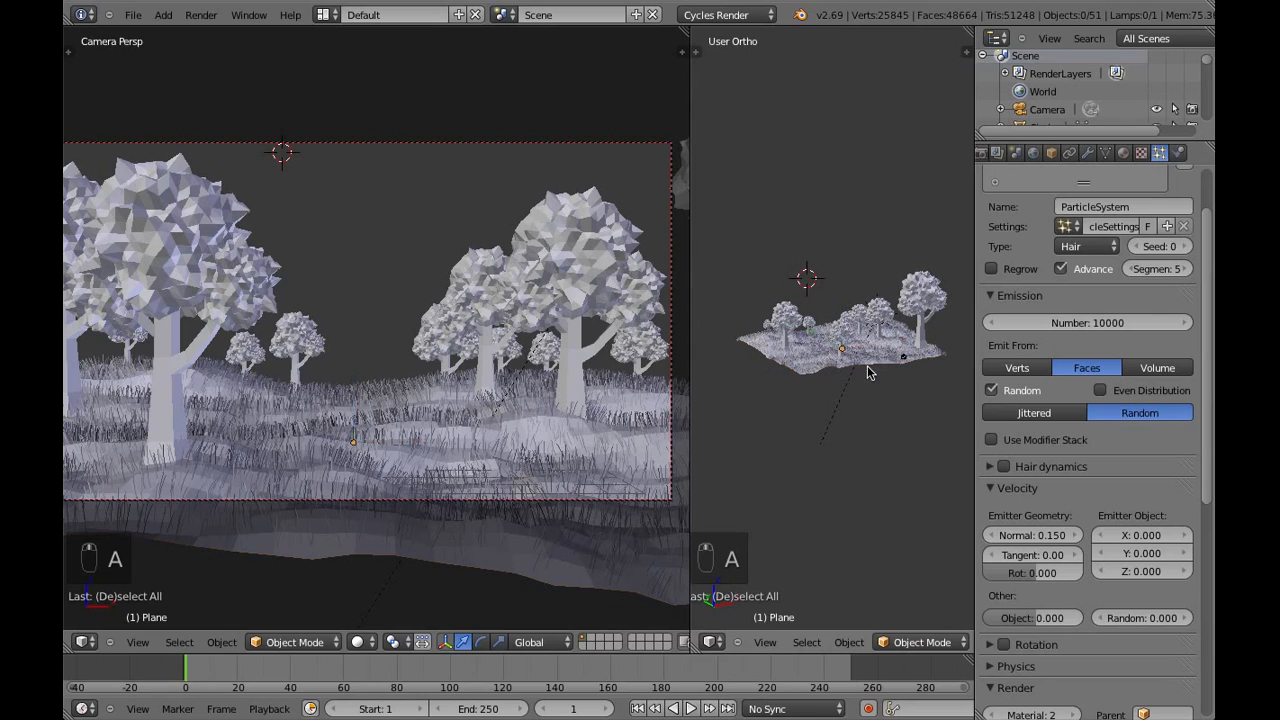
# Add an icosphere mesh at the 3D cursor and scale it up into a huge ball above the forest
pyautogui.click(160, 15)
pyautogui.moveTo(195, 31)
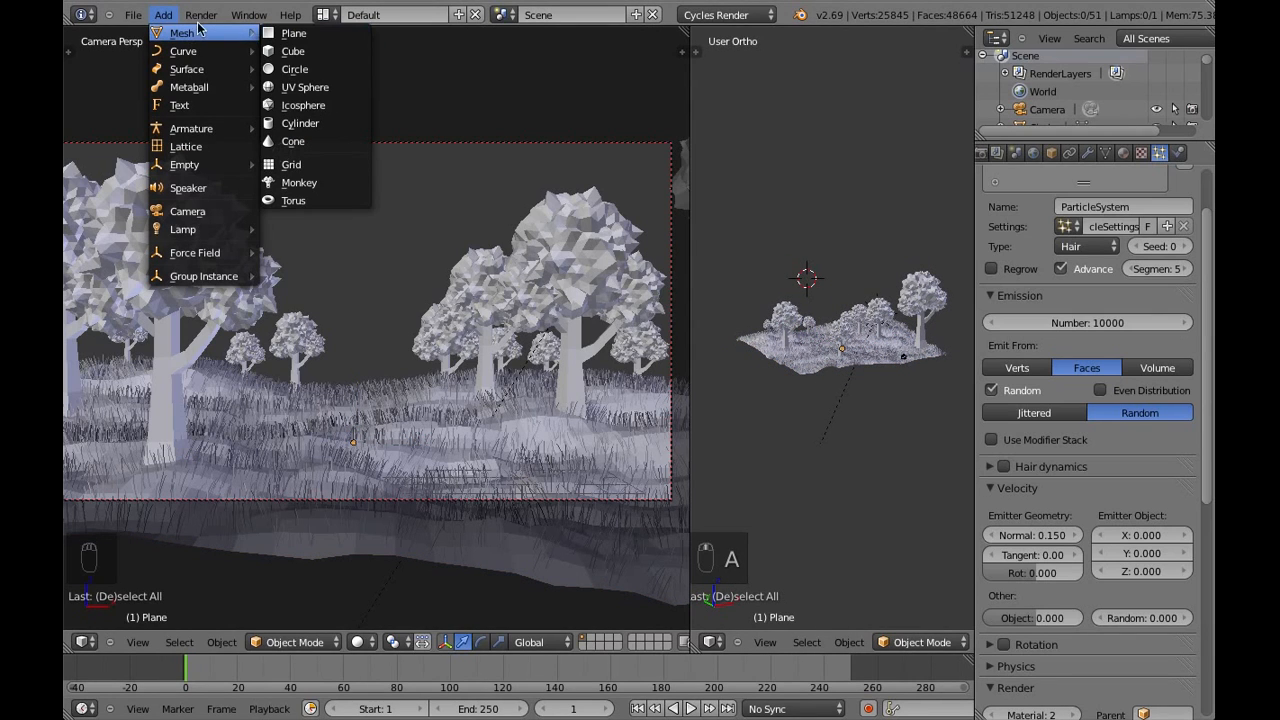
pyautogui.click(322, 105)
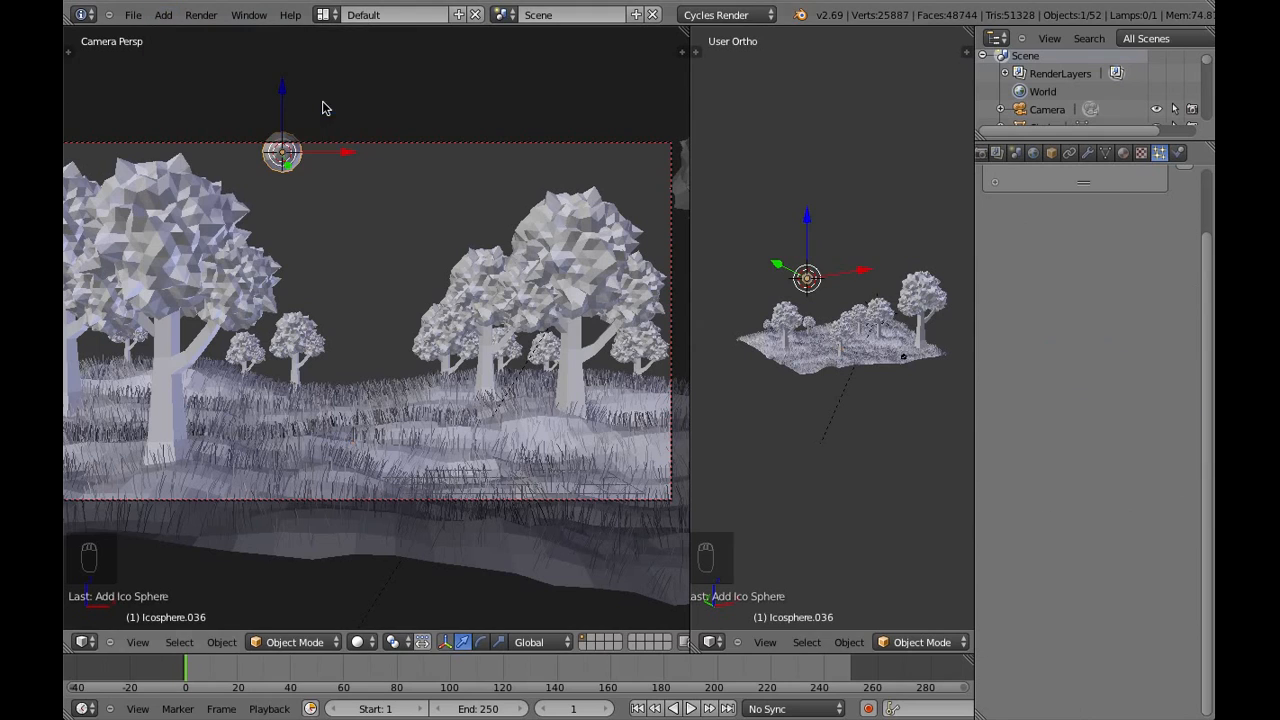
pyautogui.press('s')
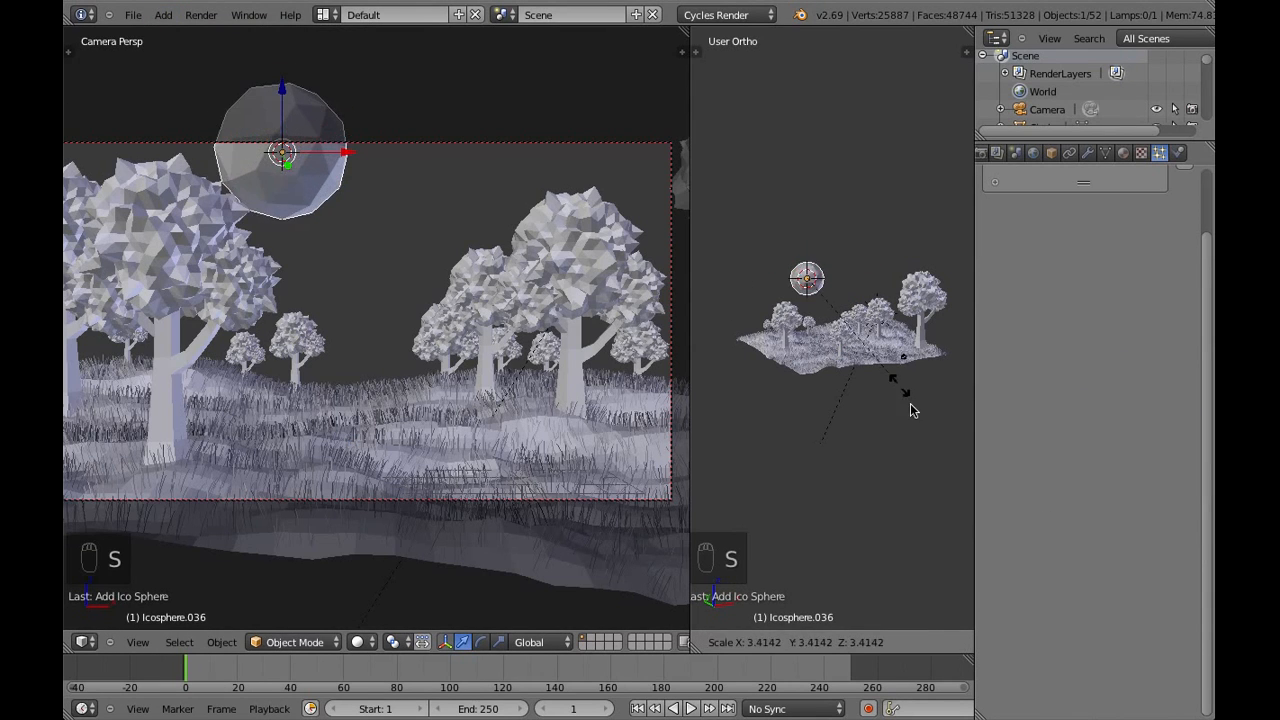
pyautogui.click(958, 548)
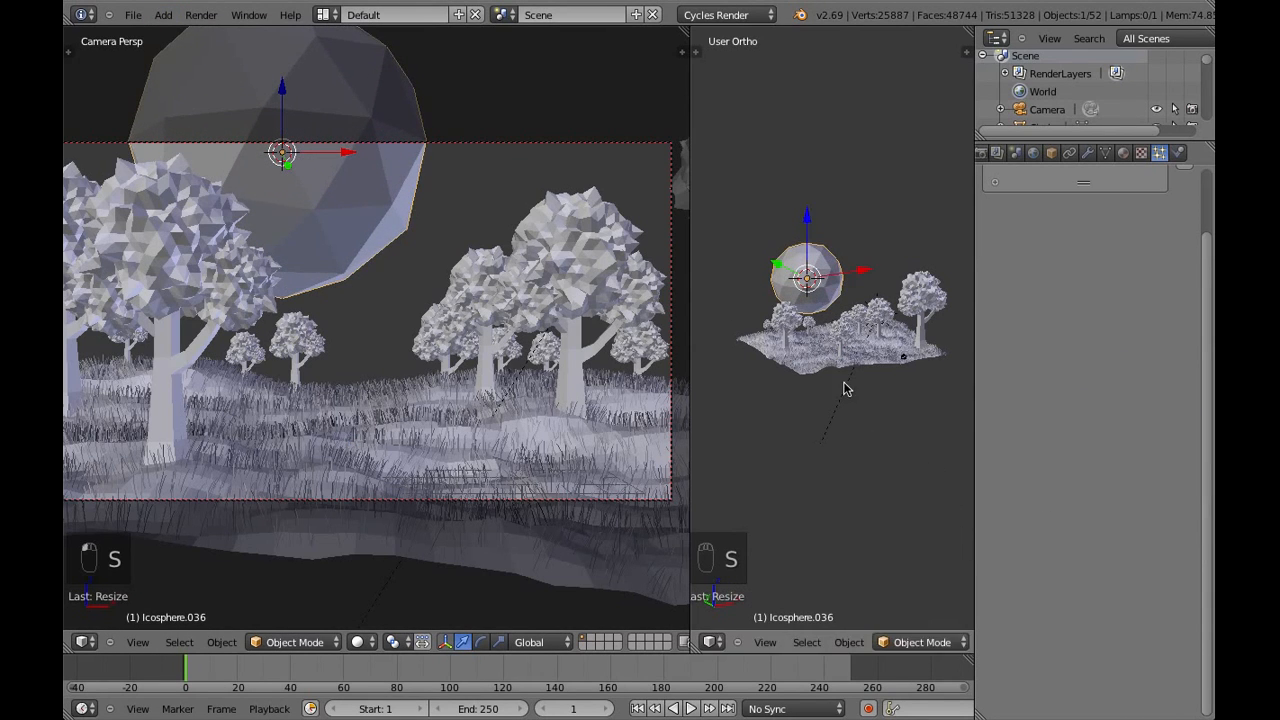
pyautogui.press('s')
pyautogui.click(880, 428)
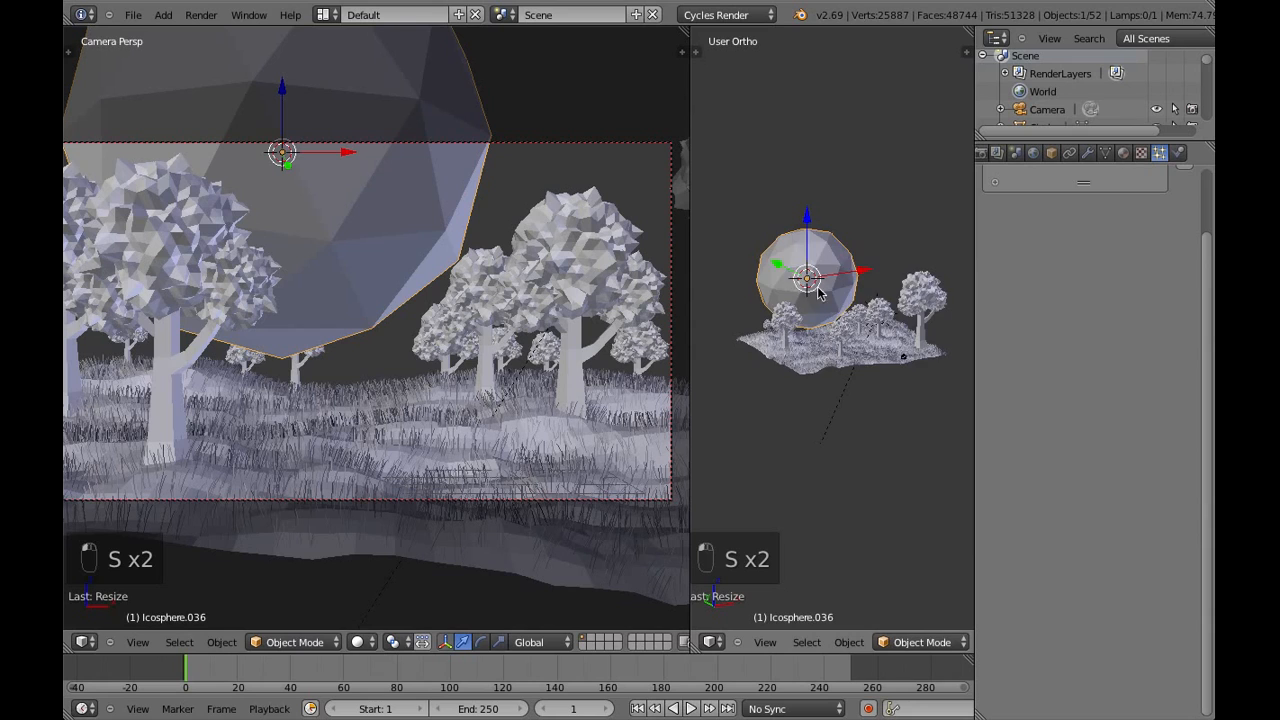
# Move the icosphere far behind the hills, between the tree groups in the camera view, and scale it up slightly
pyautogui.moveTo(817, 288); pyautogui.dragTo(818, 293, button='middle')
pyautogui.moveTo(711, 281); pyautogui.dragTo(512, 252)
pyautogui.moveTo(734, 281); pyautogui.dragTo(798, 214, button='middle')
pyautogui.moveTo(821, 212); pyautogui.dragTo(851, 209)
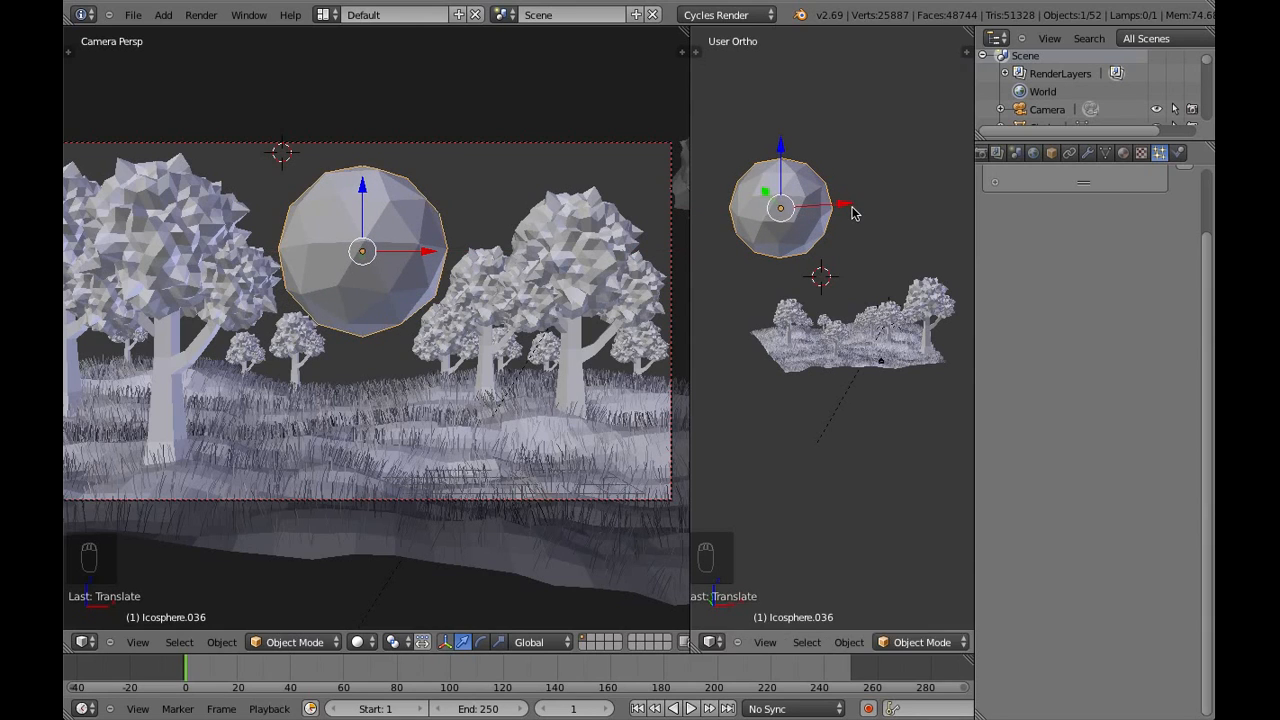
pyautogui.press('s')
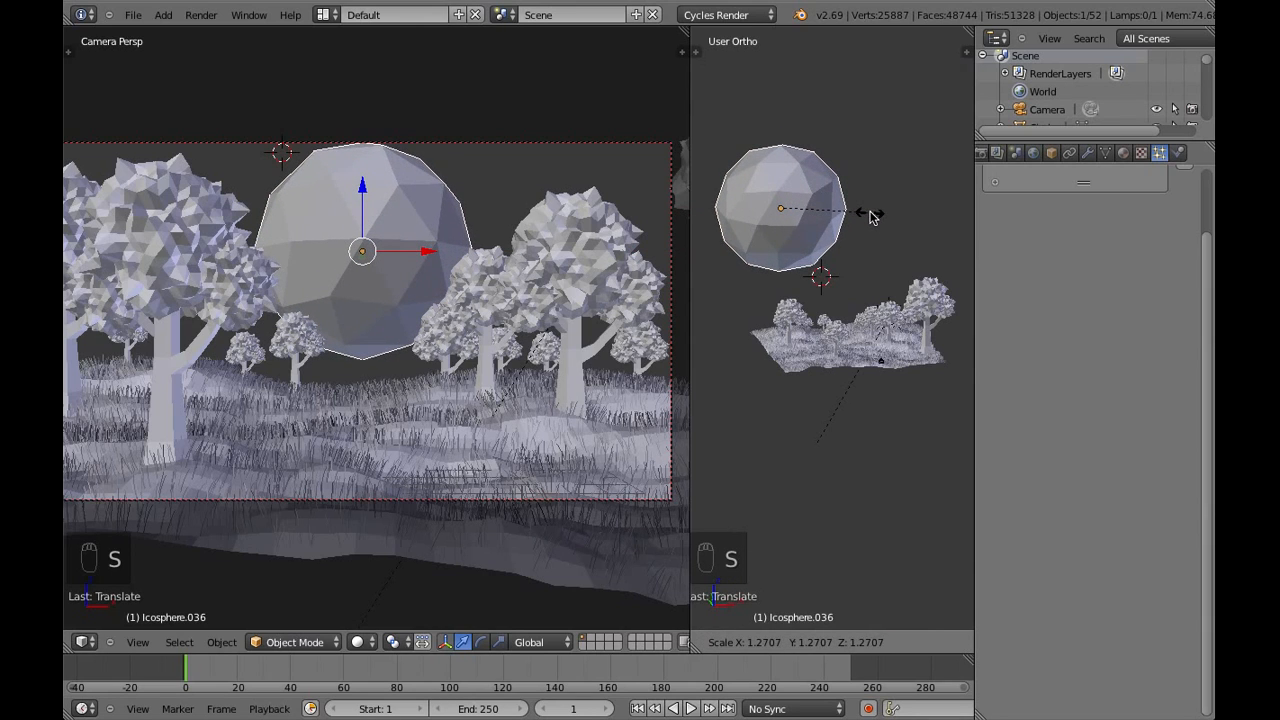
pyautogui.click(864, 213)
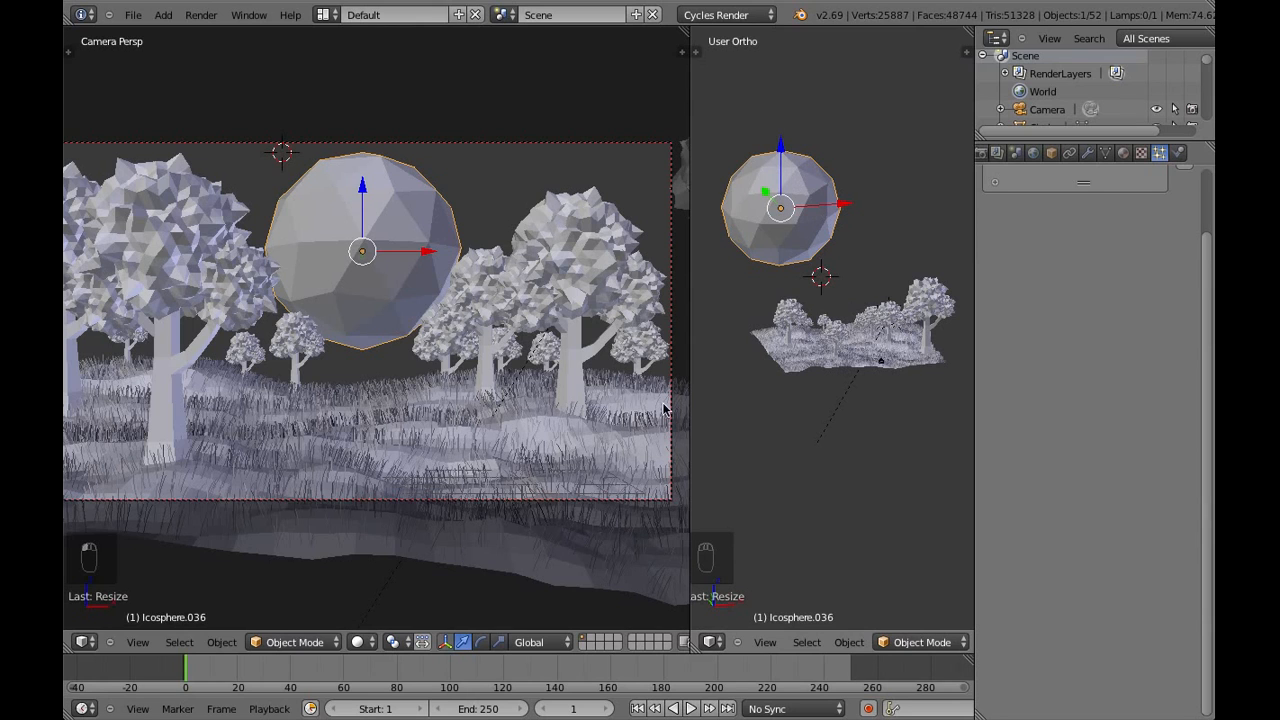
# Select the camera and move it forward about 4.5 units along its local Z axis toward the trees
pyautogui.rightClick(391, 497)
pyautogui.scroll(-2, 436, 449)
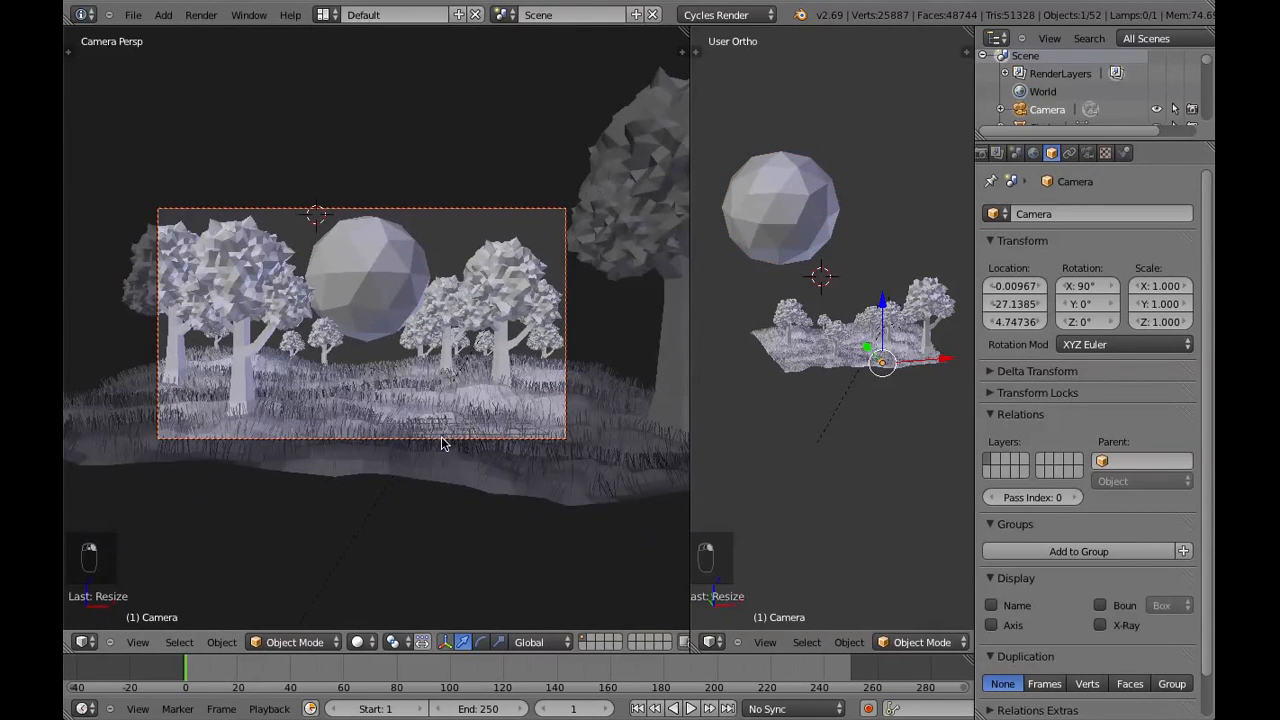
pyautogui.press('g')
pyautogui.press('z')
pyautogui.press('z')
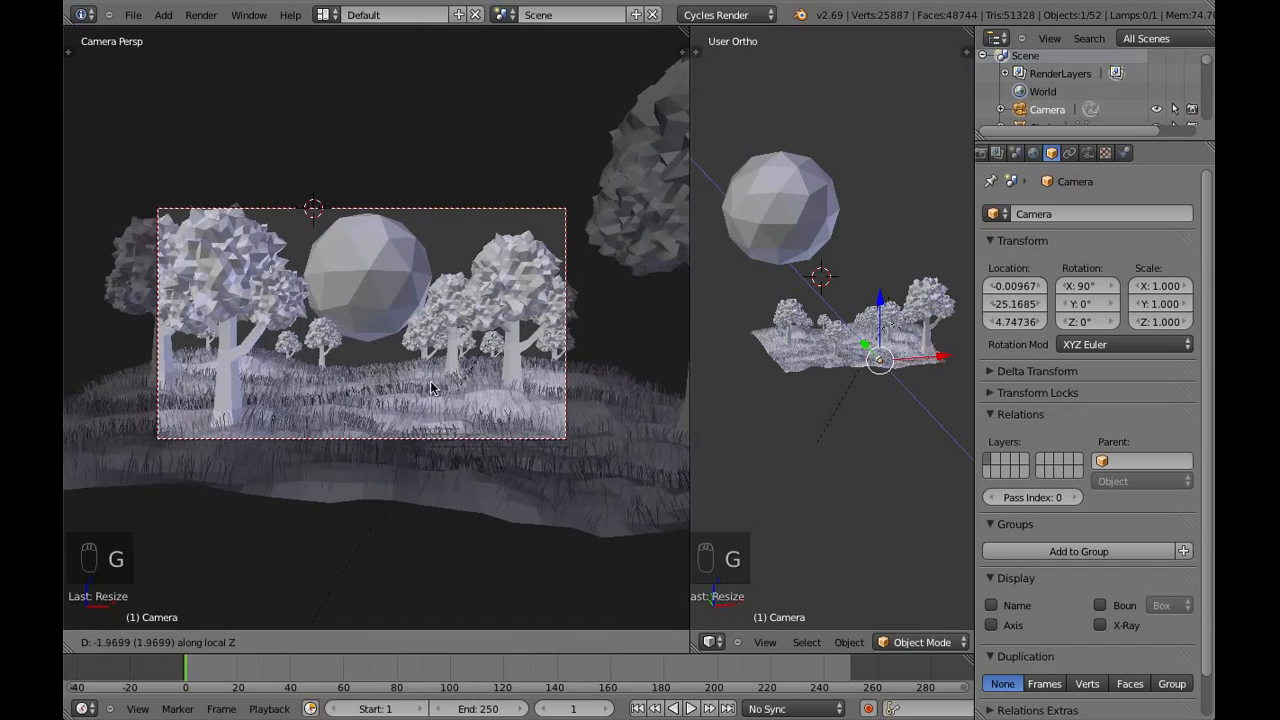
pyautogui.click(426, 368)
# Lower the camera about 1.7 units along the global Z axis
pyautogui.press('g')
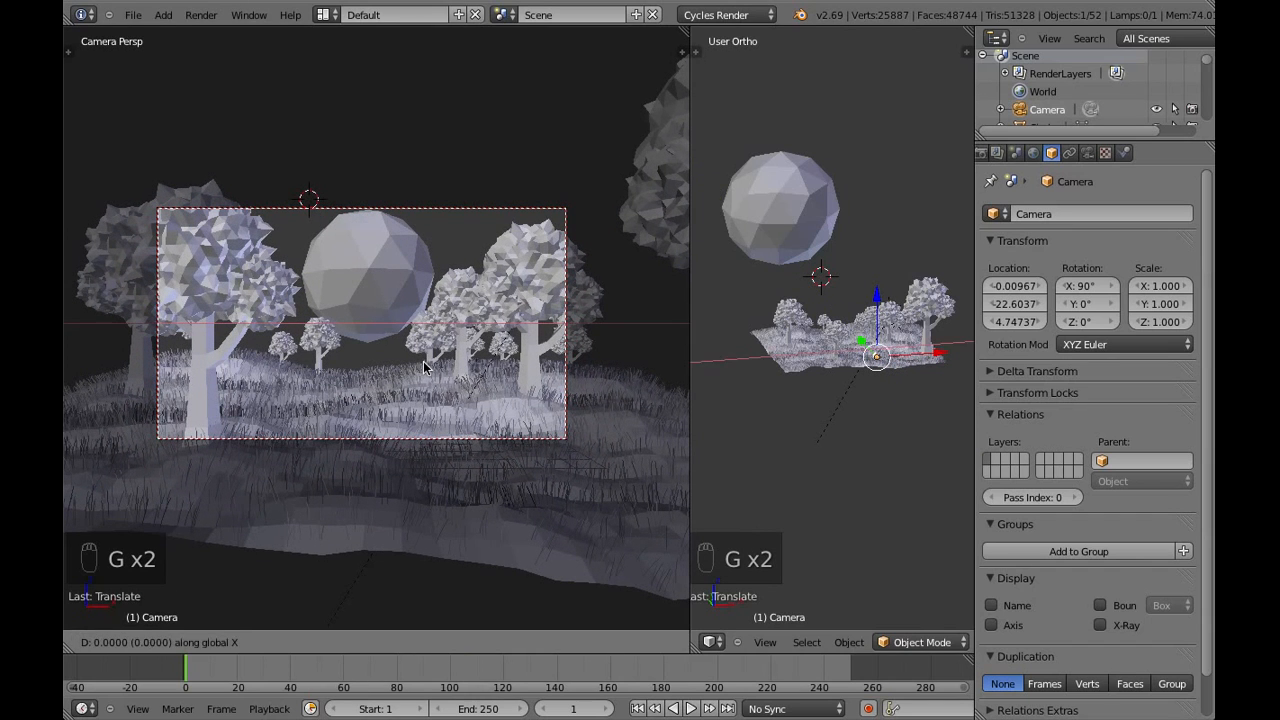
pyautogui.rightClick(426, 383)
pyautogui.press('g')
pyautogui.press('z')
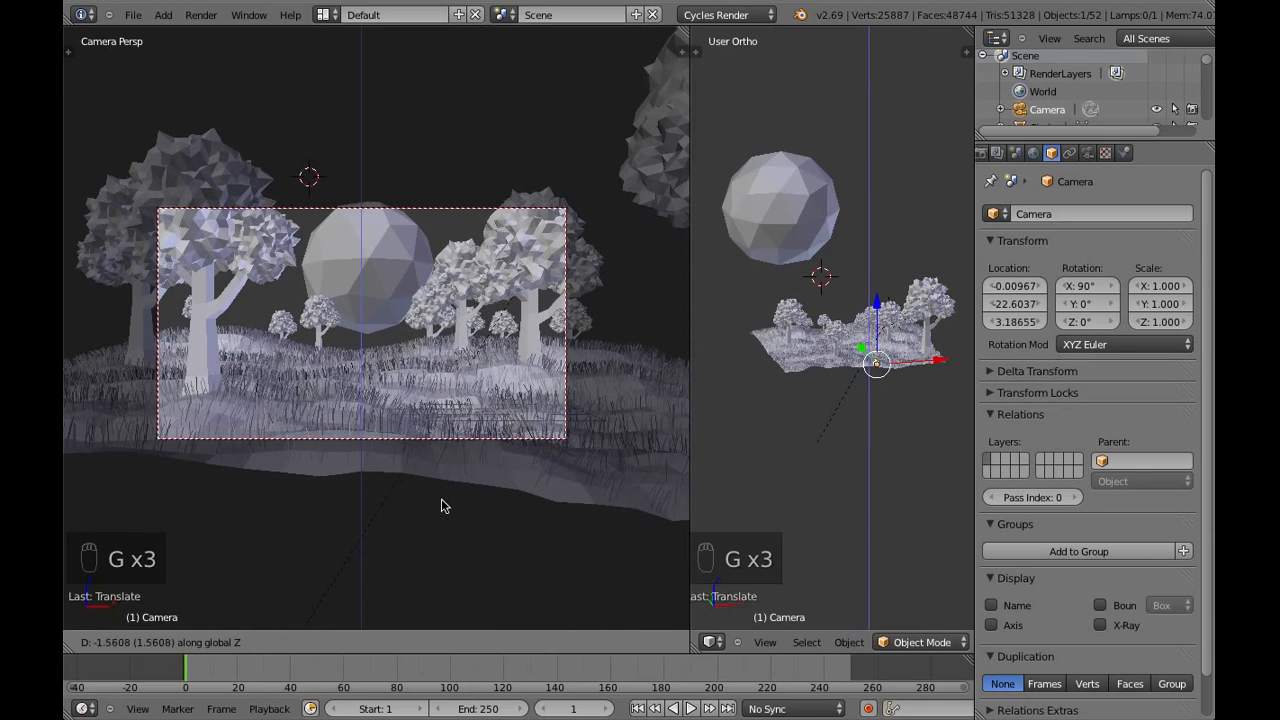
pyautogui.click(441, 502)
# Tilt the camera upward around the global X axis to an X rotation of about 95.6°
pyautogui.press('r')
pyautogui.press('x')
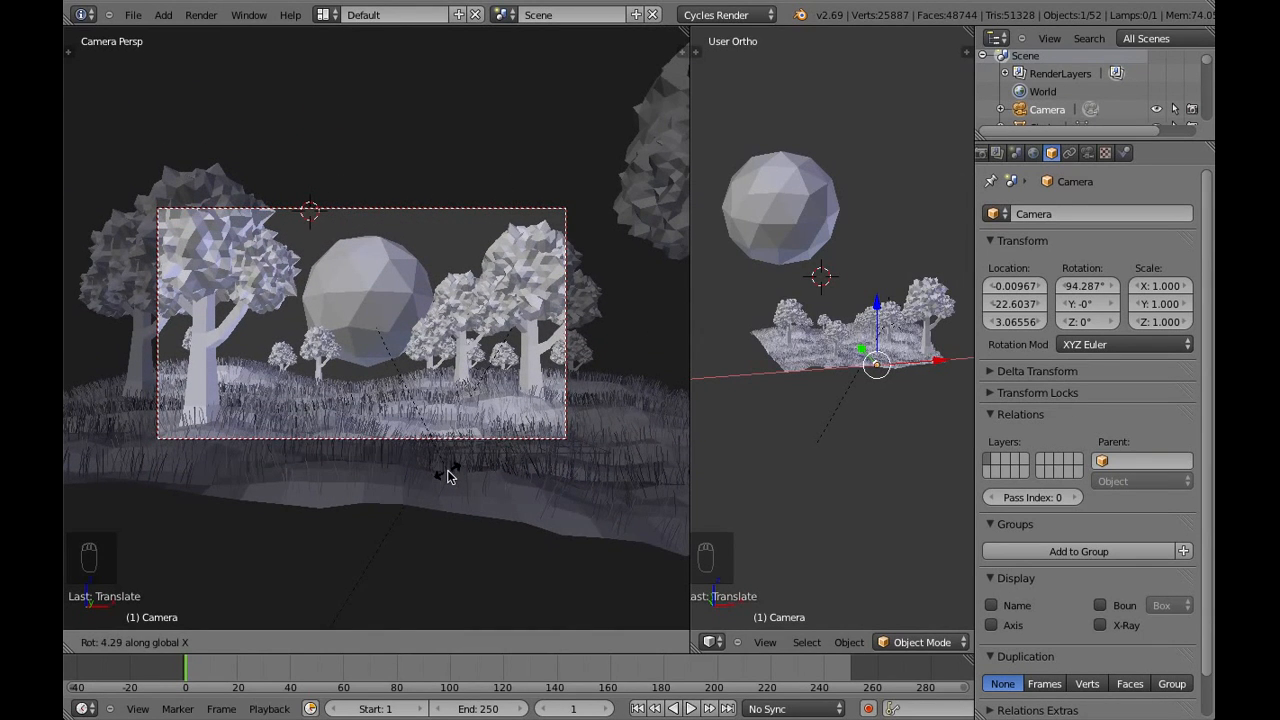
pyautogui.click(447, 482)
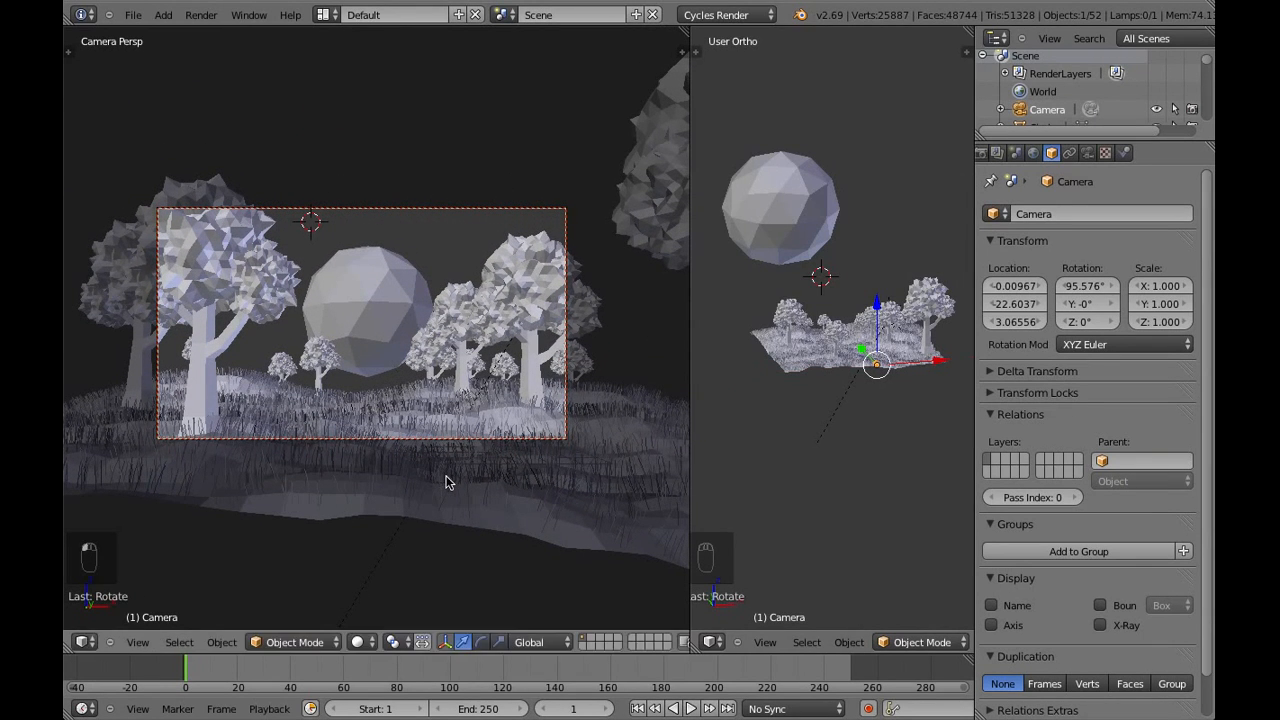
# Lower the camera slightly more to a Z location of about 2.86 and deselect everything
pyautogui.press('g')
pyautogui.press('z')
pyautogui.press('z')
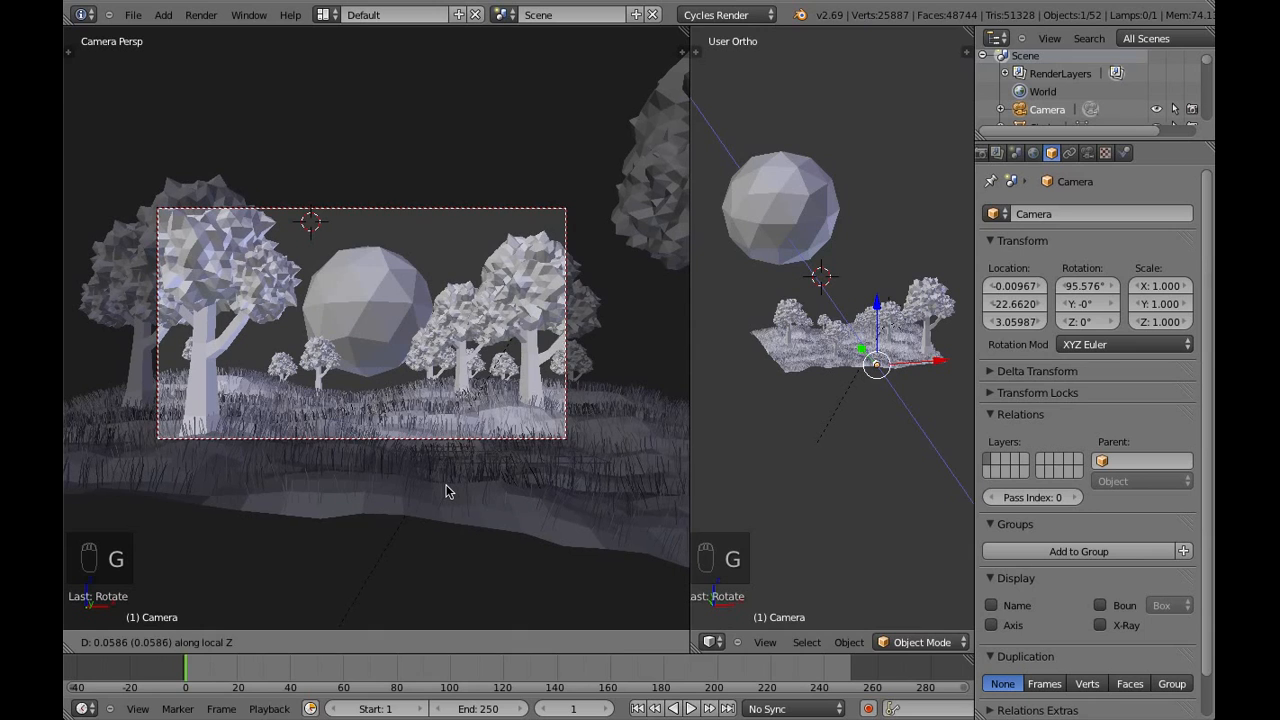
pyautogui.press('g')
pyautogui.press('z')
pyautogui.click(447, 507)
pyautogui.press('a')
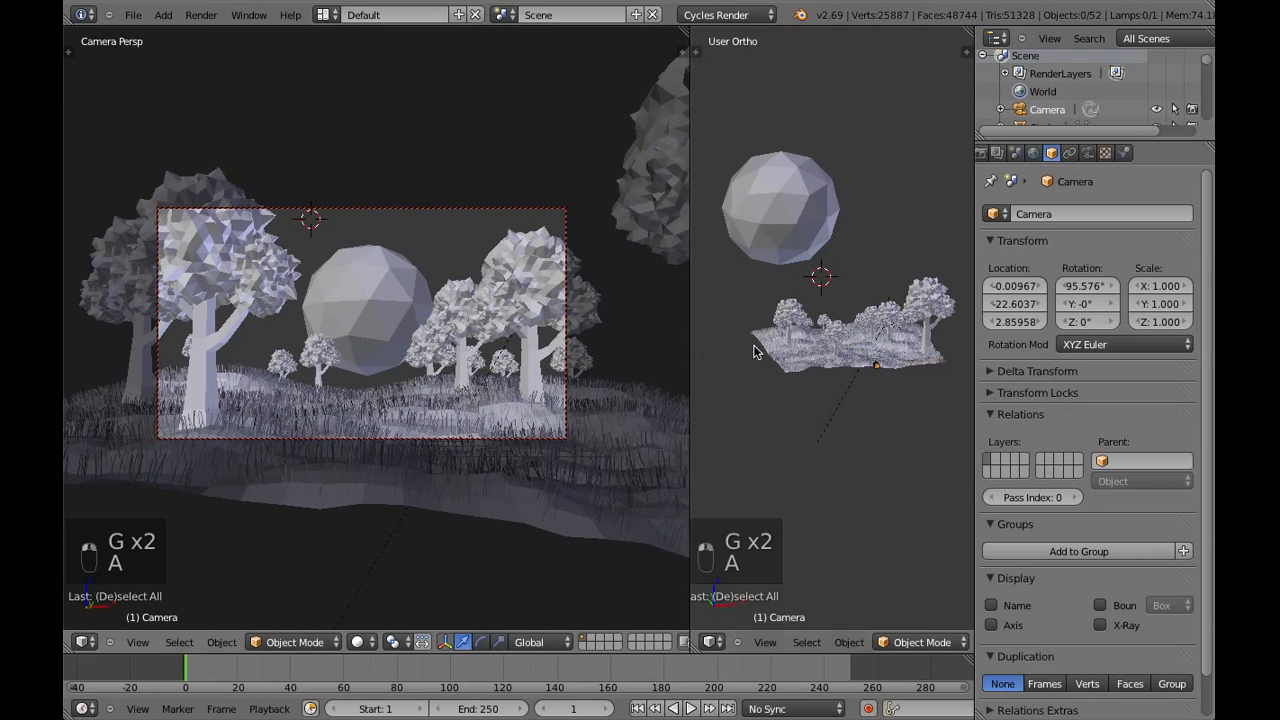
# Scale the icosphere up to about 1.3 times its size and move it slightly higher behind the trees
pyautogui.rightClick(812, 268)
pyautogui.press('s')
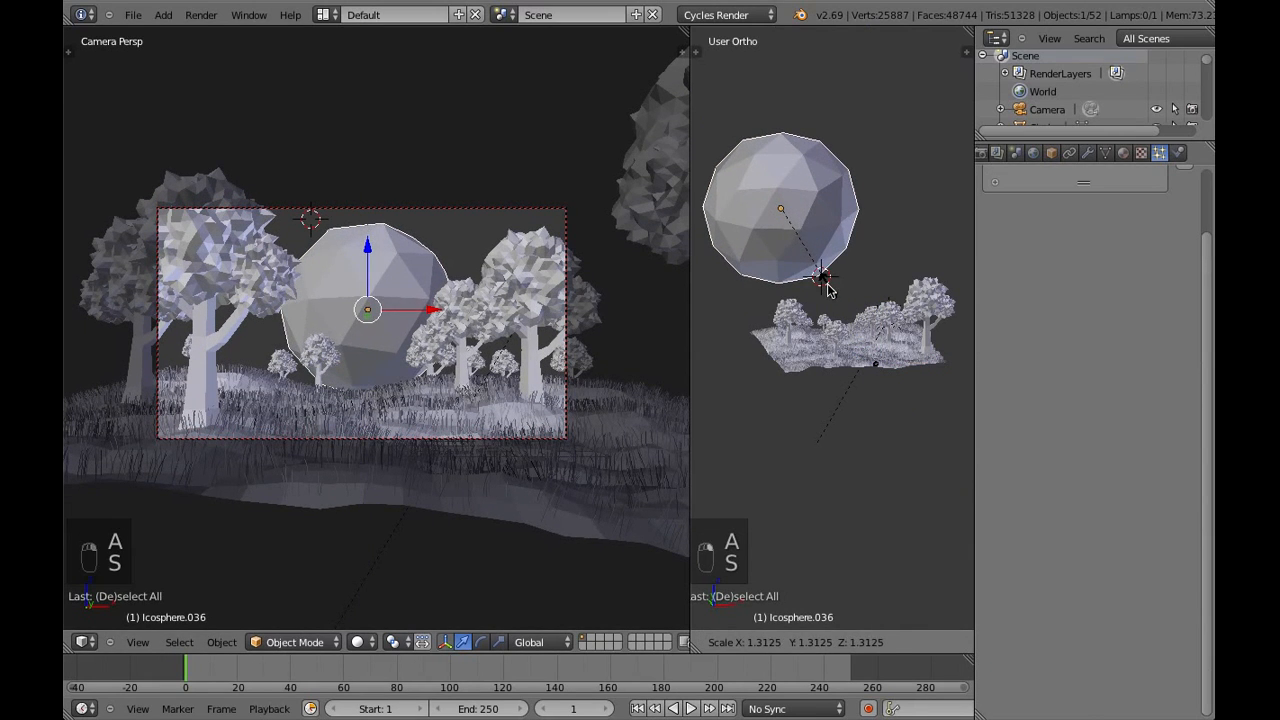
pyautogui.click(822, 283)
pyautogui.press('g')
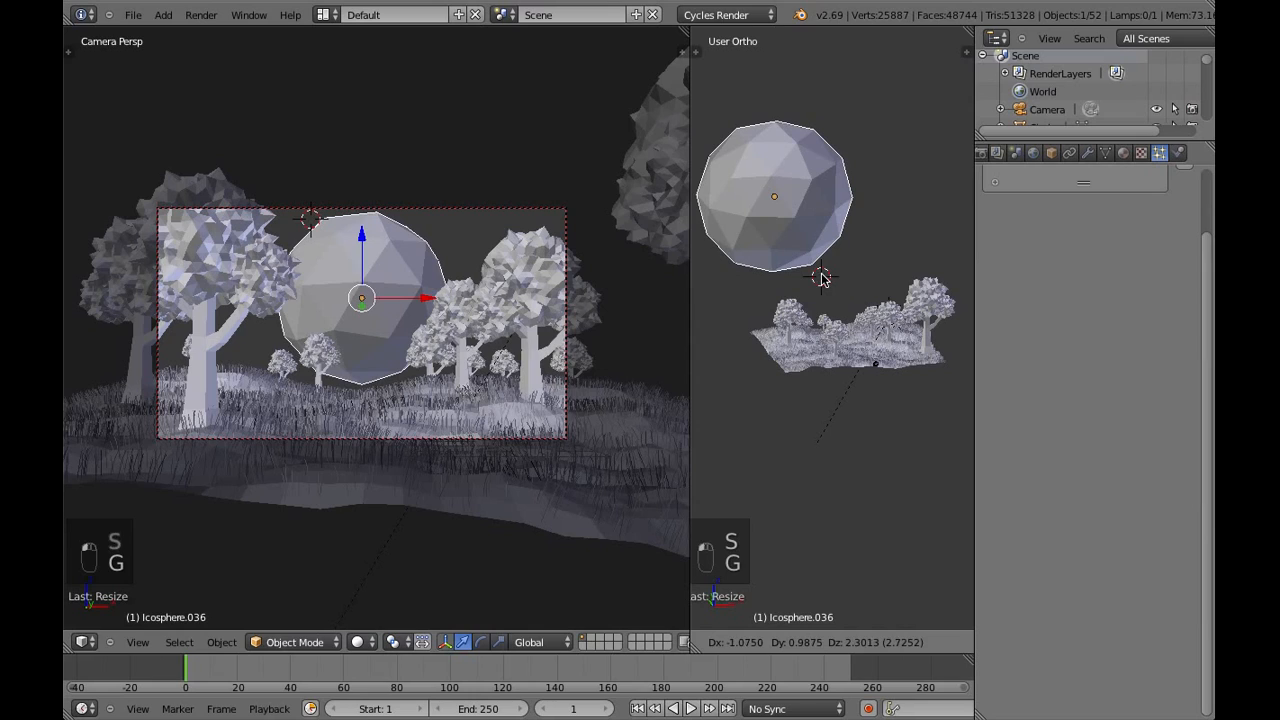
pyautogui.click(822, 278)
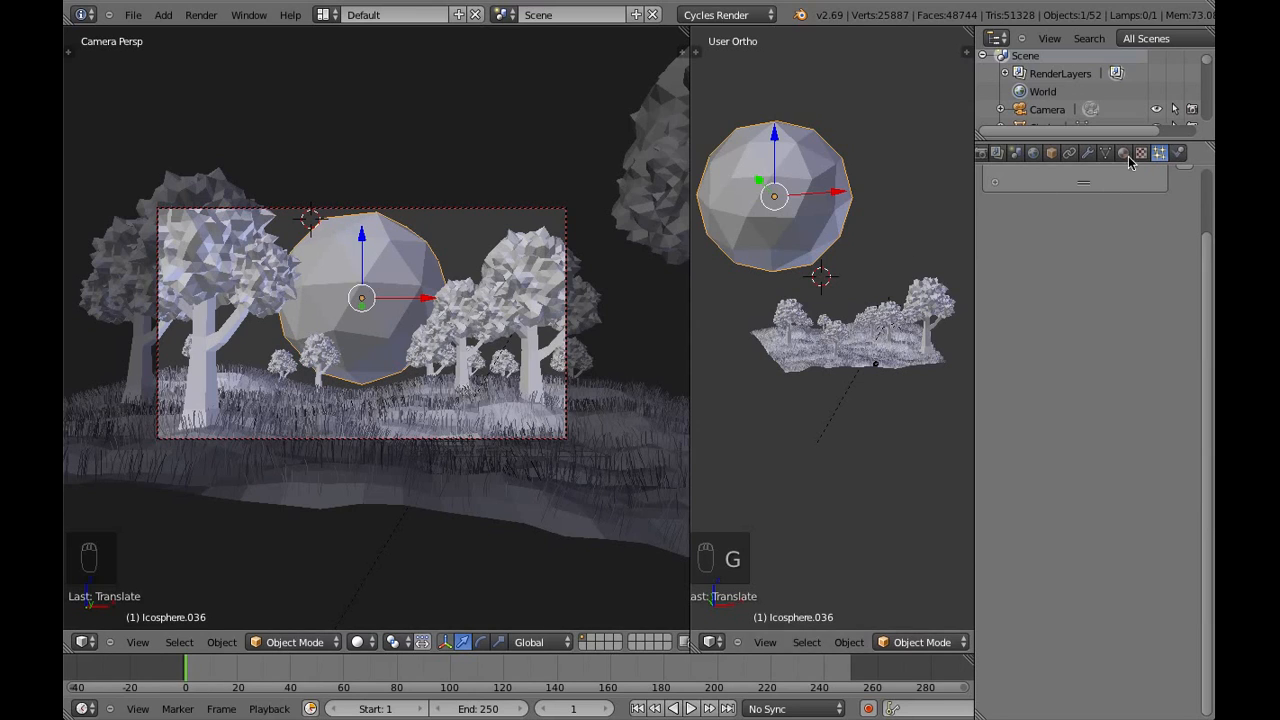
# Add a Displace modifier with a new texture to the icosphere
pyautogui.click(1088, 153)
pyautogui.click(1082, 214)
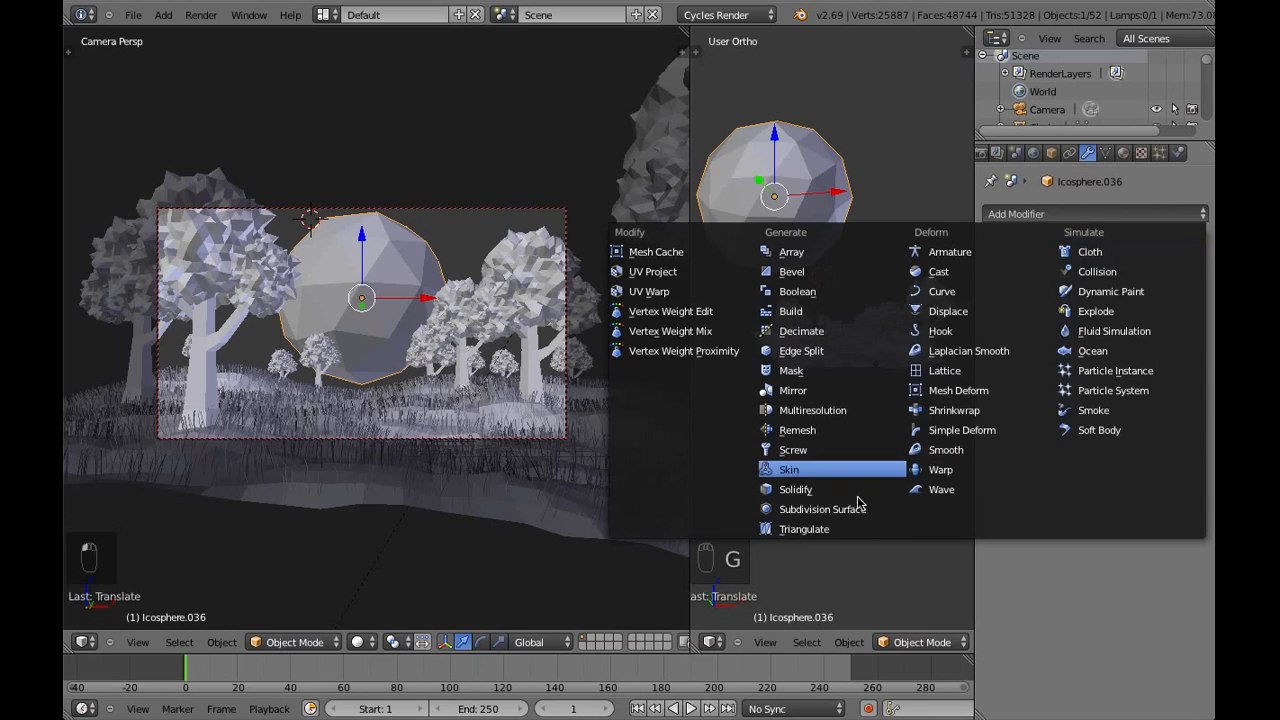
pyautogui.click(999, 330)
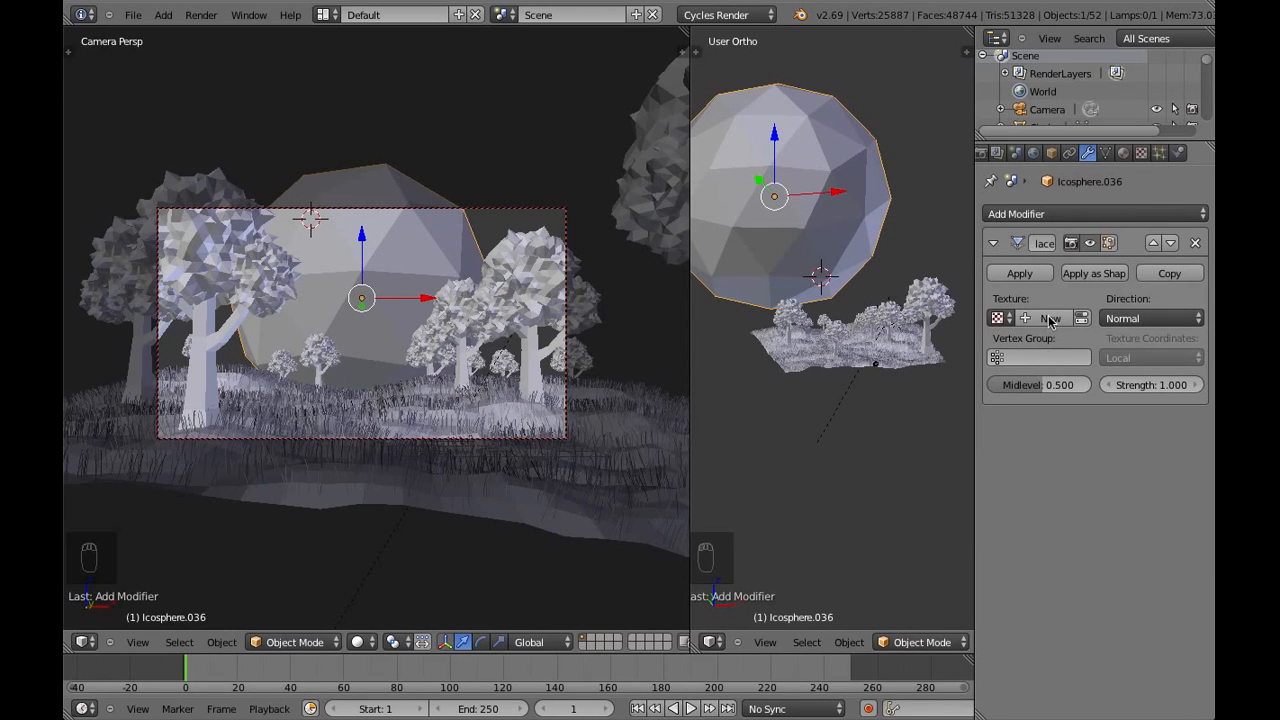
pyautogui.click(1049, 318)
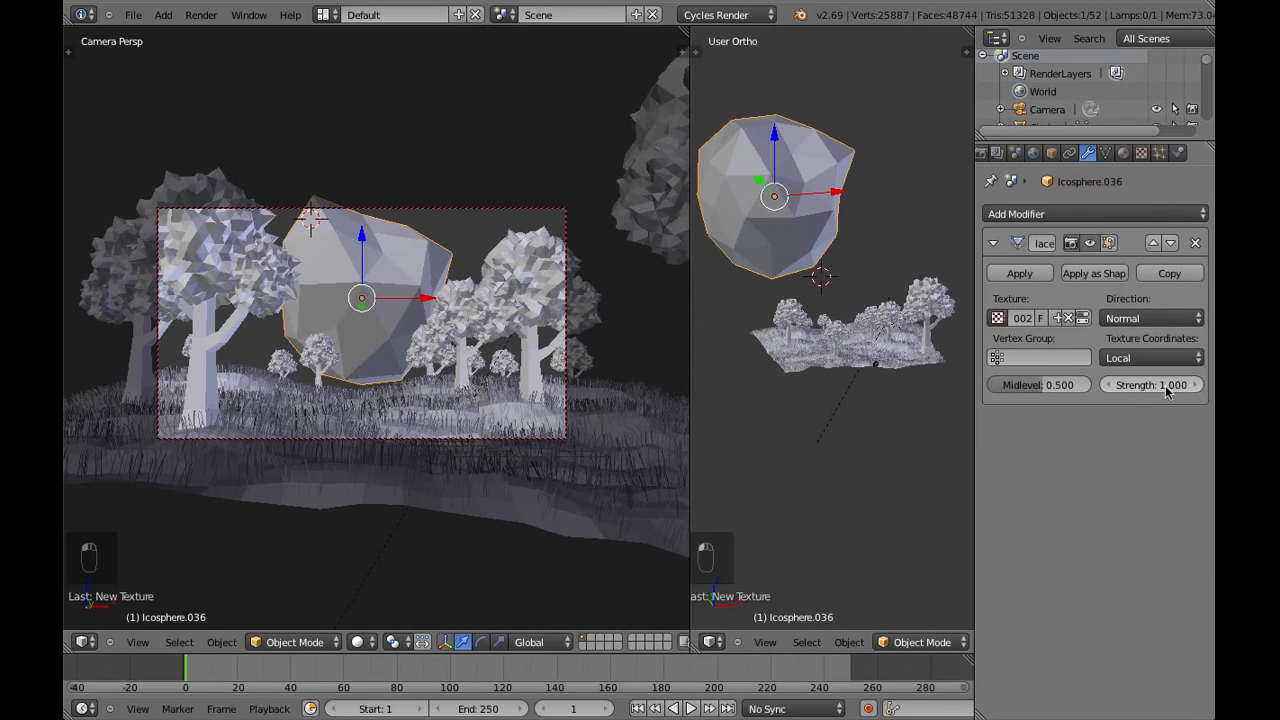
# Subdivide the icosphere's whole mesh twice, return to Object Mode and set the Displace strength to about 0.282
pyautogui.click(888, 634)
pyautogui.click(910, 603)
pyautogui.press('w')
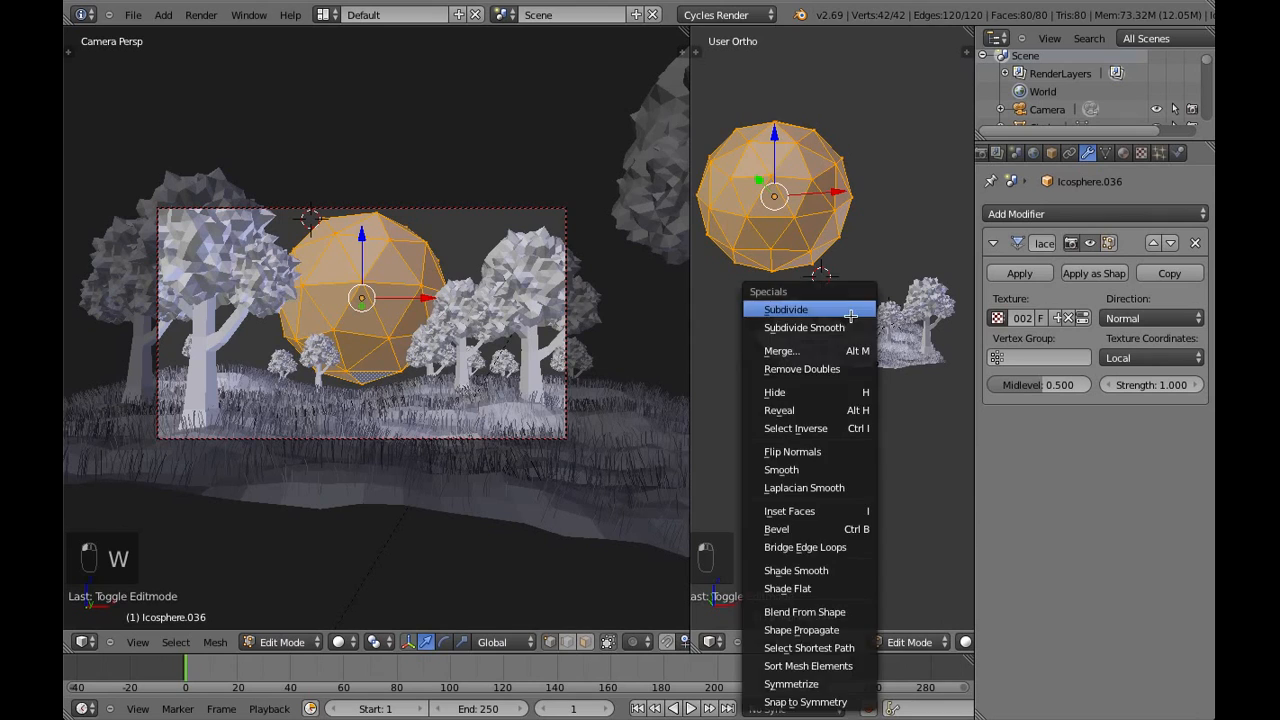
pyautogui.click(848, 310)
pyautogui.press('w')
pyautogui.click(848, 310)
pyautogui.click(908, 642)
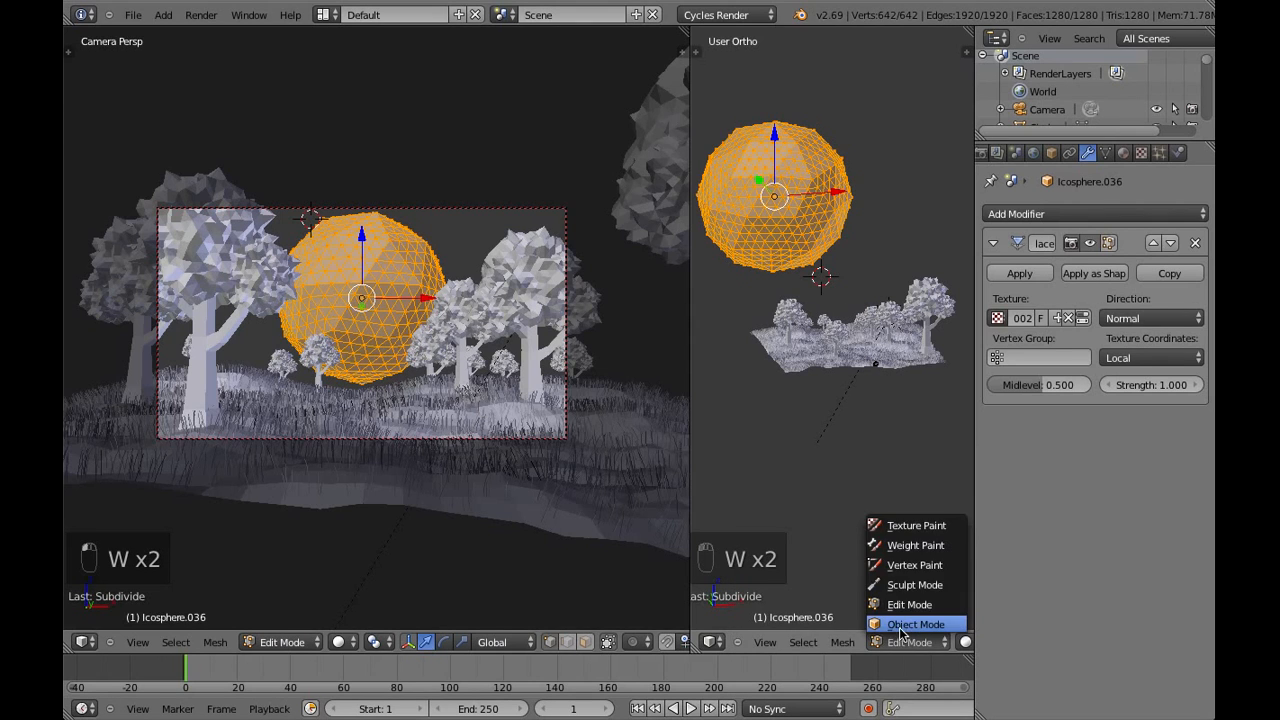
pyautogui.click(910, 620)
pyautogui.moveTo(1165, 388); pyautogui.dragTo(1120, 390)
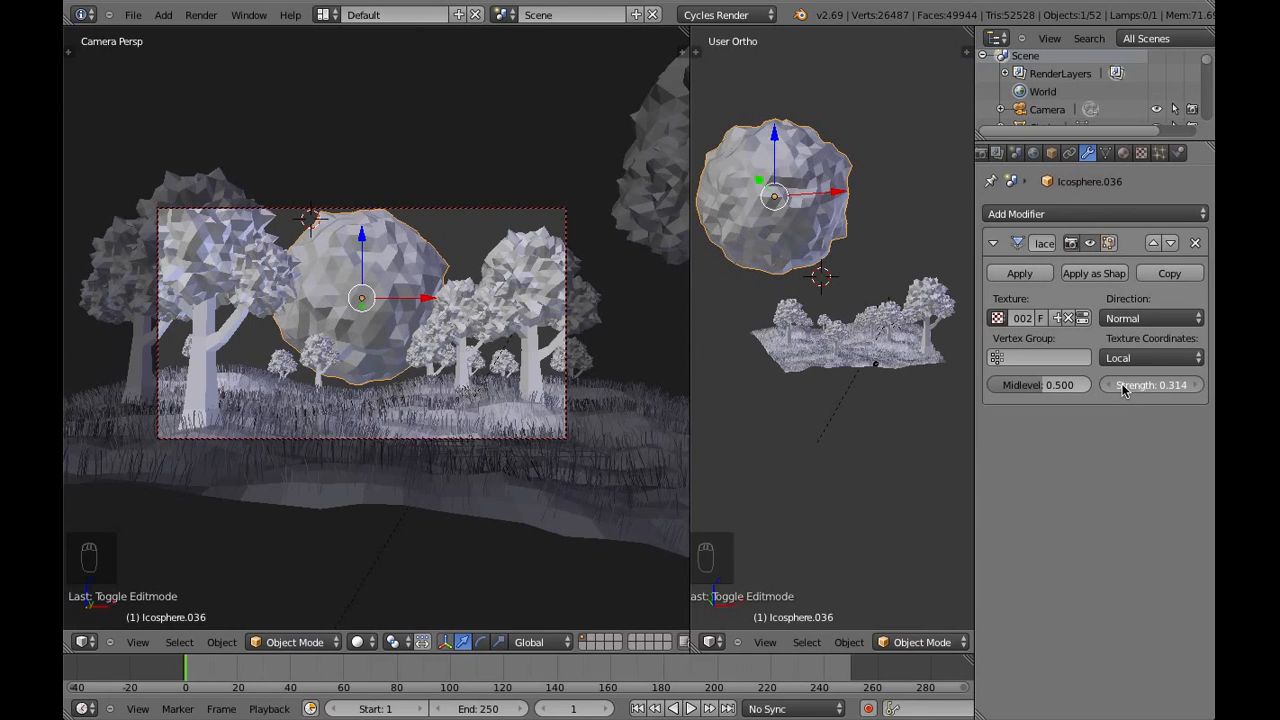
# Show the camera view with rendered shading and turn off the transparent film background in the render settings
pyautogui.click(360, 642)
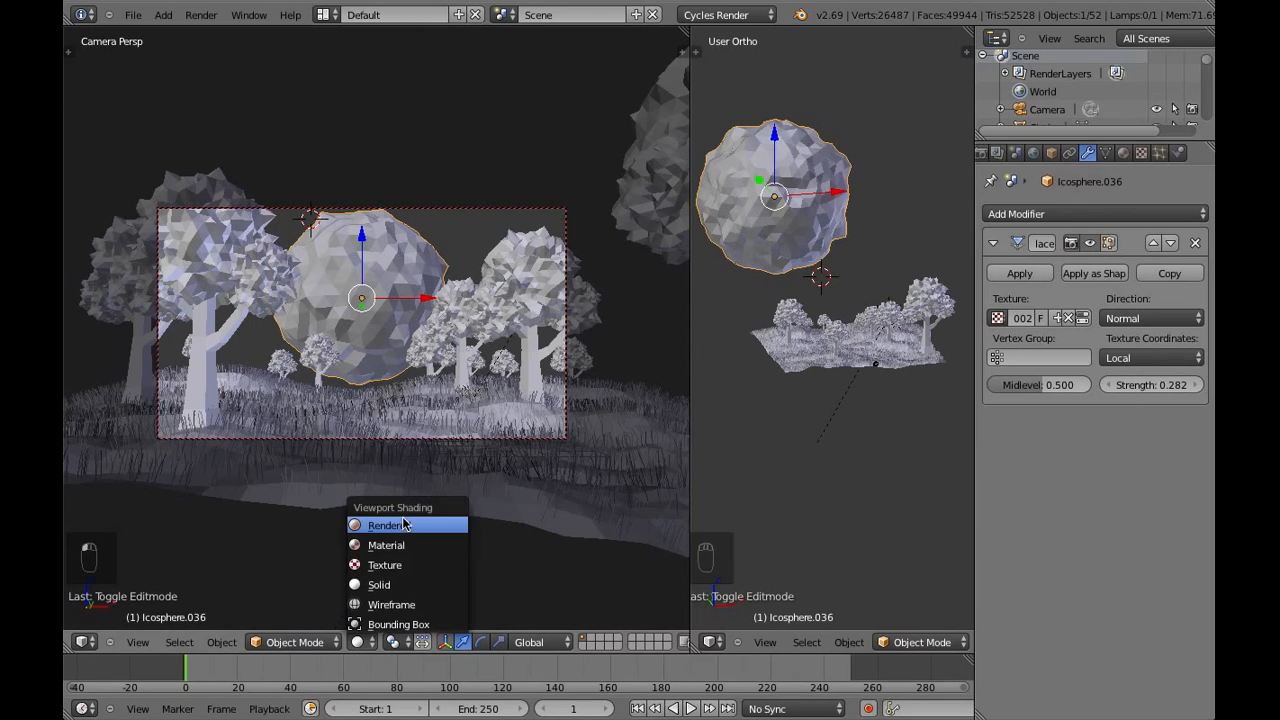
pyautogui.click(403, 525)
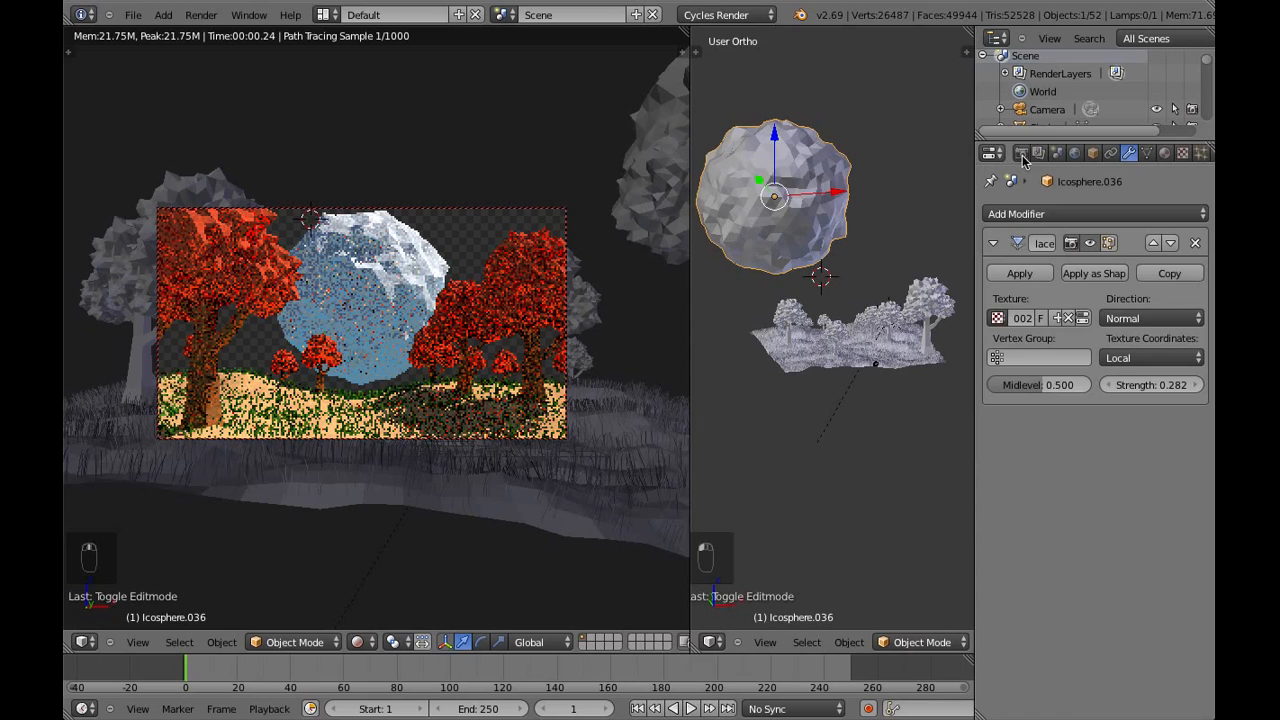
pyautogui.click(1022, 155)
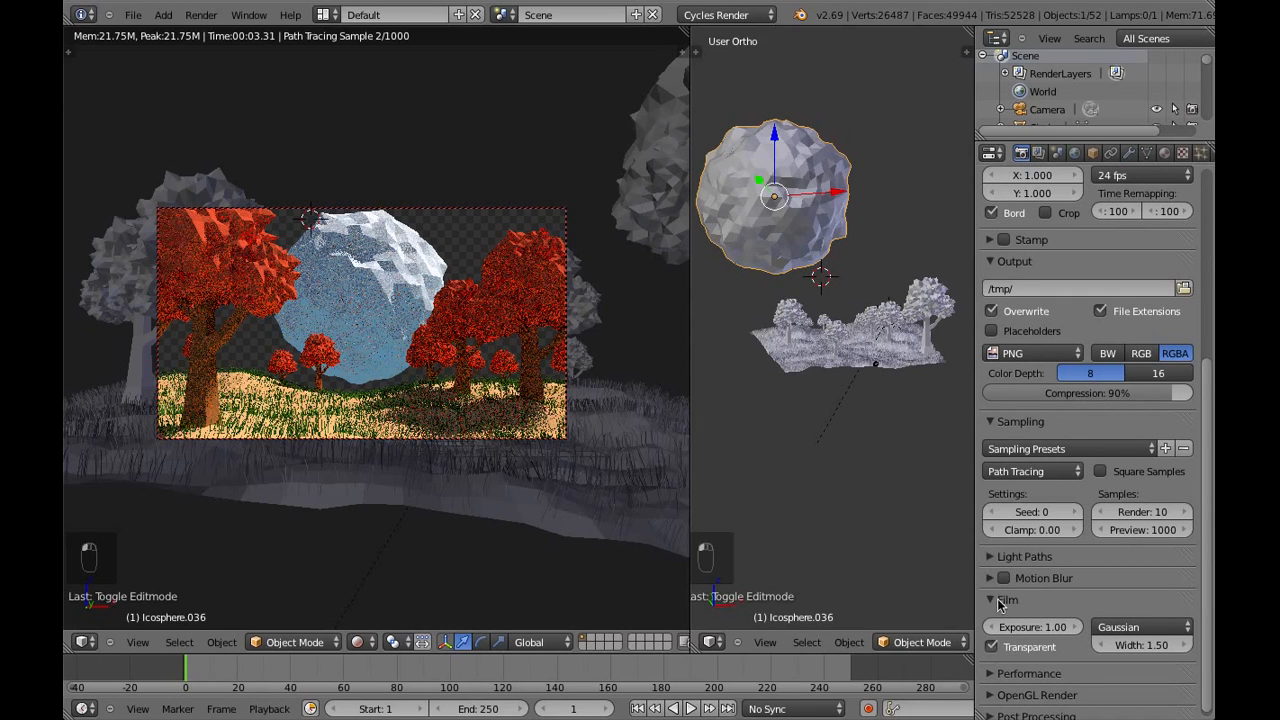
pyautogui.click(992, 646)
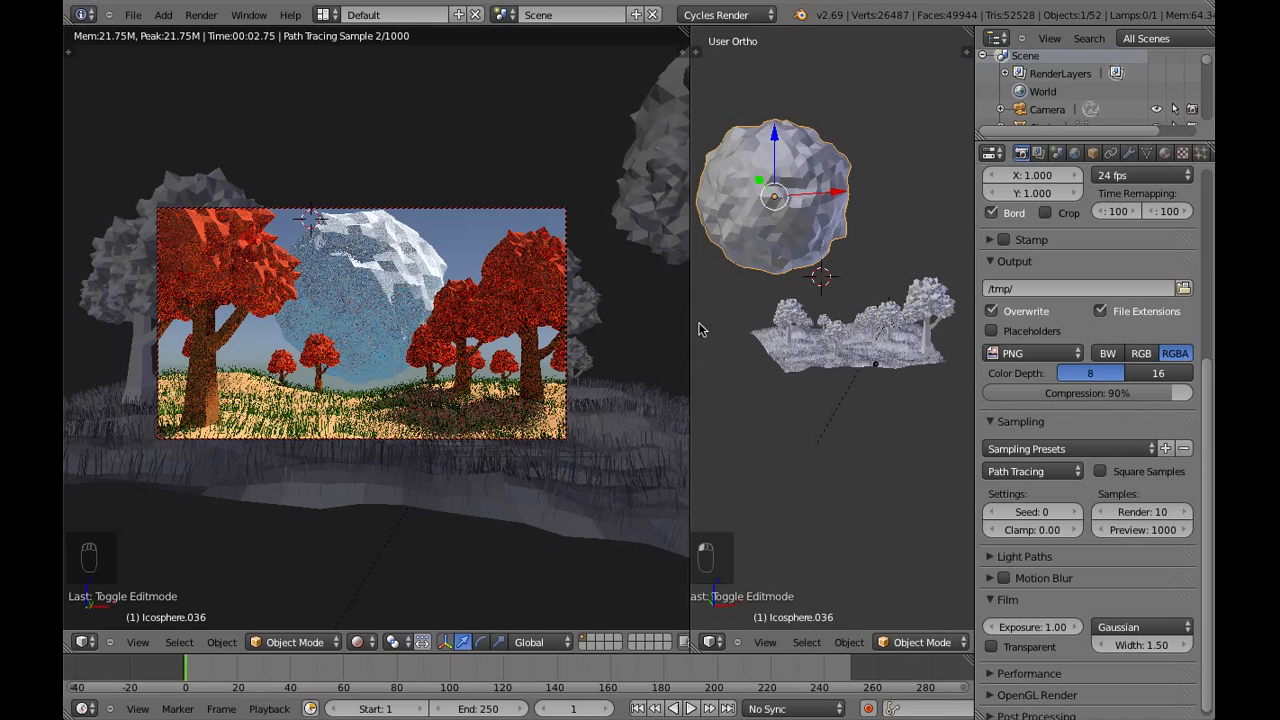
pyautogui.scroll(2, 796, 357)
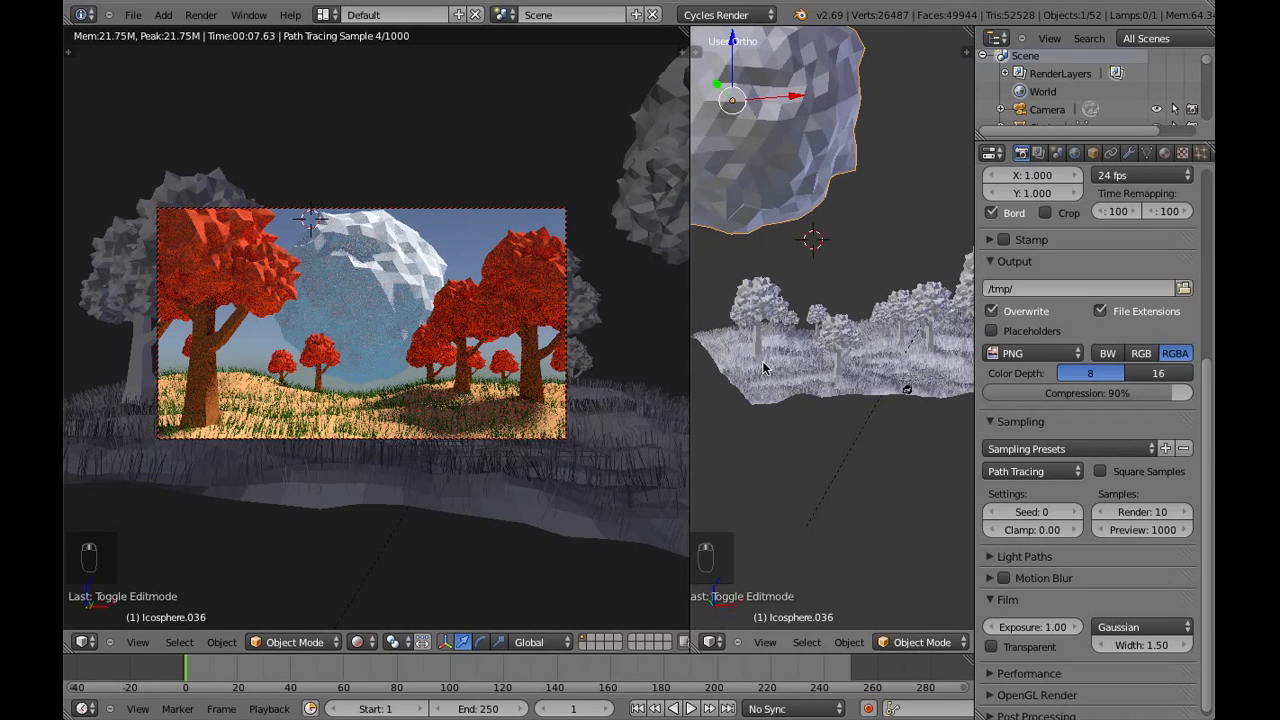
pyautogui.moveTo(762, 364); pyautogui.dragTo(792, 368, button='middle')
pyautogui.scroll(4, 792, 366)
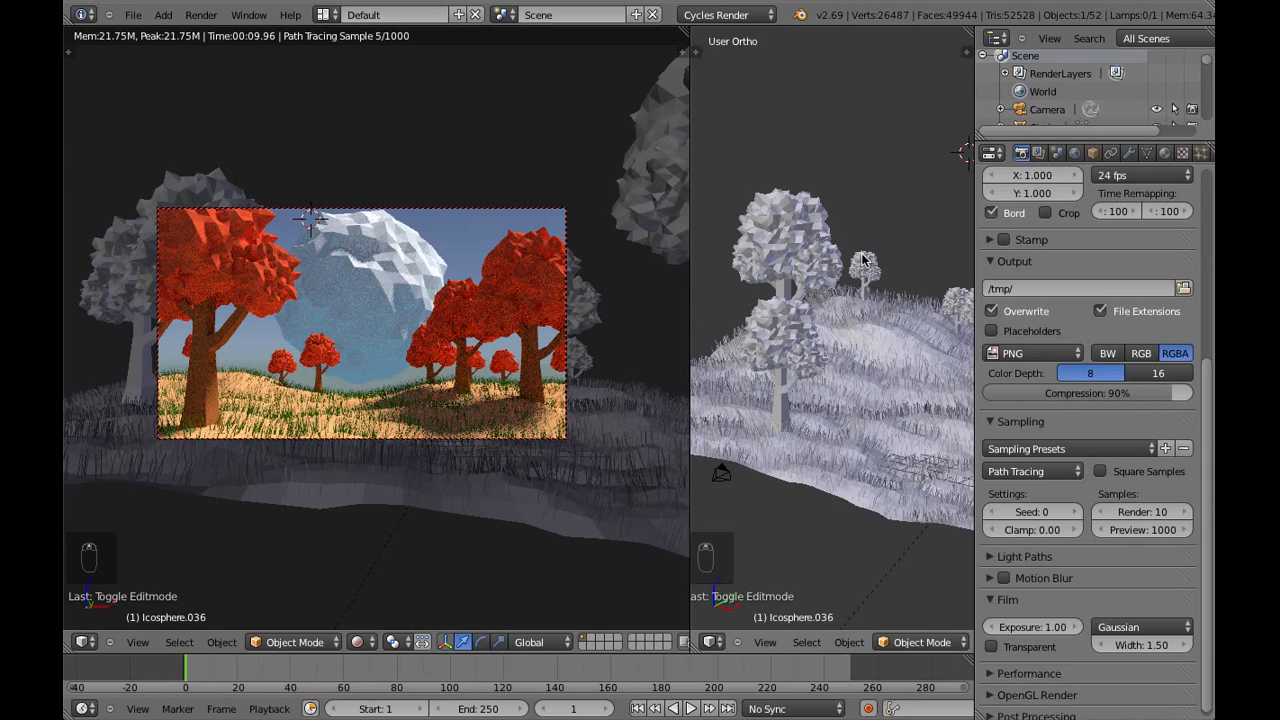
pyautogui.press('b')
pyautogui.moveTo(846, 246); pyautogui.dragTo(902, 288)
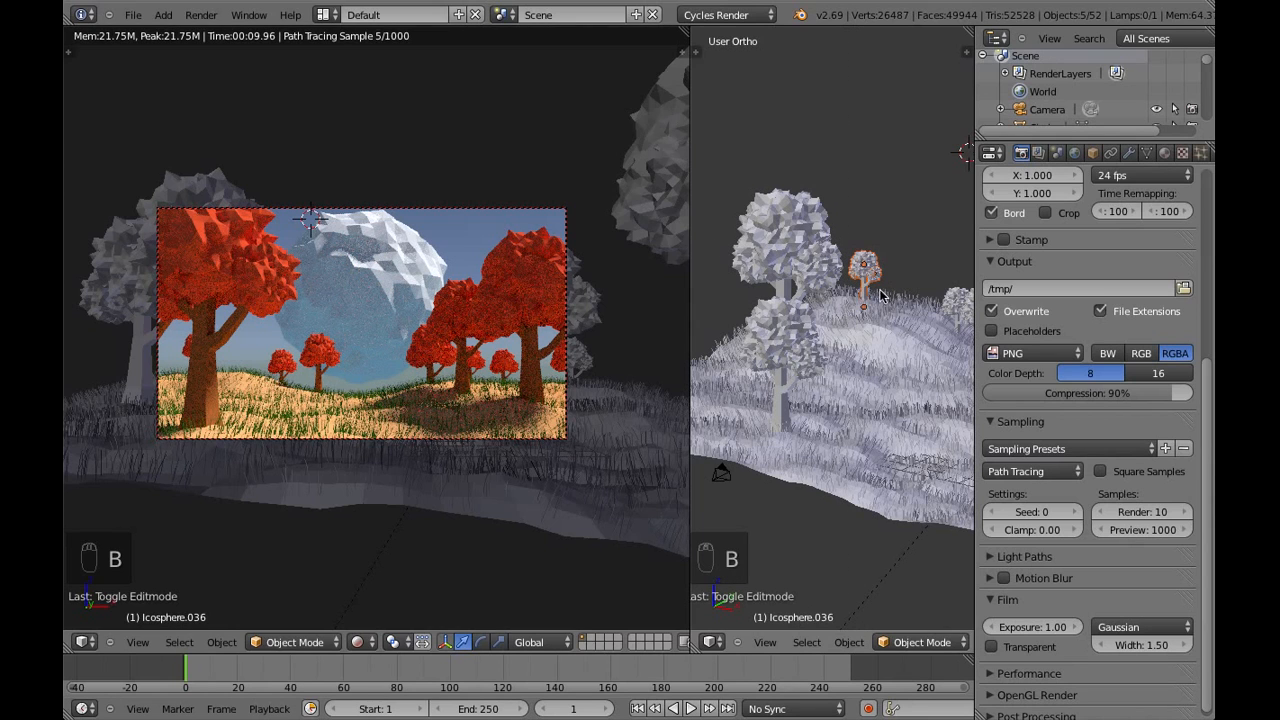
pyautogui.press('g')
pyautogui.press('x')
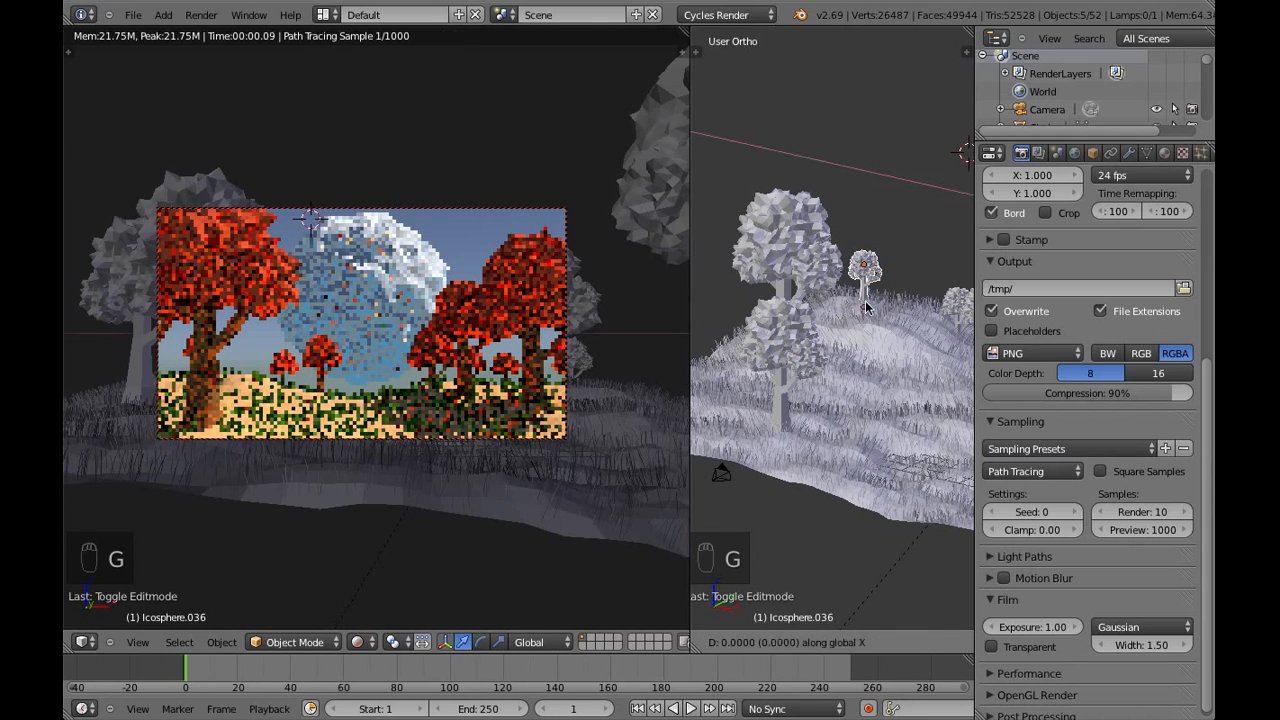
pyautogui.rightClick(890, 312)
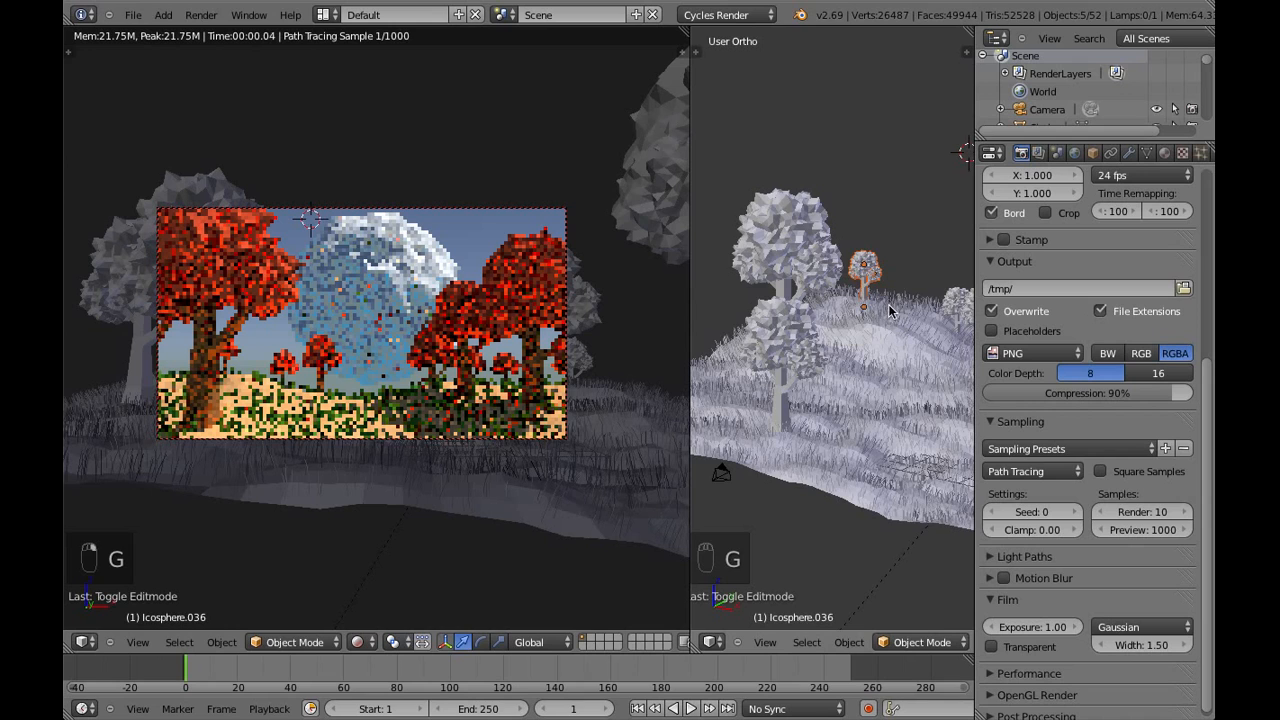
pyautogui.scroll(-5, 890, 312)
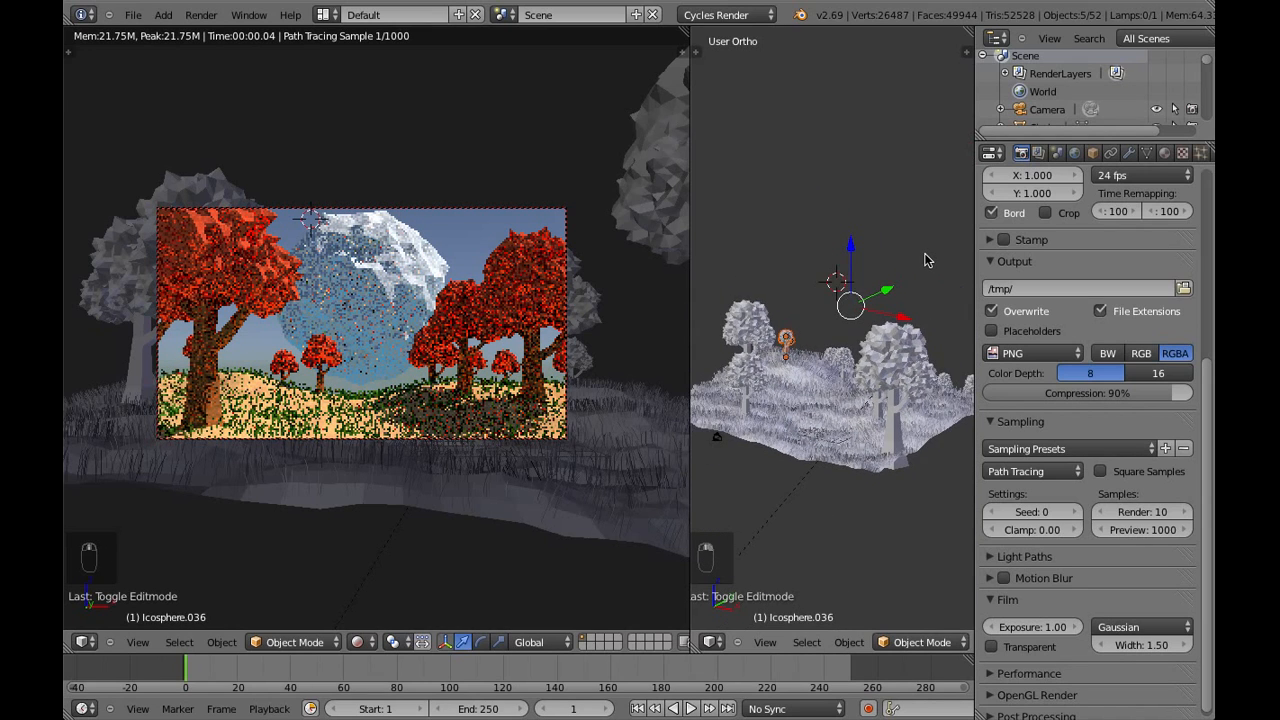
# Remove the icosphere from the selection and move the selected small background tree about 3.45 units along the X axis
pyautogui.scroll(-3, 925, 260)
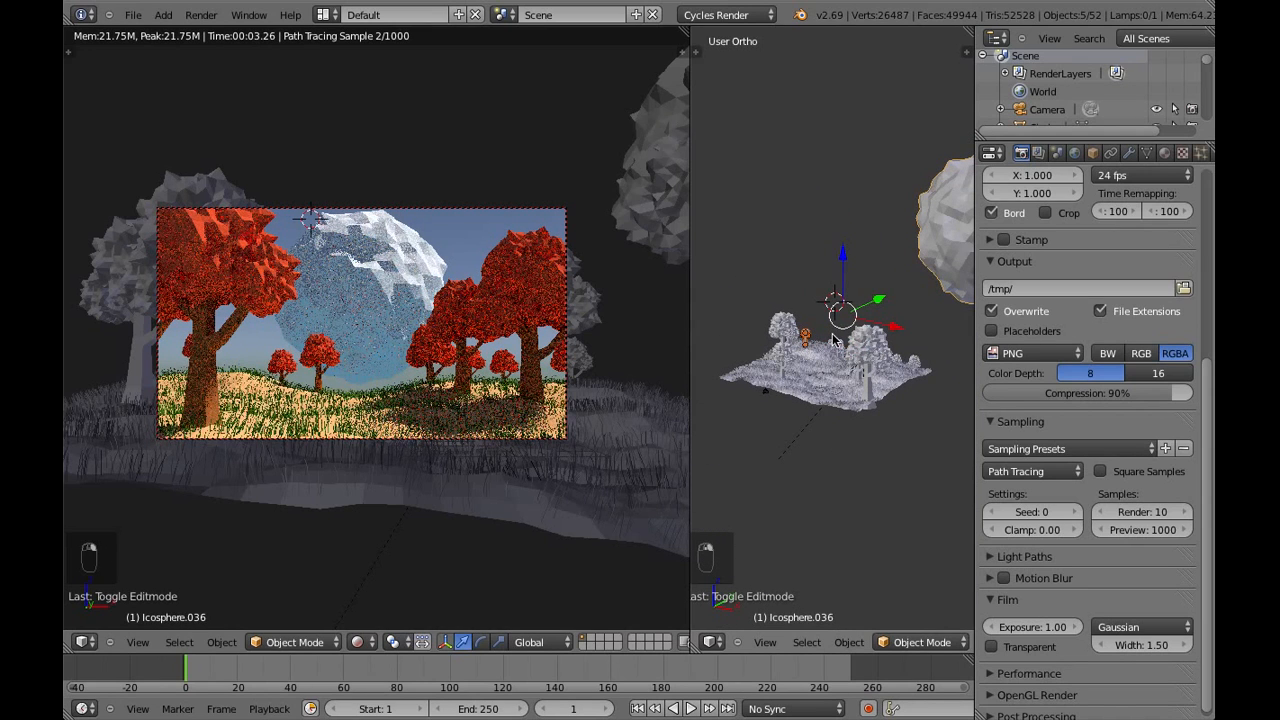
pyautogui.keyDown('shift'); pyautogui.rightClick(917, 259); pyautogui.keyUp('shift')
pyautogui.press('g')
pyautogui.press('x')
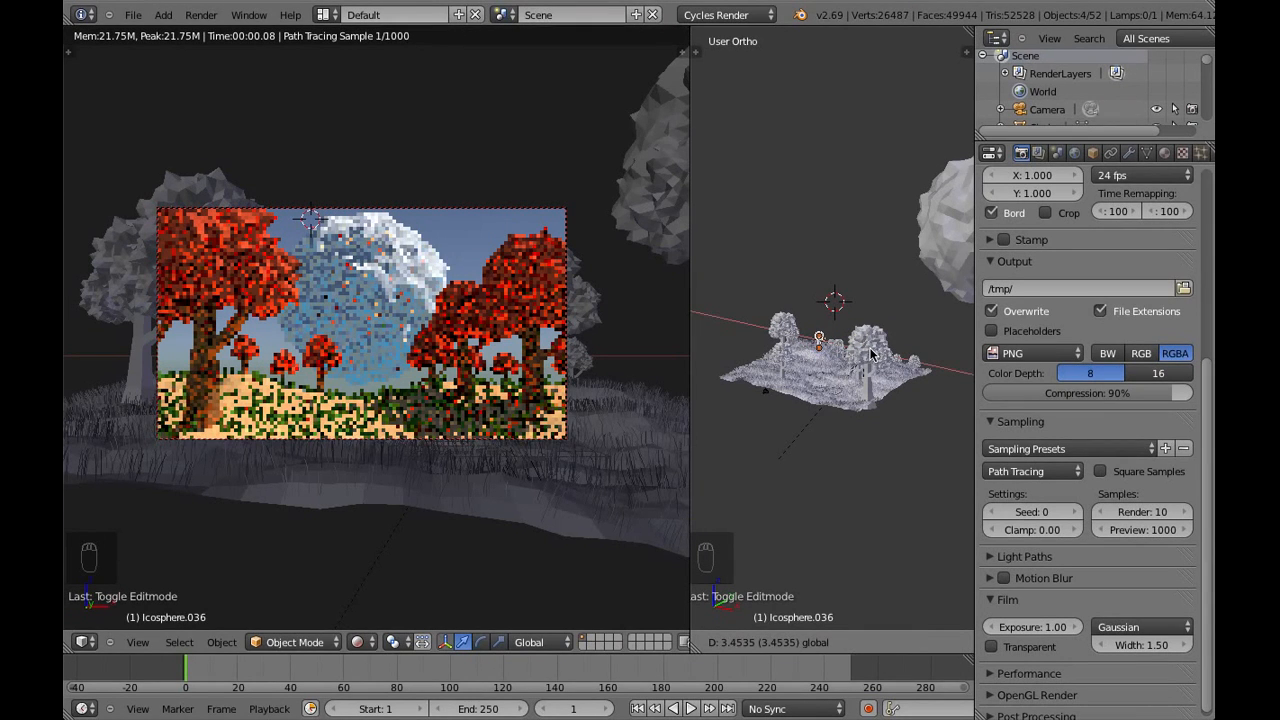
pyautogui.click(872, 352)
# Duplicate the small background tree, place the copy about 5.4 units away in negative X, and deselect everything
pyautogui.hotkey('shift', 'd')
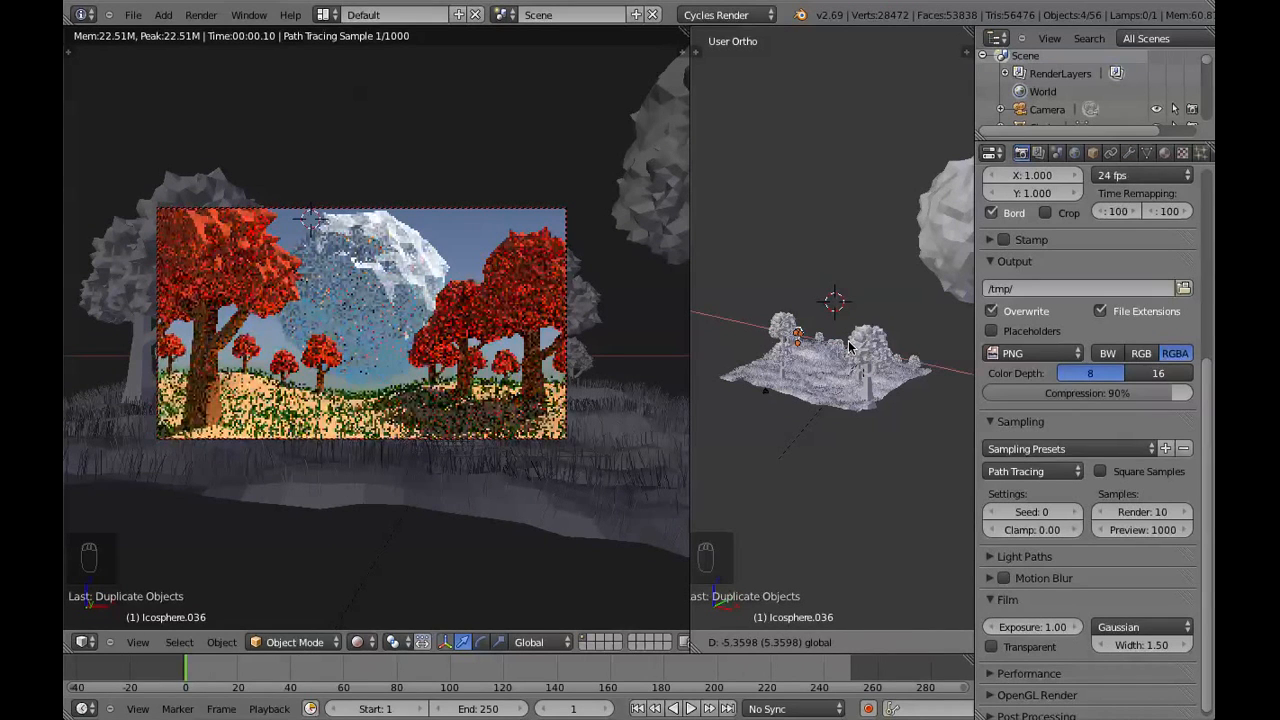
pyautogui.click(838, 352)
pyautogui.press('a')
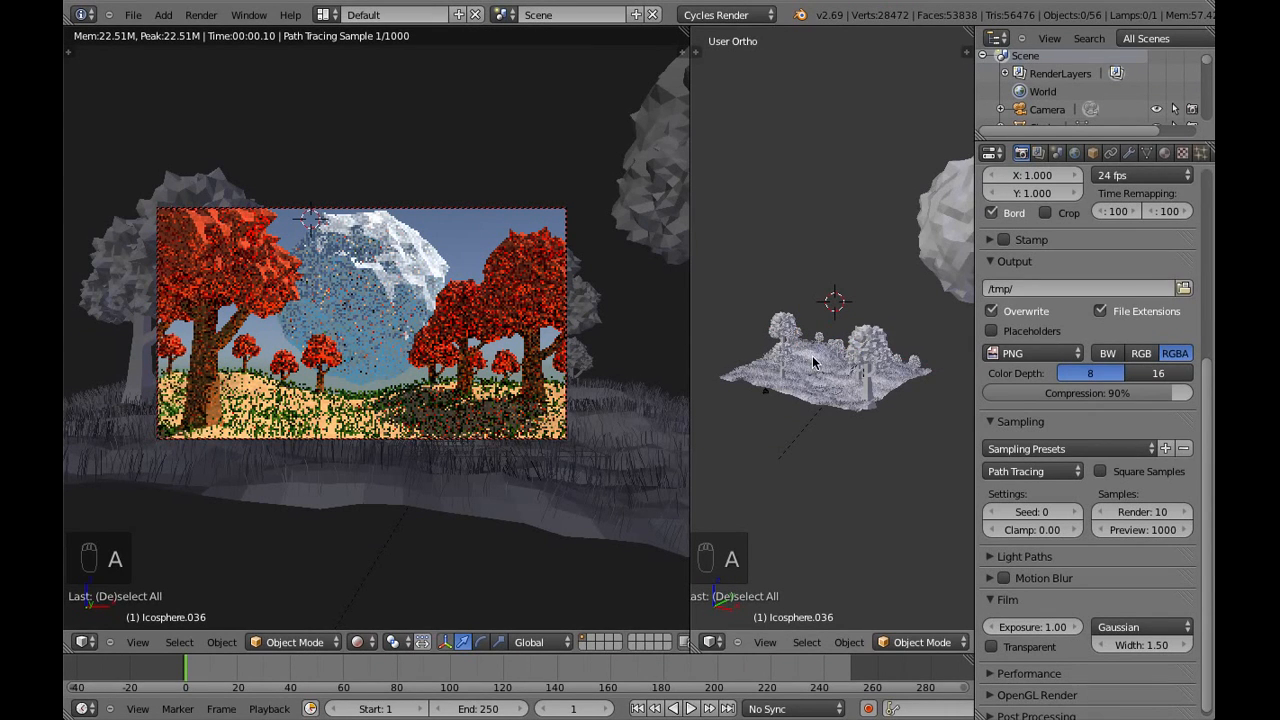
# Select the whole large tree at the far left end of the terrain, duplicate it and move the copy about 6.3 units along X
pyautogui.scroll(4, 813, 363)
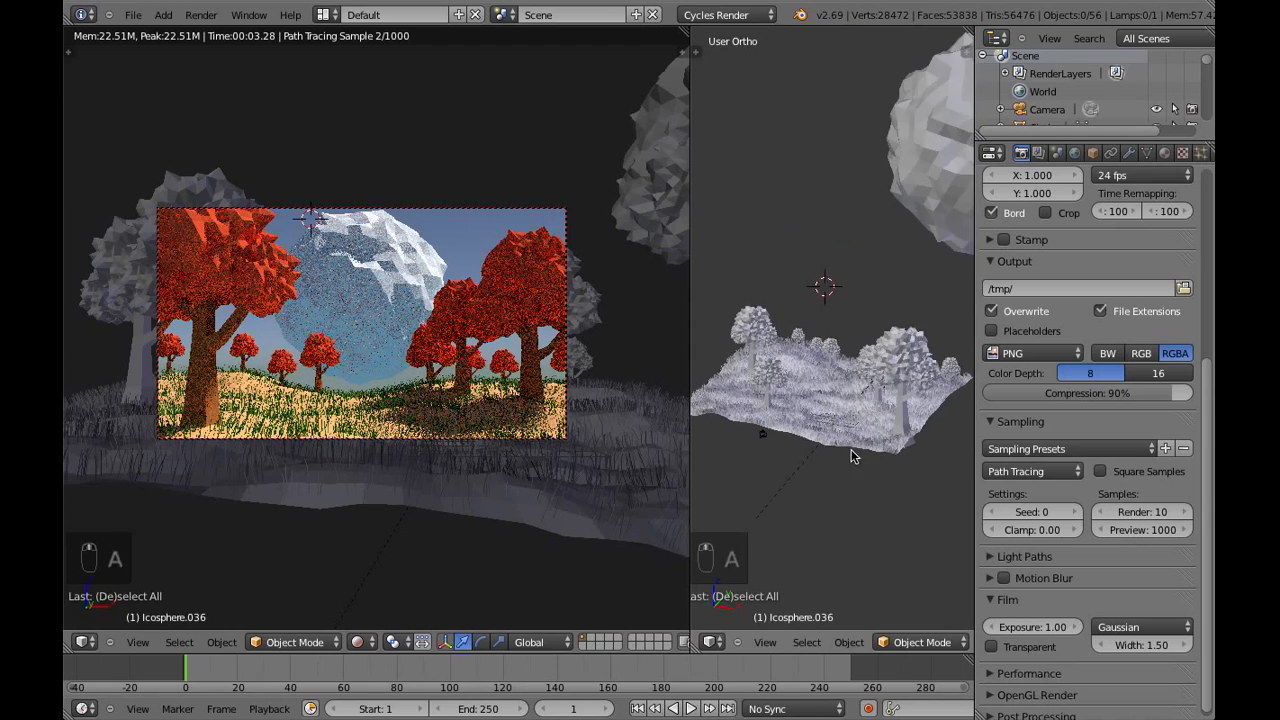
pyautogui.moveTo(851, 452); pyautogui.dragTo(803, 408, button='middle')
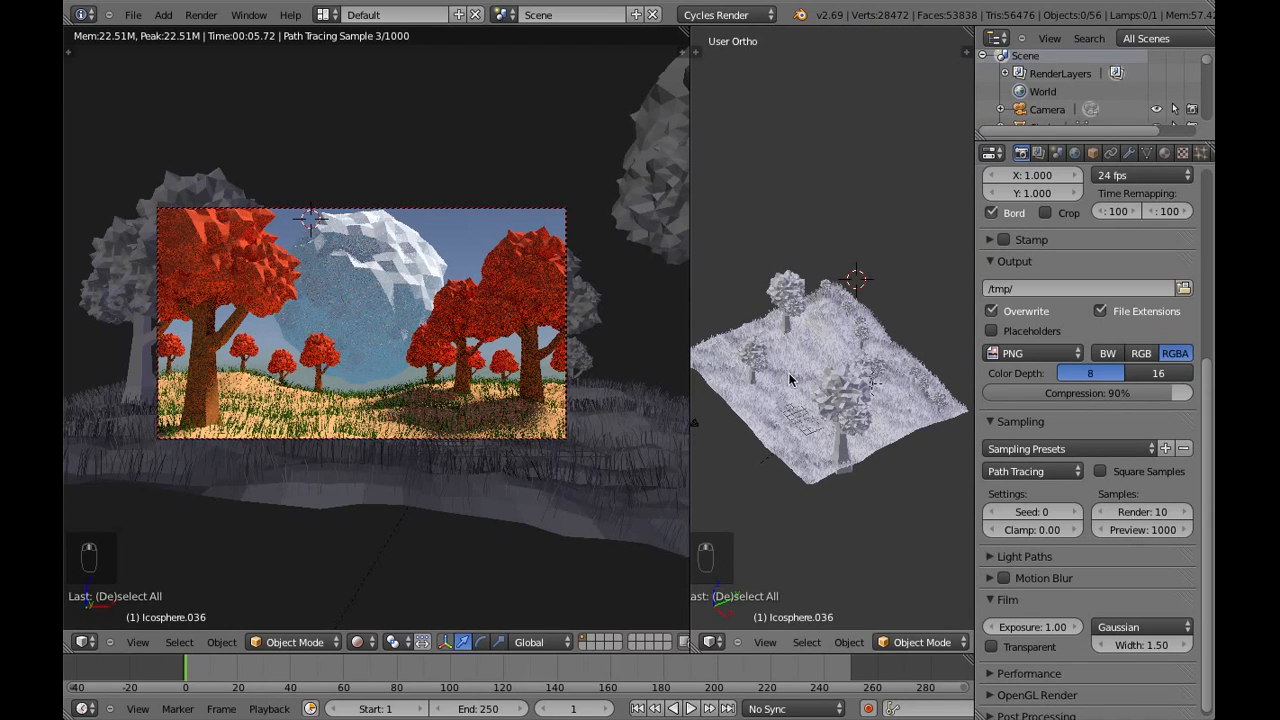
pyautogui.scroll(1, 764, 363)
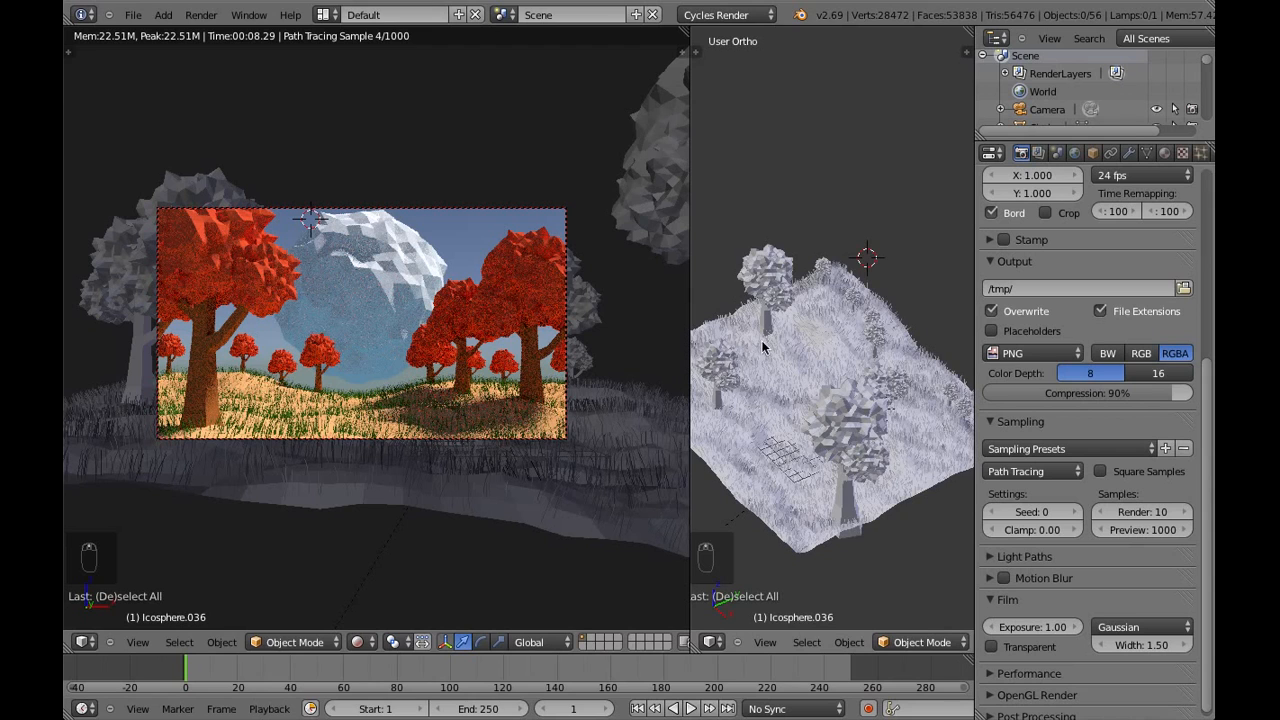
pyautogui.moveTo(761, 340); pyautogui.dragTo(850, 340, button='middle')
pyautogui.press('b')
pyautogui.moveTo(725, 266); pyautogui.dragTo(798, 337)
pyautogui.moveTo(798, 337); pyautogui.dragTo(862, 427, button='middle')
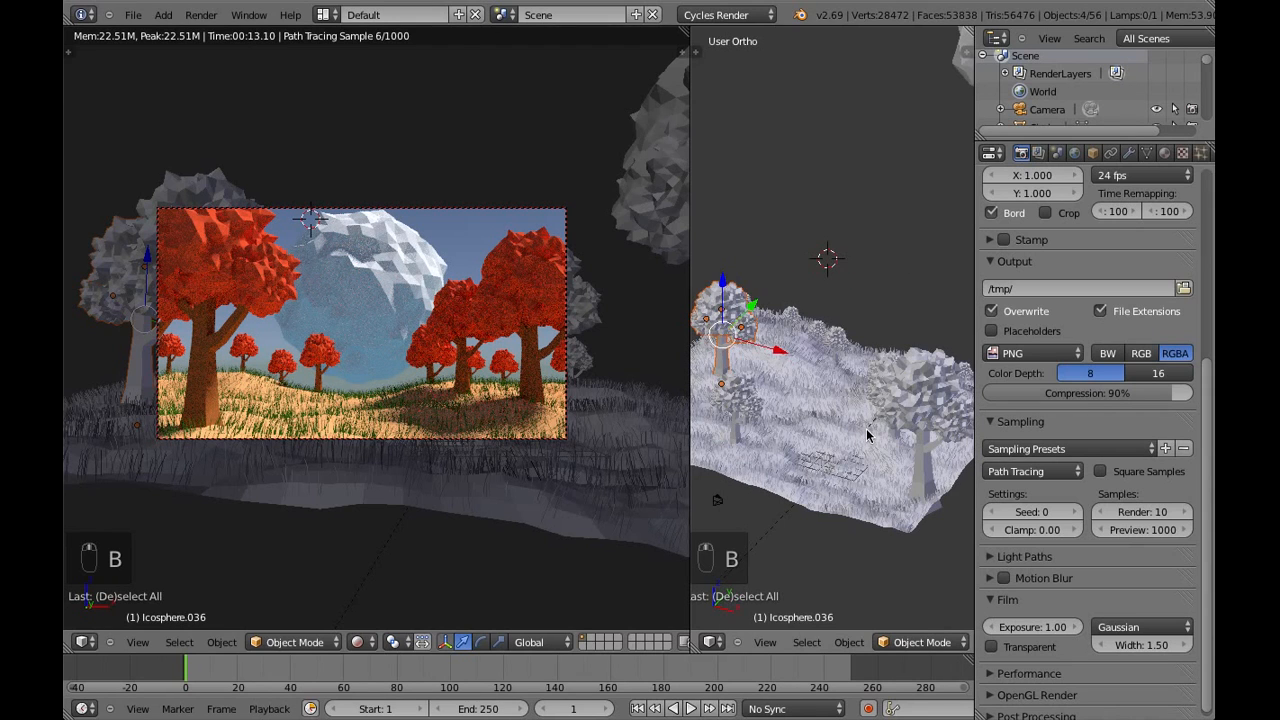
pyautogui.hotkey('shift', 'd')
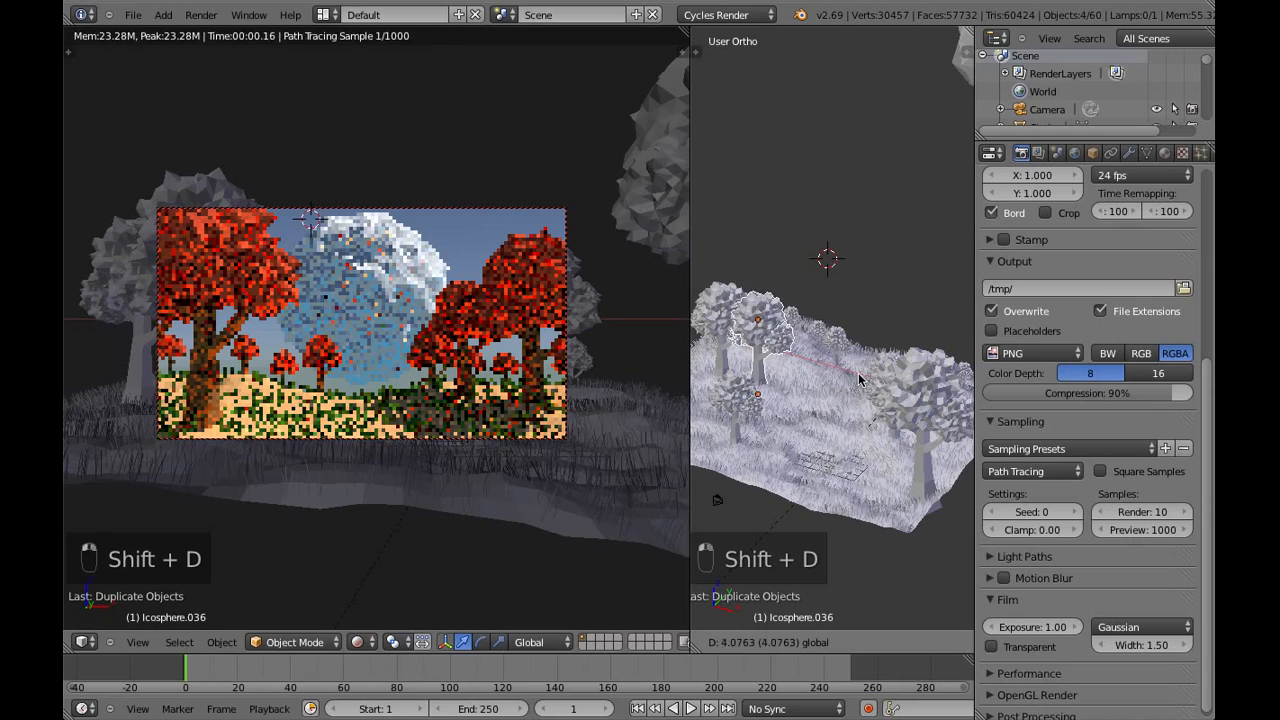
pyautogui.click(868, 378)
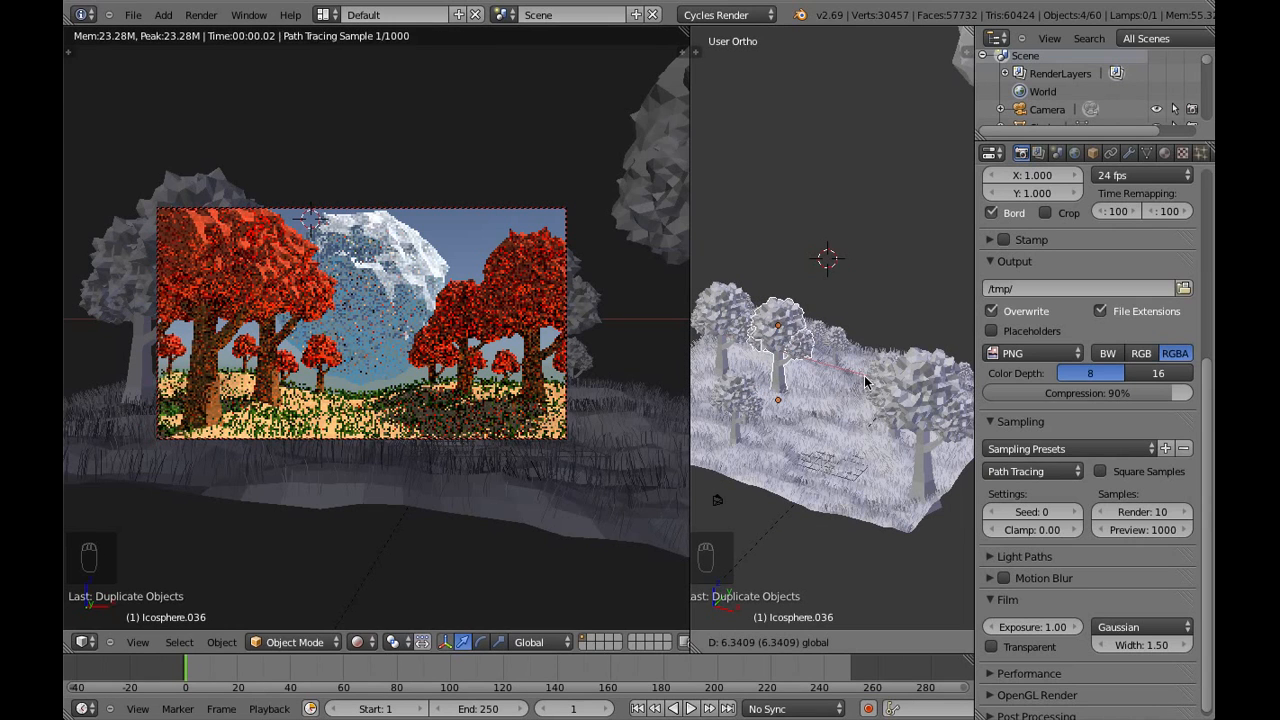
# Scale the duplicated tree down to roughly two thirds, lower it about 1.3 units along Z onto the grass, and deselect it
pyautogui.press('s')
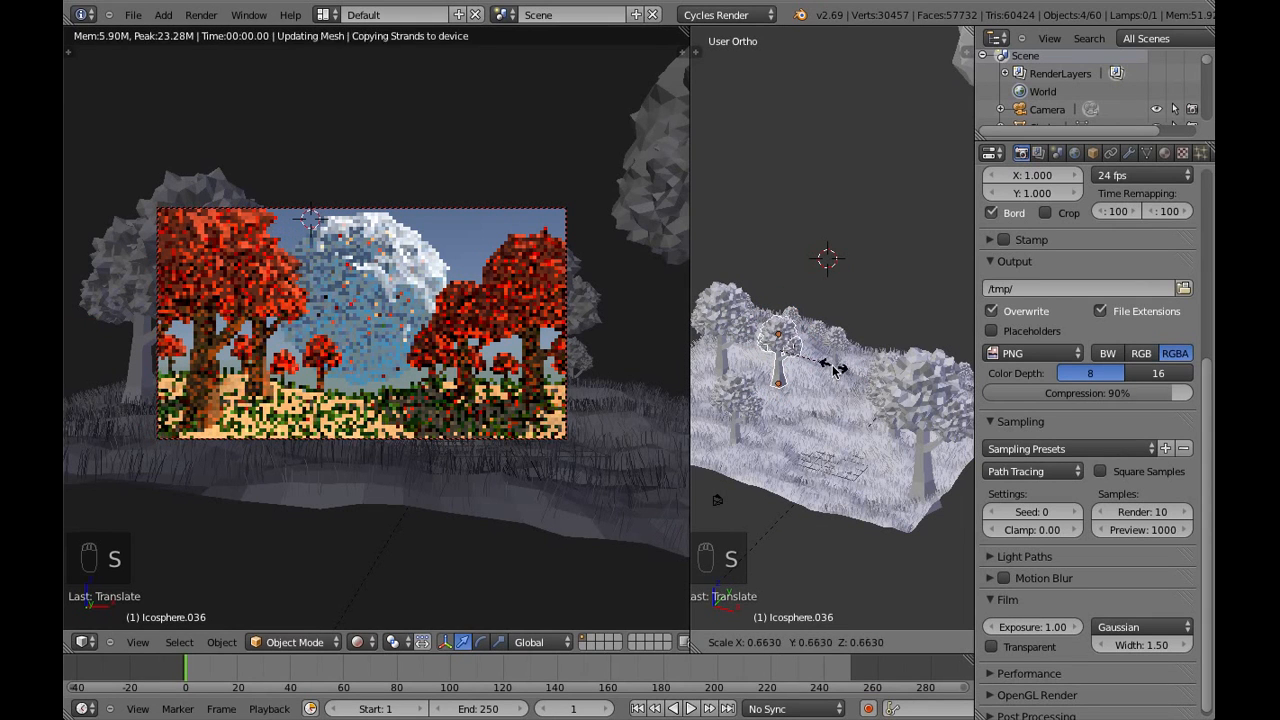
pyautogui.click(799, 332)
pyautogui.press('g')
pyautogui.press('z')
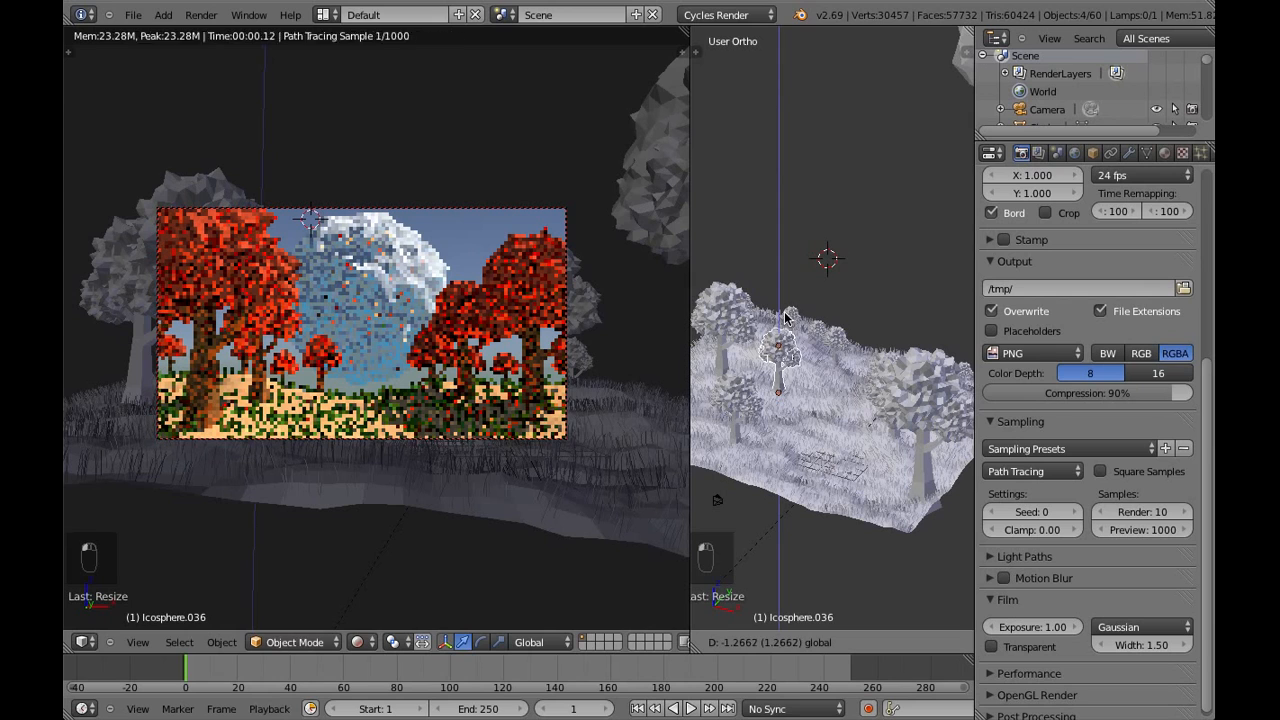
pyautogui.click(786, 320)
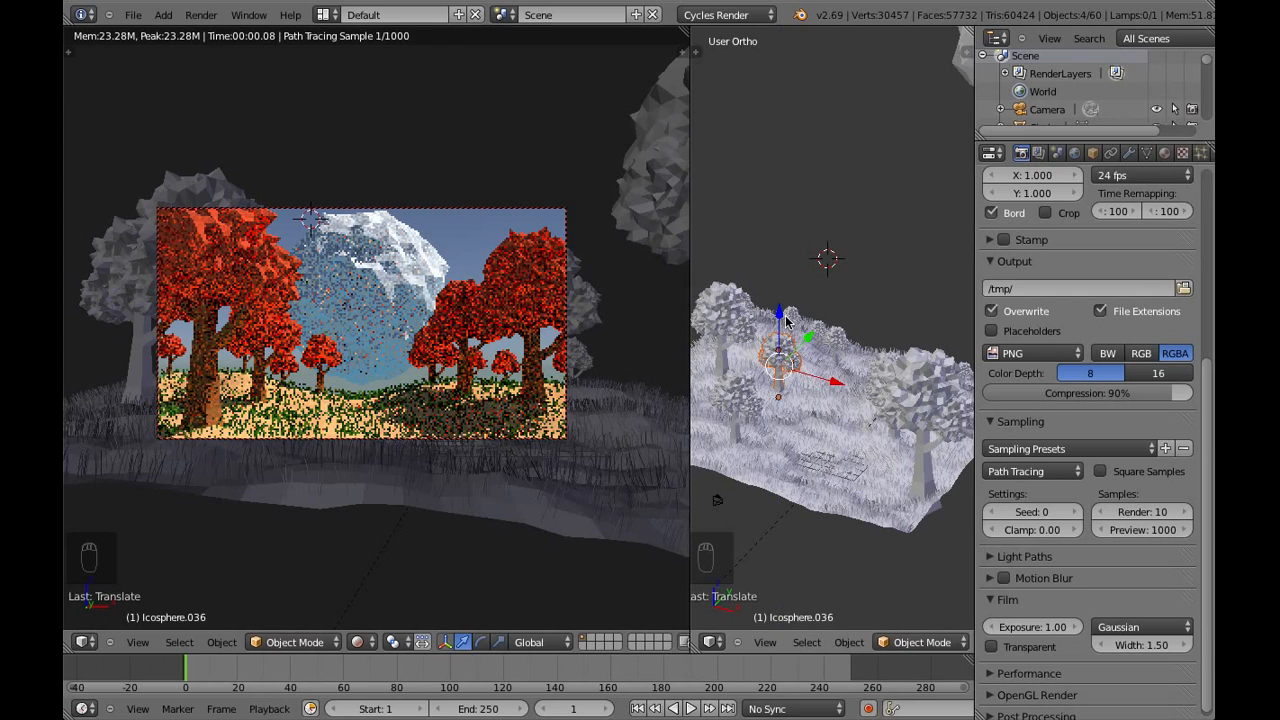
pyautogui.press('a')
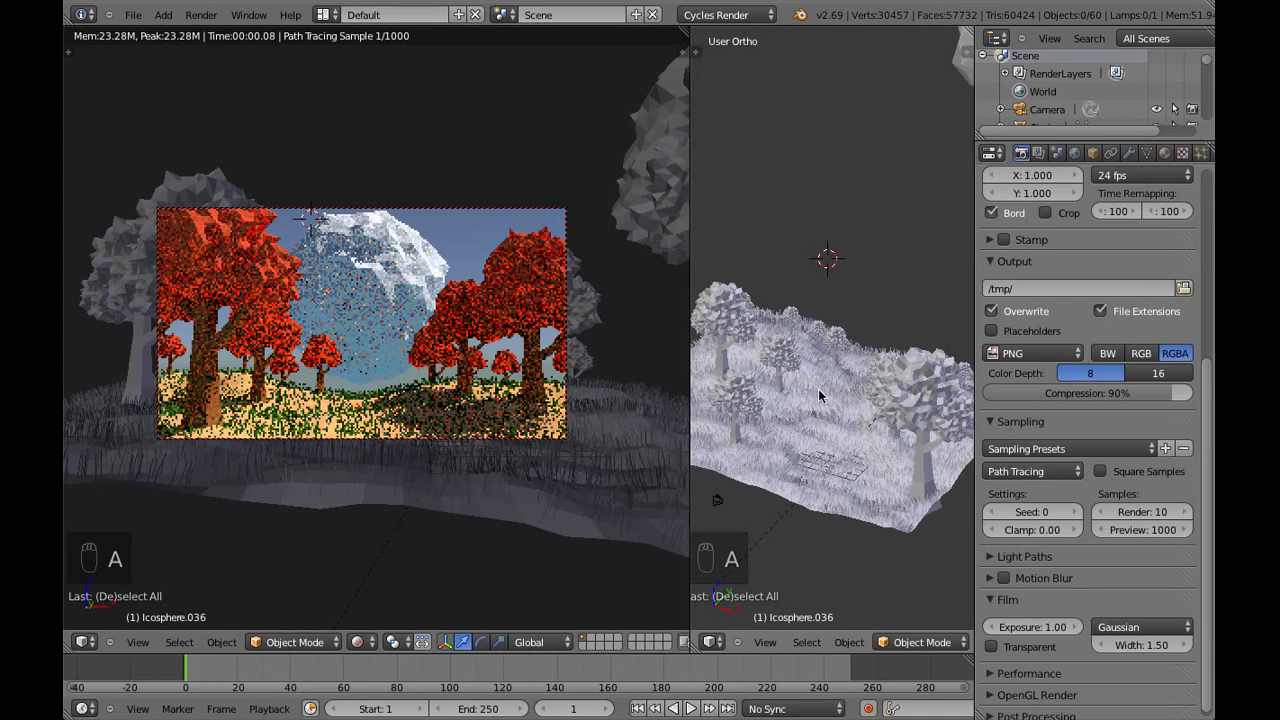
# Select the large icosphere planet and give it a new material
pyautogui.moveTo(843, 386); pyautogui.dragTo(918, 122, button='middle')
pyautogui.rightClick(918, 122)
pyautogui.click(1164, 152)
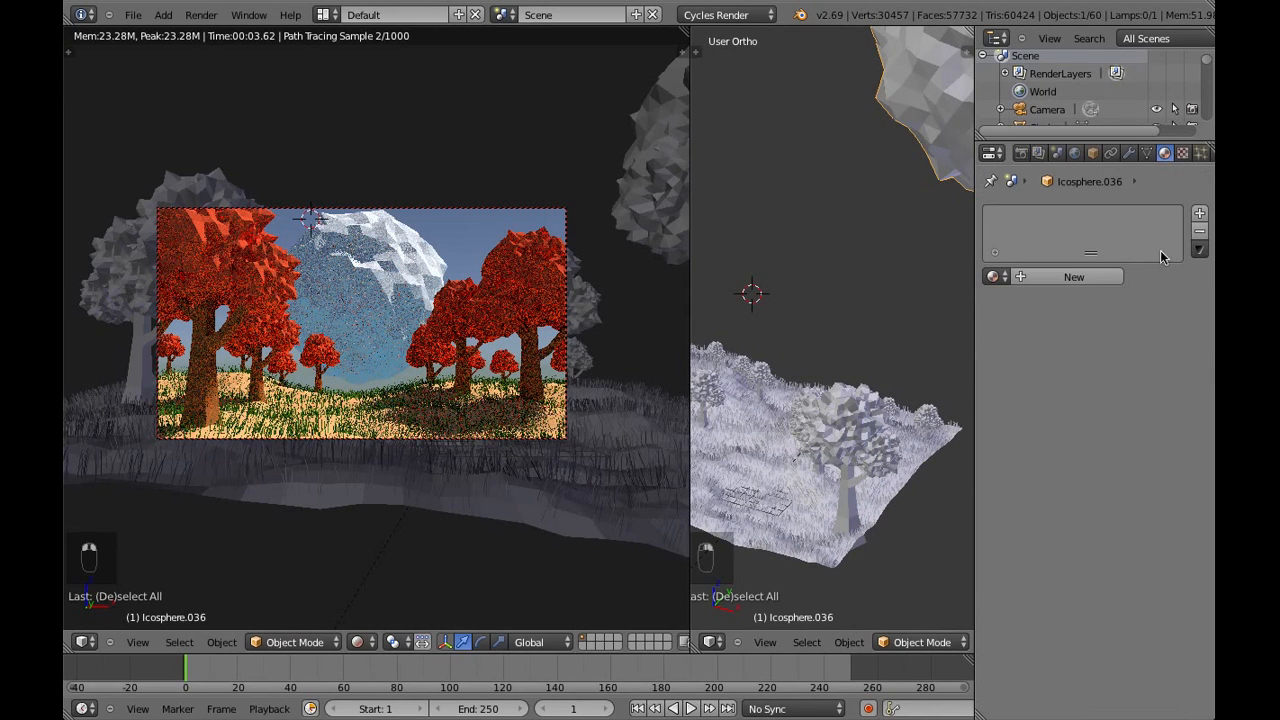
pyautogui.click(1074, 277)
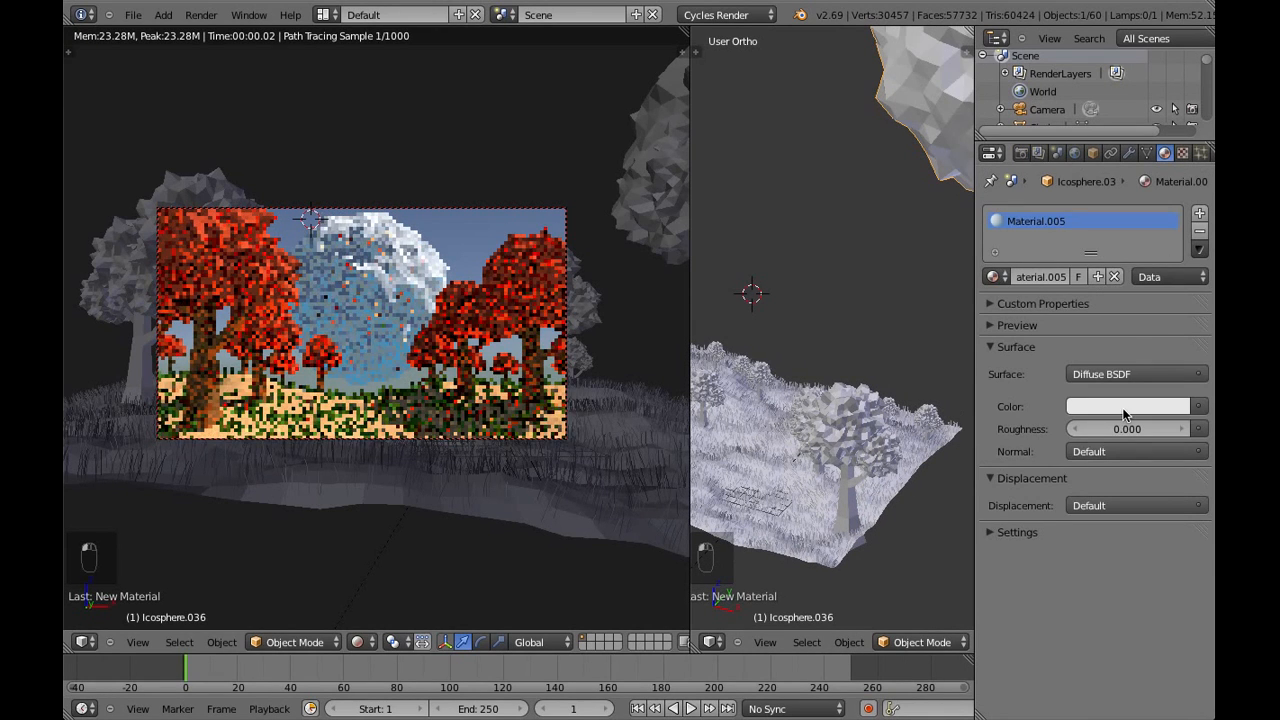
# Set the planet material's diffuse color to a pale light blue and deselect the planet
pyautogui.click(1126, 412)
pyautogui.click(1105, 245)
pyautogui.click(1139, 407)
pyautogui.click(1101, 198)
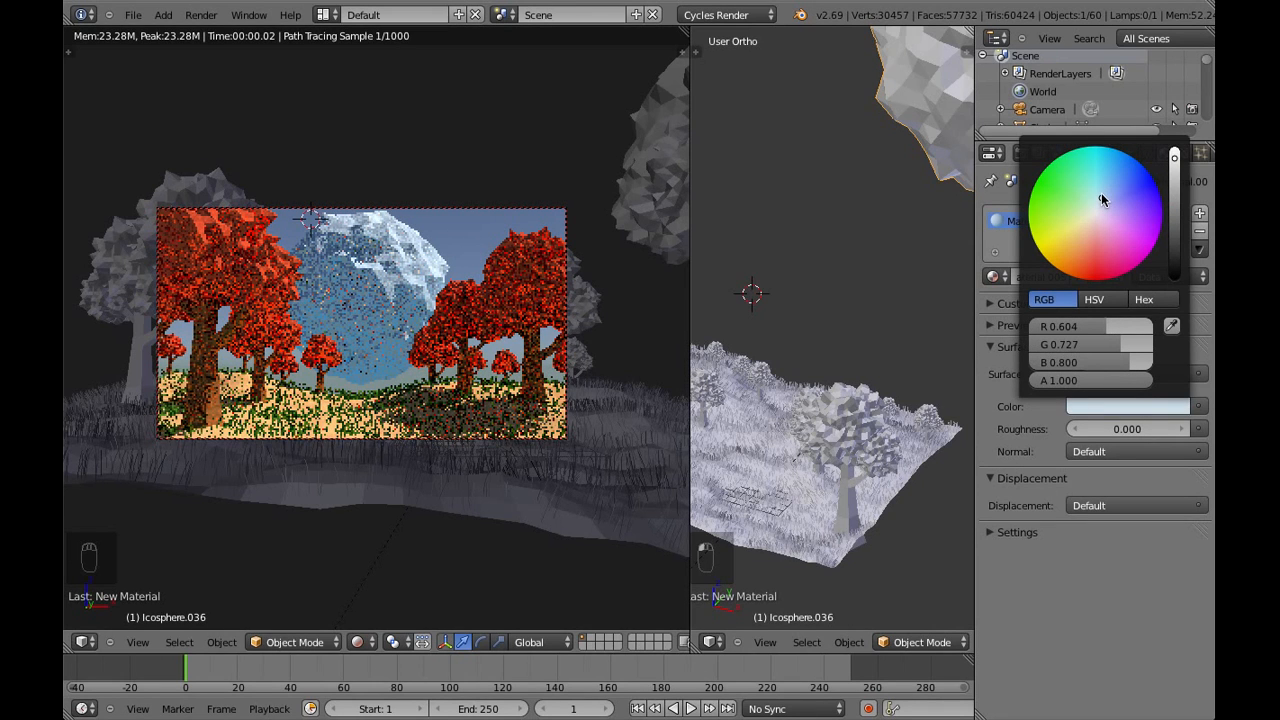
pyautogui.click(1101, 192)
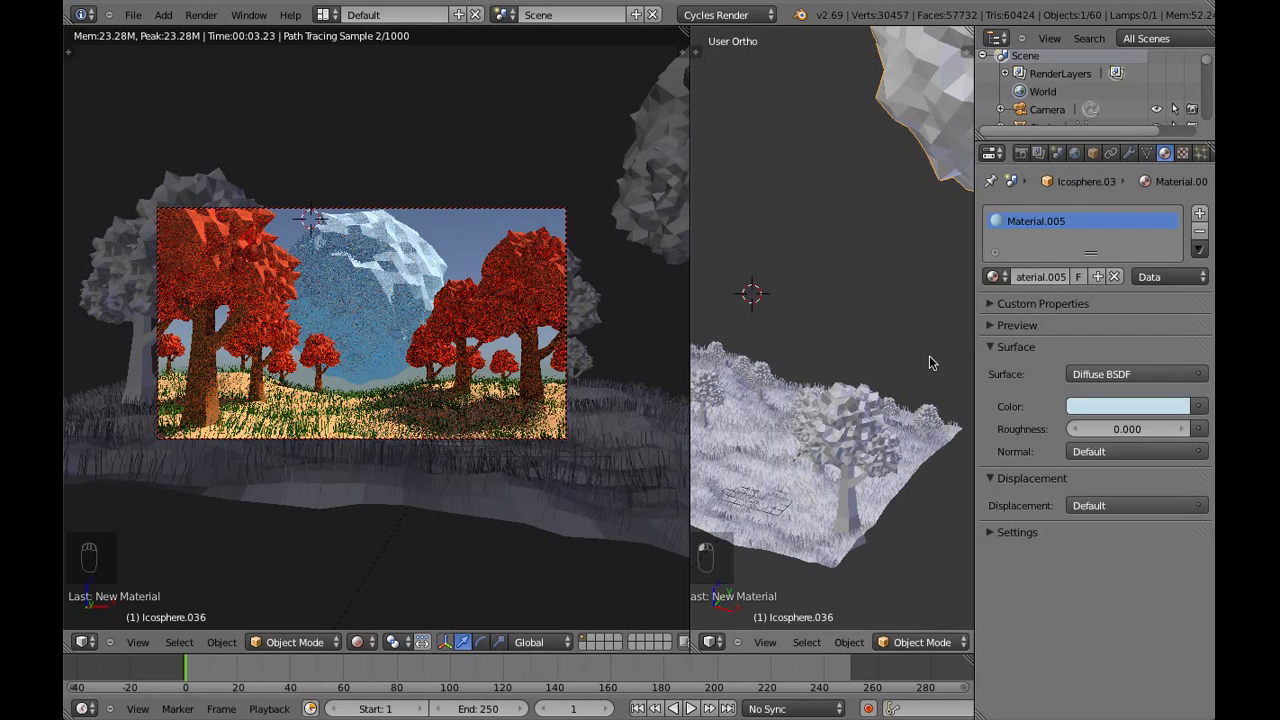
pyautogui.press('a')
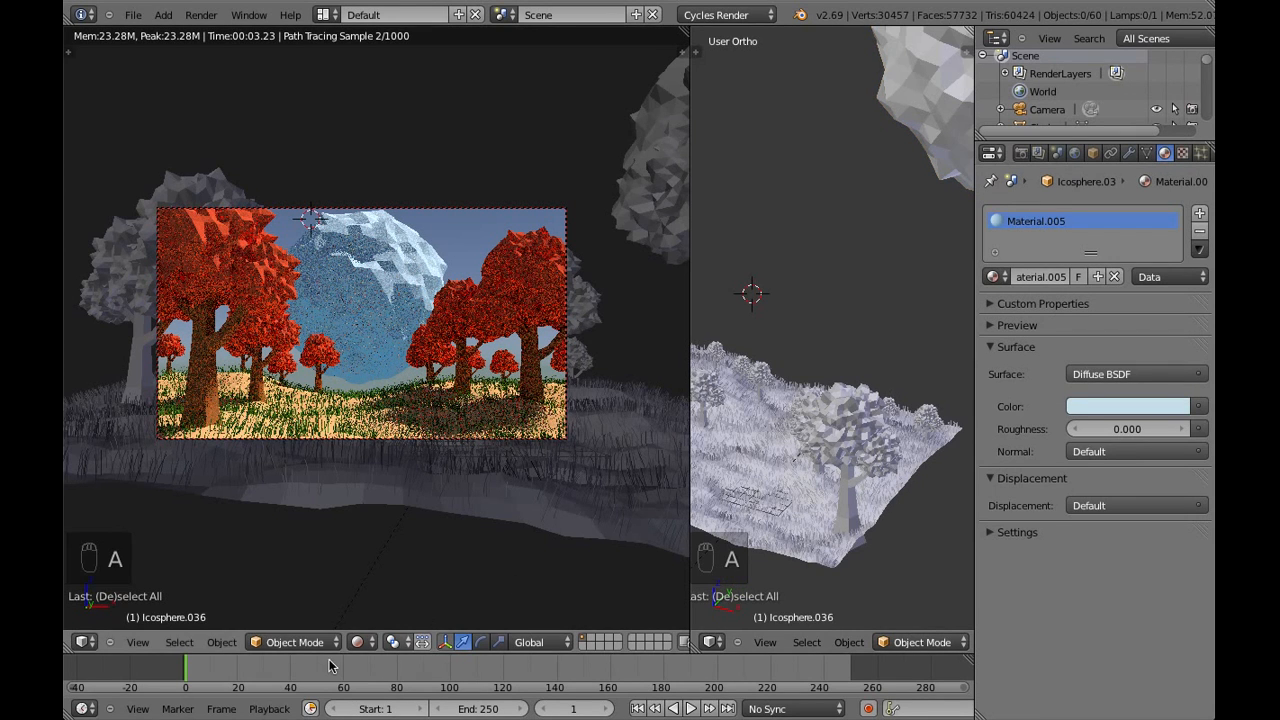
# Switch the camera view to solid shading and render the scene from the camera
pyautogui.click(360, 642)
pyautogui.click(380, 585)
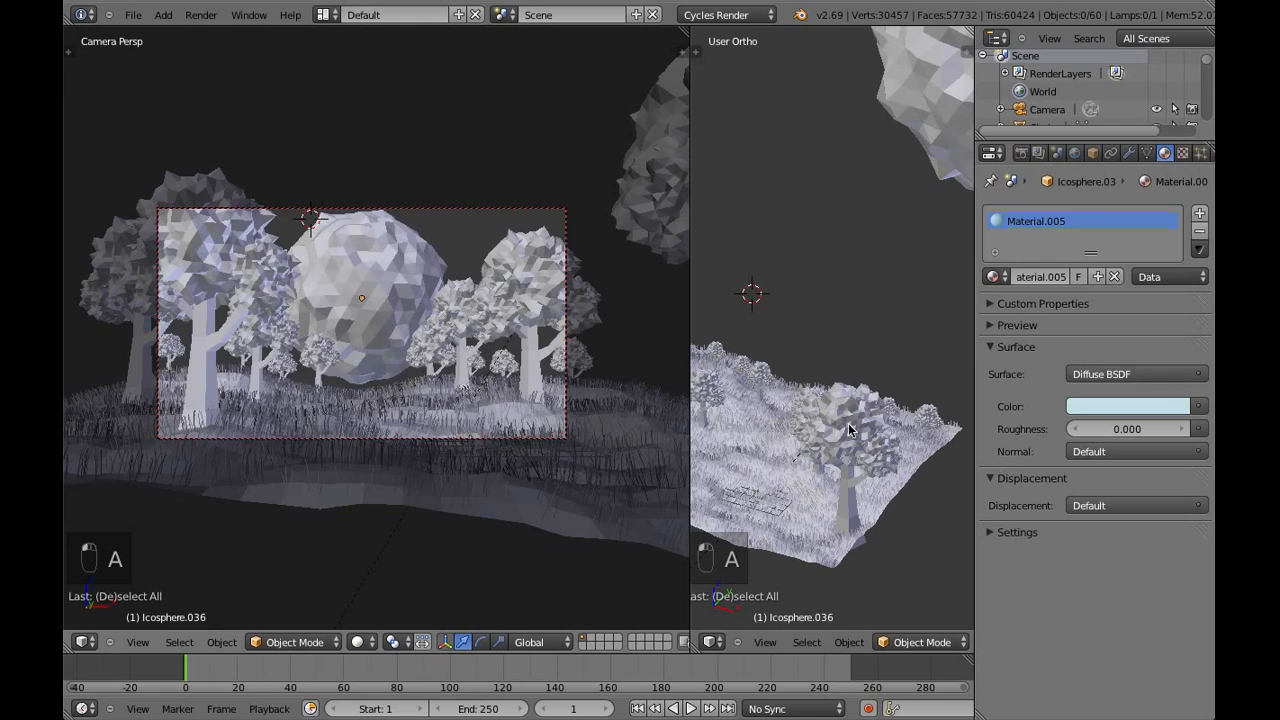
pyautogui.click(1021, 153)
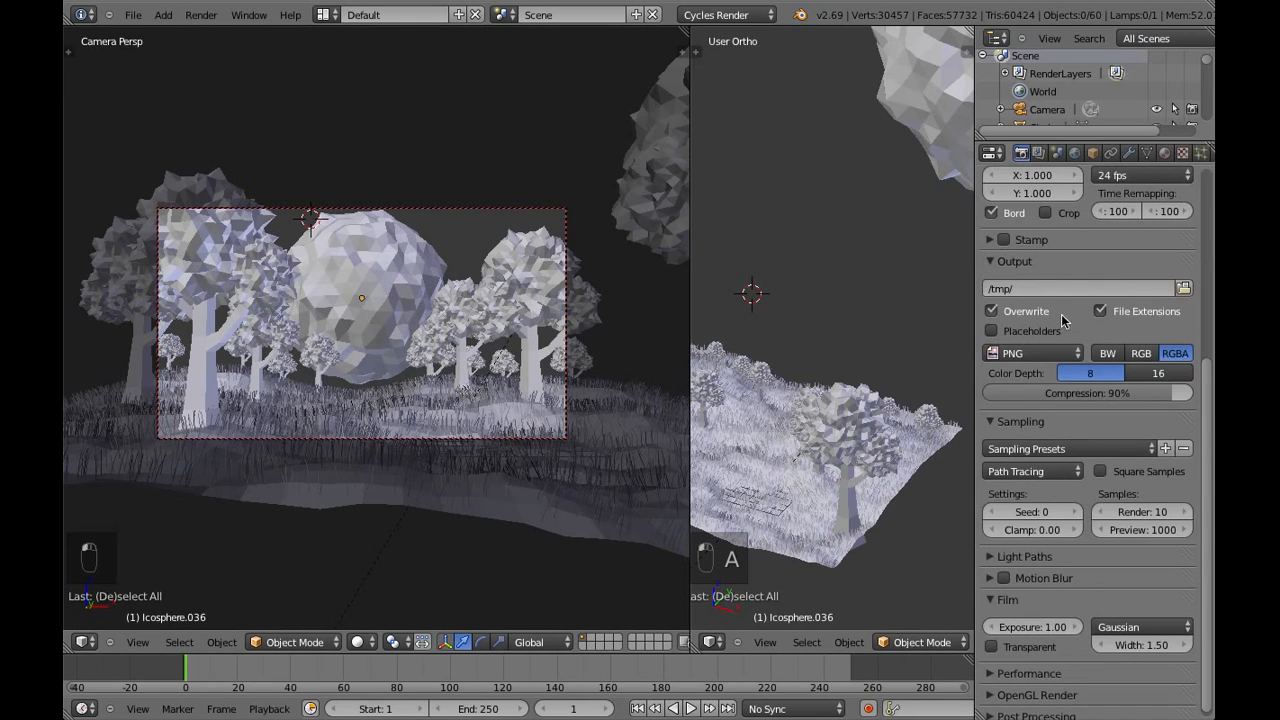
pyautogui.scroll(-4, 1080, 370)
pyautogui.scroll(3, 1080, 370)
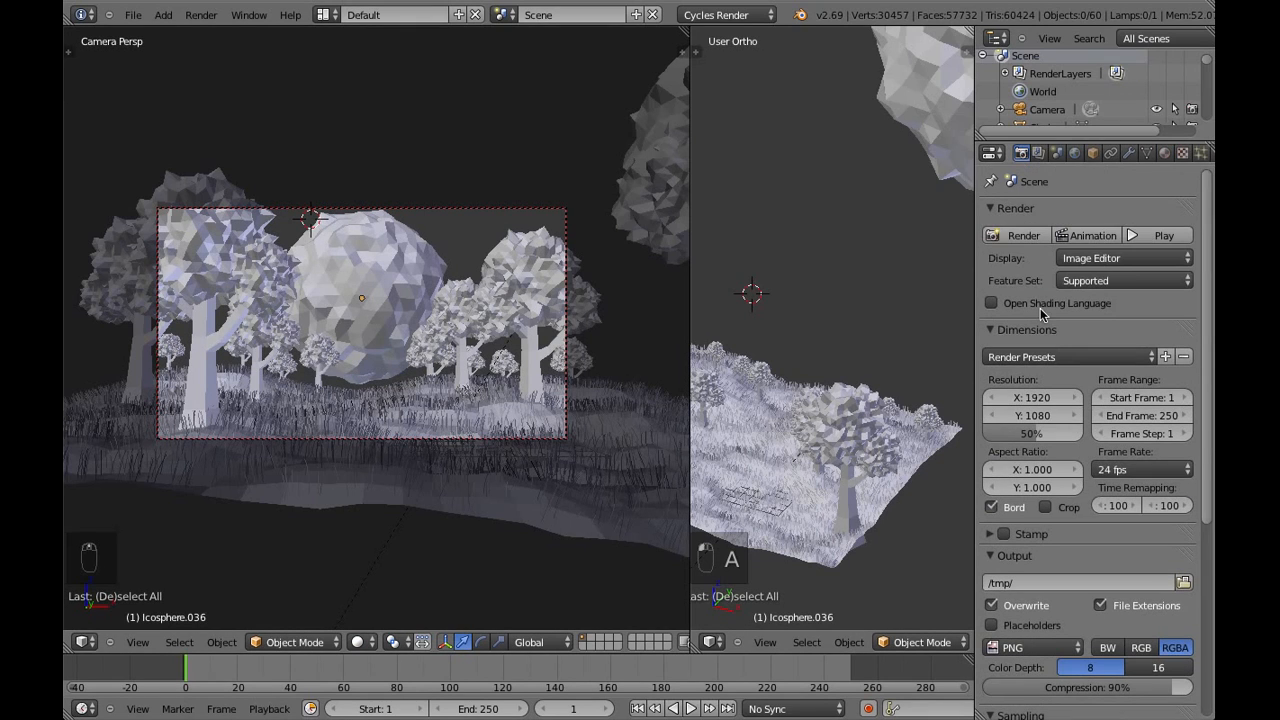
pyautogui.press('F12')
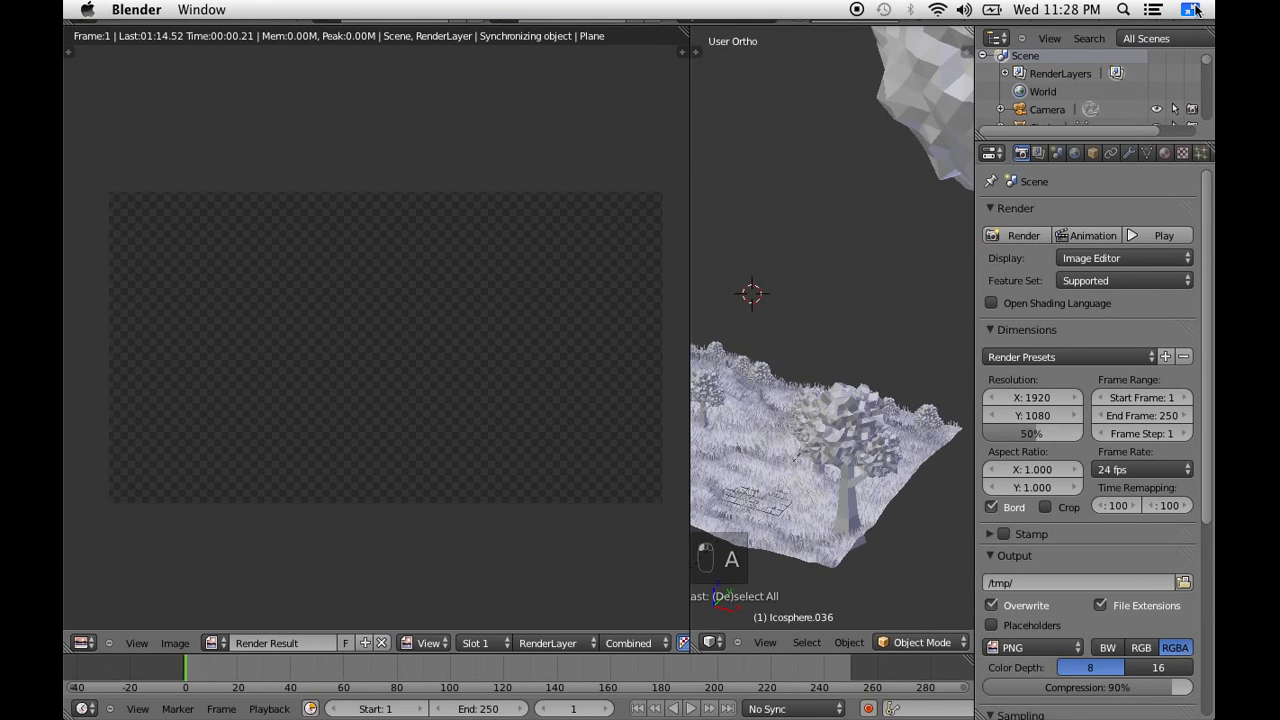
pyautogui.click(1194, 11)
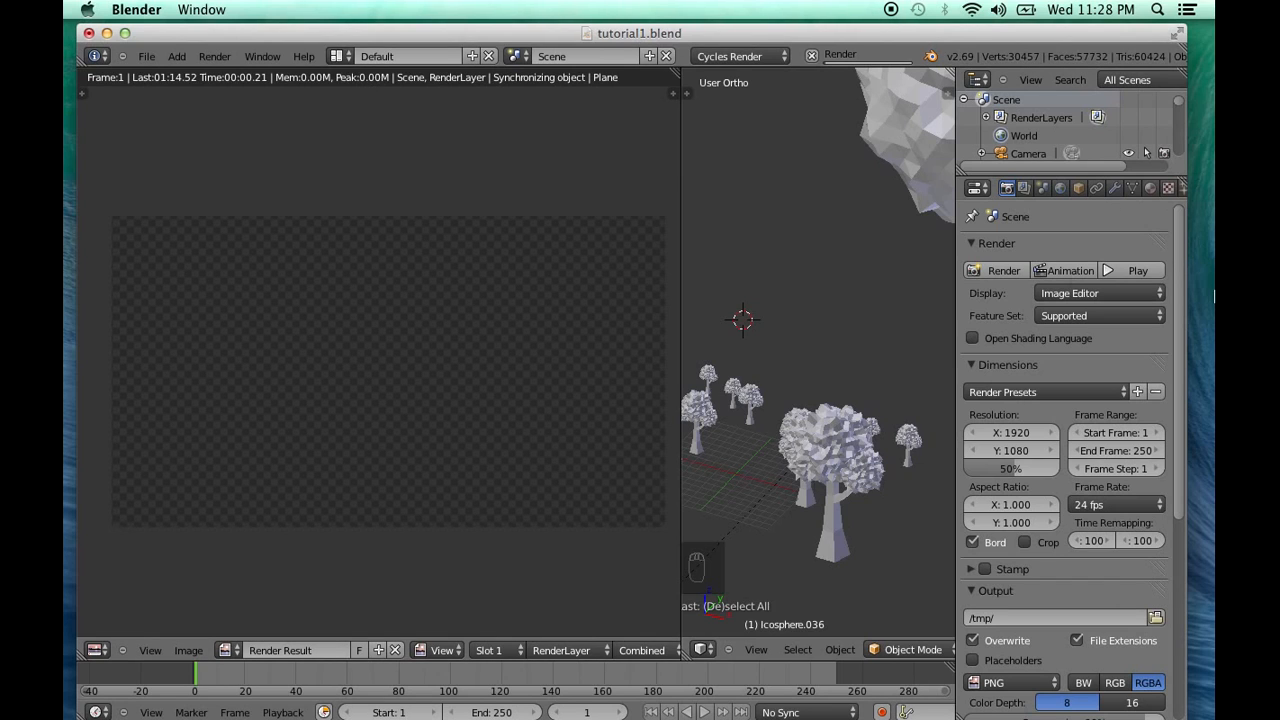
pyautogui.click(1200, 286)
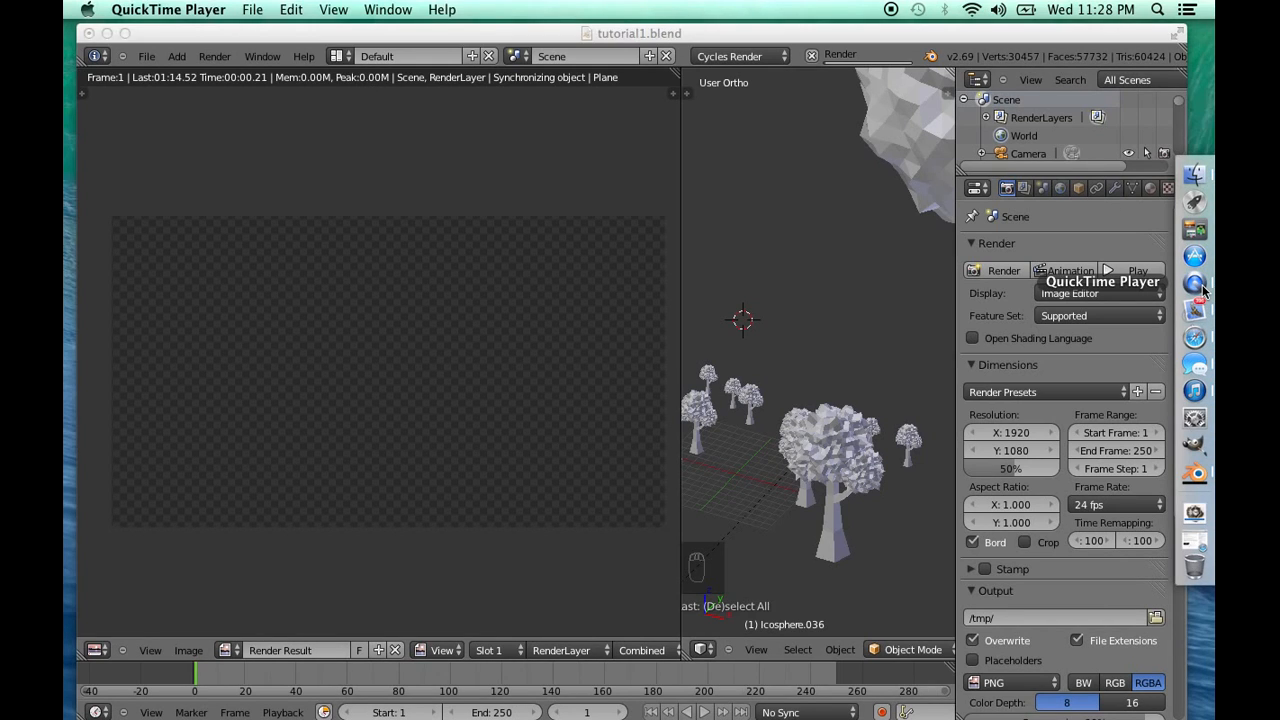
pyautogui.click(253, 10)
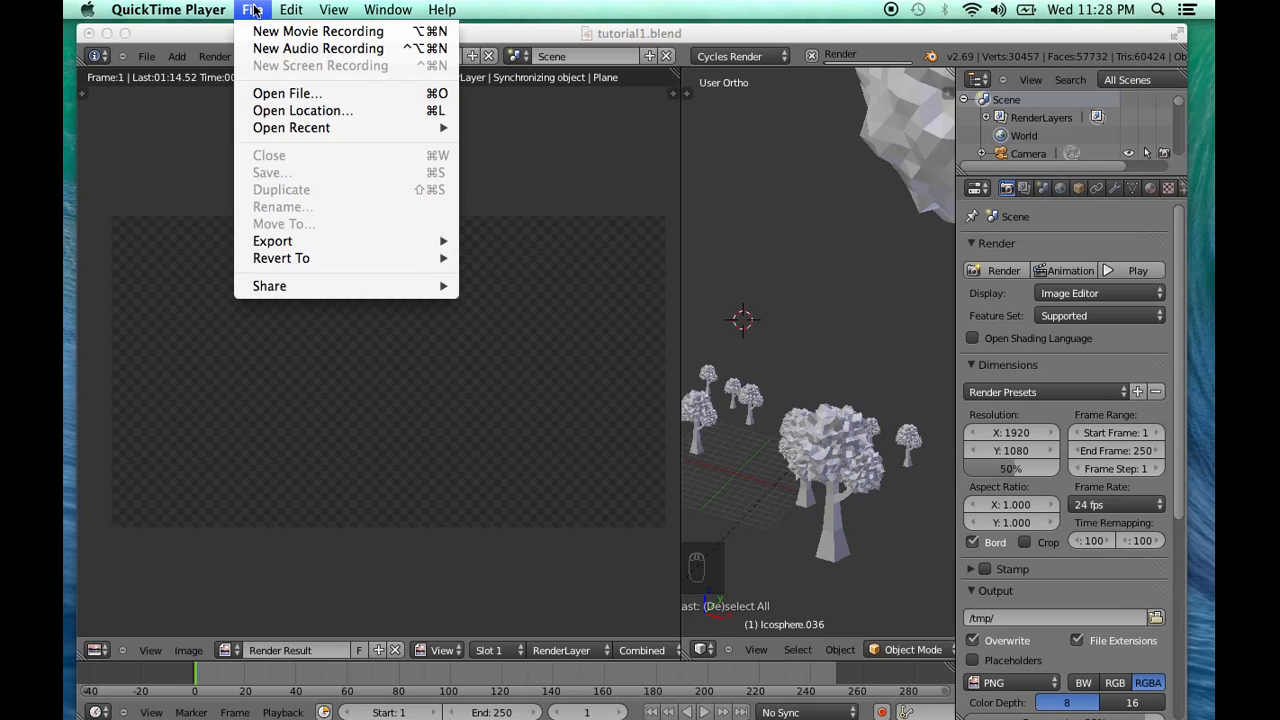
pyautogui.click(253, 10)
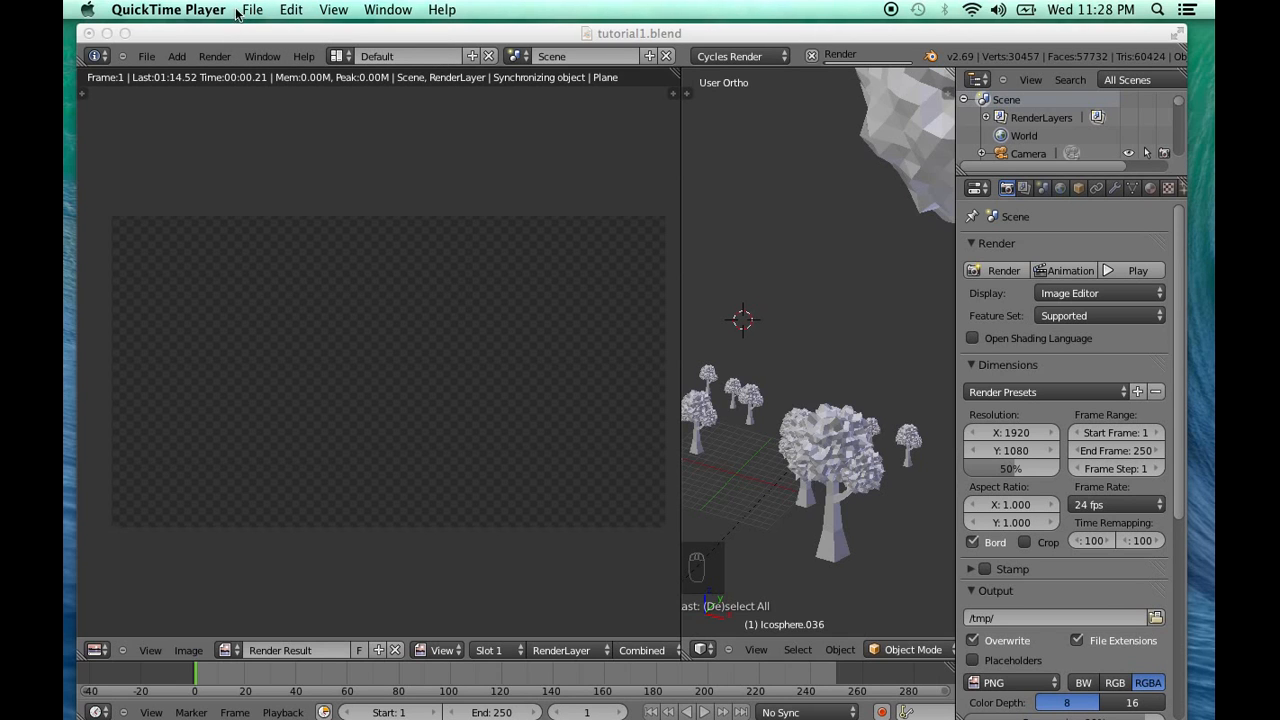
pyautogui.click(540, 28)
pyautogui.moveTo(559, 22); pyautogui.dragTo(563, 22)
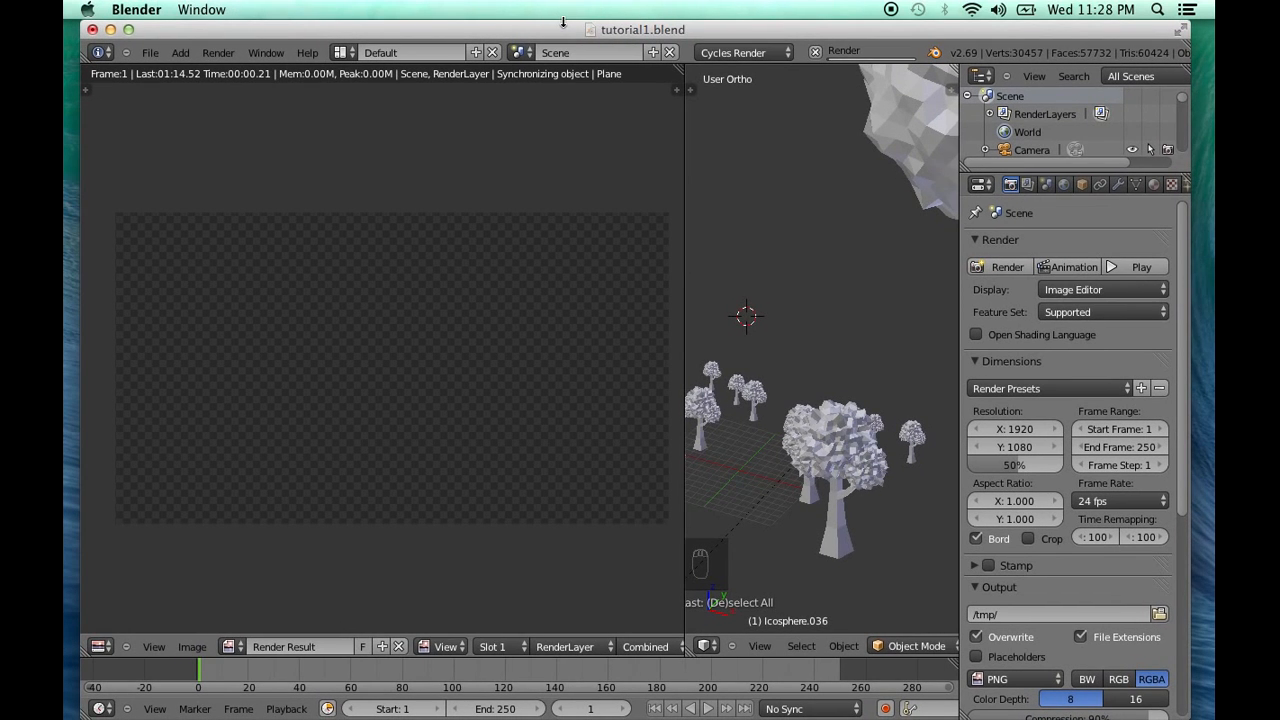
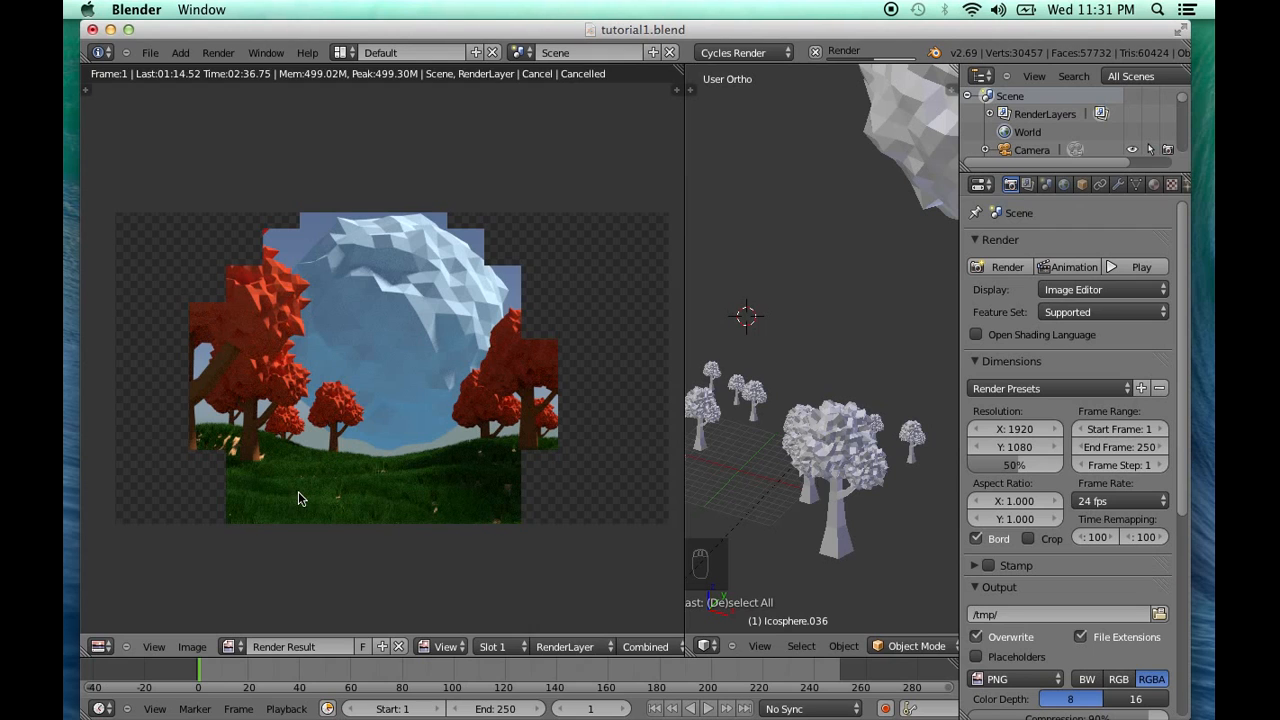
# Cancel the running render, return to the 3D camera view and switch it to rendered shading
pyautogui.click(817, 53)
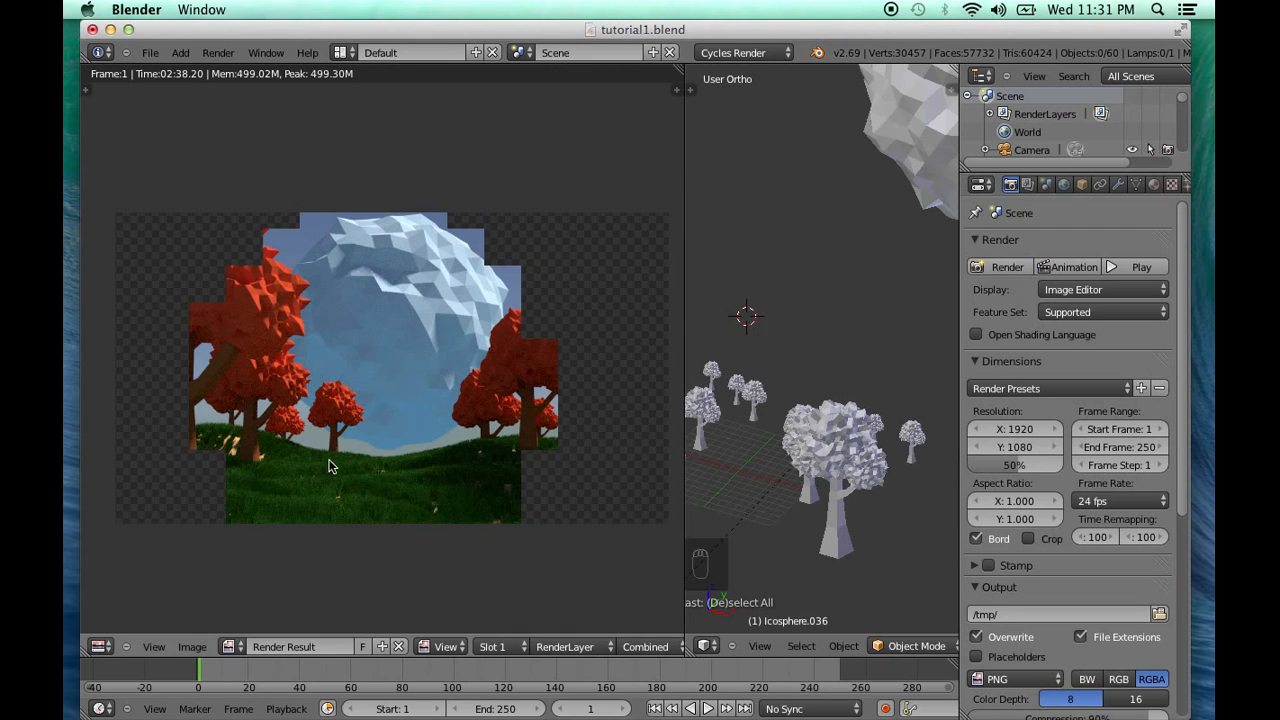
pyautogui.click(100, 646)
pyautogui.click(140, 628)
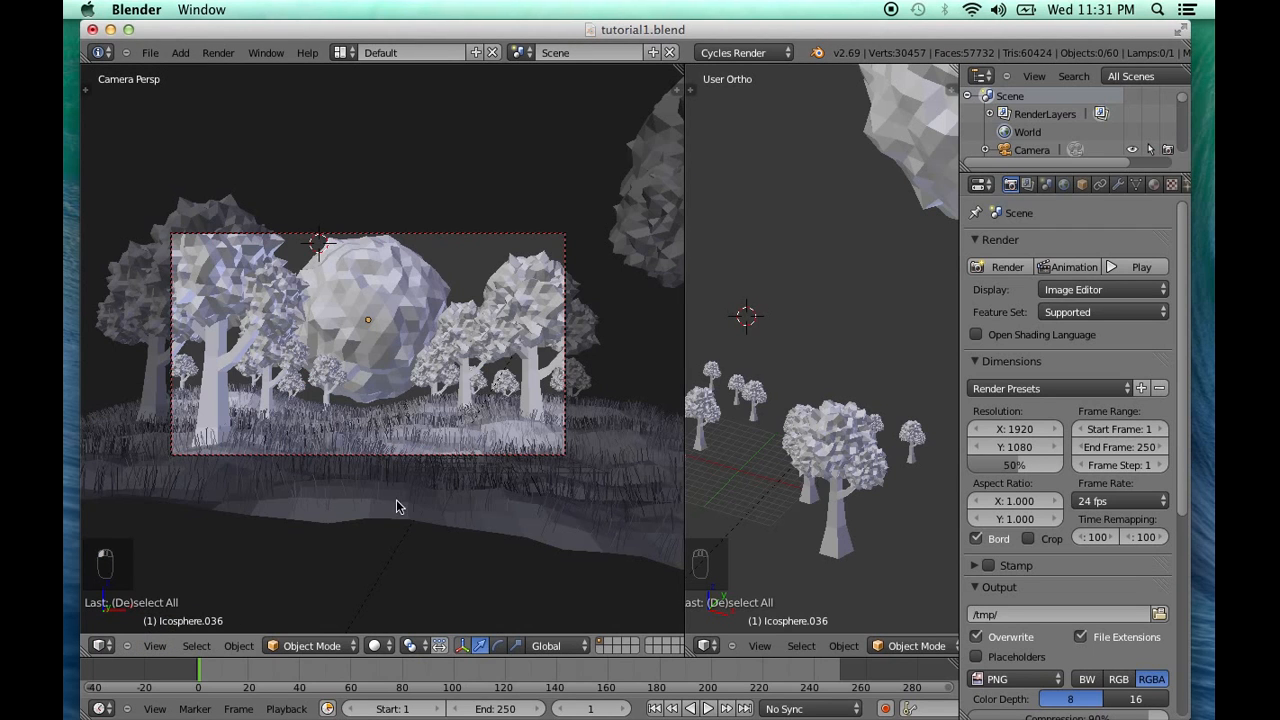
pyautogui.click(380, 645)
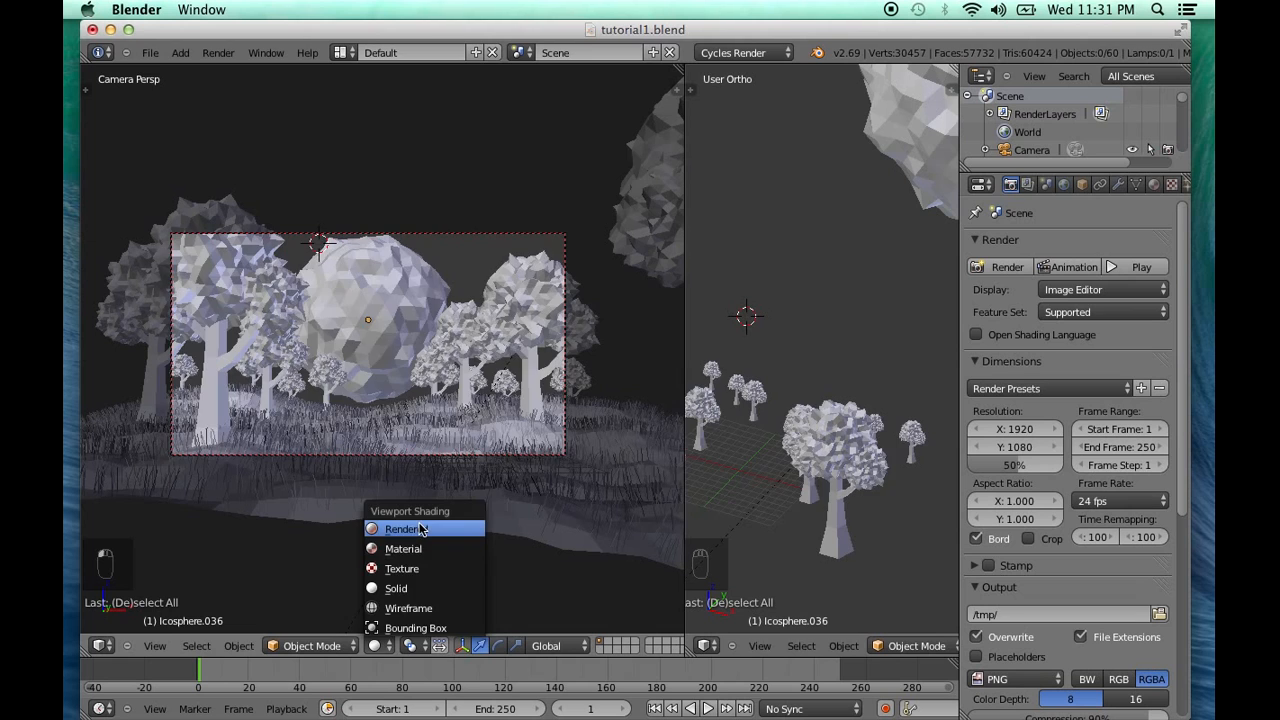
pyautogui.click(408, 529)
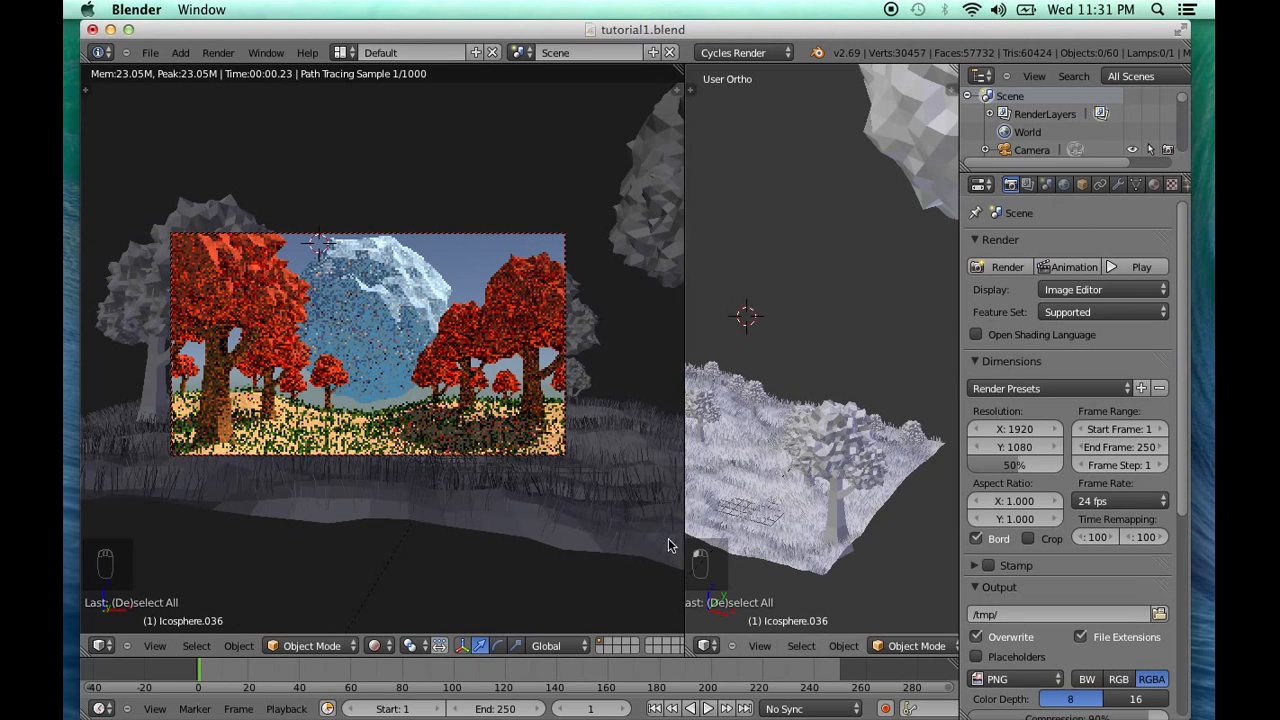
# Select the ground plane and open its grass particle settings
pyautogui.rightClick(799, 508)
pyautogui.moveTo(1173, 188); pyautogui.dragTo(1144, 185, button='middle')
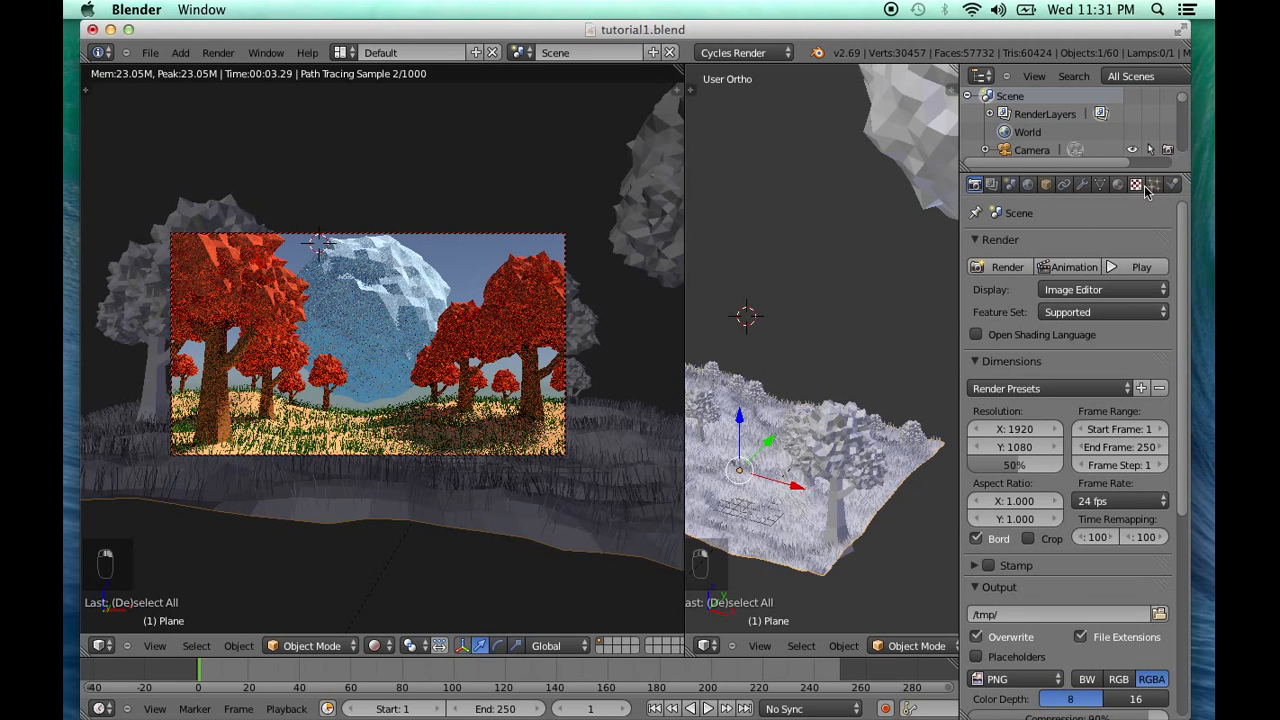
pyautogui.click(1154, 185)
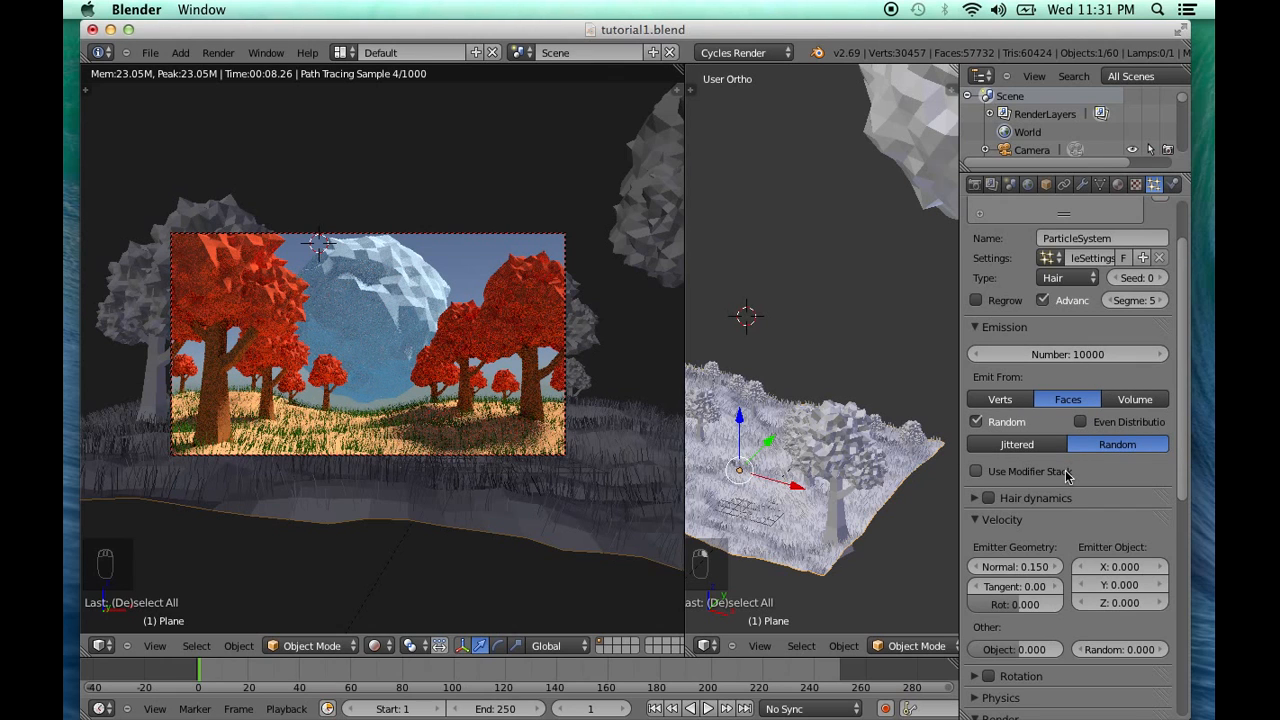
# Try the grass particle emission without the Random option, inspect the grass up close, and re-enable Random
pyautogui.click(977, 422)
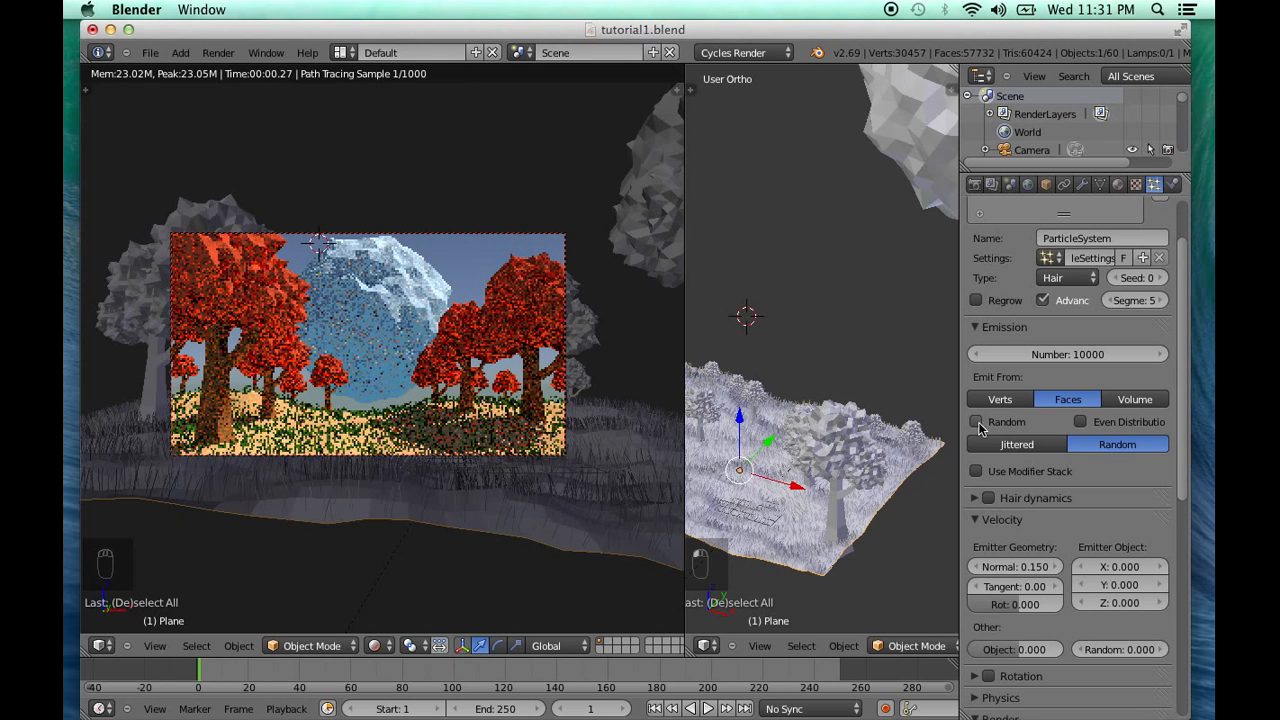
pyautogui.moveTo(792, 510); pyautogui.dragTo(1007, 483, button='middle')
pyautogui.scroll(5, 900, 440)
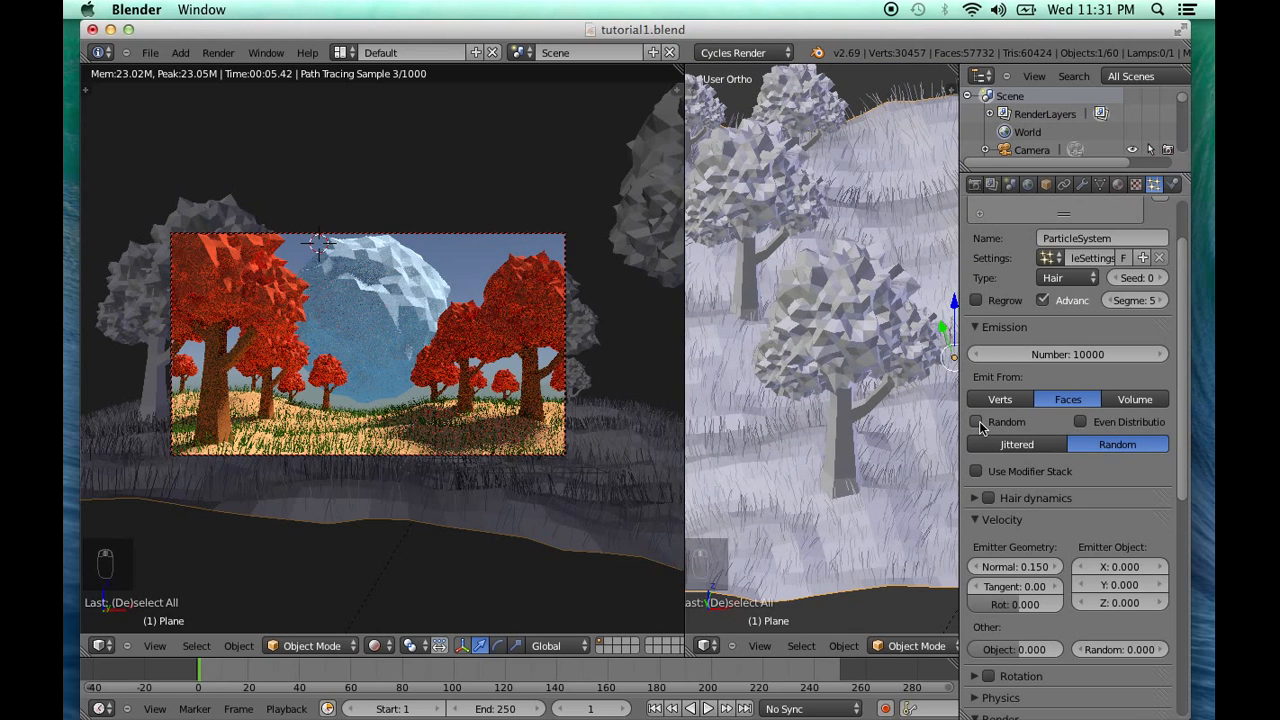
pyautogui.click(977, 421)
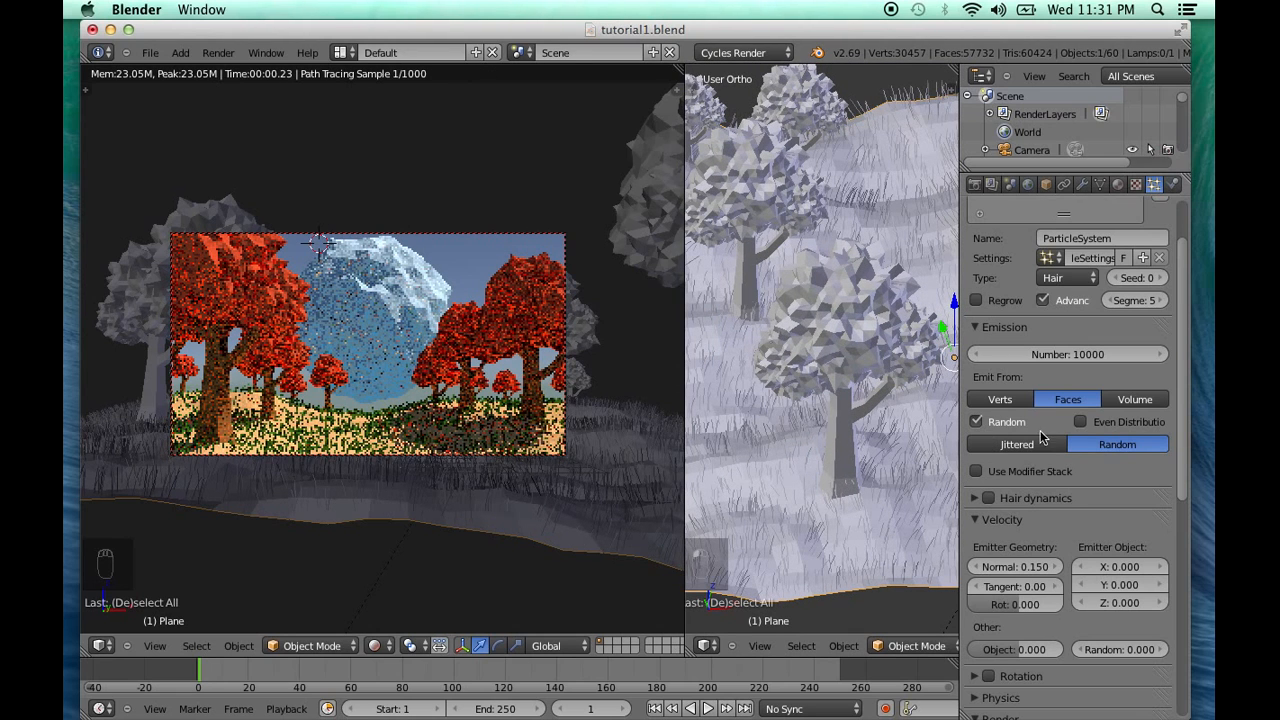
# Set the rendered child count of the grass particle system to 100
pyautogui.scroll(-5, 1114, 461)
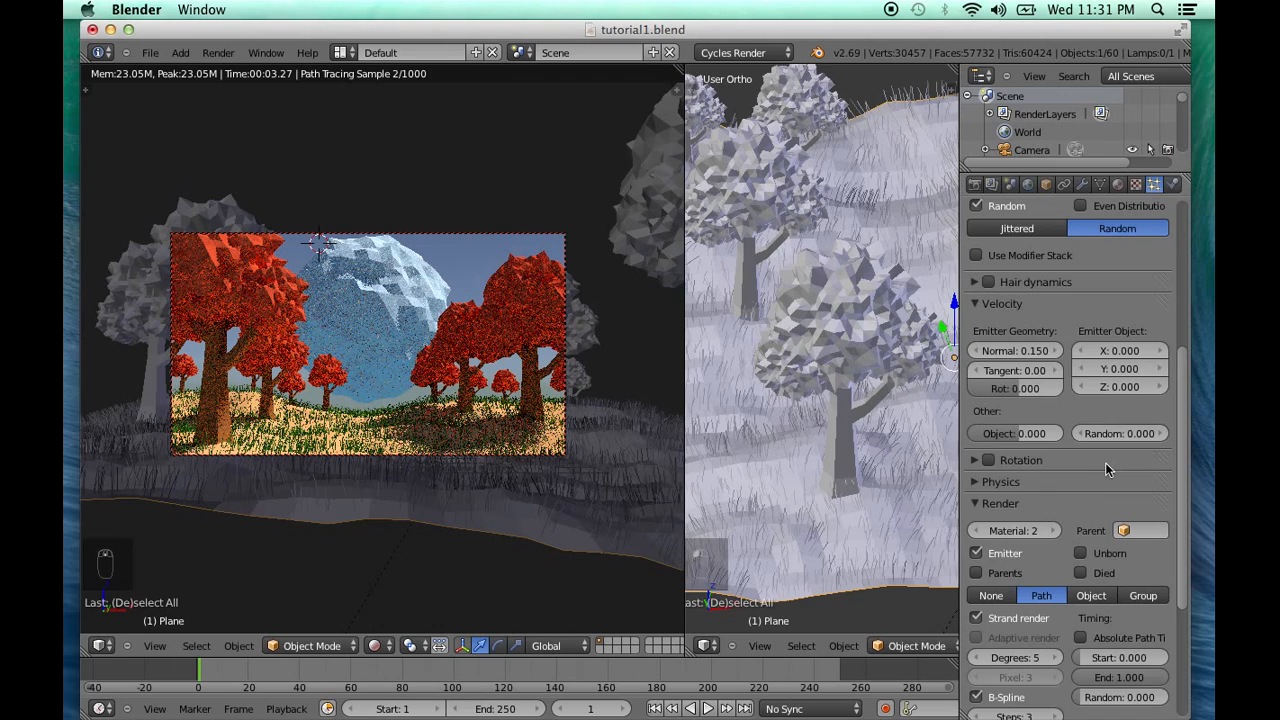
pyautogui.scroll(-4, 1109, 464)
pyautogui.scroll(-1, 1107, 467)
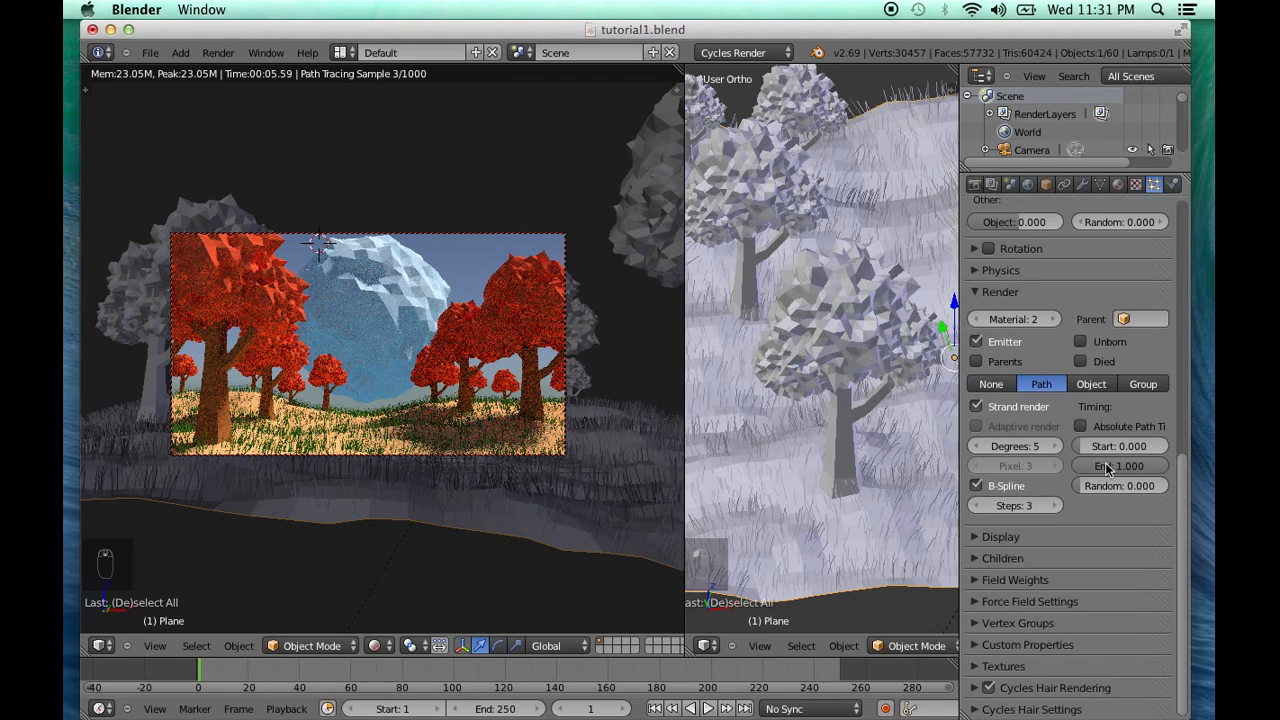
pyautogui.click(1028, 558)
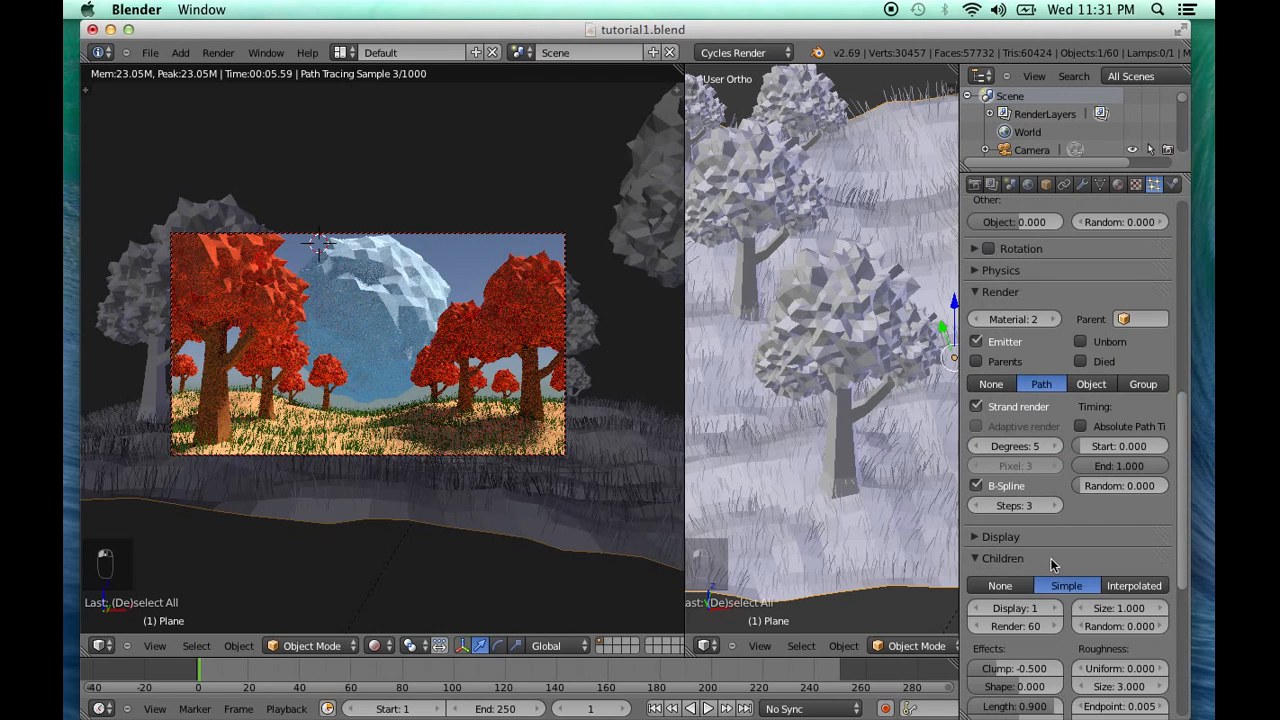
pyautogui.scroll(-2, 1053, 565)
pyautogui.scroll(-3, 1053, 565)
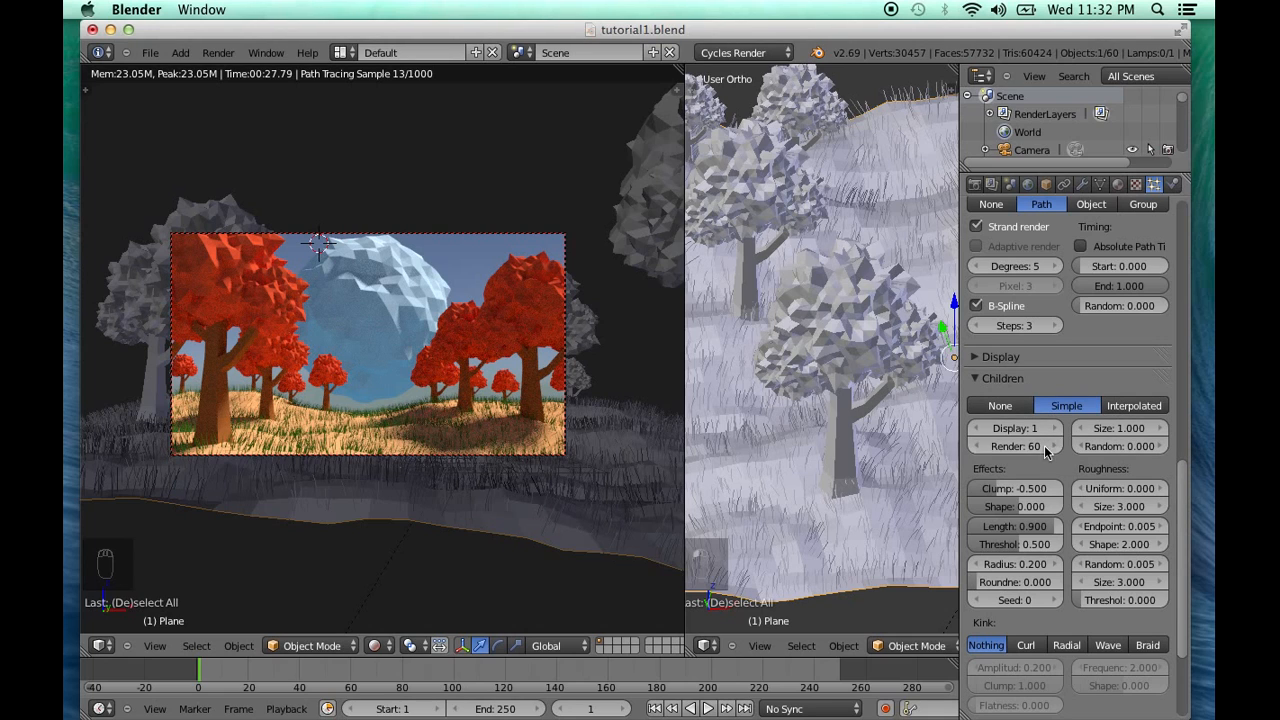
pyautogui.scroll(-1, 1054, 453)
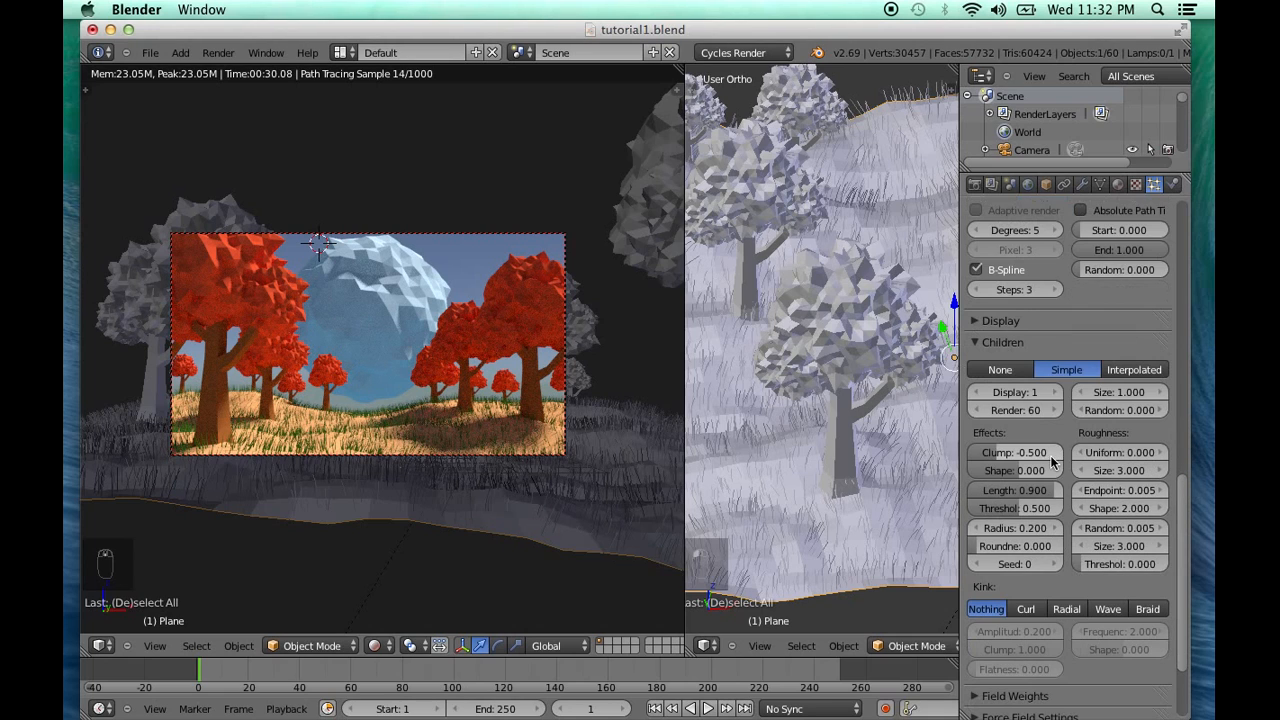
pyautogui.click(1026, 411)
pyautogui.write('100')
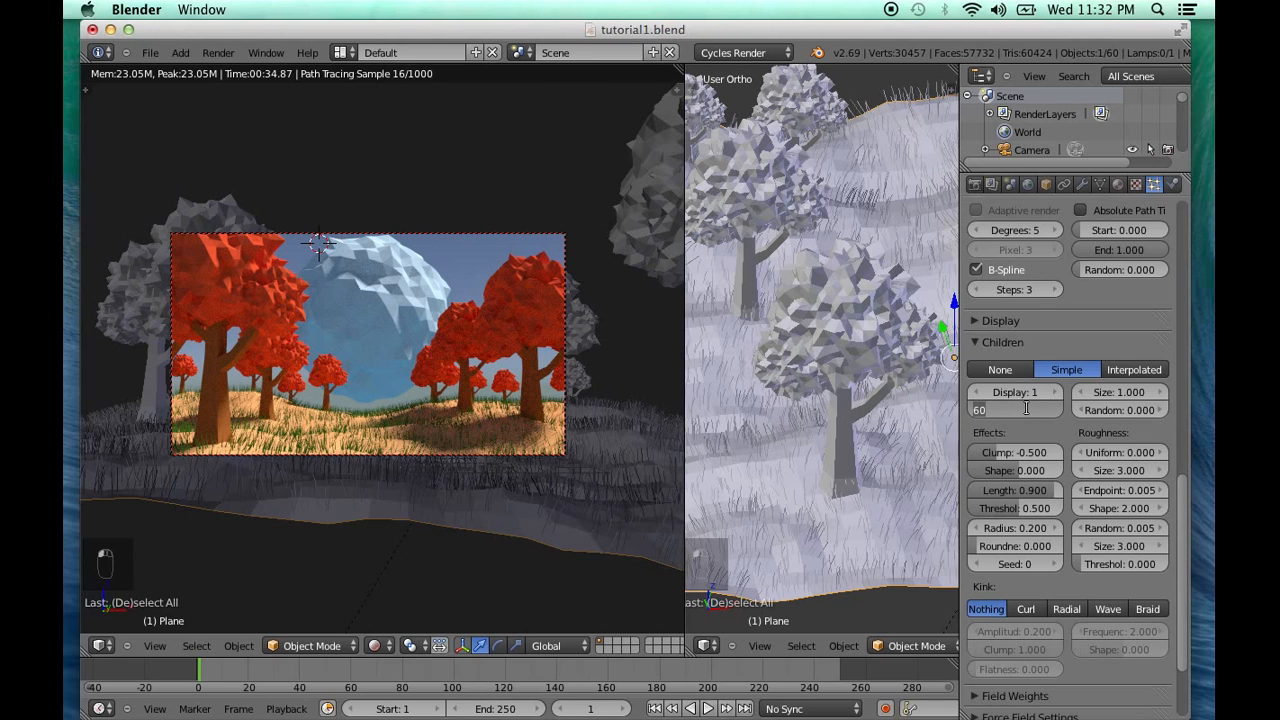
pyautogui.press('Return')
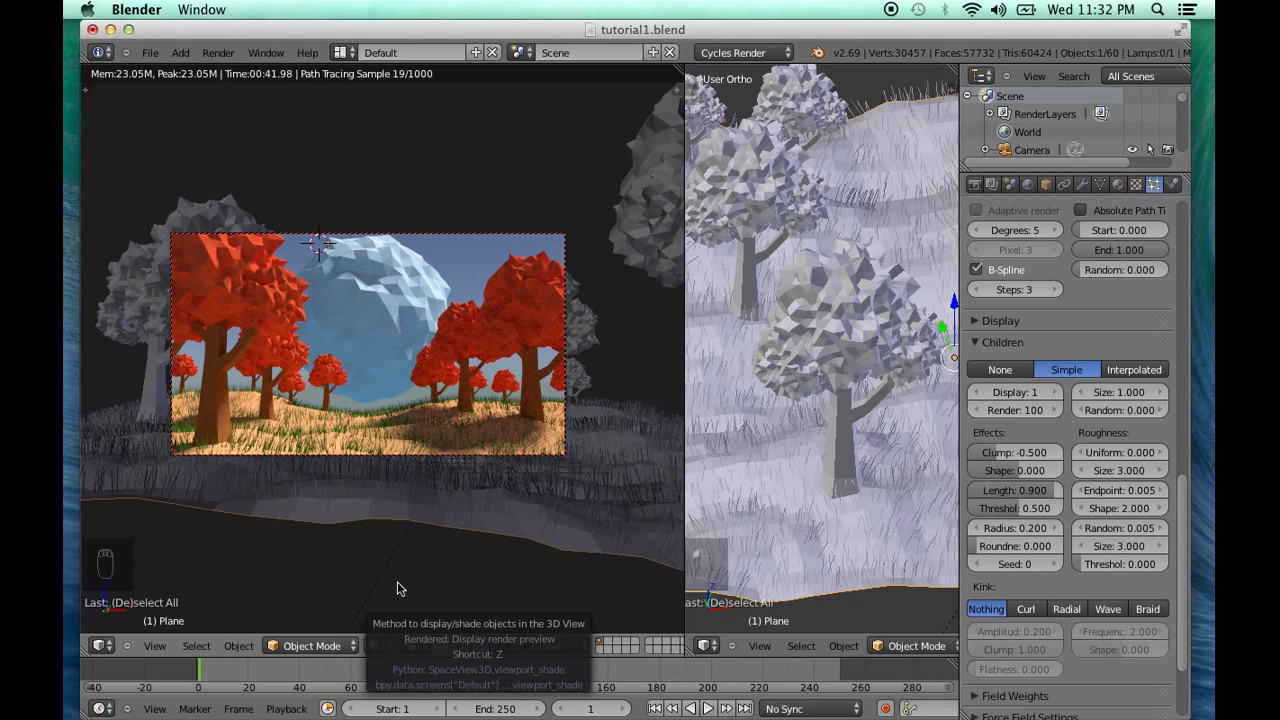
# Set a render border around the grassy lower third of the camera frame and switch the view to solid shading
pyautogui.hotkey('ctrl', 'b')
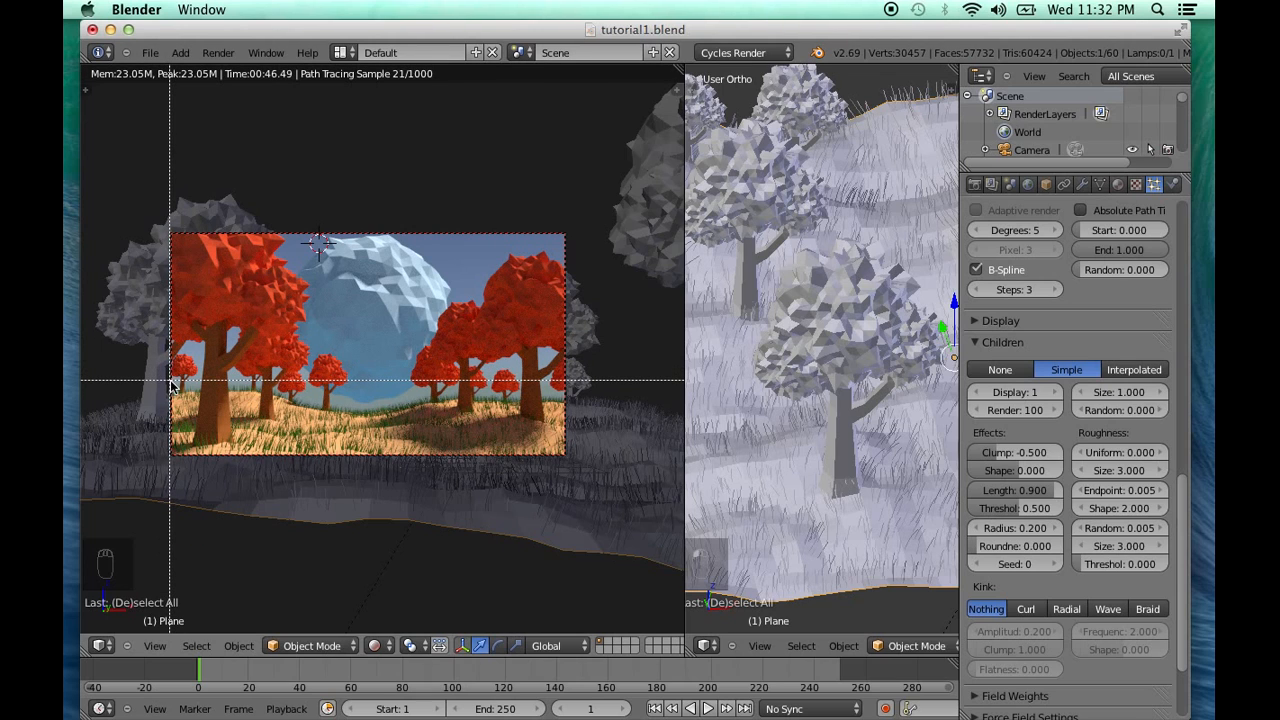
pyautogui.moveTo(171, 381); pyautogui.dragTo(565, 458)
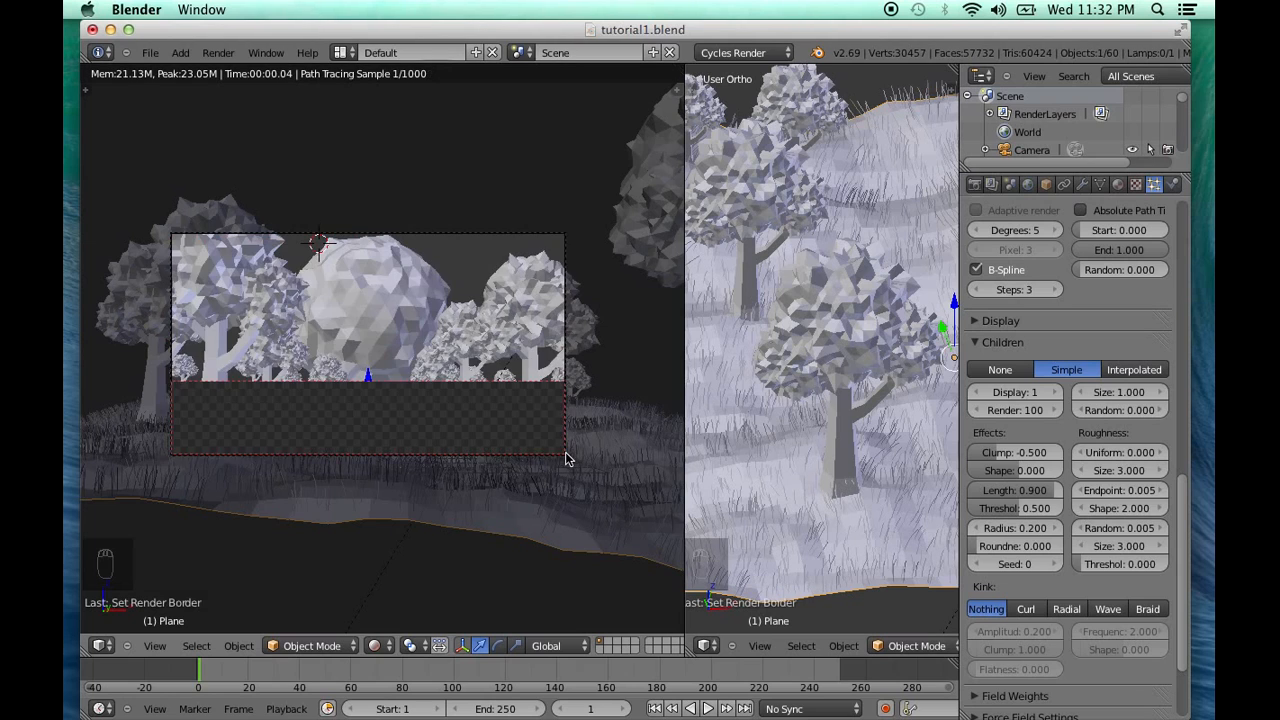
pyautogui.click(372, 645)
pyautogui.click(420, 593)
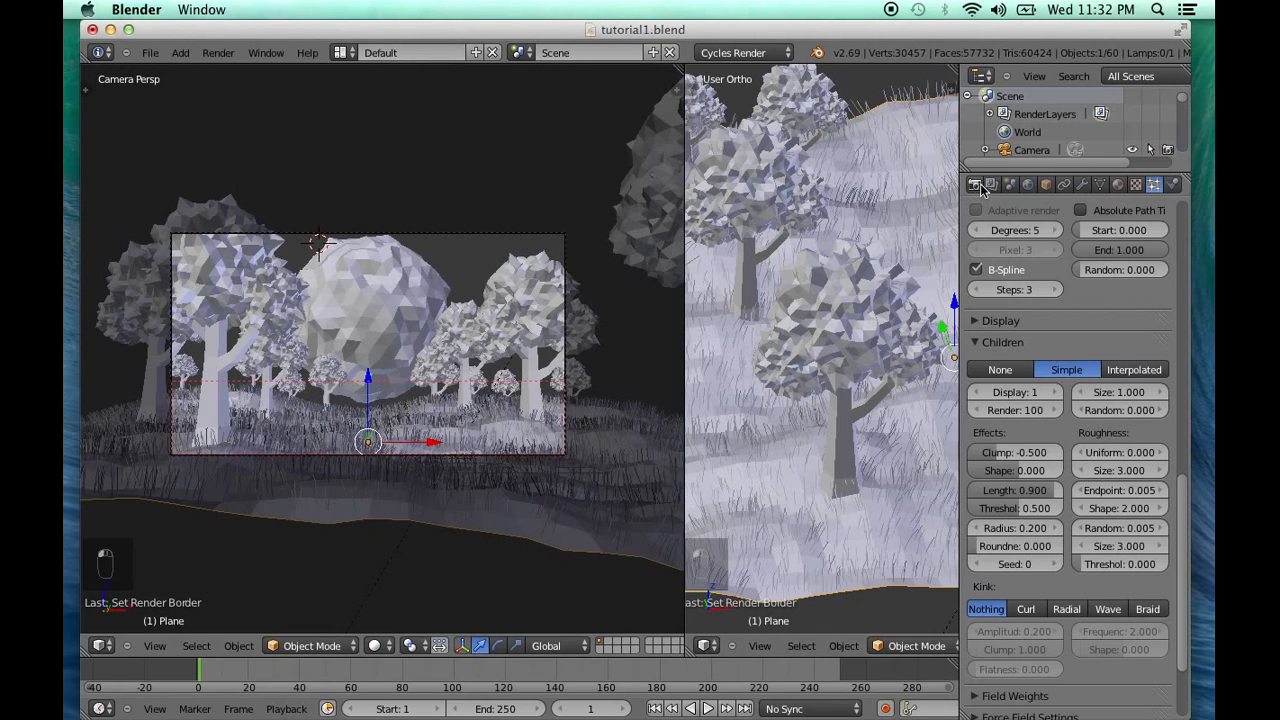
# Render the bordered grass strip and widen the area showing the render result
pyautogui.click(976, 185)
pyautogui.click(1002, 267)
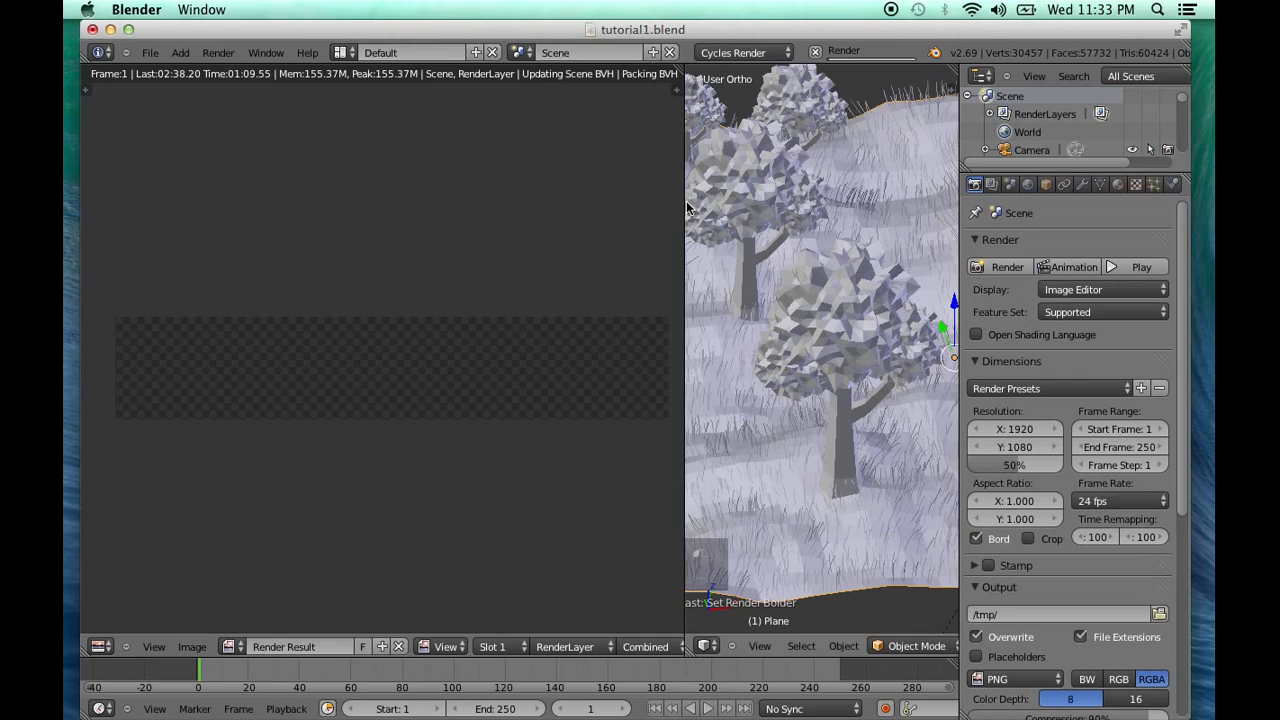
pyautogui.moveTo(685, 200); pyautogui.dragTo(757, 198)
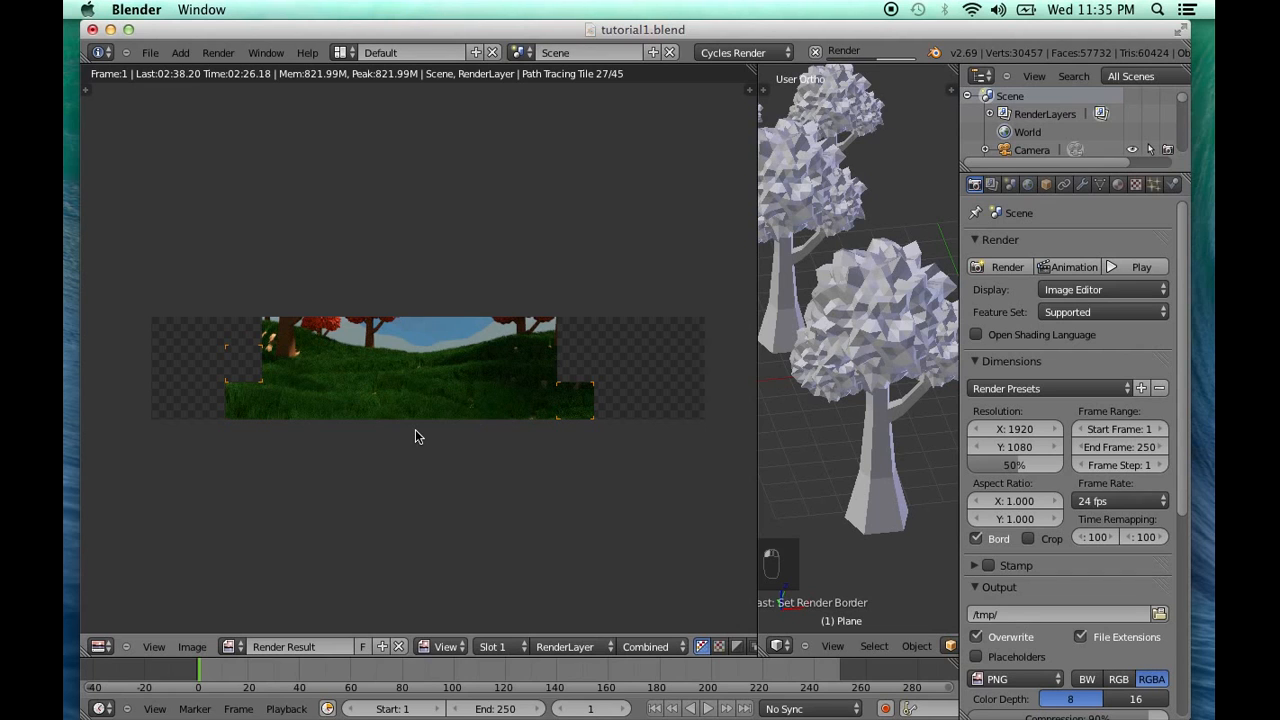
# Cancel the grass strip render and return to the 3D camera view
pyautogui.press('Escape')
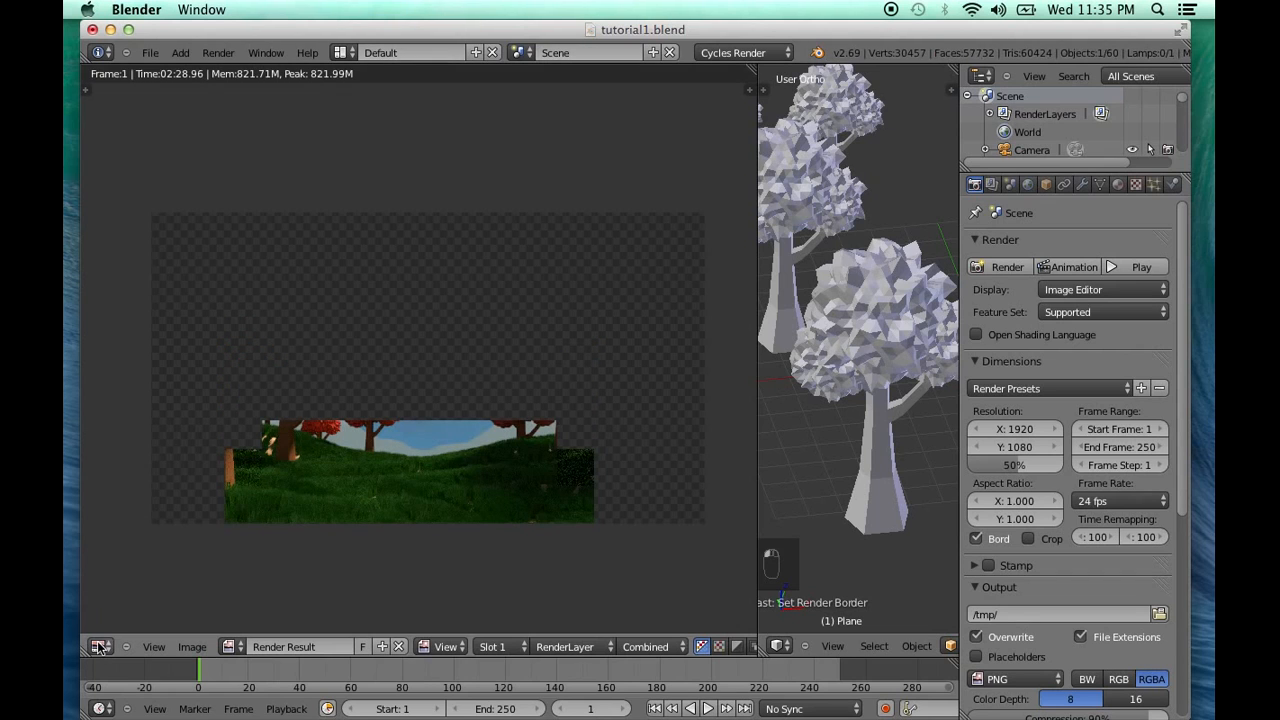
pyautogui.click(99, 647)
pyautogui.click(126, 630)
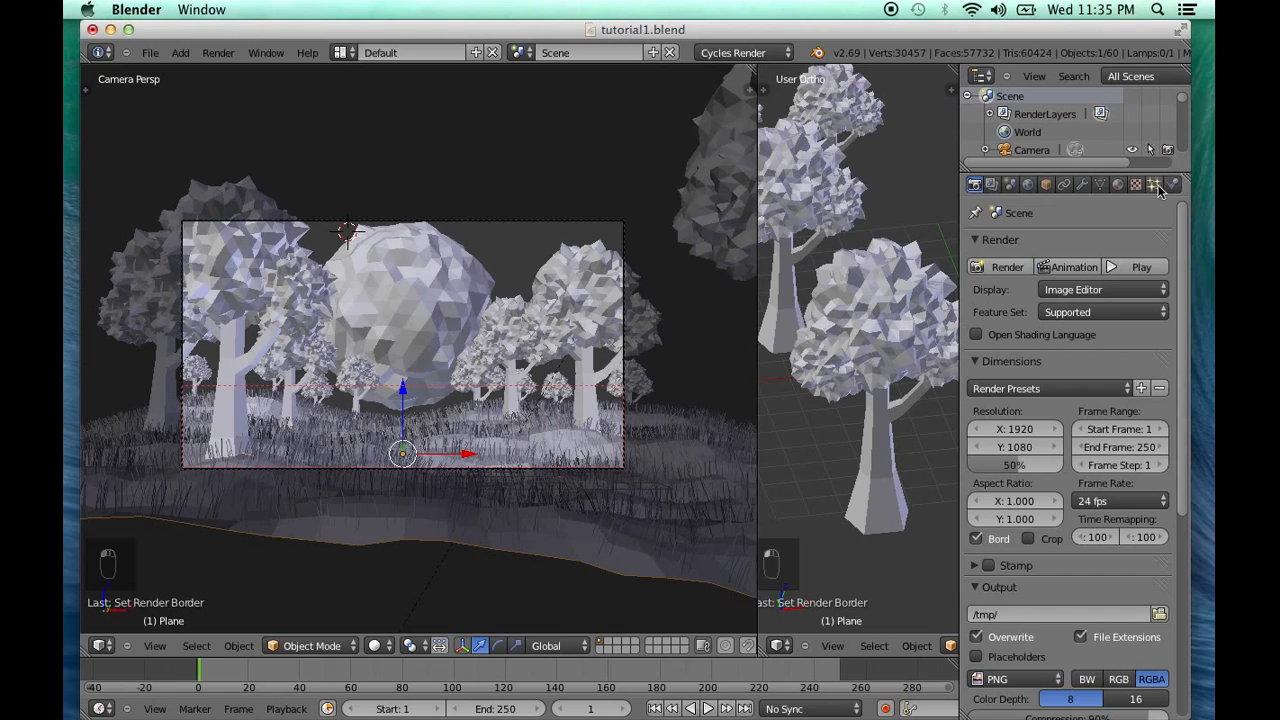
# Set both the clump threshold and the radius of the ground plane's child particles to 0
pyautogui.rightClick(652, 494)
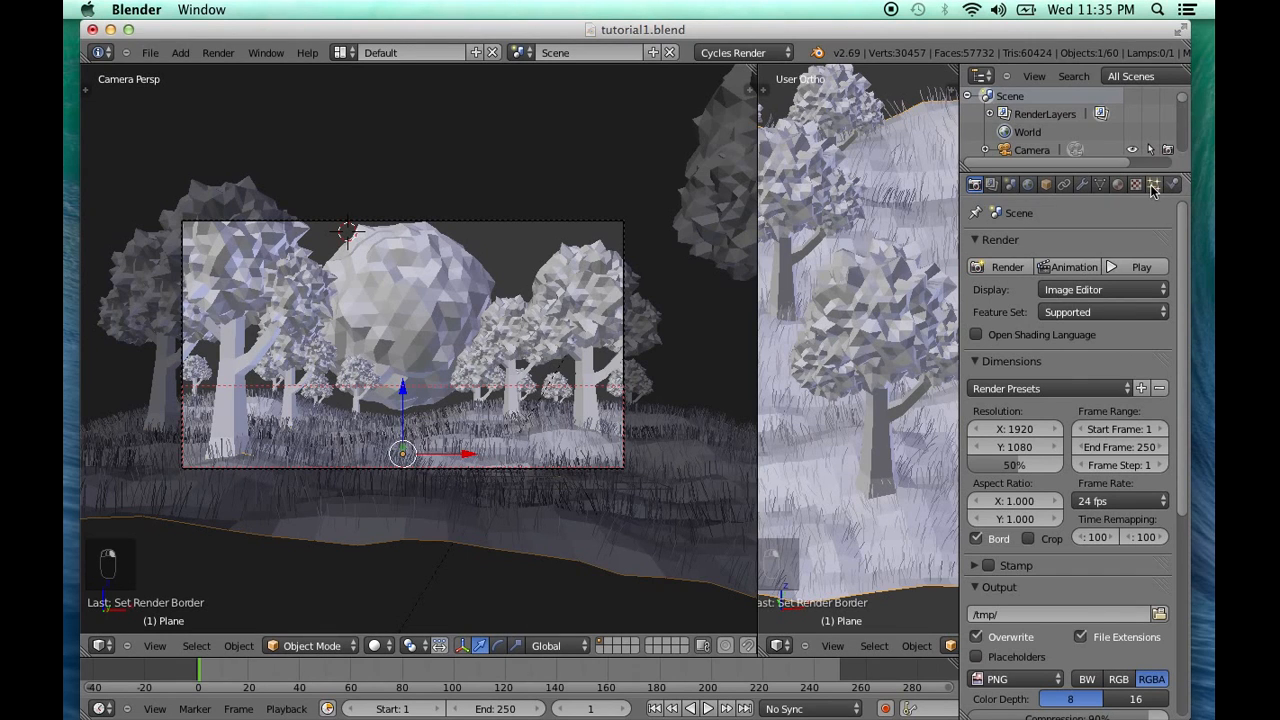
pyautogui.click(1153, 187)
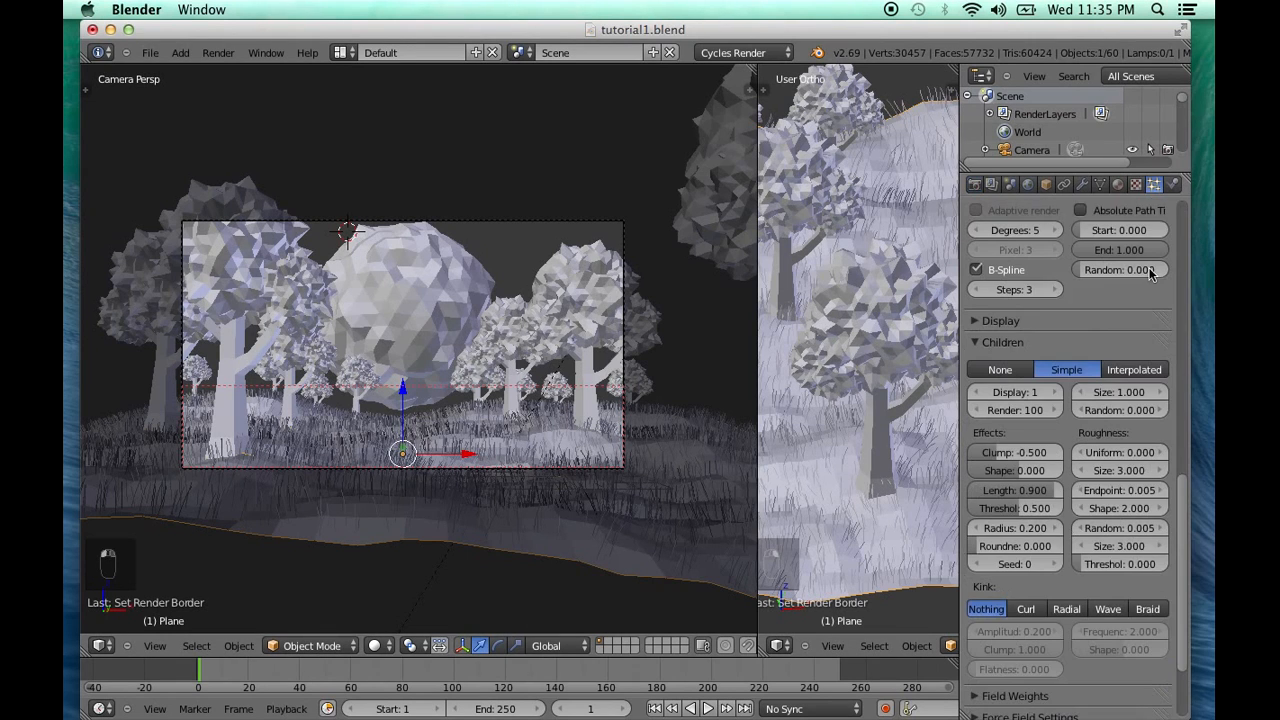
pyautogui.click(1033, 510)
pyautogui.press('Escape')
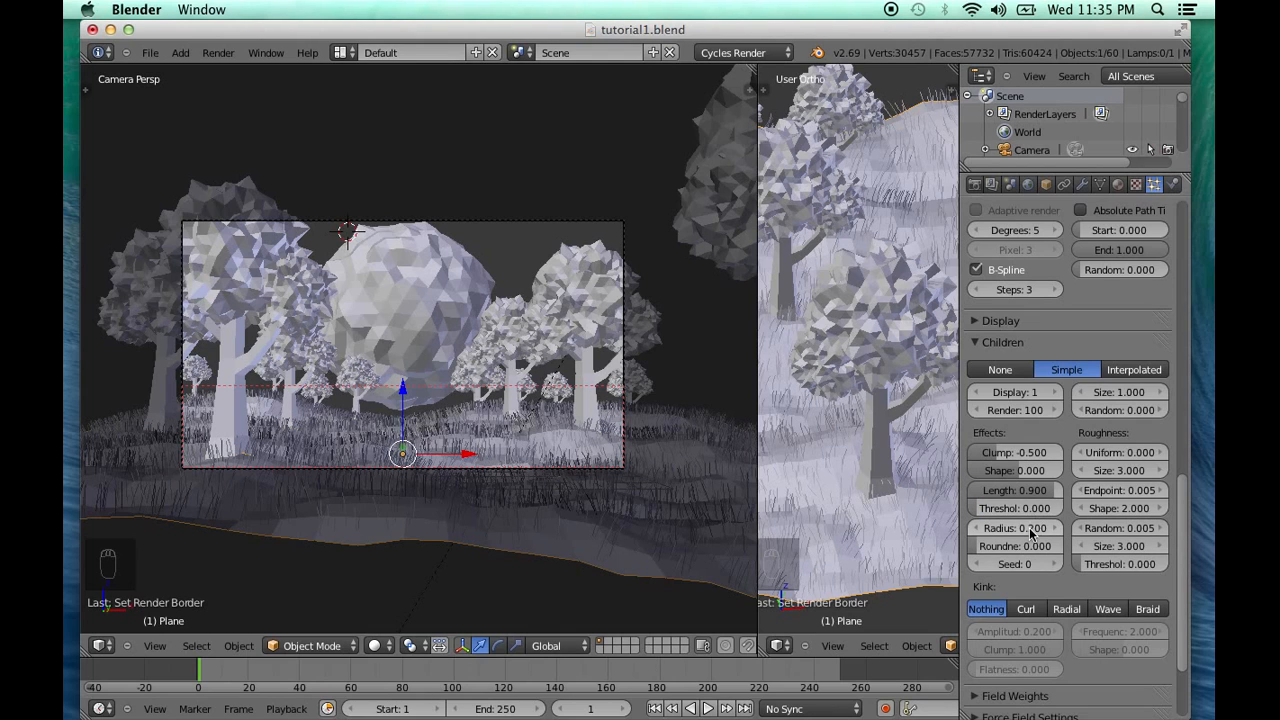
pyautogui.click(1028, 528)
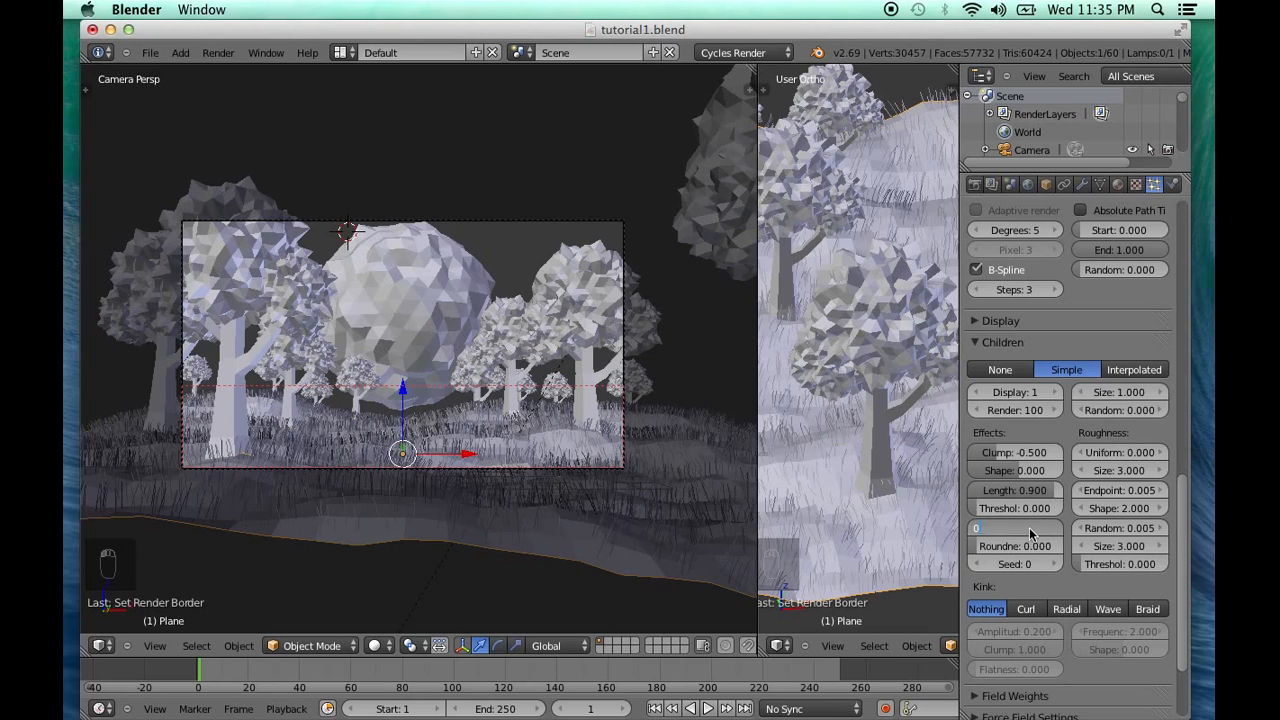
pyautogui.press('Return')
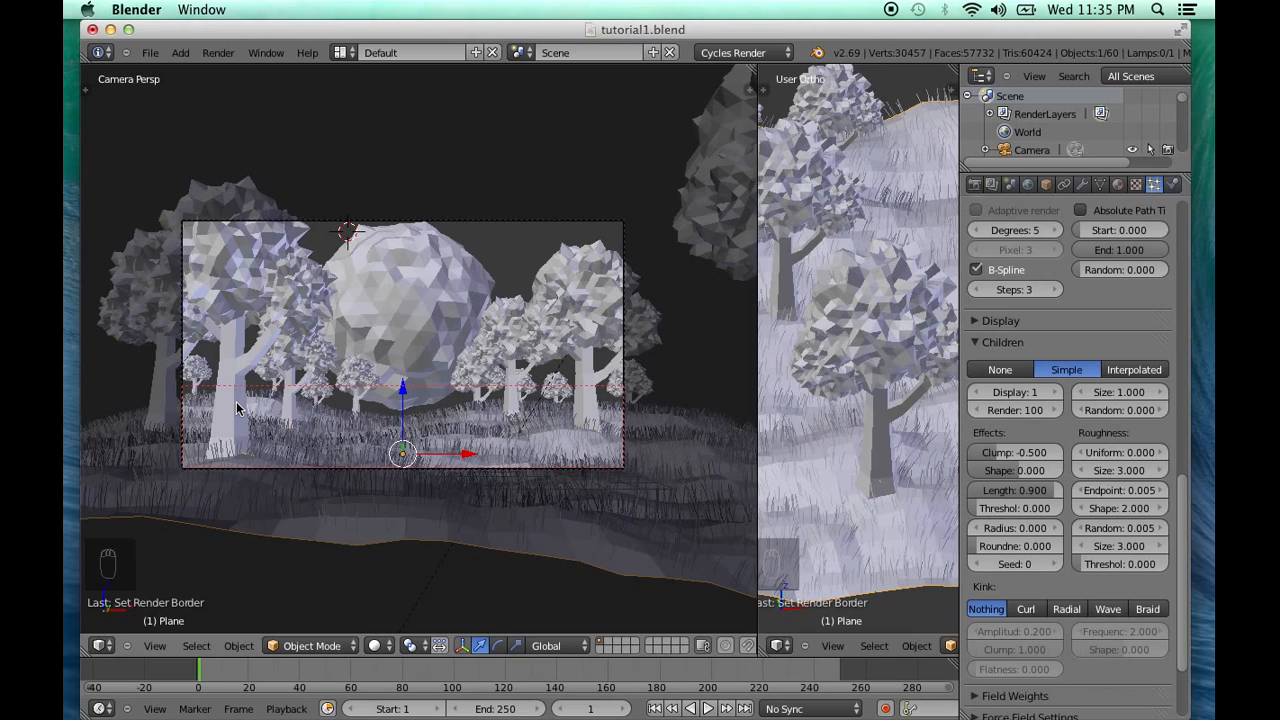
# Set a small render border around the base of the front-left trees, render it and enlarge the result
pyautogui.hotkey('ctrl', 'b')
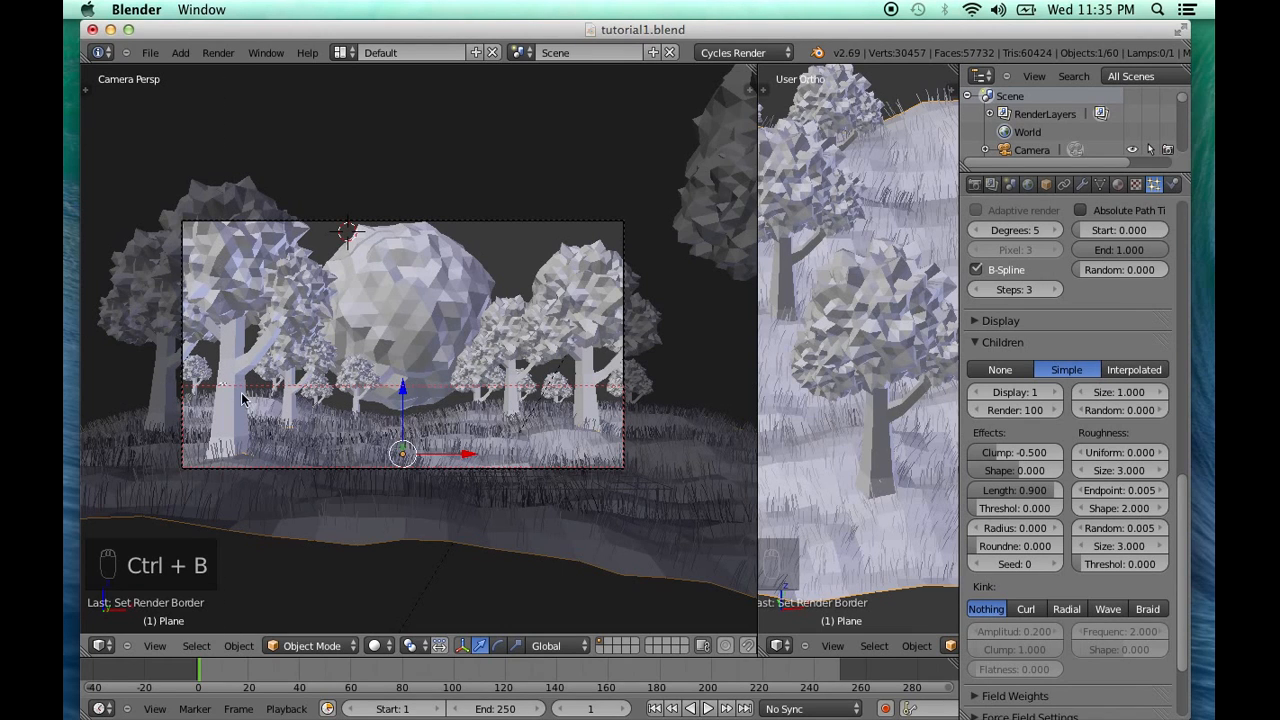
pyautogui.moveTo(335, 384); pyautogui.dragTo(218, 432)
pyautogui.click(975, 186)
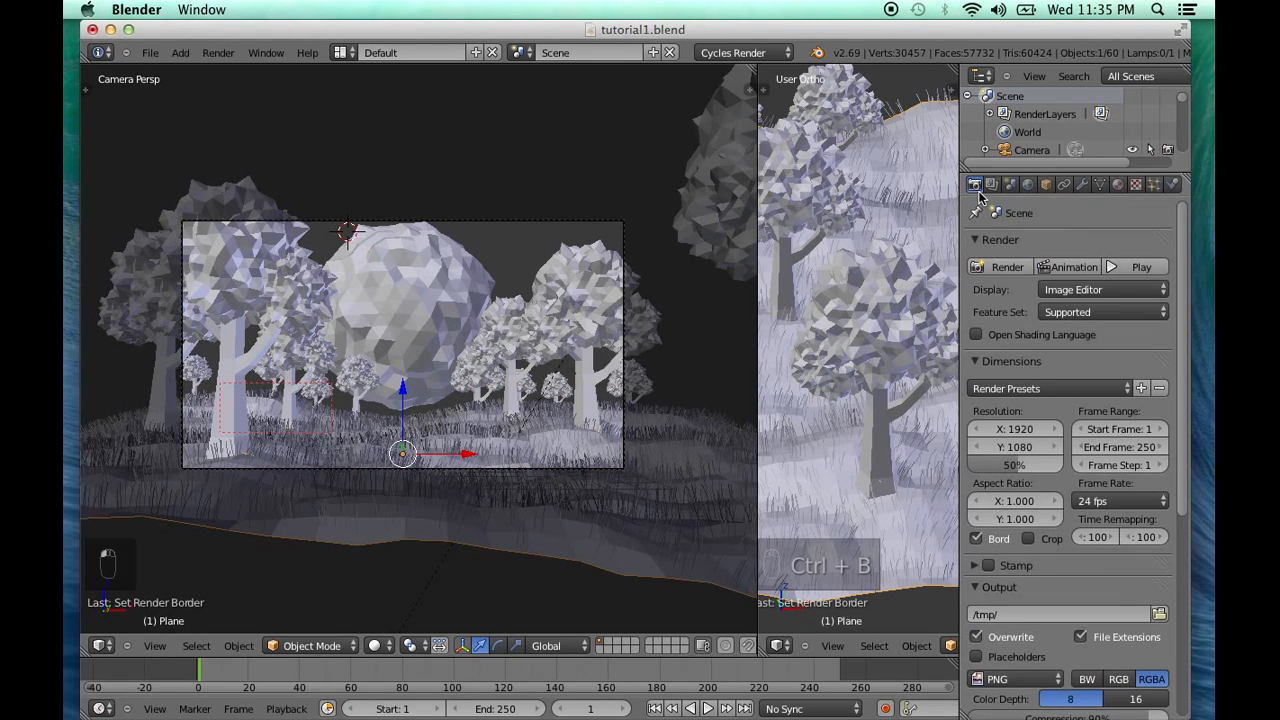
pyautogui.click(1005, 267)
pyautogui.scroll(1, 566, 425)
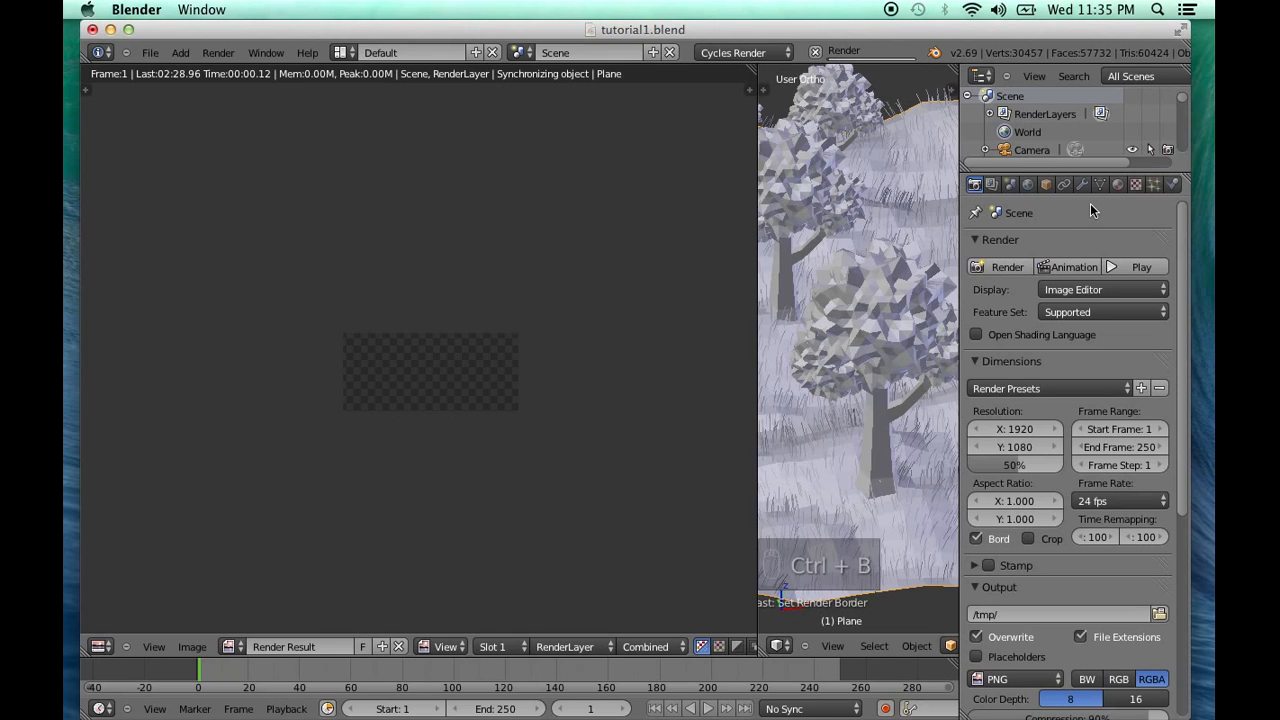
pyautogui.scroll(2, 621, 388)
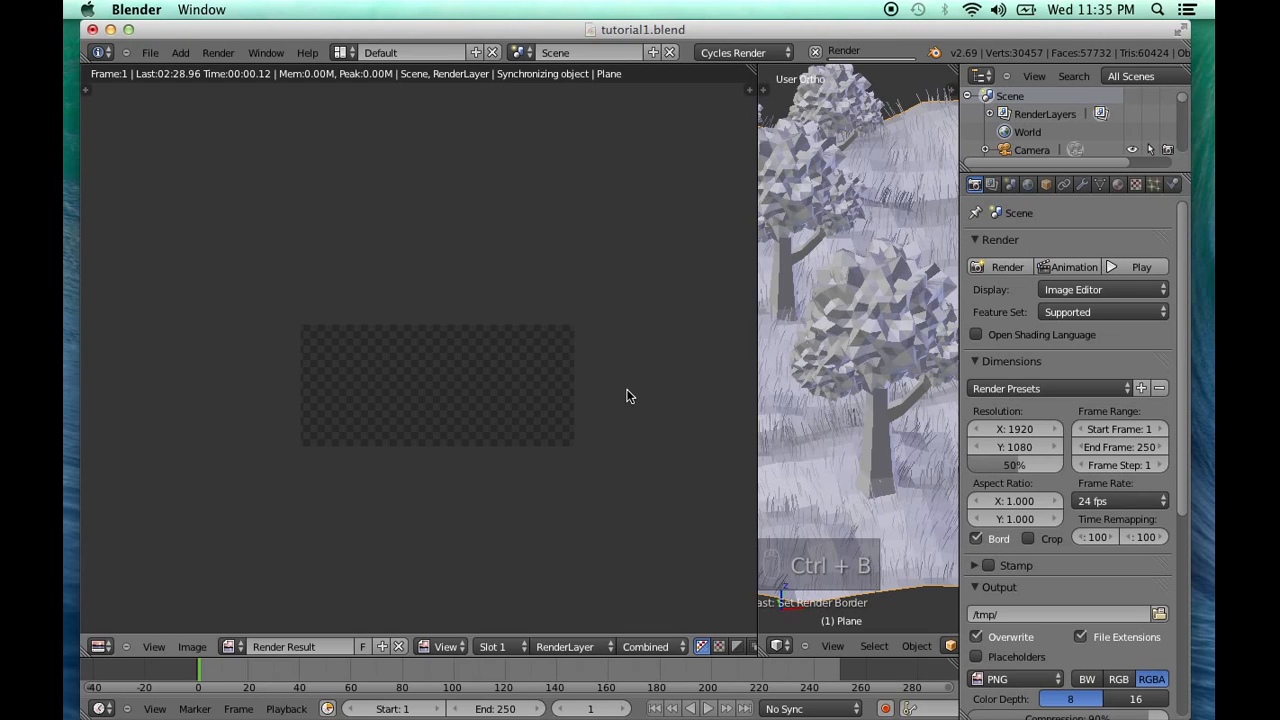
pyautogui.scroll(3, 627, 396)
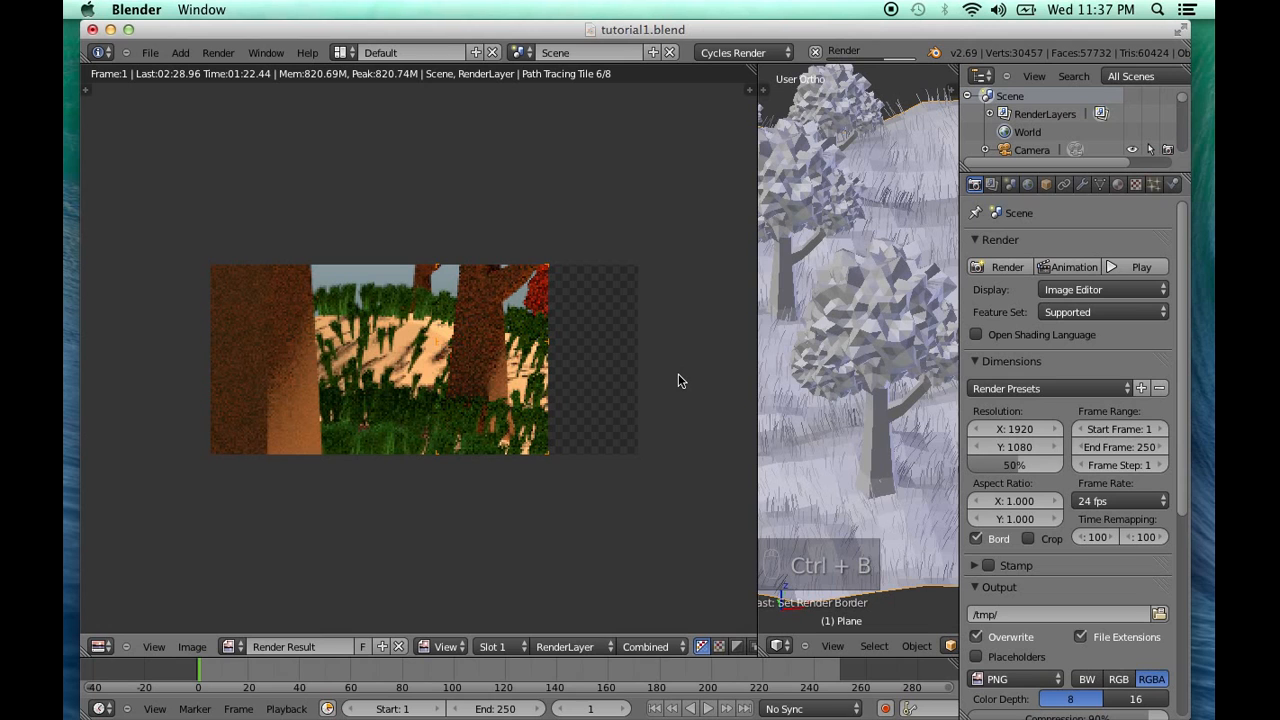
# Stop the small tree-base test render and bring back the 3D camera view
pyautogui.press('Escape')
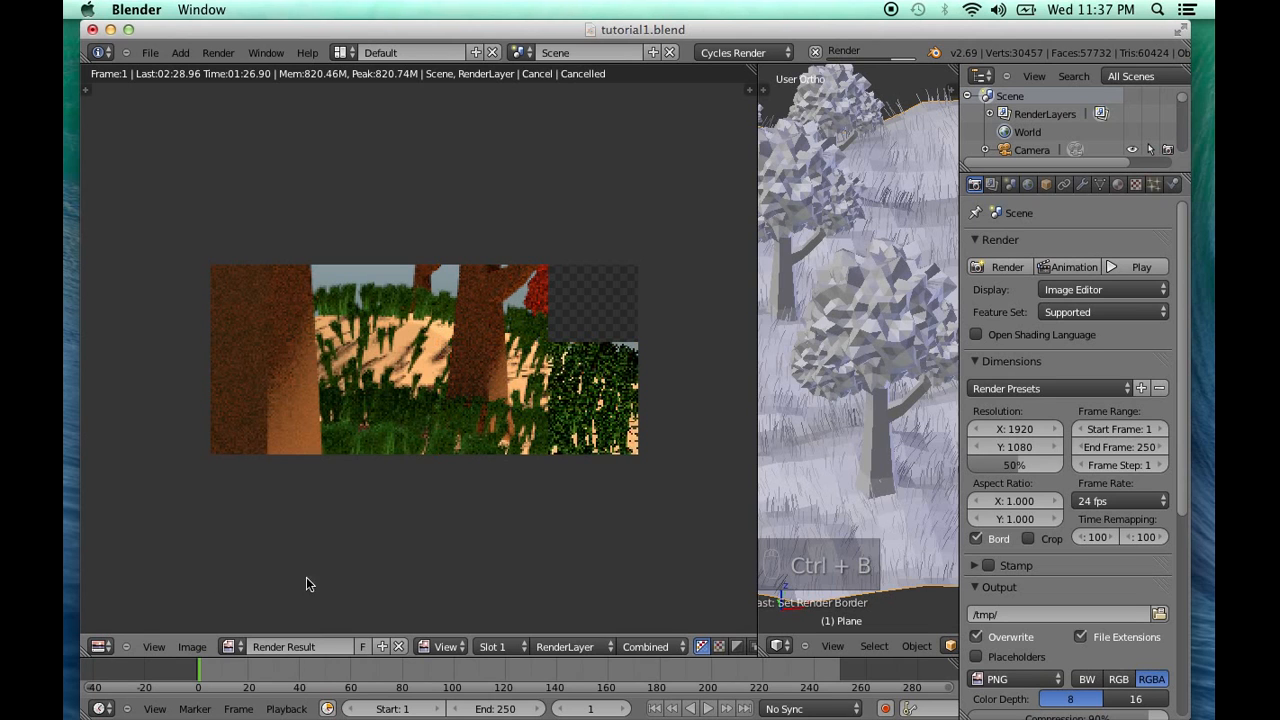
pyautogui.click(99, 647)
pyautogui.click(125, 629)
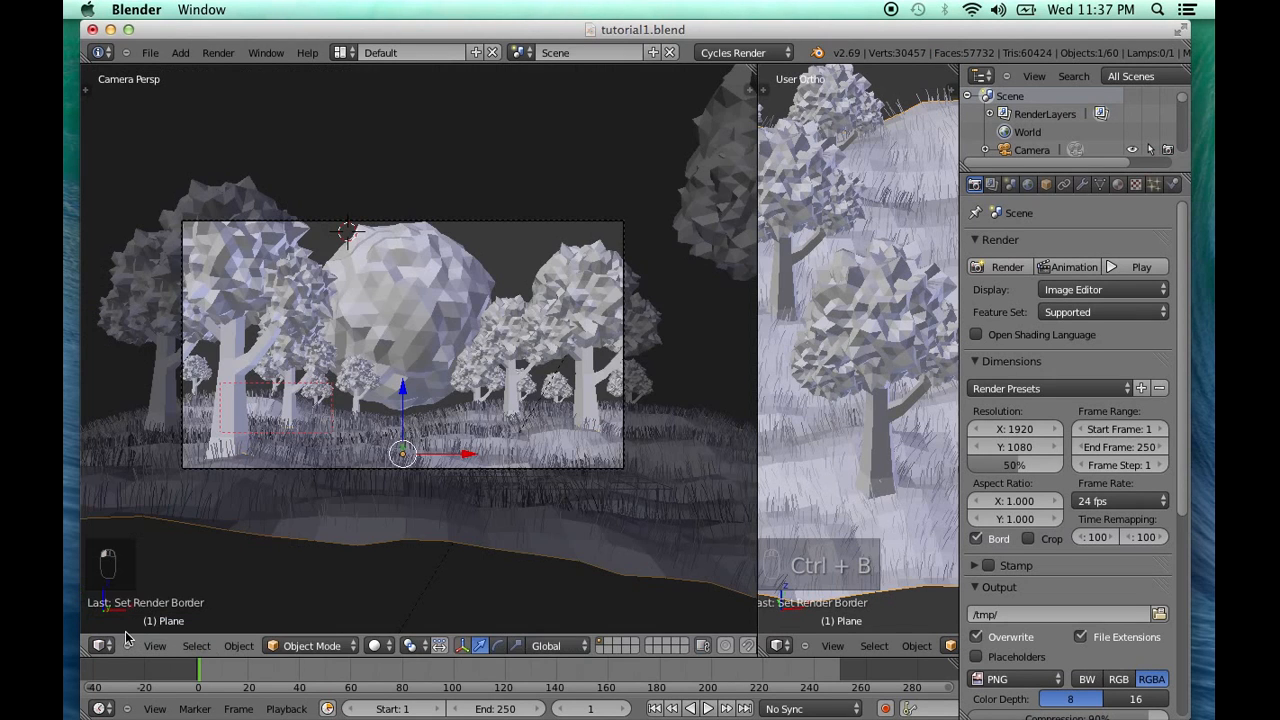
# Select the ground plane and switch it to Edit Mode
pyautogui.press('a')
pyautogui.moveTo(333, 505); pyautogui.dragTo(397, 425, button='middle')
pyautogui.rightClick(392, 580)
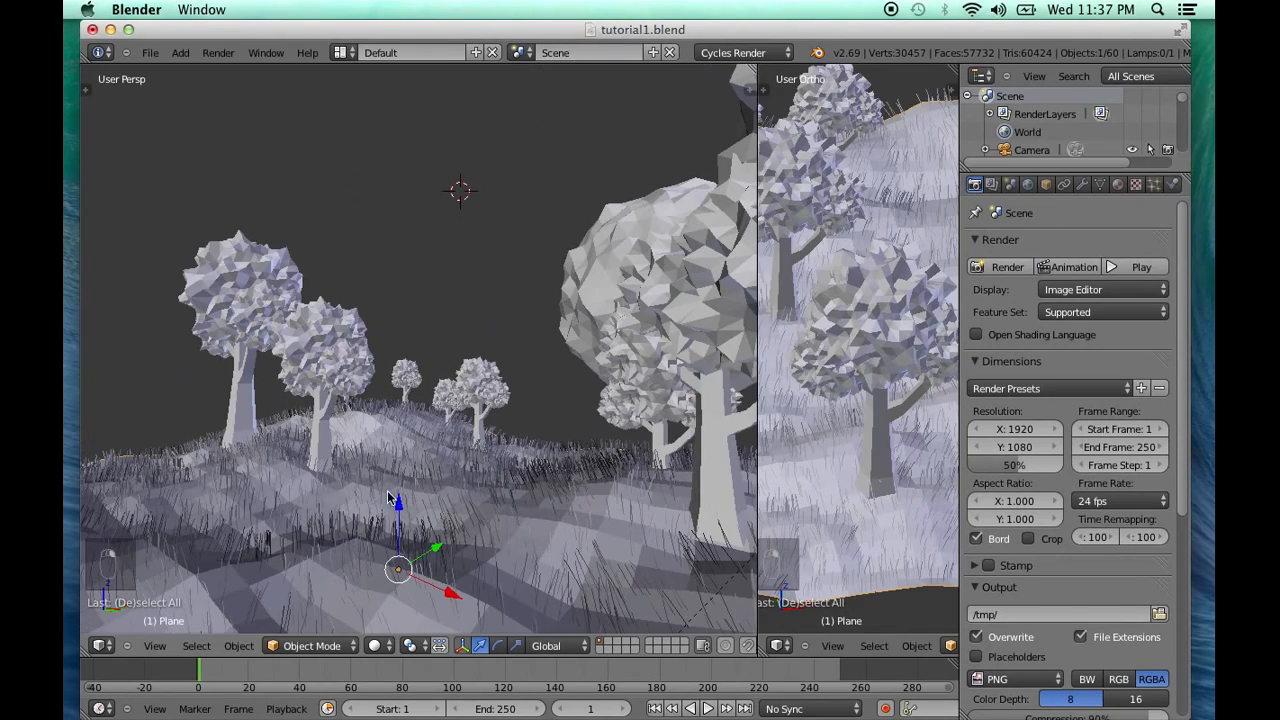
pyautogui.click(312, 645)
pyautogui.click(318, 608)
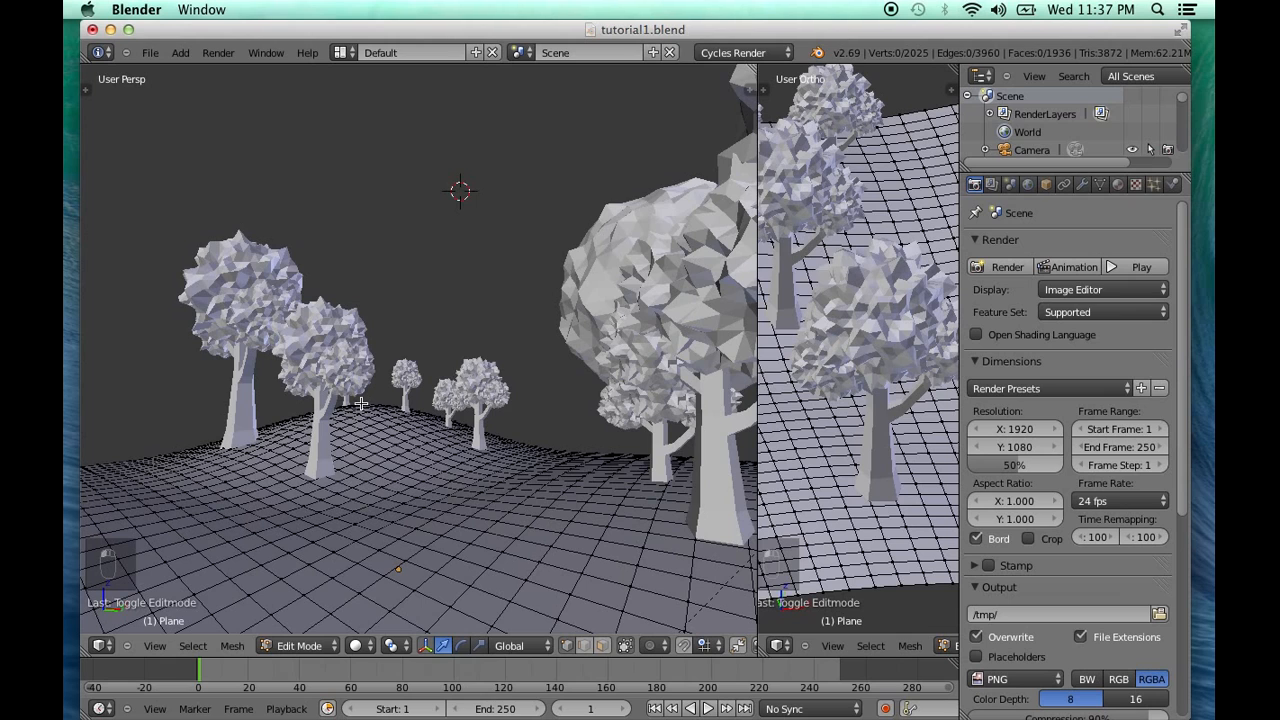
# Enable proportional editing and lower the ground around a vertex beside the background trees
pyautogui.rightClick(358, 405)
pyautogui.click(650, 645)
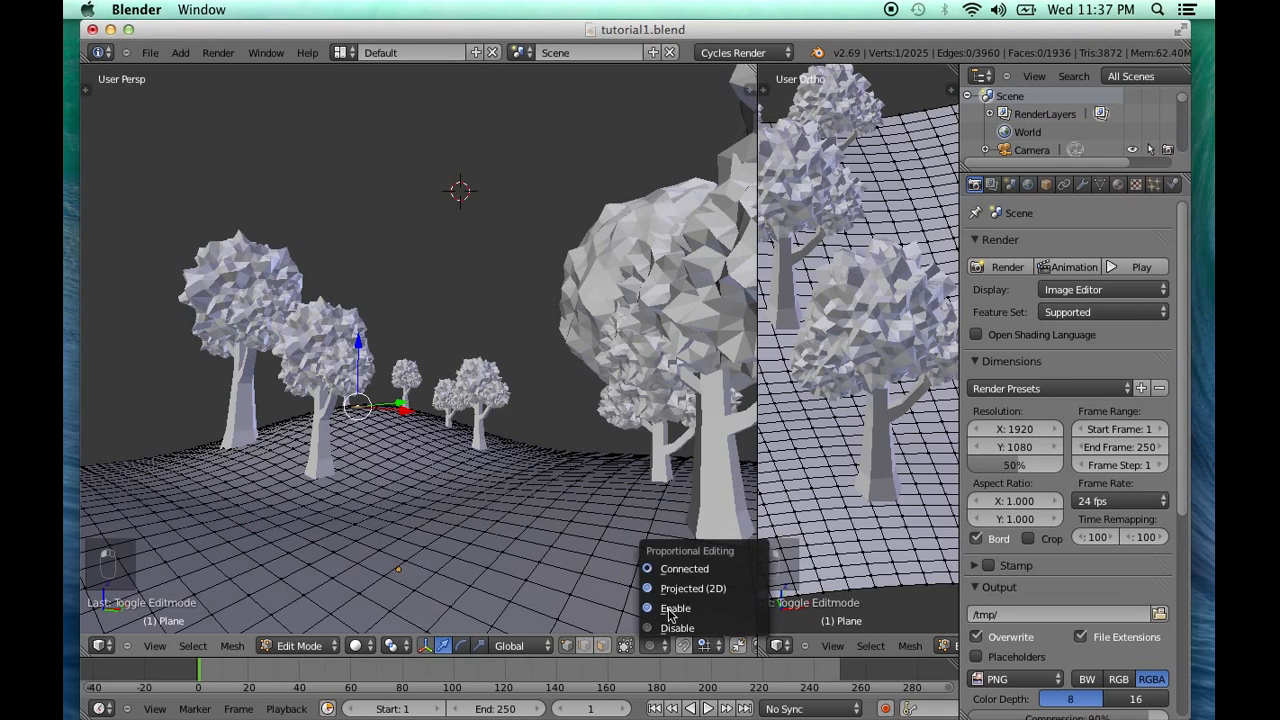
pyautogui.click(680, 608)
pyautogui.moveTo(376, 336); pyautogui.dragTo(358, 402)
# Restore the camera view and widen the orthographic view beside it, framing the ground near the front trees
pyautogui.click(155, 646)
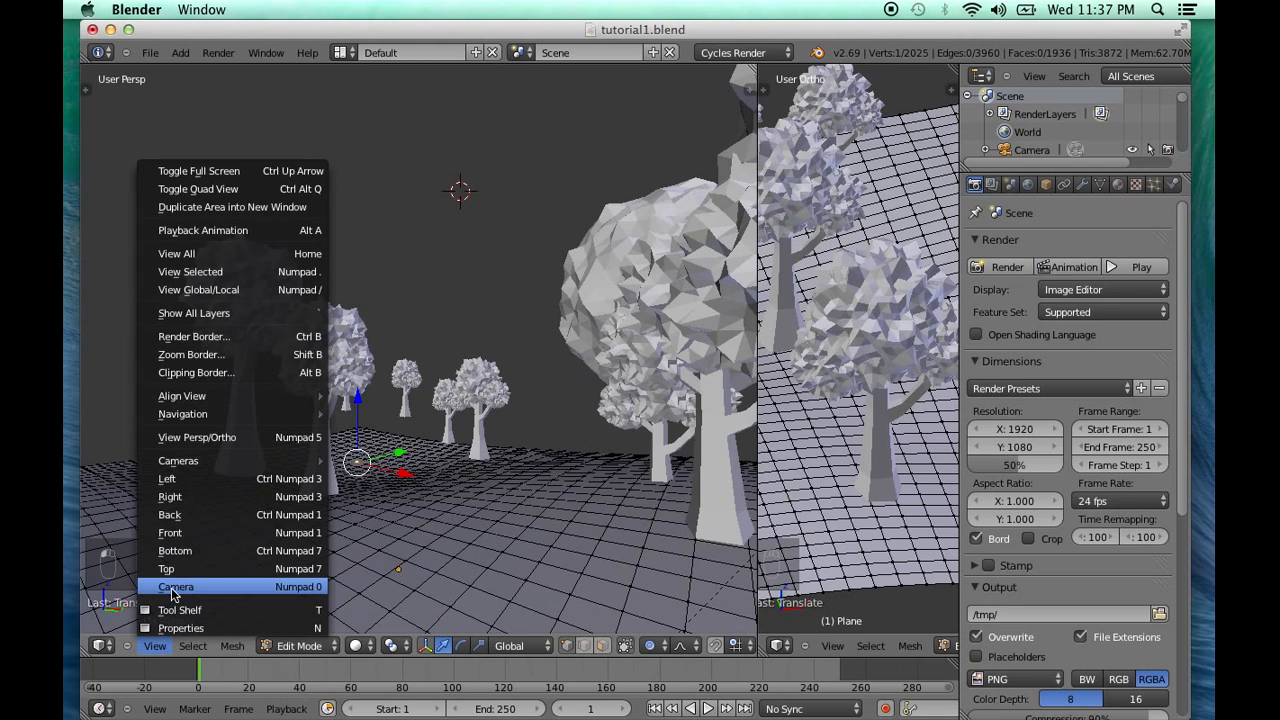
pyautogui.click(186, 583)
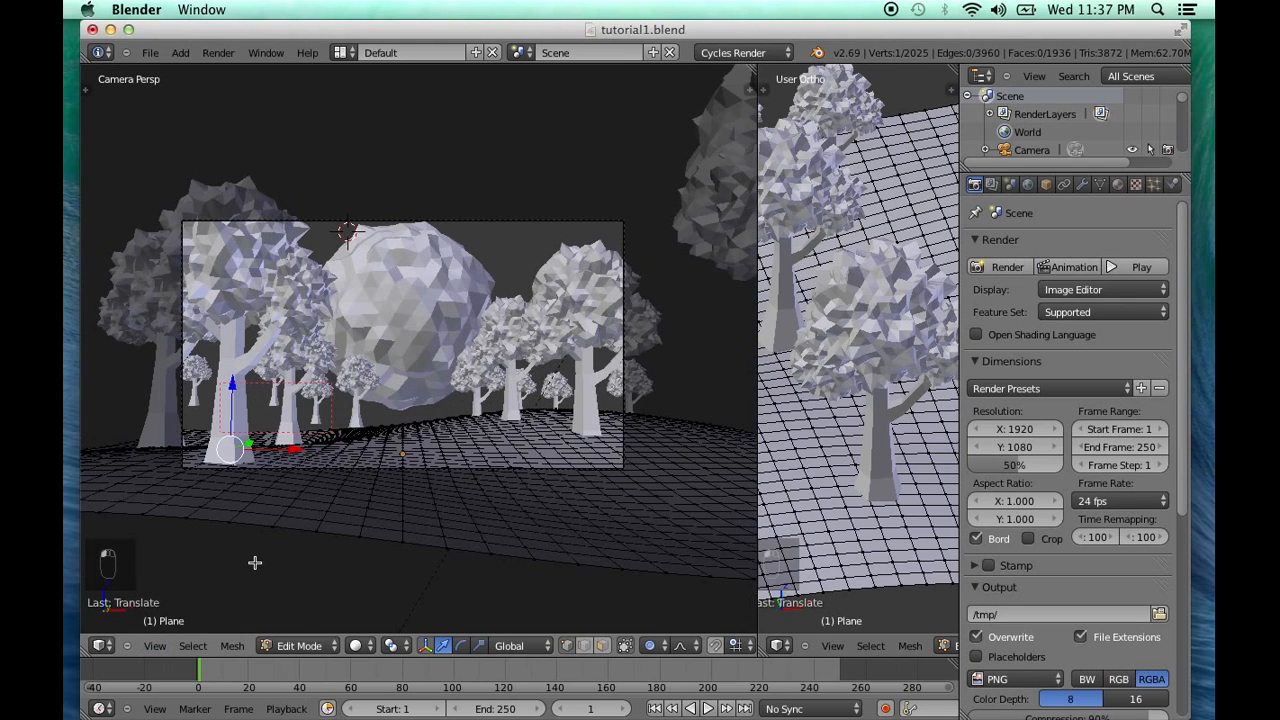
pyautogui.click(761, 397)
pyautogui.moveTo(759, 393); pyautogui.dragTo(434, 393)
pyautogui.moveTo(682, 444); pyautogui.dragTo(360, 447, button='middle')
pyautogui.scroll(-1, 322, 447)
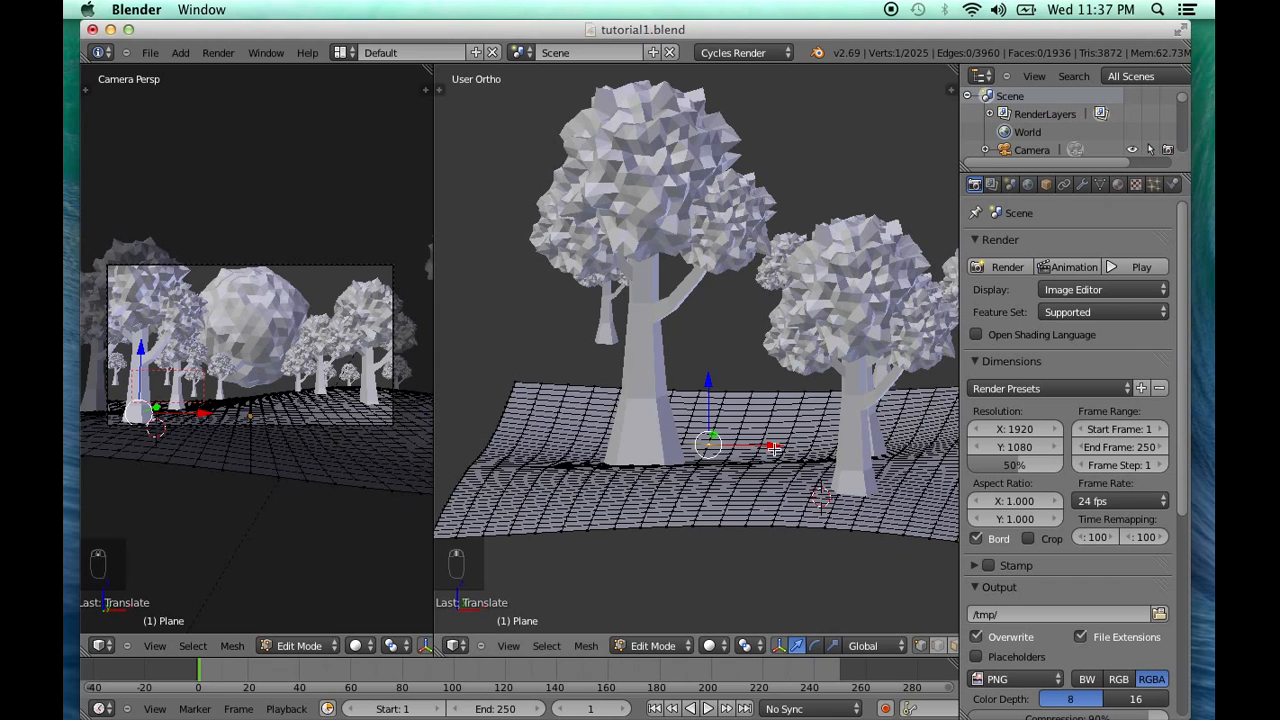
# Raise the ground vertex near the front-left tree's base about 0.75 along Z with proportional editing and return to Object Mode
pyautogui.rightClick(823, 479)
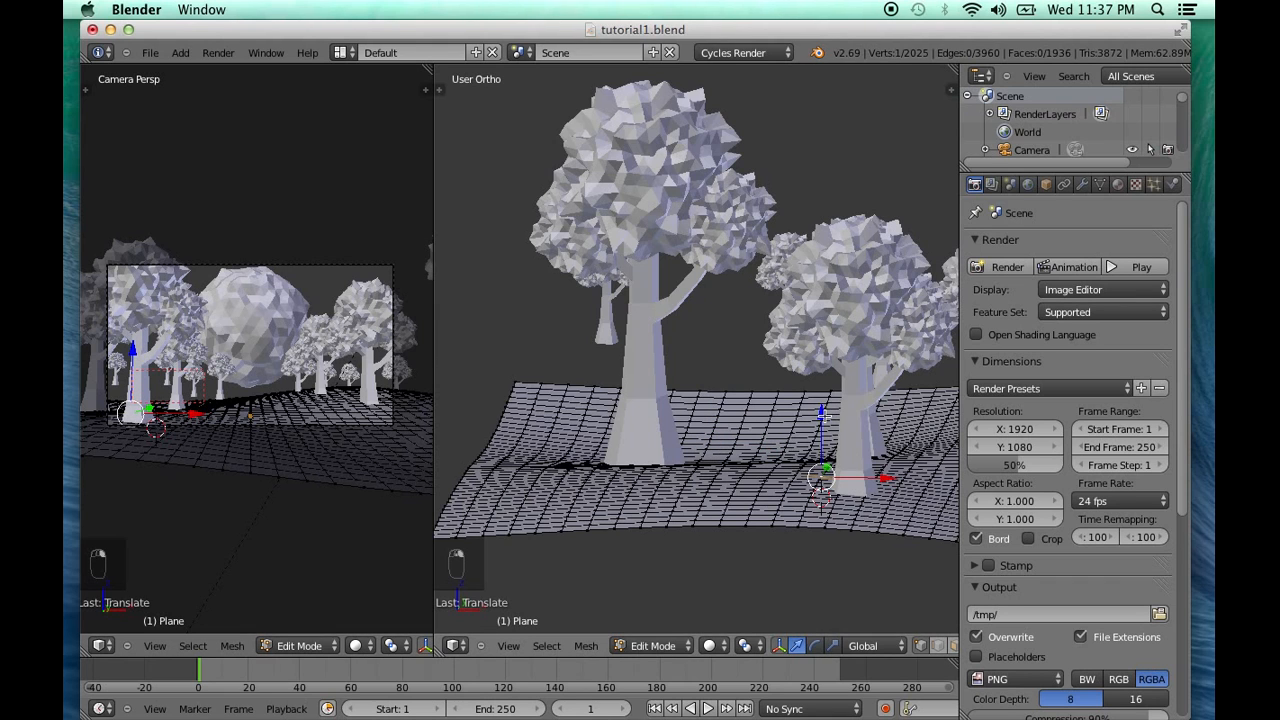
pyautogui.press('g')
pyautogui.press('z')
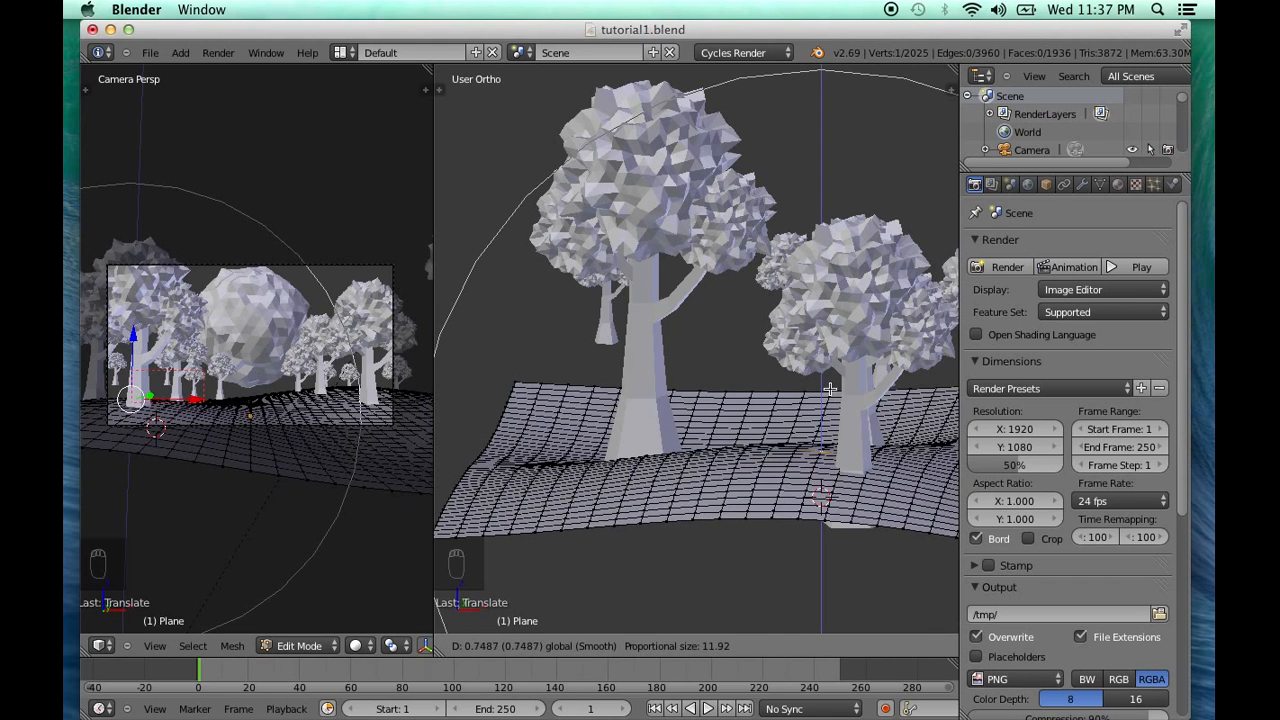
pyautogui.click(830, 387)
pyautogui.press('a')
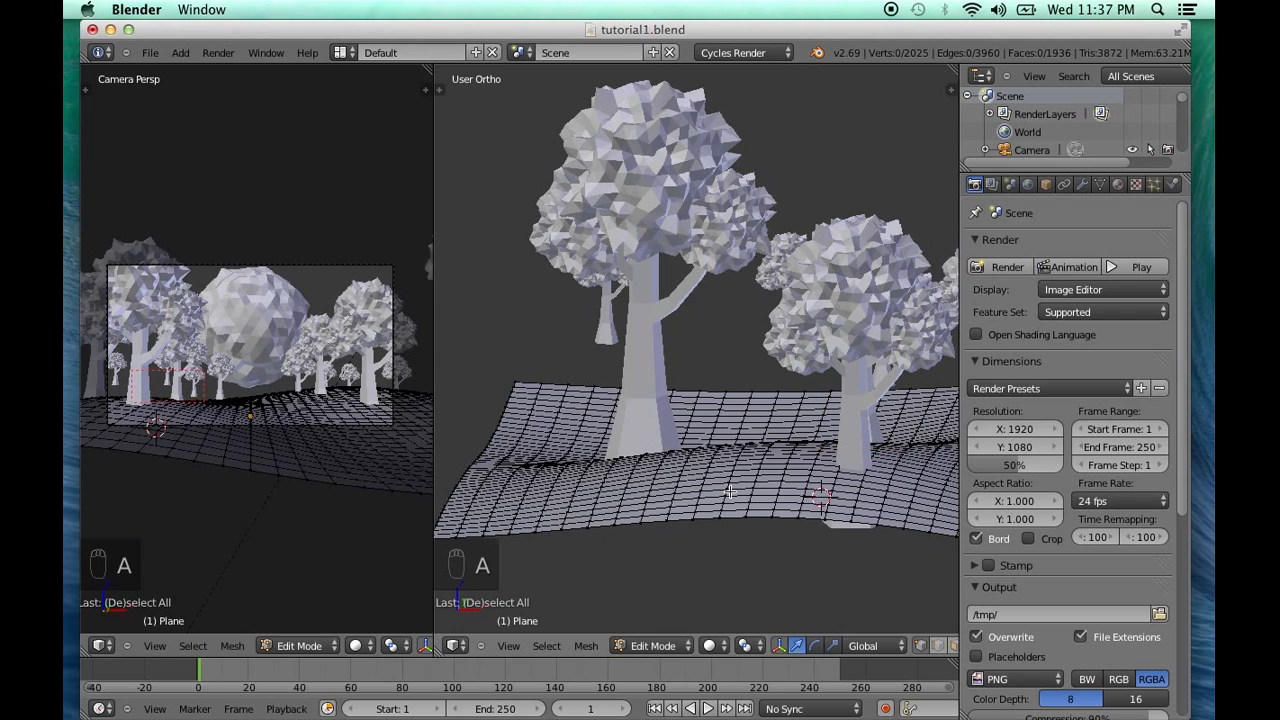
pyautogui.click(648, 645)
pyautogui.click(650, 630)
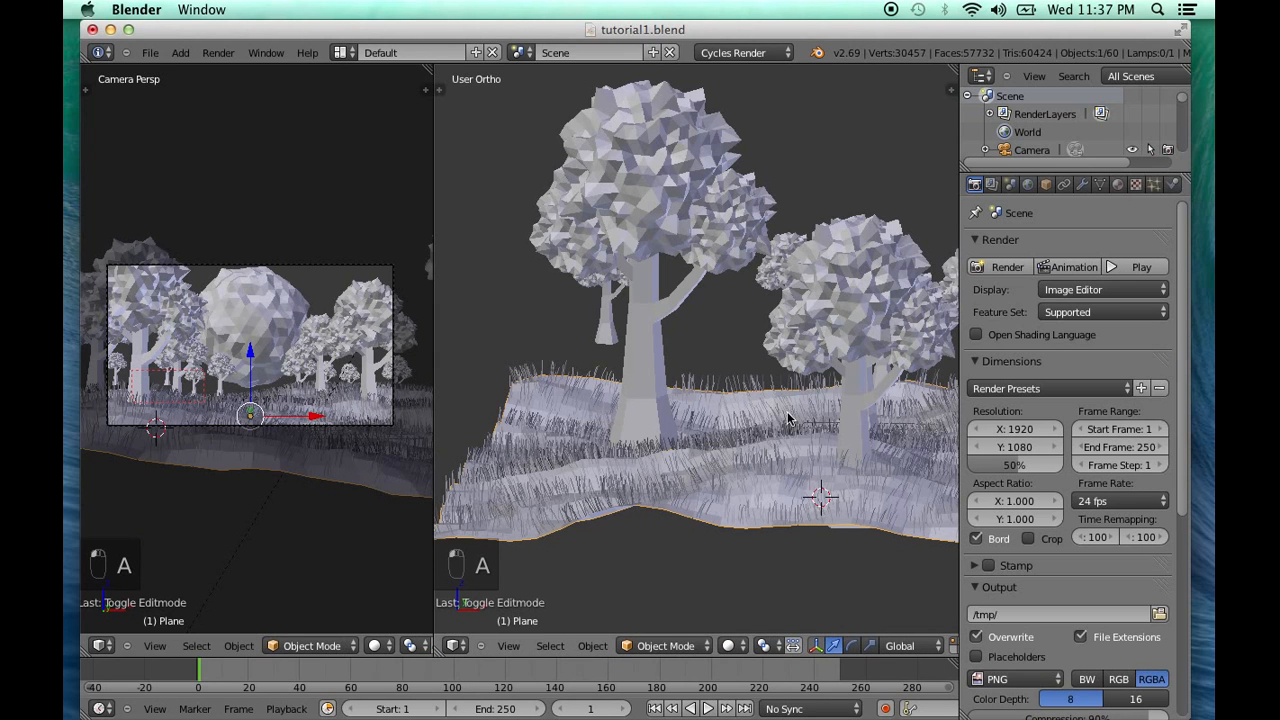
# Box-select the small background tree between the larger ones and adjust its height along Z to meet the ground
pyautogui.moveTo(814, 500); pyautogui.dragTo(800, 425, button='middle')
pyautogui.press('a')
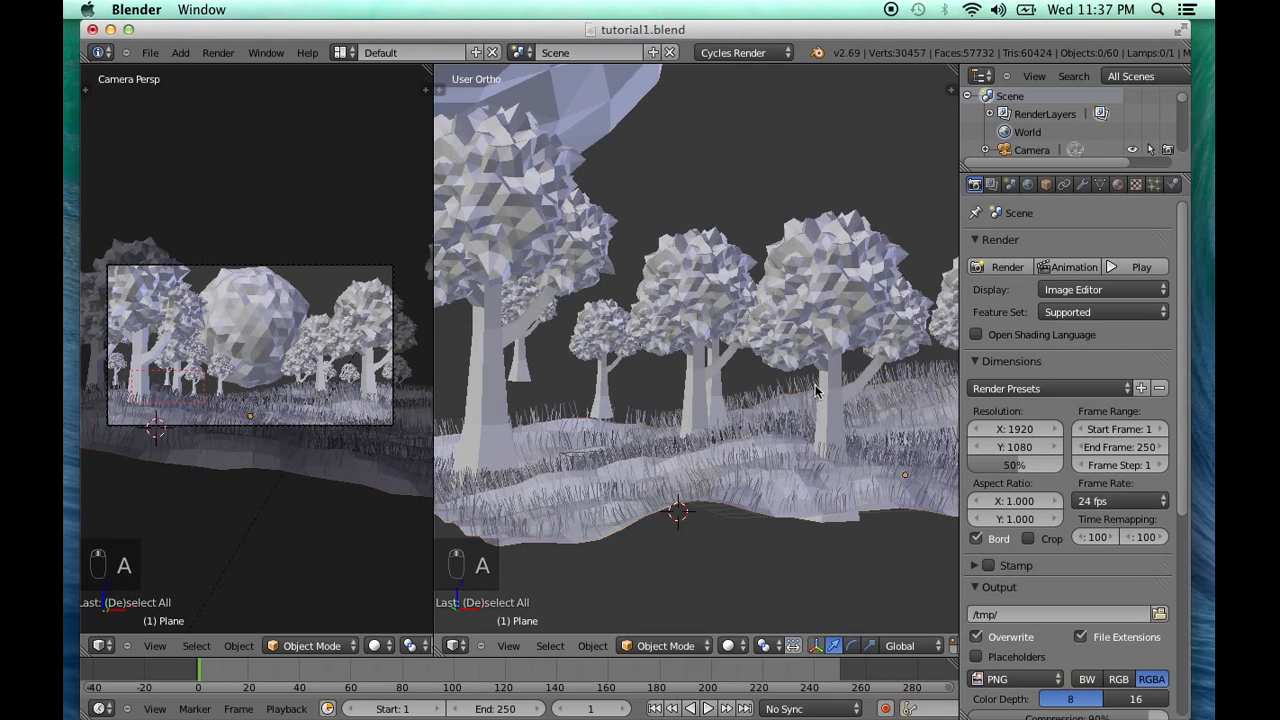
pyautogui.moveTo(830, 385)
pyautogui.mouseDown(button='middle')
pyautogui.moveTo(808, 373)
pyautogui.moveTo(838, 362)
pyautogui.mouseUp(button='middle')
pyautogui.press('b')
pyautogui.moveTo(591, 324); pyautogui.dragTo(660, 348)
pyautogui.press('g')
pyautogui.press('z')
pyautogui.moveTo(618, 305); pyautogui.dragTo(620, 309)
pyautogui.press('a')
# Box-select the isolated small tree at the far-left edge of the forest and lower it along Z
pyautogui.keyDown('shift'); pyautogui.moveTo(561, 456); pyautogui.dragTo(520, 340, button='middle'); pyautogui.keyUp('shift')
pyautogui.press('b')
pyautogui.moveTo(509, 338); pyautogui.dragTo(470, 395)
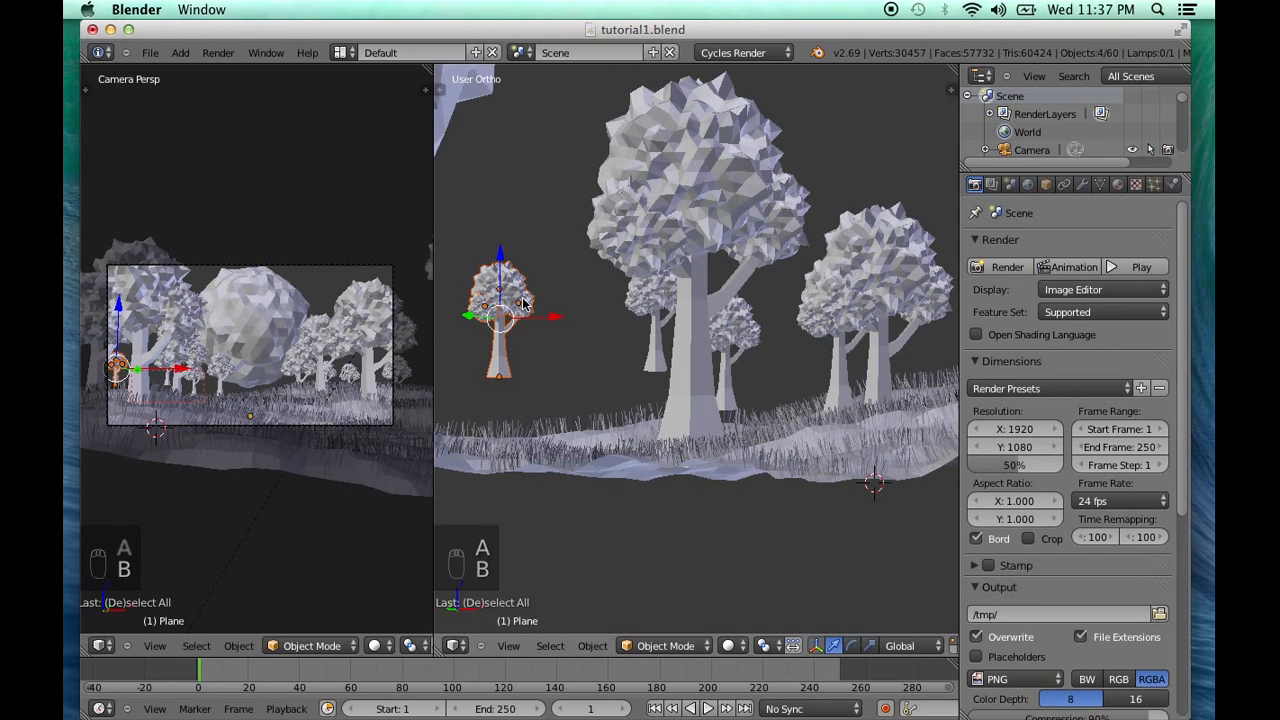
pyautogui.press('g')
pyautogui.press('z')
pyautogui.click(503, 283)
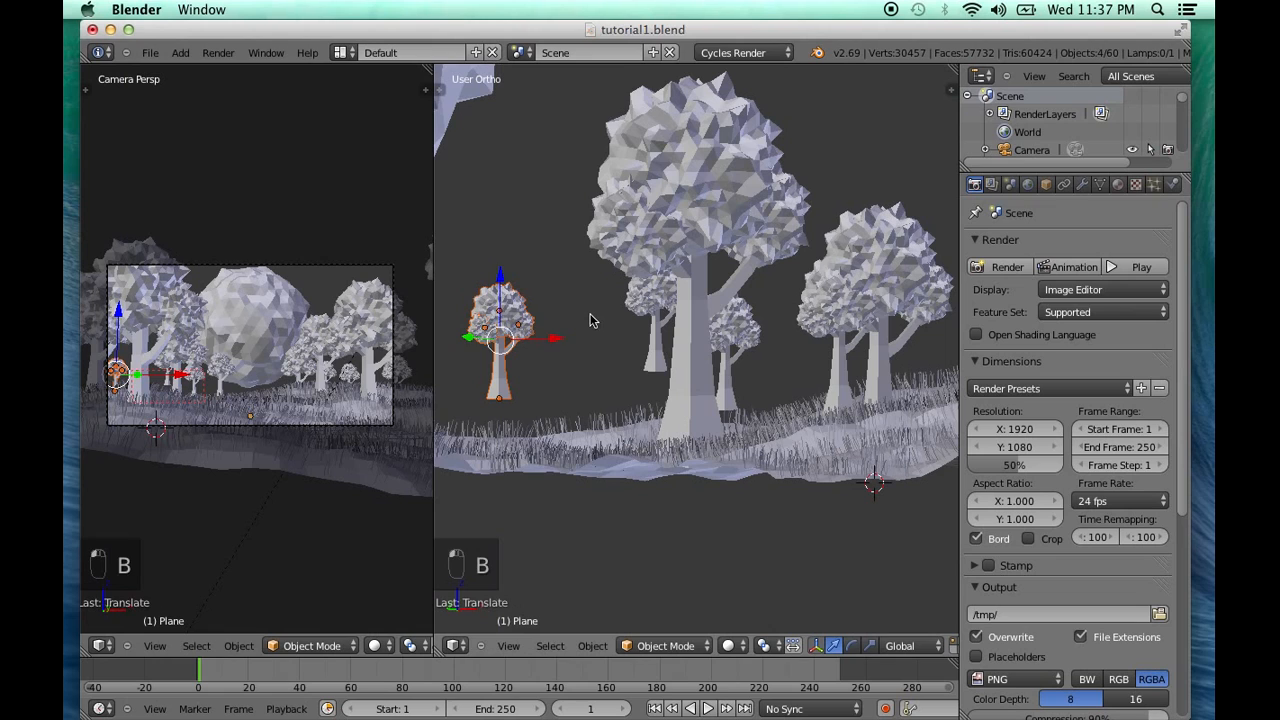
# Lower the small floating tree behind the large front tree's trunk along Z until it meets the grass
pyautogui.press('a')
pyautogui.press('b')
pyautogui.moveTo(622, 302); pyautogui.dragTo(670, 323)
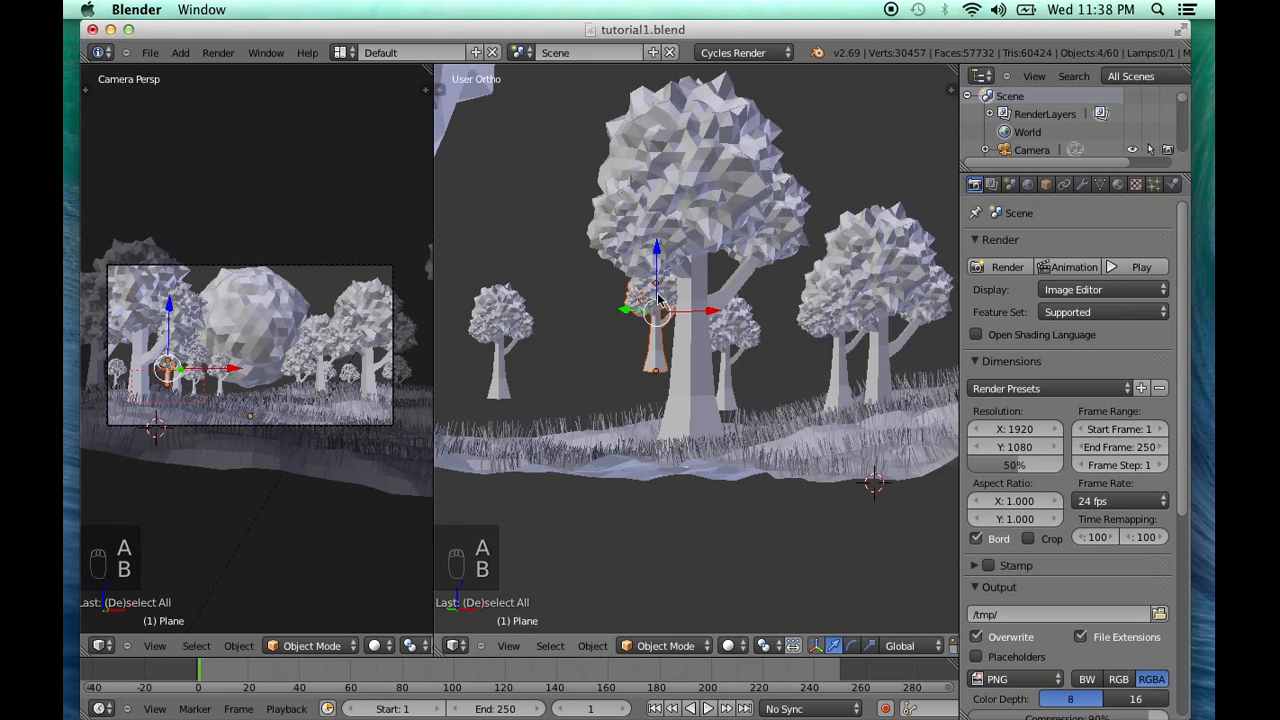
pyautogui.press('g')
pyautogui.press('z')
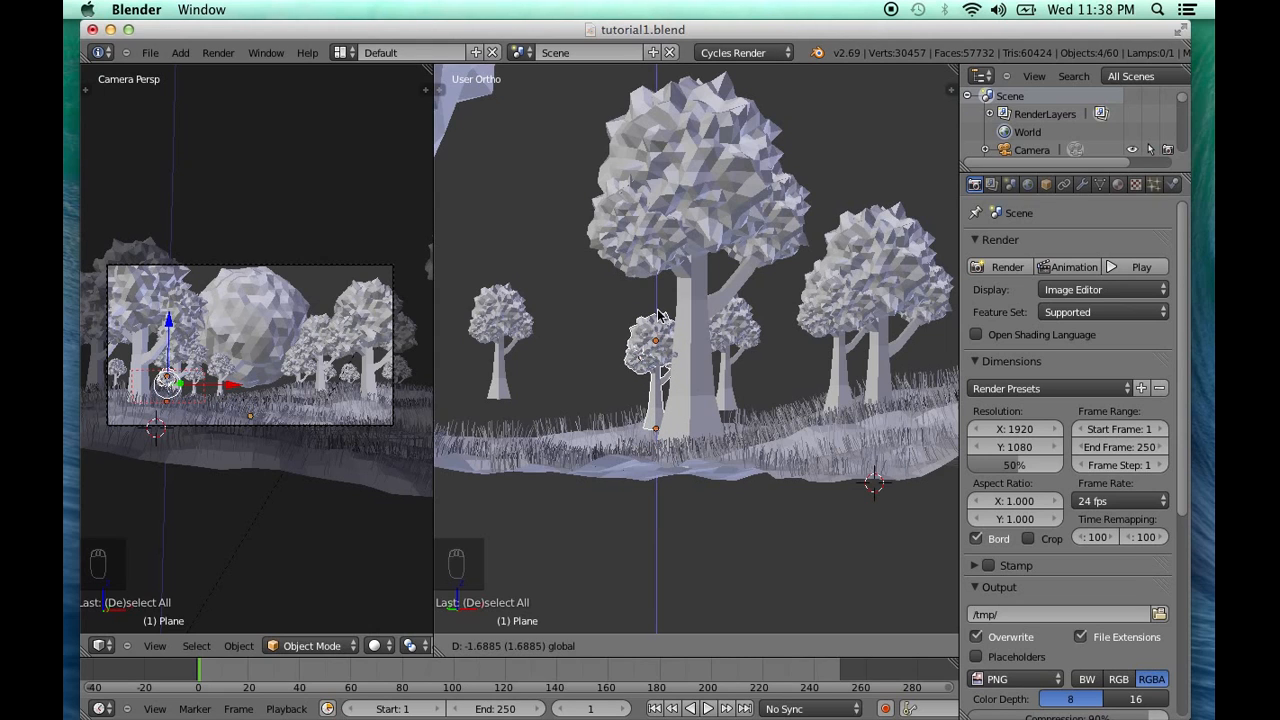
pyautogui.moveTo(659, 310); pyautogui.dragTo(659, 311)
# Reselect the isolated far-left tree and lower it slightly more along Z
pyautogui.press('a')
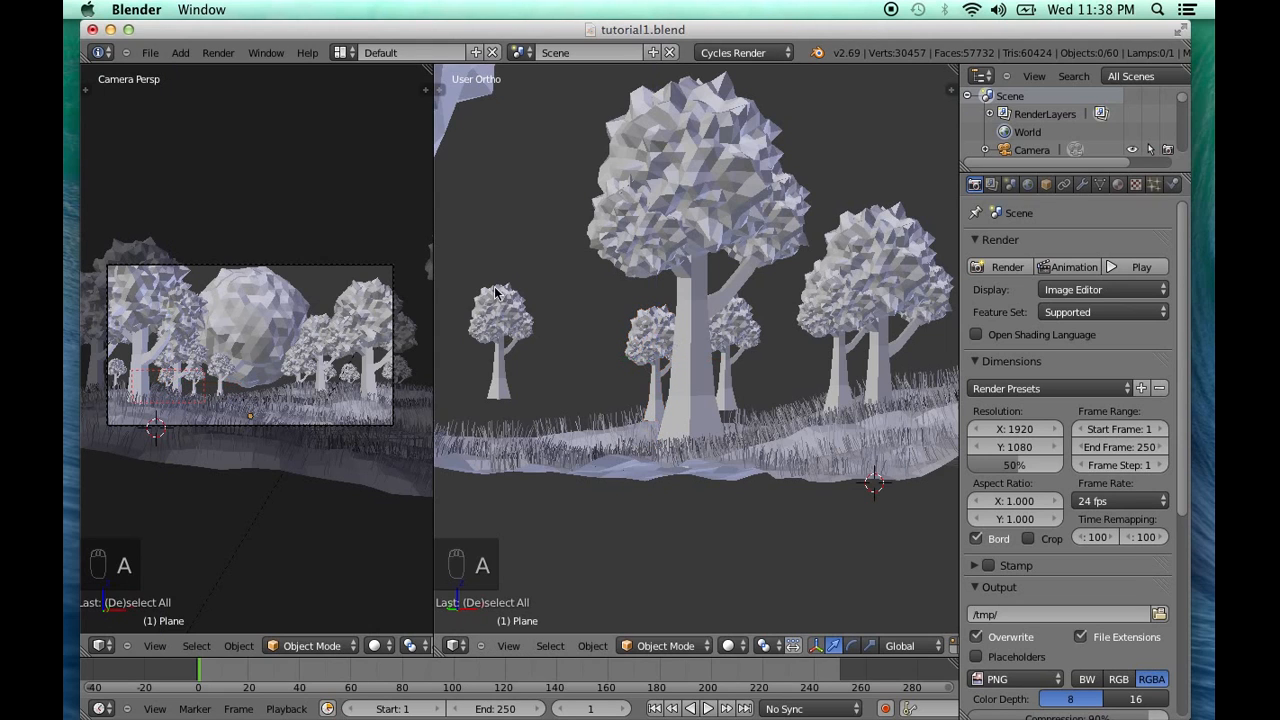
pyautogui.press('b')
pyautogui.moveTo(463, 281); pyautogui.dragTo(553, 365)
pyautogui.moveTo(506, 280); pyautogui.dragTo(506, 281)
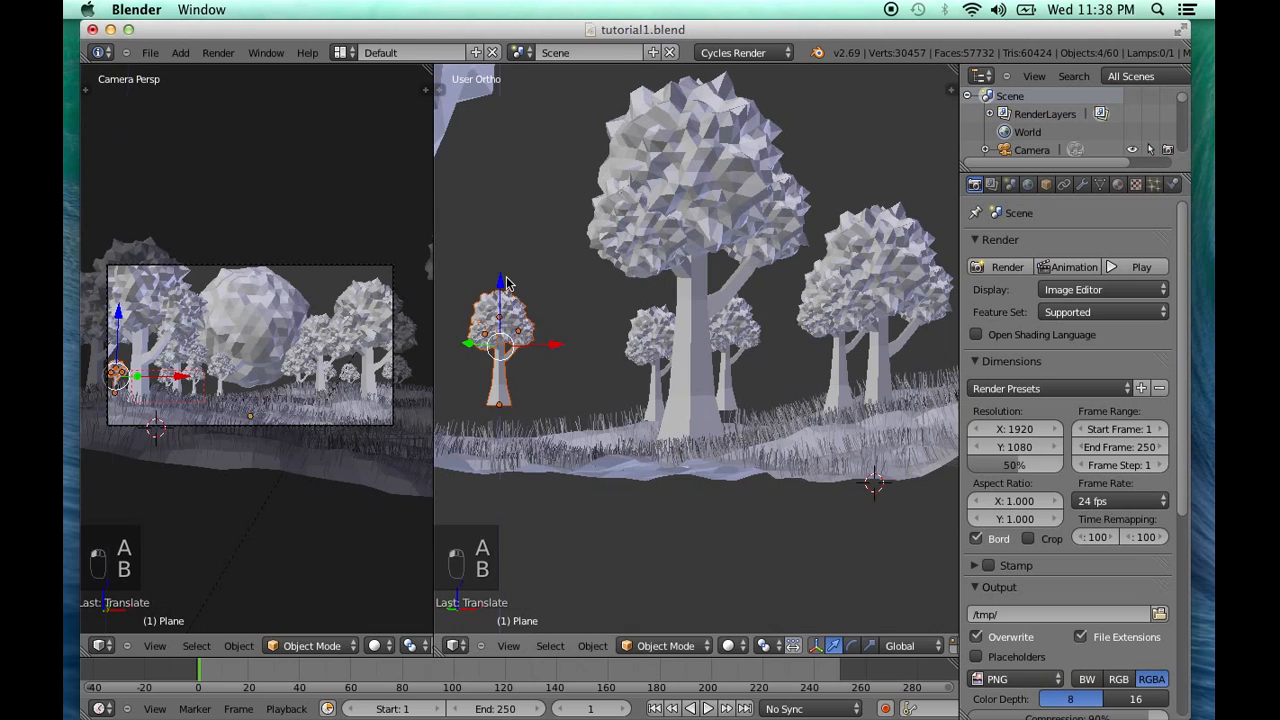
pyautogui.press('a')
# Box-select the remaining small background trees in turn and adjust their heights to meet the ground
pyautogui.moveTo(721, 346); pyautogui.dragTo(712, 350, button='middle')
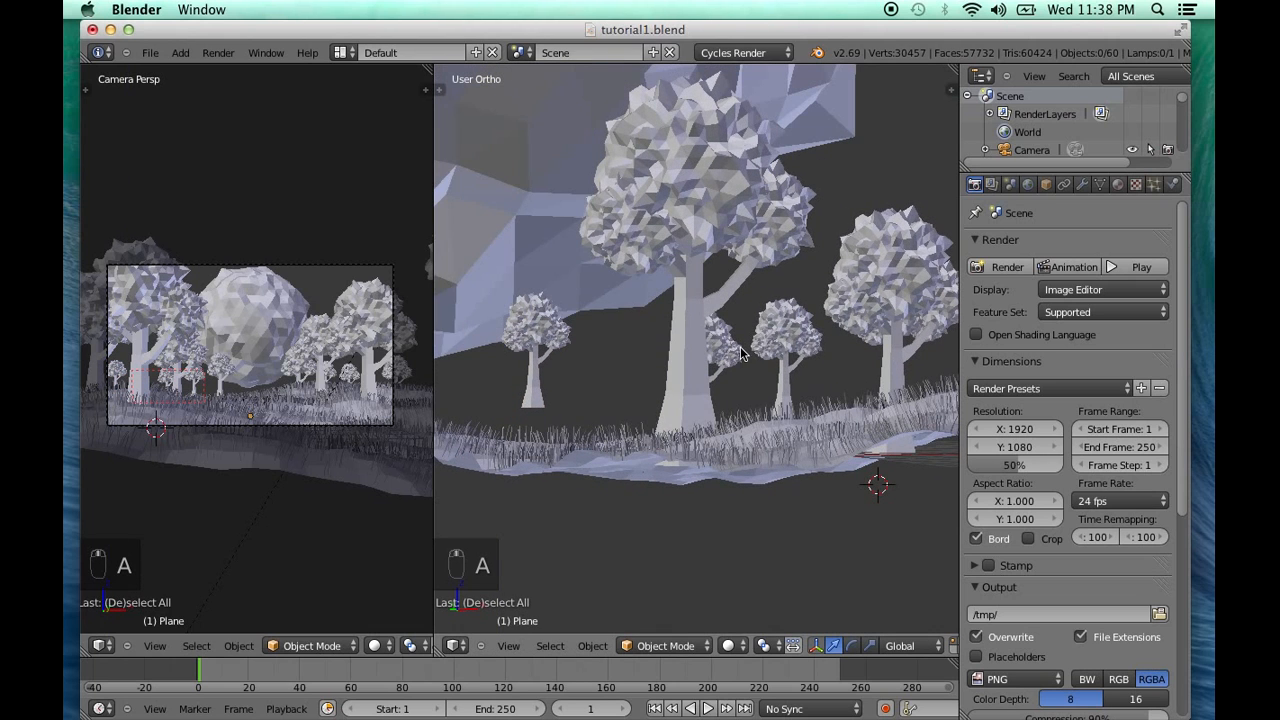
pyautogui.press('b')
pyautogui.moveTo(764, 322)
pyautogui.mouseDown()
pyautogui.moveTo(822, 386)
pyautogui.moveTo(784, 322)
pyautogui.mouseUp()
pyautogui.press('a')
pyautogui.keyDown('shift'); pyautogui.moveTo(844, 366); pyautogui.dragTo(796, 395, button='middle'); pyautogui.keyUp('shift')
pyautogui.press('b')
pyautogui.moveTo(801, 318); pyautogui.dragTo(840, 334)
pyautogui.moveTo(800, 279); pyautogui.dragTo(810, 303)
pyautogui.press('a')
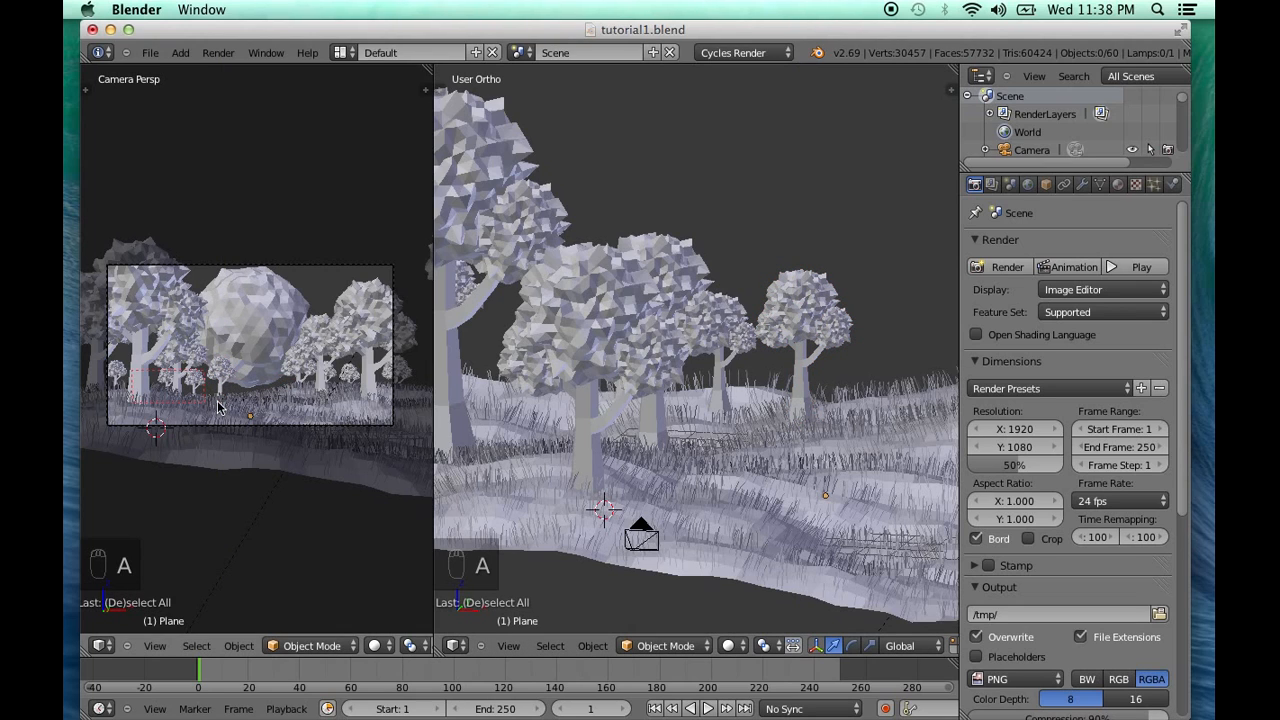
# Extend the render border over the whole camera frame and check the scene with a temporary Rendered viewport preview
pyautogui.hotkey('ctrl', 'b')
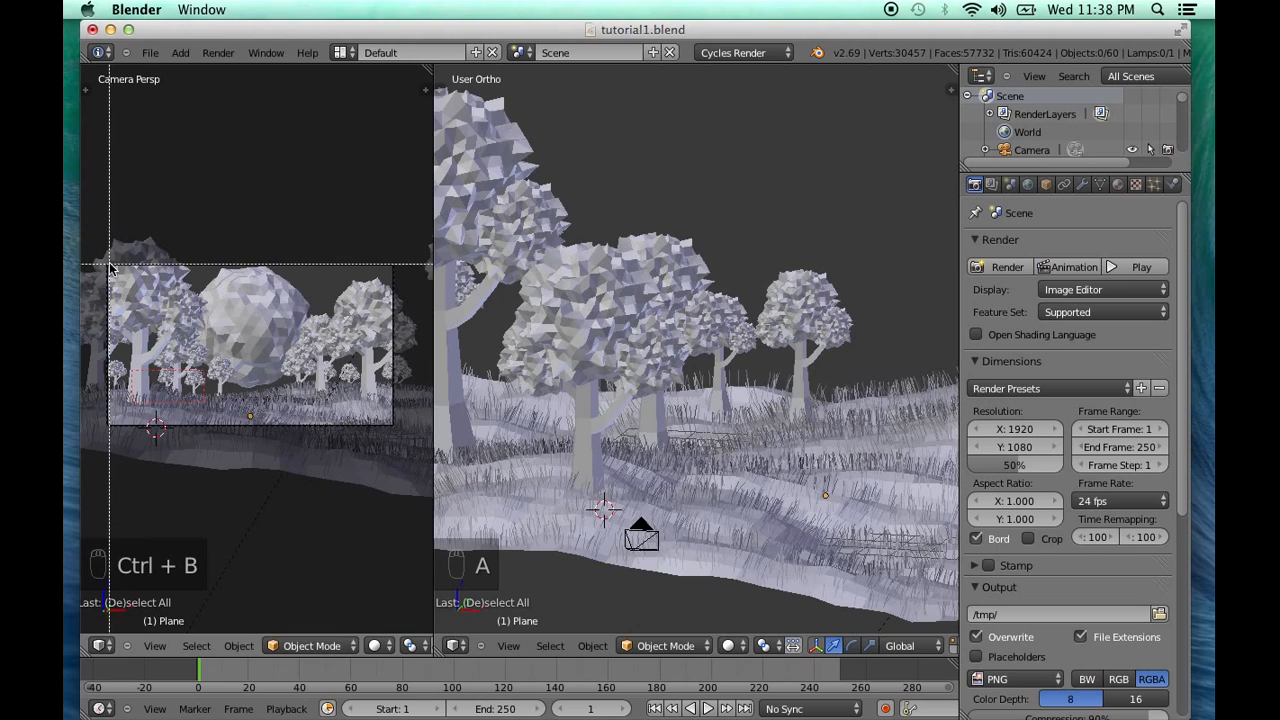
pyautogui.moveTo(107, 265); pyautogui.dragTo(393, 428)
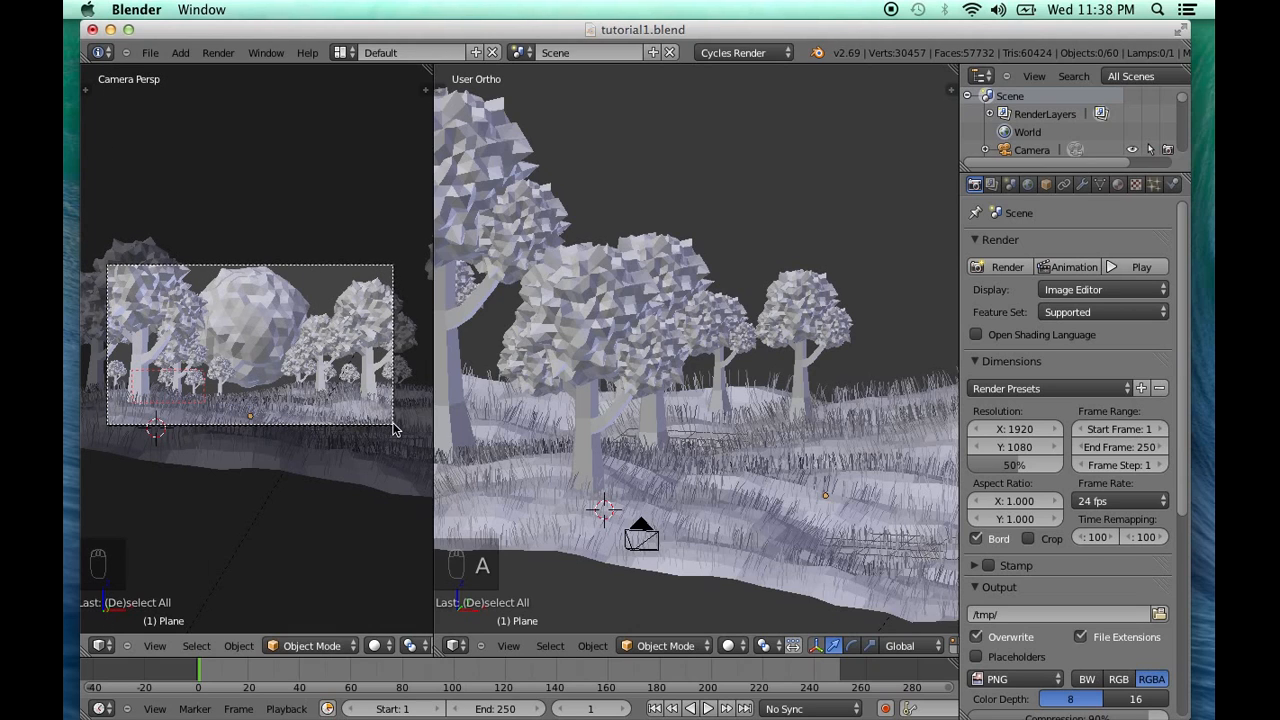
pyautogui.click(375, 645)
pyautogui.click(404, 529)
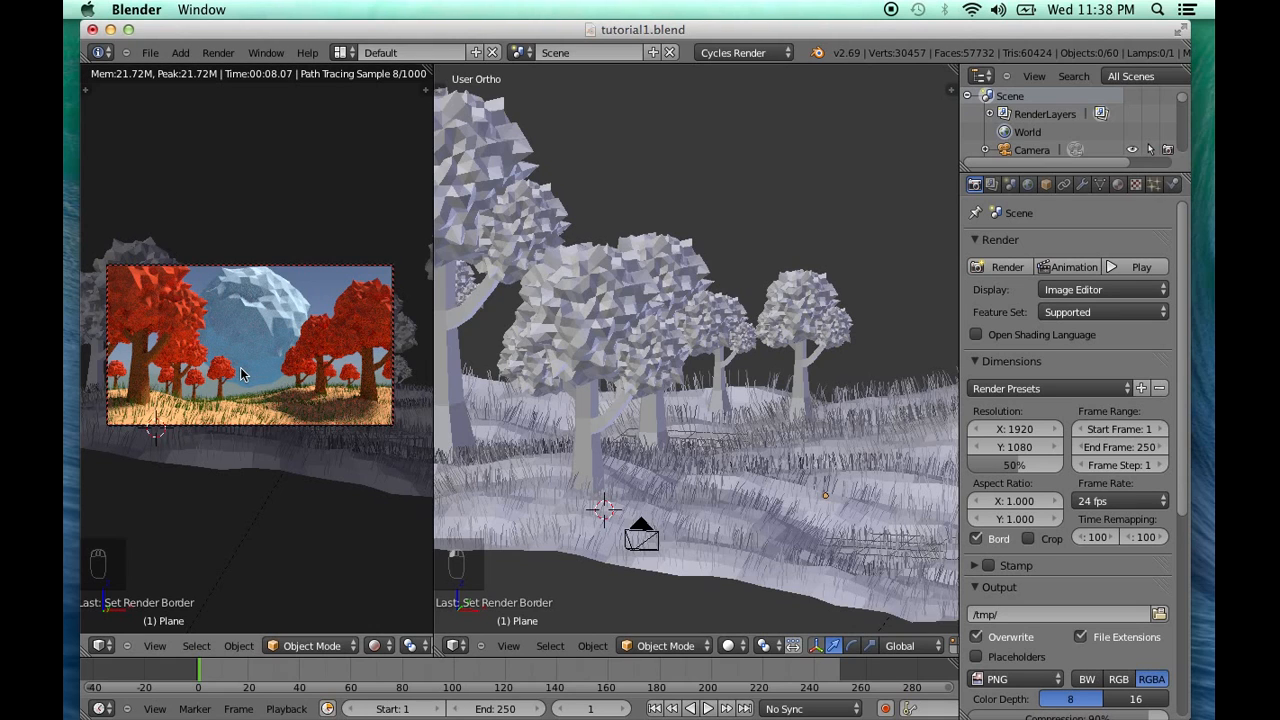
pyautogui.click(375, 647)
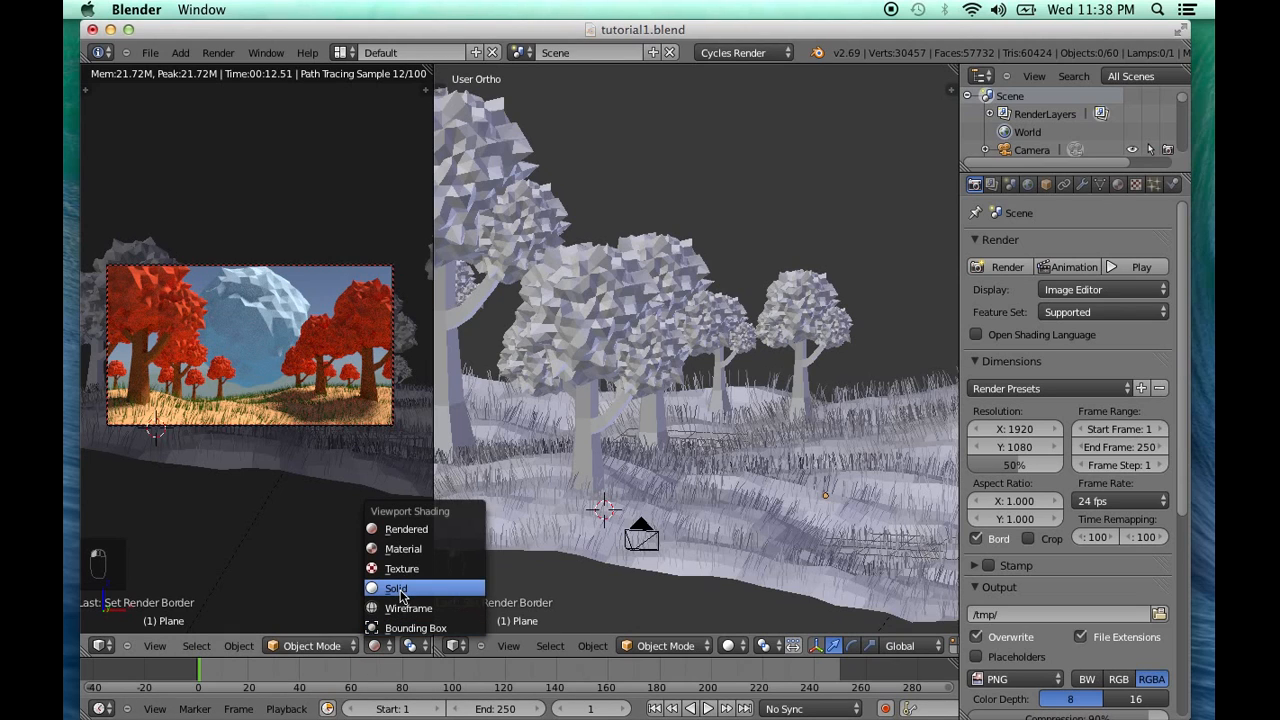
pyautogui.click(397, 589)
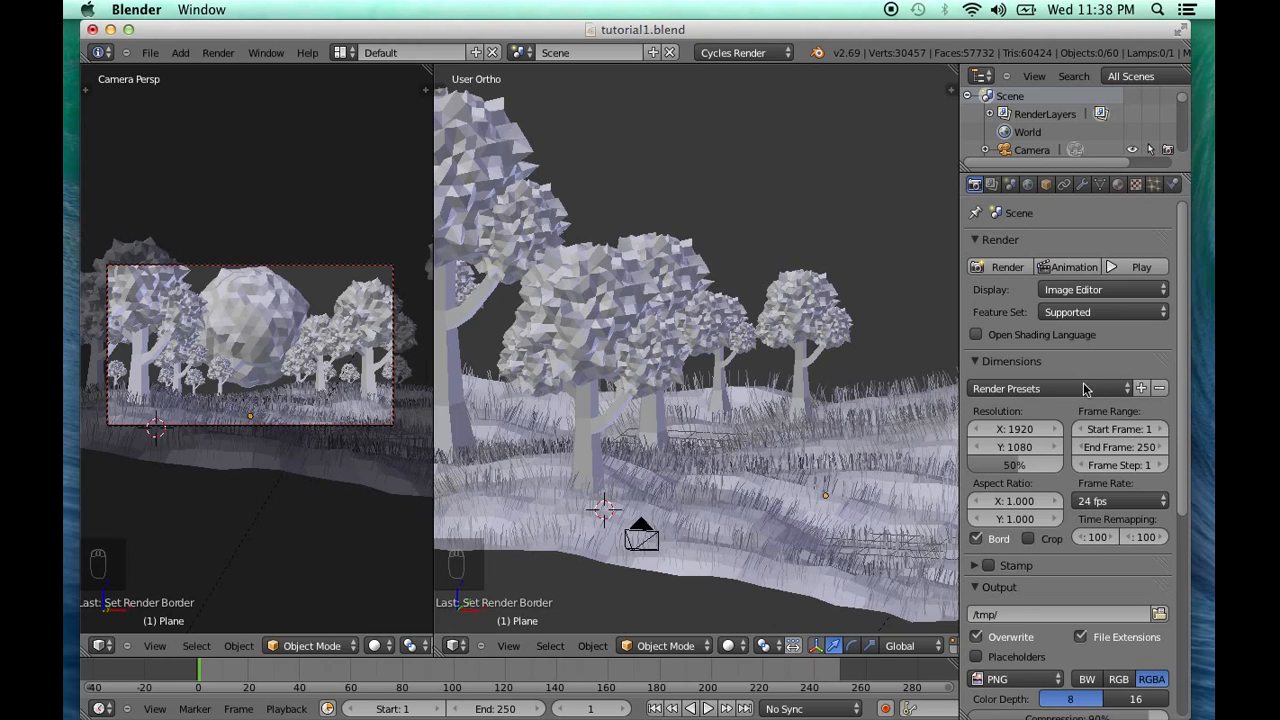
# Set the Cycles render samples to 1000
pyautogui.scroll(-3, 1088, 392)
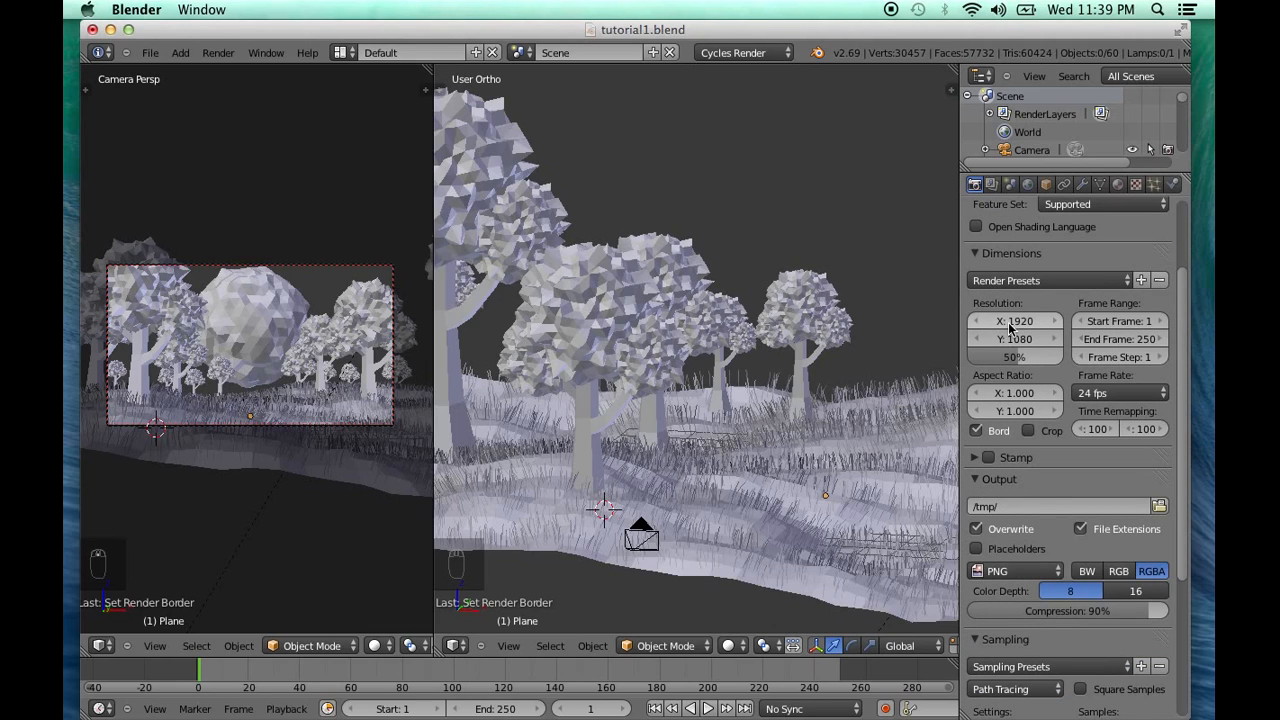
pyautogui.scroll(-1, 1128, 447)
pyautogui.scroll(-3, 1128, 447)
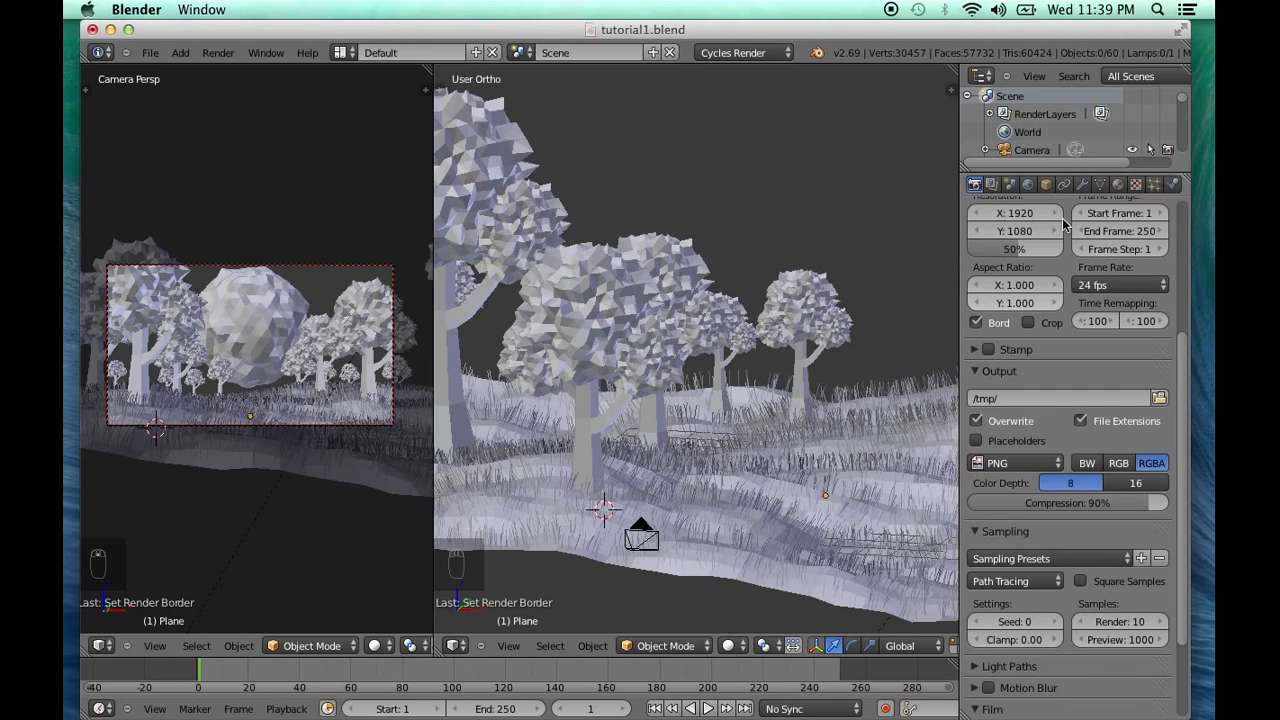
pyautogui.scroll(-2, 1056, 580)
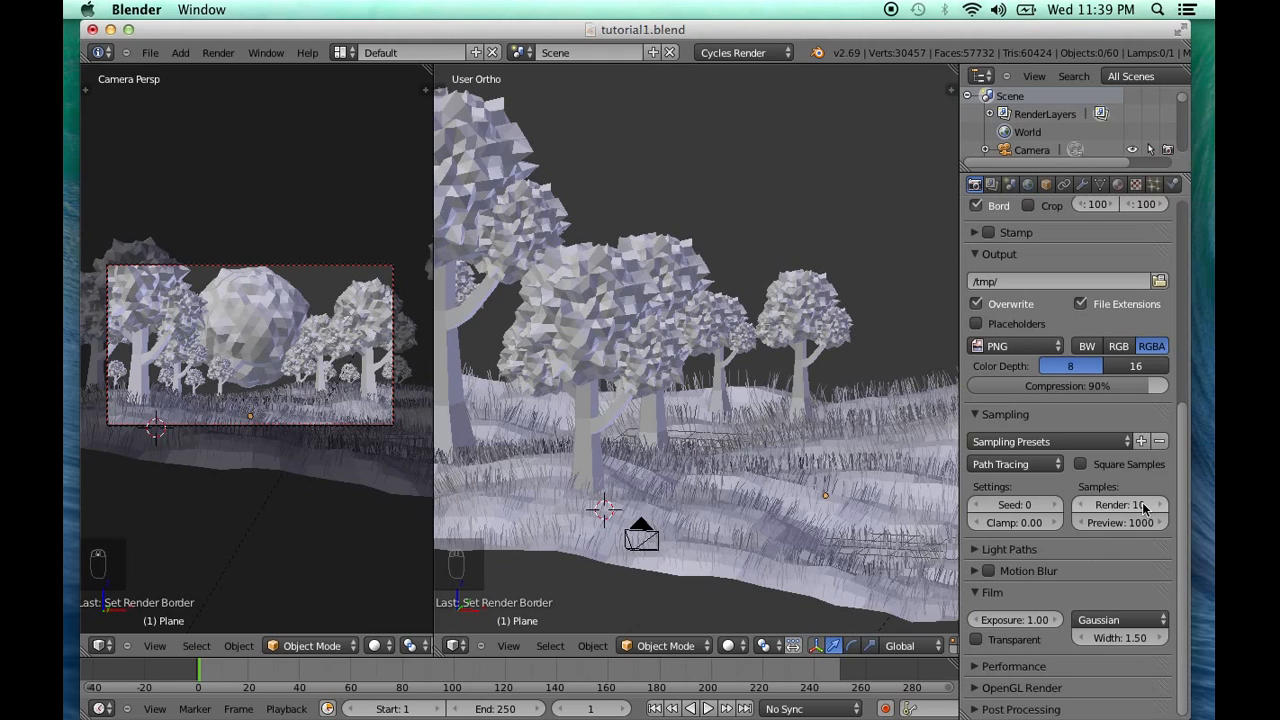
pyautogui.click(1133, 504)
pyautogui.write('000')
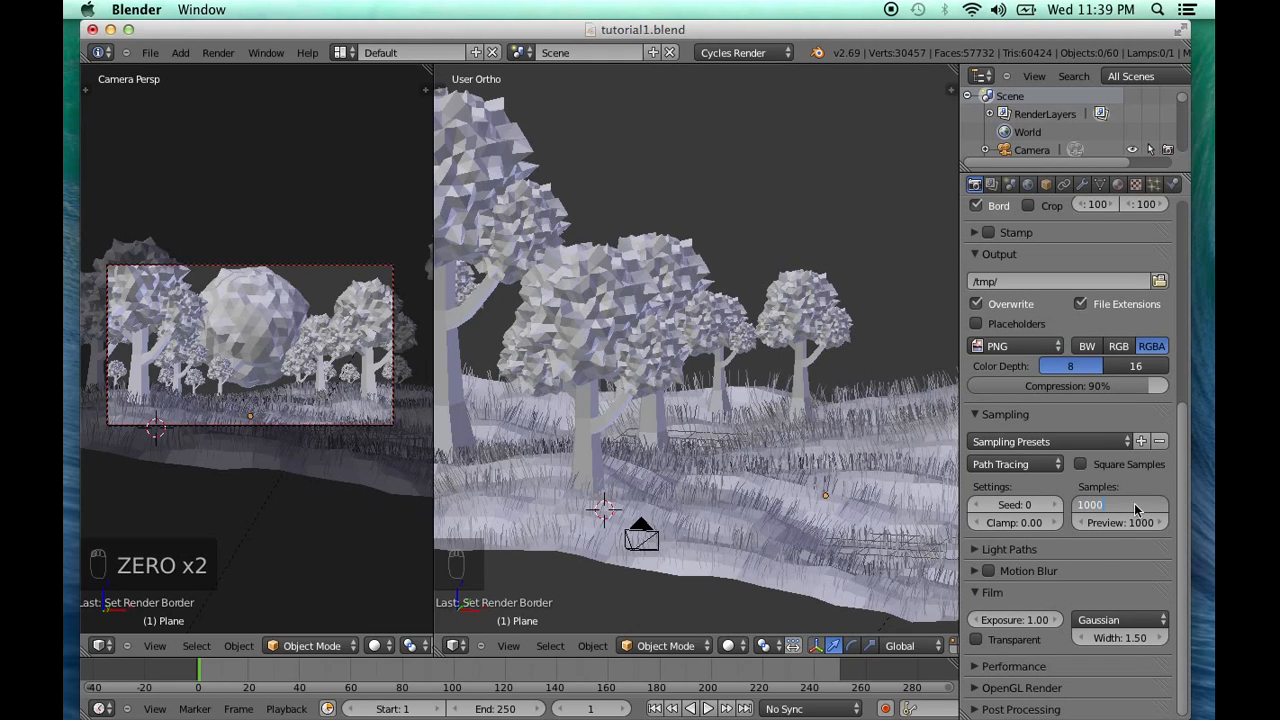
pyautogui.press('Return')
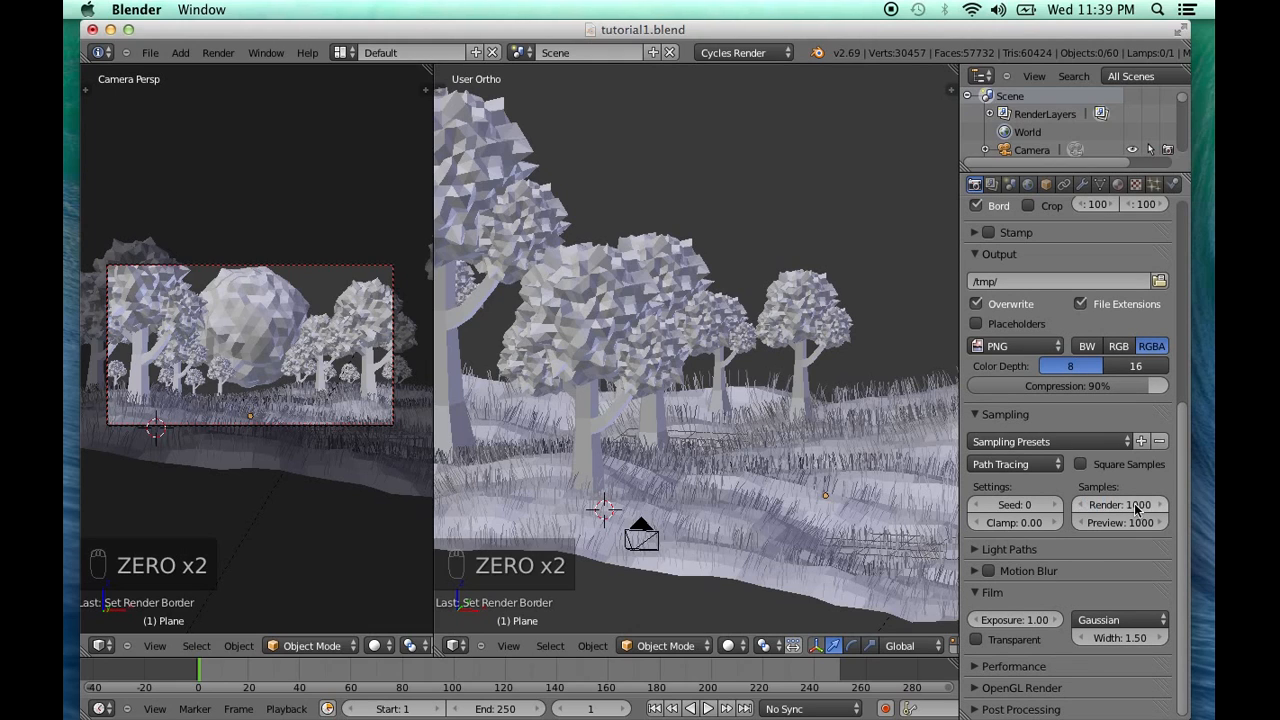
# Set the light path bounces to a maximum of 3 and a minimum of 2, and turn on No Caustics
pyautogui.click(1022, 552)
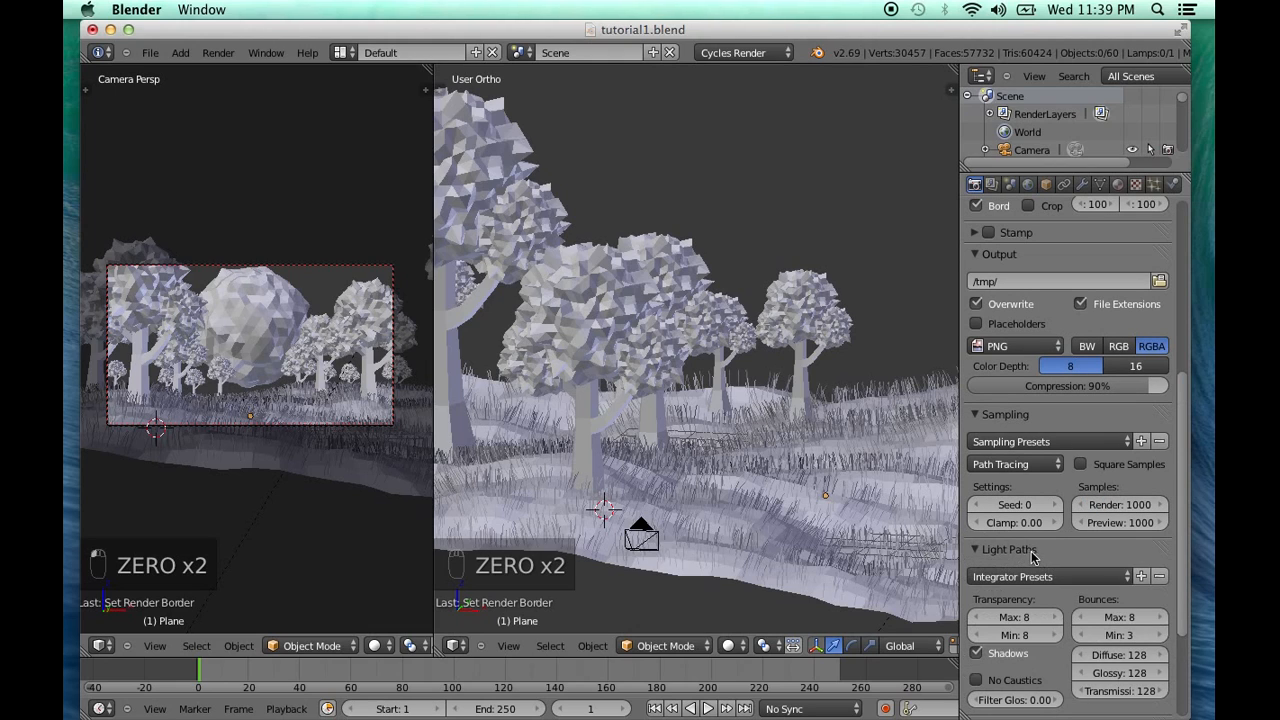
pyautogui.click(1123, 617)
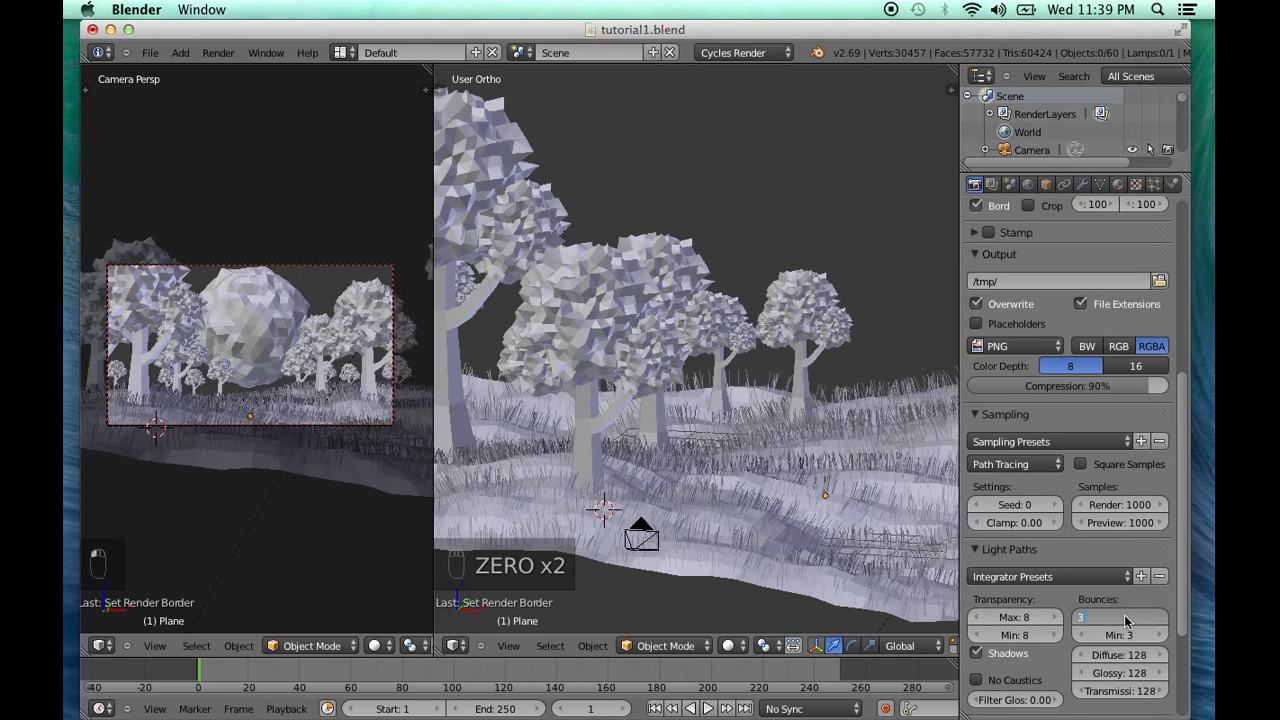
pyautogui.write('3')
pyautogui.press('Return')
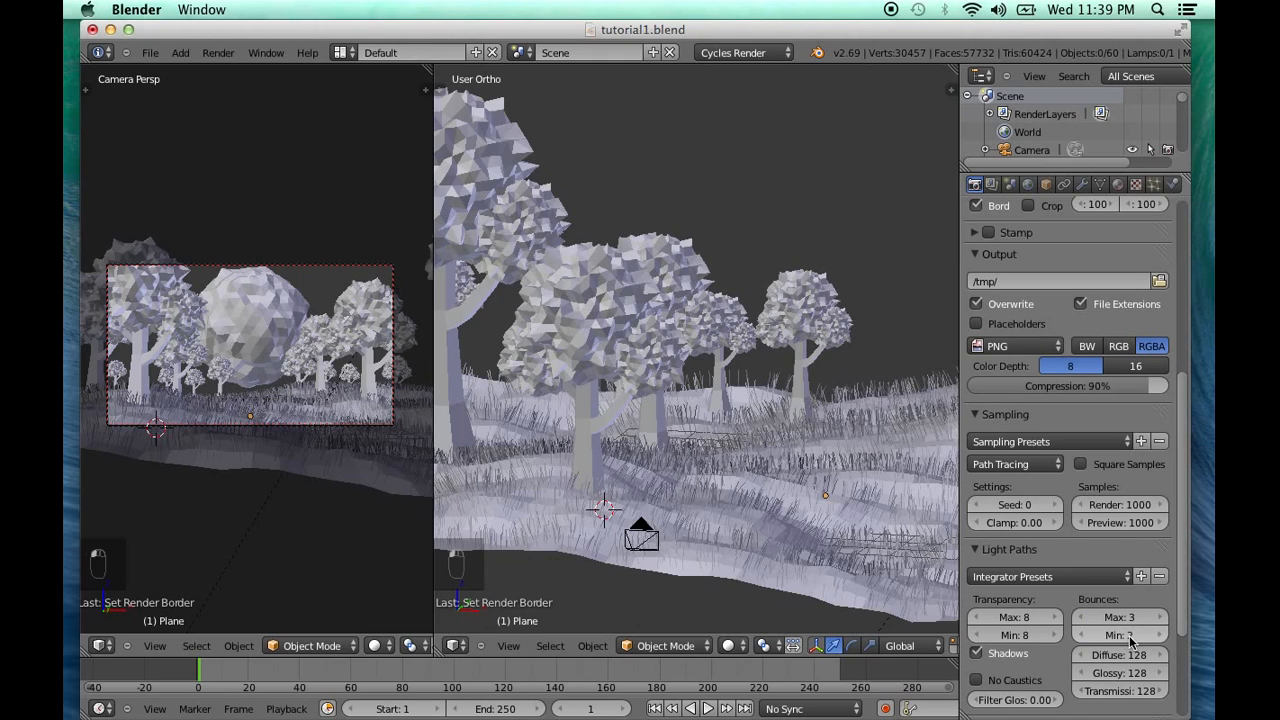
pyautogui.click(976, 680)
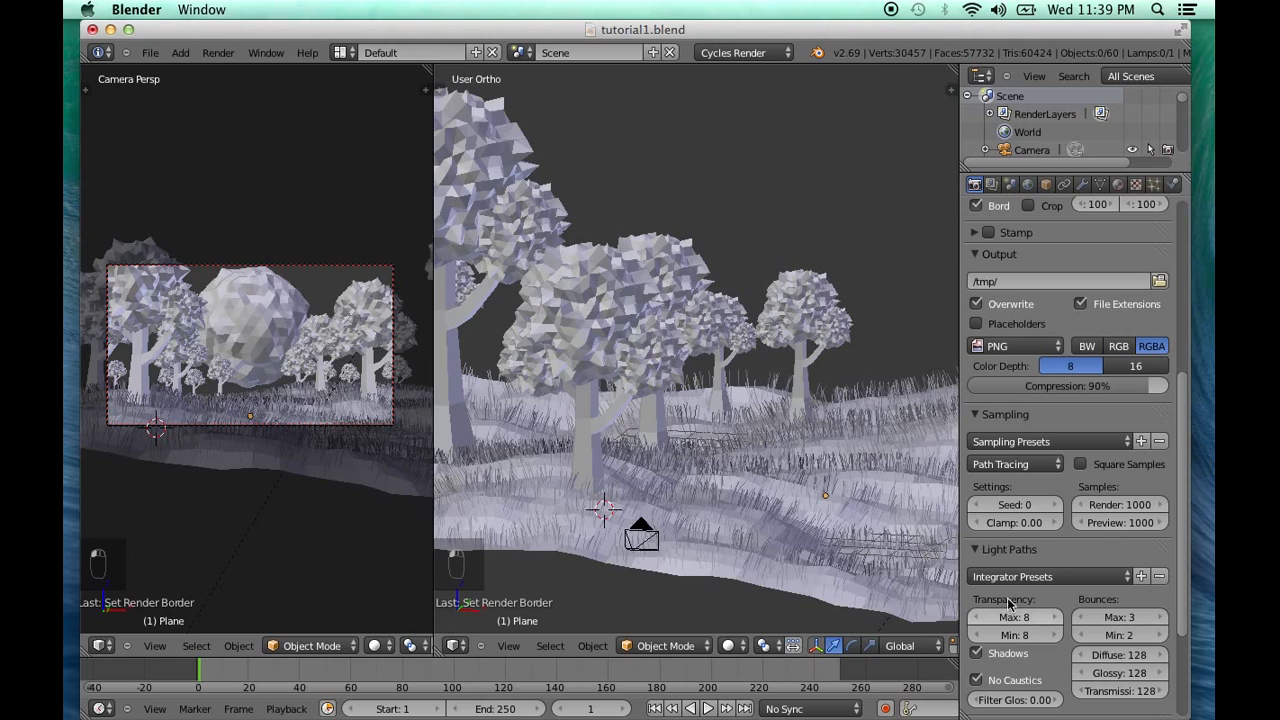
pyautogui.click(1008, 552)
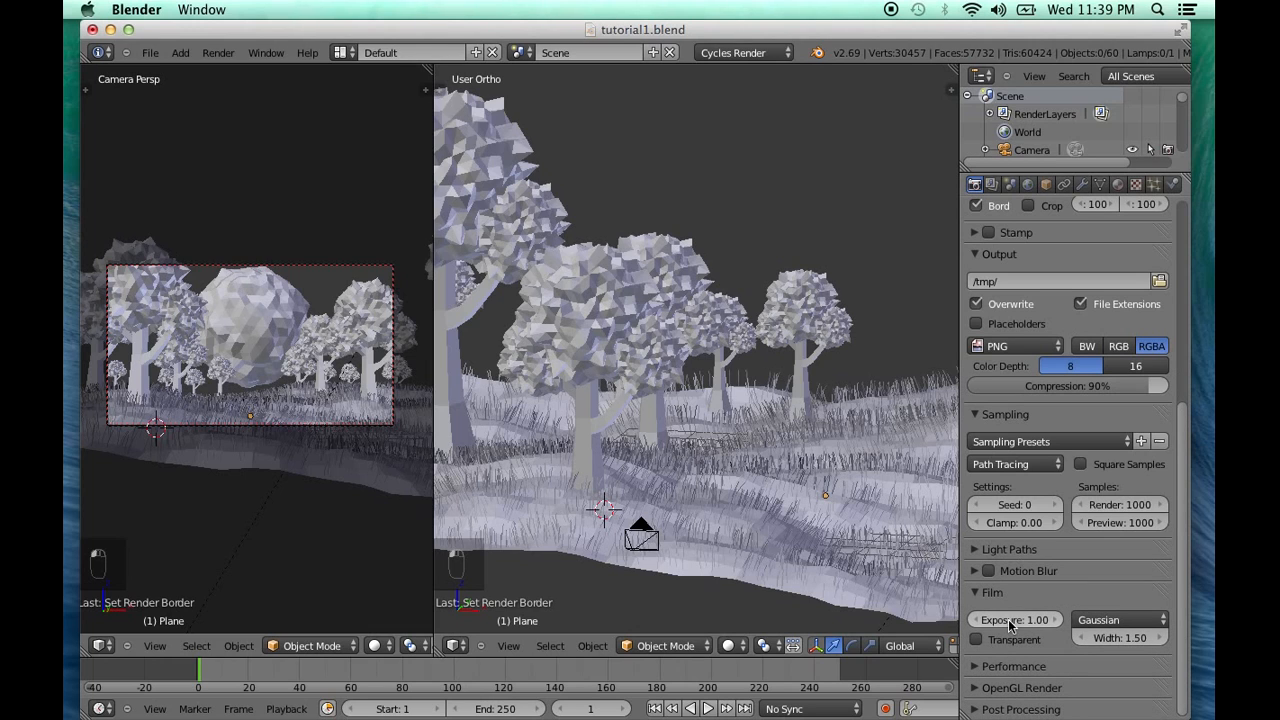
# Set the render tile size to 32 by 32 in the performance settings, and collapse the Film and Performance sections
pyautogui.click(1030, 666)
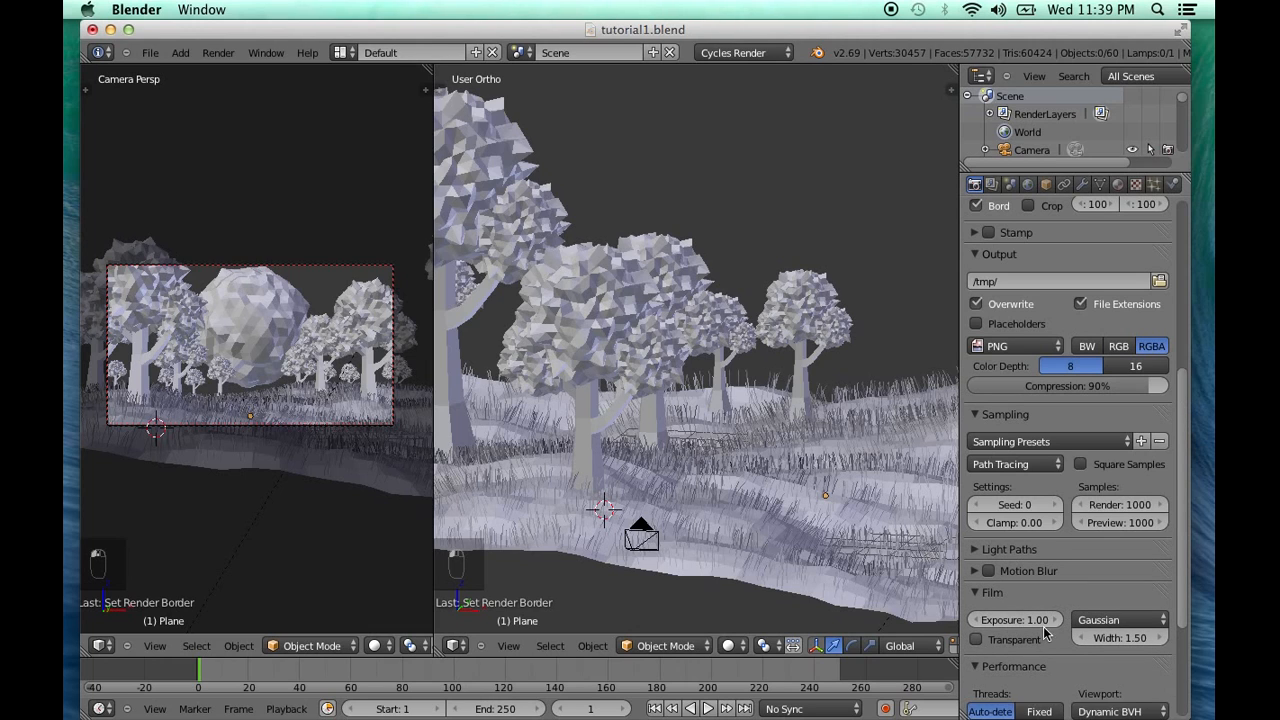
pyautogui.scroll(-4, 1046, 632)
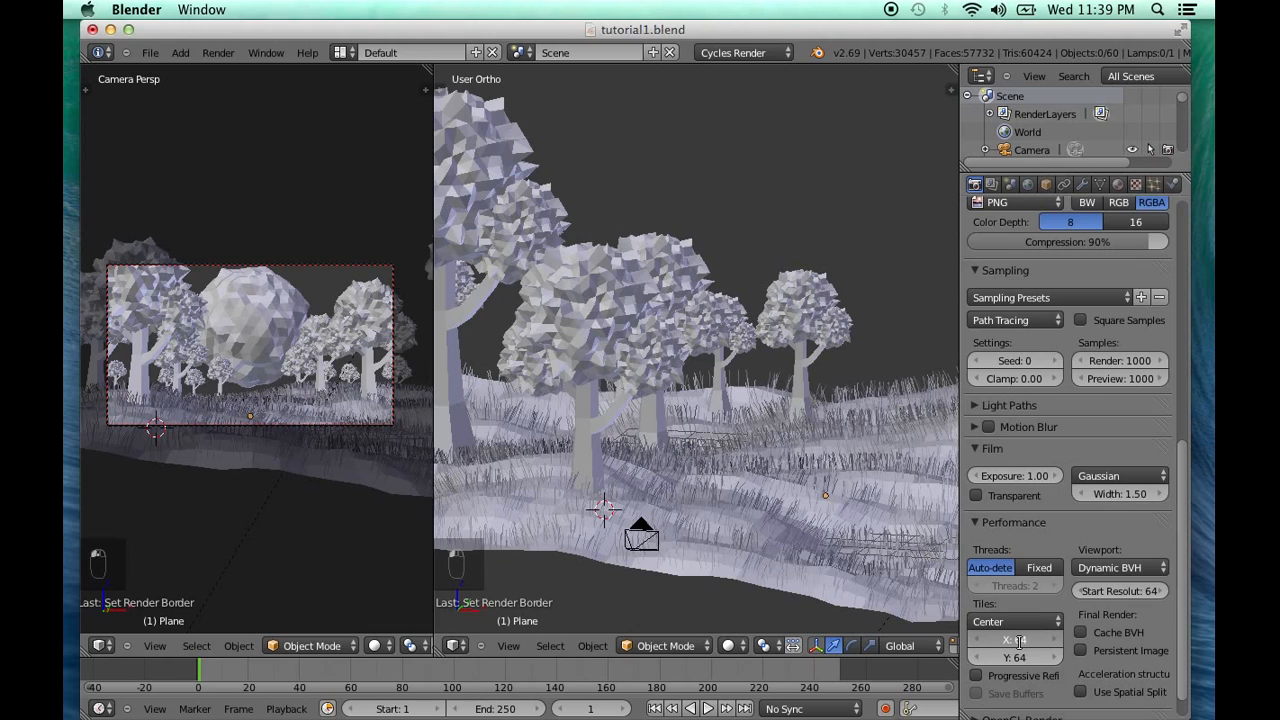
pyautogui.click(1019, 641)
pyautogui.write('32')
pyautogui.press('Return')
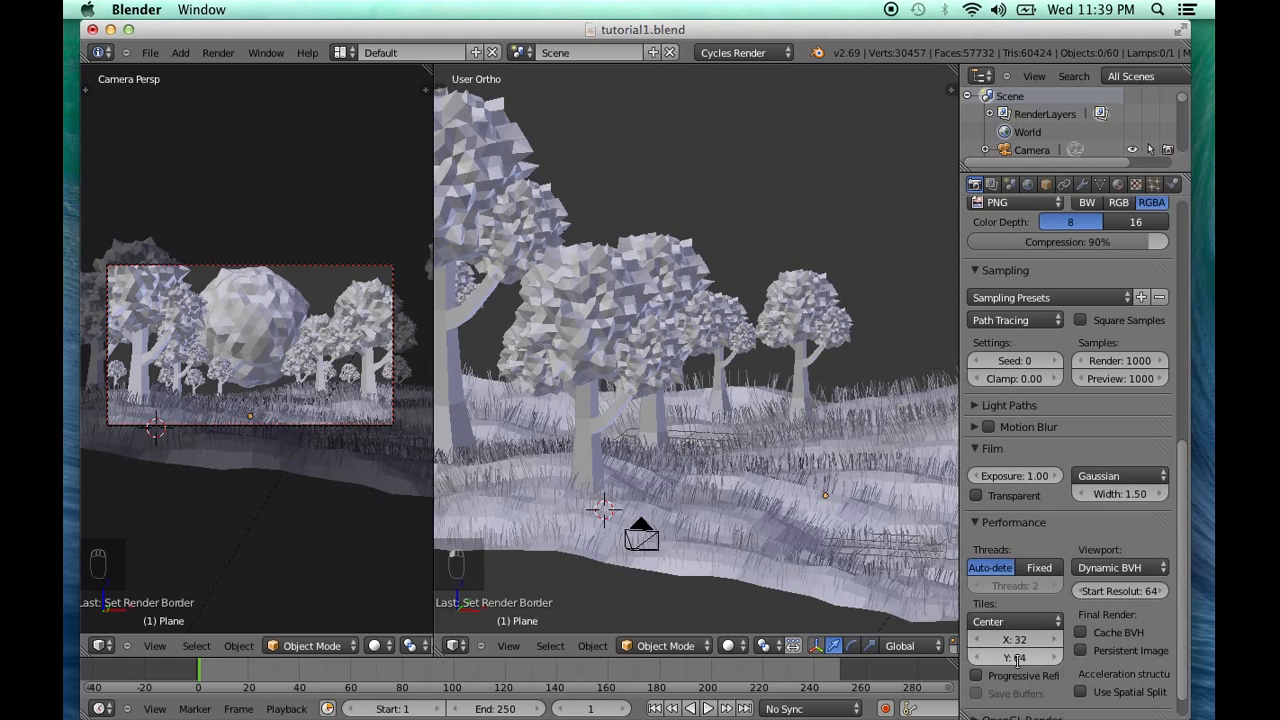
pyautogui.click(1016, 657)
pyautogui.write('32')
pyautogui.press('Return')
pyautogui.scroll(2, 1019, 665)
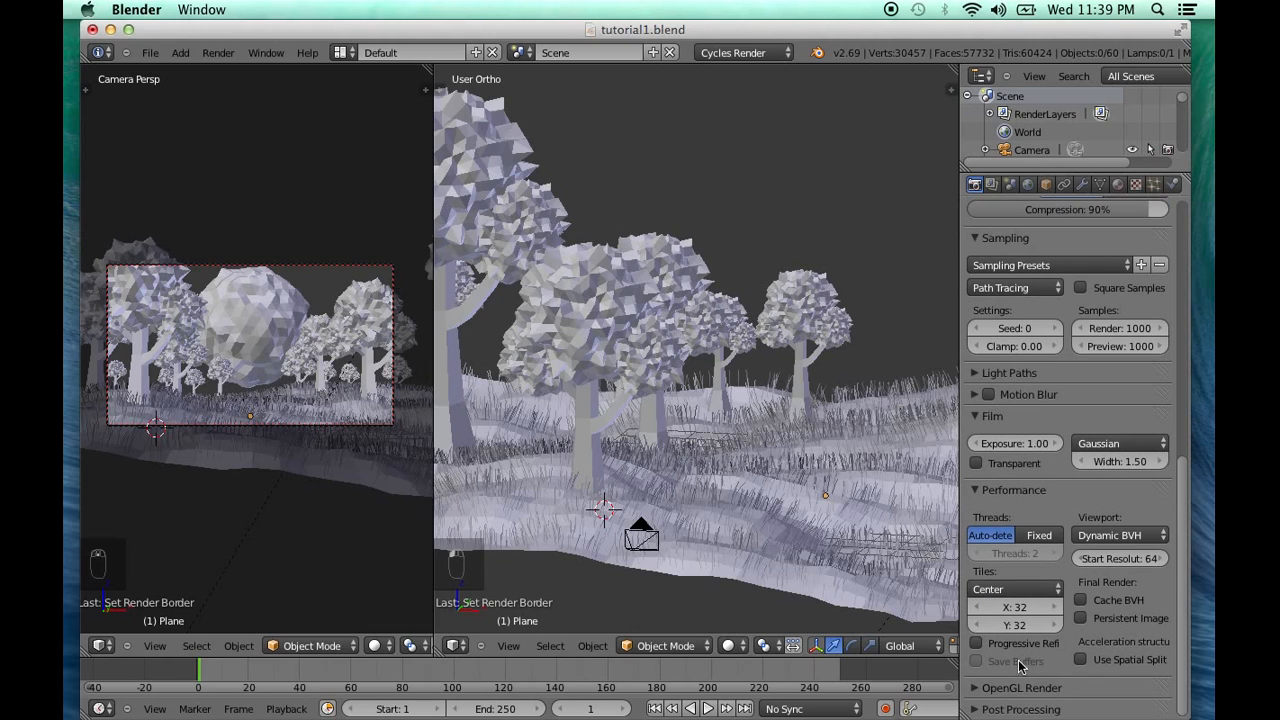
pyautogui.click(1005, 524)
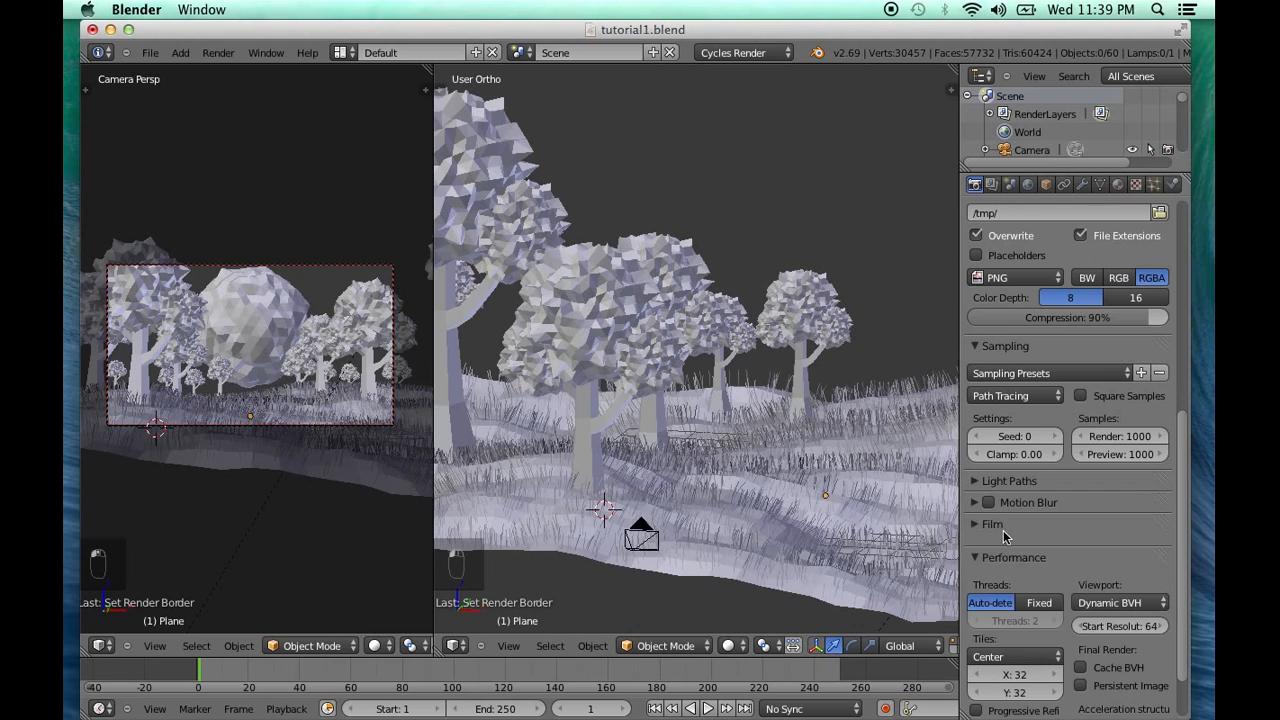
pyautogui.click(1030, 546)
pyautogui.scroll(3, 1034, 548)
pyautogui.scroll(3, 1036, 540)
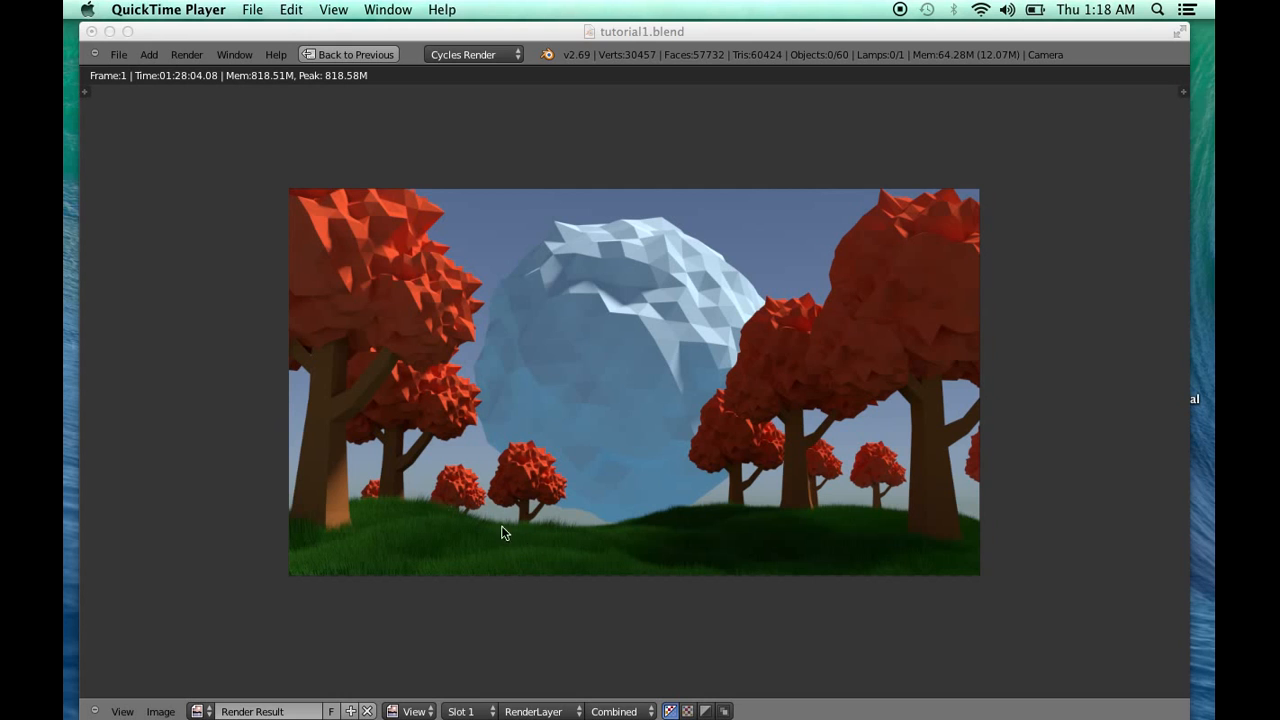
# Leave the full-screen render result and return to the scene's 3D viewports
pyautogui.click(372, 55)
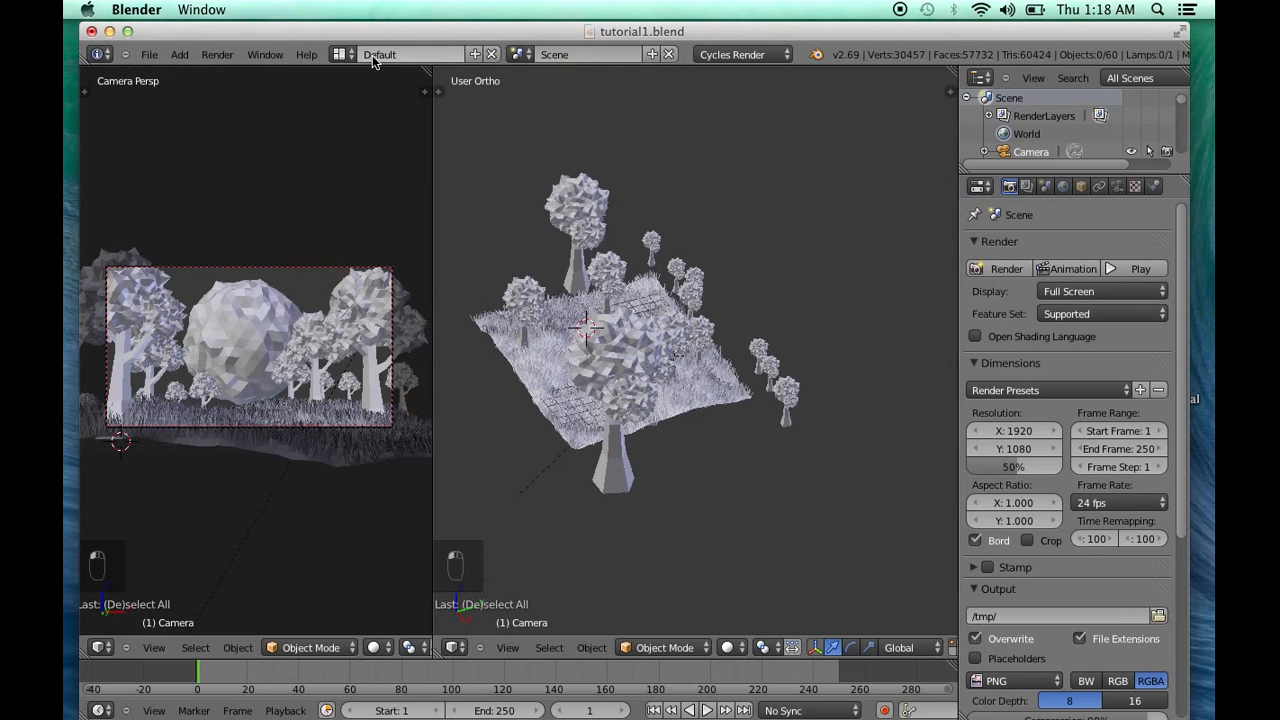
pyautogui.moveTo(609, 423); pyautogui.dragTo(718, 426, button='middle')
pyautogui.scroll(5, 755, 477)
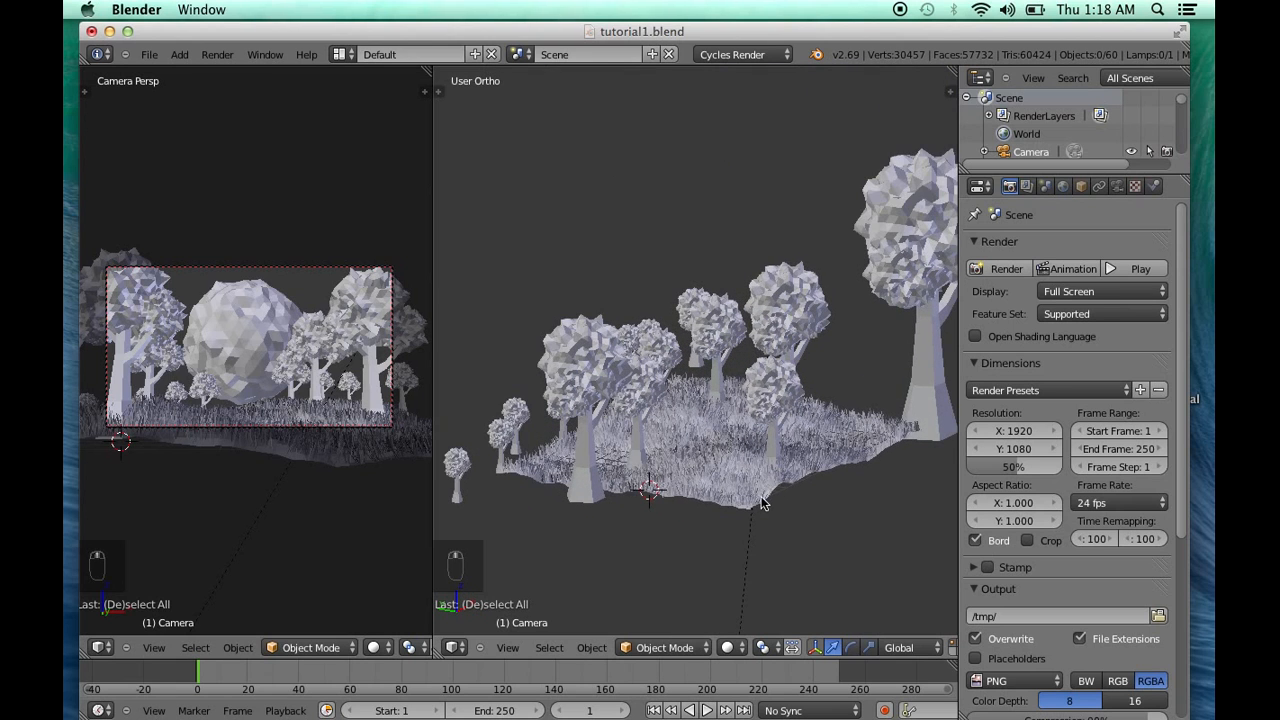
# Select the grassy ground plane and try scaling it down uniformly
pyautogui.rightClick(700, 385)
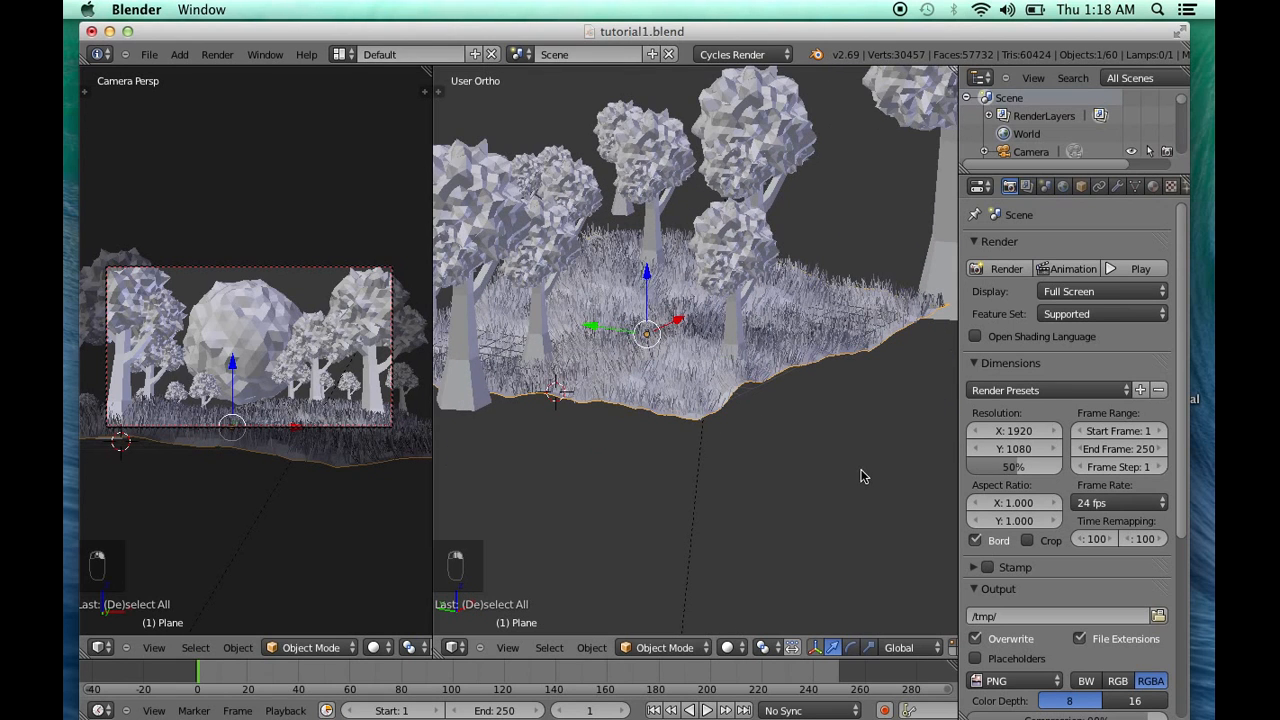
pyautogui.press('s')
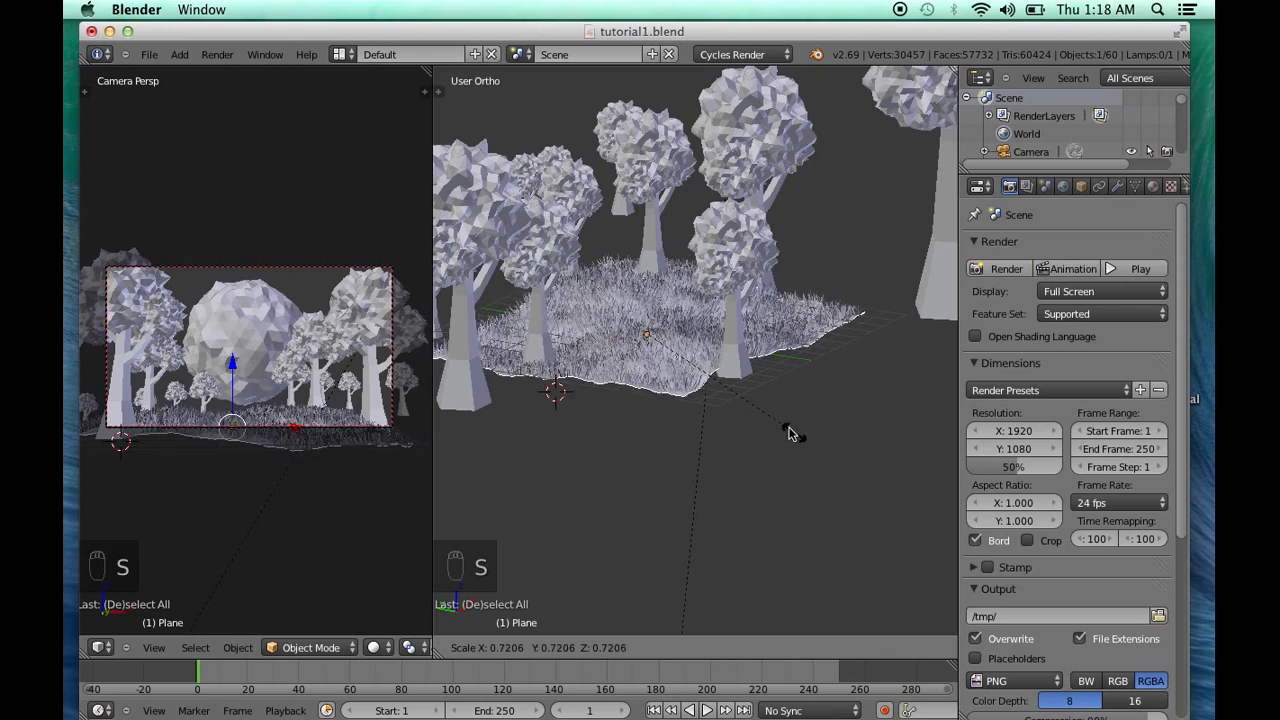
pyautogui.rightClick(803, 445)
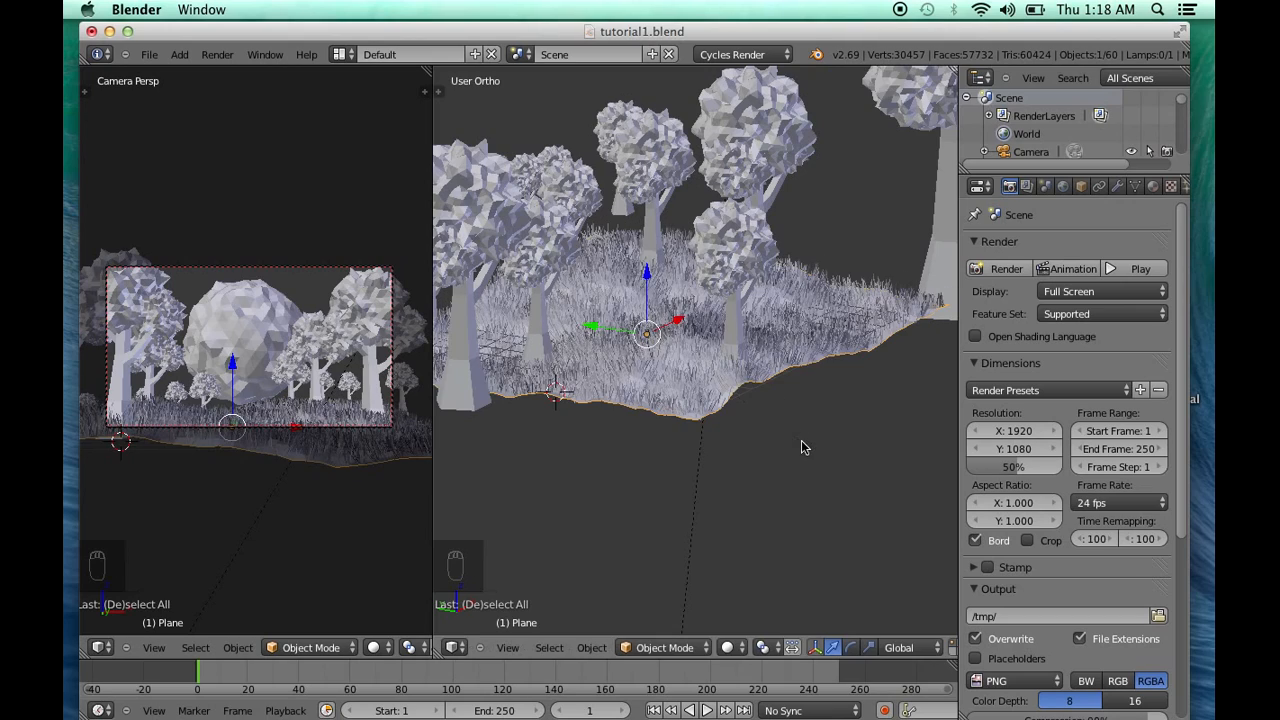
pyautogui.press('s')
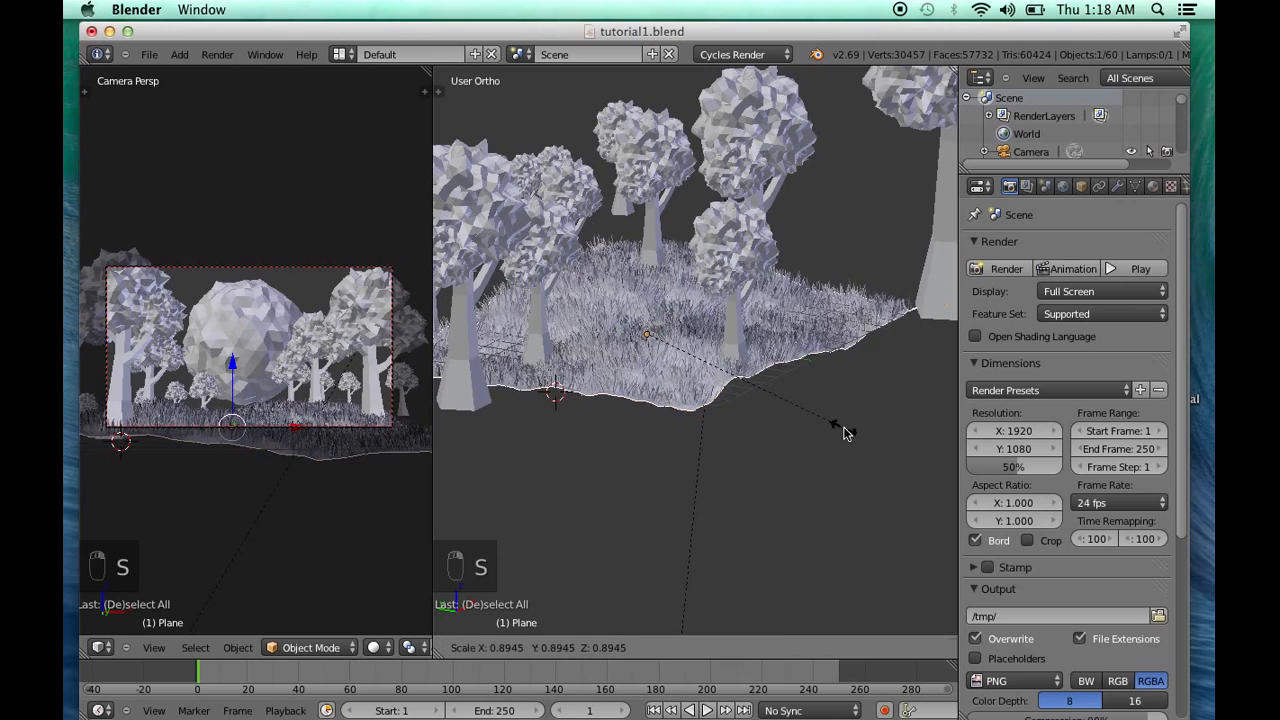
pyautogui.click(774, 400)
# Try scaling the ground plane up to about 1.94 times its size
pyautogui.scroll(6, 751, 463)
pyautogui.moveTo(750, 464); pyautogui.dragTo(777, 509, button='middle')
pyautogui.scroll(5, 835, 522)
pyautogui.scroll(-7, 777, 509)
pyautogui.keyDown('shift'); pyautogui.moveTo(684, 456); pyautogui.dragTo(853, 479, button='middle'); pyautogui.keyUp('shift')
pyautogui.moveTo(800, 447); pyautogui.dragTo(755, 448, button='middle')
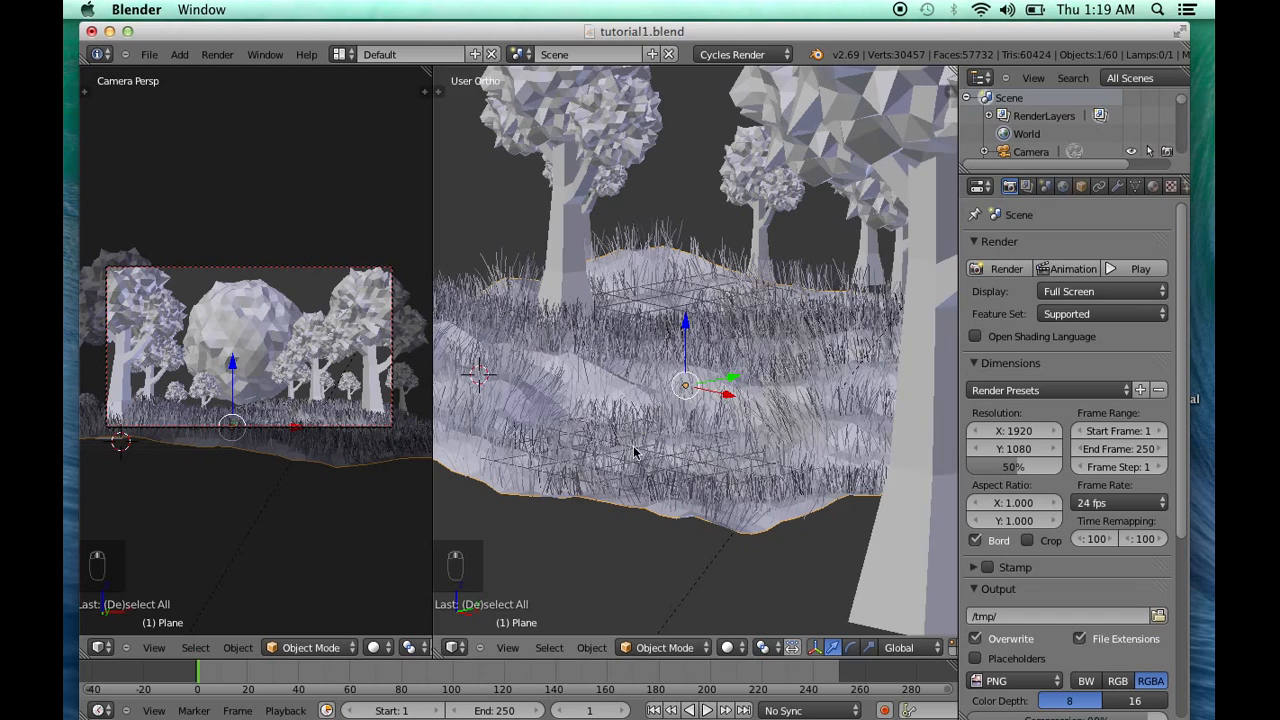
pyautogui.keyDown('shift'); pyautogui.moveTo(637, 452); pyautogui.dragTo(754, 450, button='middle'); pyautogui.keyUp('shift')
pyautogui.press('s')
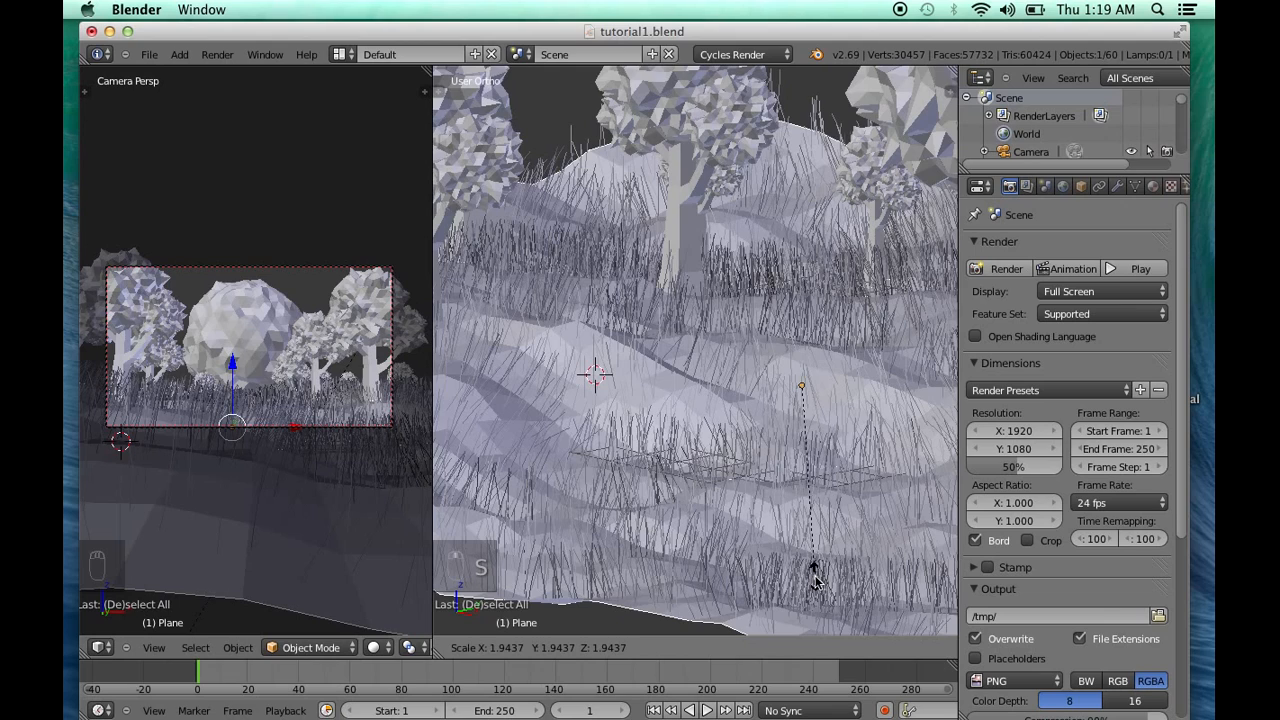
pyautogui.rightClick(815, 580)
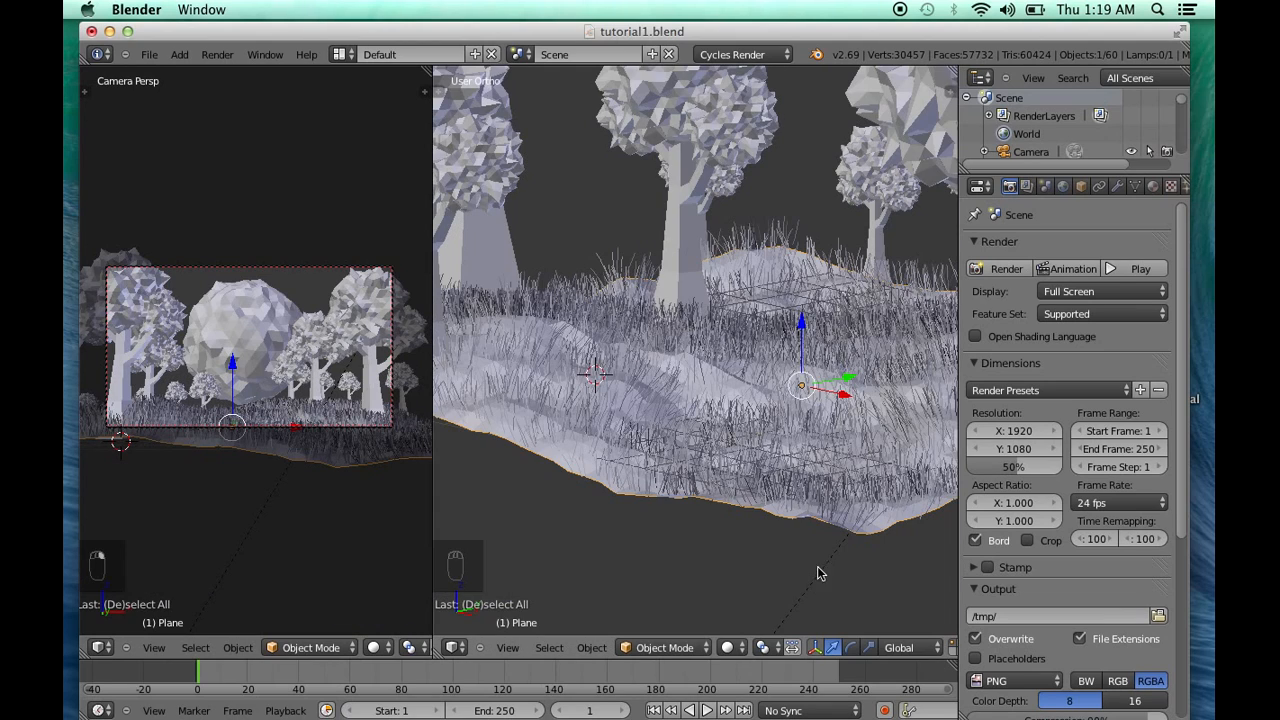
pyautogui.moveTo(614, 526); pyautogui.dragTo(671, 530, button='middle')
pyautogui.scroll(-4, 706, 524)
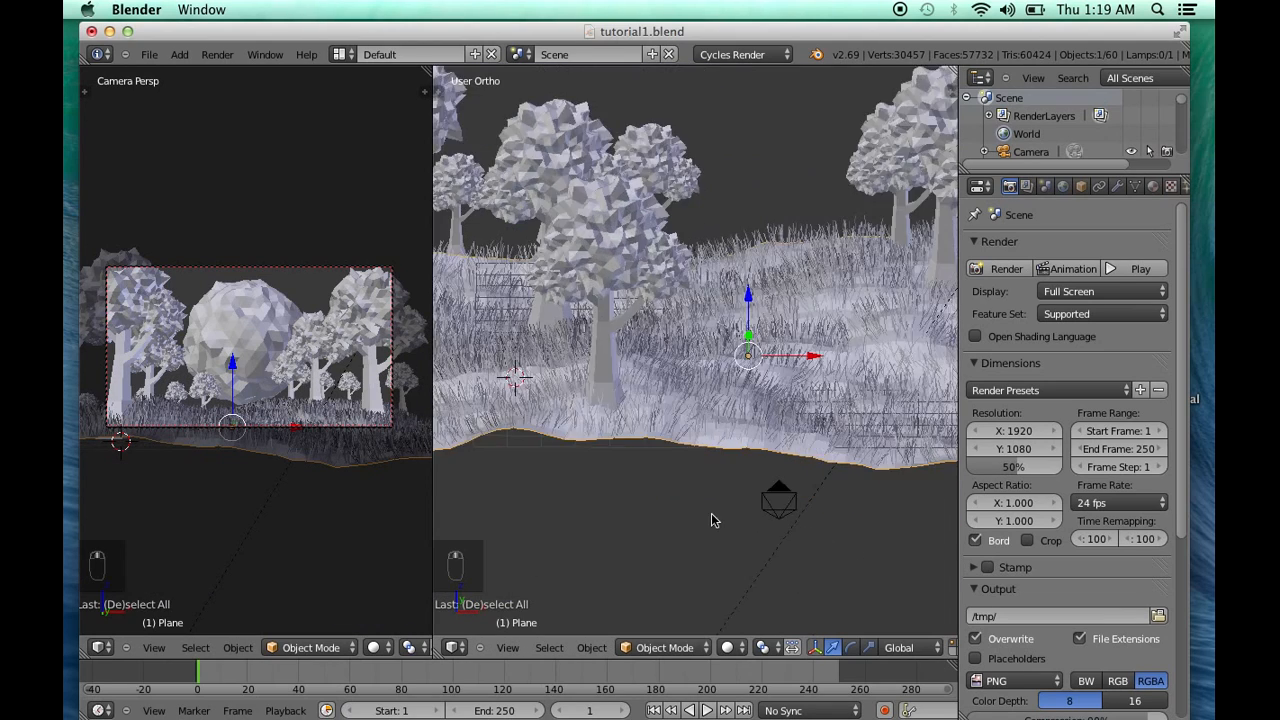
pyautogui.keyDown('shift'); pyautogui.moveTo(728, 459); pyautogui.dragTo(682, 501, button='middle'); pyautogui.keyUp('shift')
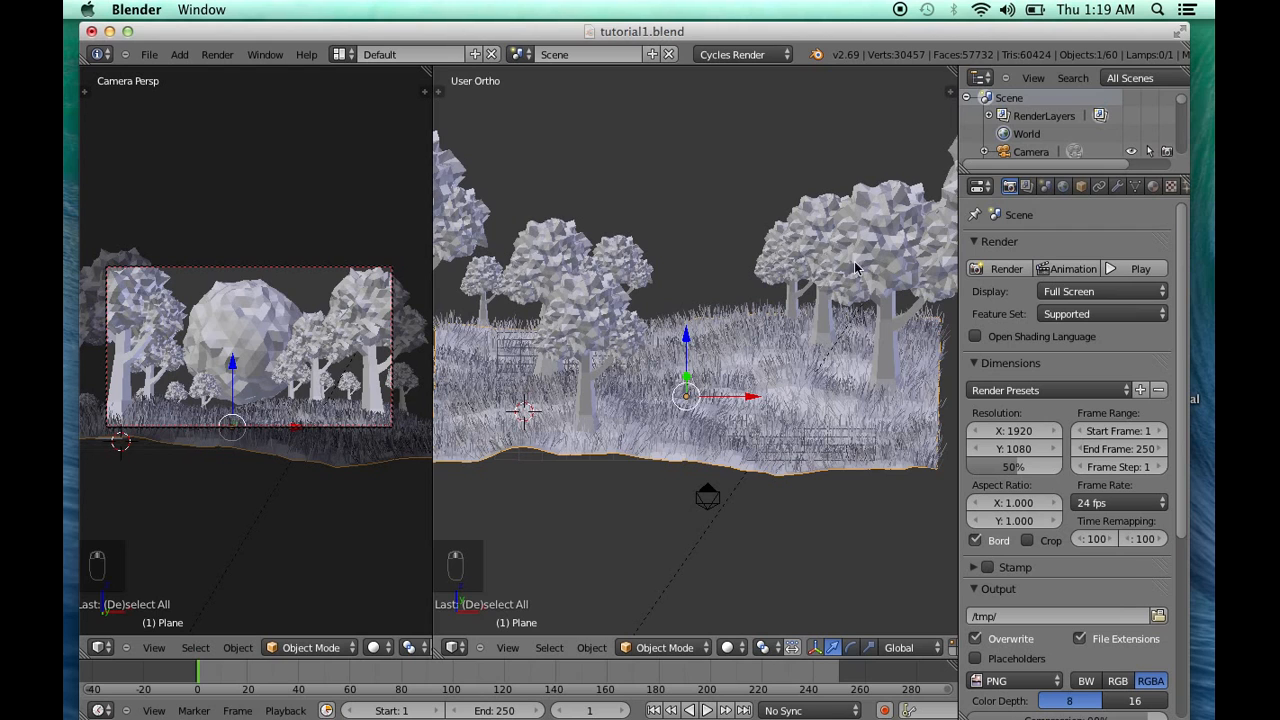
pyautogui.scroll(-5, 750, 422)
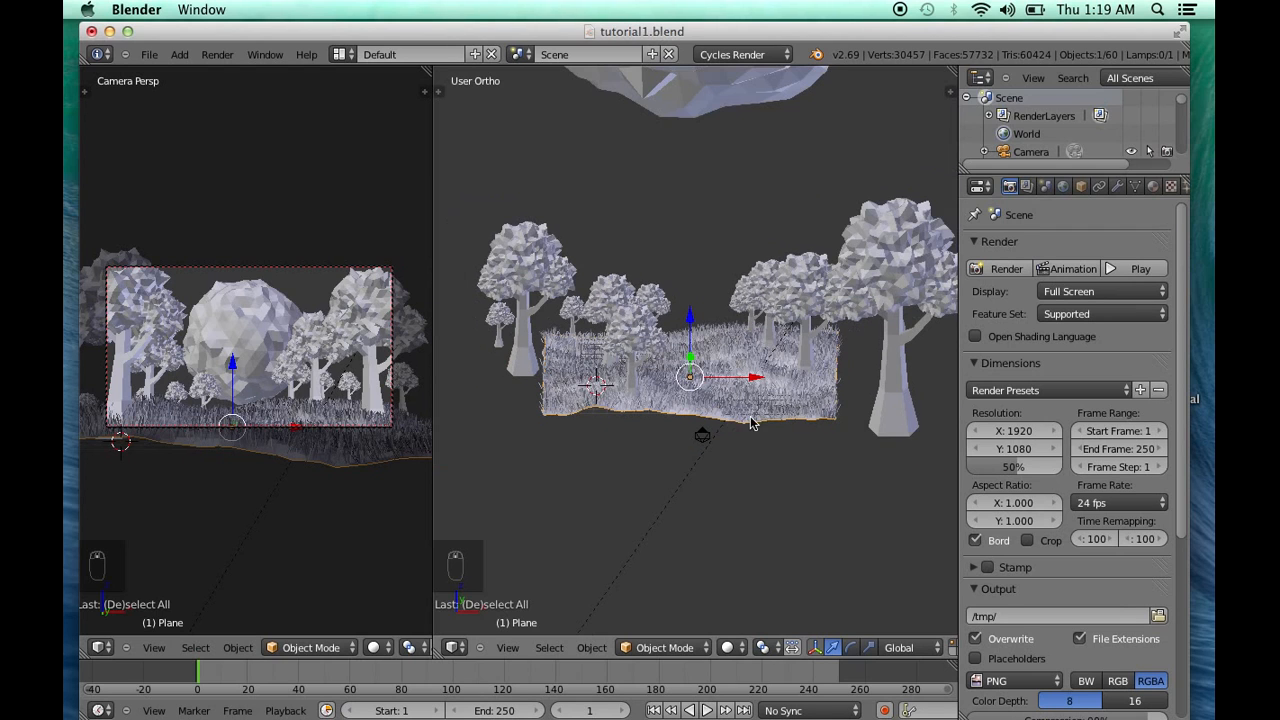
pyautogui.keyDown('shift'); pyautogui.moveTo(755, 420); pyautogui.dragTo(745, 486, button='middle'); pyautogui.keyUp('shift')
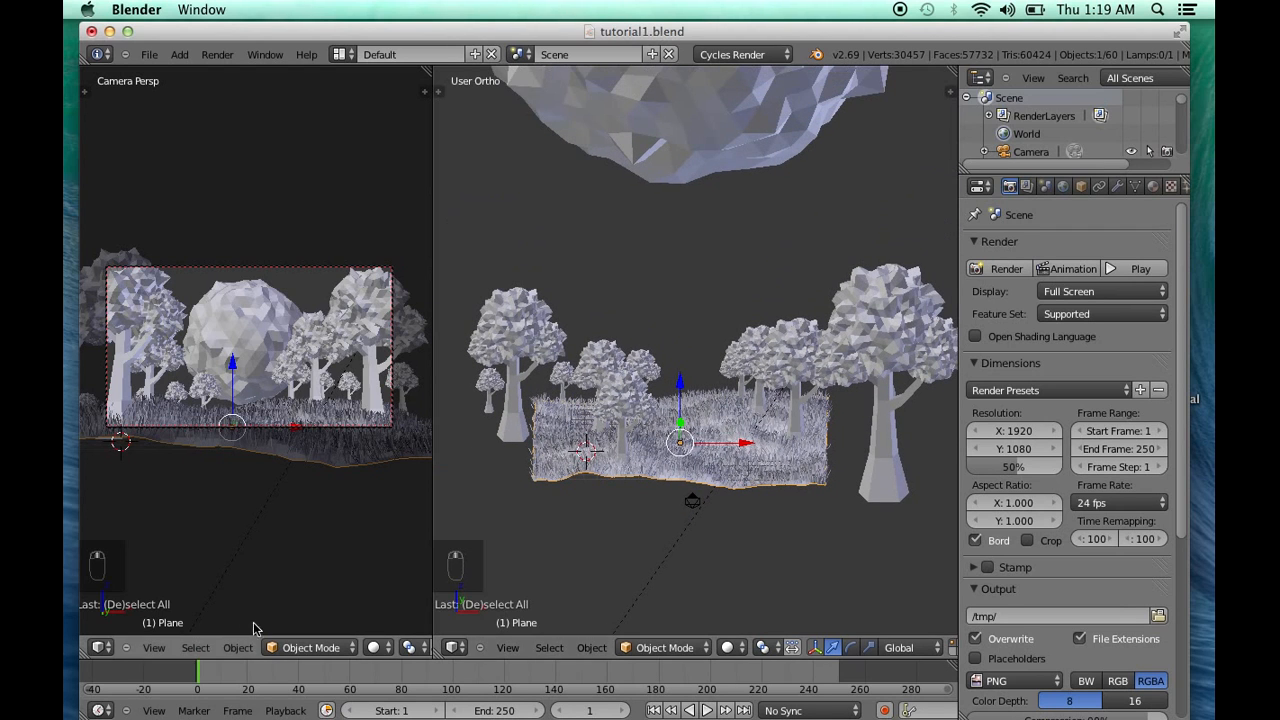
# Switch the main 3D viewport to the UV/Image Editor and examine the finished render of the forest and planet
pyautogui.click(455, 647)
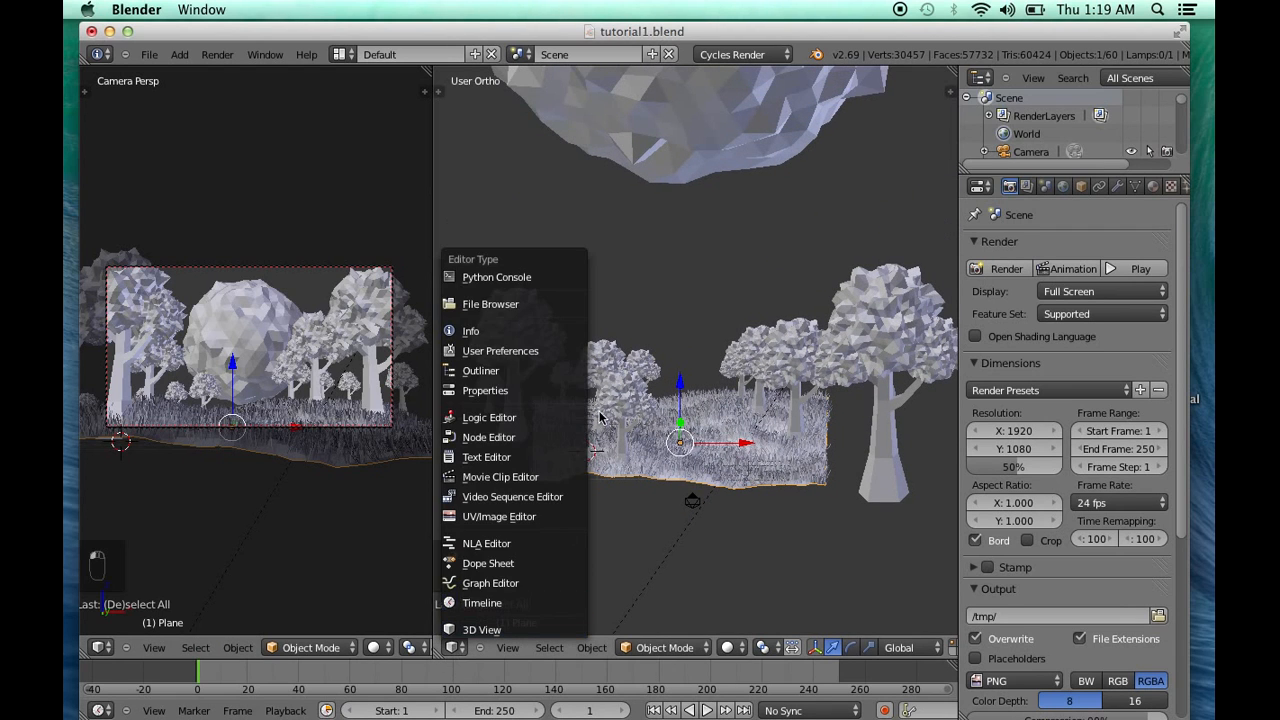
pyautogui.click(499, 517)
pyautogui.scroll(-2, 613, 455)
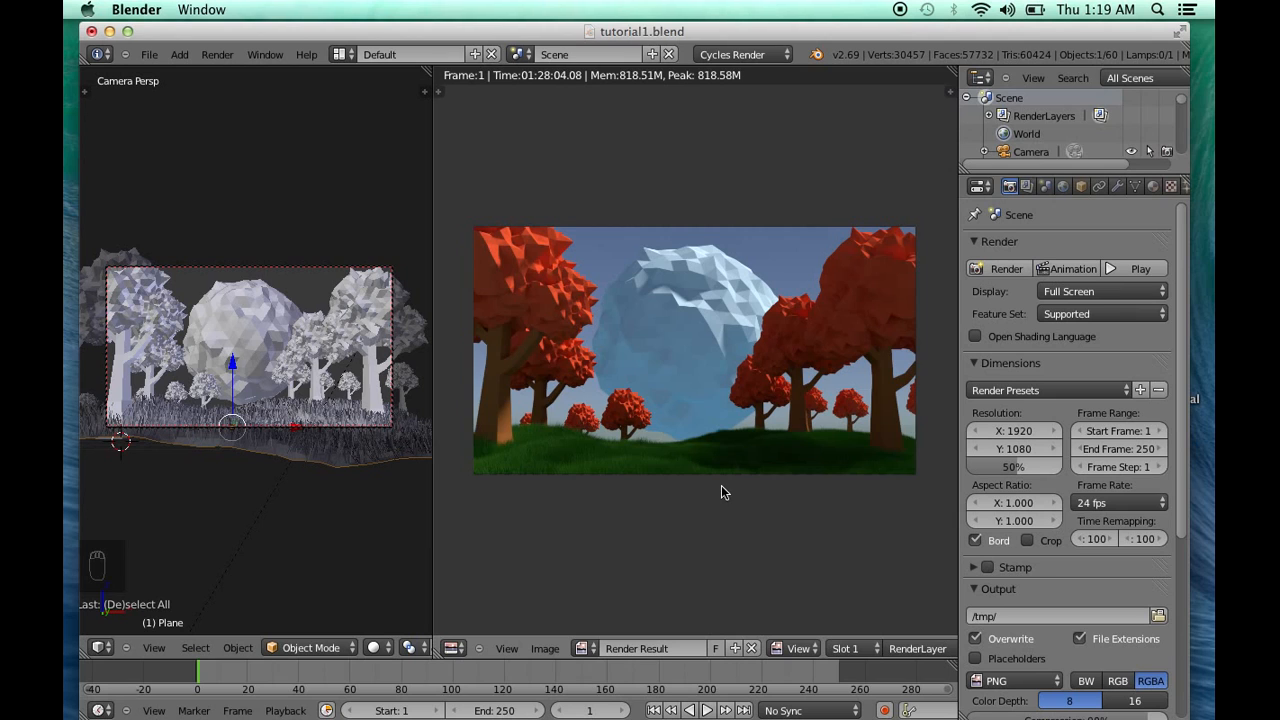
pyautogui.scroll(1, 721, 492)
pyautogui.scroll(-1, 721, 492)
pyautogui.moveTo(686, 454); pyautogui.dragTo(712, 437, button='middle')
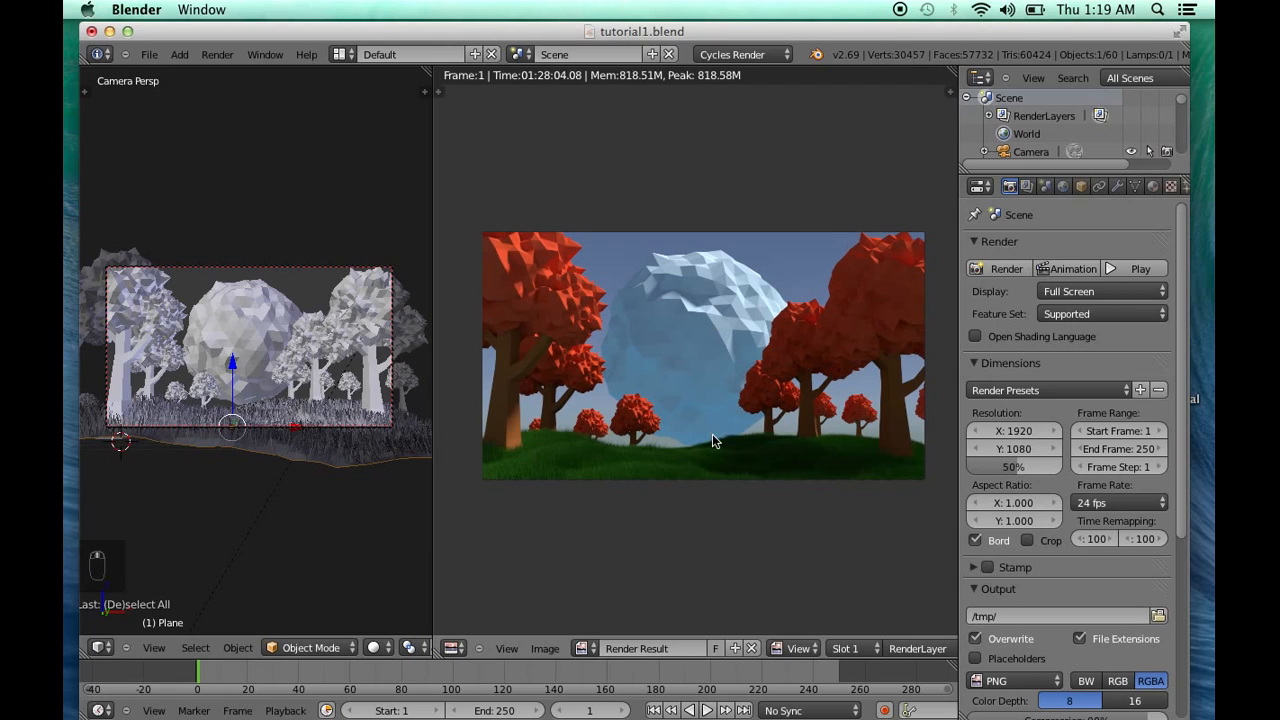